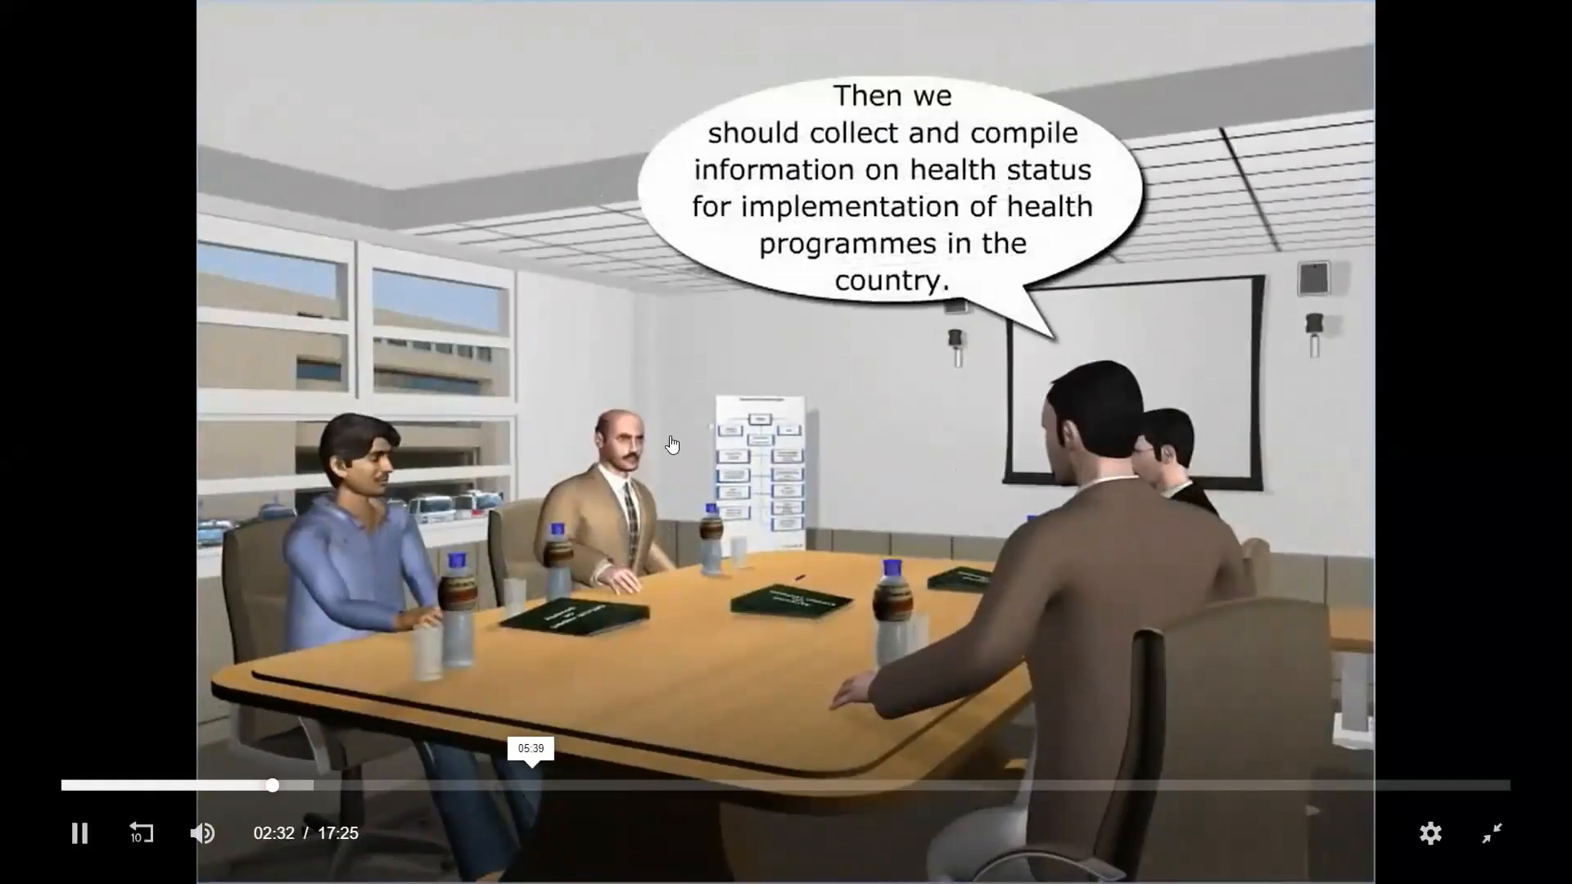
Skip ahead through the Infrastructure: Health animation to the recap near 14:00, viewing sections along the way
left_click(531, 785)
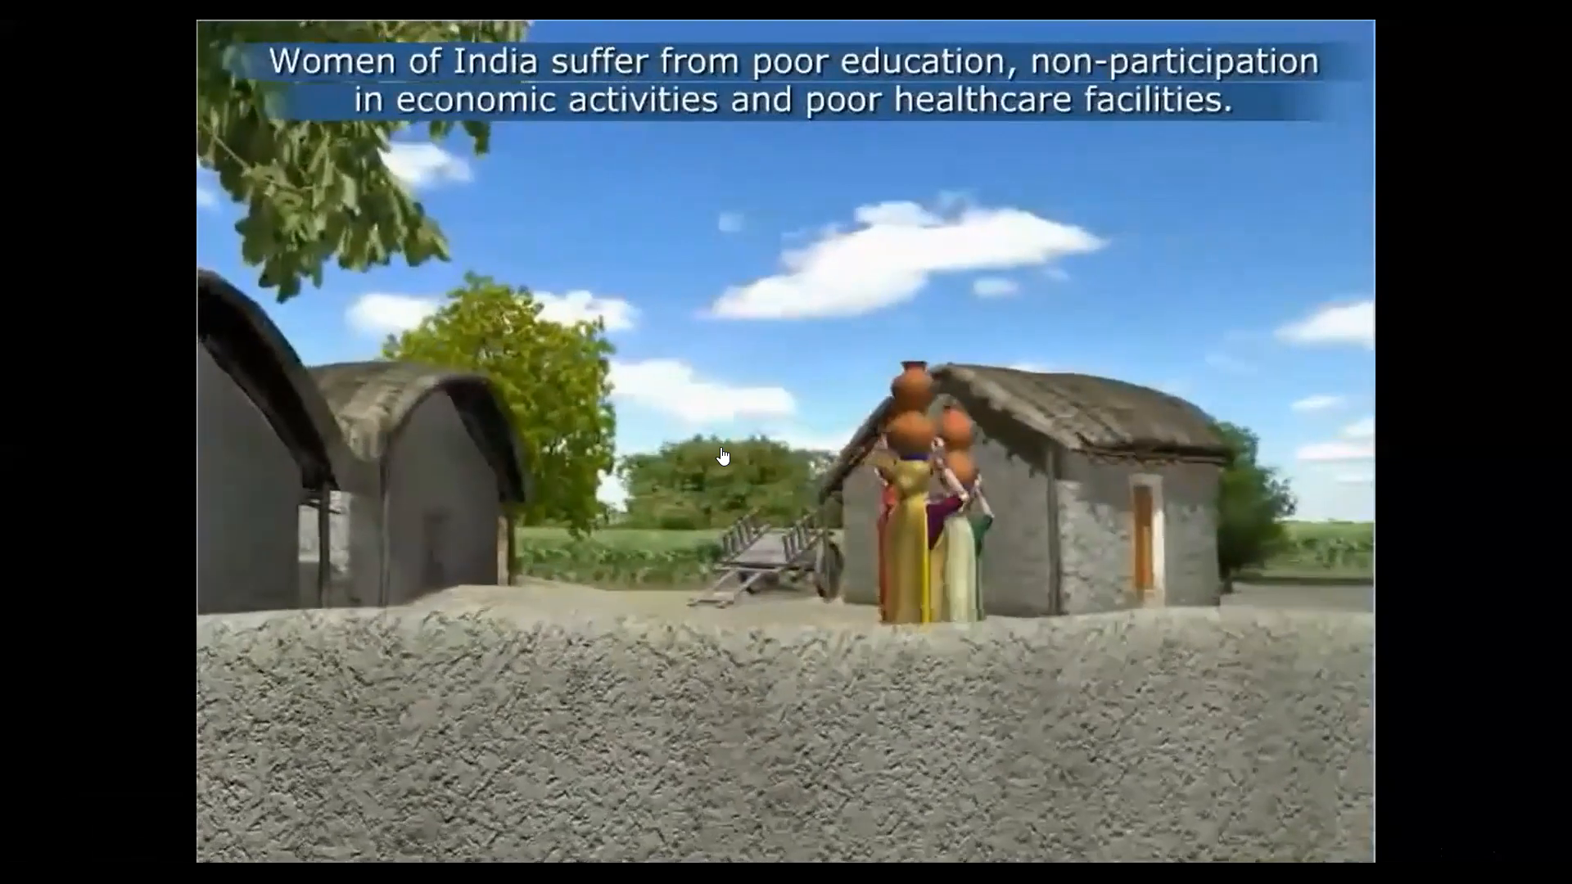
mouse_move(1128, 245)
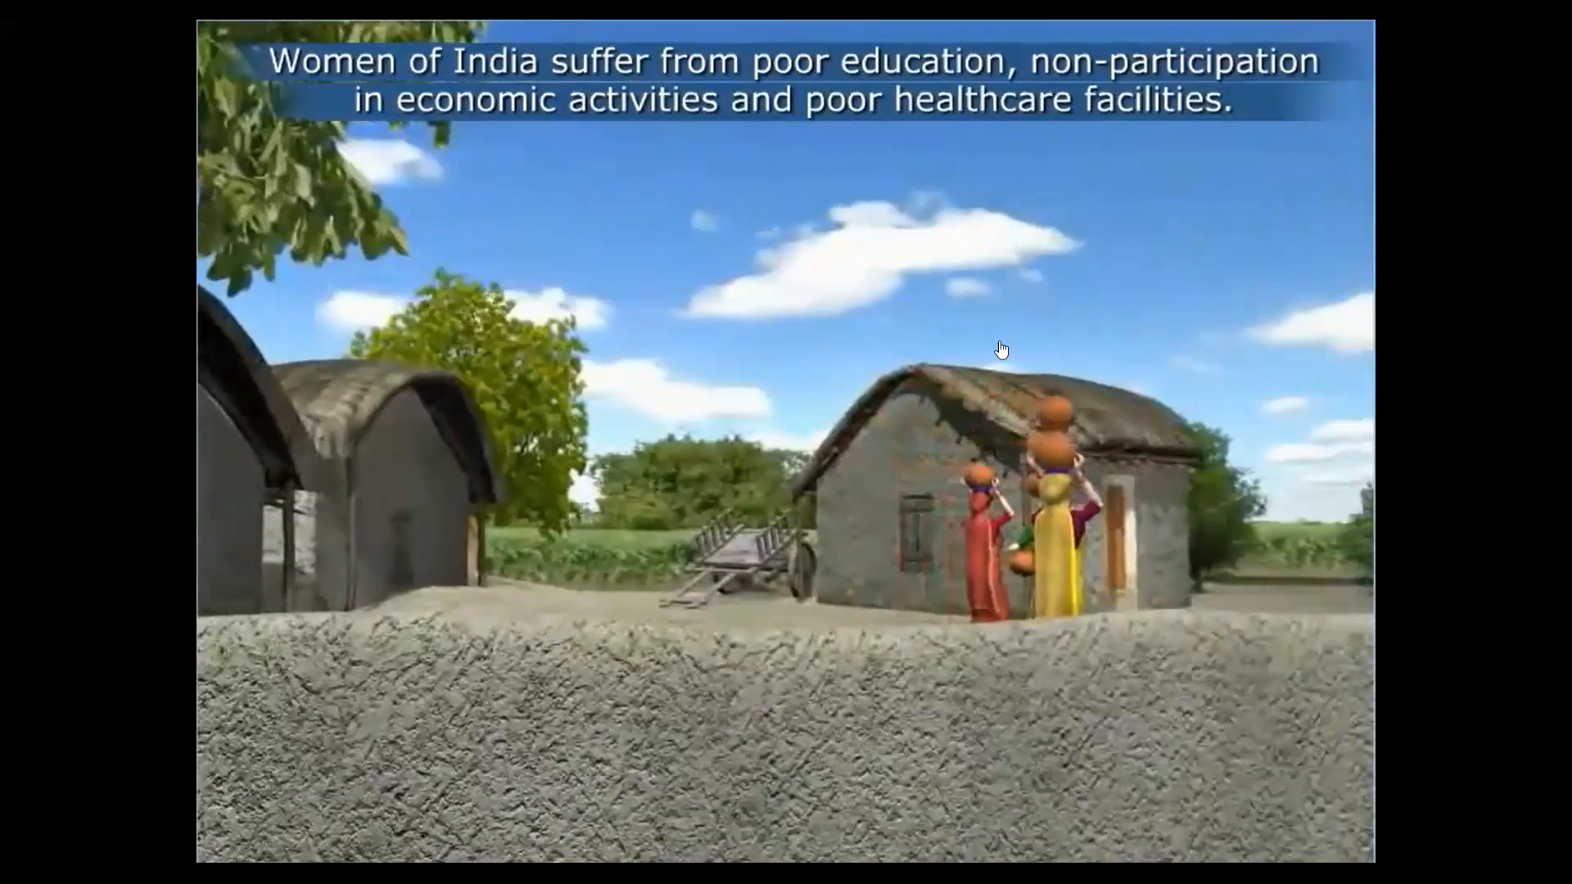
mouse_move(1000, 350)
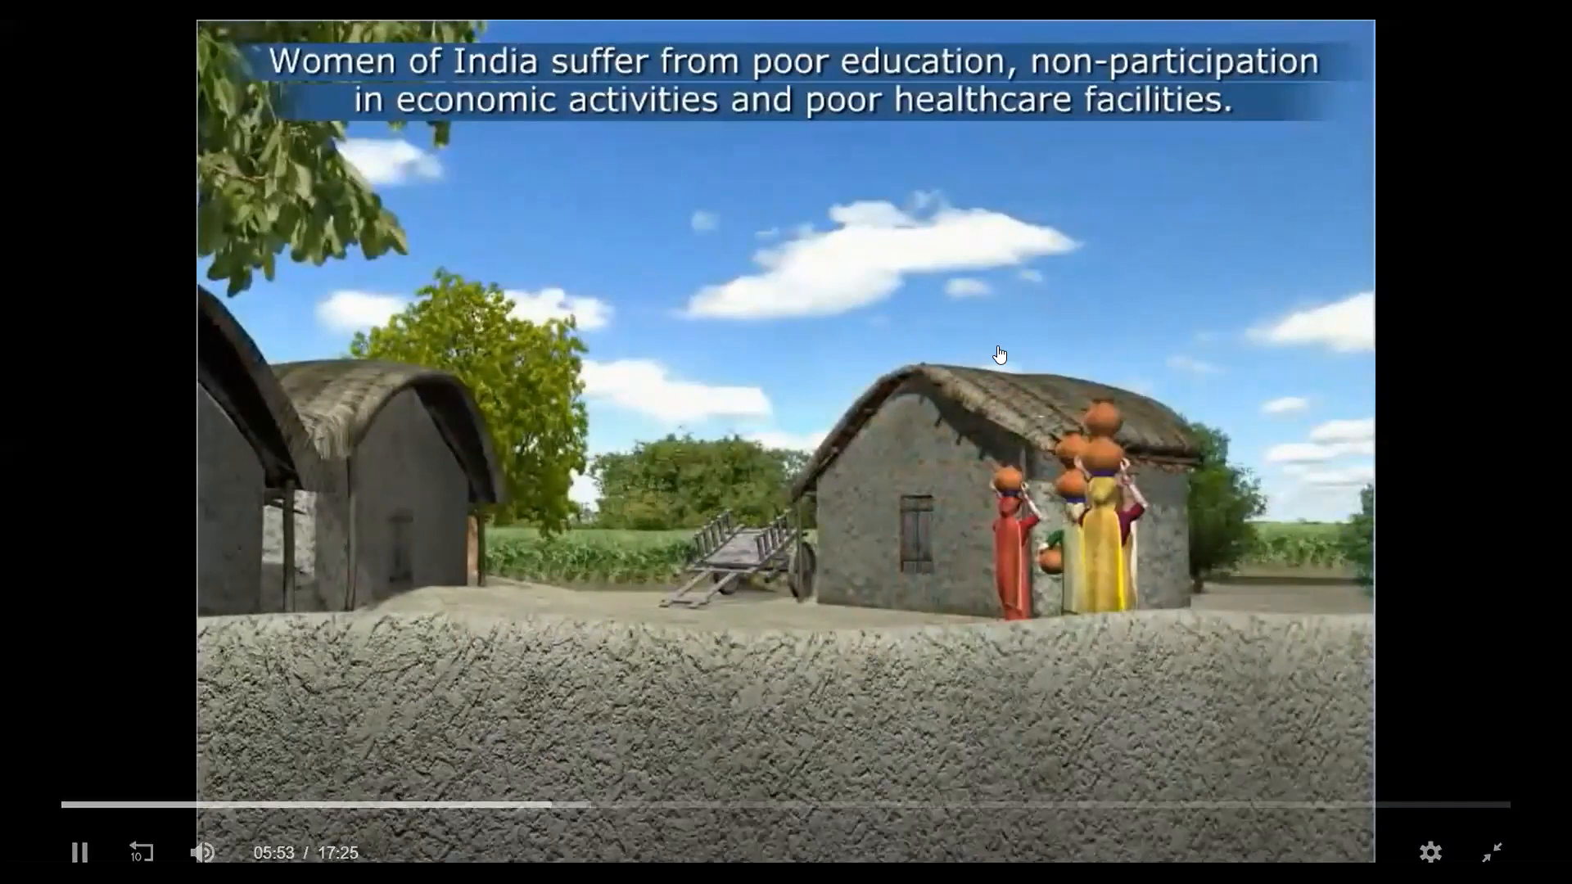
left_click(1040, 390)
left_click(64, 835)
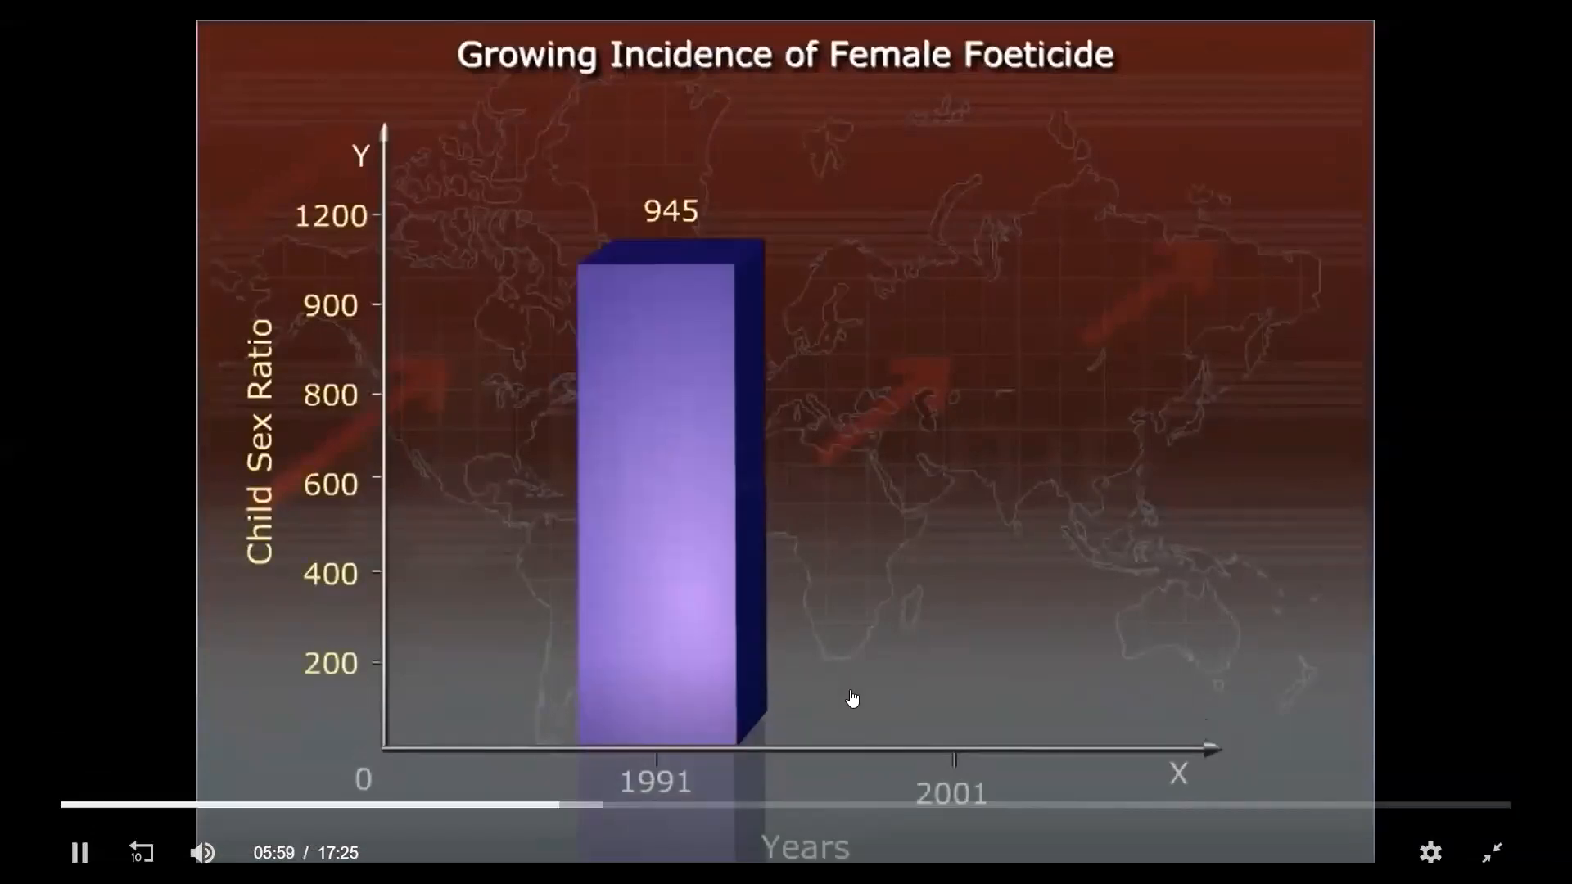
left_click(681, 809)
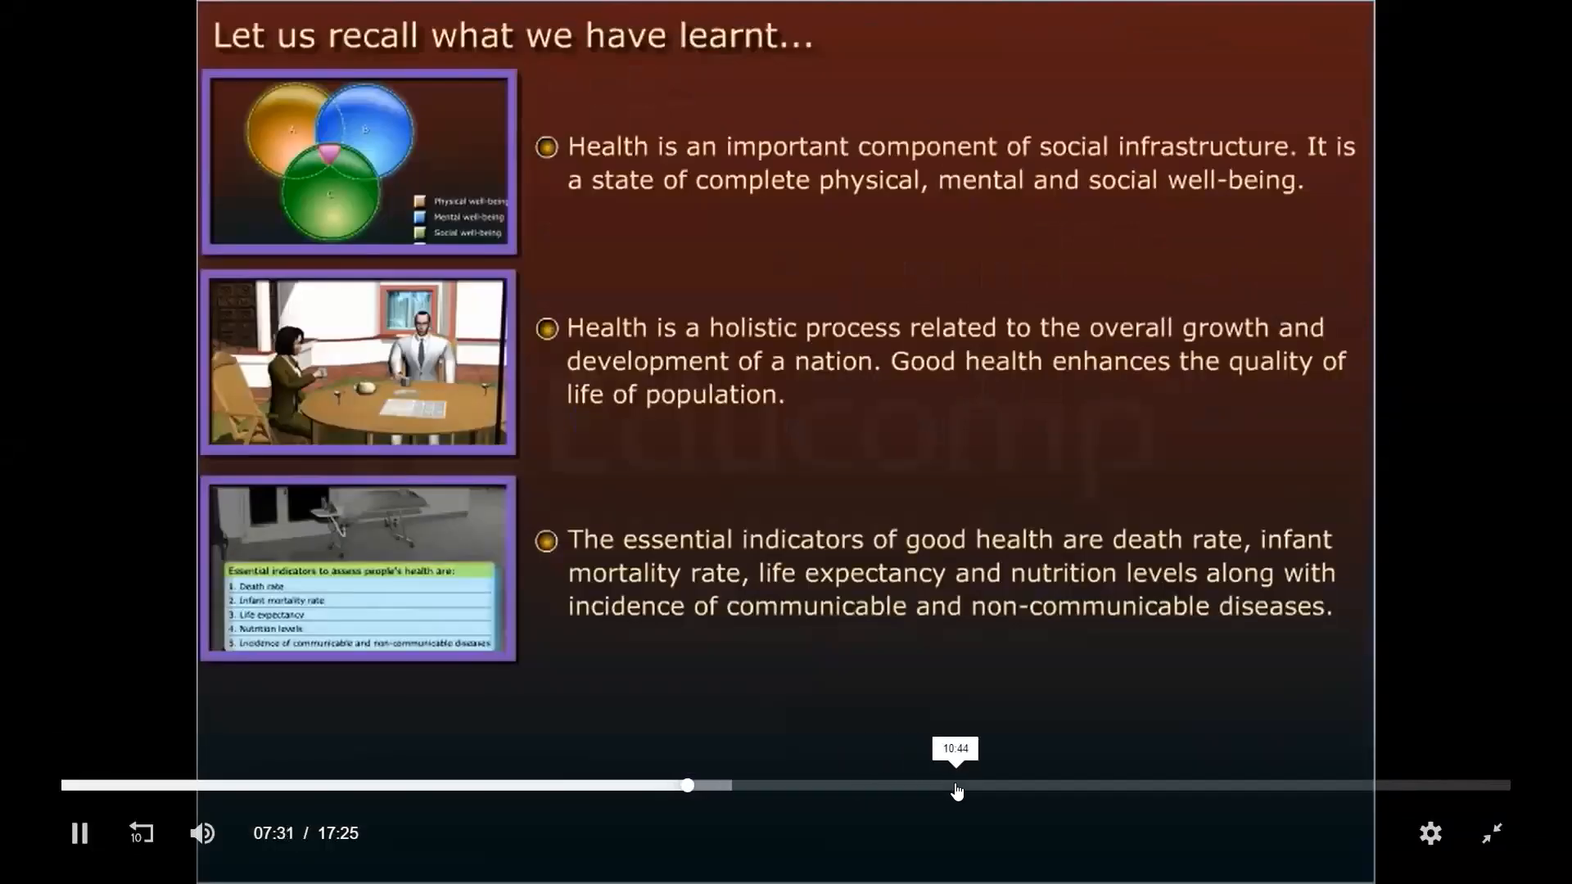
left_click(957, 788)
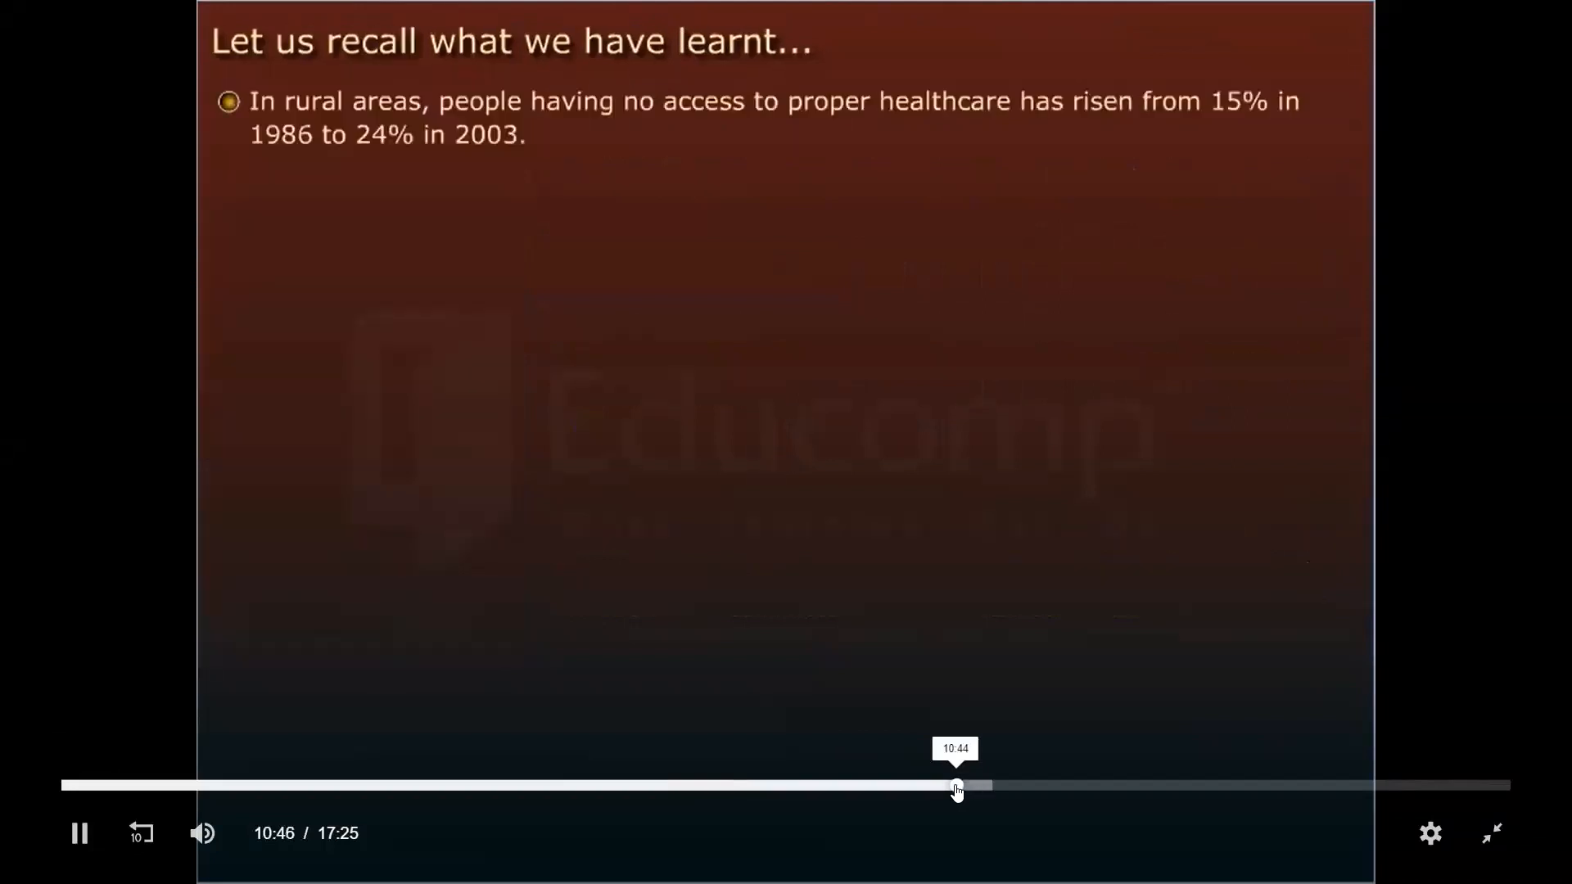
left_click(1225, 790)
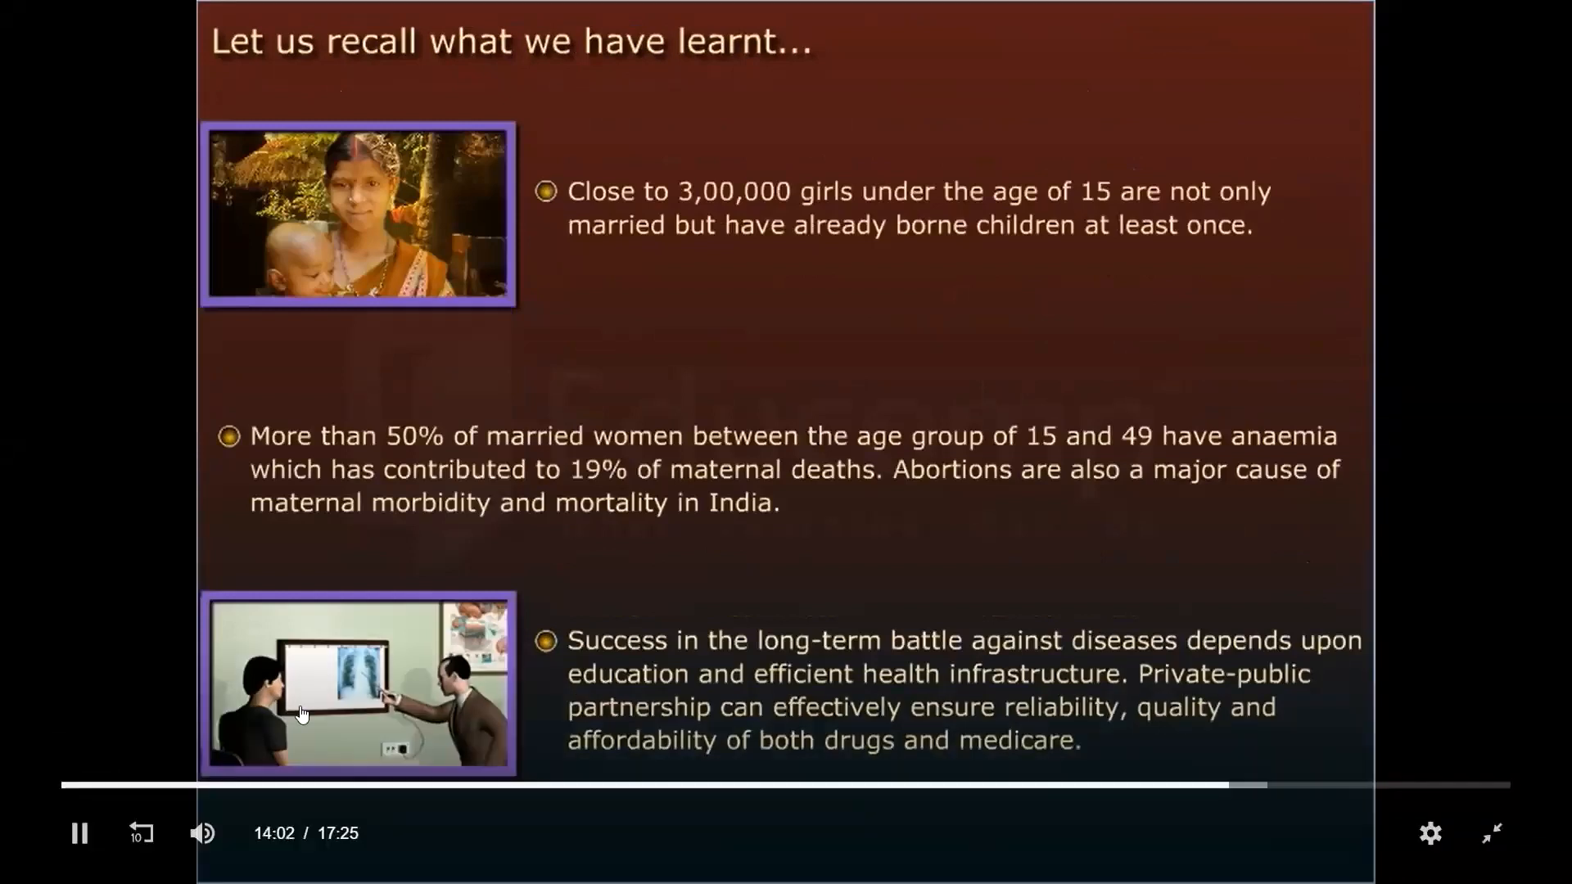
Leave full screen, pause and close the Infrastructure: Health animation, and return to the Fliplearn home page
key("Escape")
left_click(495, 725)
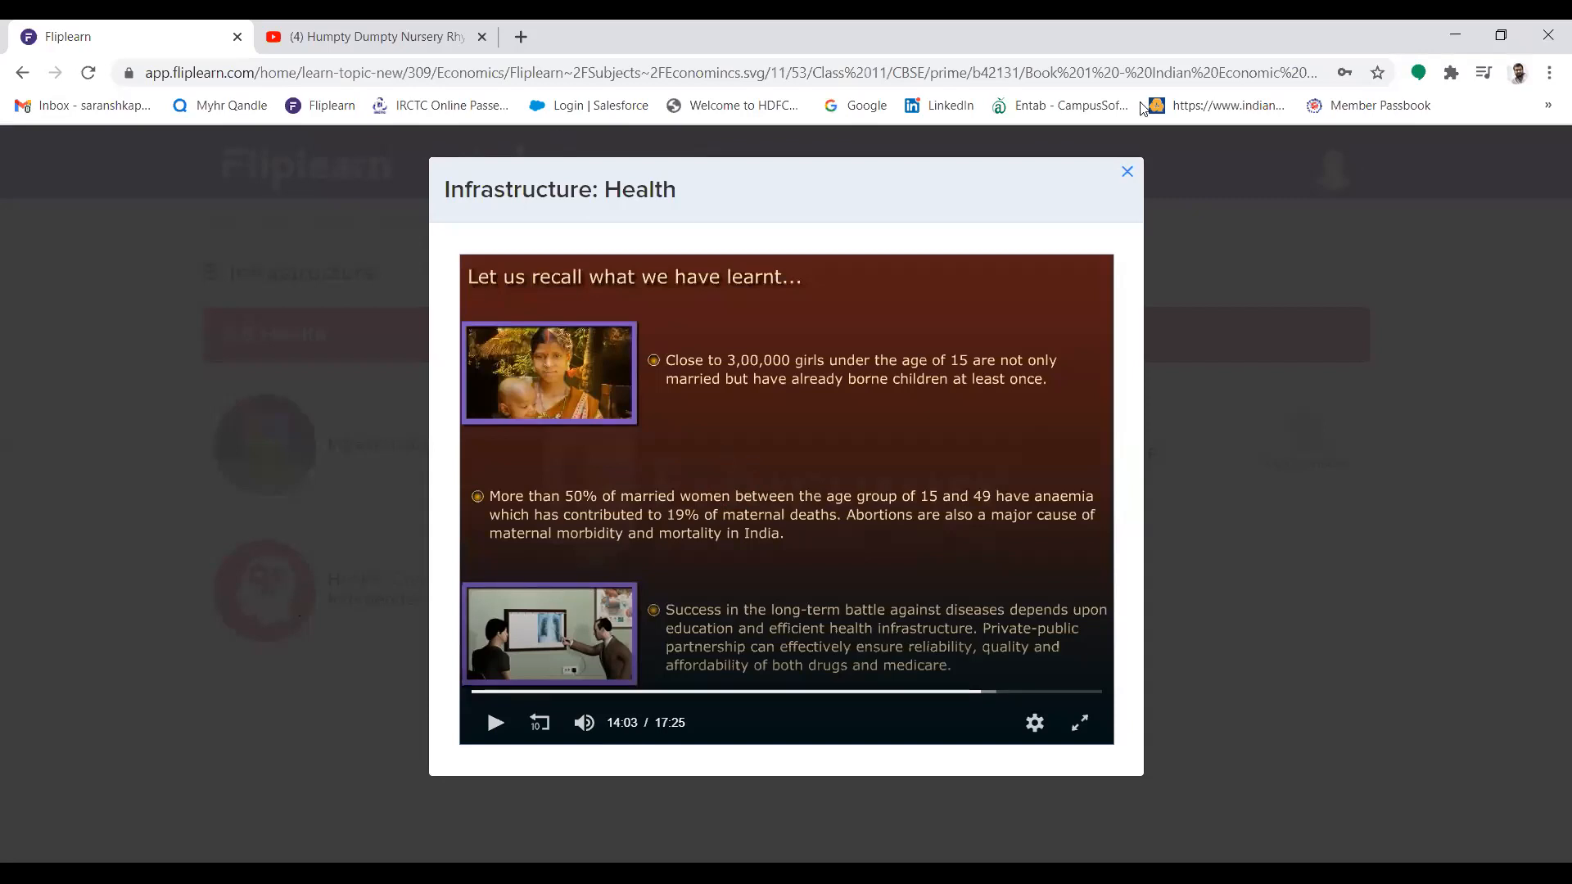
left_click(1125, 176)
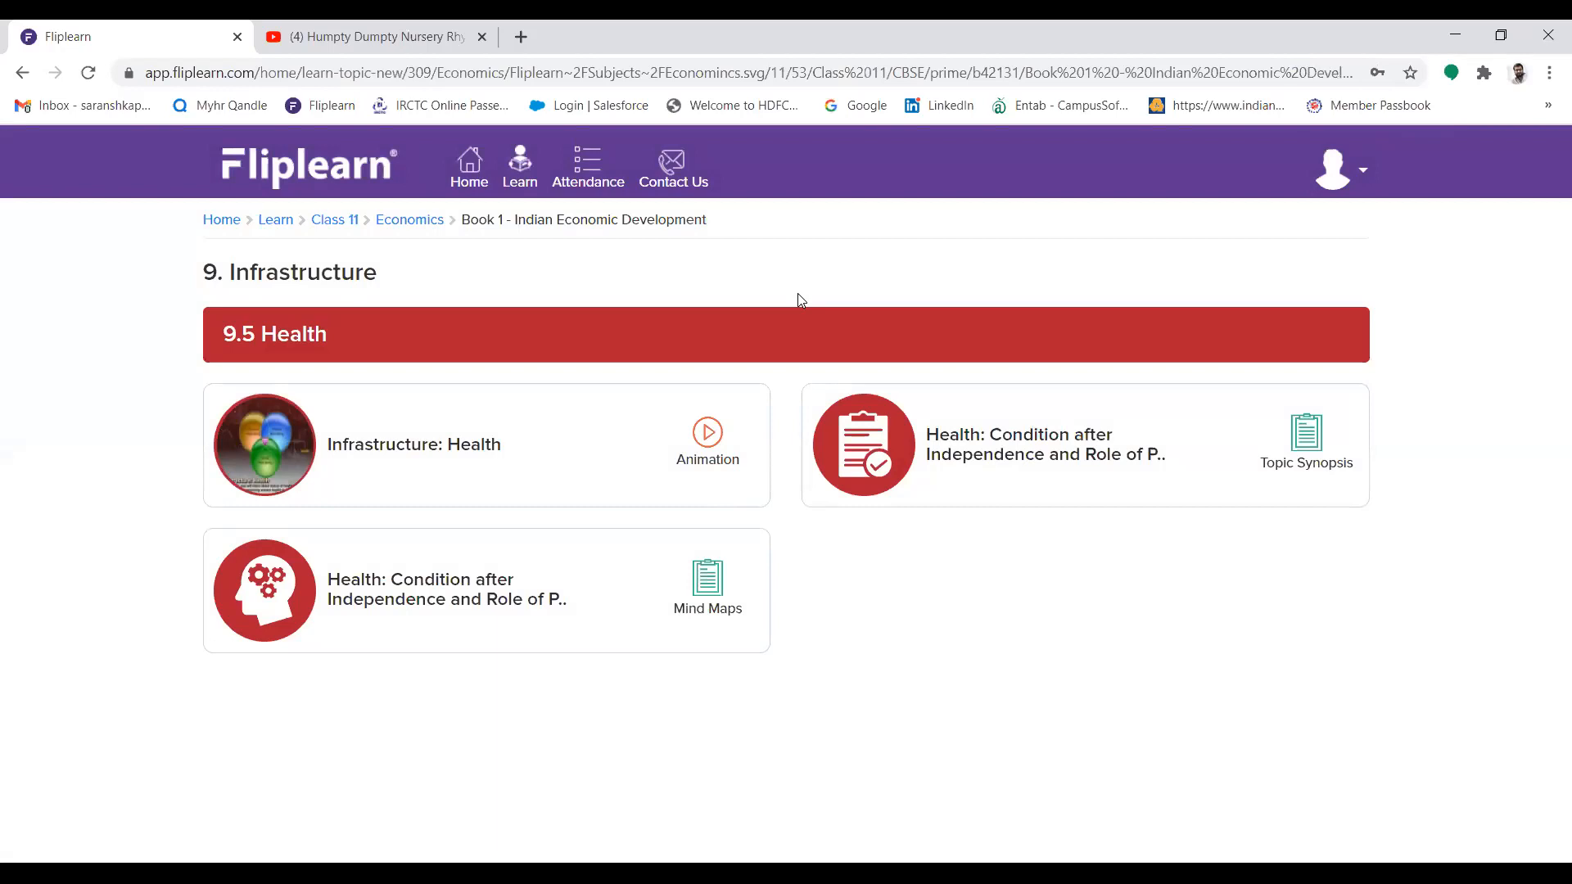
left_click(486, 187)
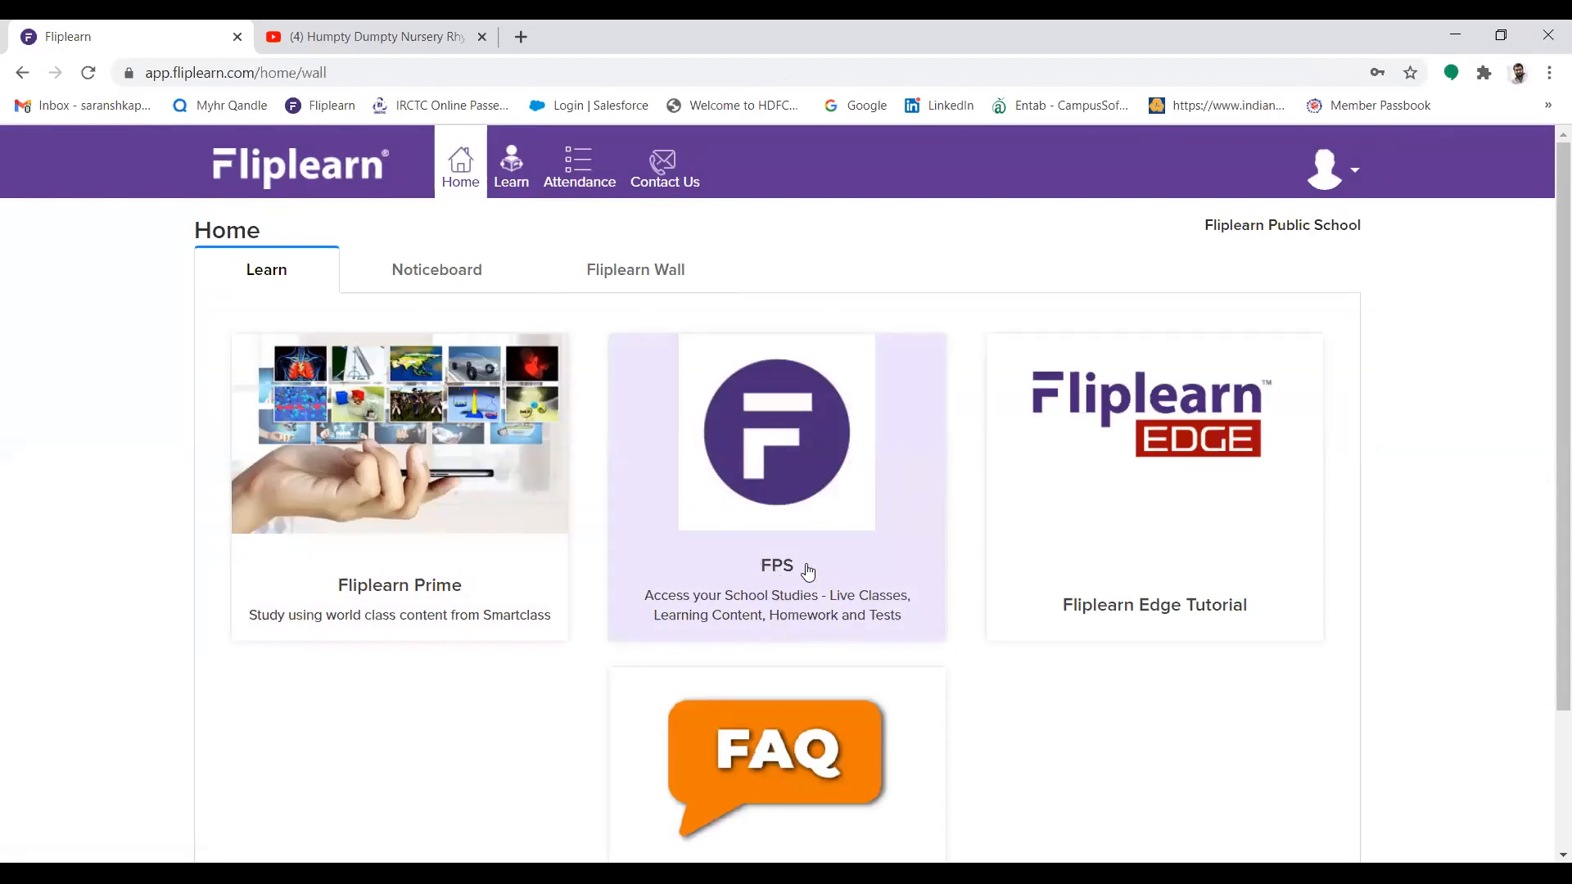
Highlight the school name on the home page, view the Fliplearn Prime class list and return home
left_click_drag(1193, 226, 1365, 233)
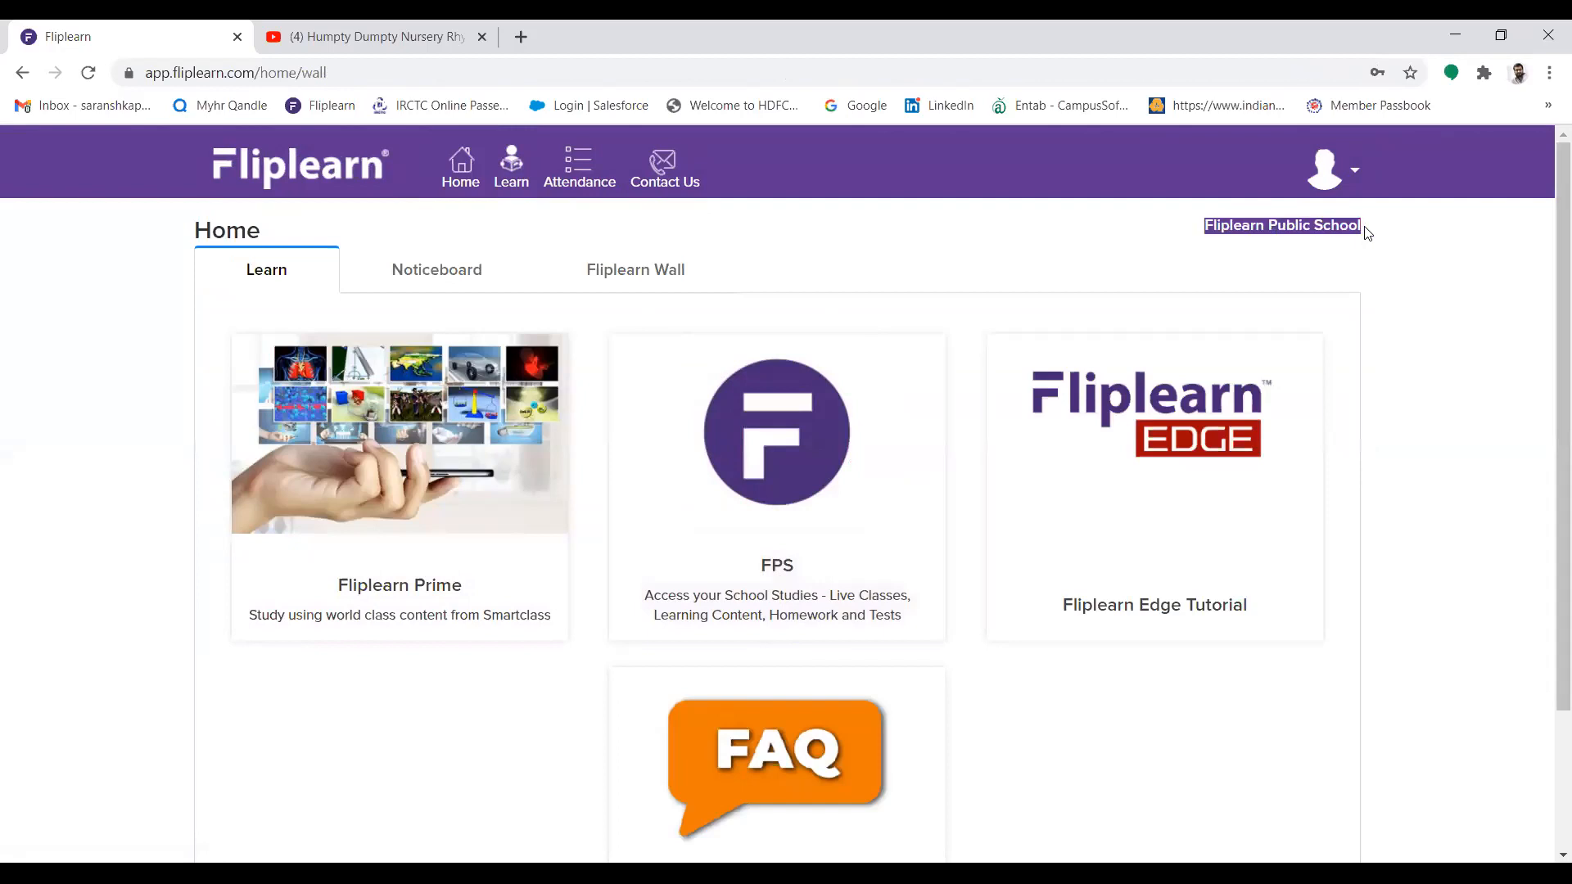
left_click(1392, 254)
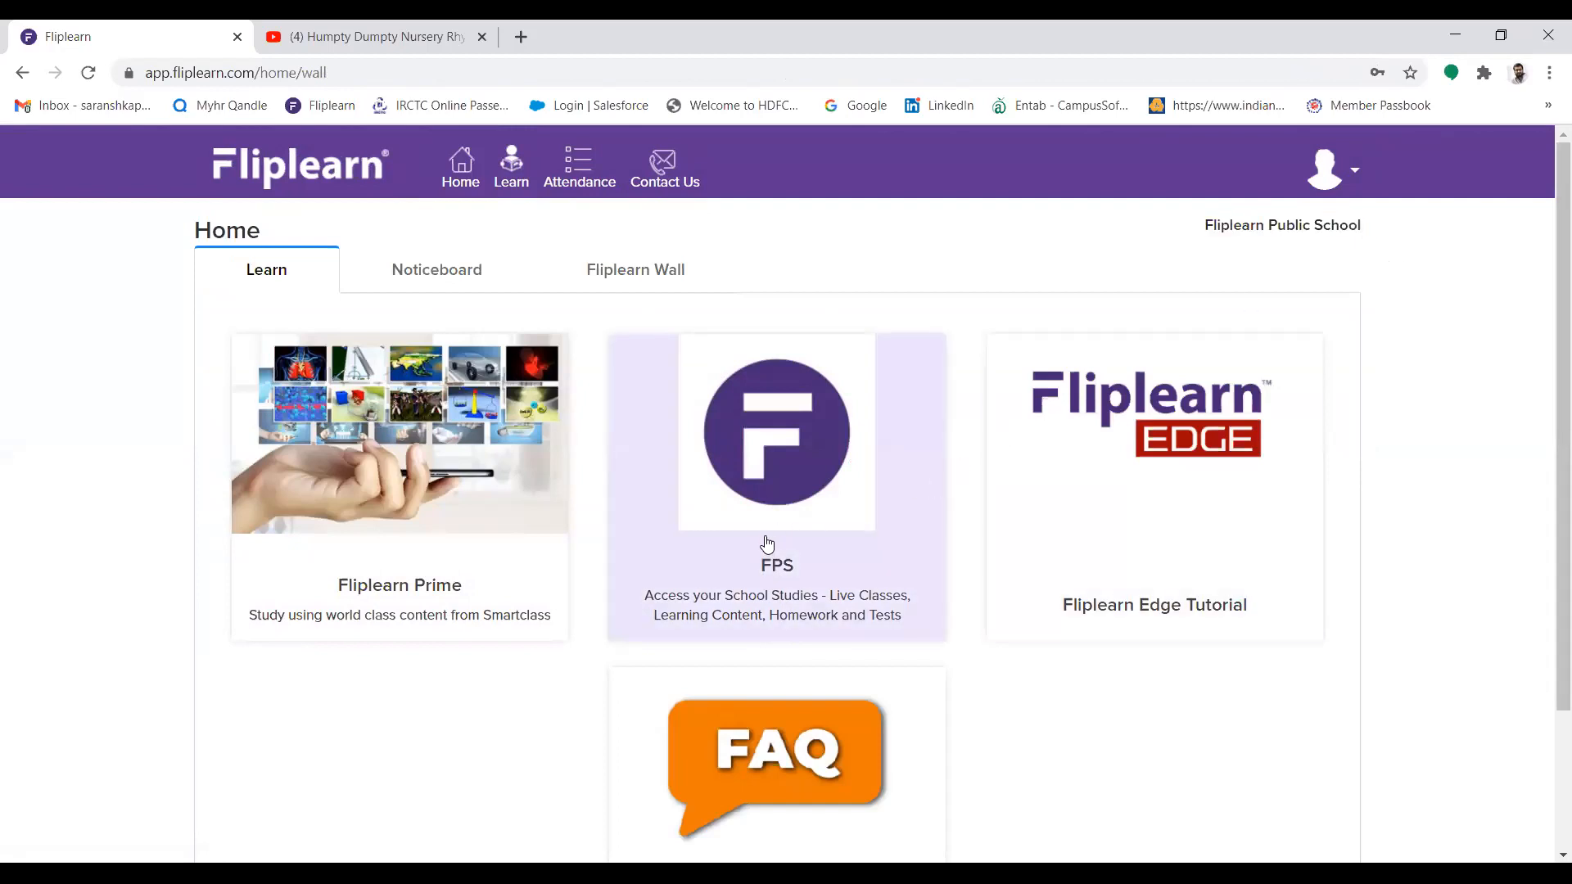
left_click(437, 494)
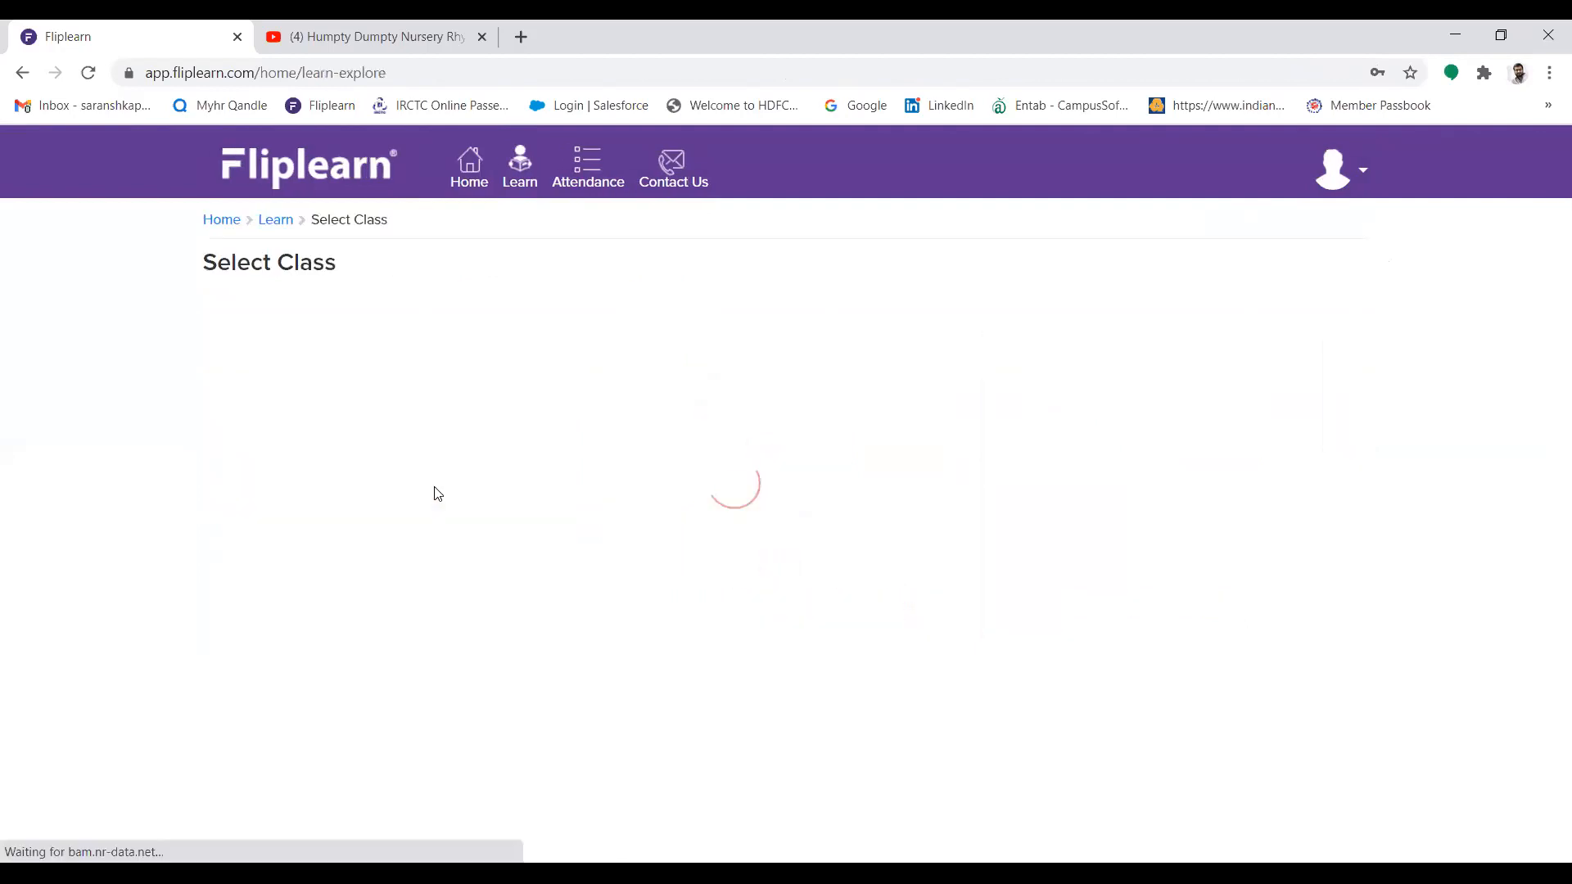
left_click(463, 187)
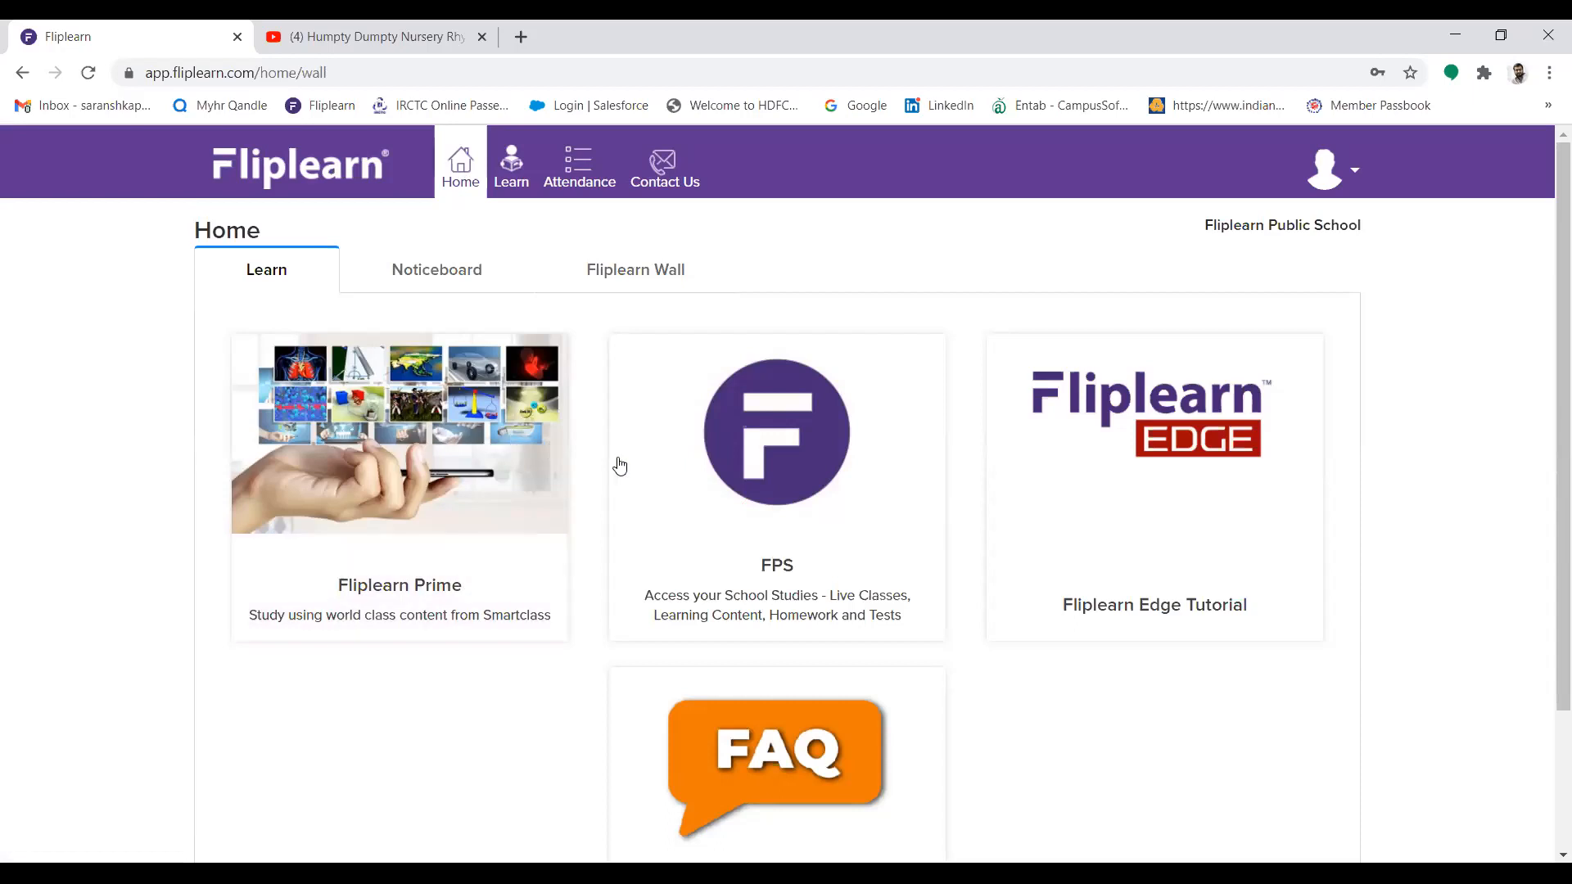
Open the FPS school studies site and go to the CBSE-Class 8-English-Grammar Plus course
left_click(714, 483)
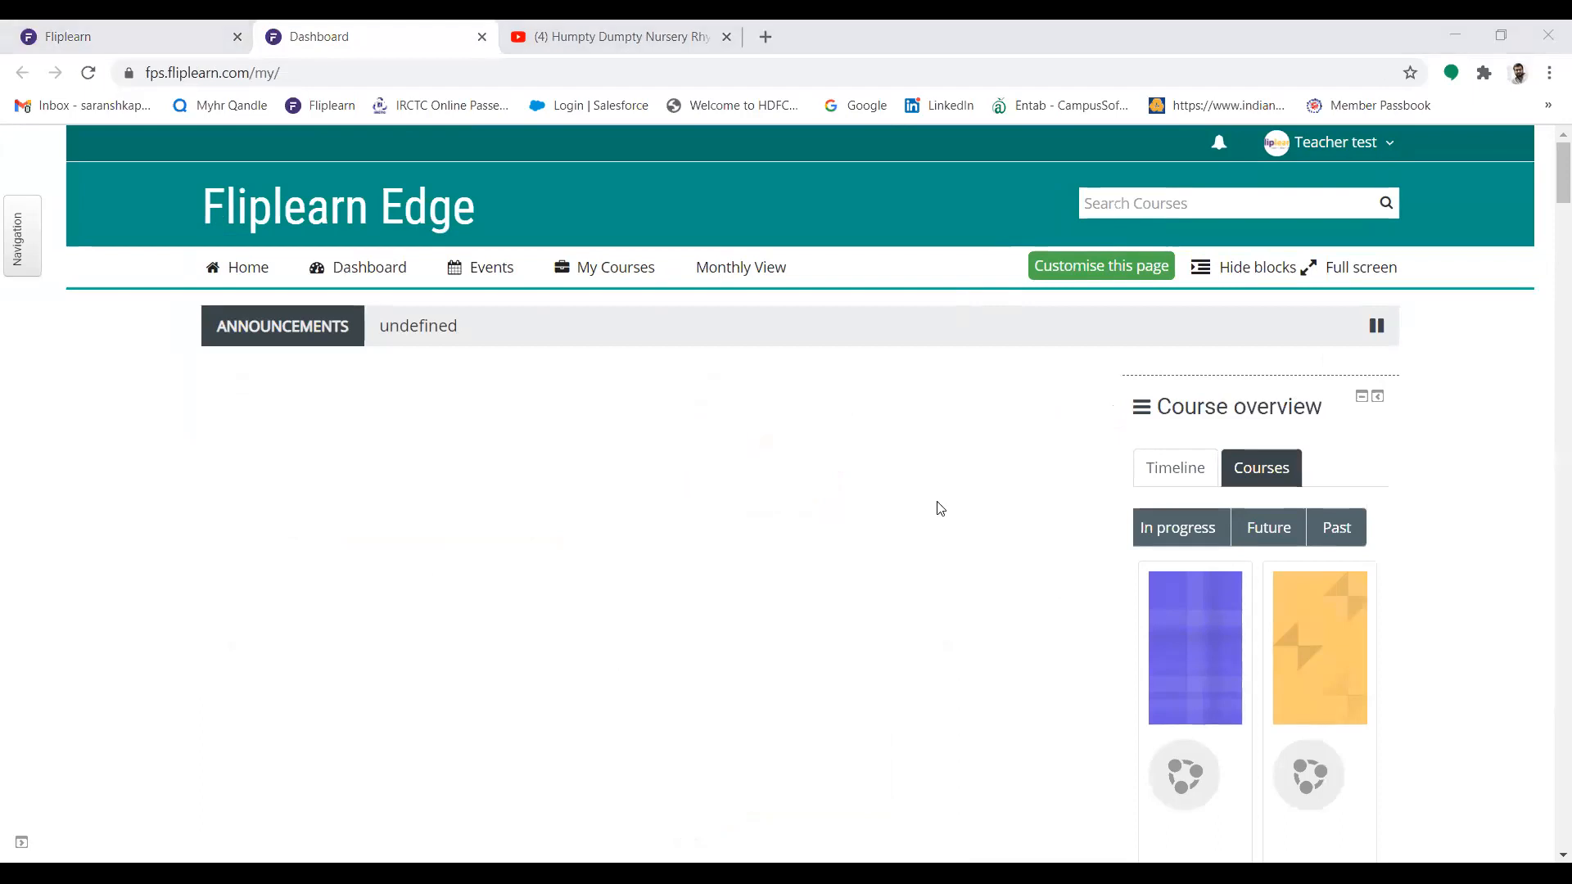
mouse_move(607, 273)
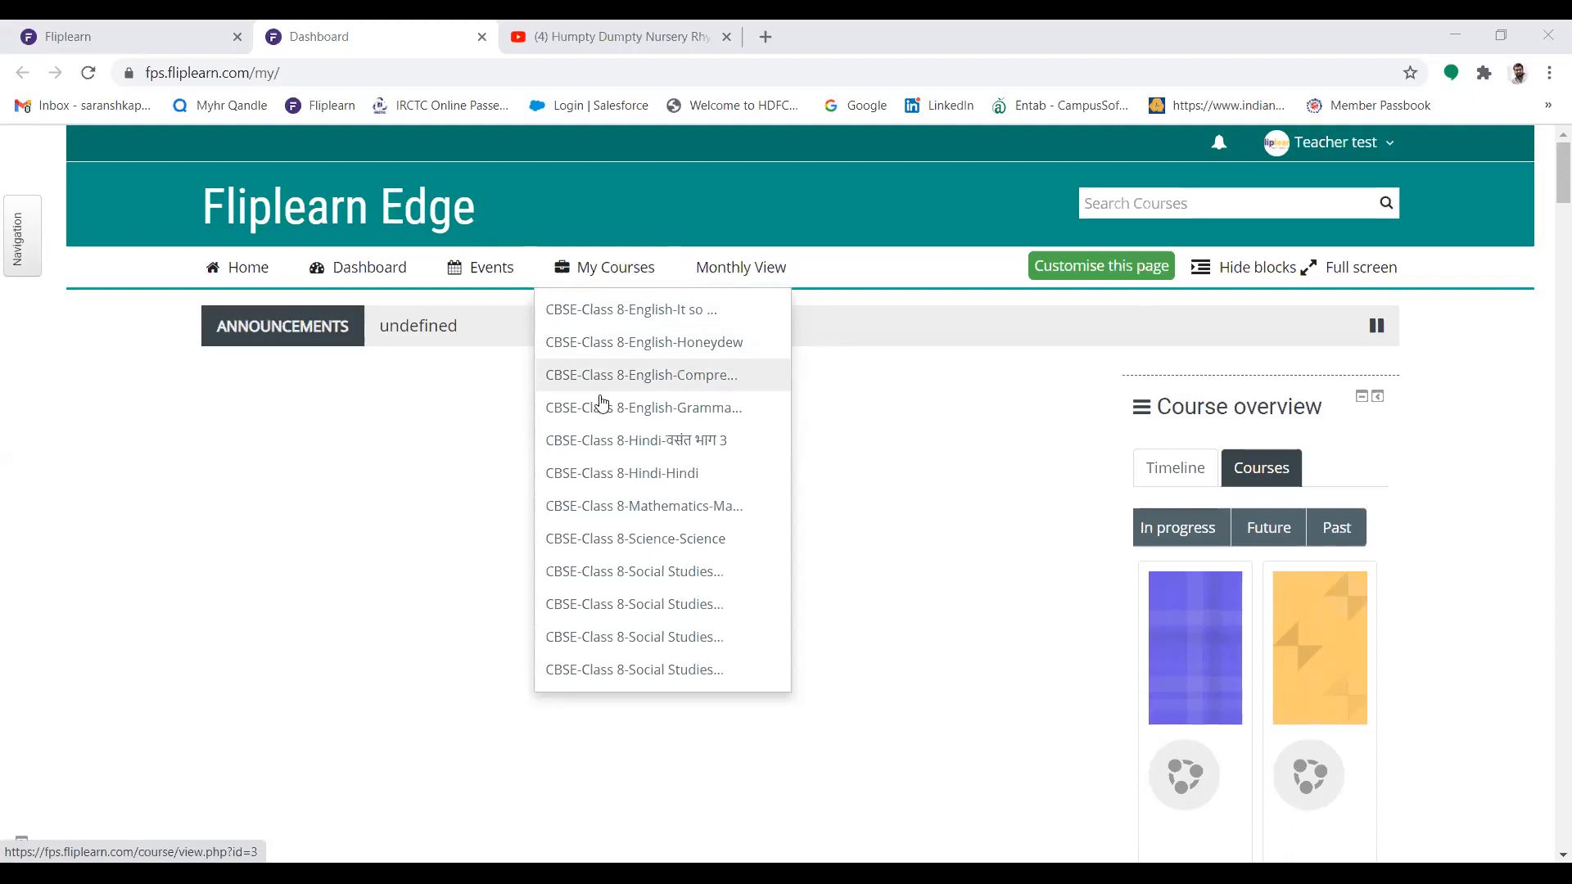
left_click(668, 408)
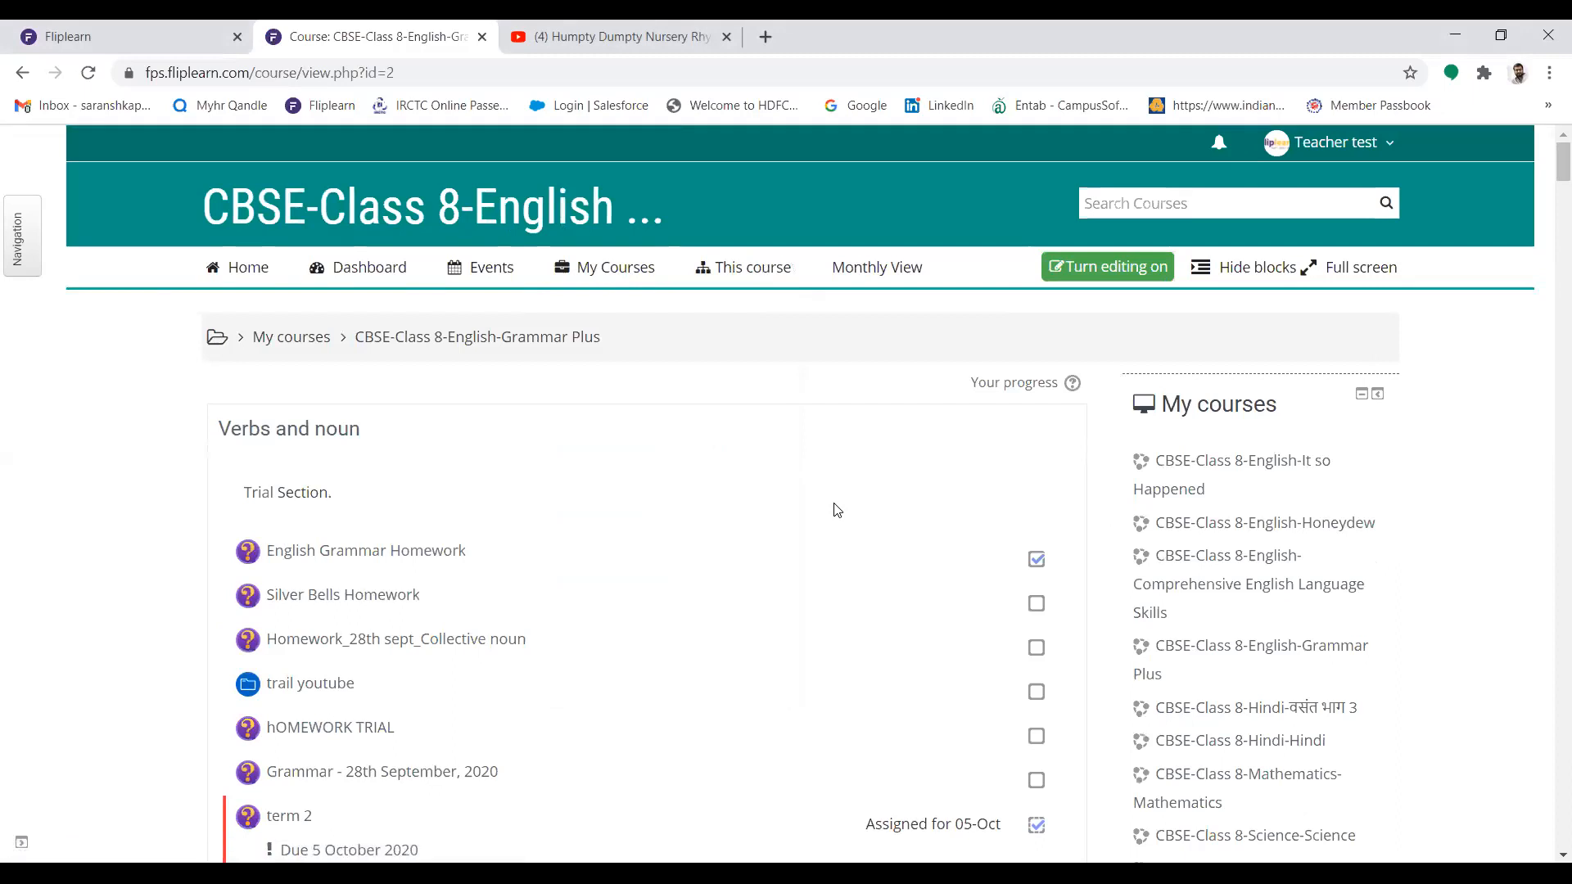
Turn on editing for the English-Grammar Plus course and check the edit options of its first section
left_click(1106, 273)
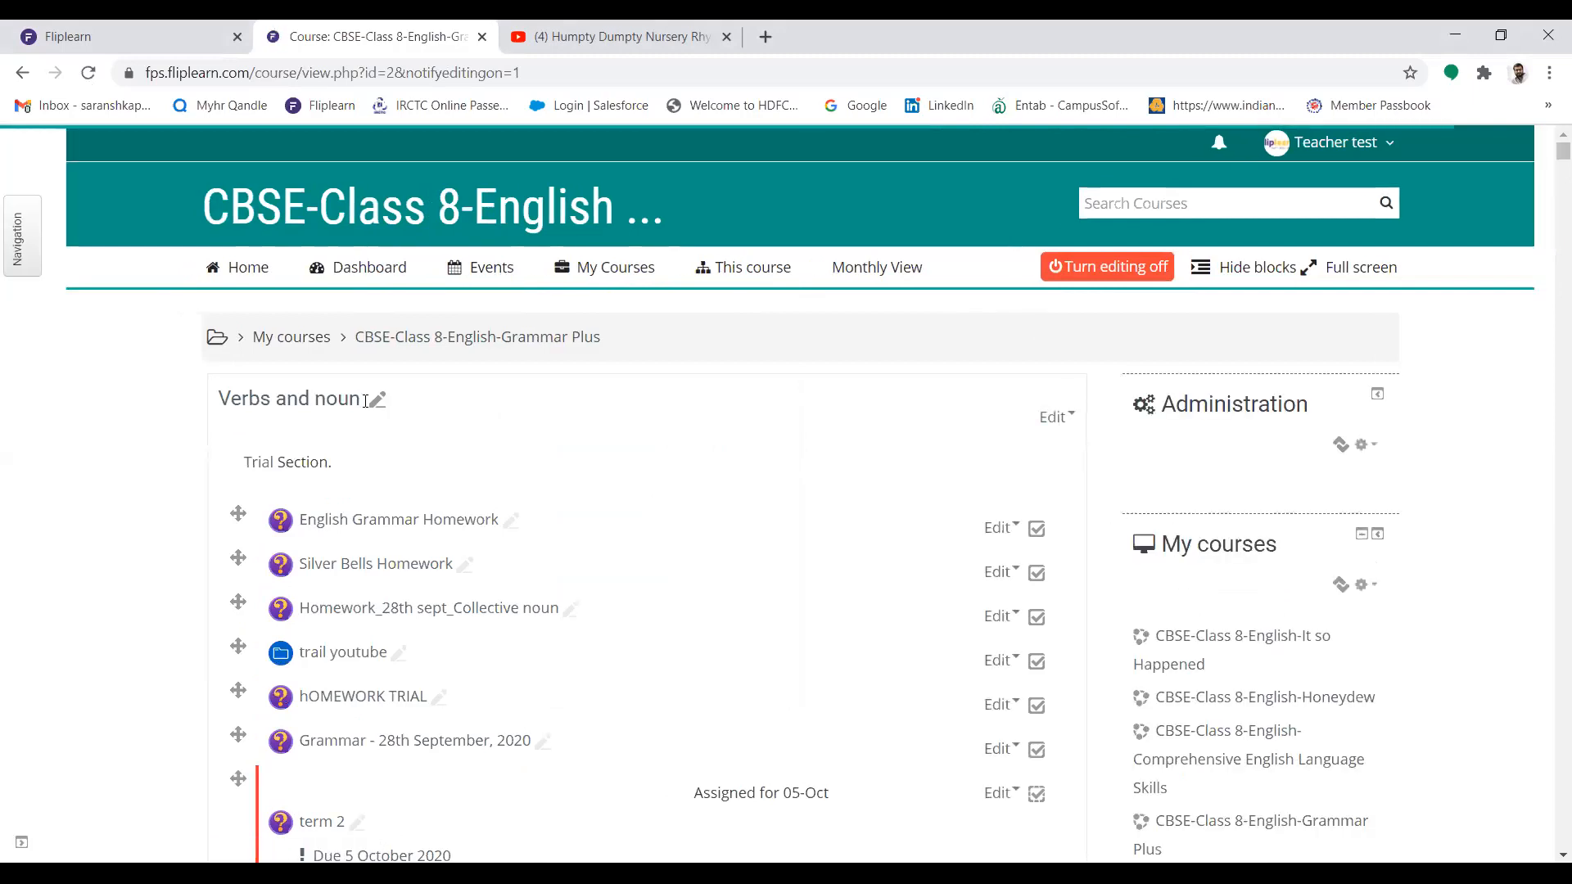
left_click(1058, 418)
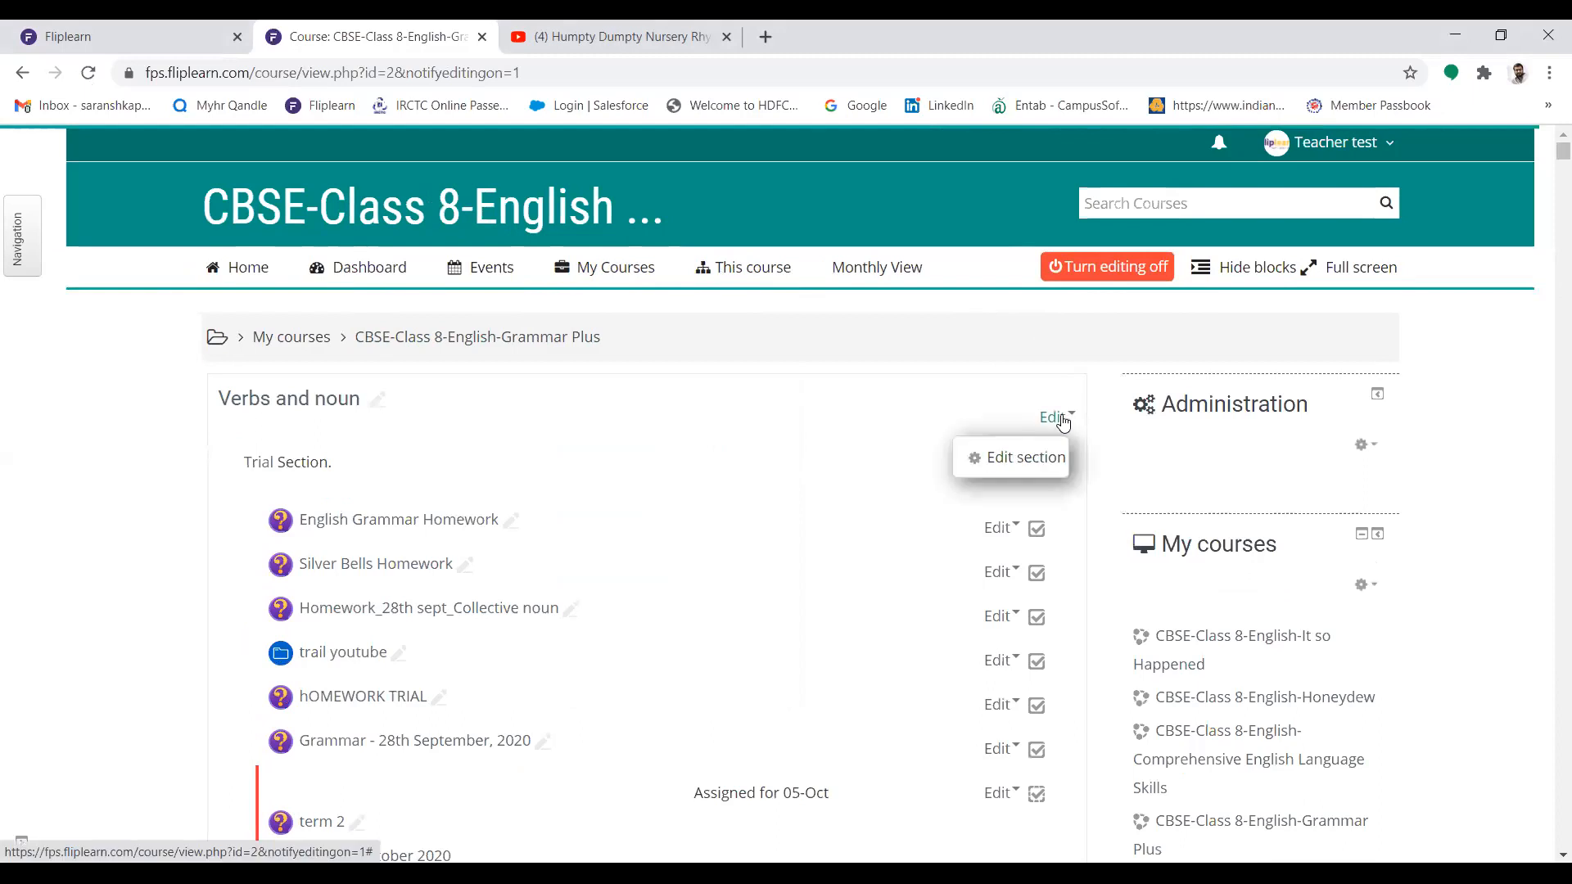
left_click(747, 402)
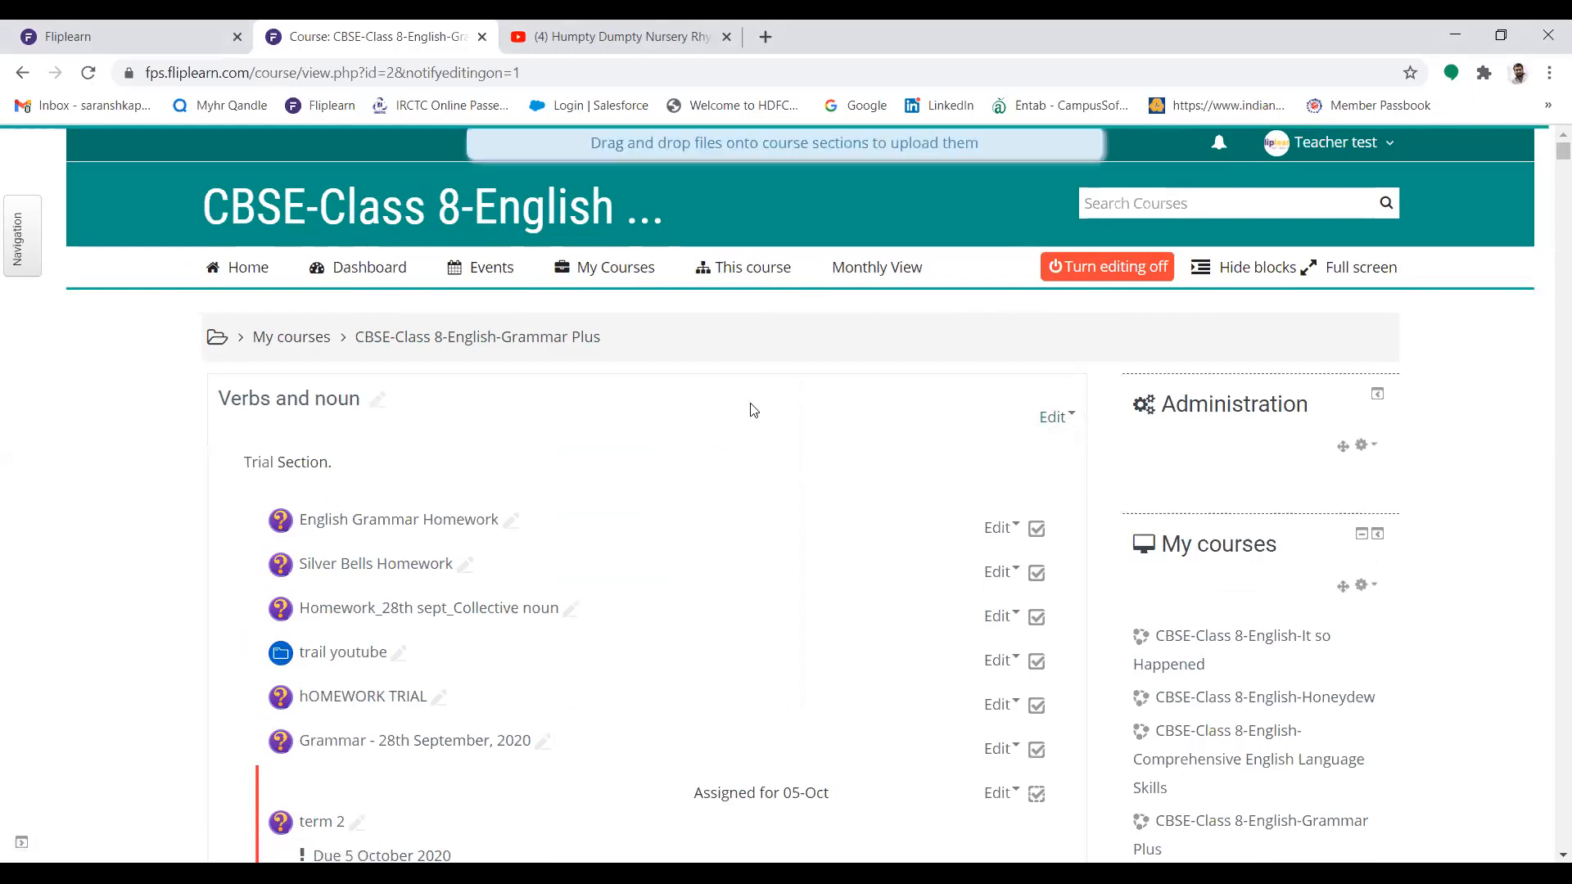
Rename the "Verbs and noun" section to "Verbs"
left_click(381, 398)
left_click(383, 396)
key("BackSpace")
key("BackSpace")
key("BackSpace")
key("BackSpace")
key("BackSpace")
key("BackSpace")
key("BackSpace")
key("BackSpace")
key("BackSpace")
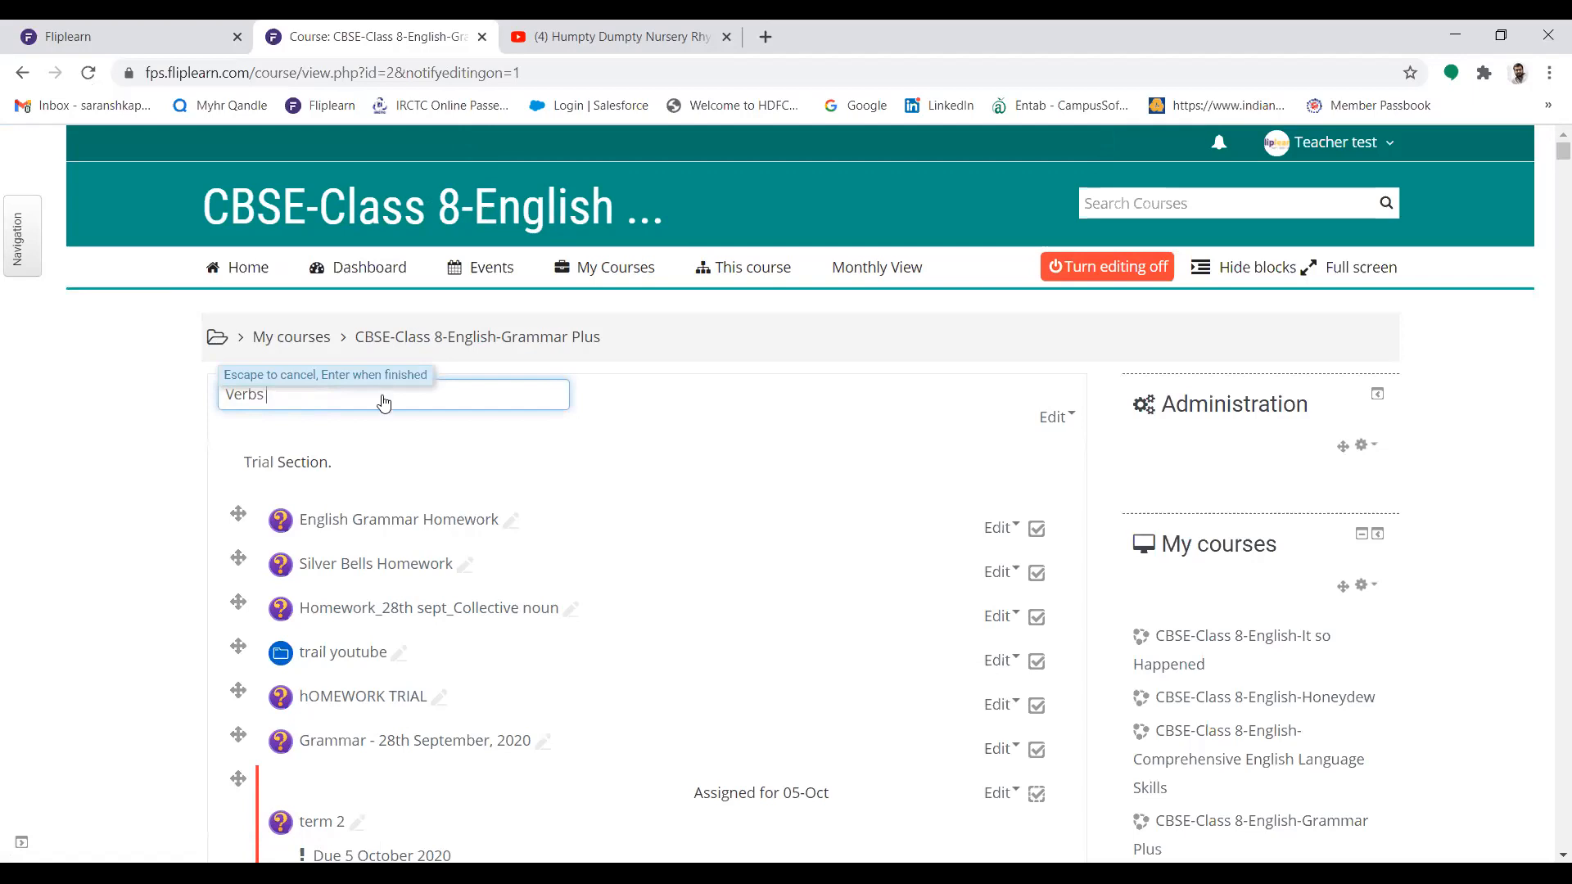
key("Return")
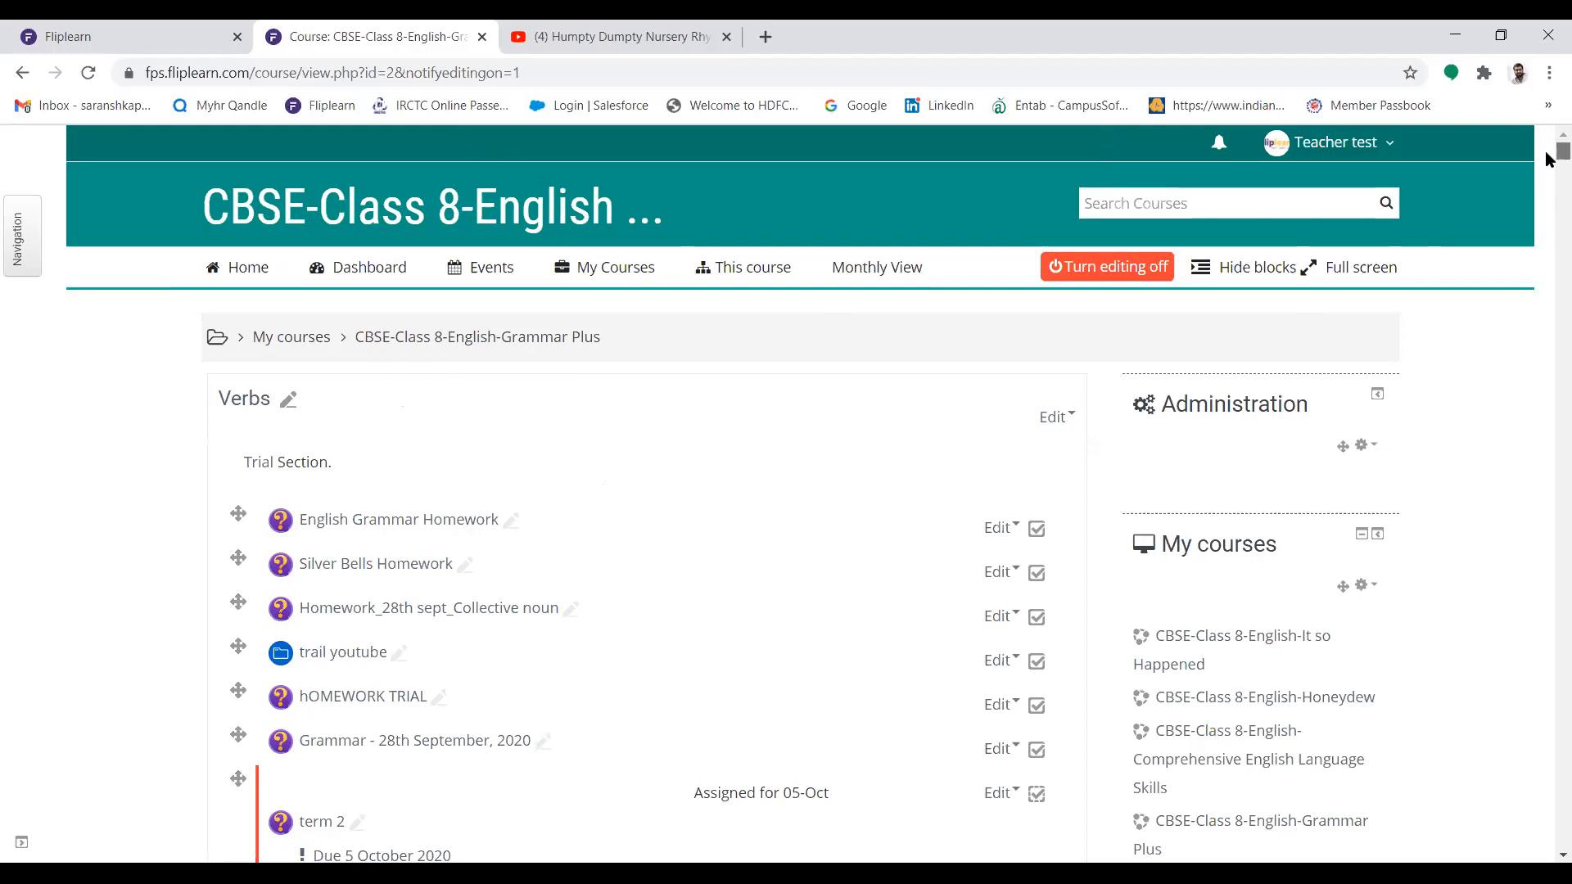
Hide the "First Conditional: If, Will" animation in the "Tenses and its form" section from students, and show it again
scroll(1550, 158, "down", 6)
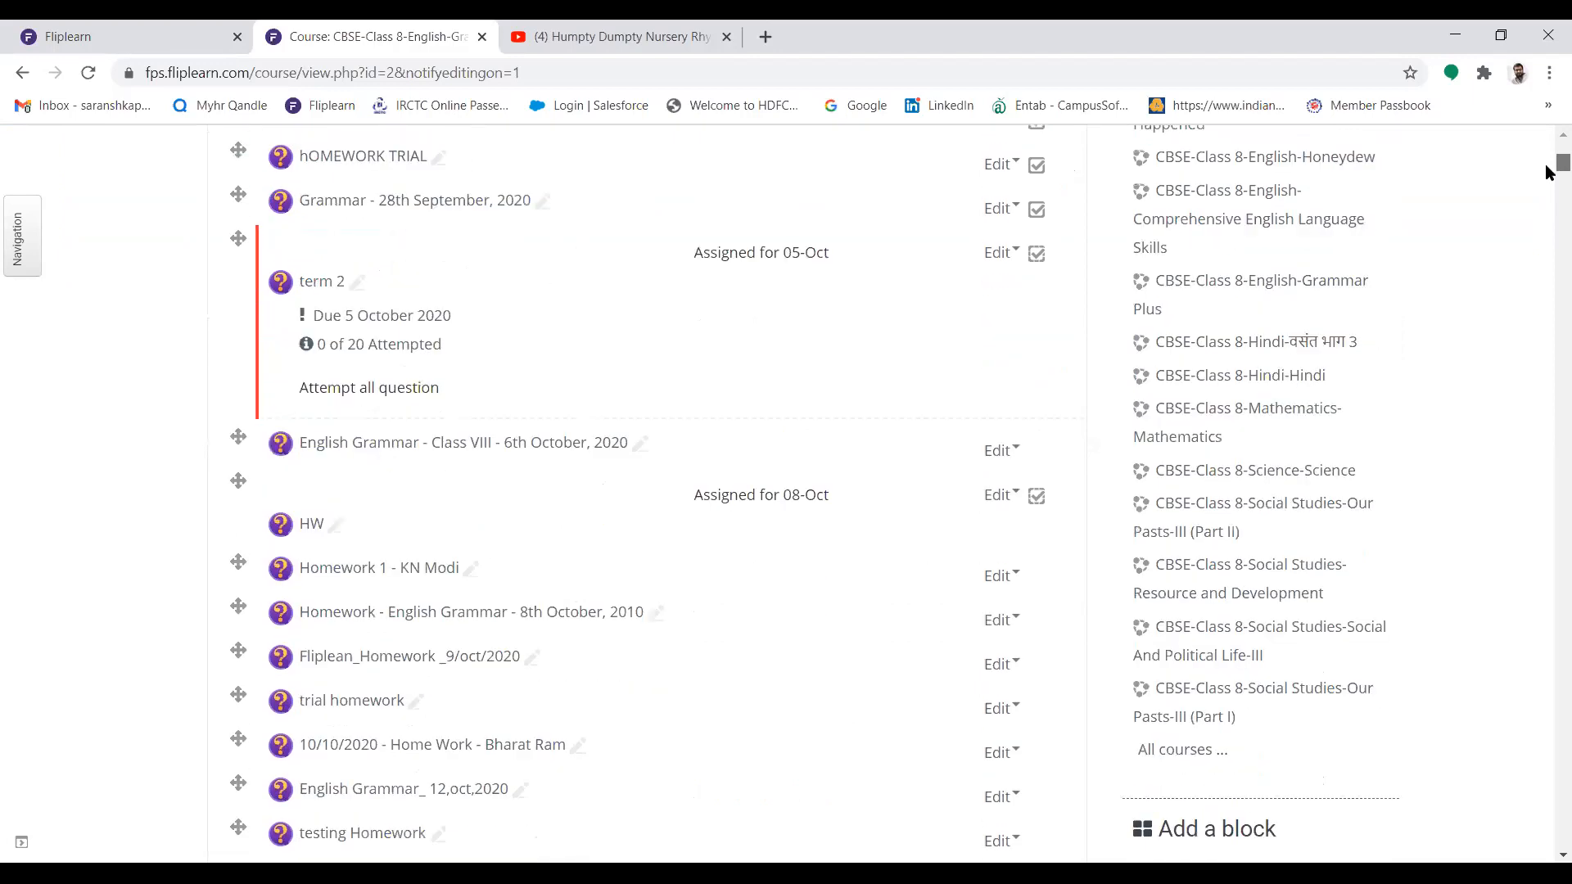
scroll(1549, 170, "down", 20)
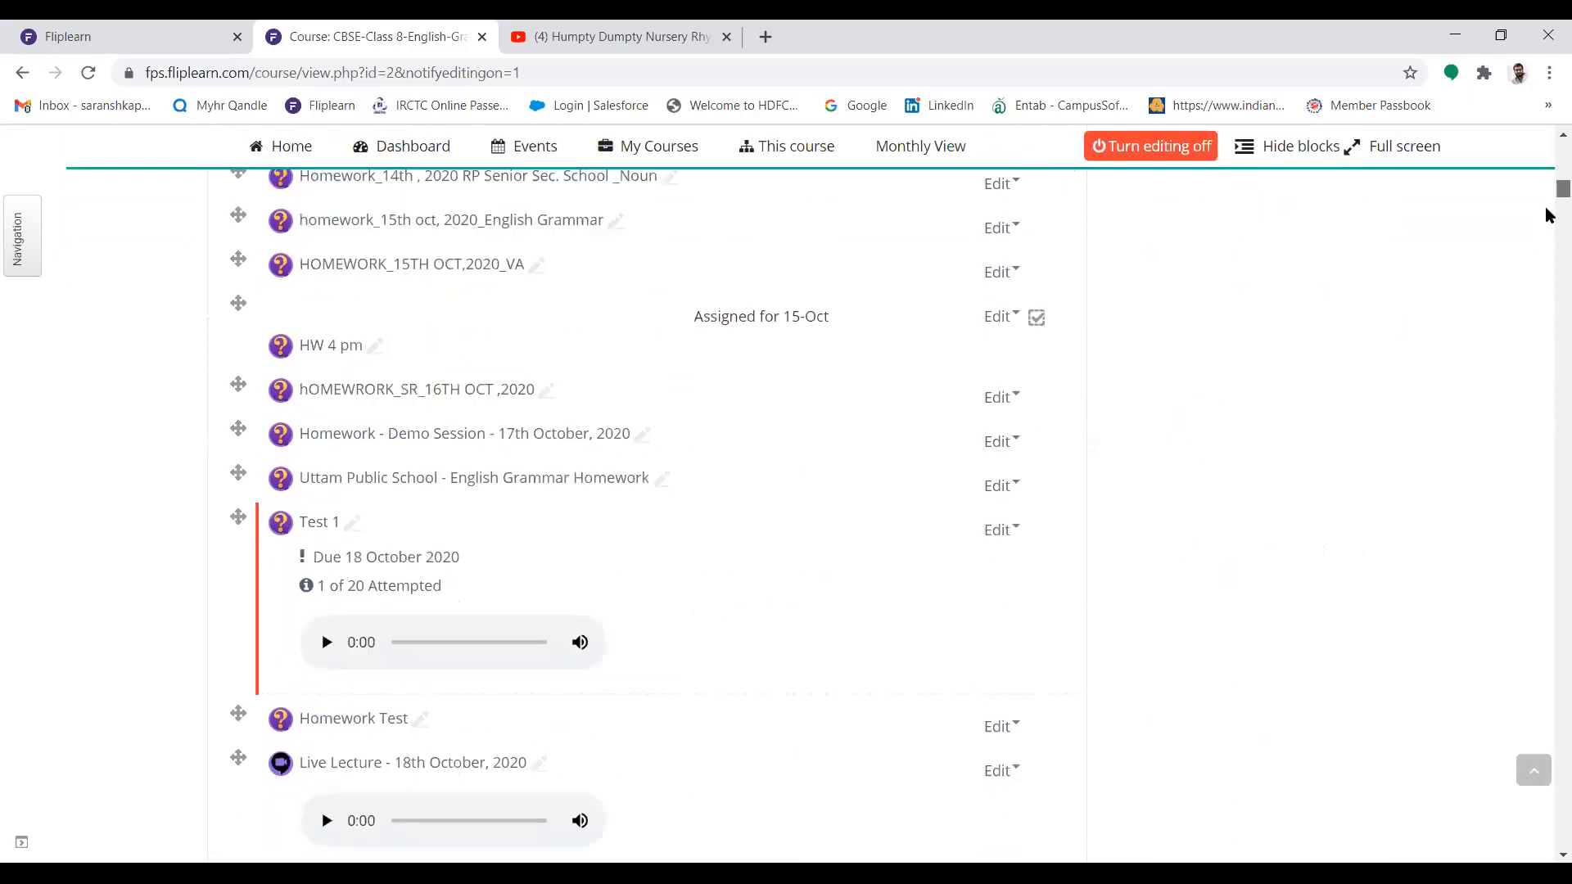
scroll(1550, 240, "down", 20)
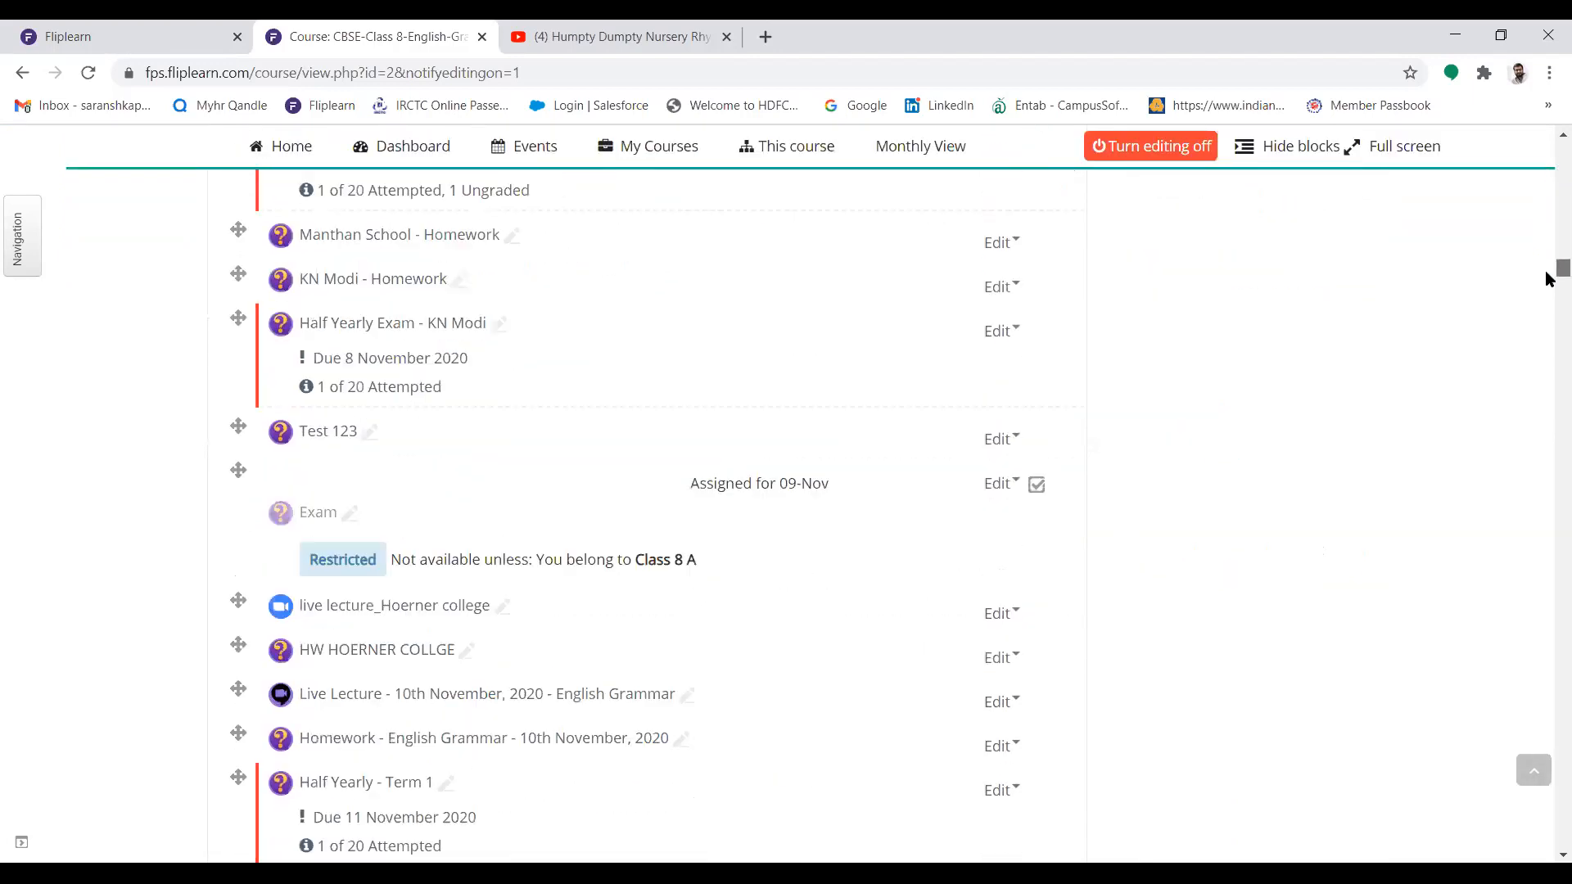
left_click_drag(1550, 282, 1550, 412)
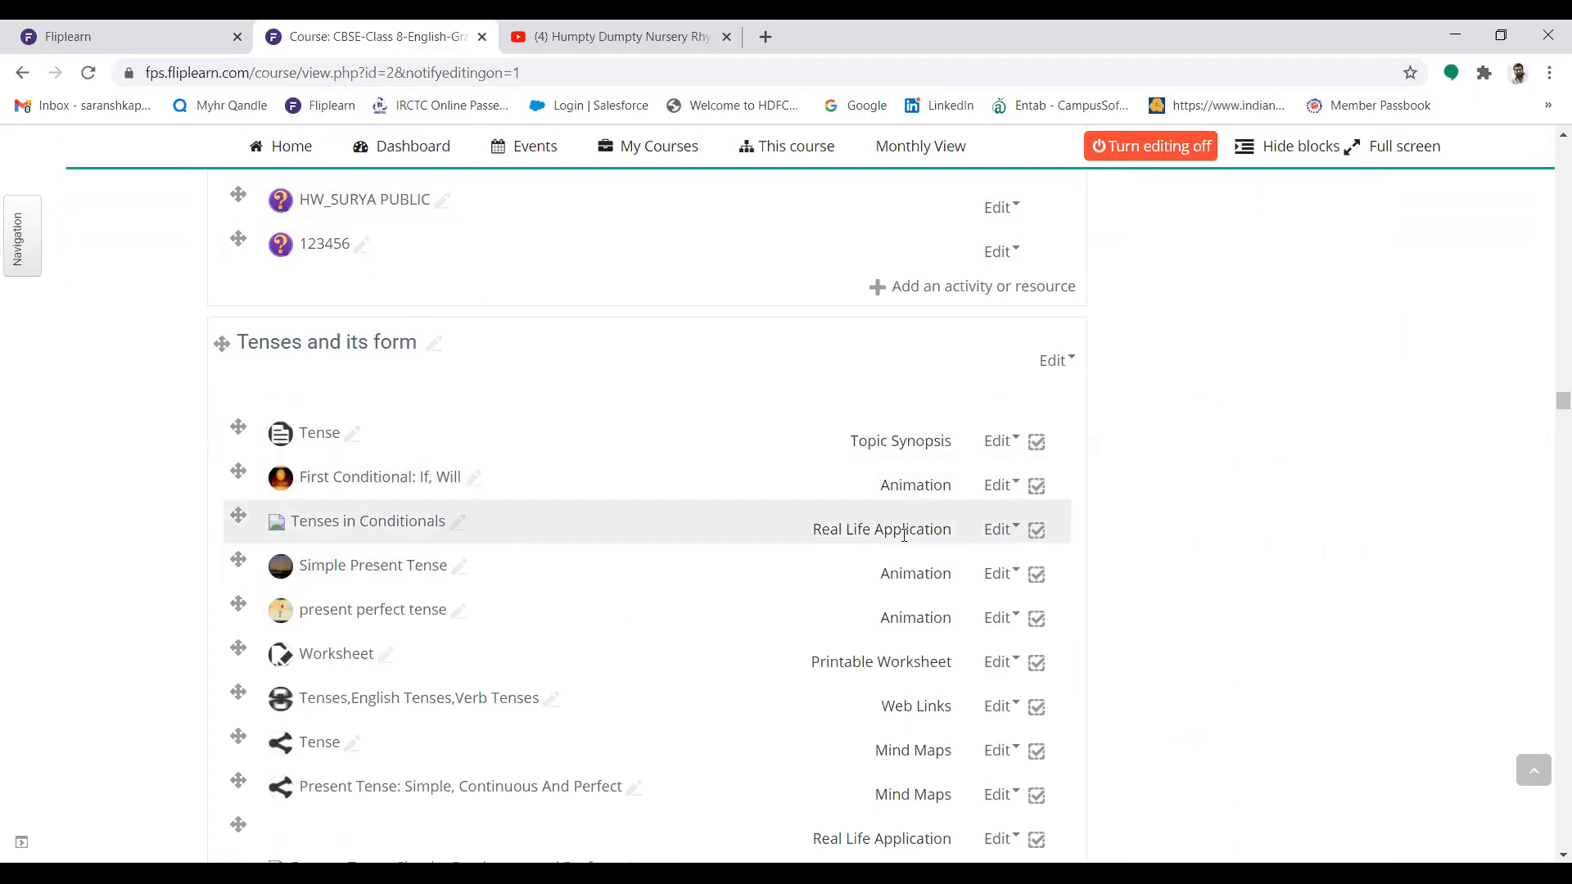
left_click(996, 490)
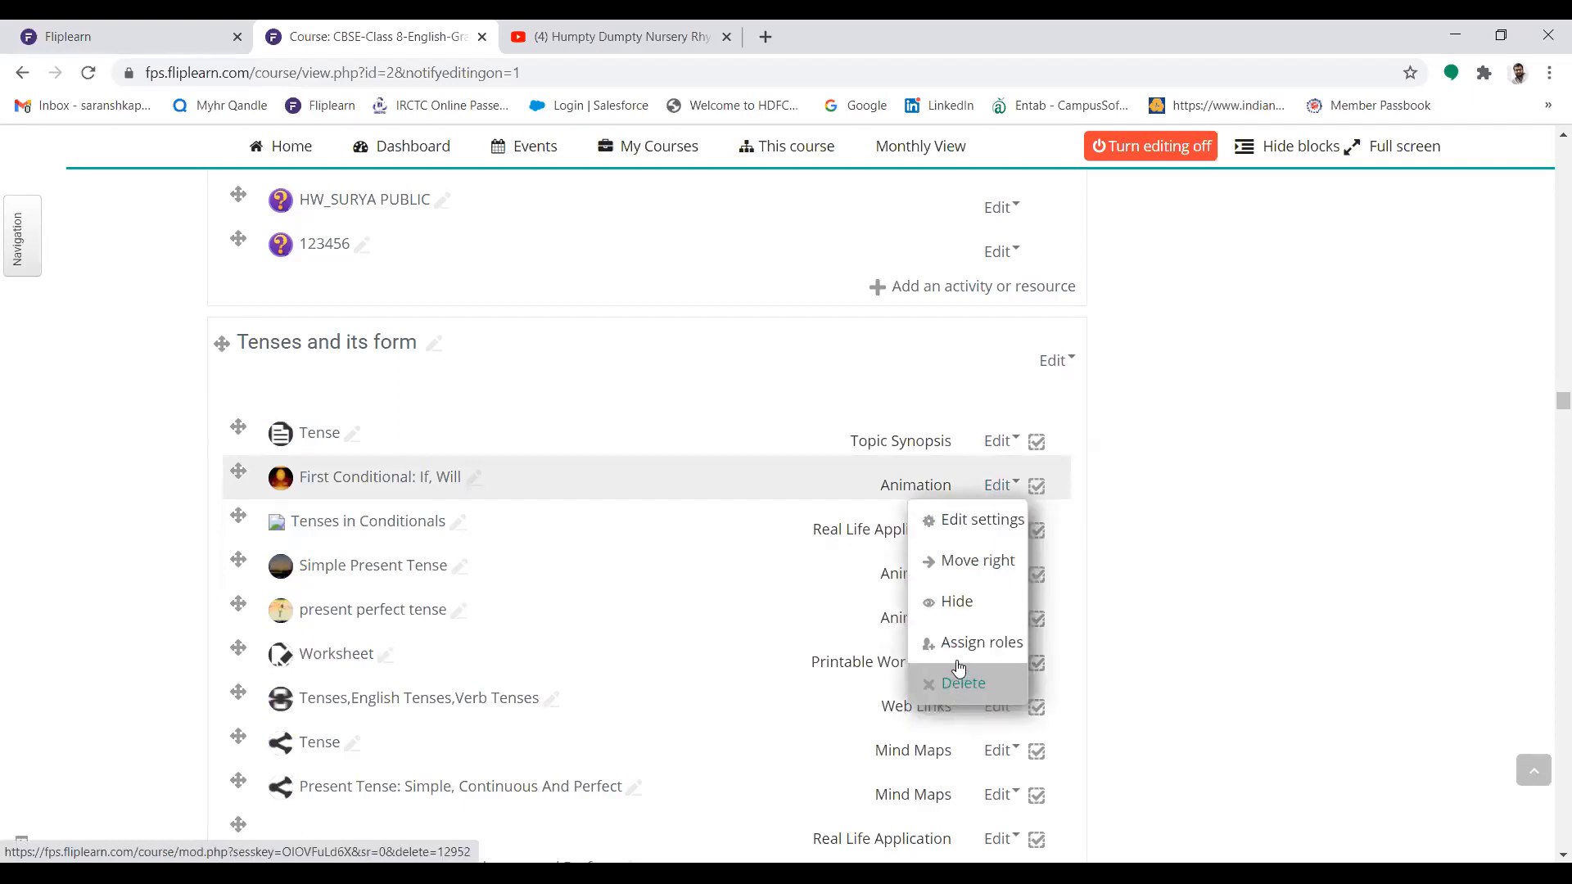
left_click(961, 611)
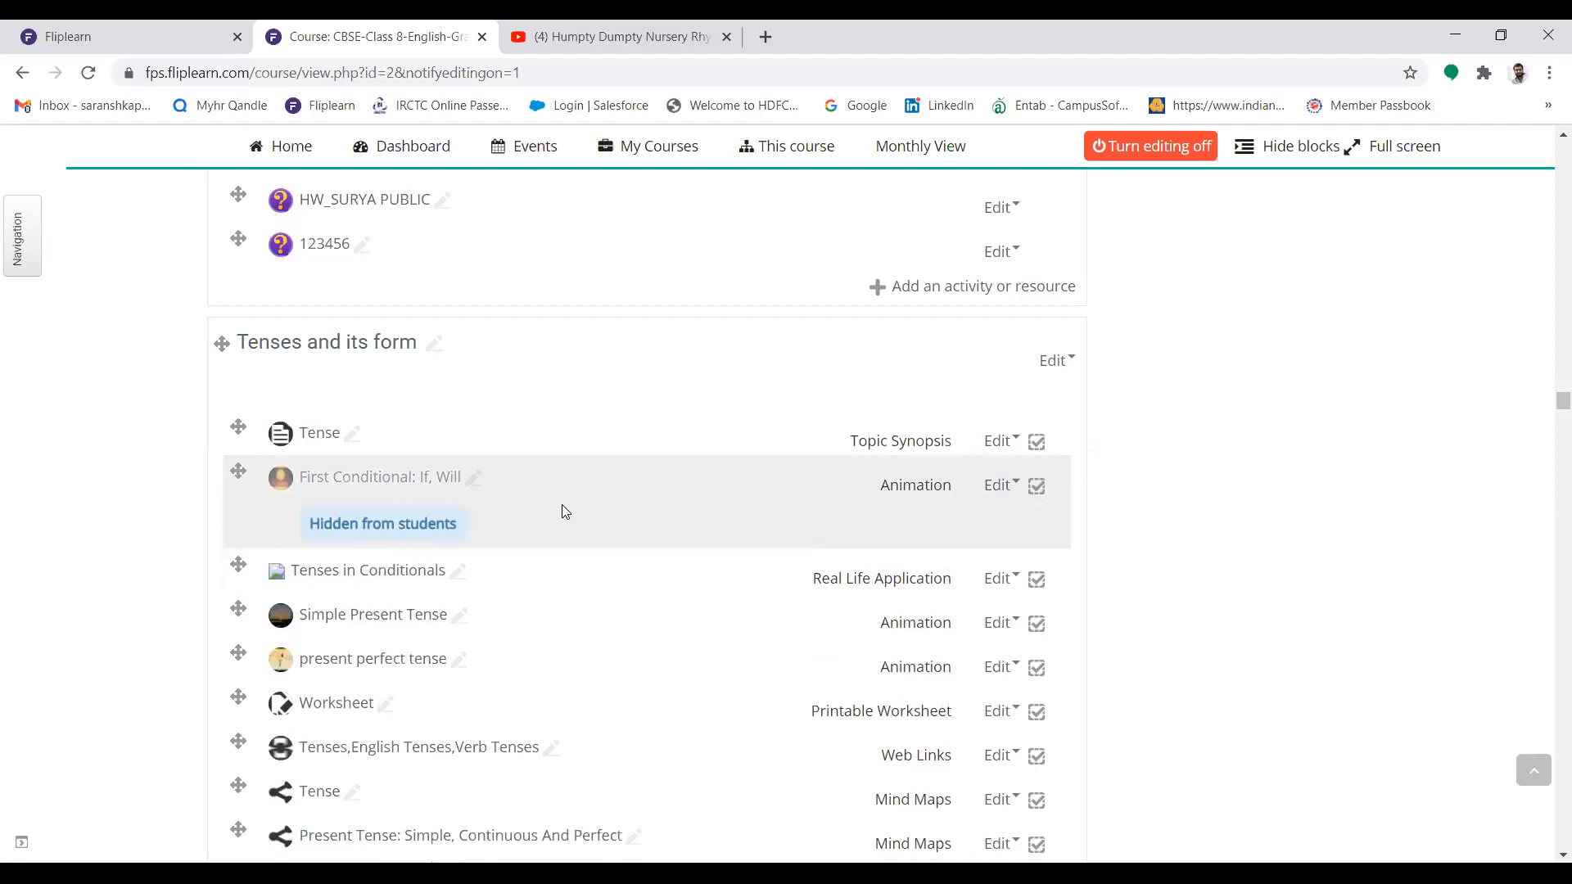
left_click(997, 487)
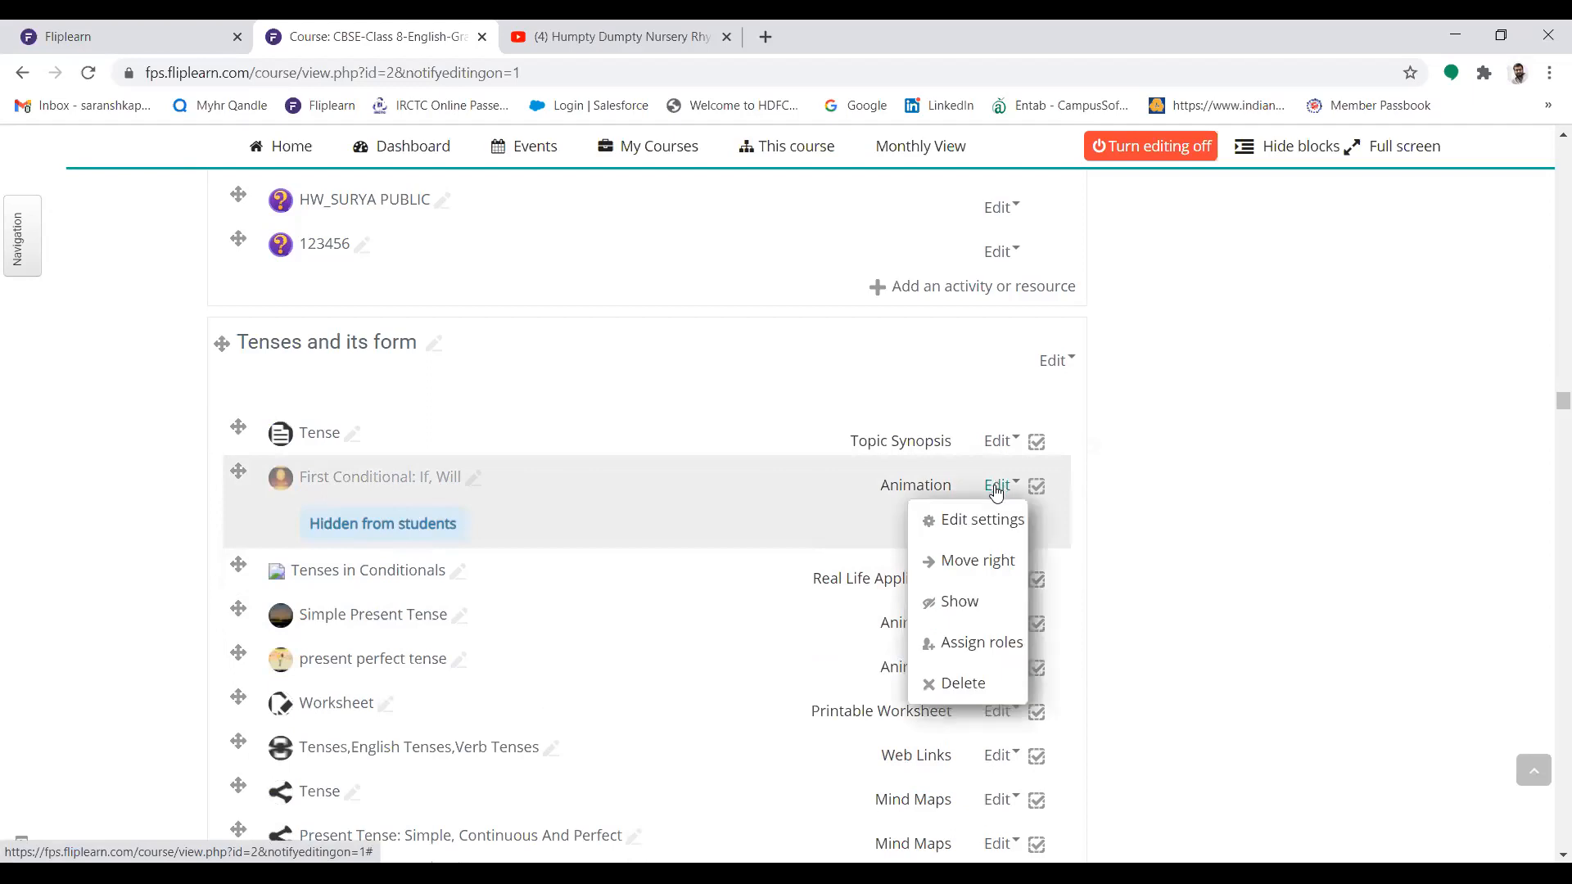
left_click(960, 602)
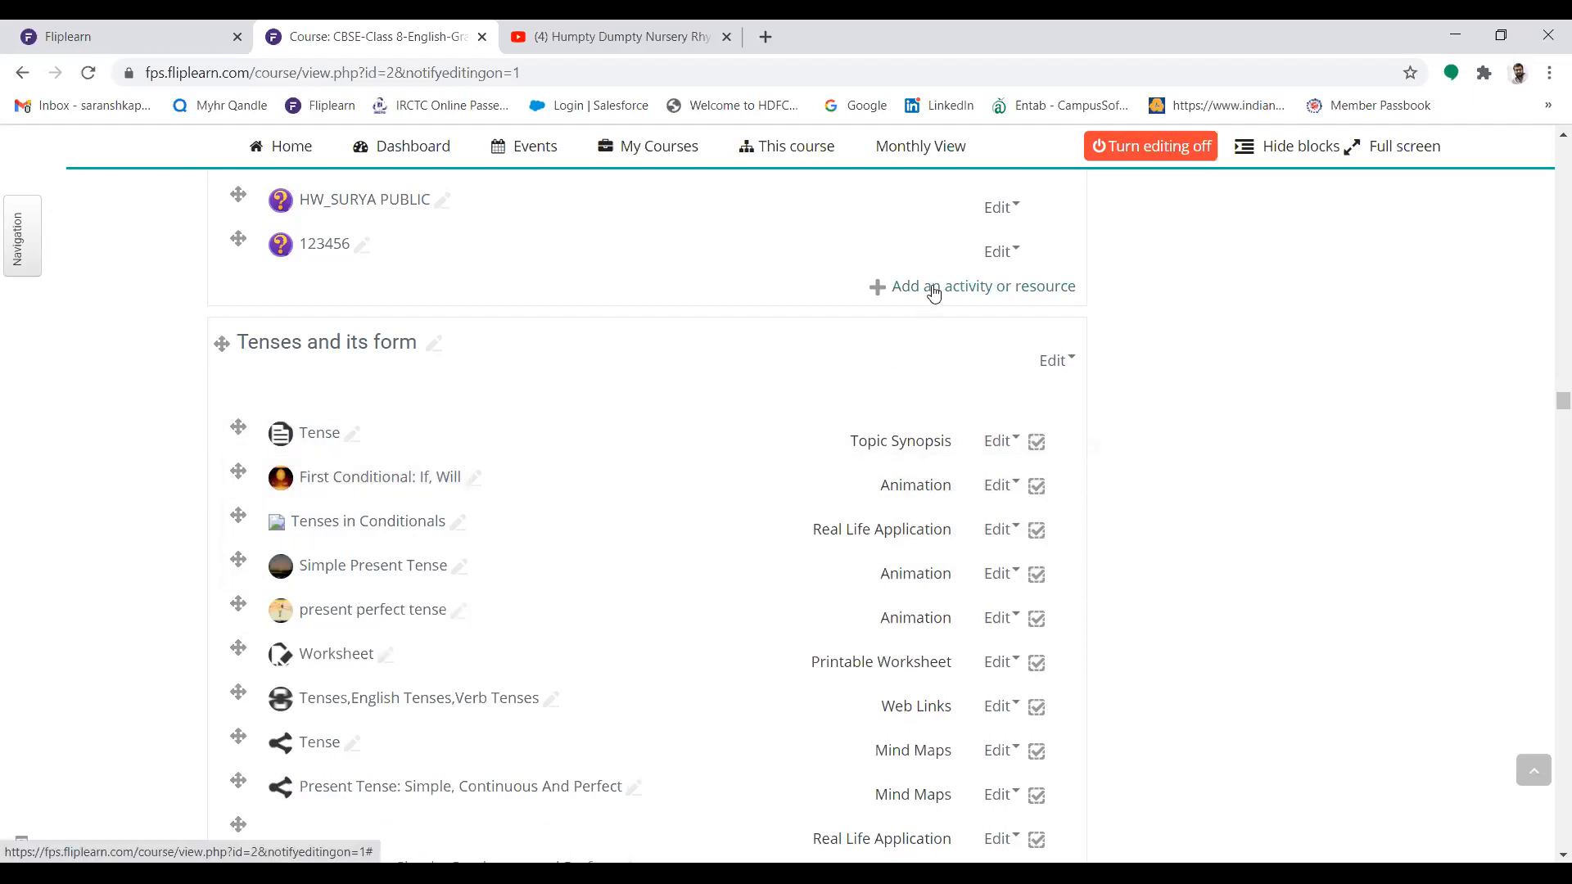
Add a new Zoom meeting activity to the Verbs section
left_click(1007, 297)
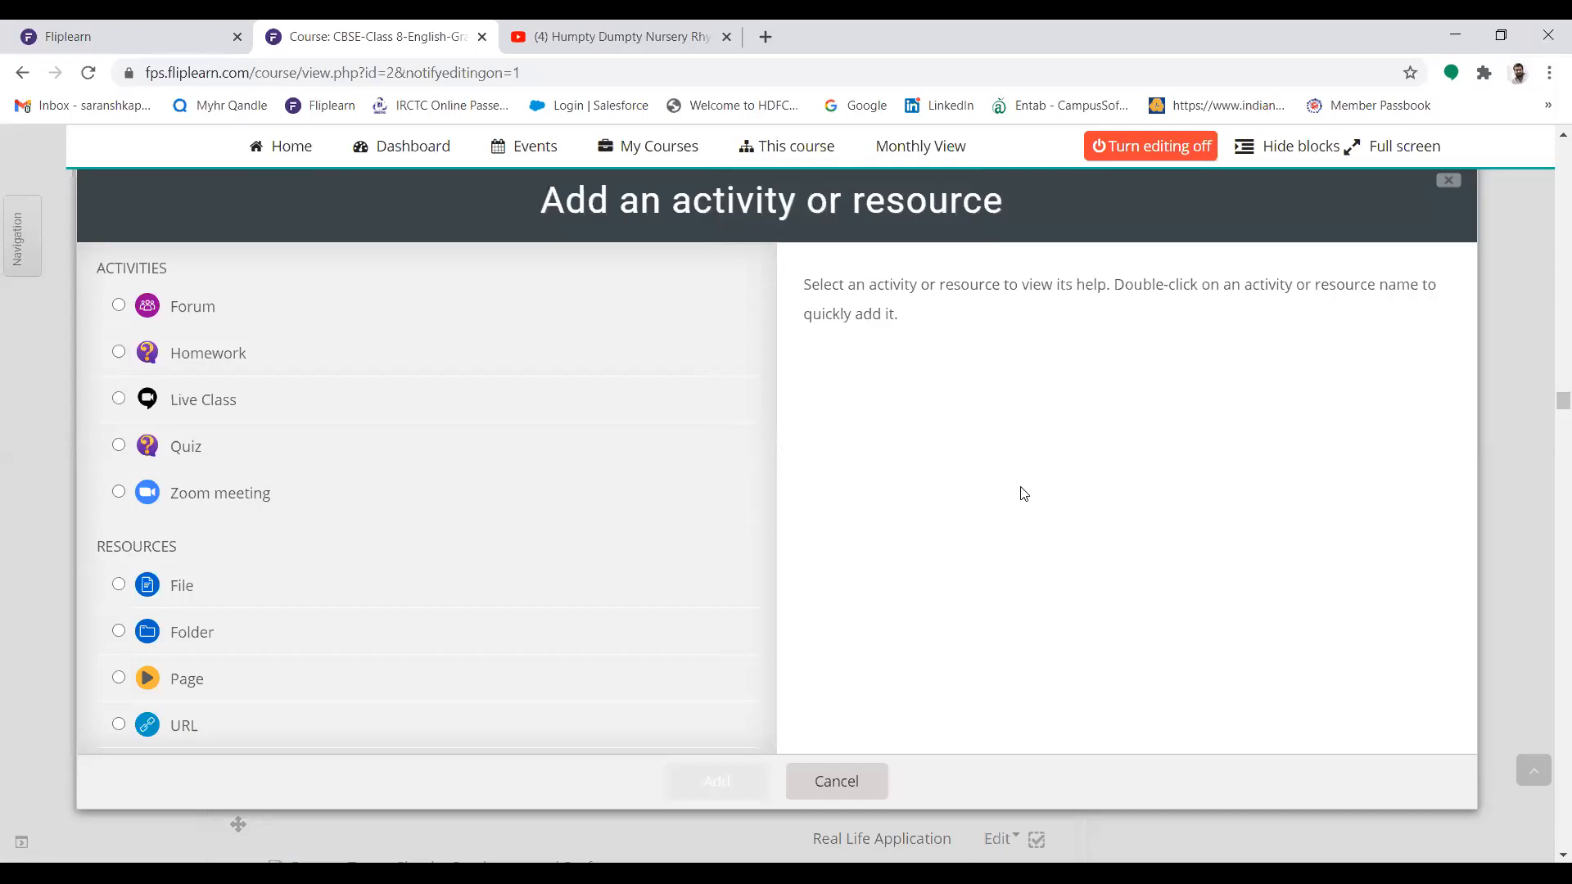
left_click(118, 493)
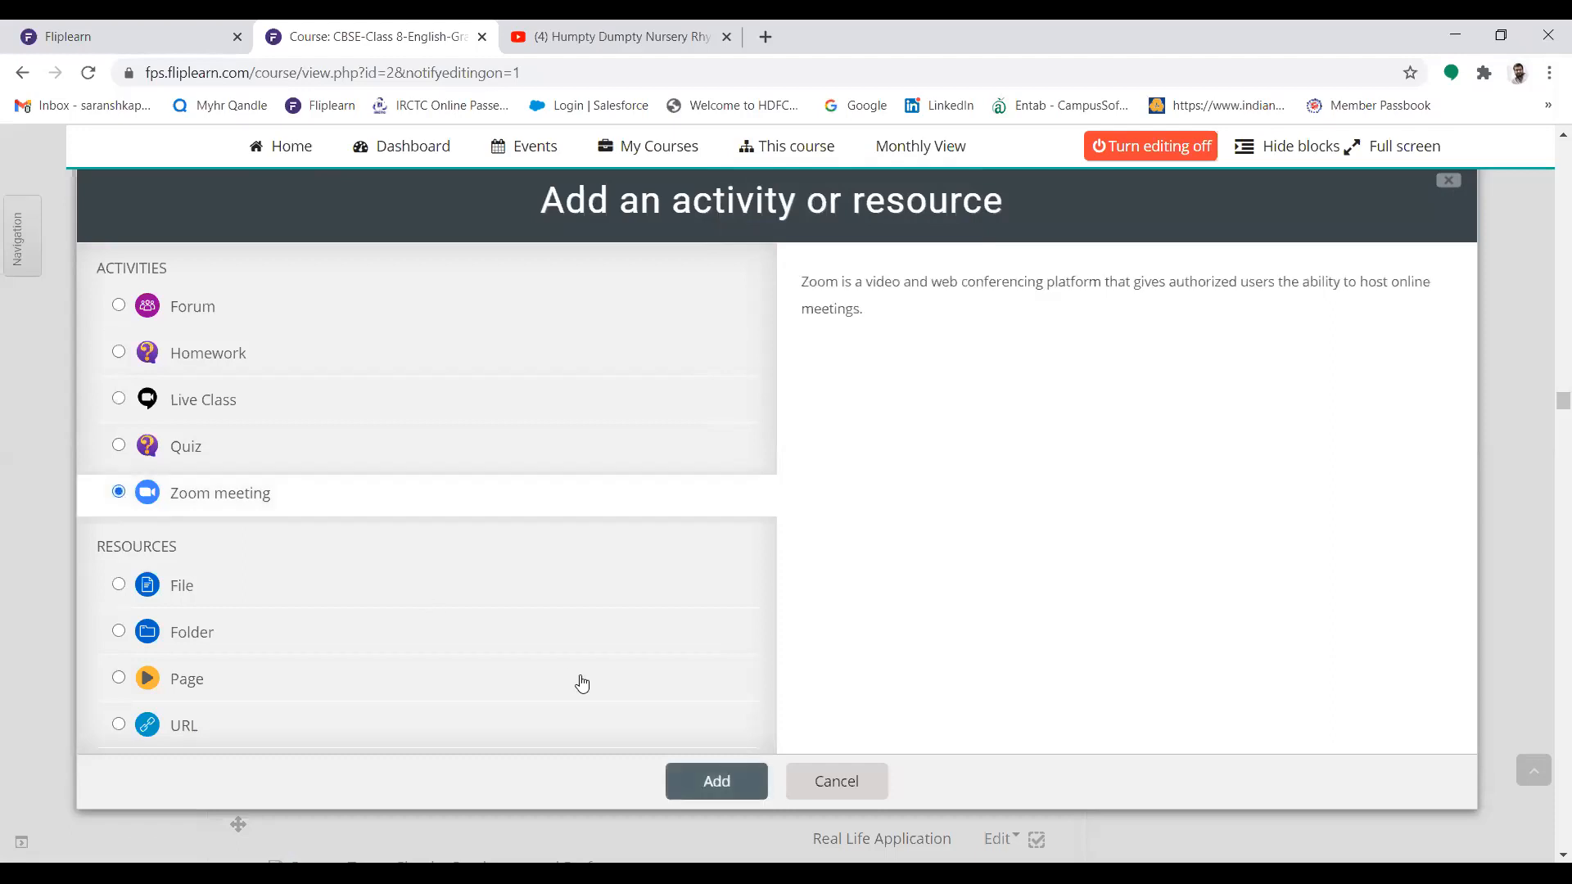
left_click(718, 784)
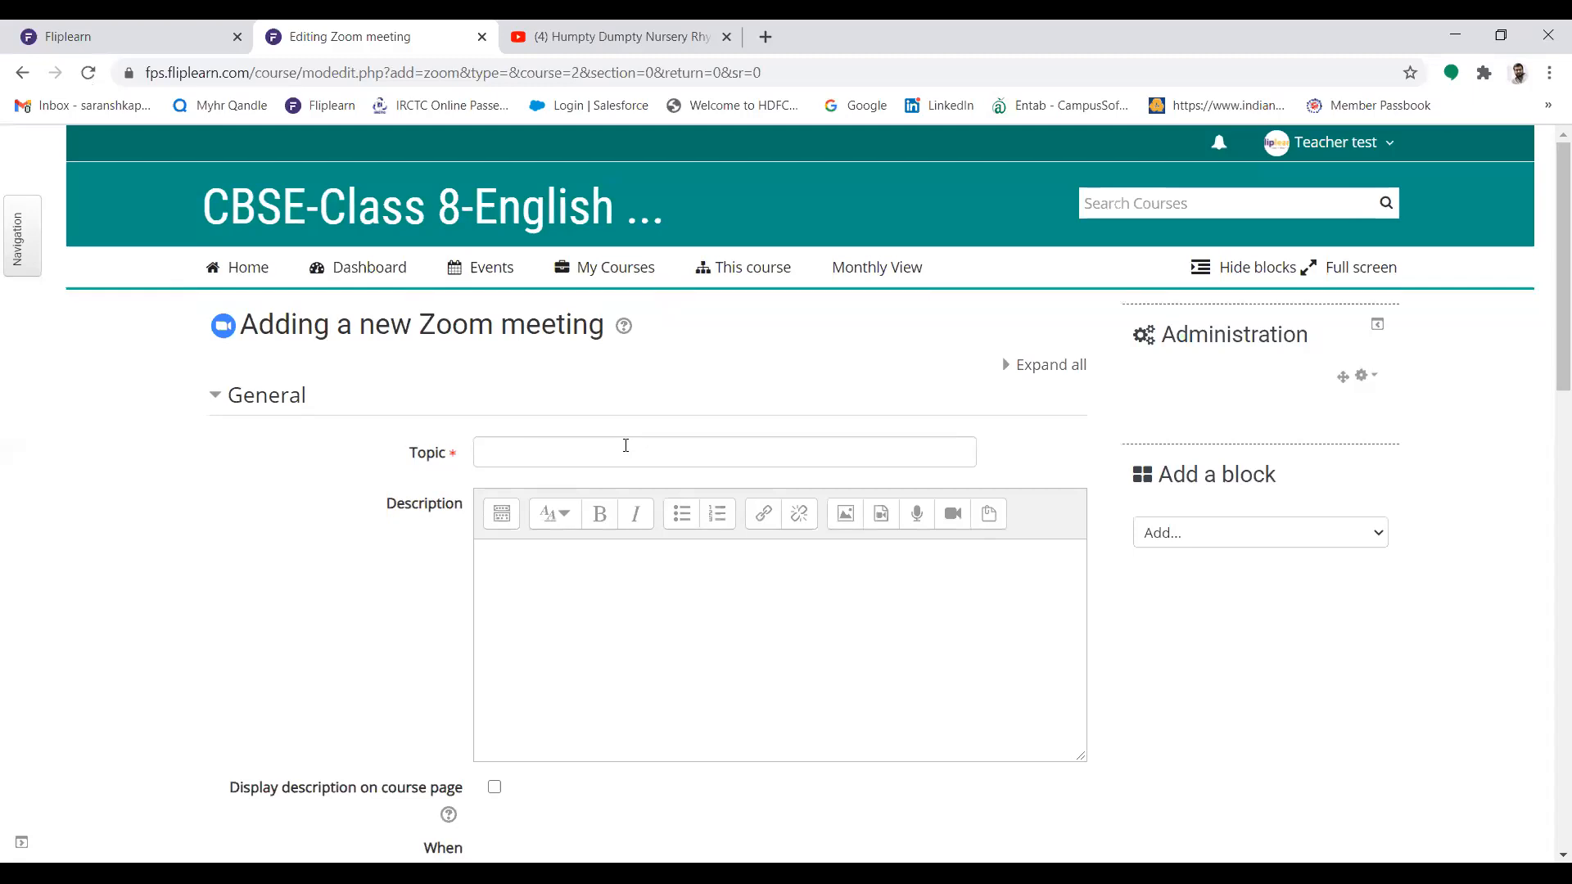
Set the Zoom meeting's topic to "Live Lecture - English Grammar"
left_click(625, 445)
type("Live ")
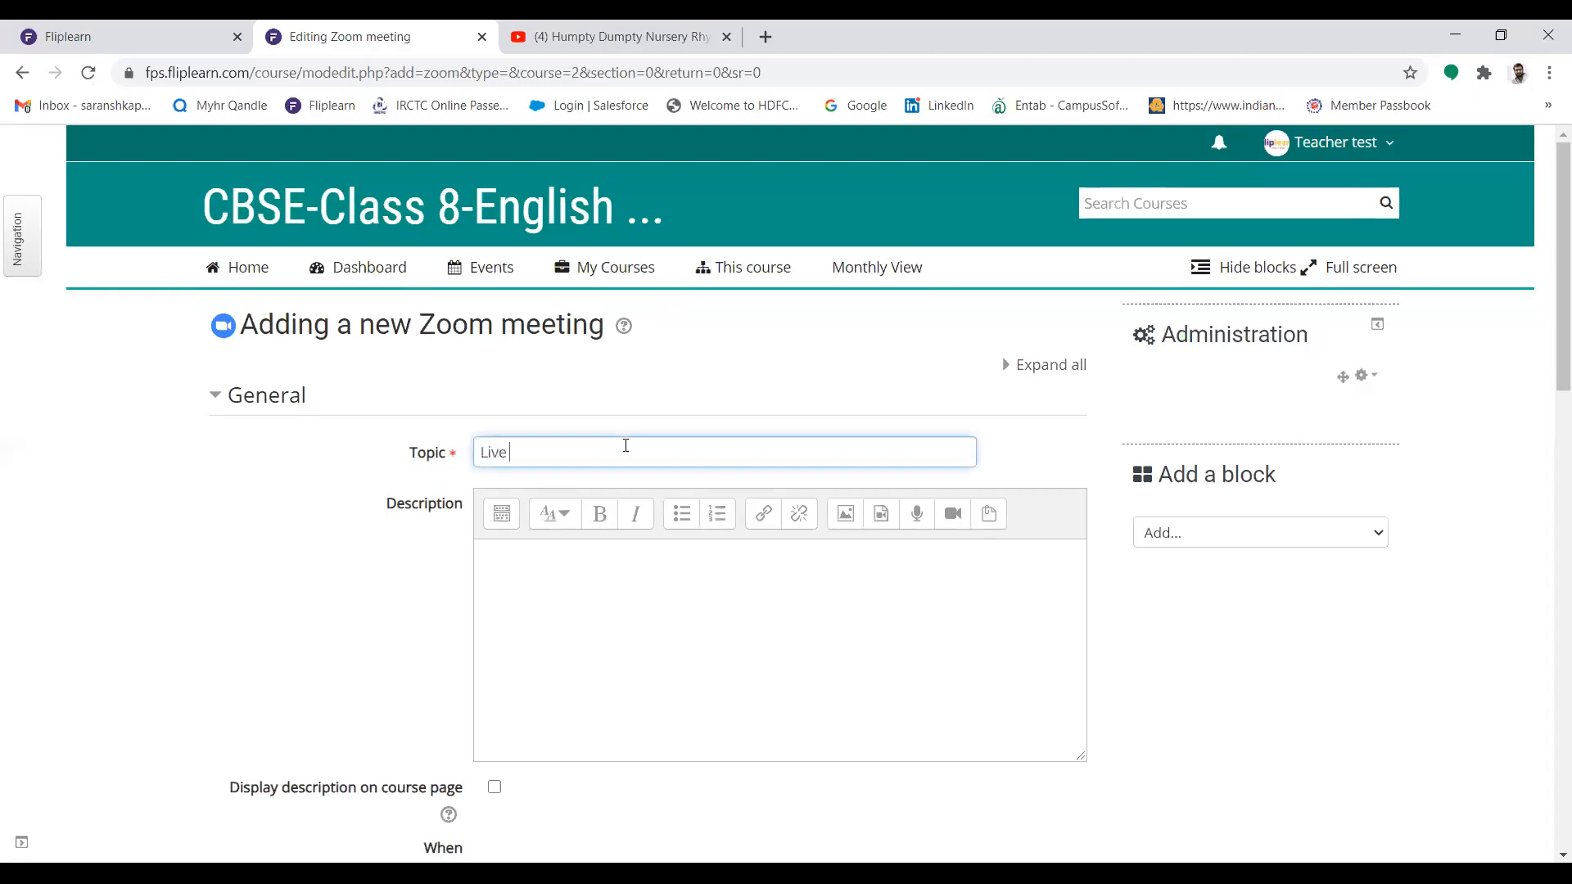
type("Lecture - English Grammar")
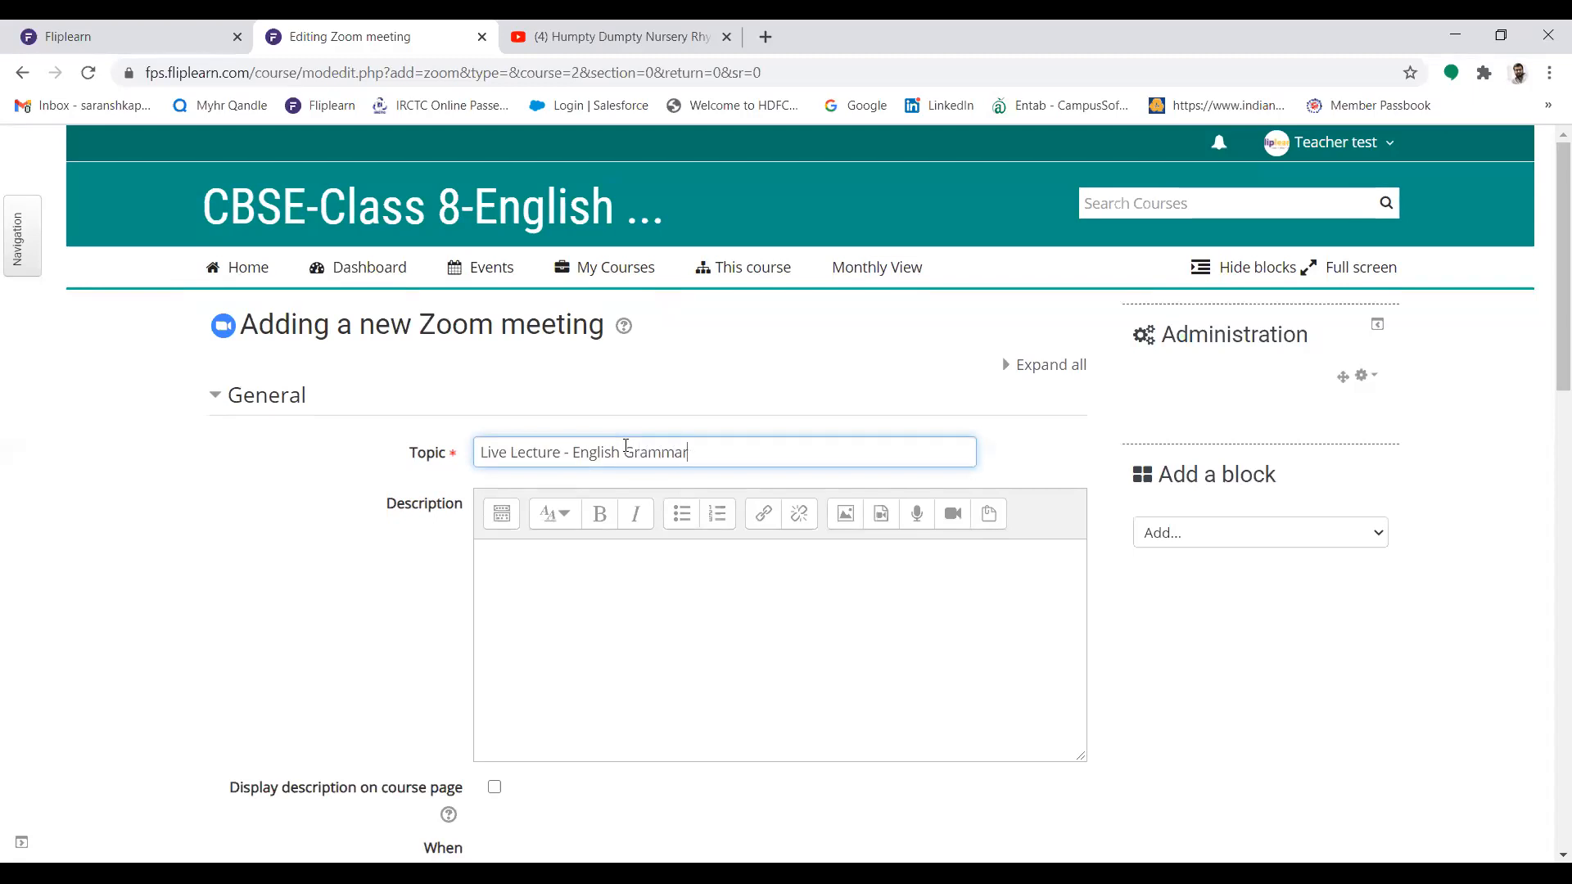
Record a short audio message and attach it to the Zoom meeting's description
scroll(1547, 245, "down", 1)
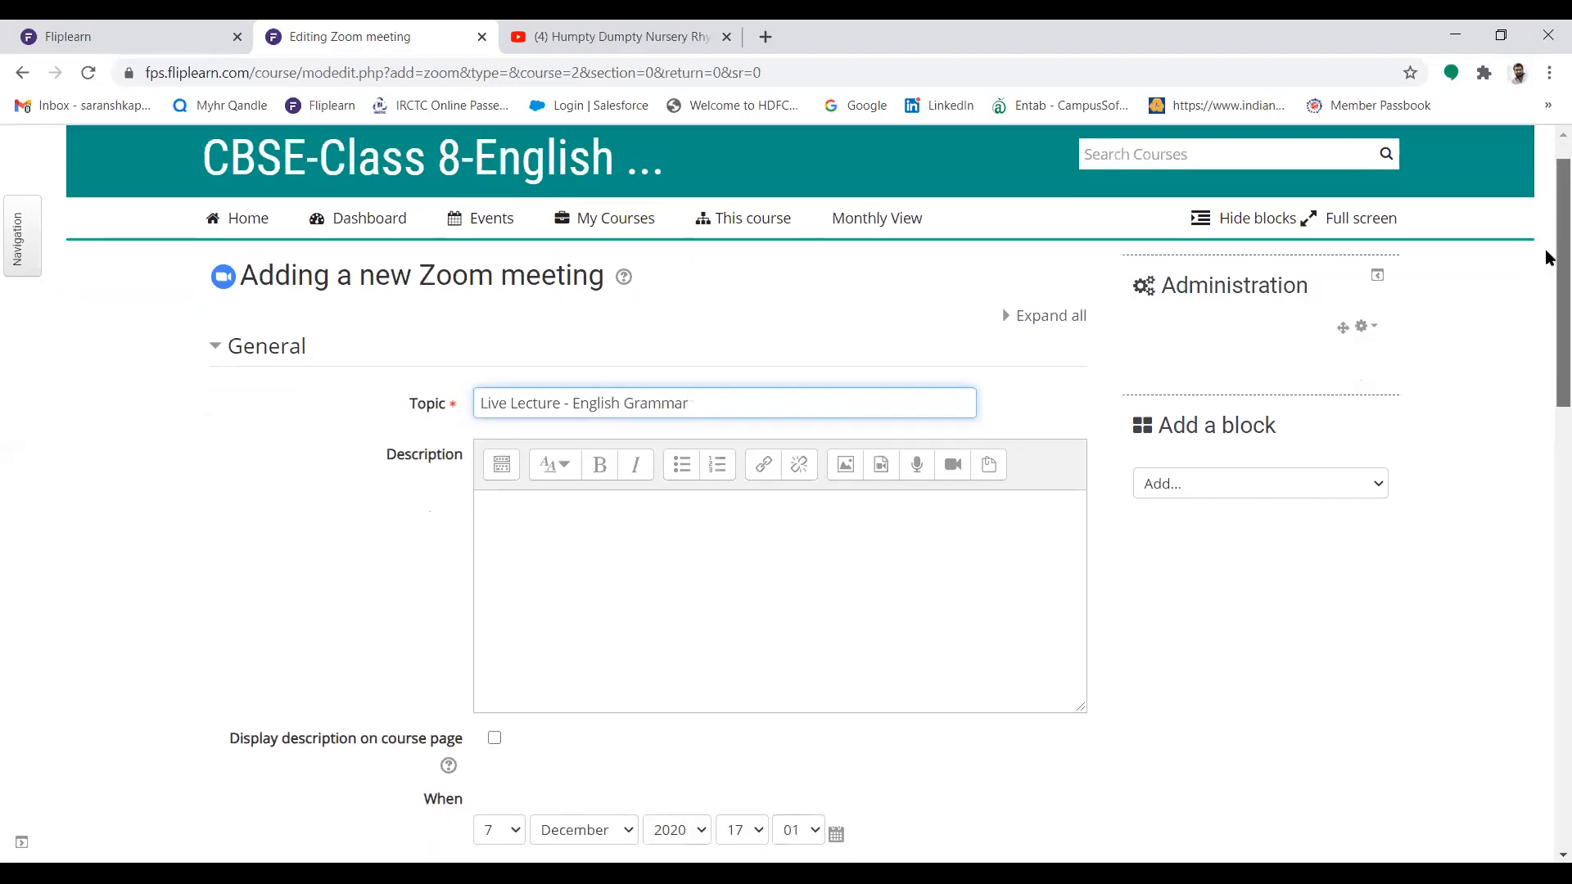
scroll(1547, 258, "down", 2)
left_click(755, 466)
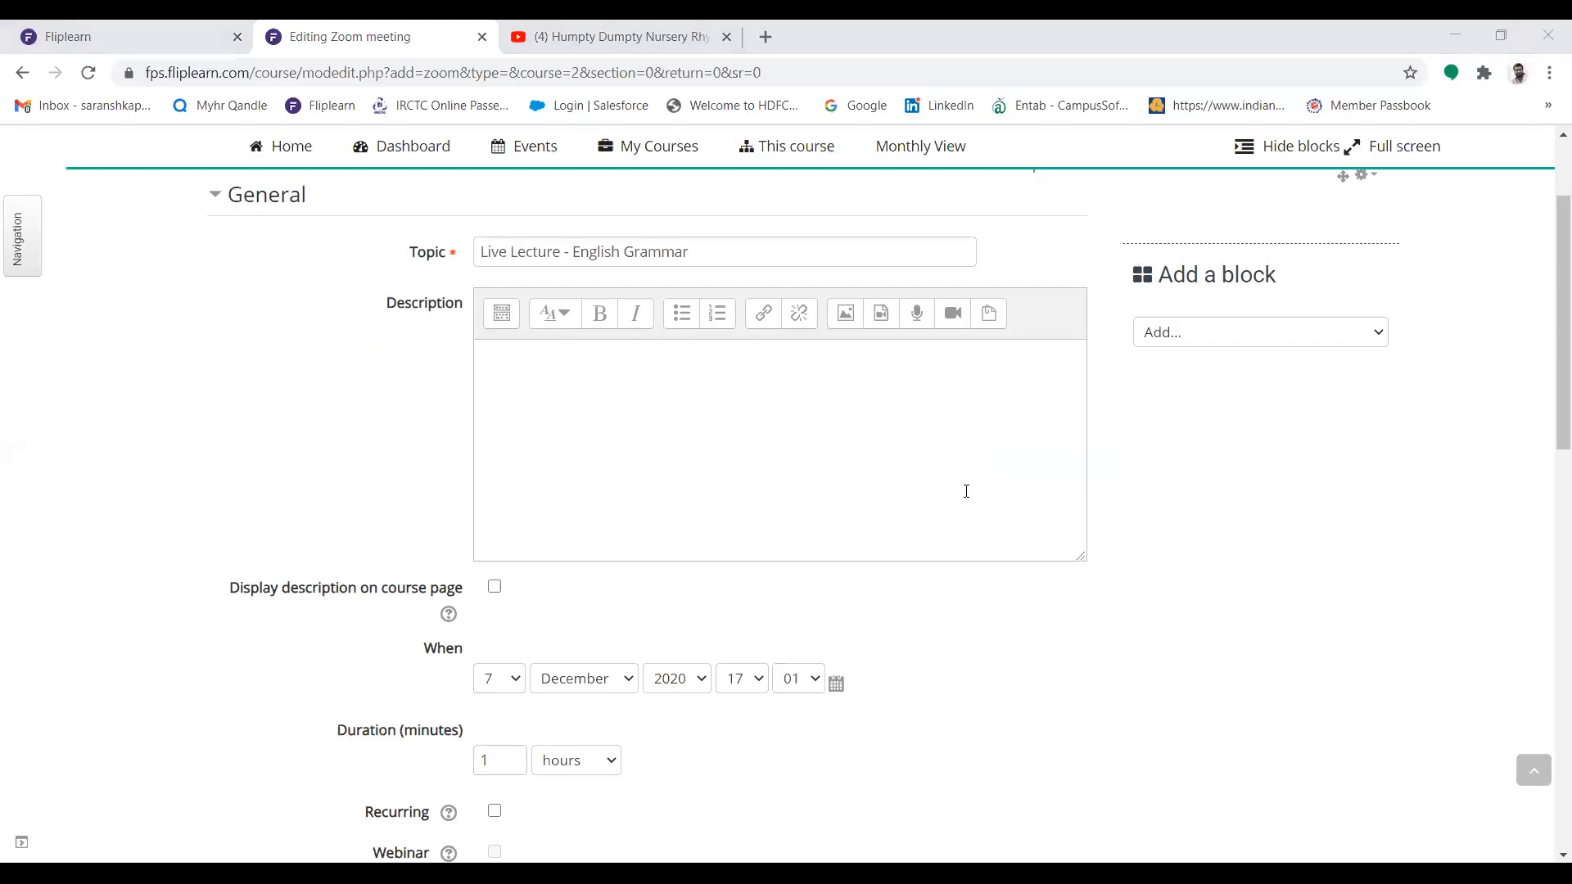
left_click(914, 322)
left_click(555, 514)
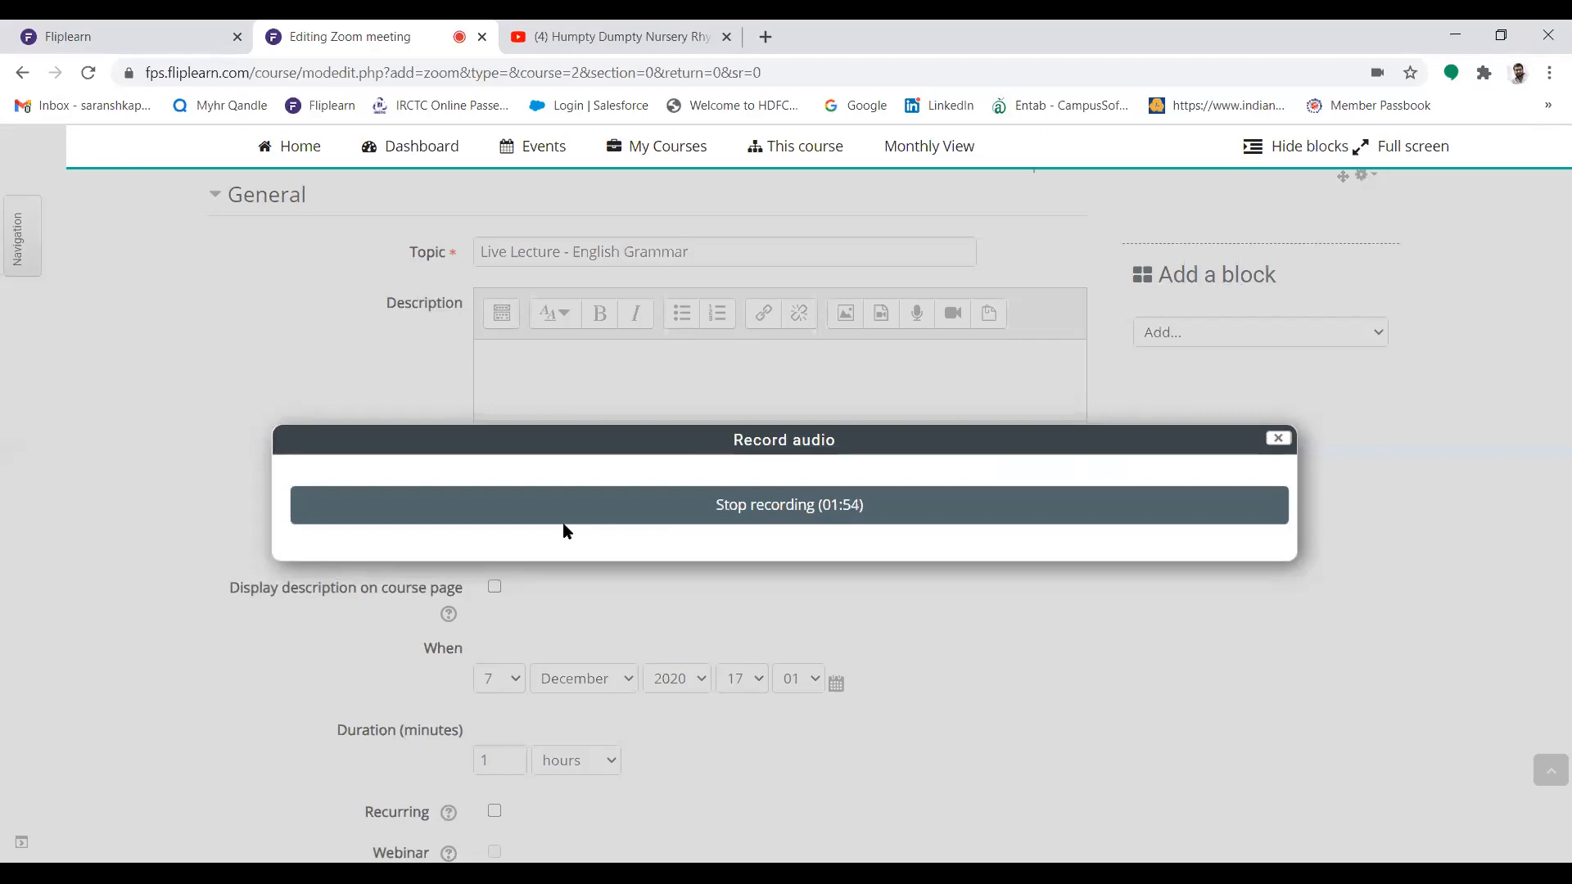
left_click(610, 512)
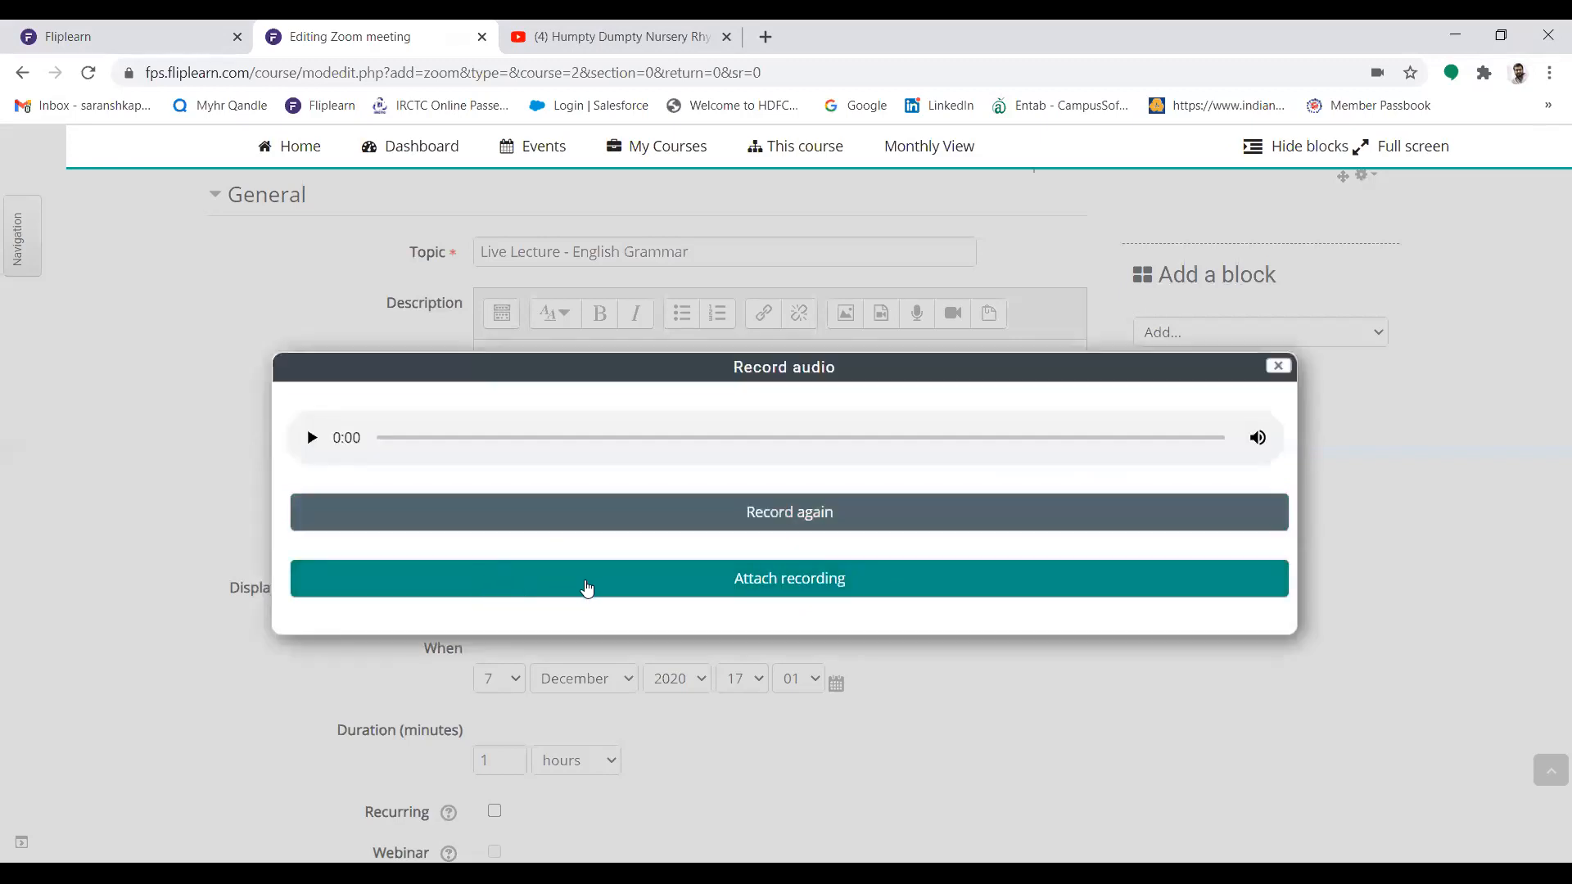
left_click(756, 584)
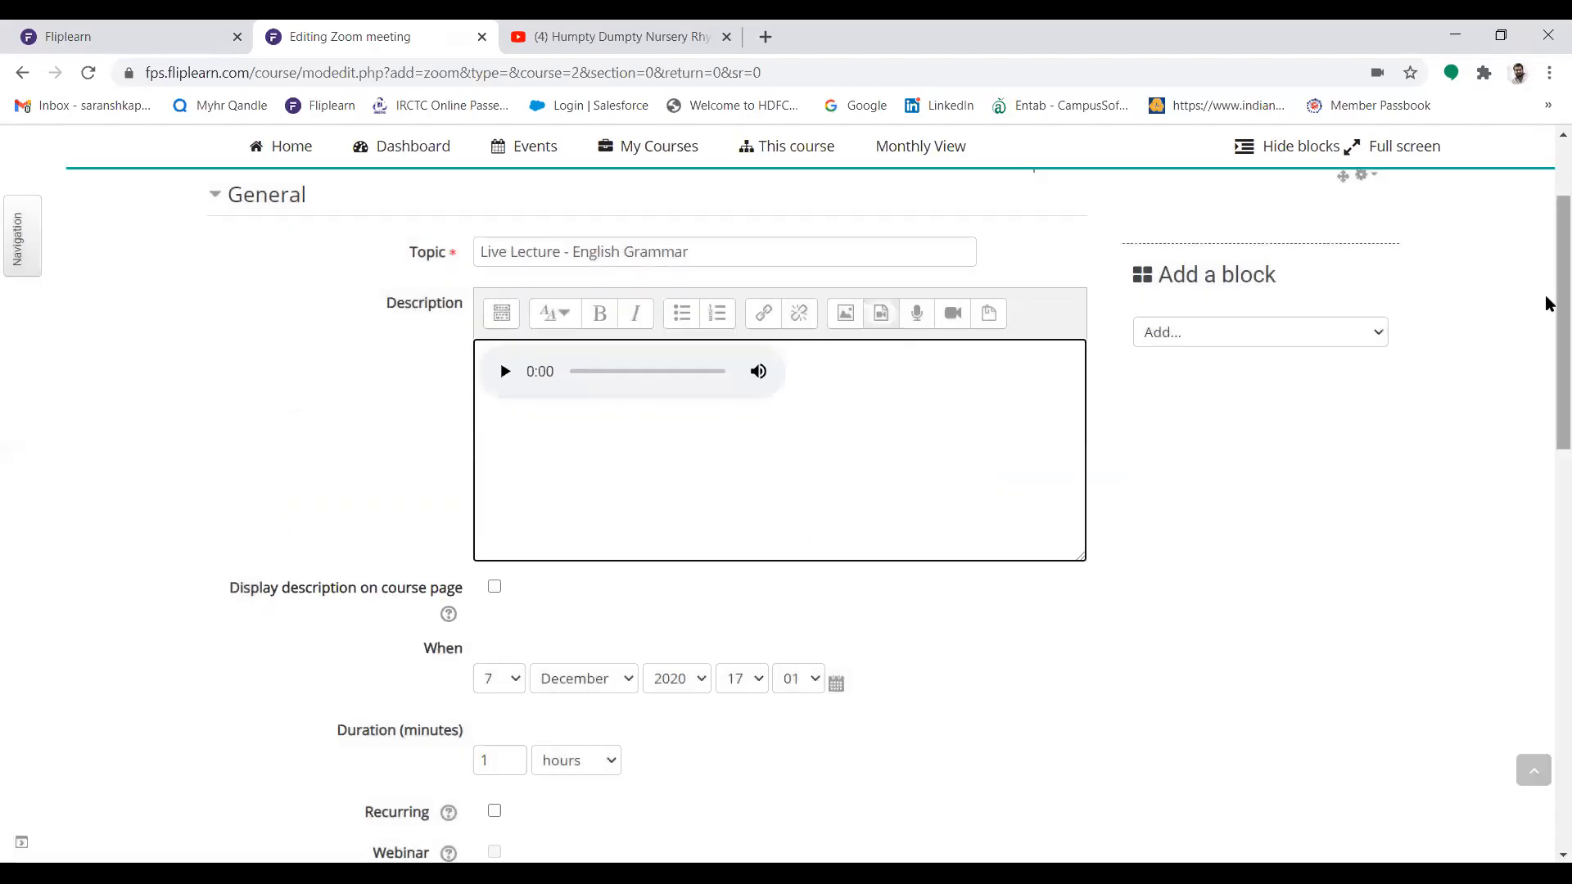
Keep the meeting date at 7 December 2020 and set its start hour to 18
scroll(1544, 311, "down", 3)
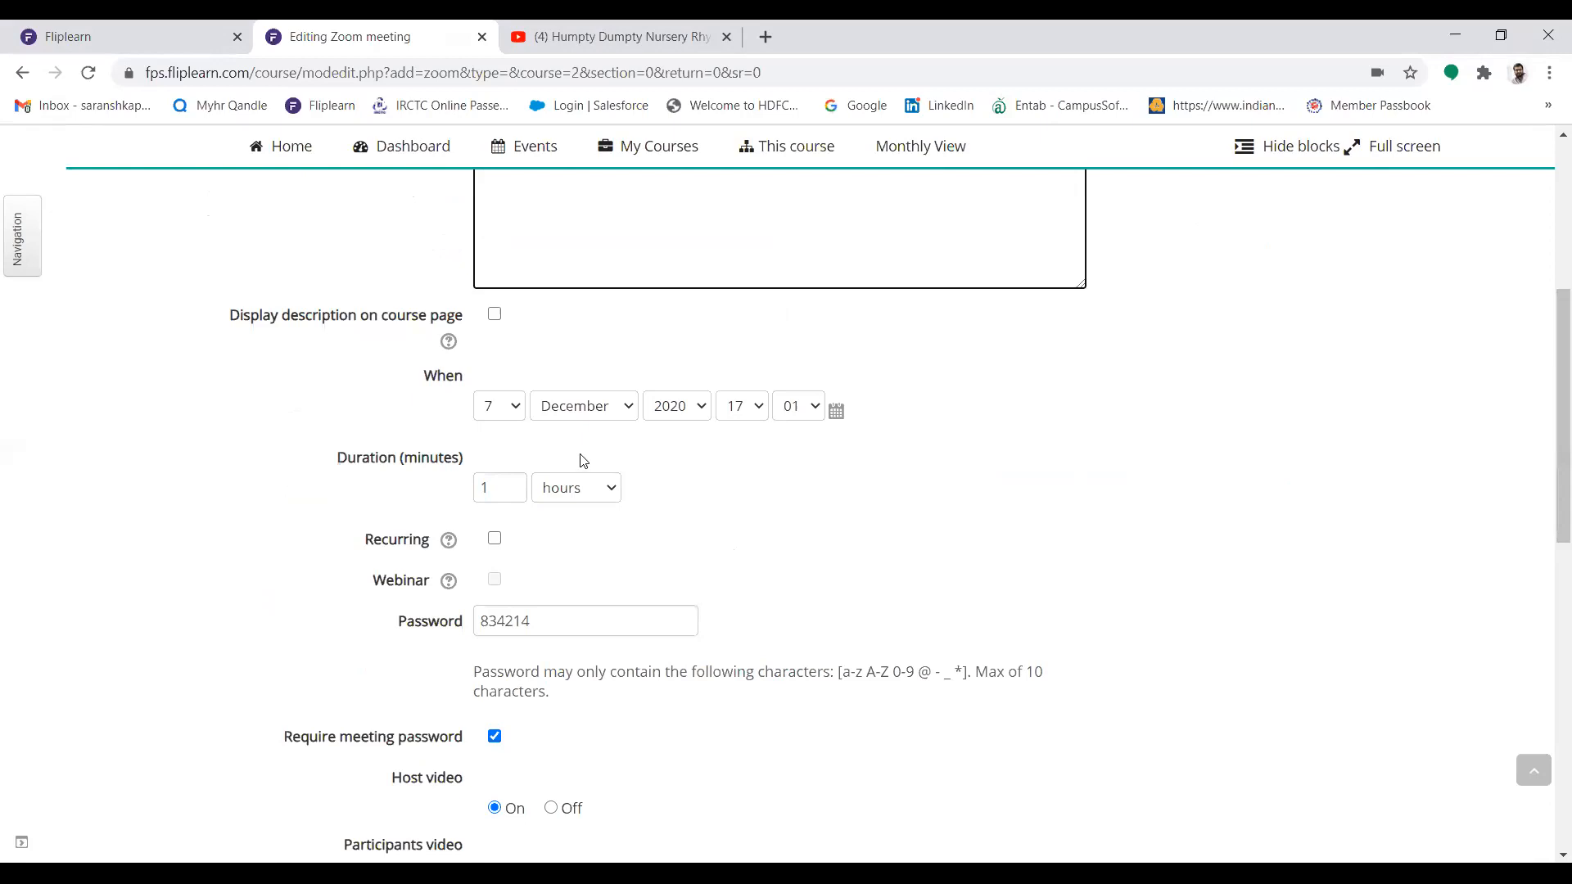
left_click(505, 405)
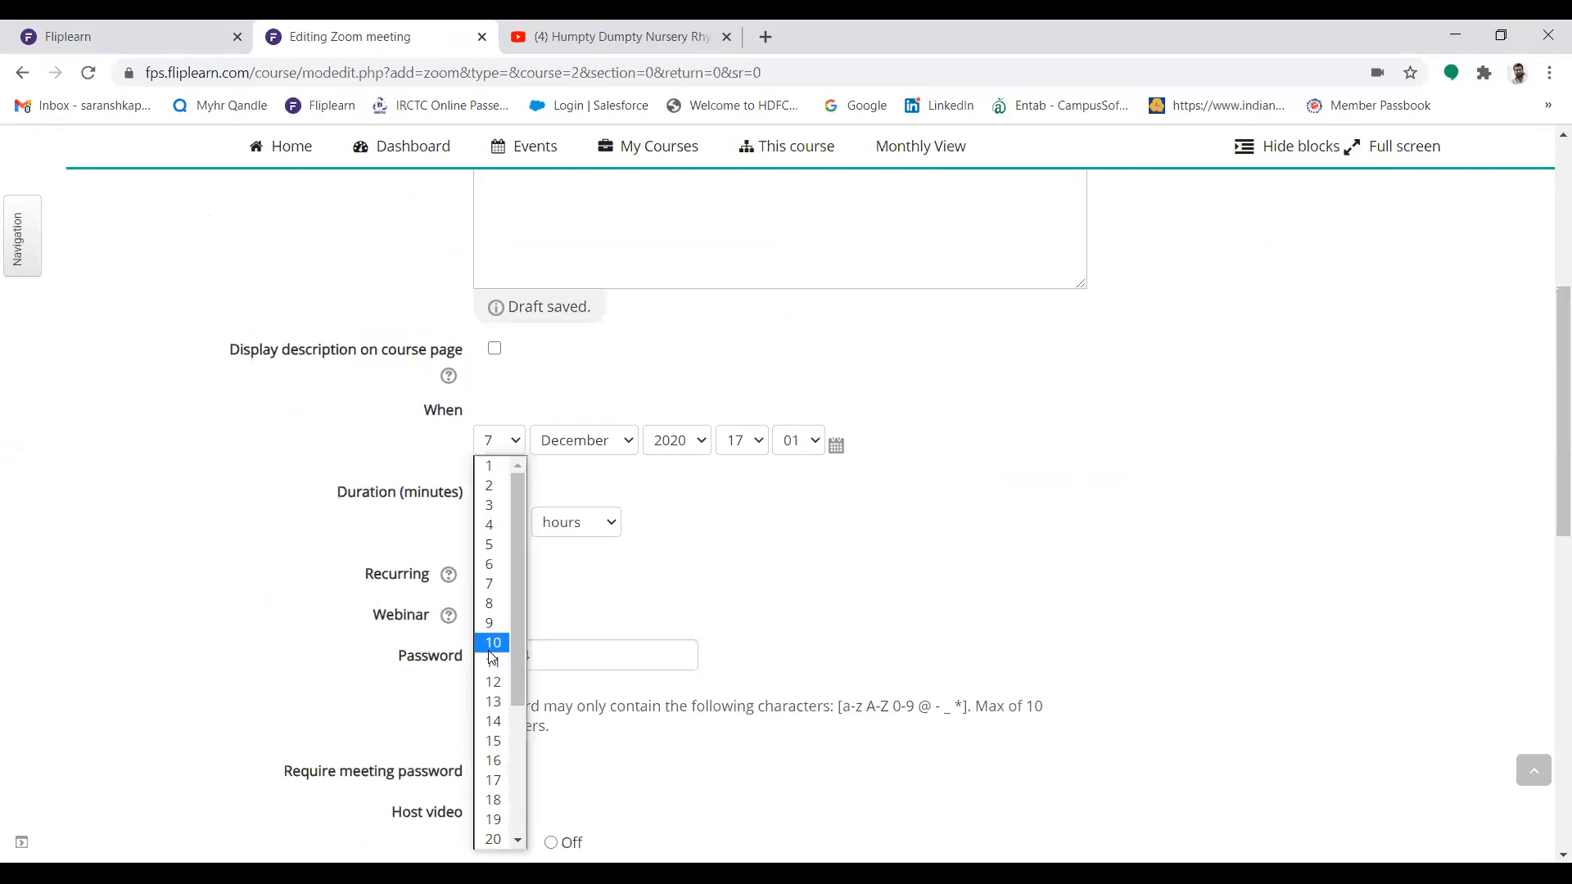
left_click(624, 606)
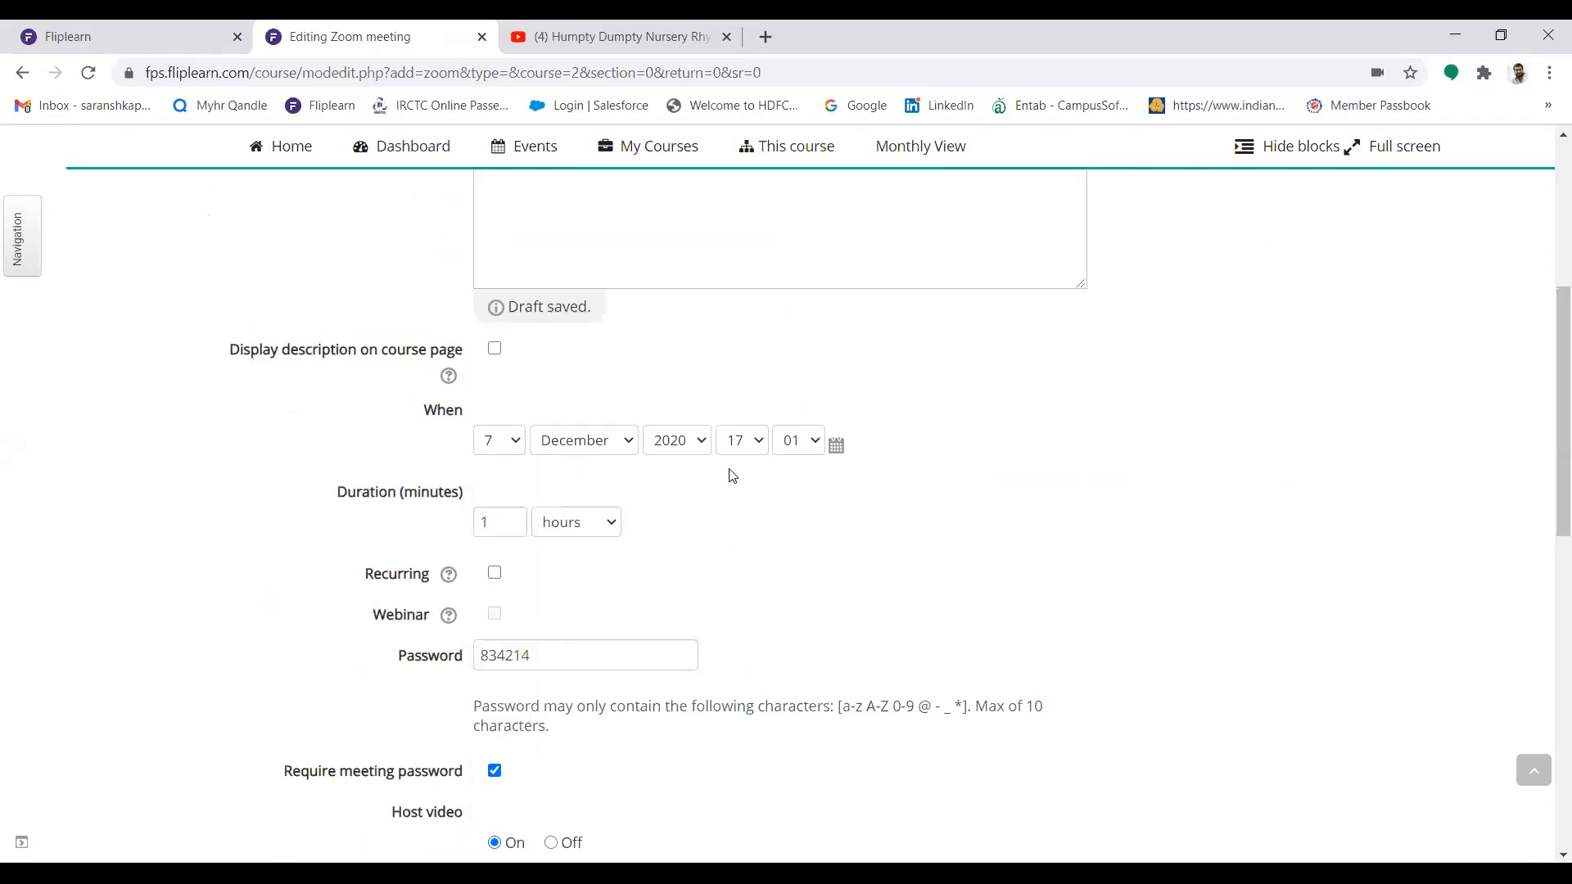
left_click(732, 447)
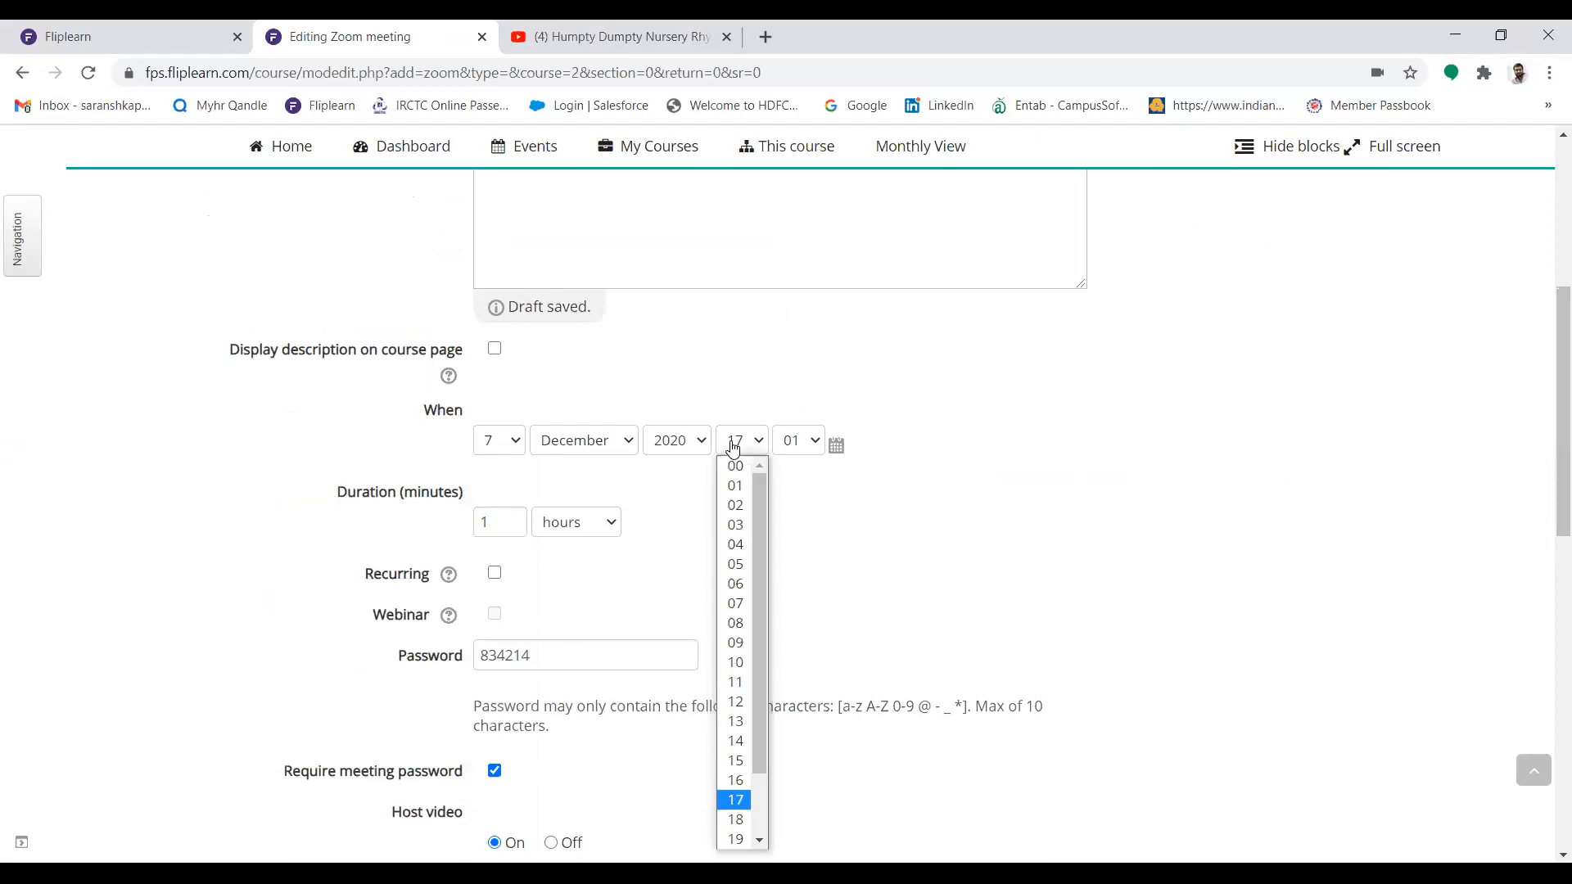
left_click(735, 818)
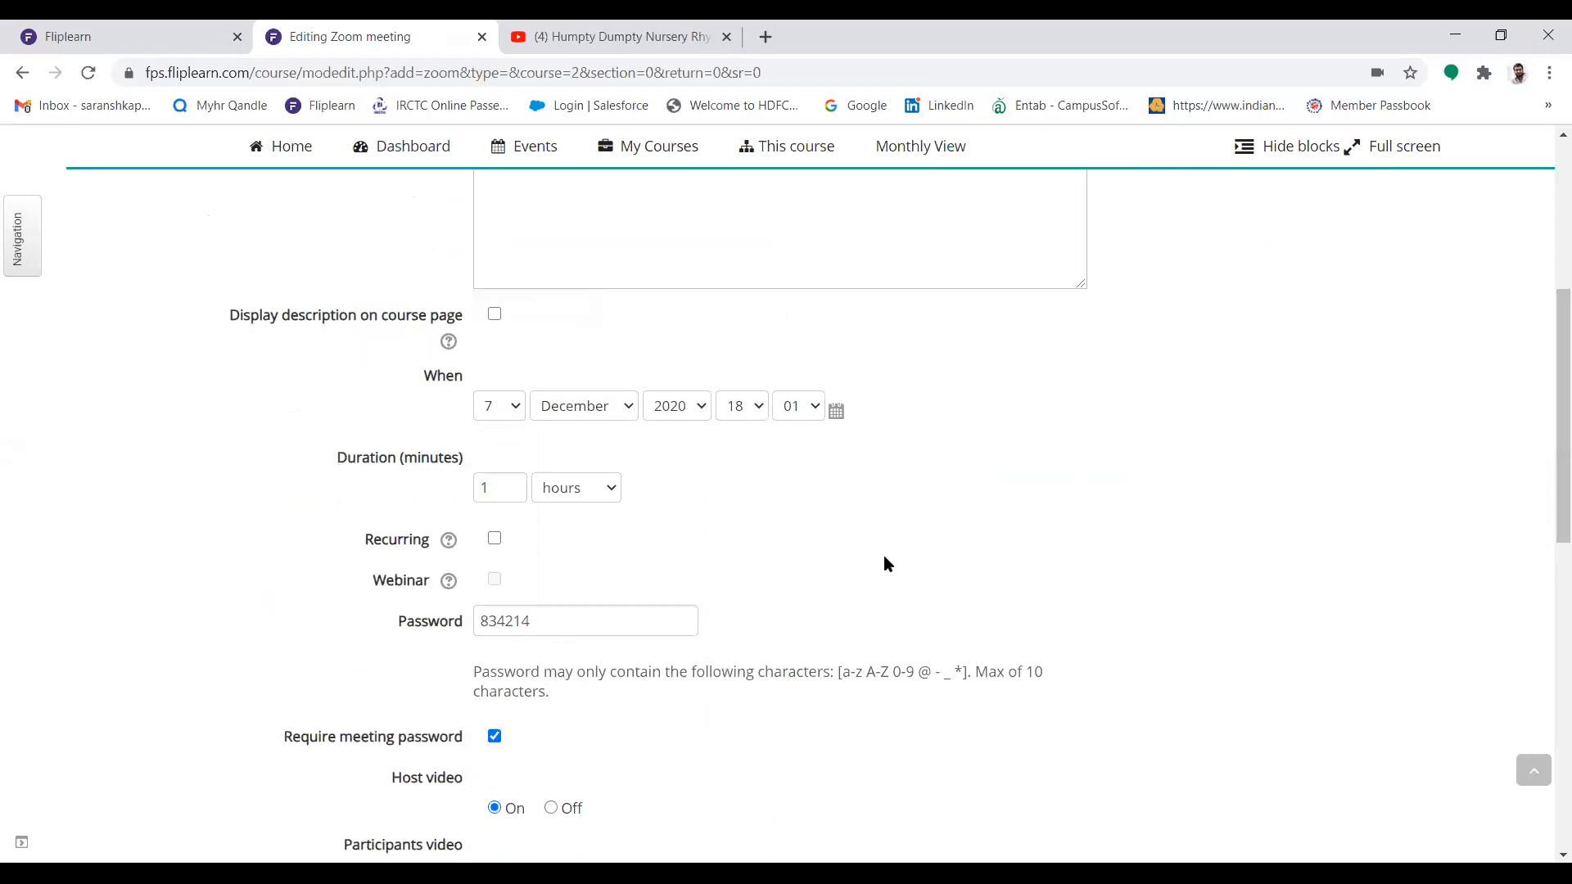
Set the Zoom meeting's duration to 40 minutes
left_click(574, 489)
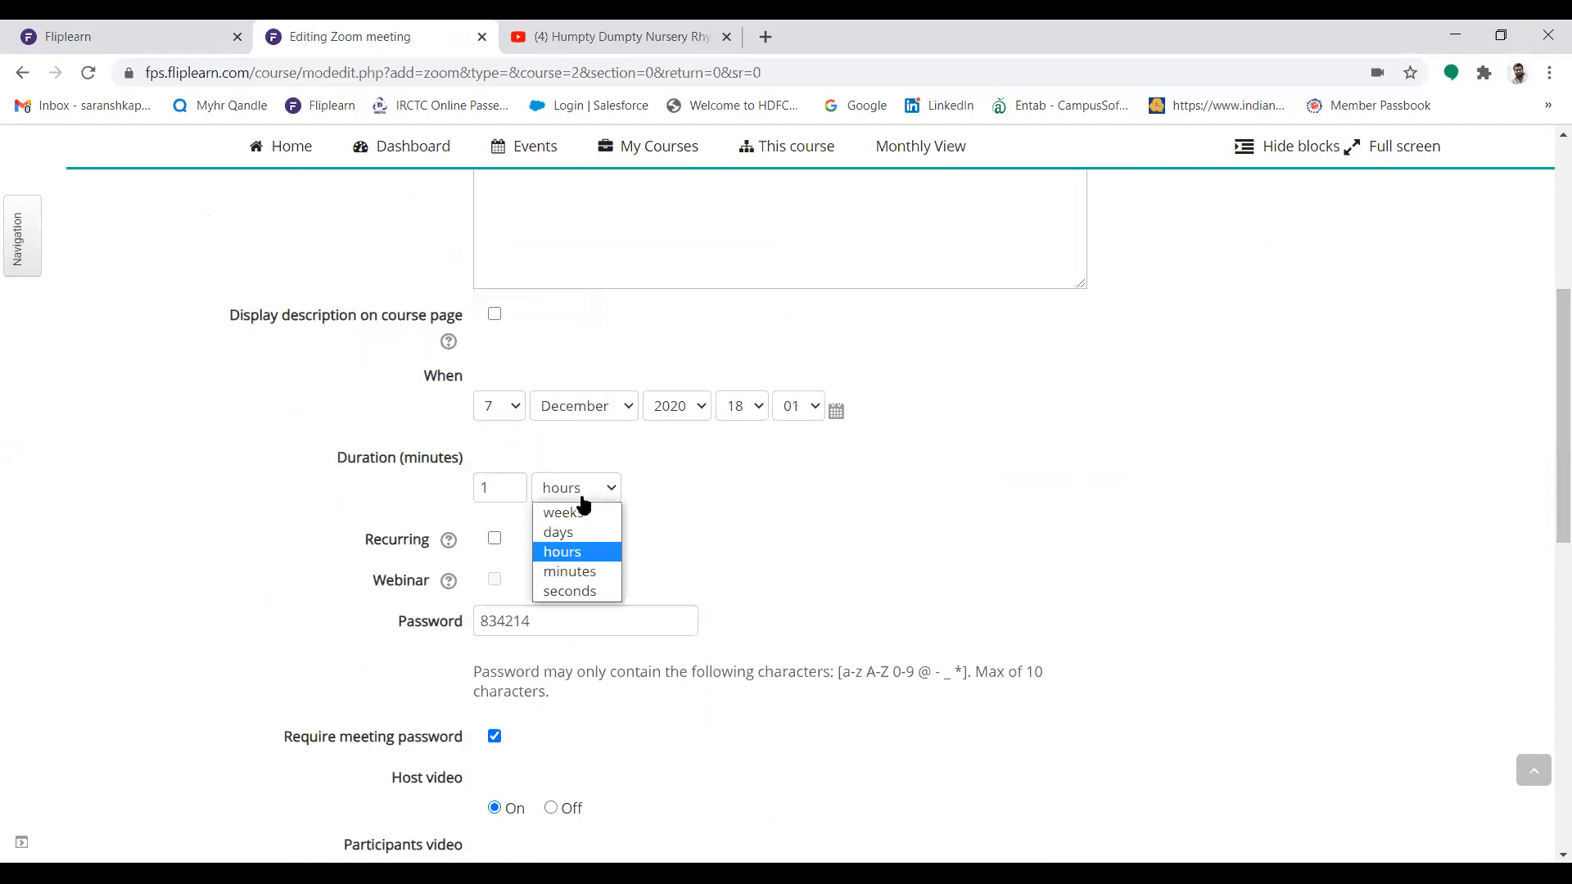
left_click(571, 572)
left_click(512, 488)
key("BackSpace")
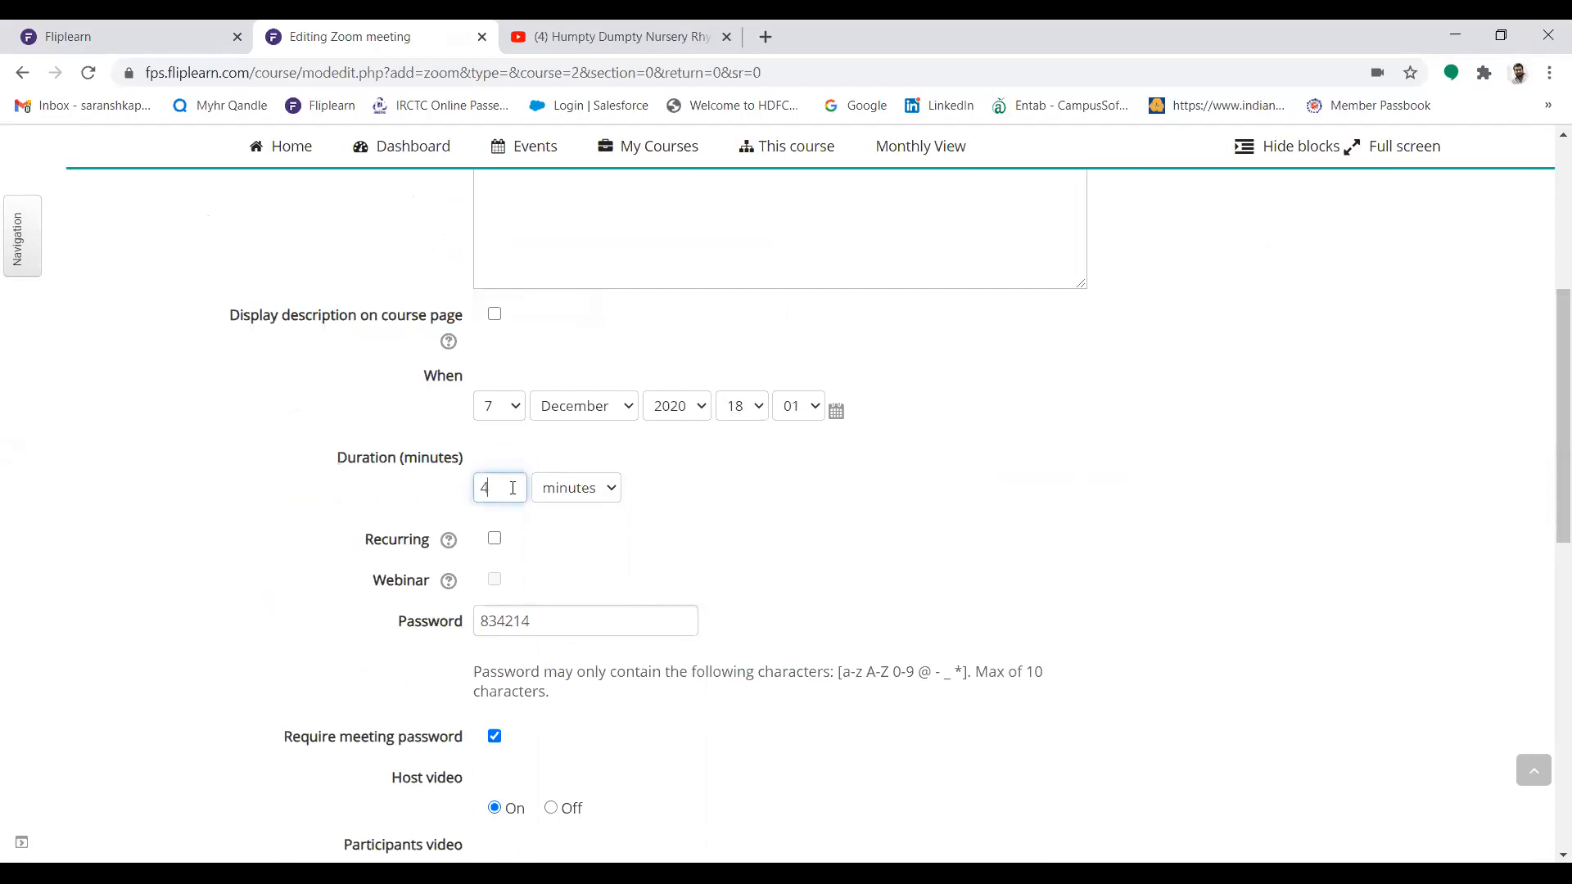
left_click(592, 505)
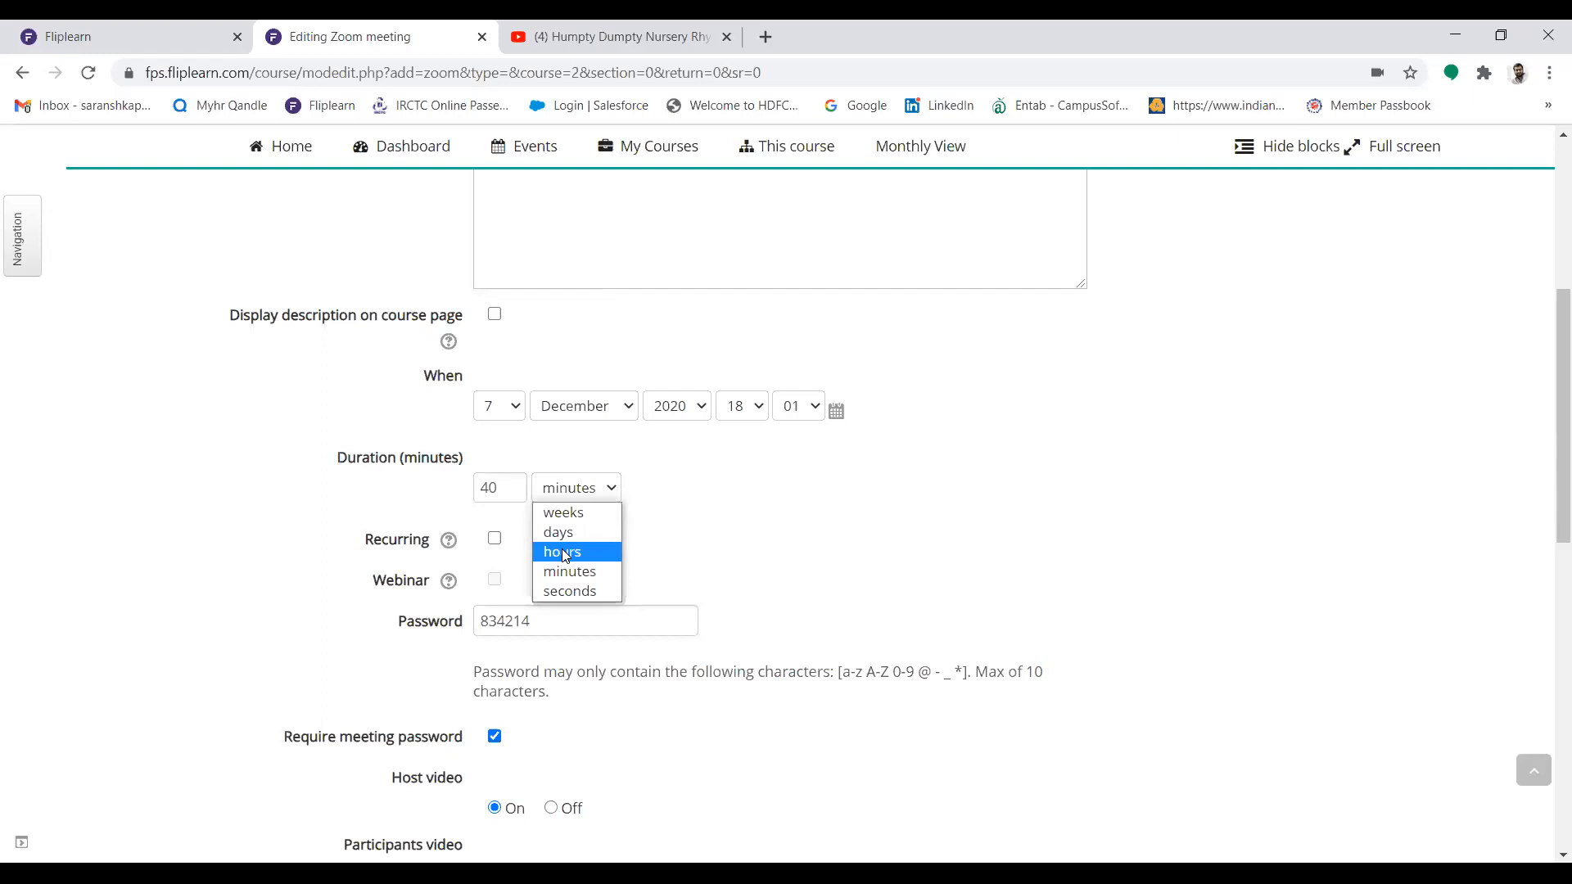
left_click(770, 530)
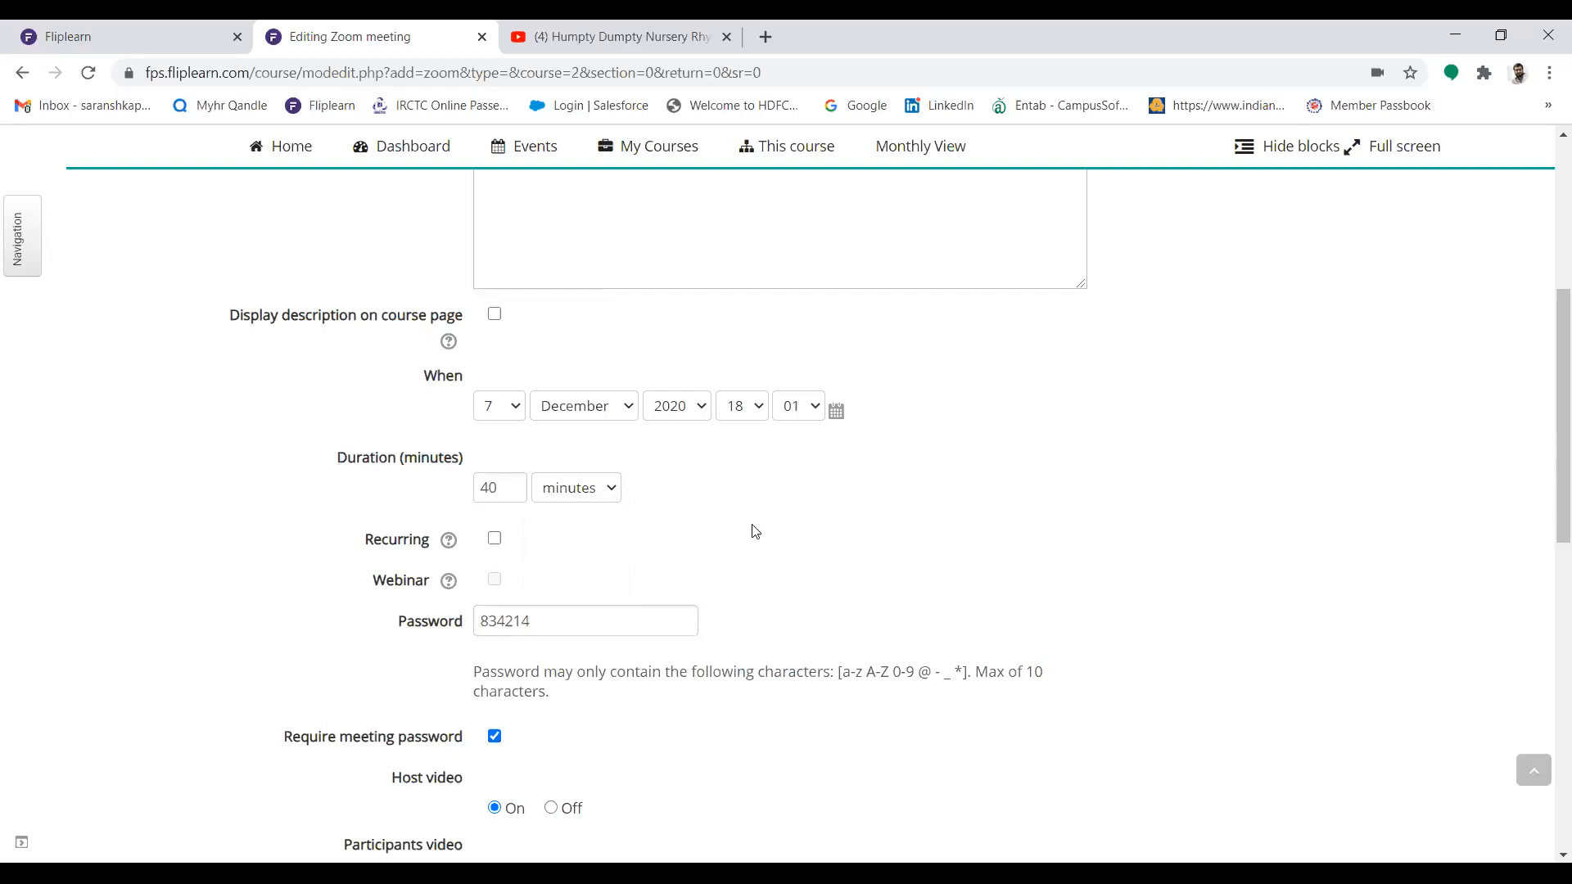
Replace the meeting password with a new one, and save and display the Zoom meeting
double_click(539, 610)
type("12345")
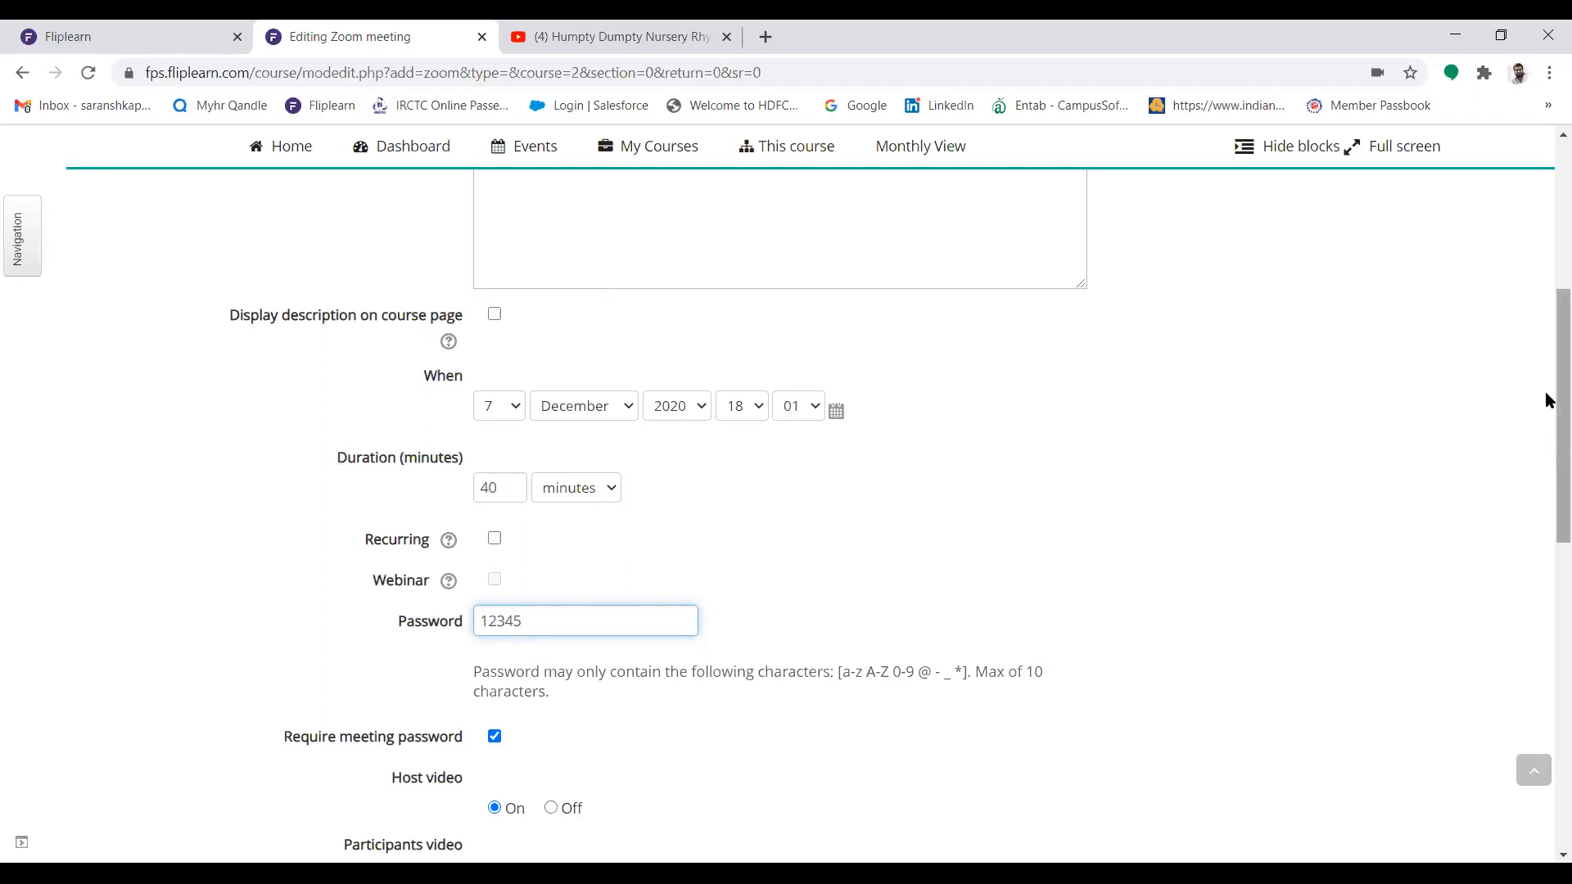
left_click_drag(1545, 392, 1546, 681)
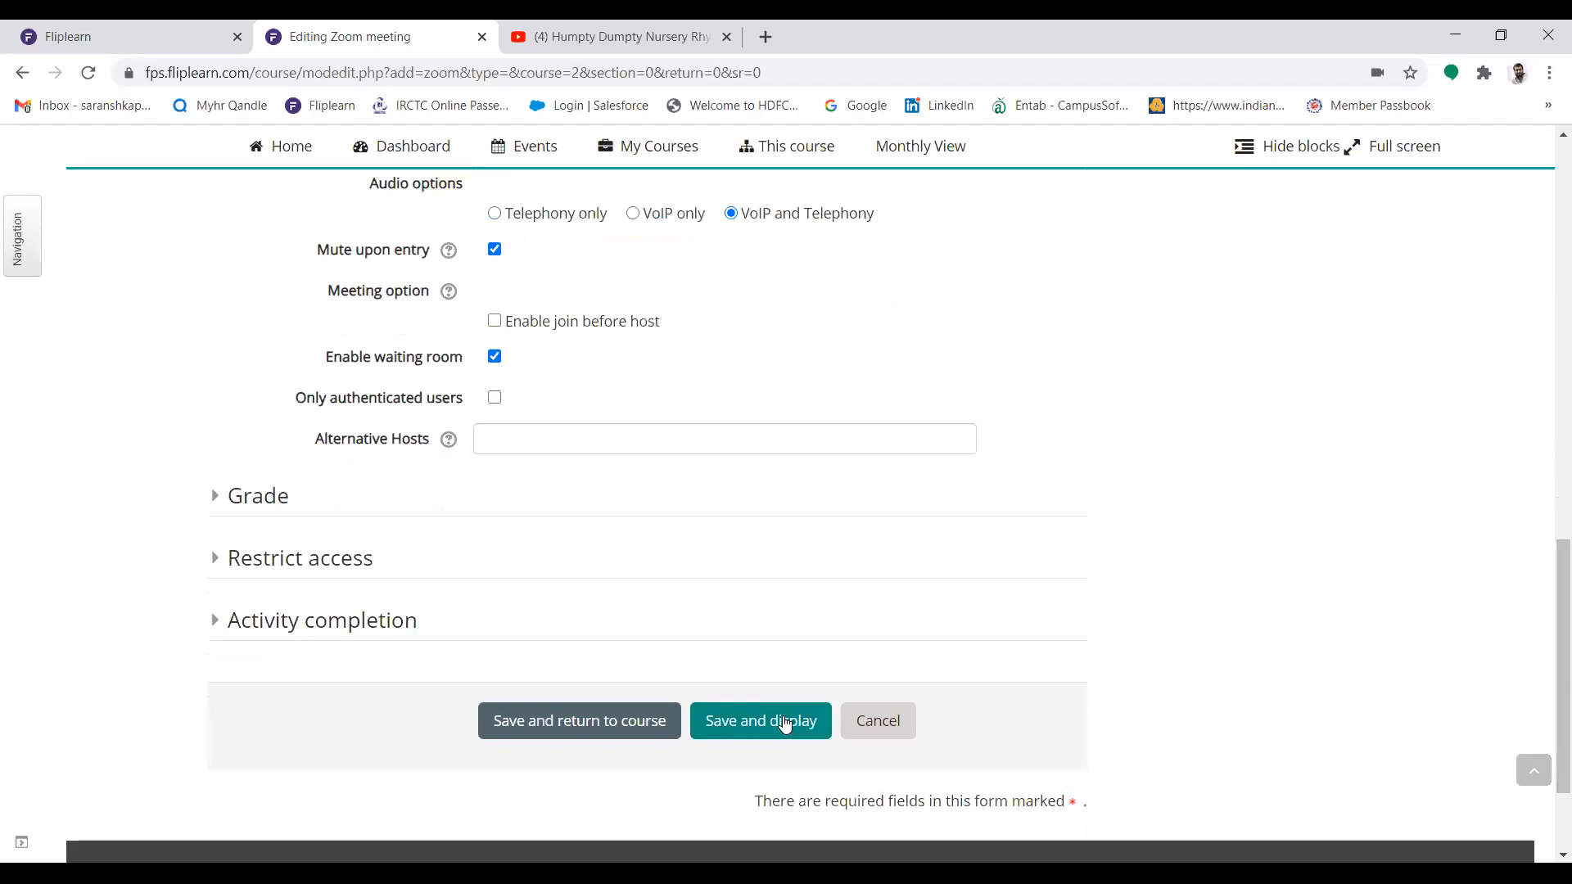
left_click(784, 724)
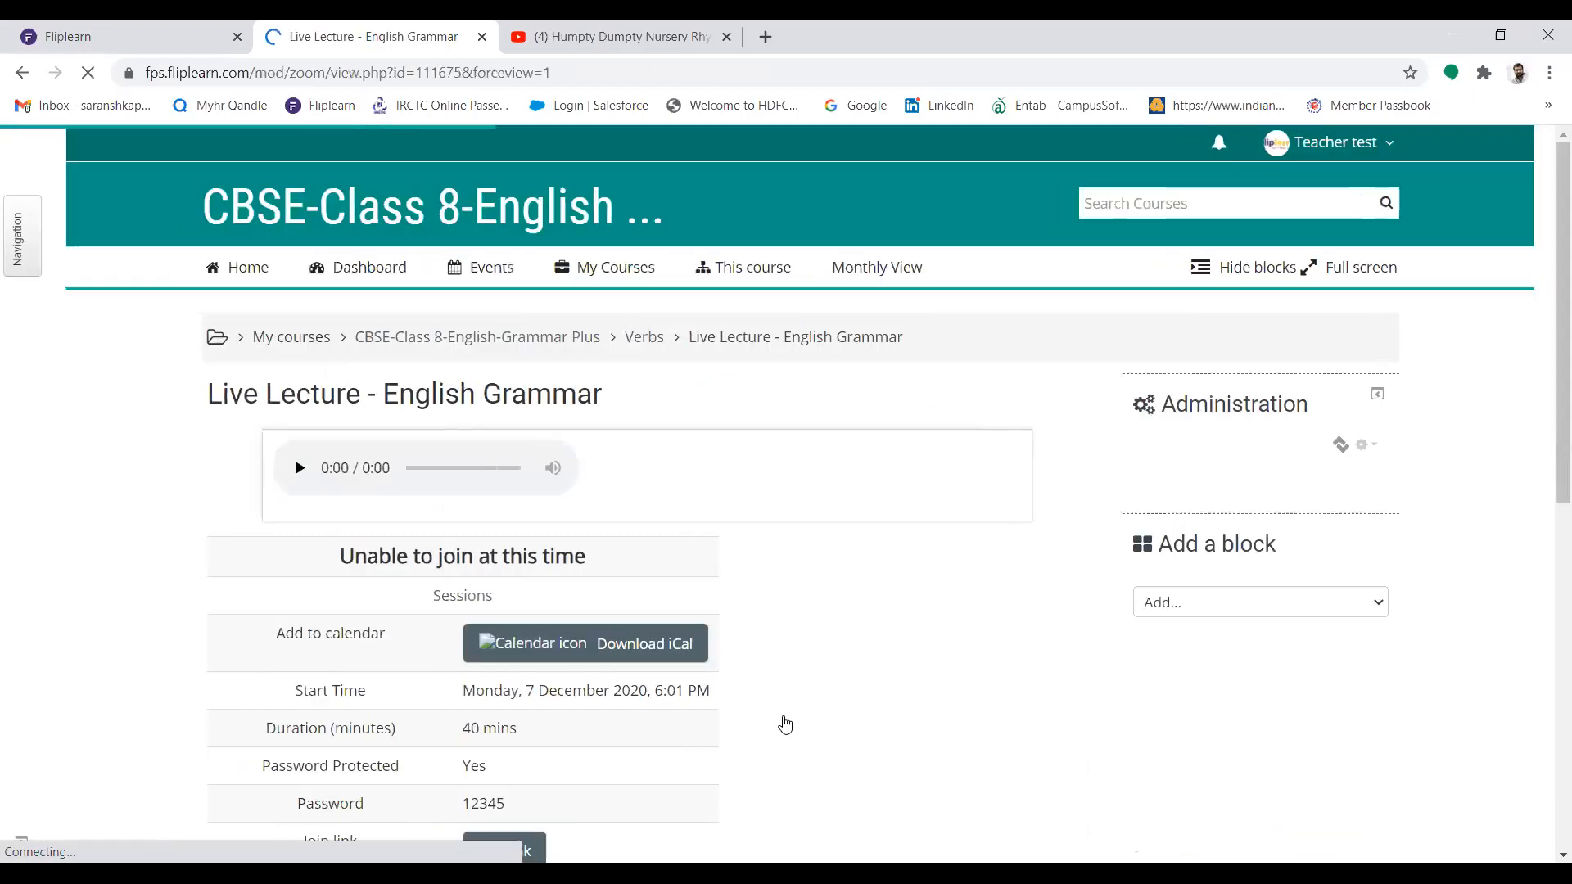
Play the audio message in the description of the "Live Lecture - English Grammar" meeting
left_click_drag(1544, 266, 1549, 332)
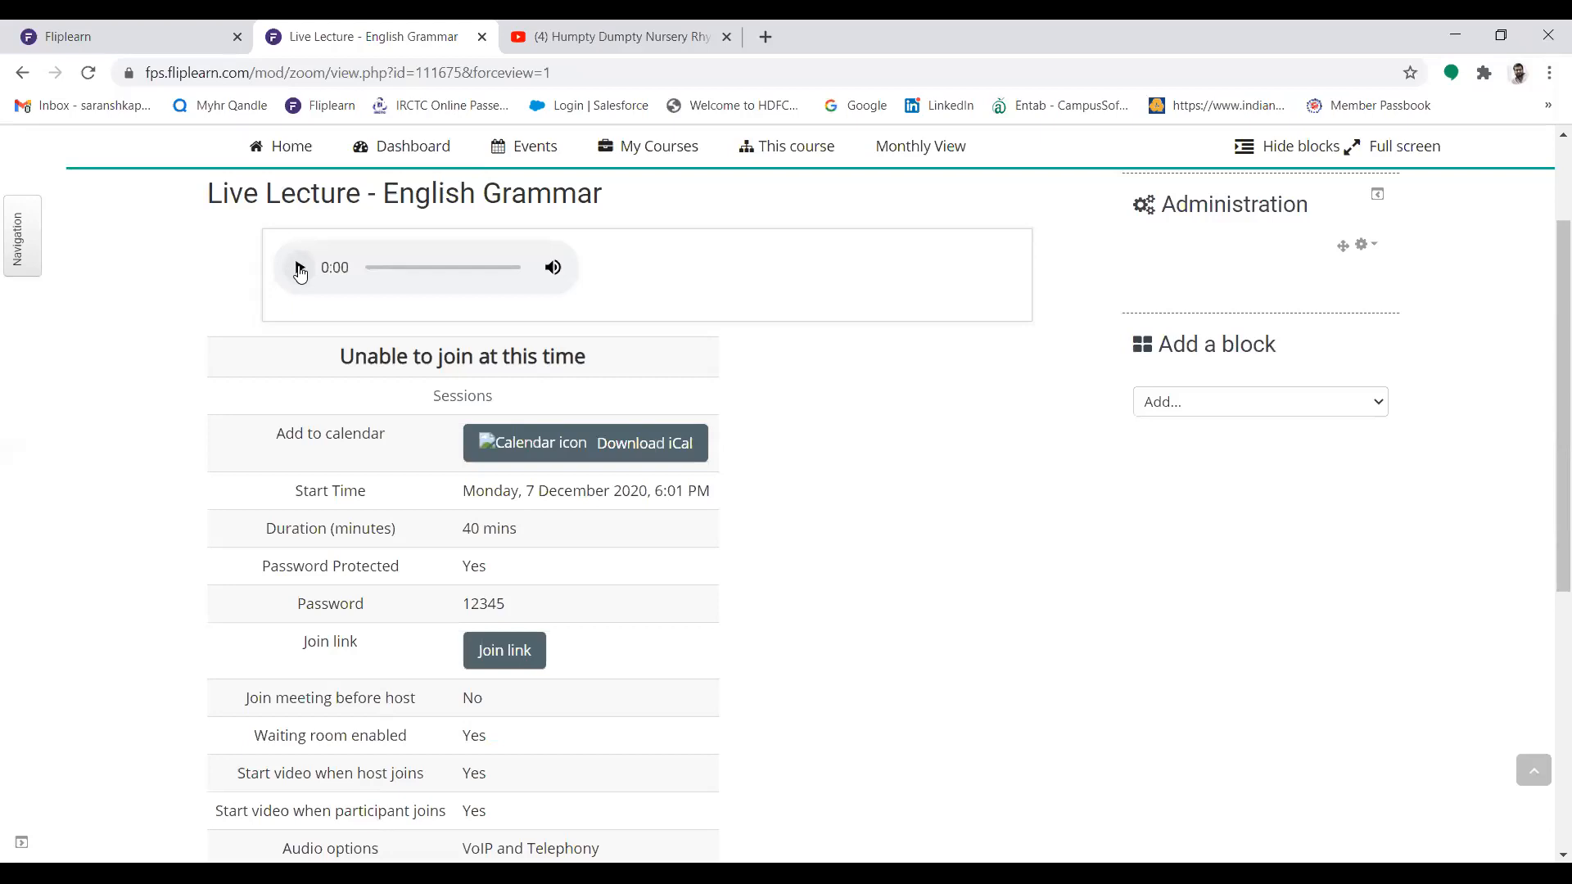
left_click(300, 270)
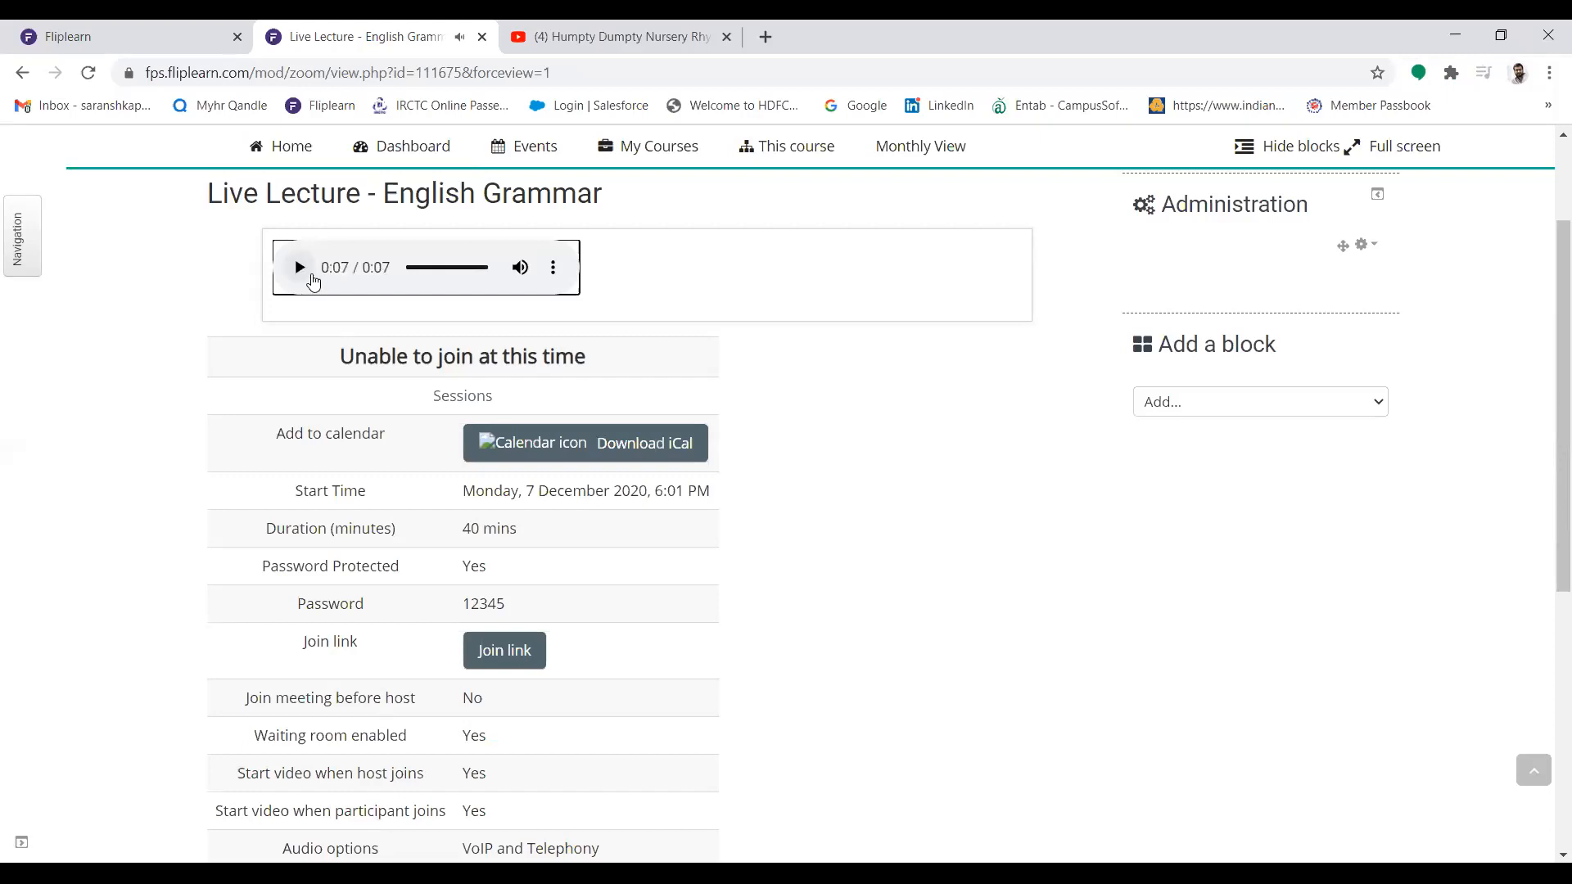
scroll(1547, 288, "up", 5)
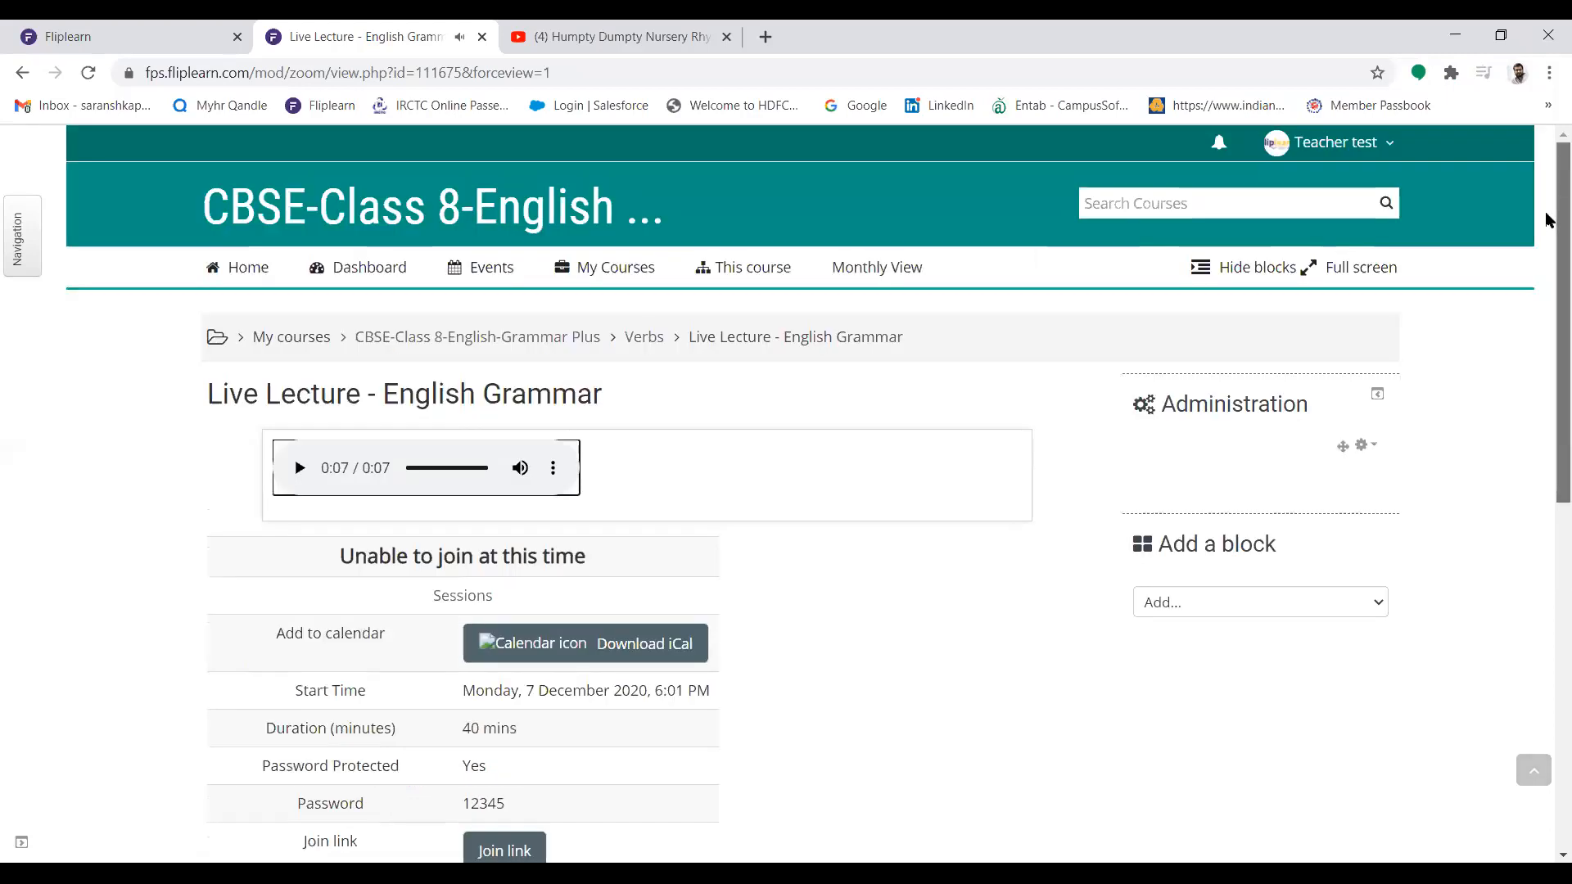
Log out of the teacher account on the Fliplearn site and log in with the saved student login ID and password
left_click(68, 31)
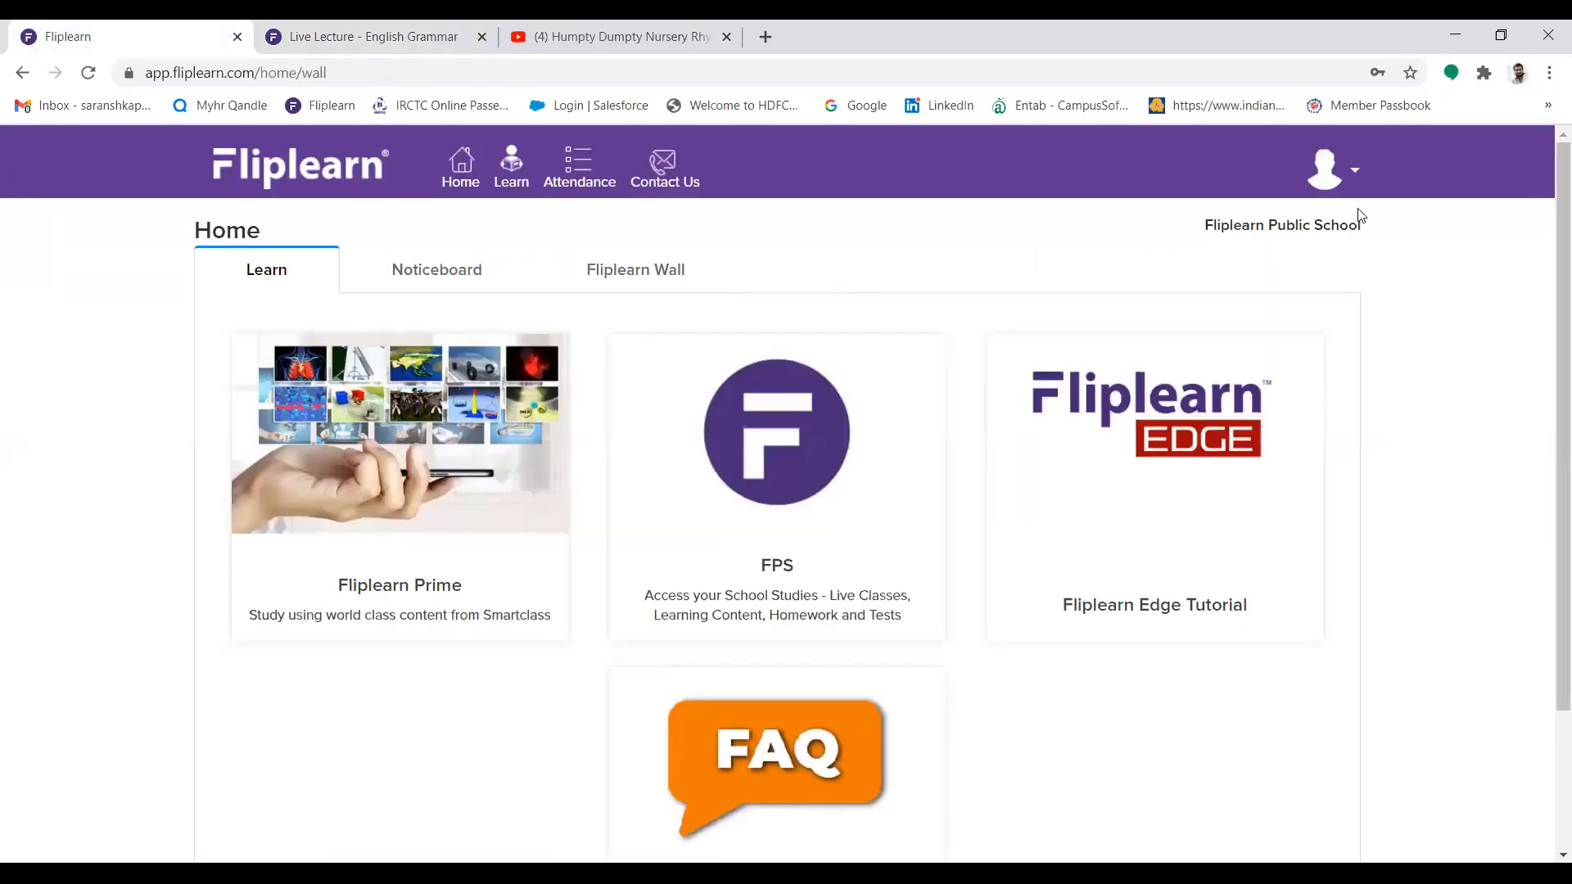
left_click(1342, 170)
left_click(1196, 358)
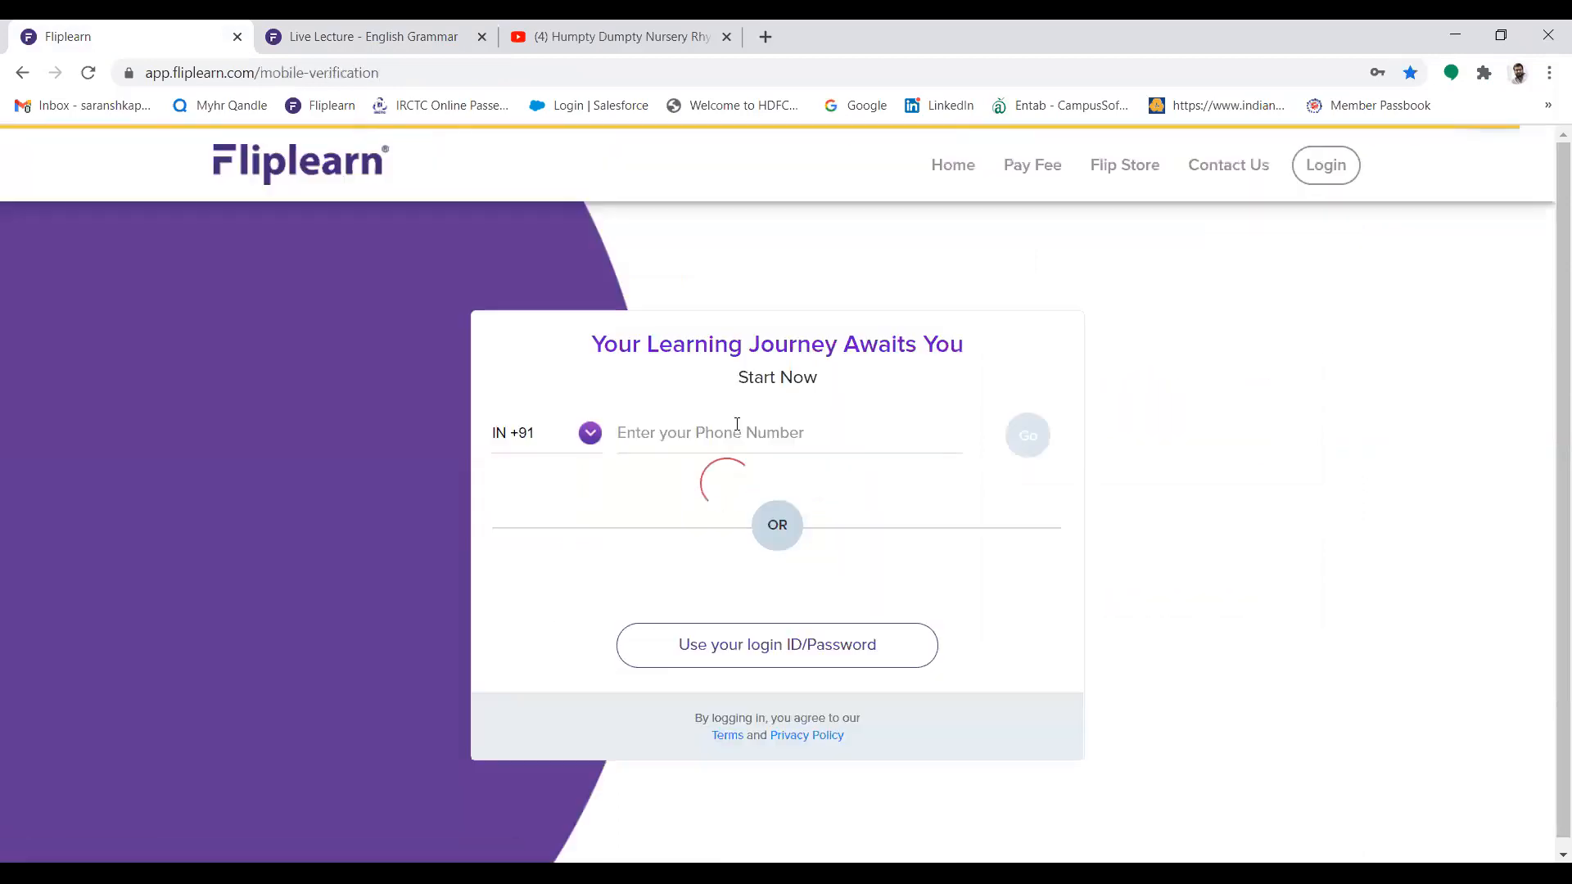
left_click(812, 655)
left_click(745, 394)
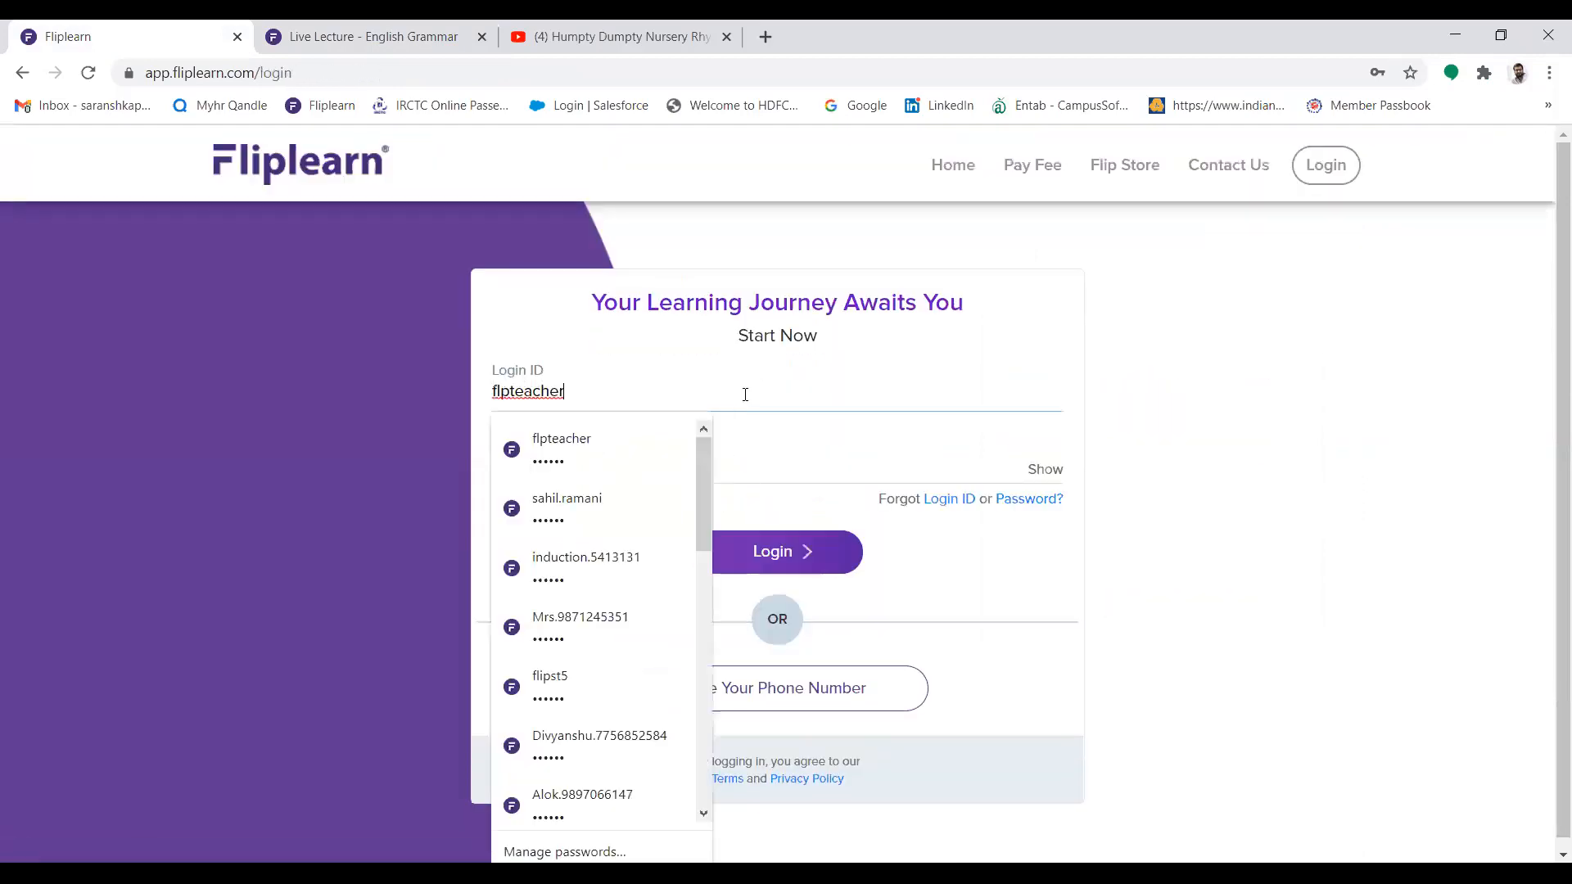
left_click(583, 686)
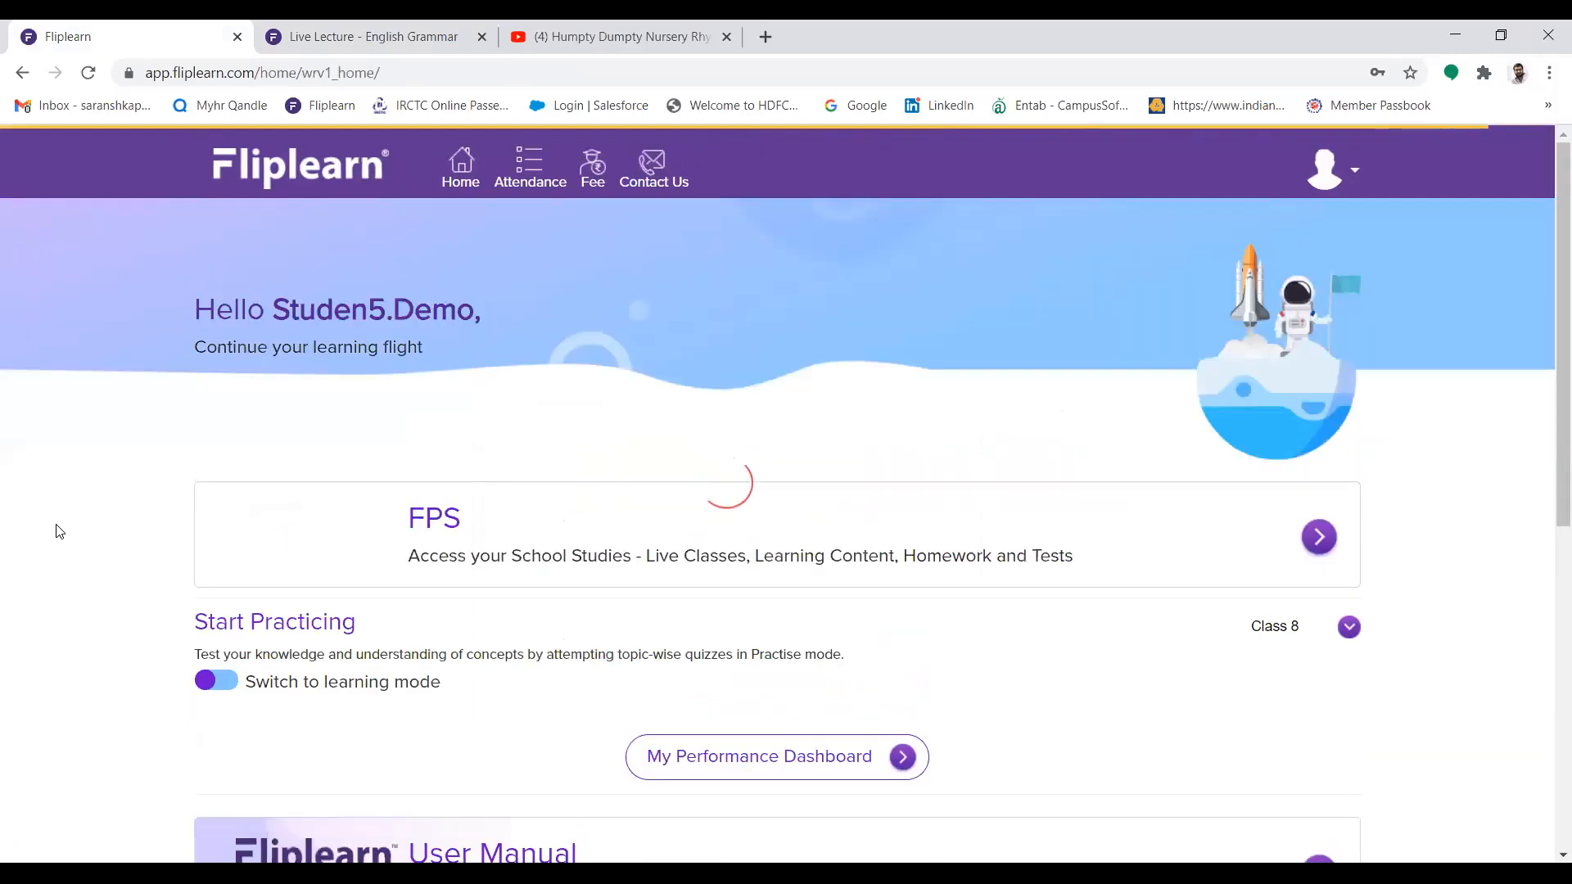
Examine the student home page's greeting and the "Live Lecture - English Grammar" card under Live classes
left_click_drag(267, 308, 505, 313)
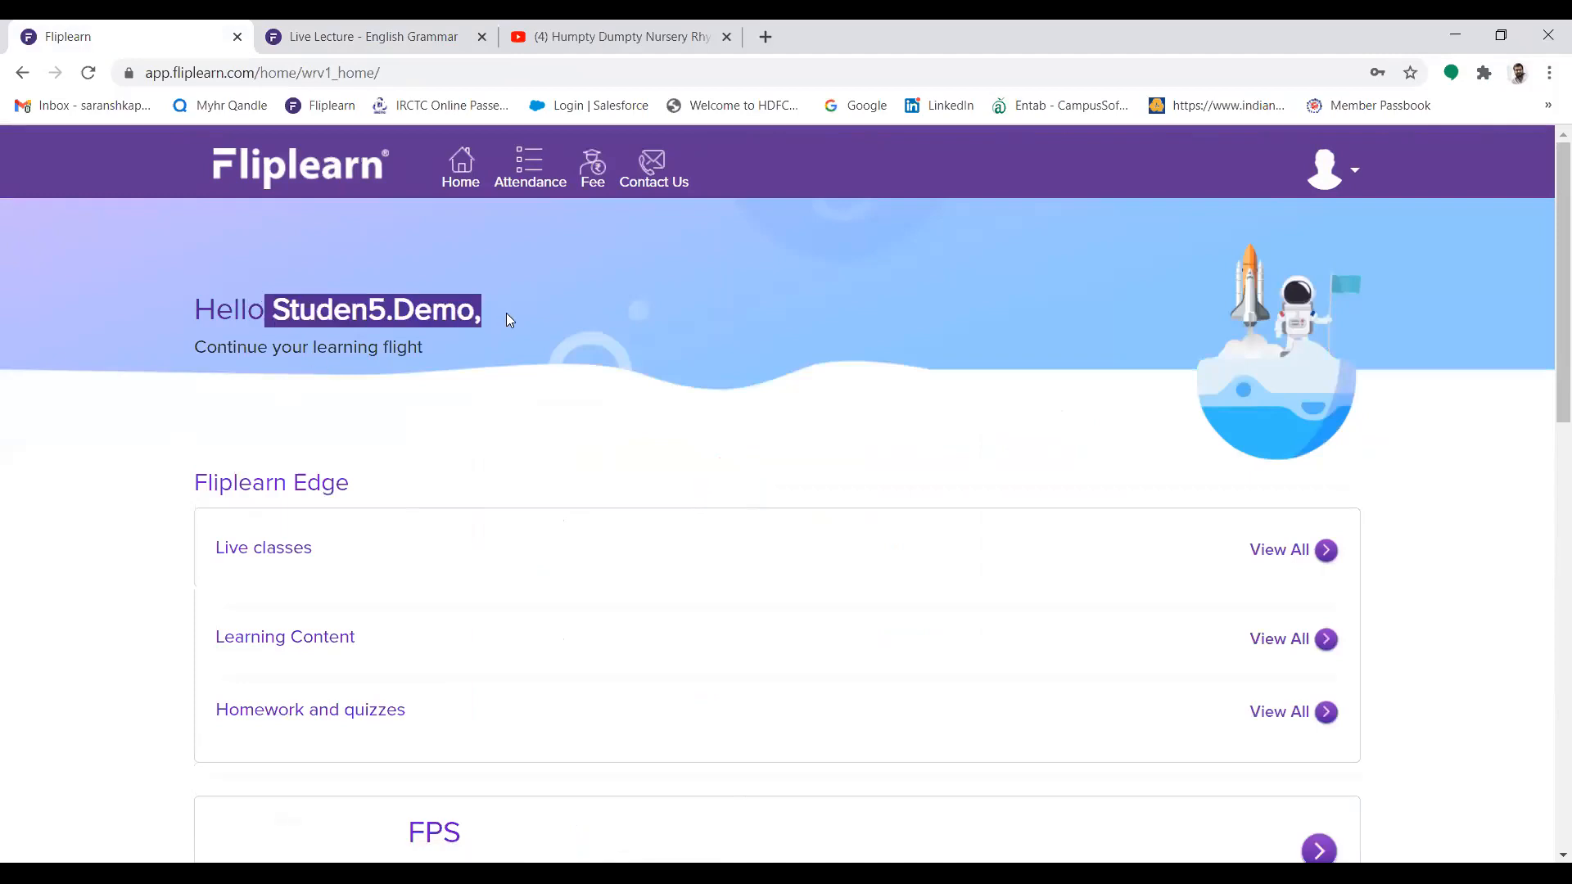
left_click(62, 473)
mouse_move(1547, 317)
left_mouse_down()
mouse_move(1547, 382)
mouse_move(1545, 330)
left_mouse_up()
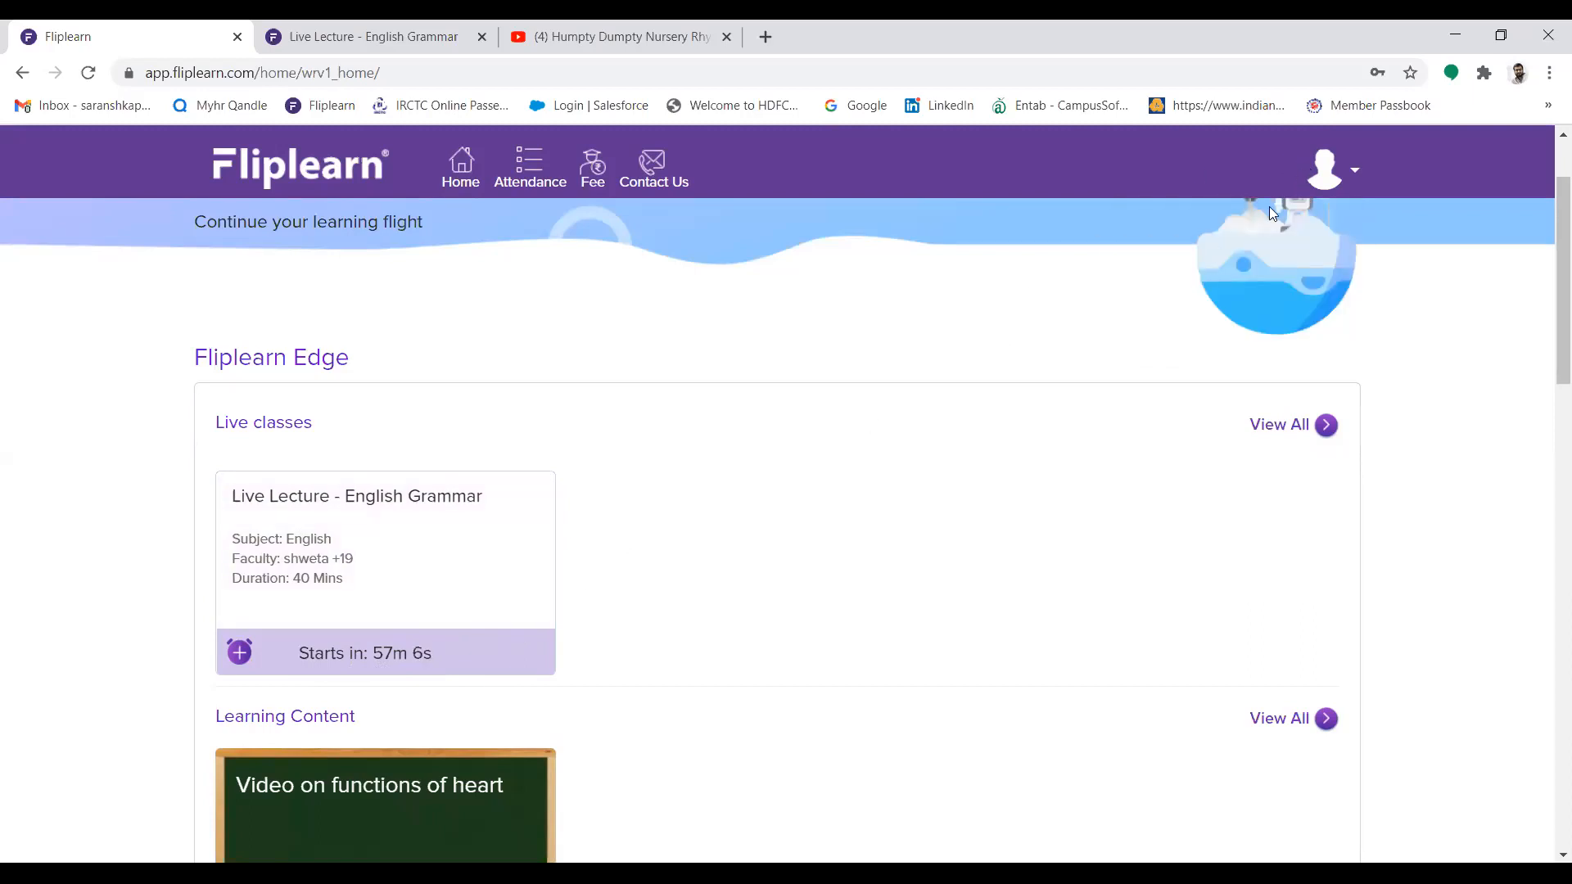
Log out of the student account and log back in with the saved teacher login ID and password
left_click(1207, 326)
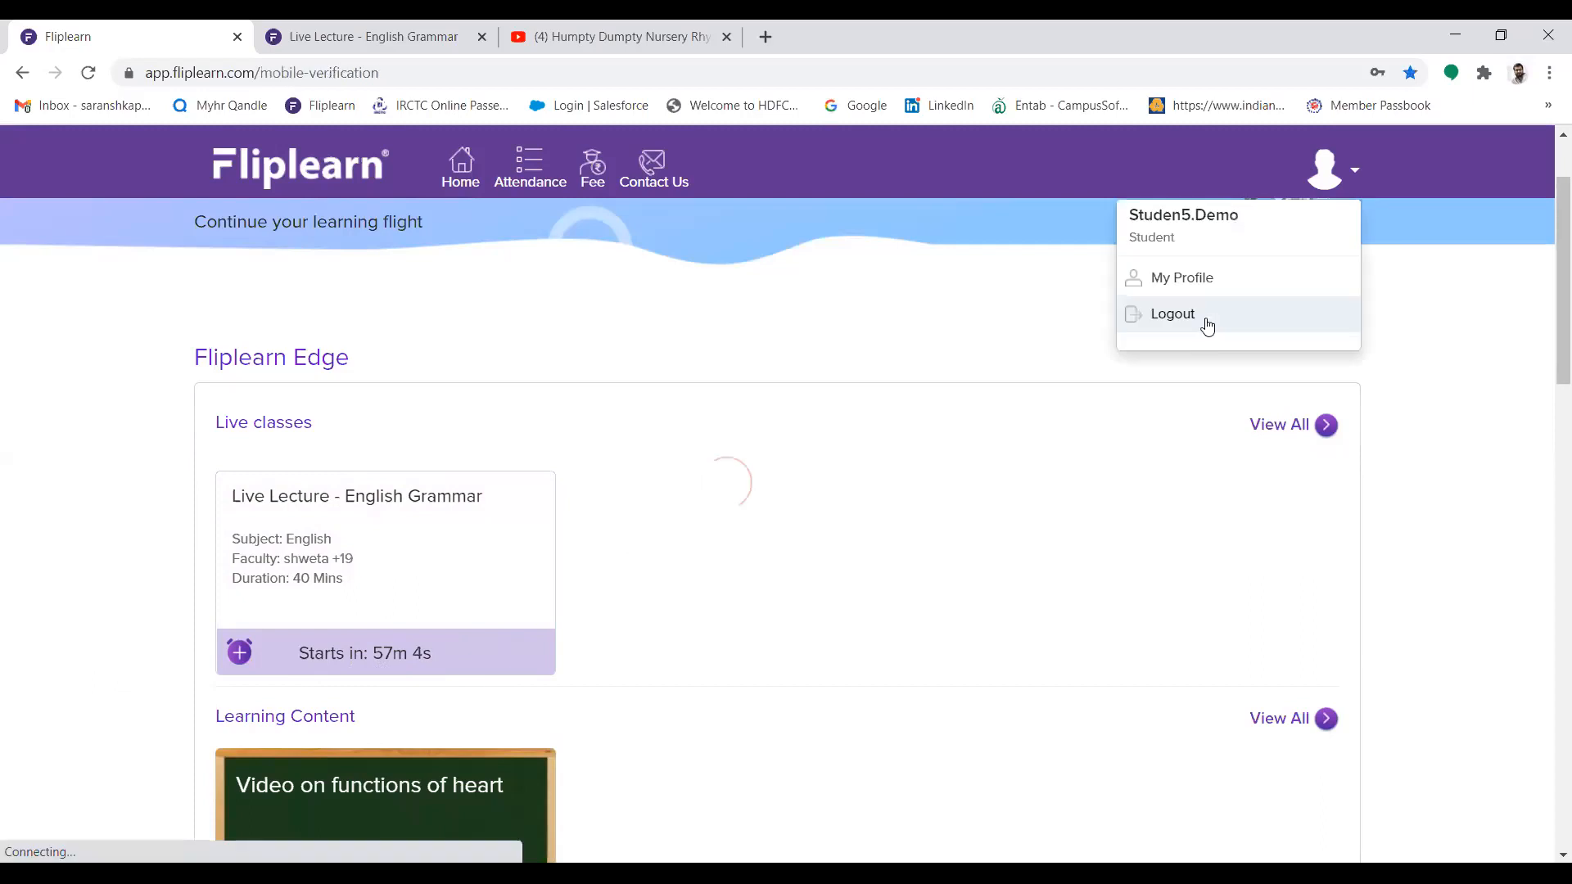
left_click(731, 645)
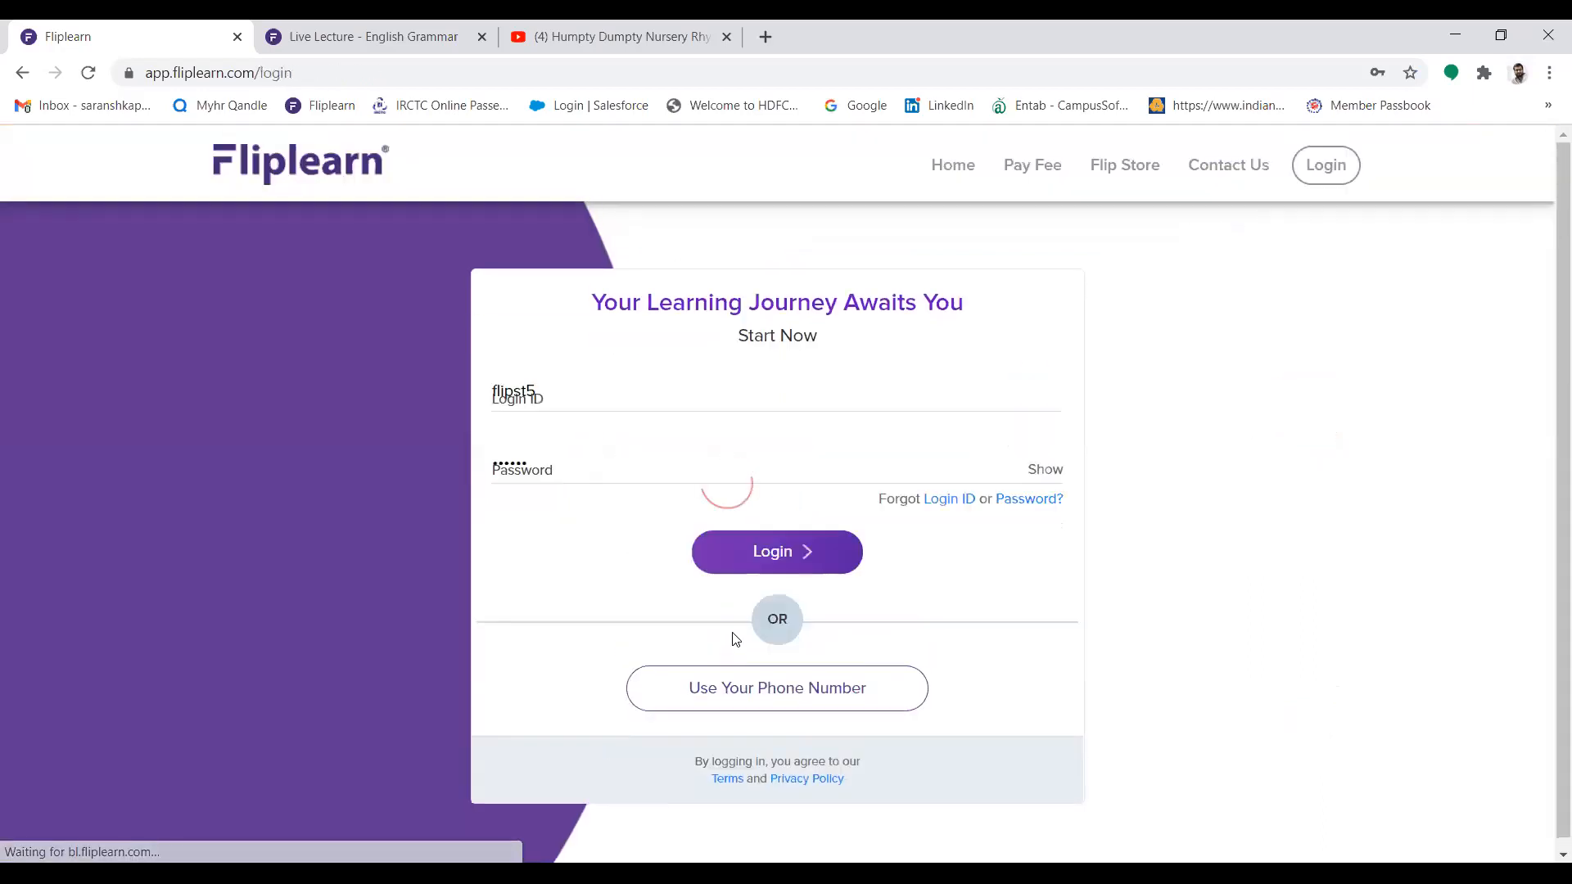
left_click(617, 396)
left_click(597, 508)
left_click(780, 554)
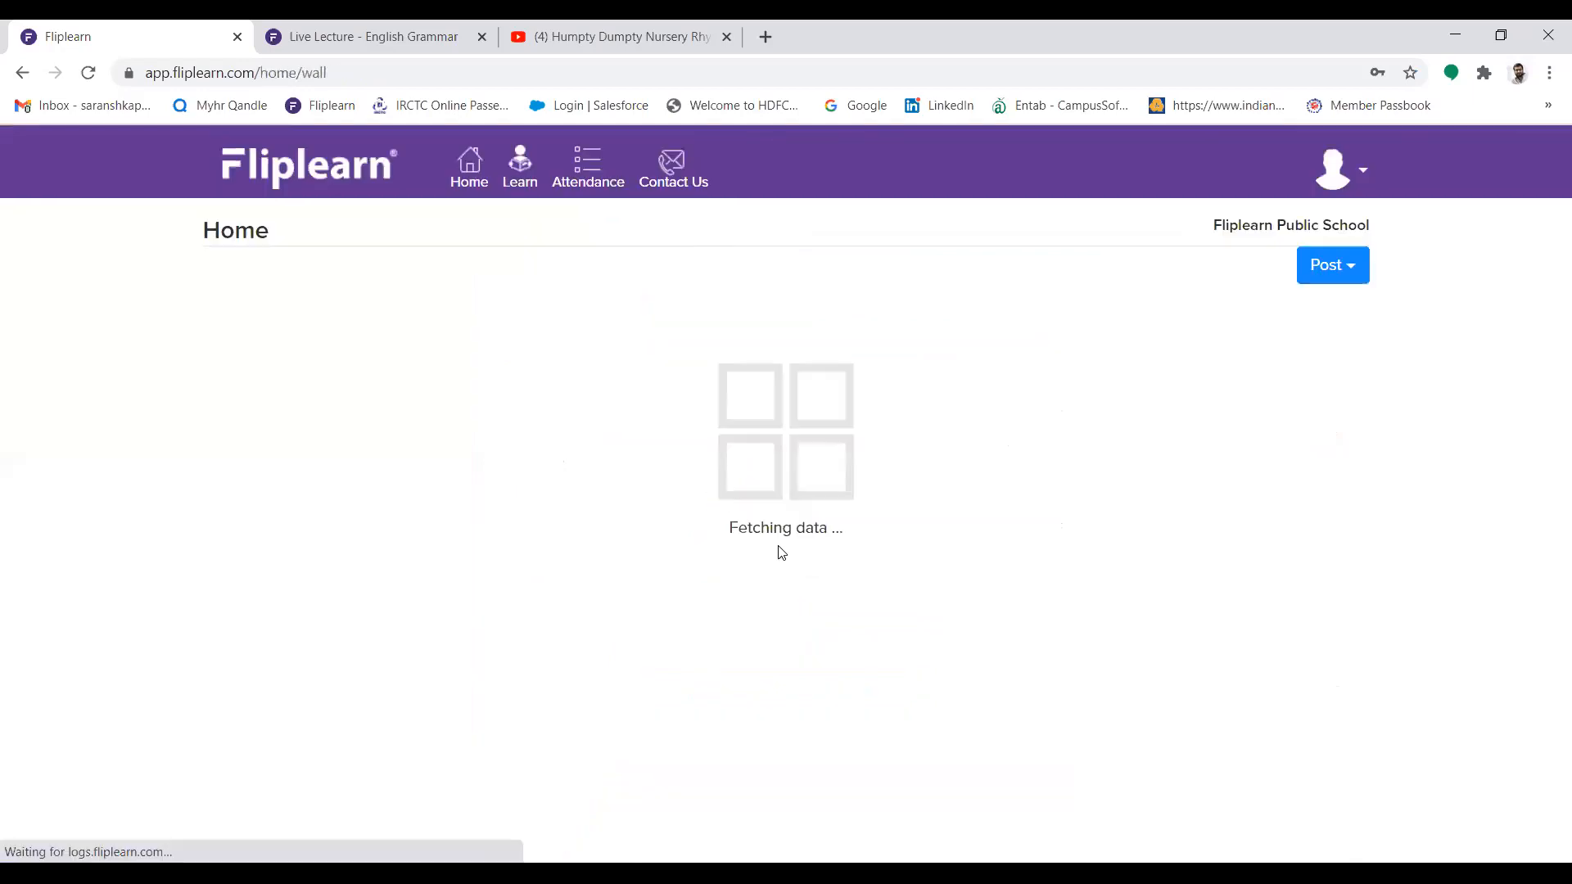
Open the FPS dashboard in Fliplearn Edge and stop customising the page
left_click(767, 411)
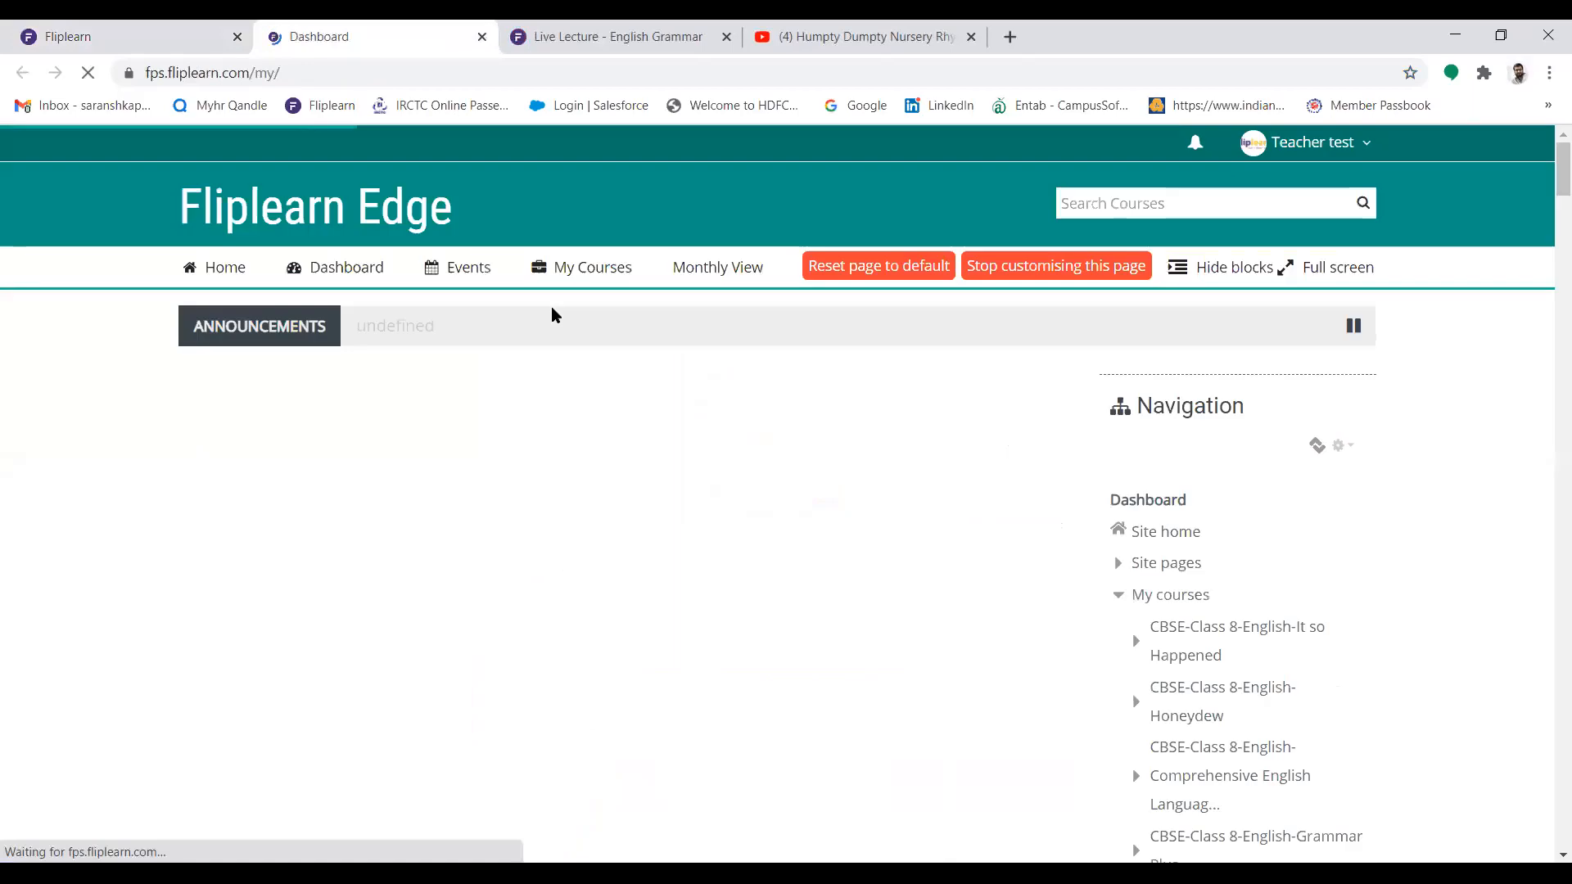
left_click(578, 290)
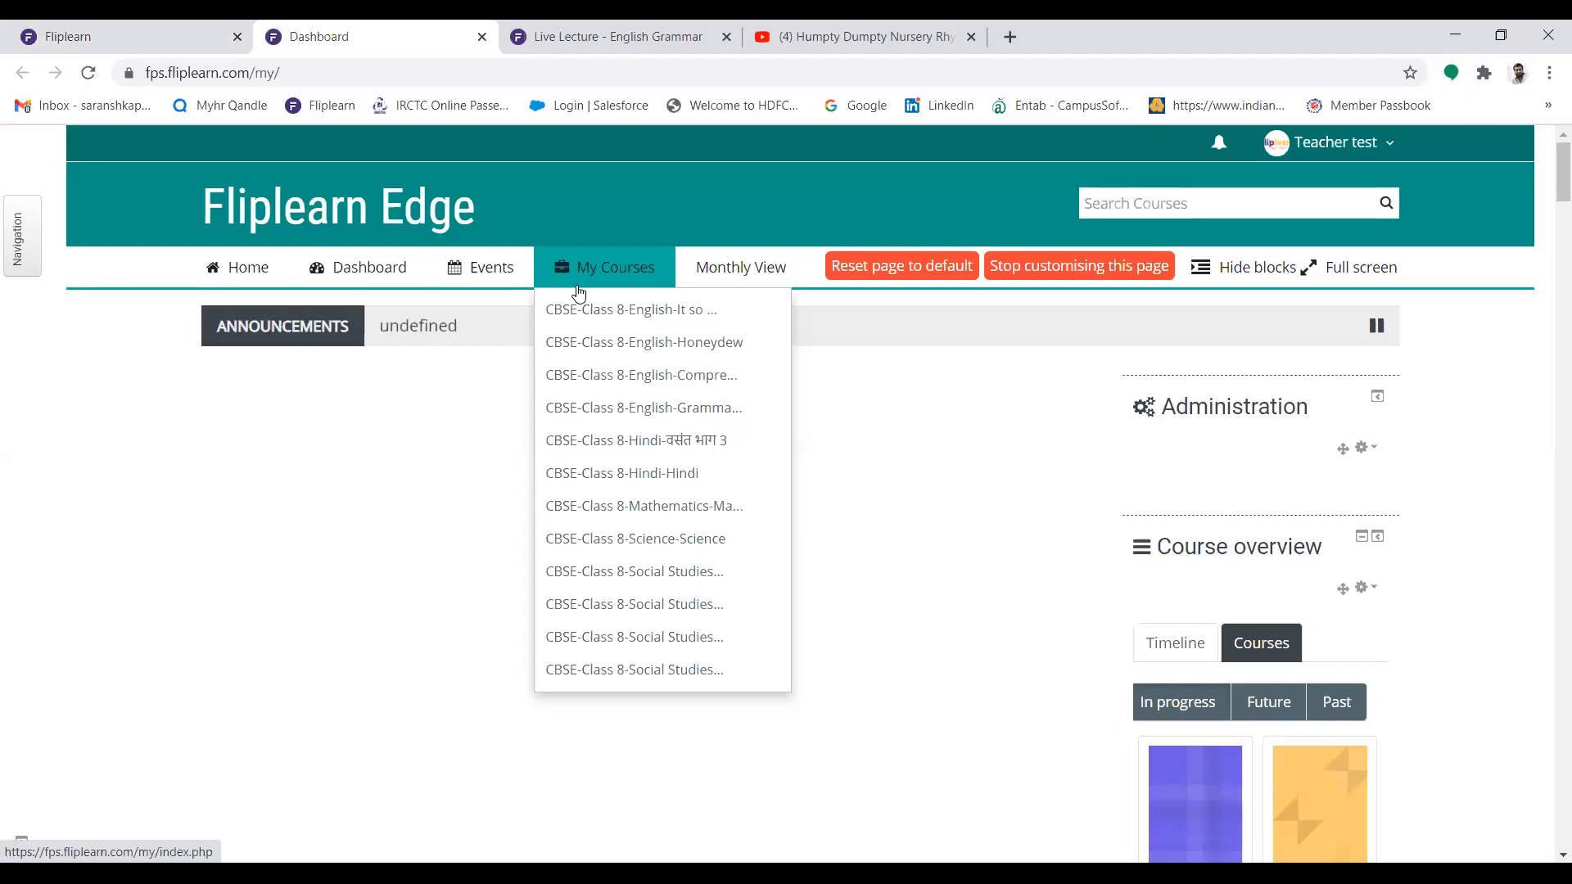
left_click(1017, 273)
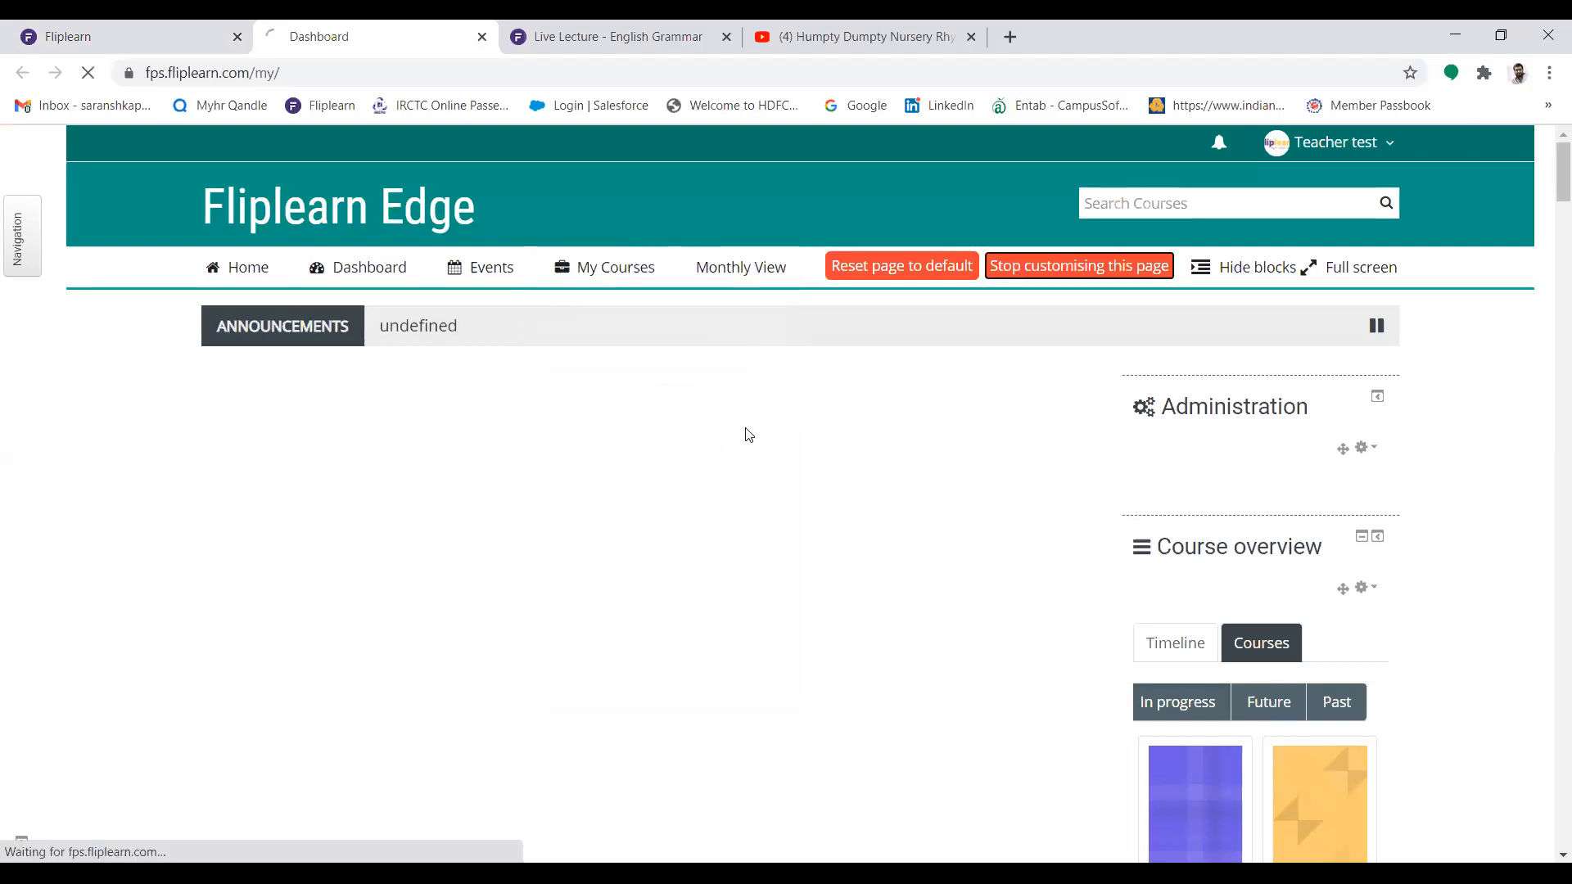
Open the CBSE-Class 8-English-Grammar Plus course and turn its editing mode on
left_click(642, 270)
left_click(650, 411)
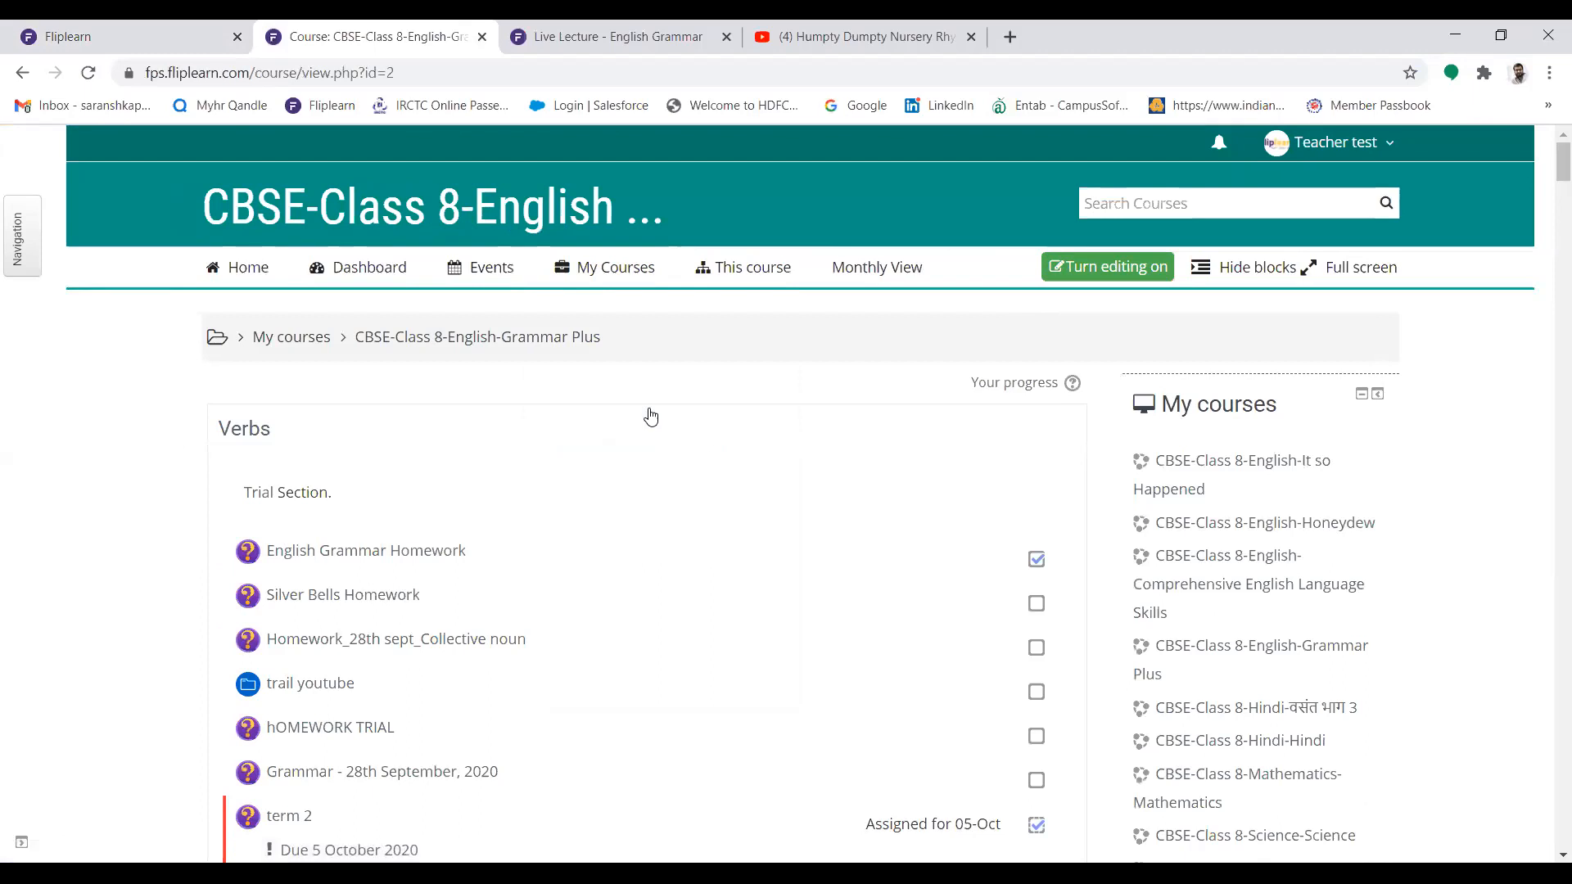
left_click(1138, 276)
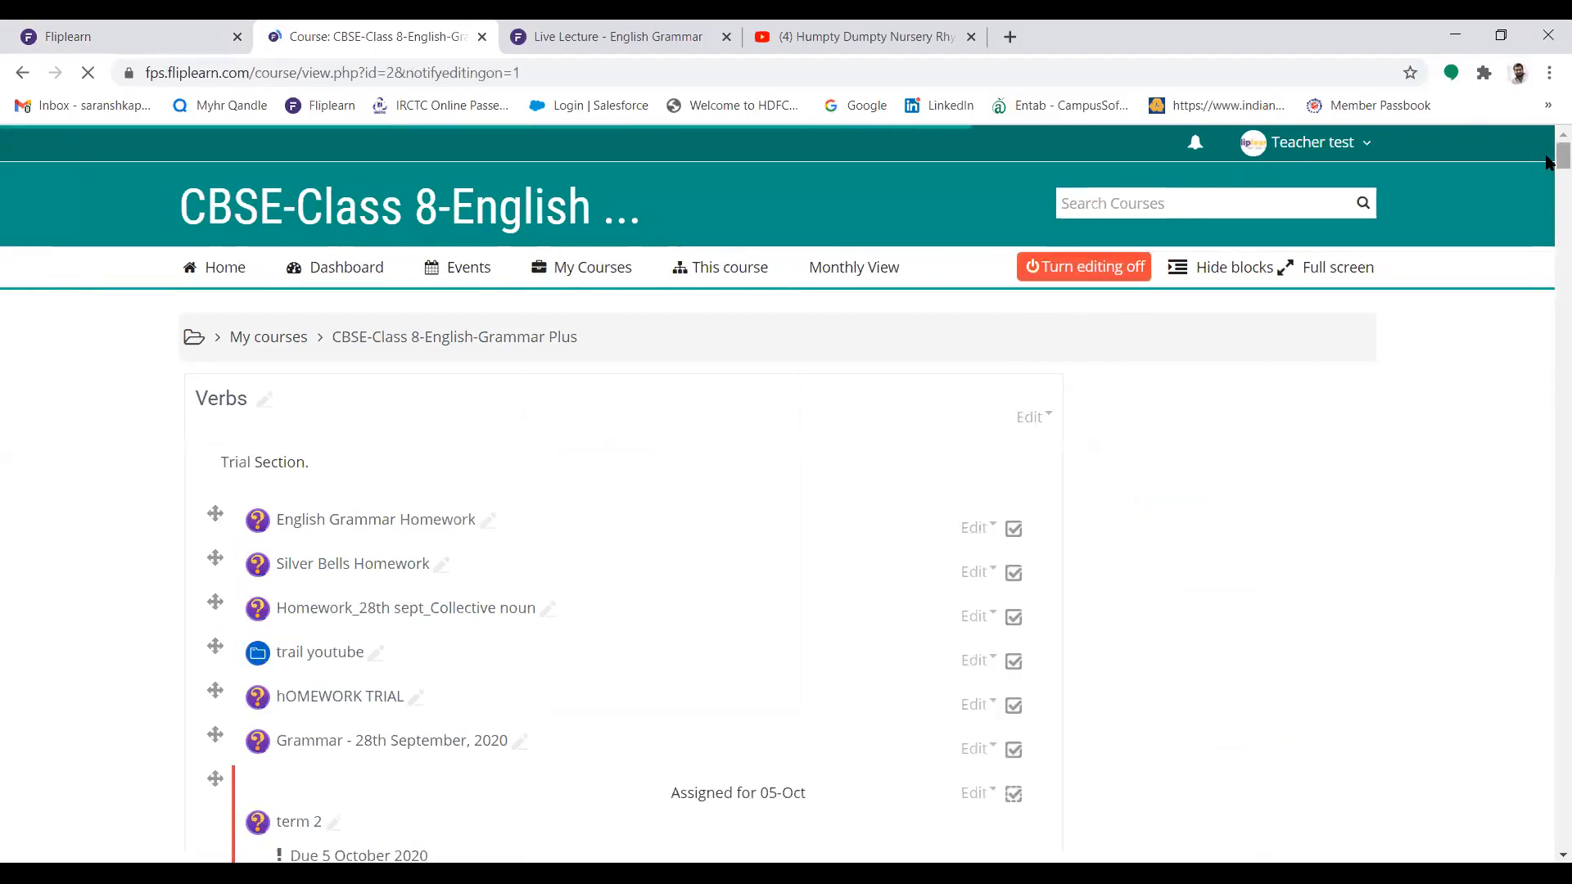
scroll(1549, 221, "down", 20)
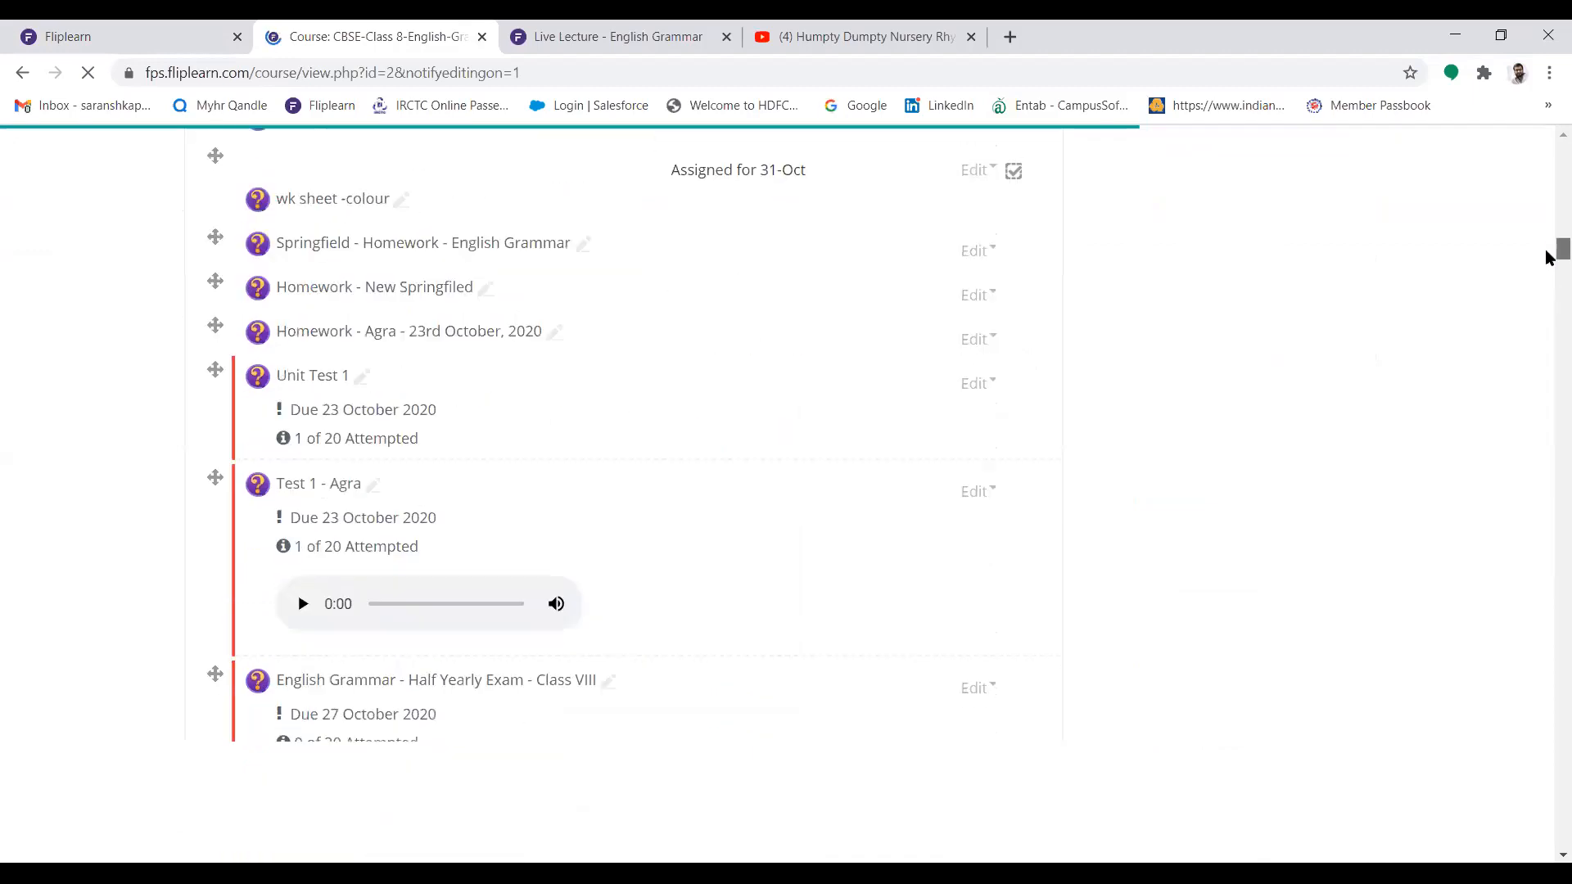
Add a Homework activity to the Verbs section, just above "Tenses and its form", and name it "English Grammar - 7th December, 2020"
scroll(1548, 287, "down", 20)
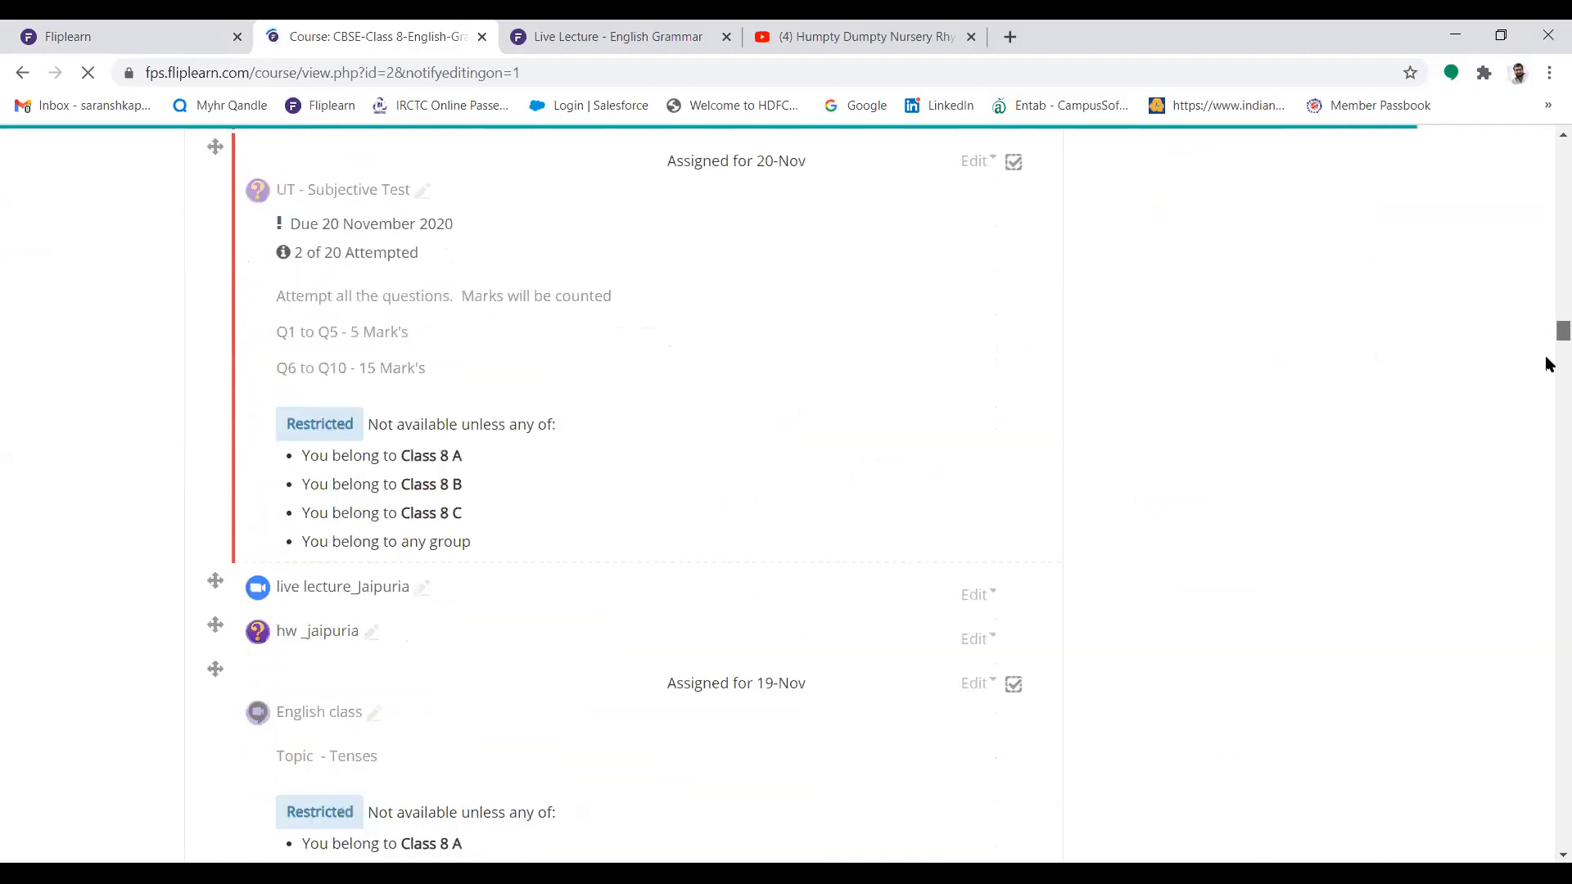
scroll(1549, 382, "down", 20)
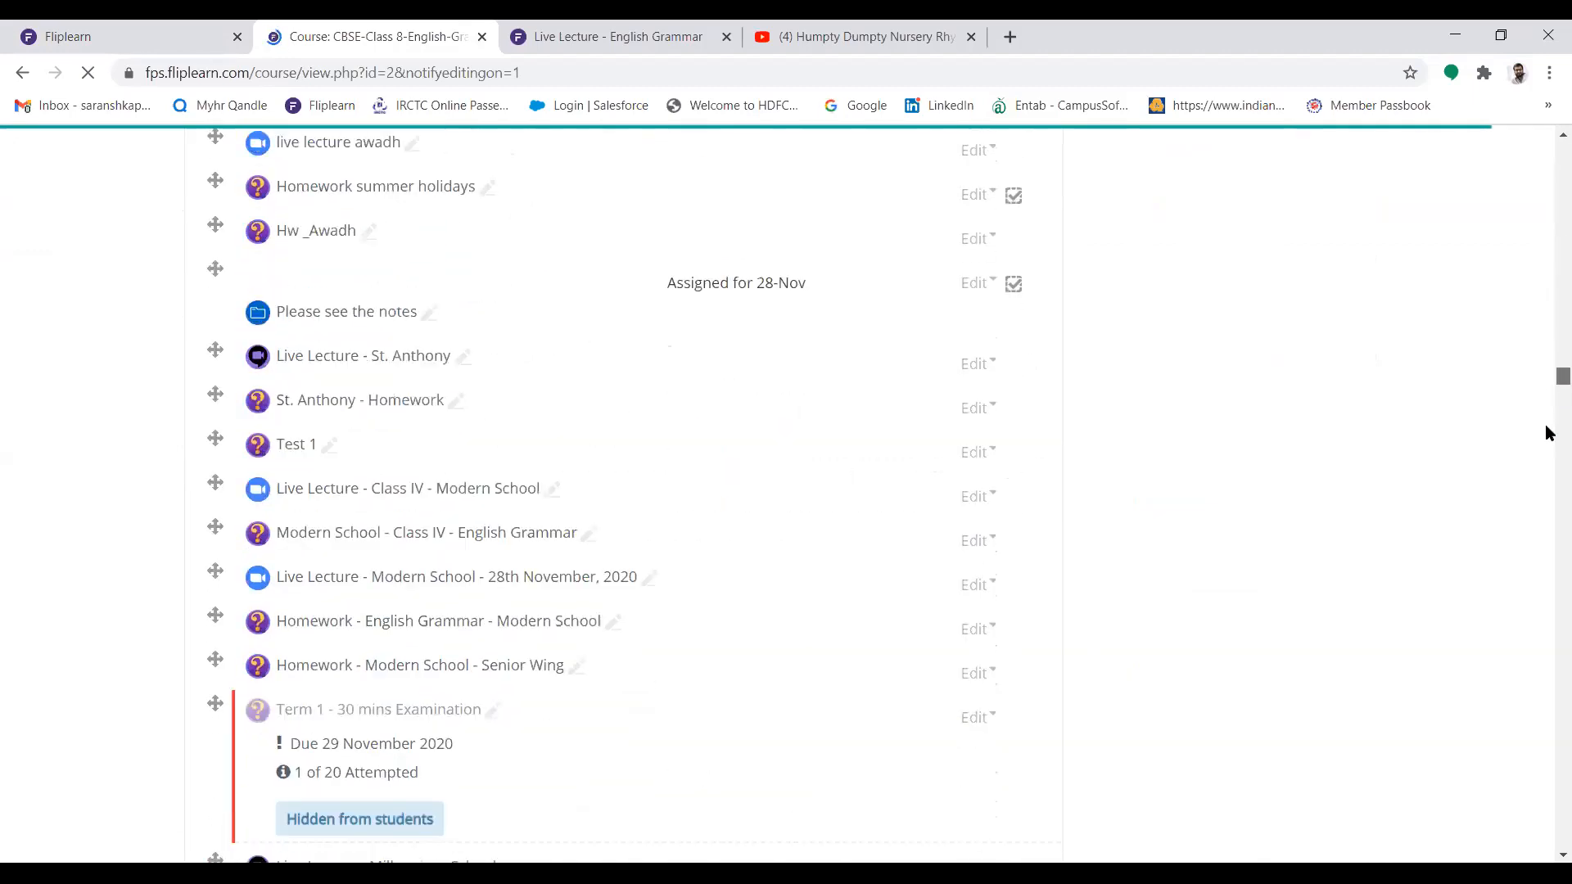
scroll(1548, 446, "down", 20)
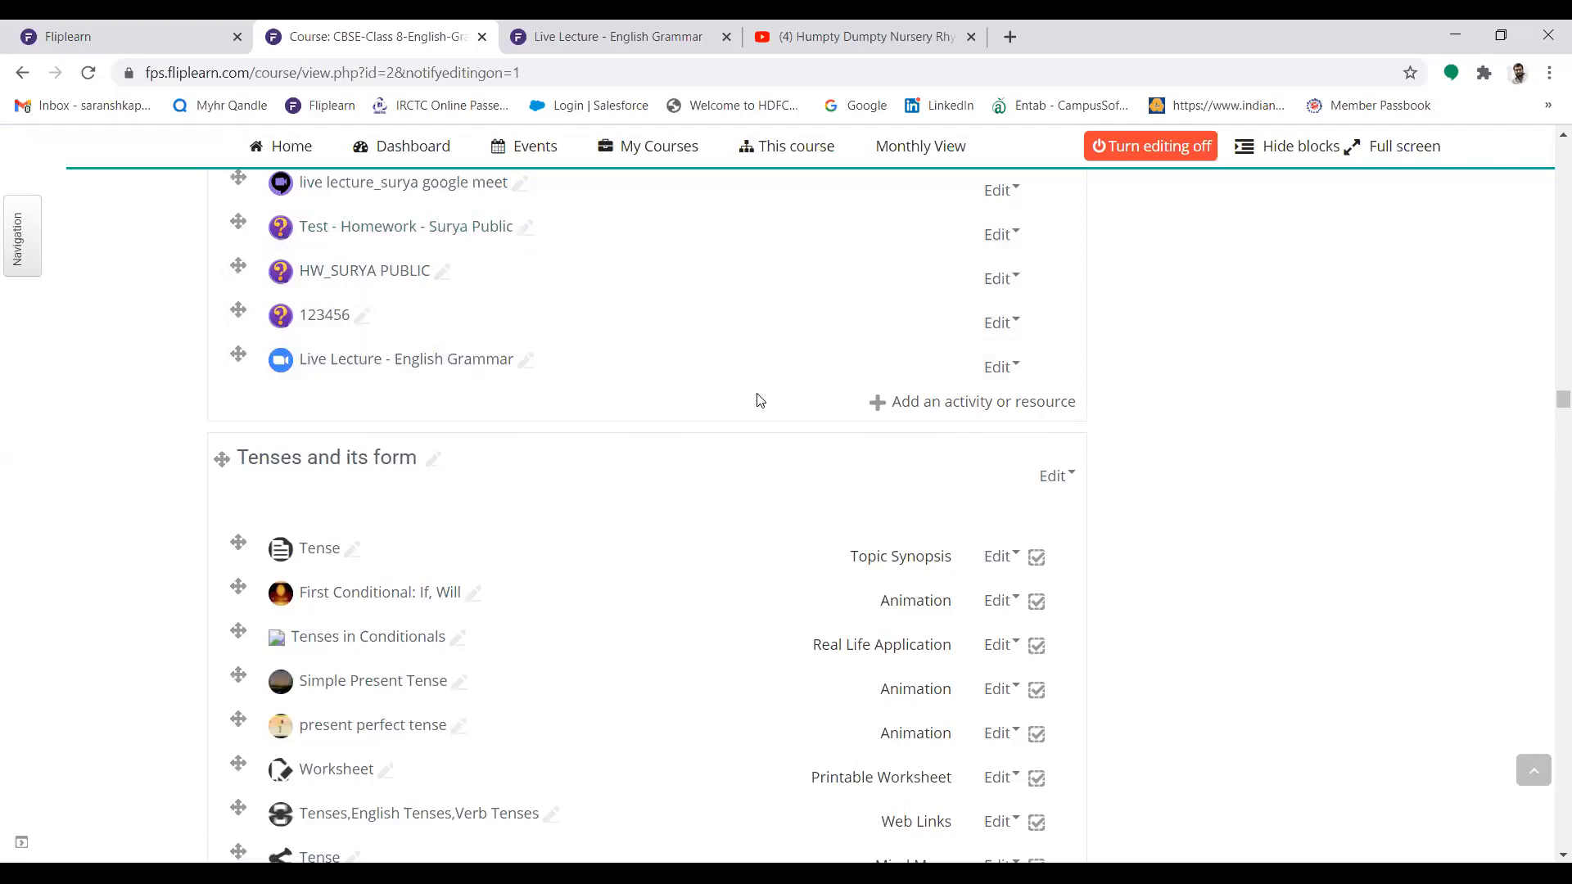
left_click(979, 399)
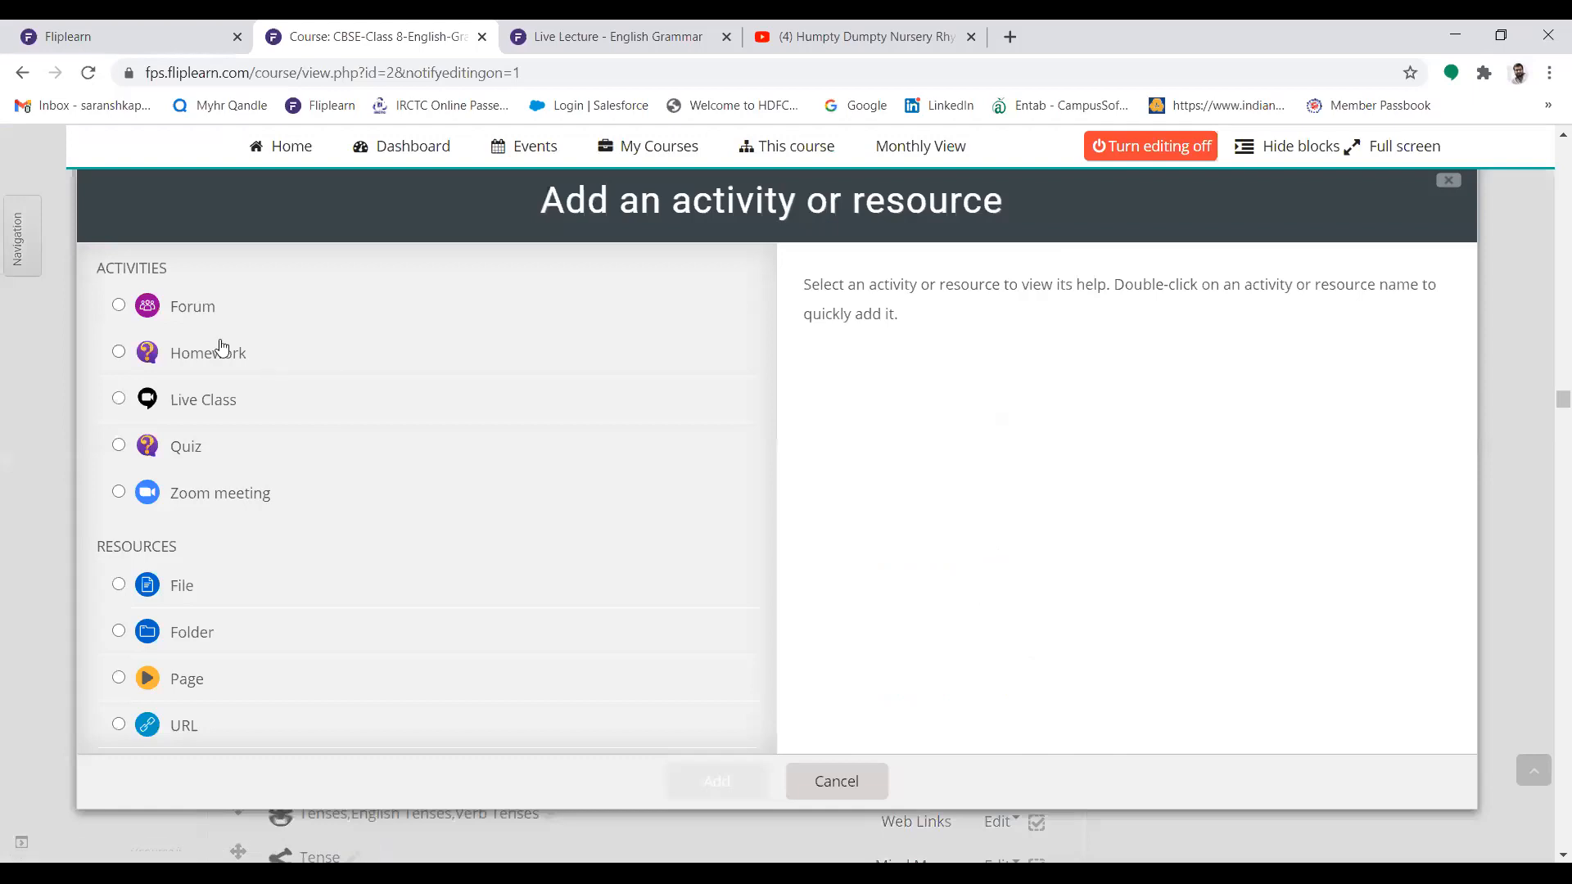
left_click(119, 352)
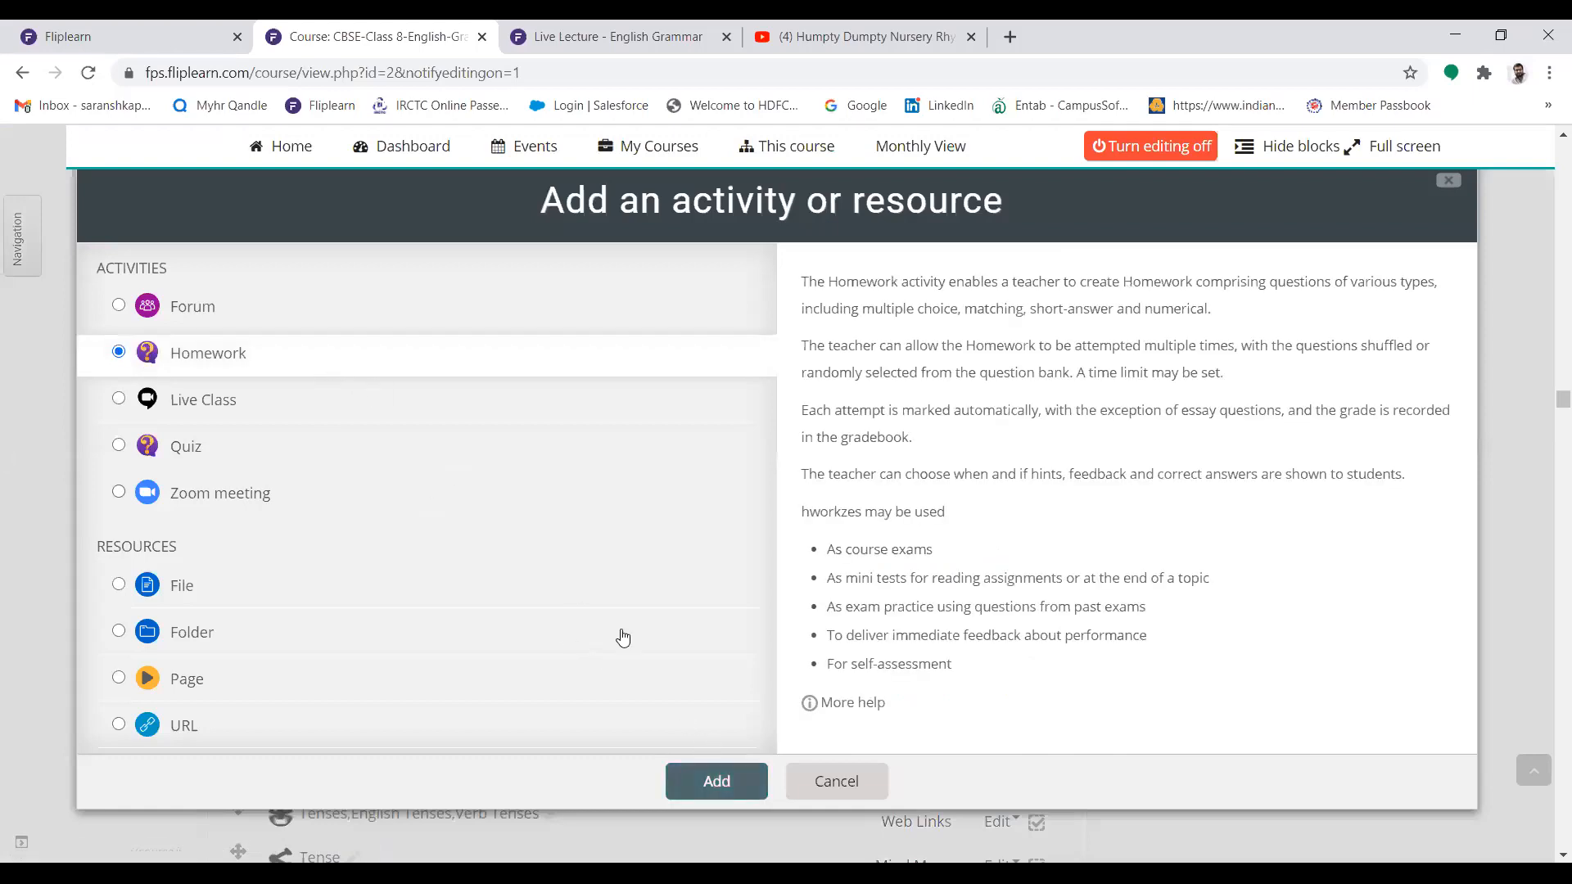
left_click(711, 774)
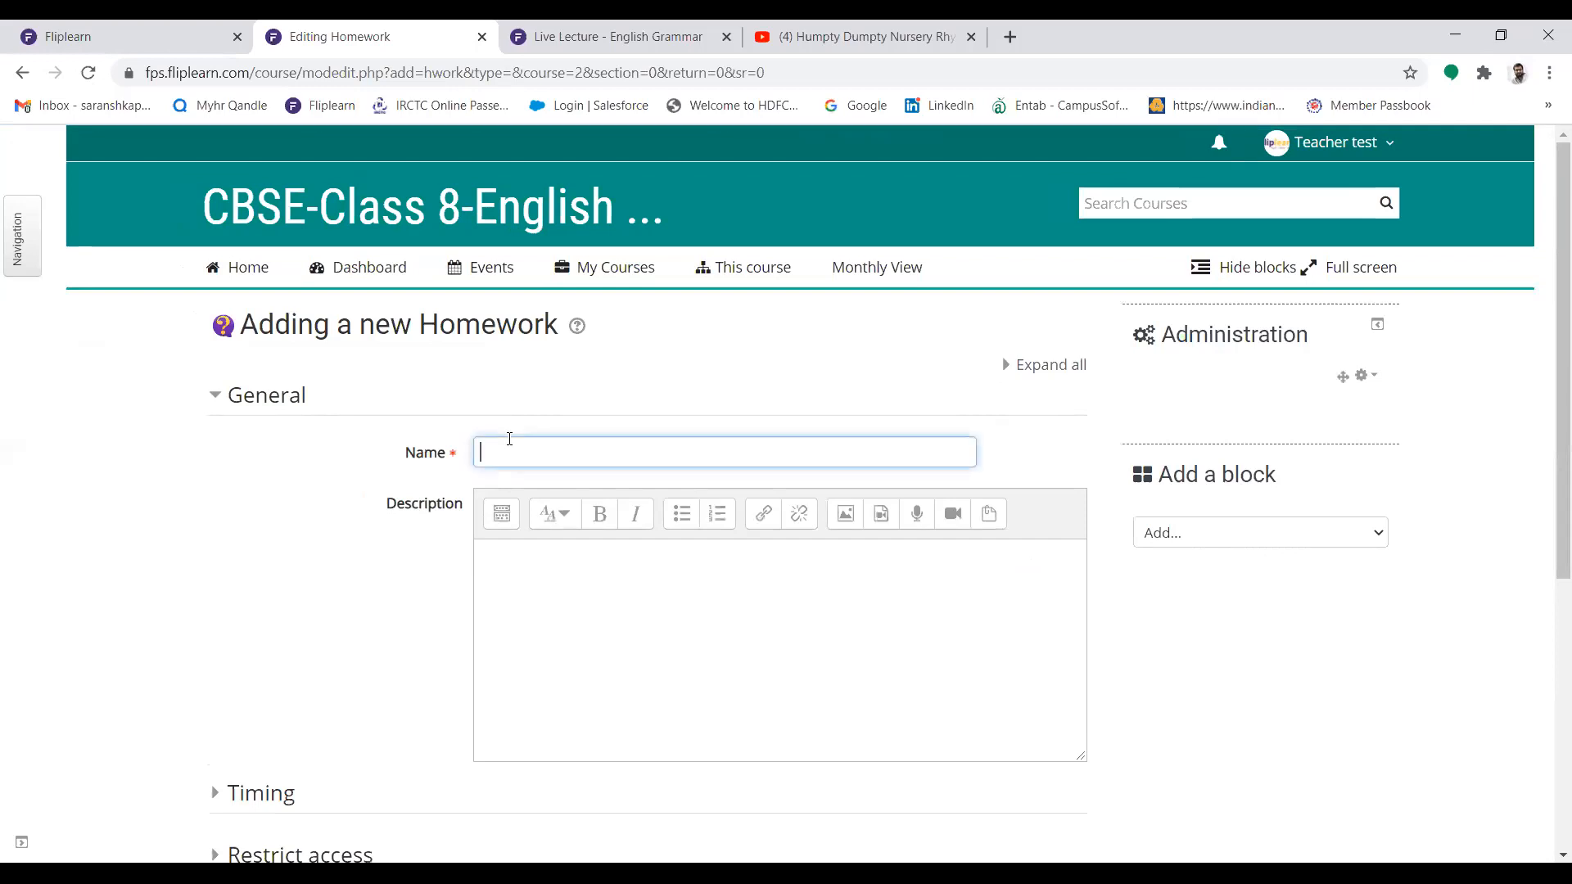
type("ammar - 7th December, 2020")
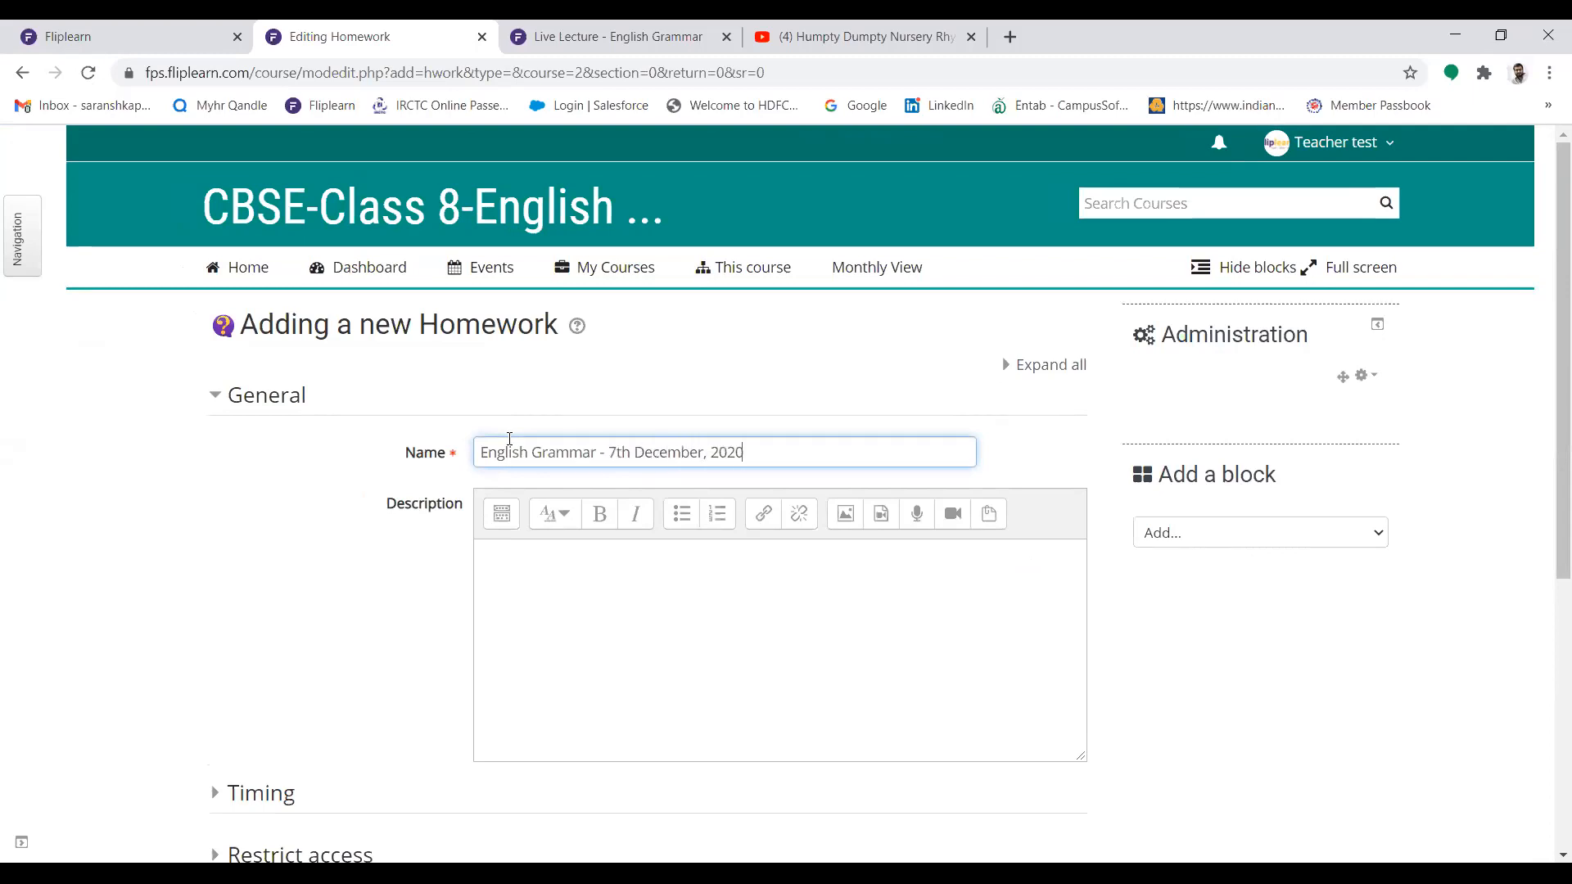
Start inserting an image in the homework description and browse the Fliplearn Content repository for Class 10 Science (Biology)
left_click(548, 575)
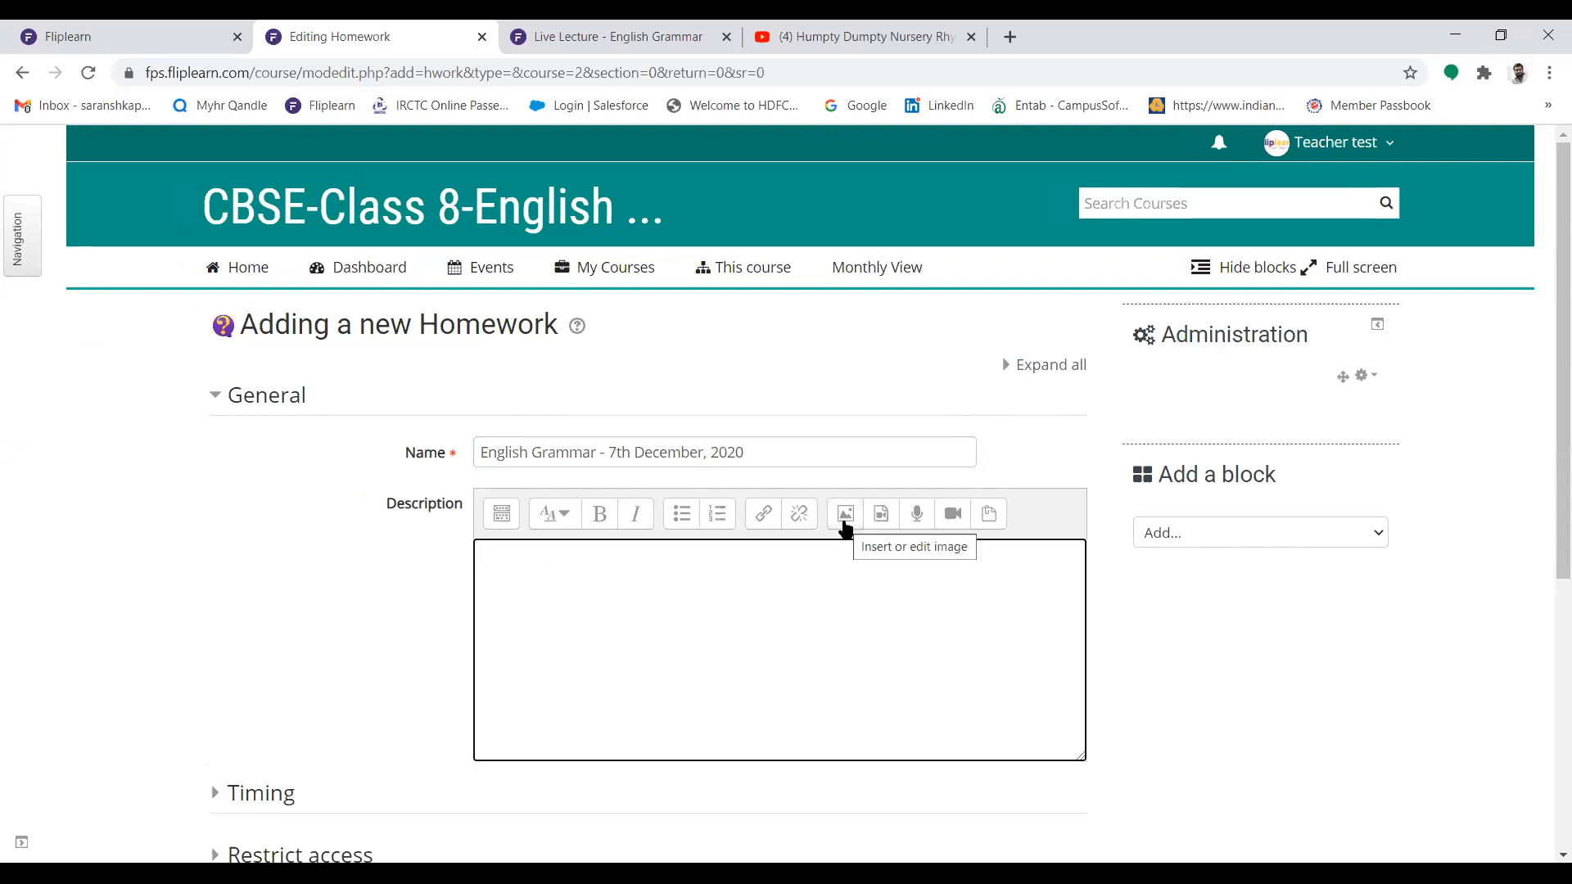
left_click(845, 516)
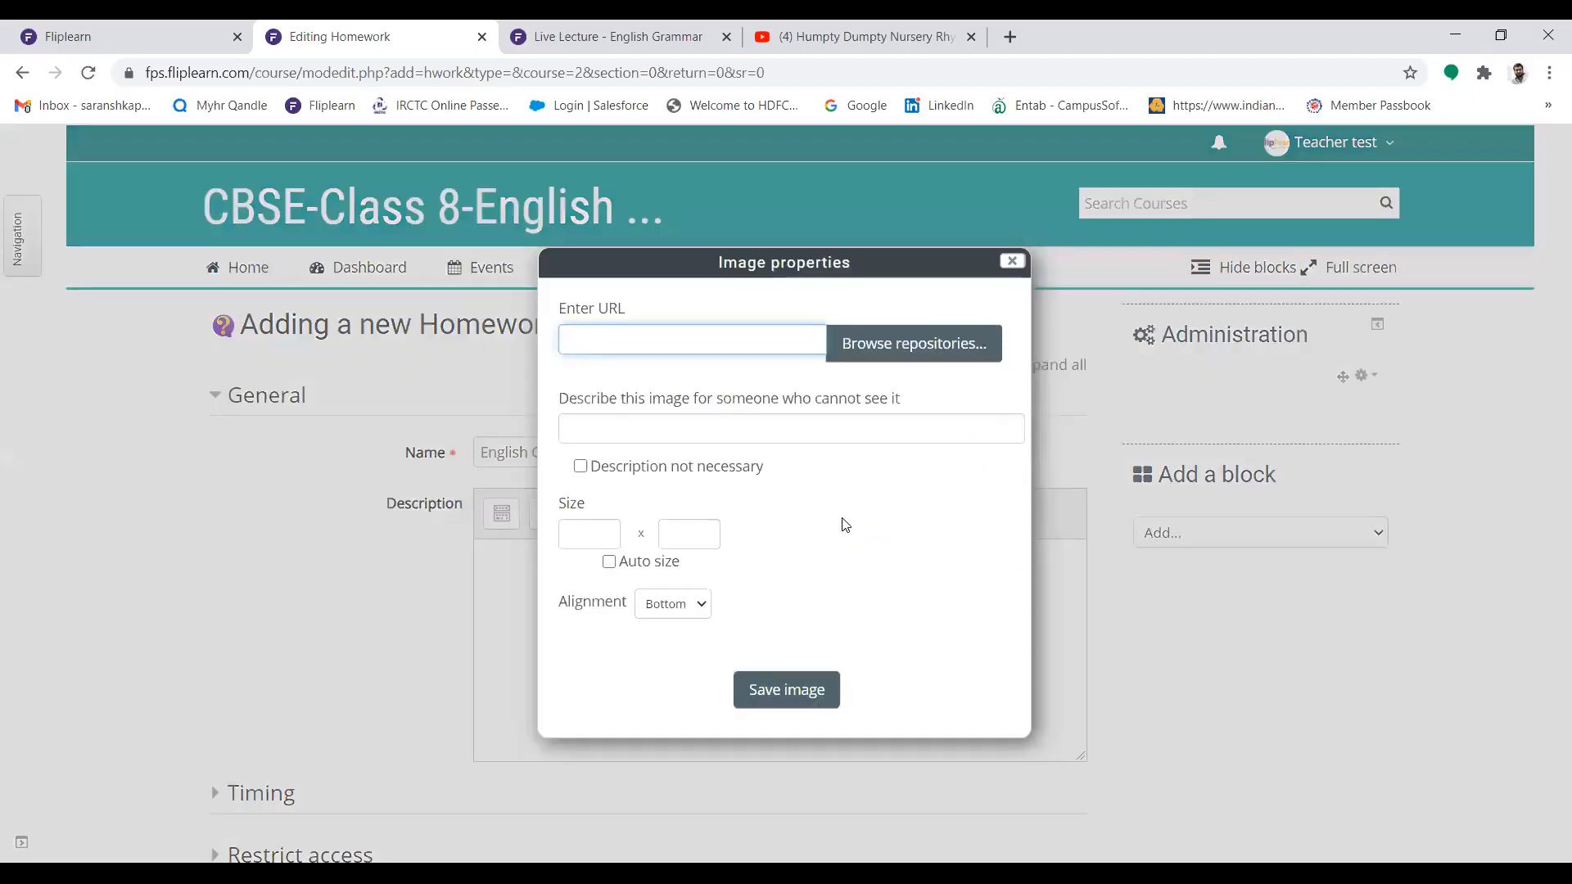
left_click(872, 358)
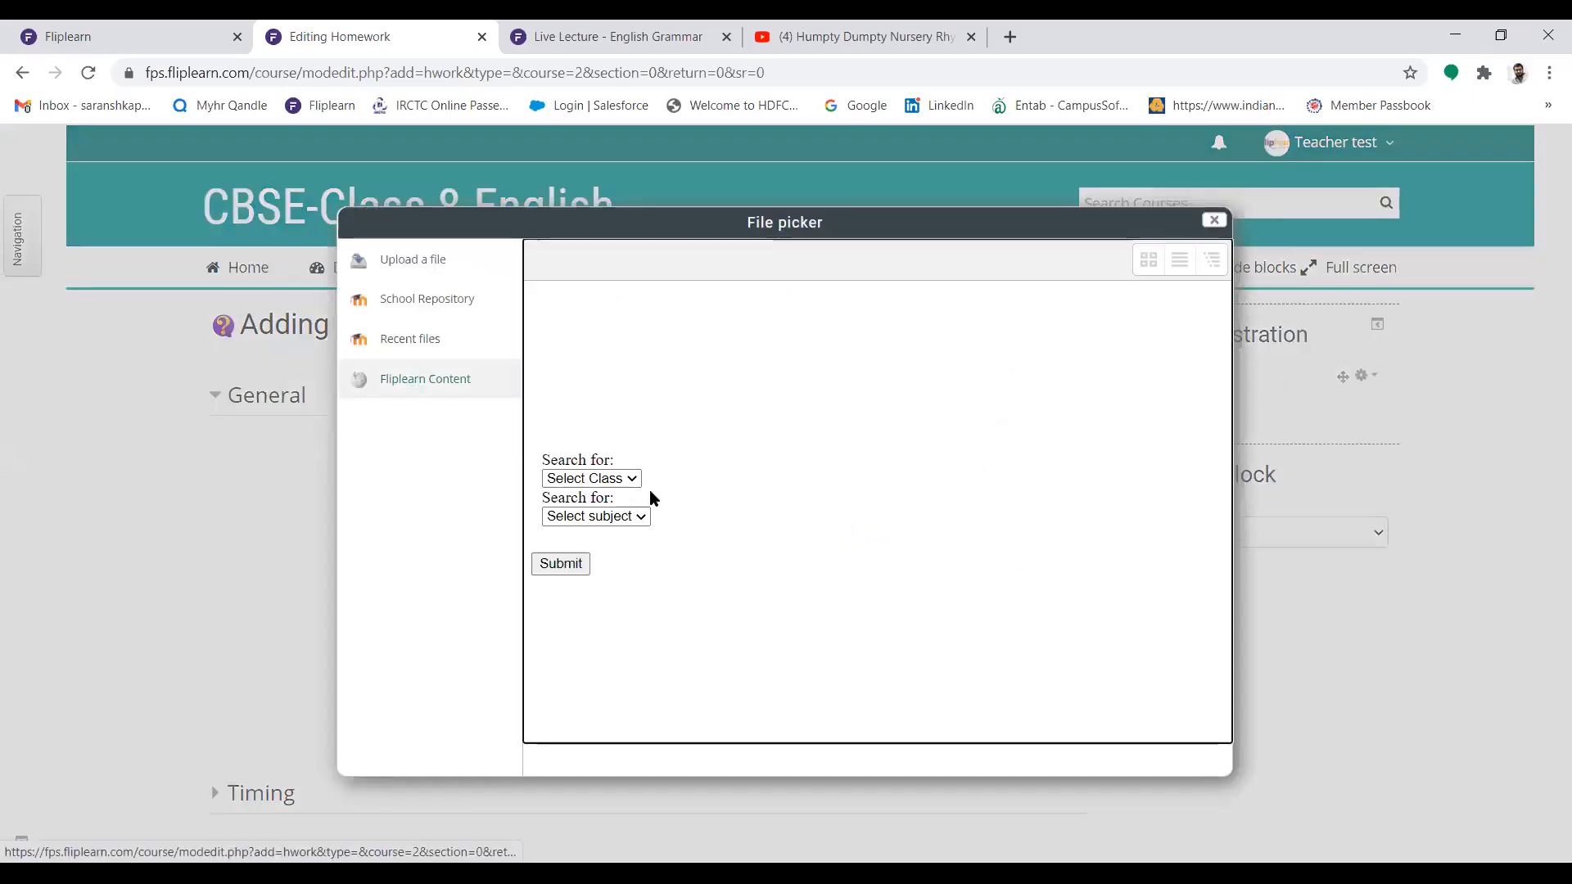
left_click(606, 478)
left_click(597, 671)
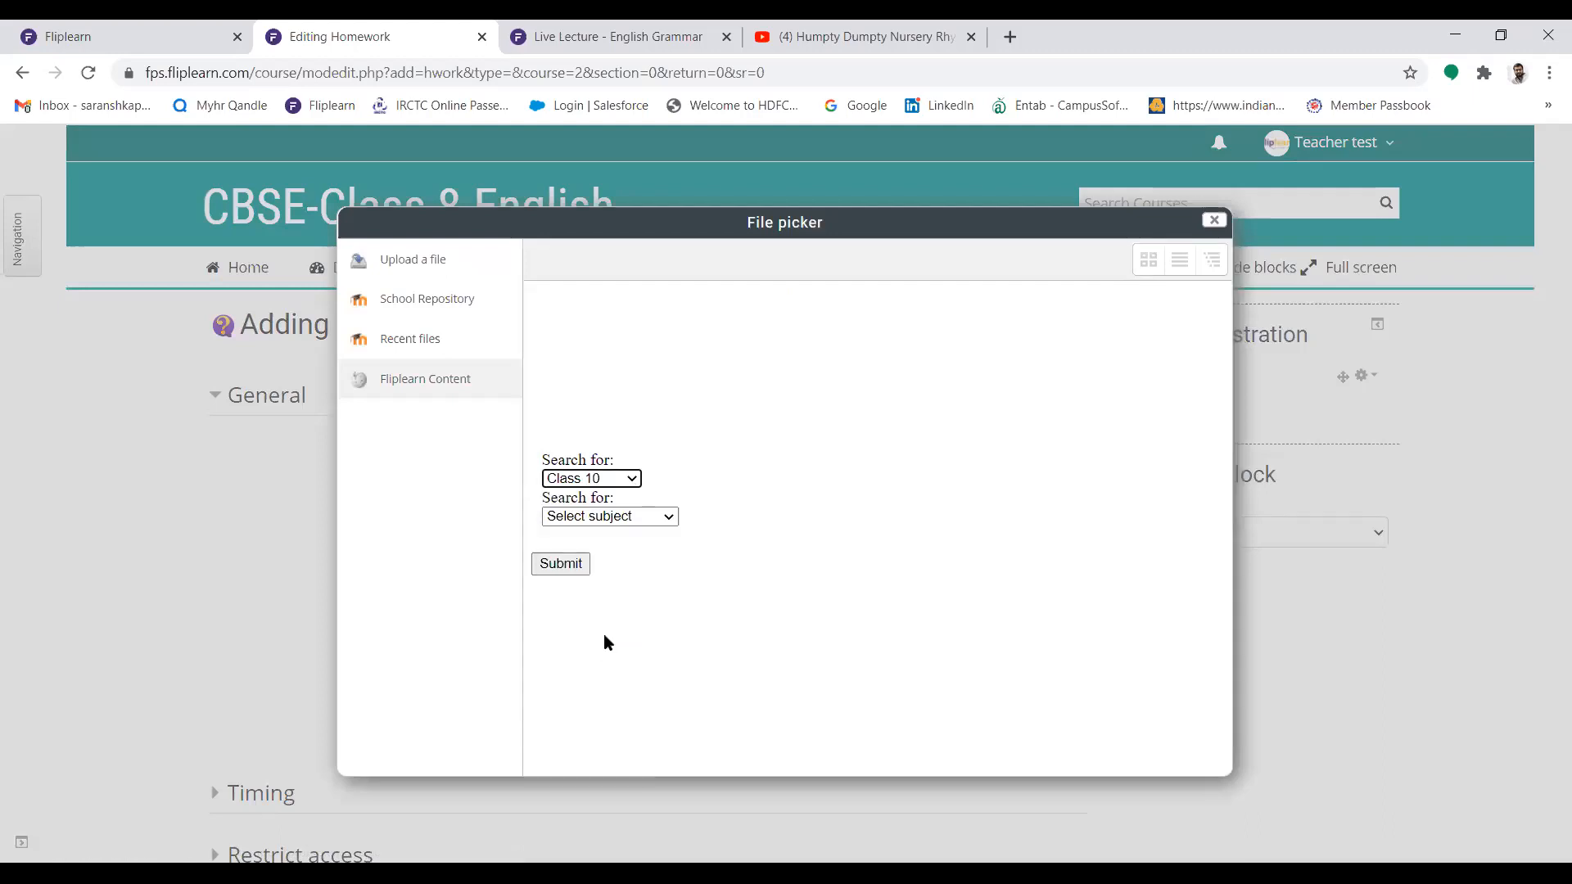
left_click(626, 518)
left_click(605, 608)
left_click(573, 566)
left_click(668, 343)
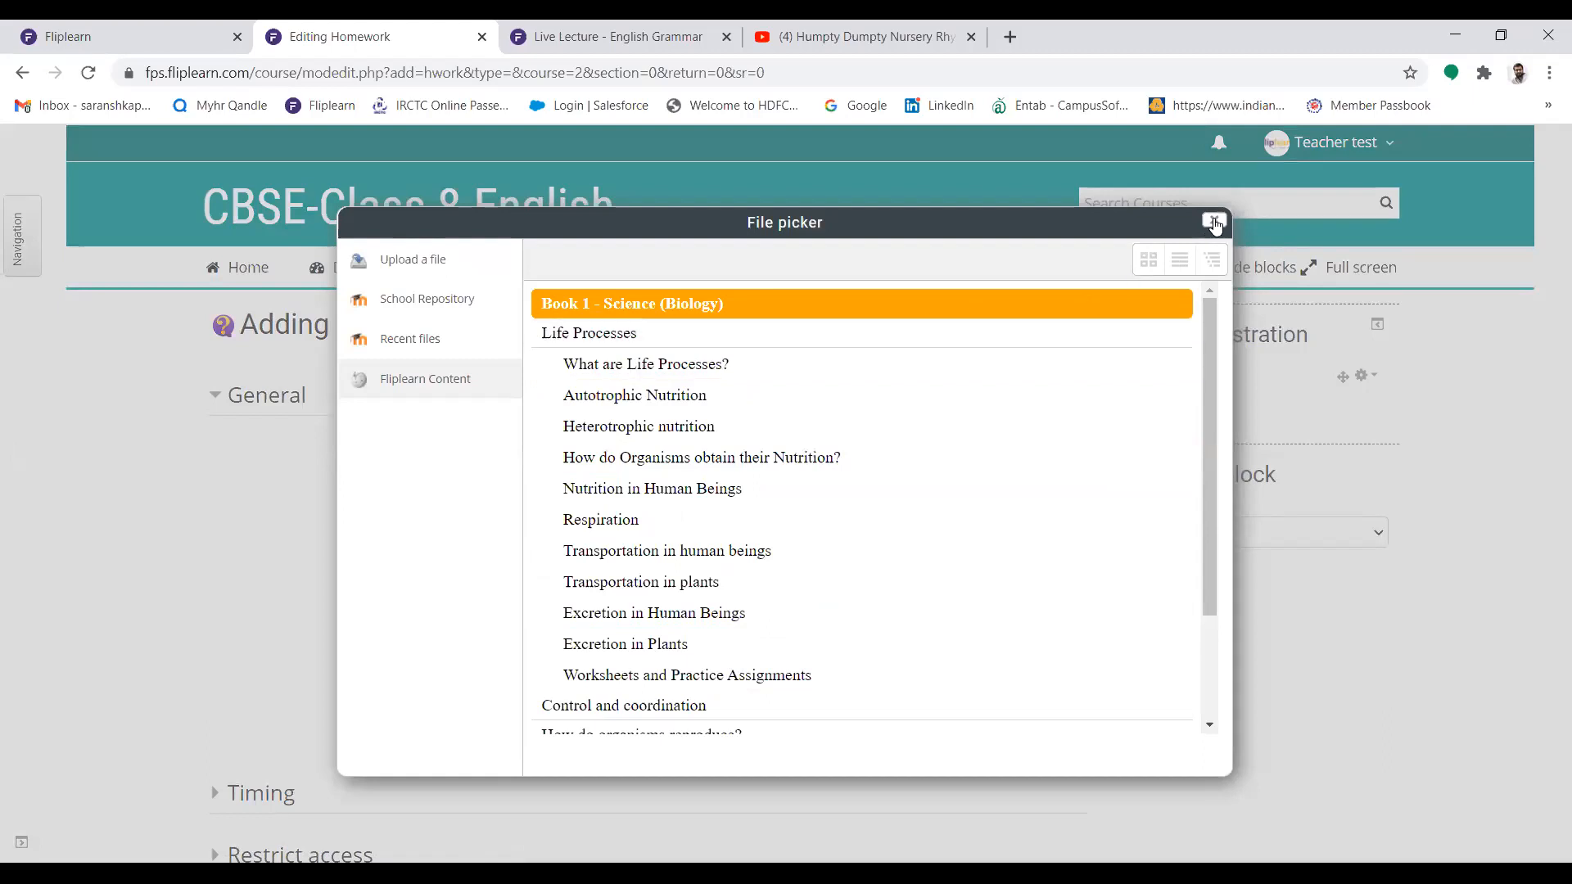
Upload the Logo PNG from the Desktop and insert it in the description with the alternative text "Grammar Homework" and auto size
left_click(416, 270)
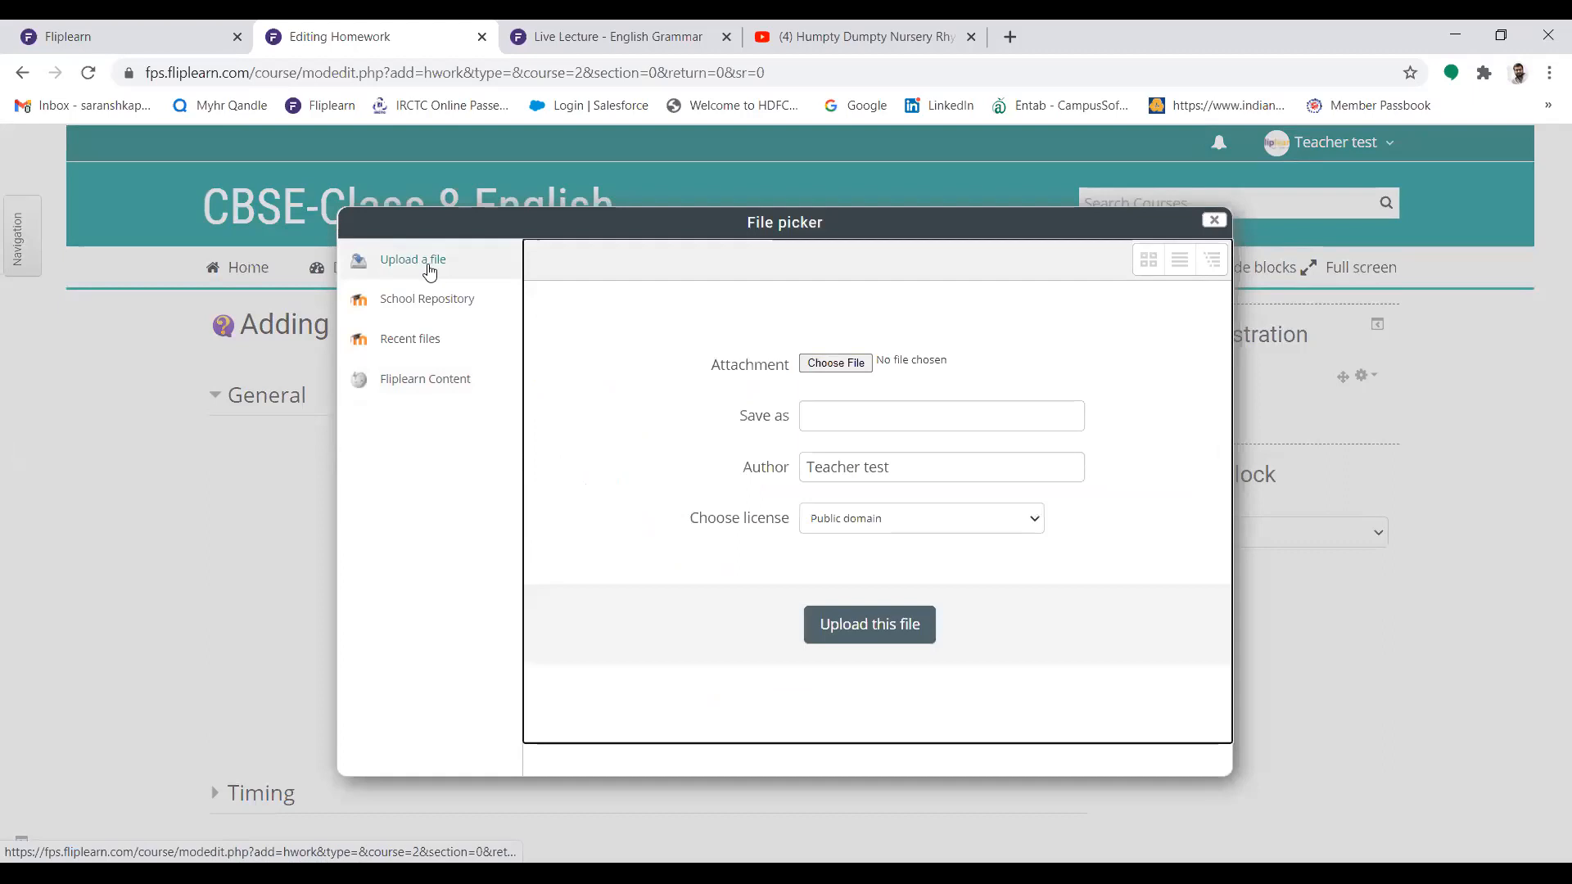
left_click(835, 362)
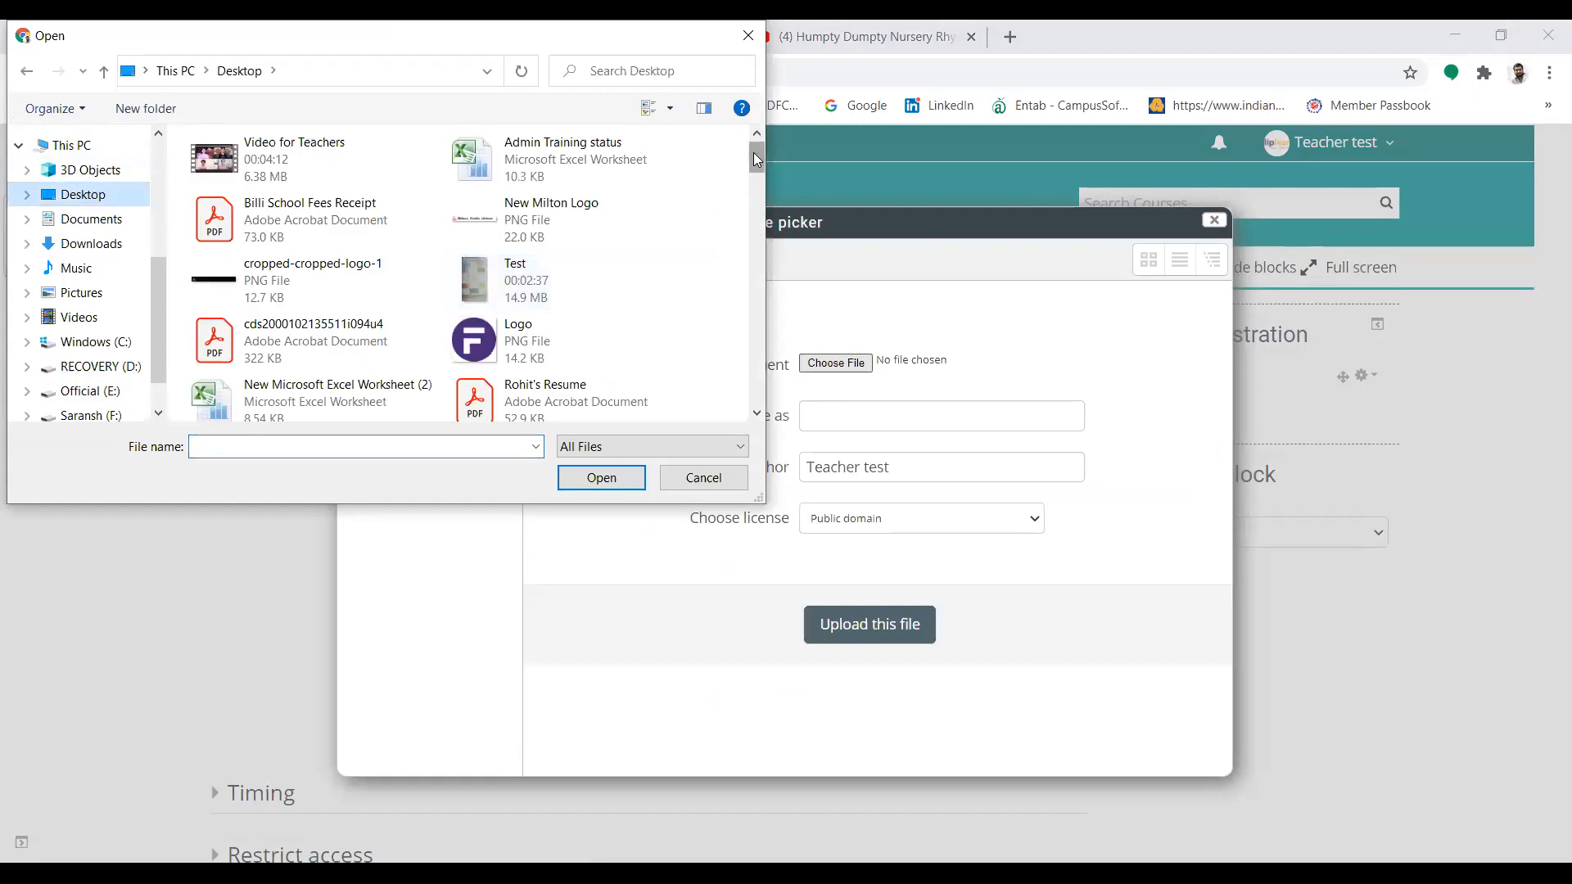
left_click_drag(757, 160, 757, 166)
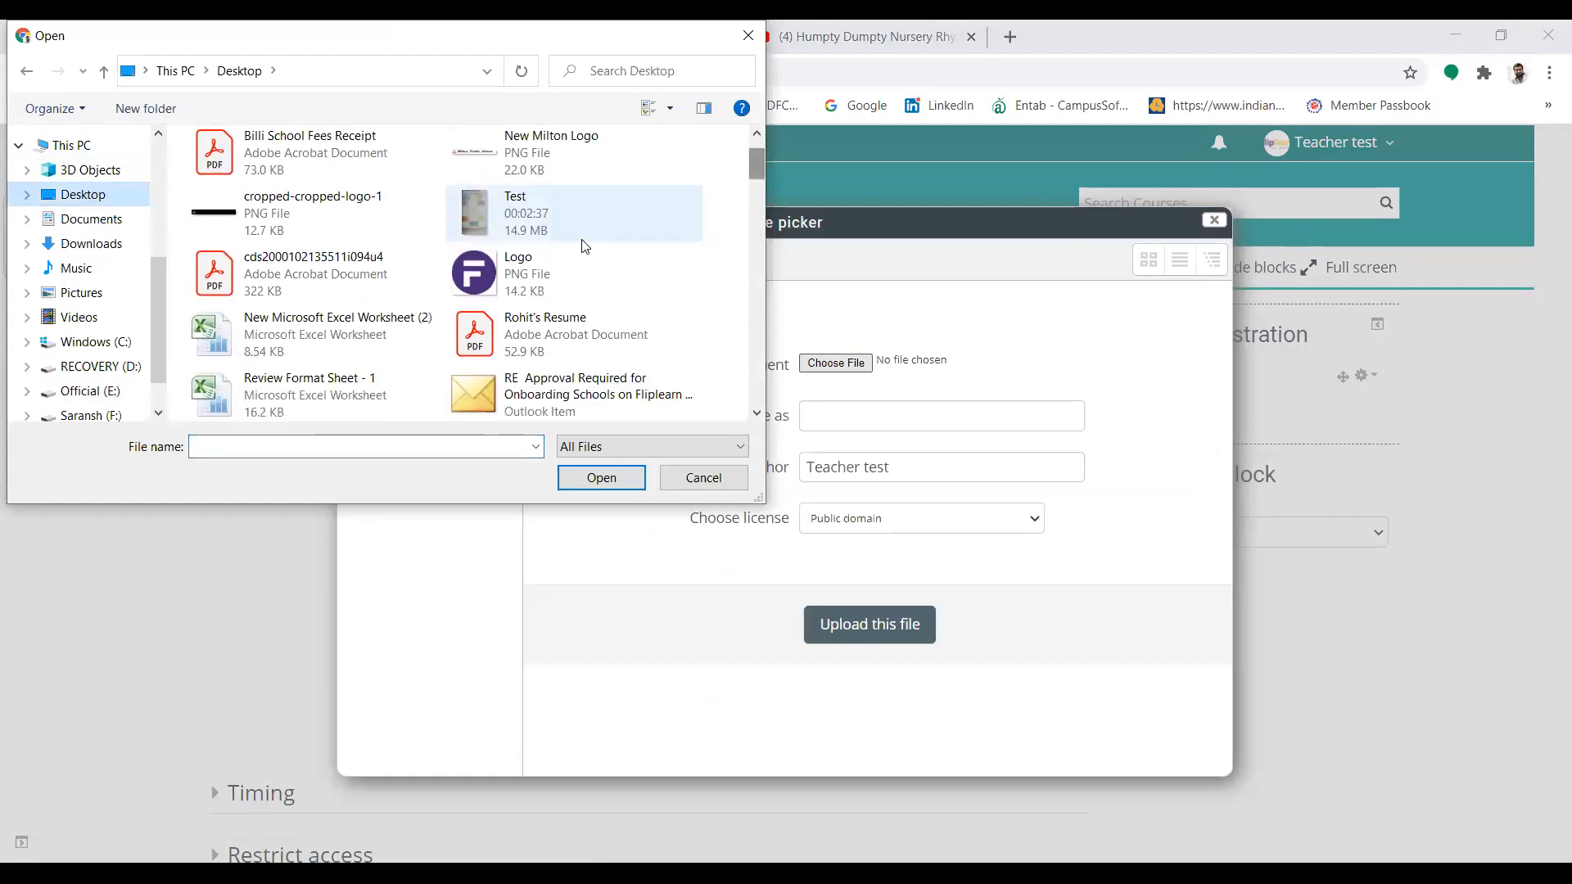
left_click(573, 270)
left_click(600, 478)
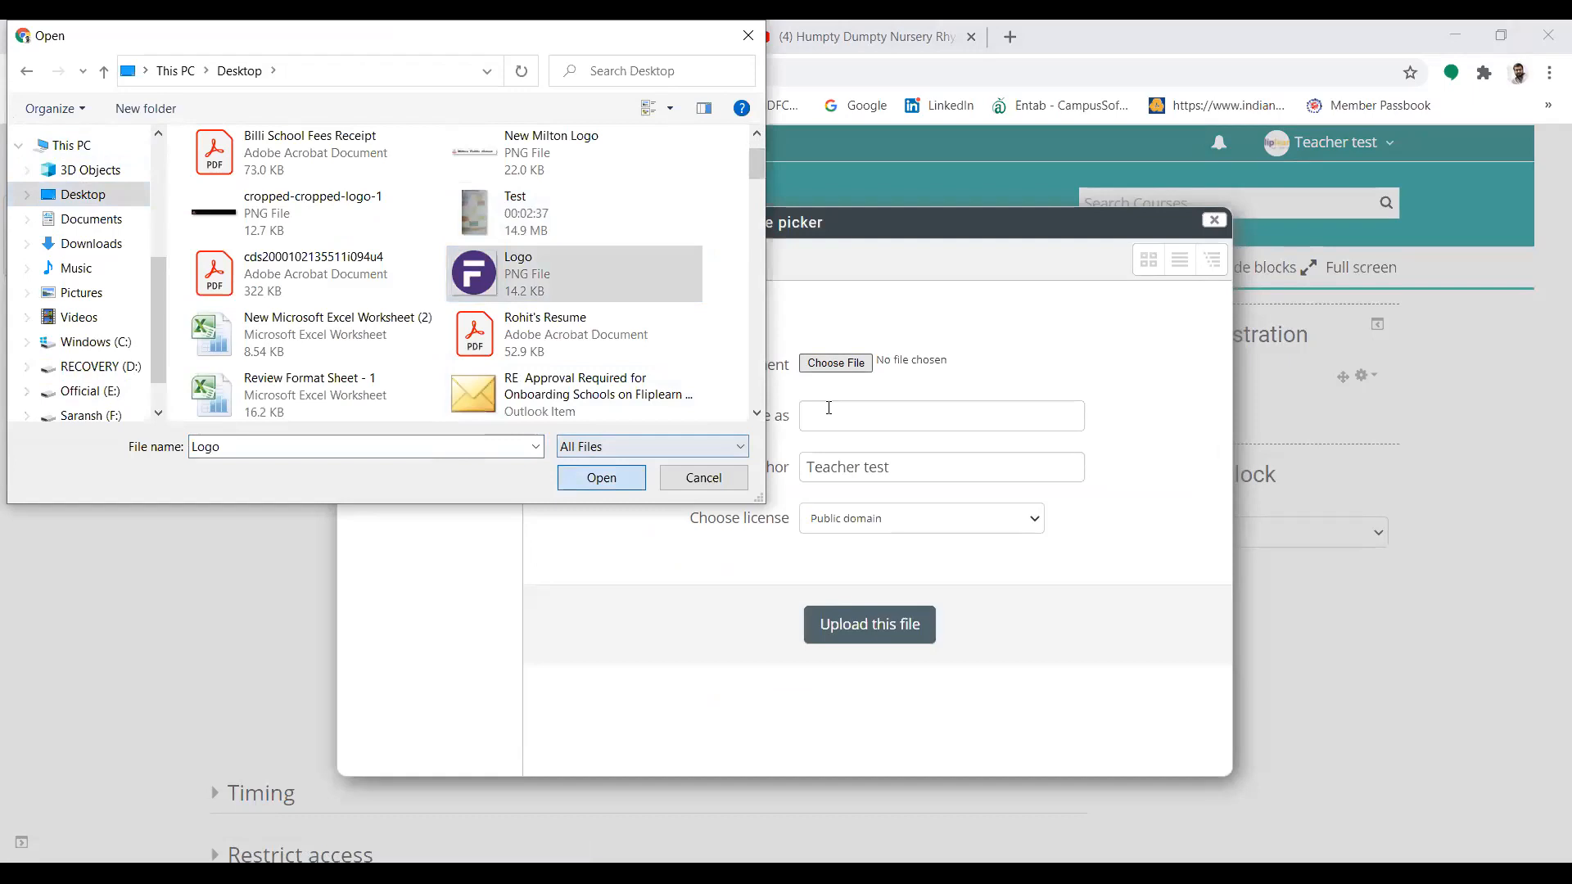
left_click(882, 633)
left_click(750, 353)
left_click(750, 393)
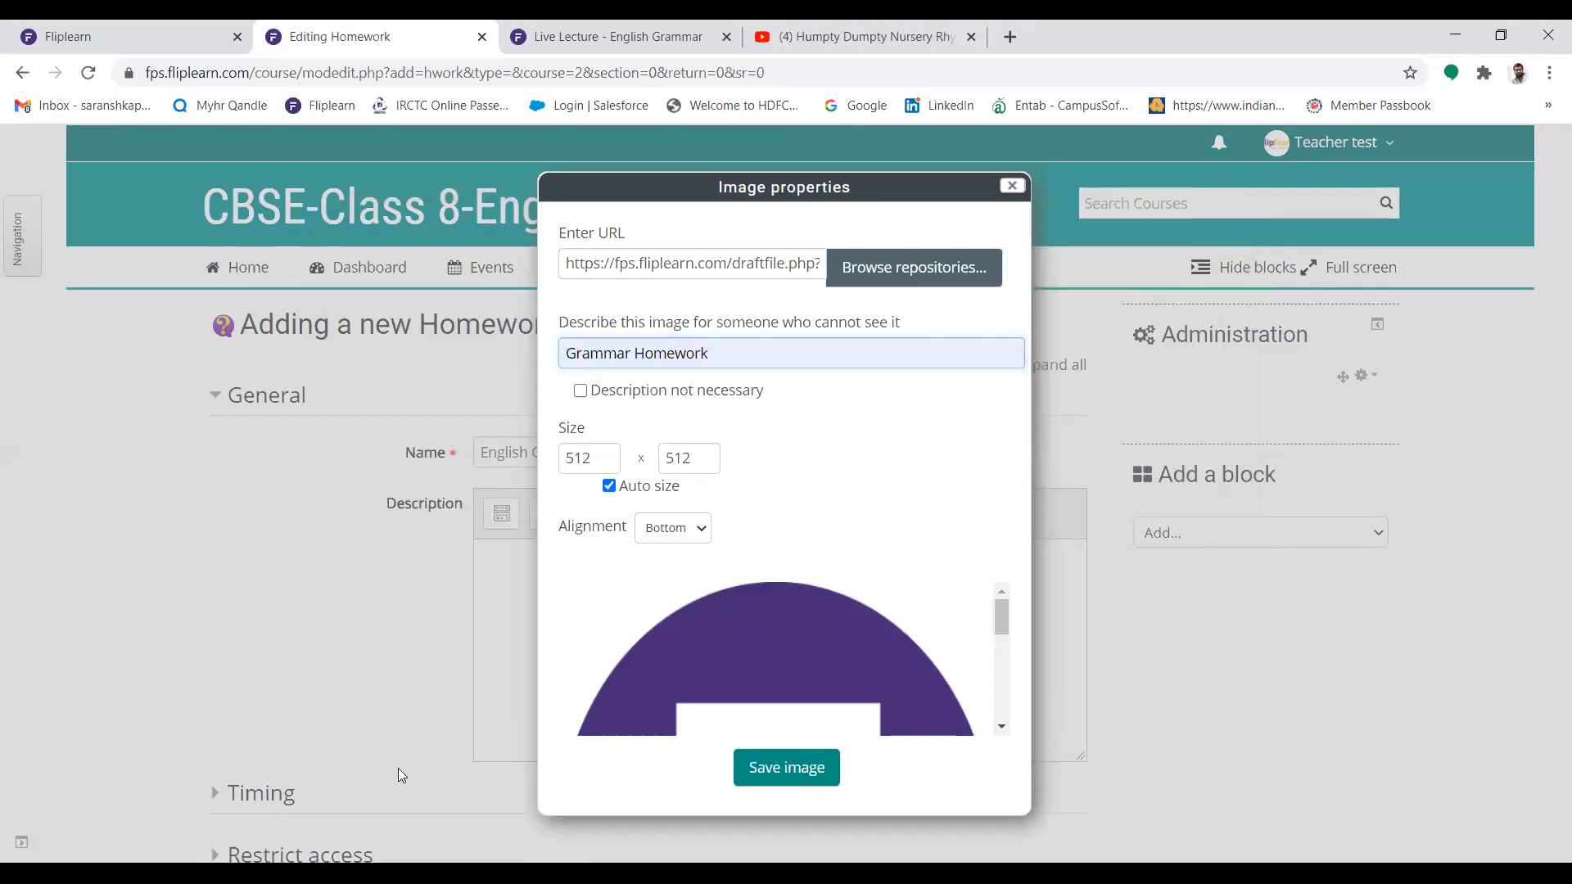
left_click(787, 767)
Remove the inserted logo image from the homework description
left_click_drag(1081, 591, 1076, 694)
left_click(1030, 720)
key("BackSpace")
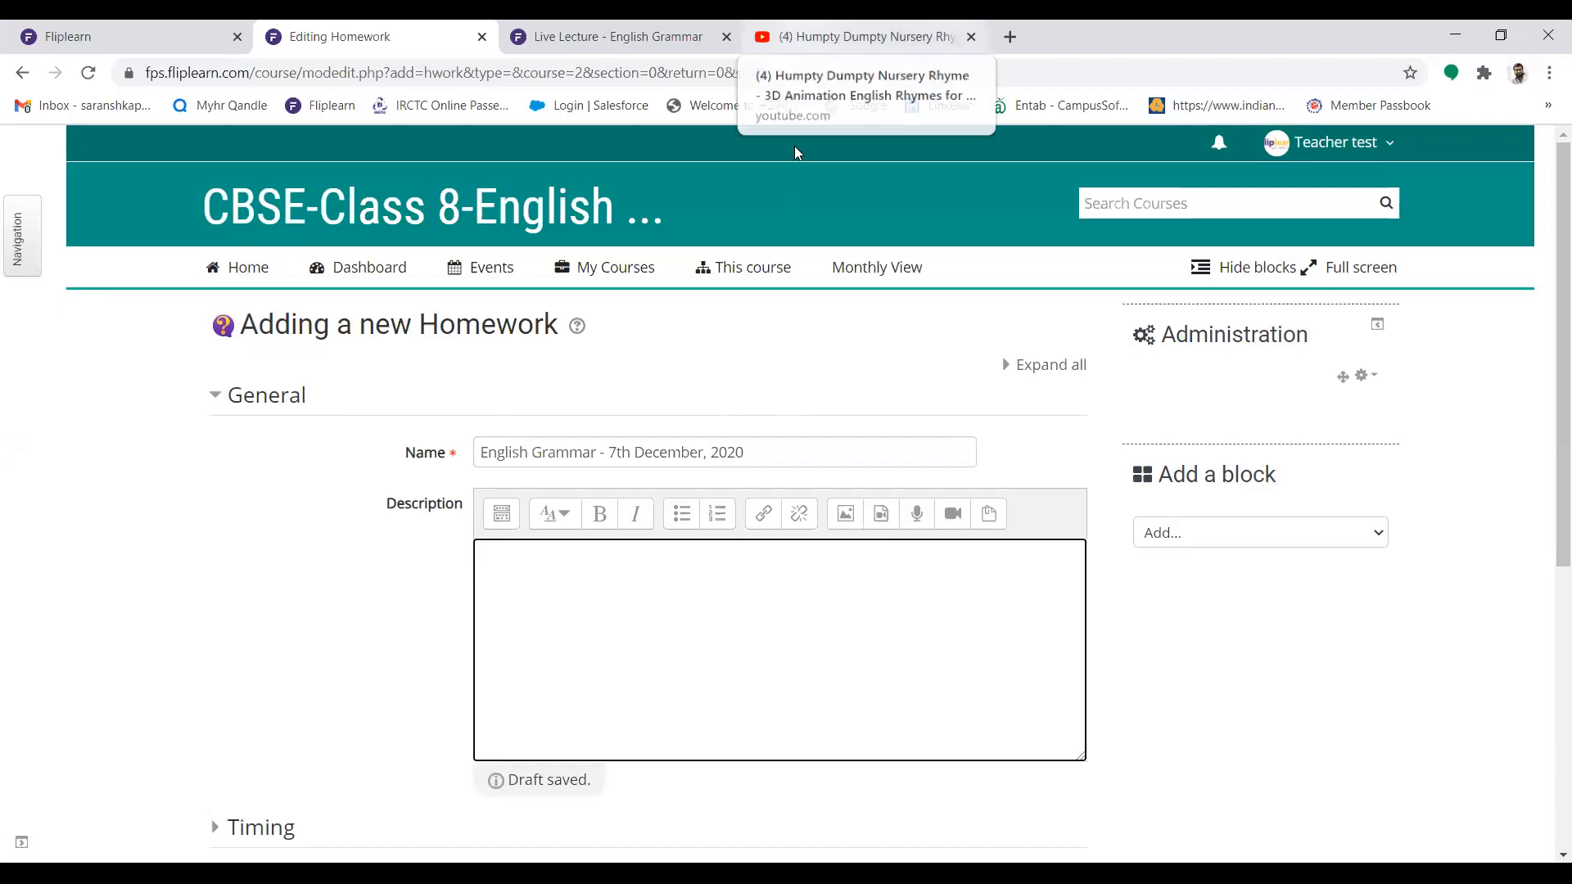
Copy the address of the open YouTube Humpty Dumpty video and insert it as a link in the homework description
left_click(860, 36)
left_click(491, 71)
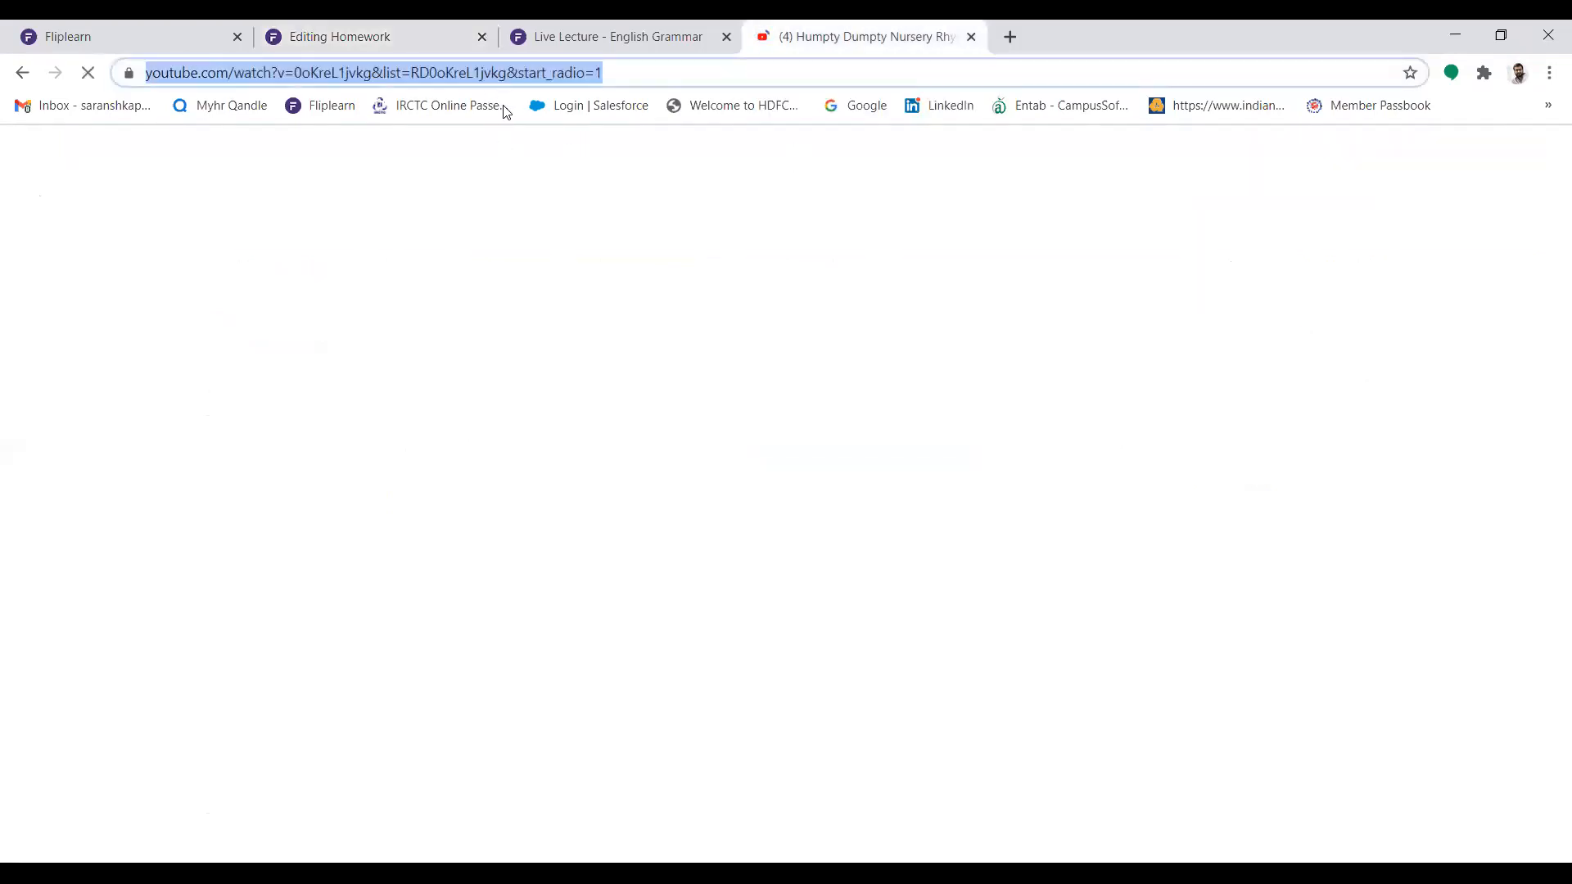
left_click(571, 26)
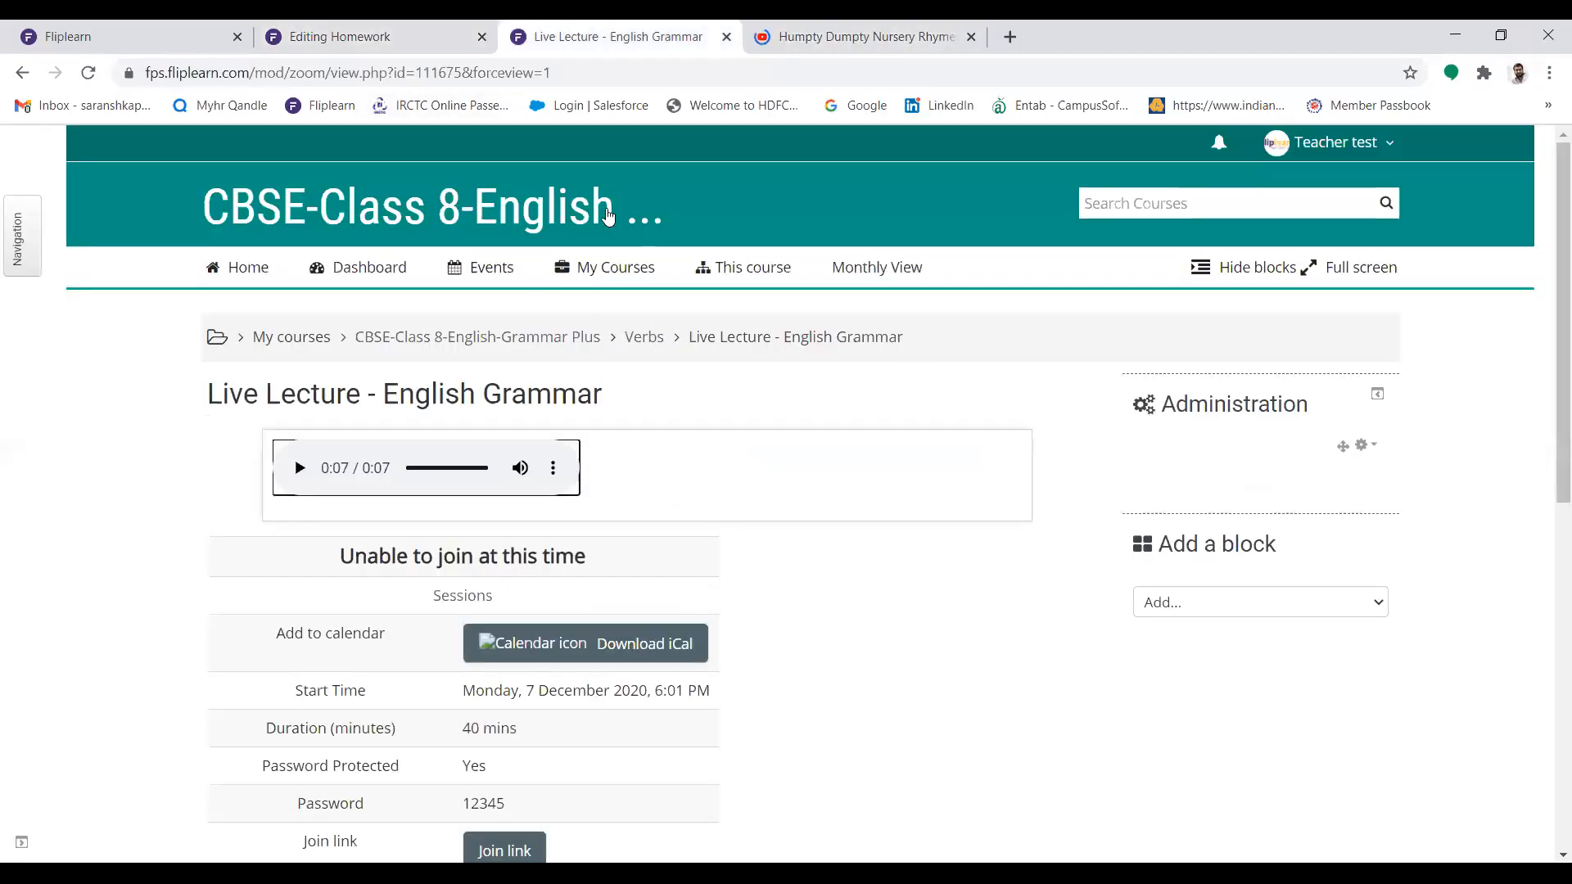
key("ctrl+shift+Tab")
left_click(762, 513)
key("ctrl+v")
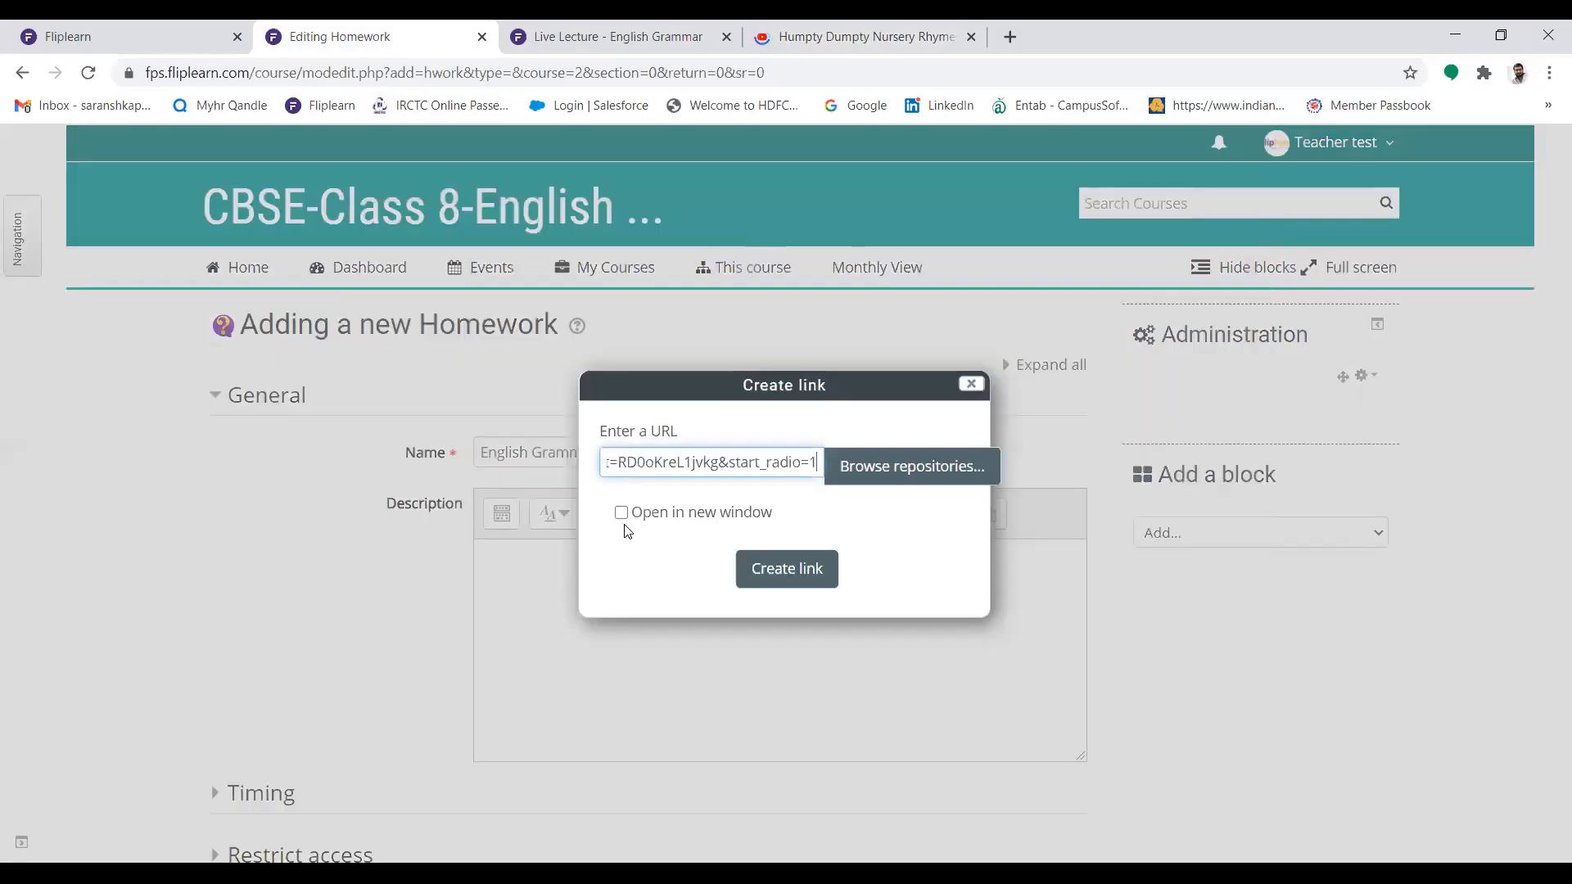
left_click(788, 571)
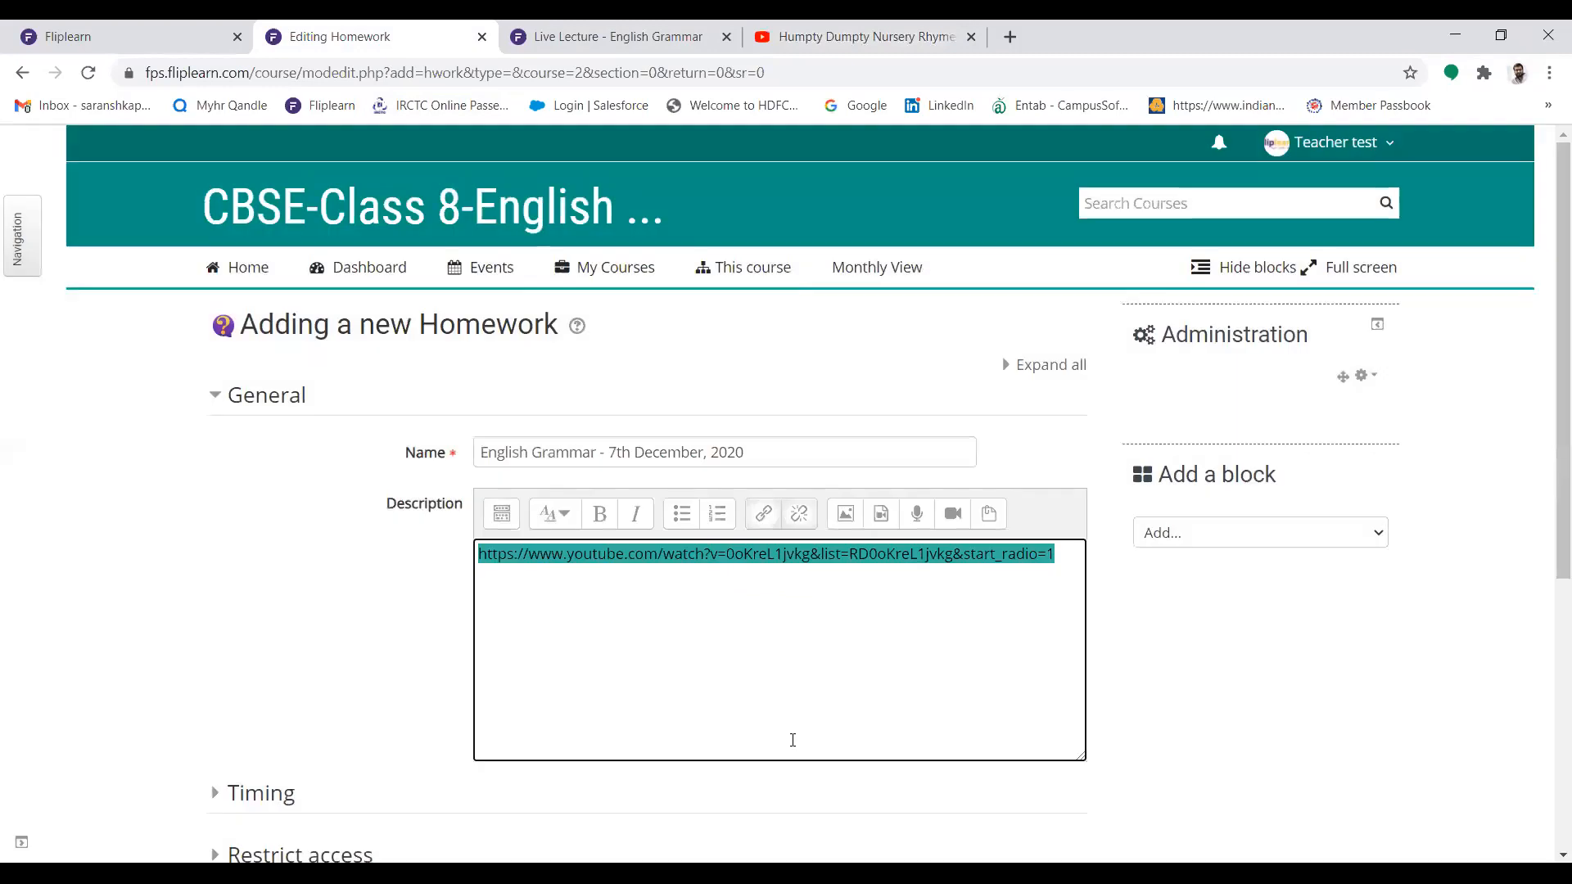
left_click(1332, 598)
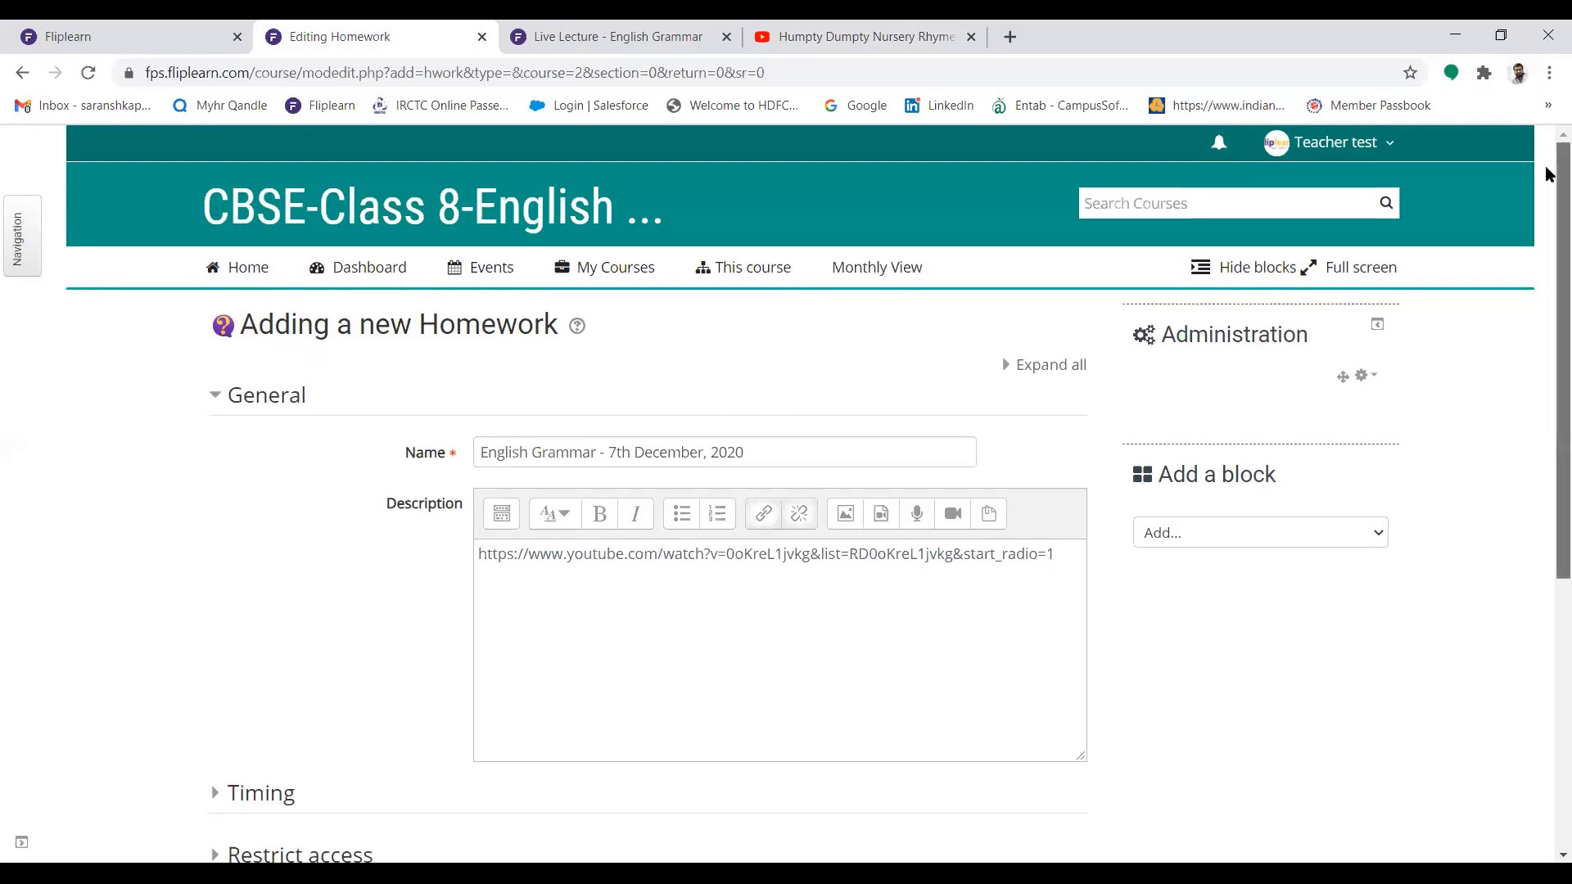
Enable the homework's open and close dates, set the closing day to 8 December 2020, and save to continue with adding questions
scroll(1547, 185, "down", 1)
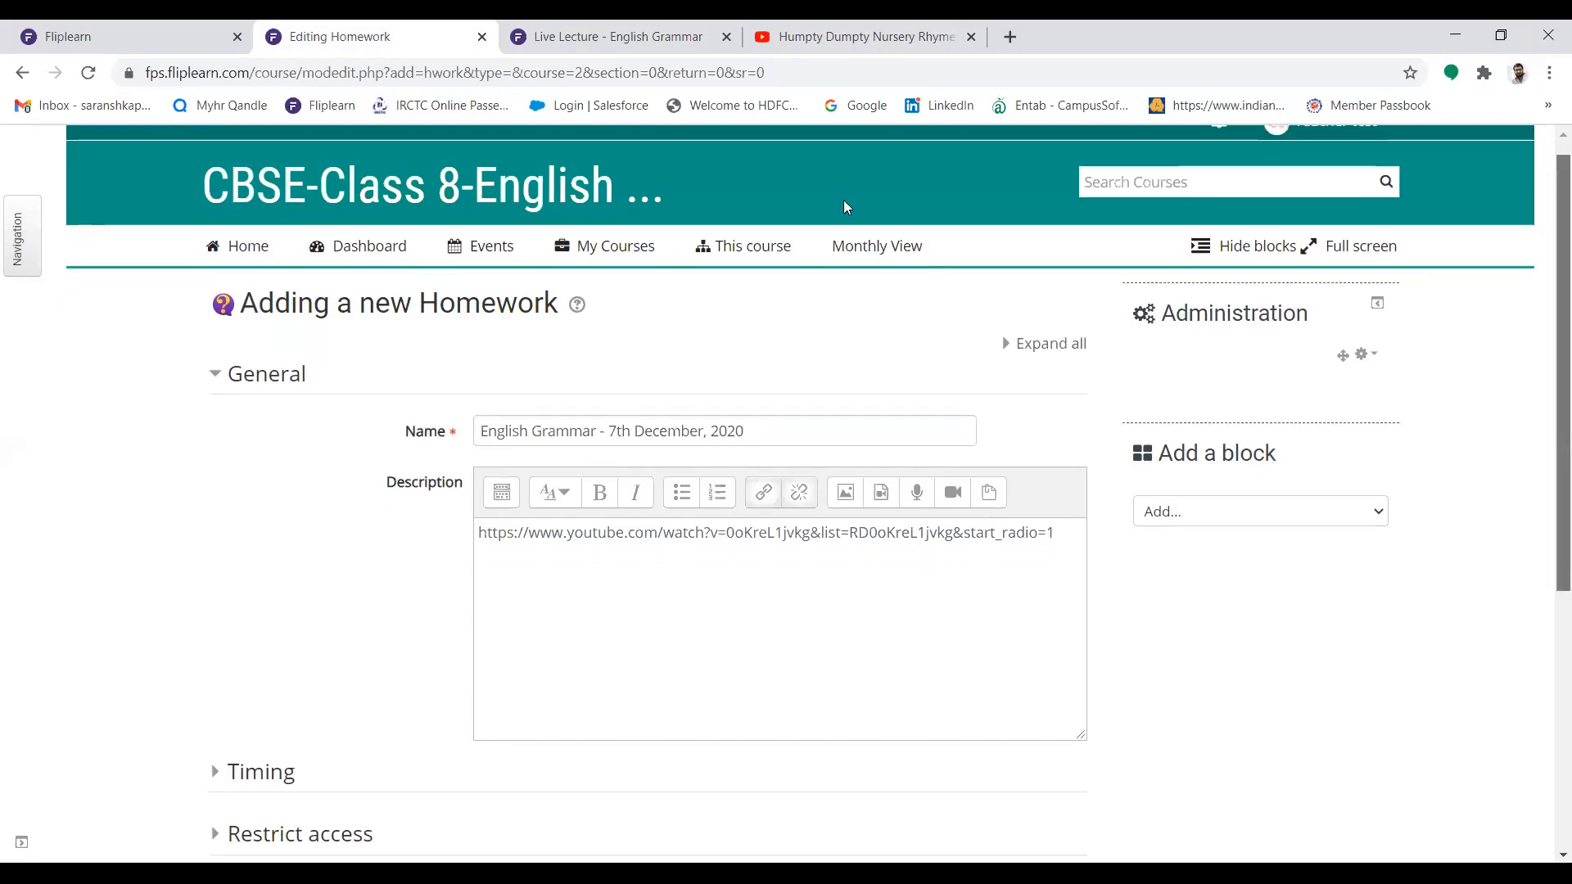
scroll(846, 206, "down", 1)
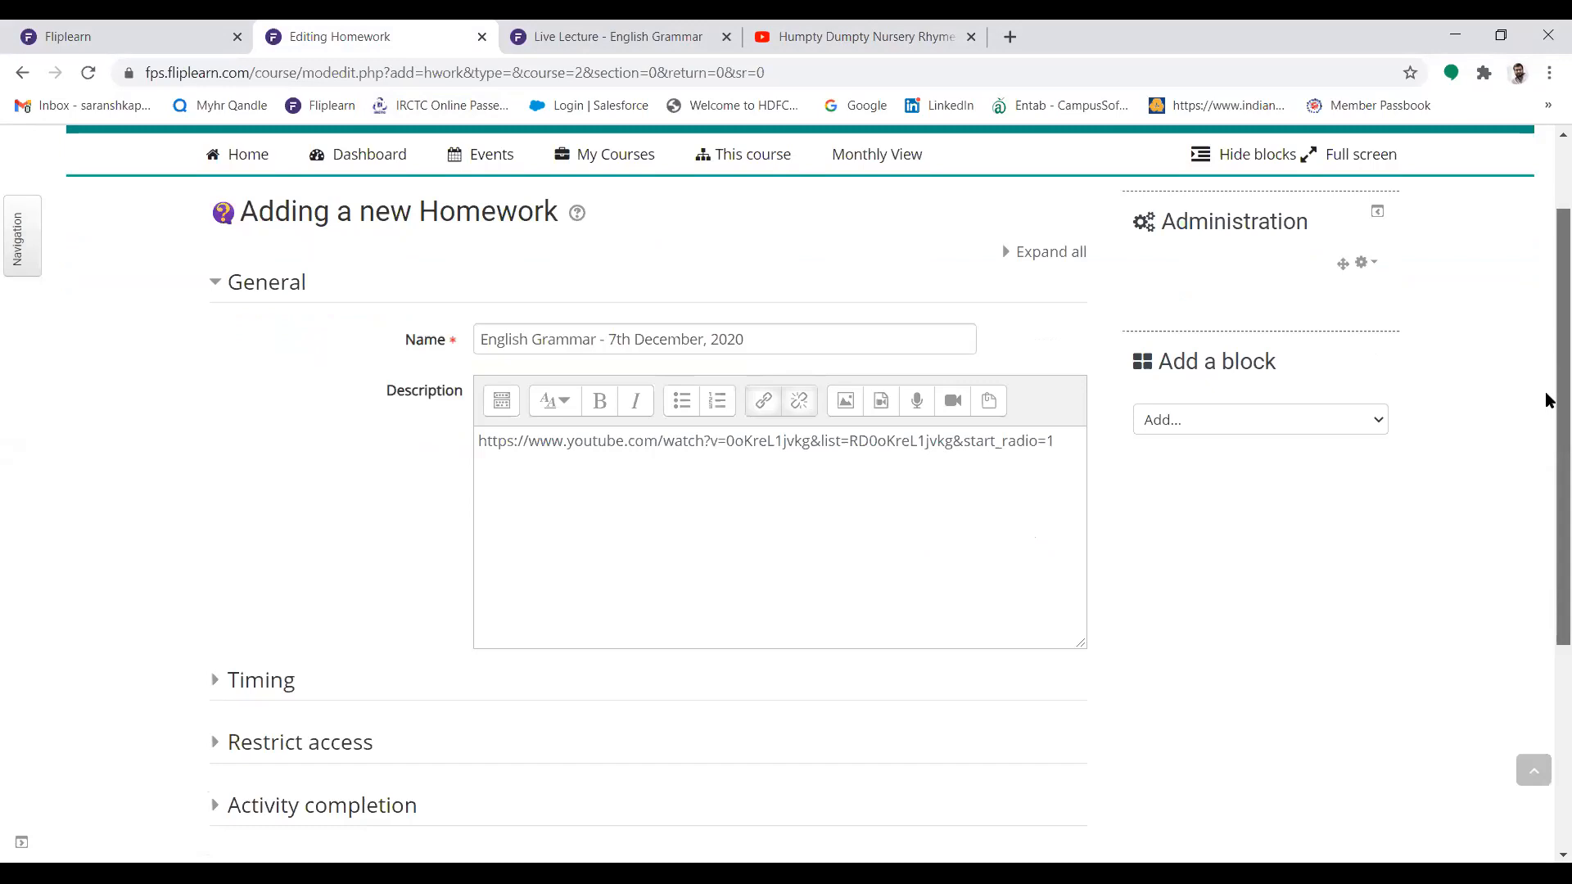
scroll(1545, 392, "down", 1)
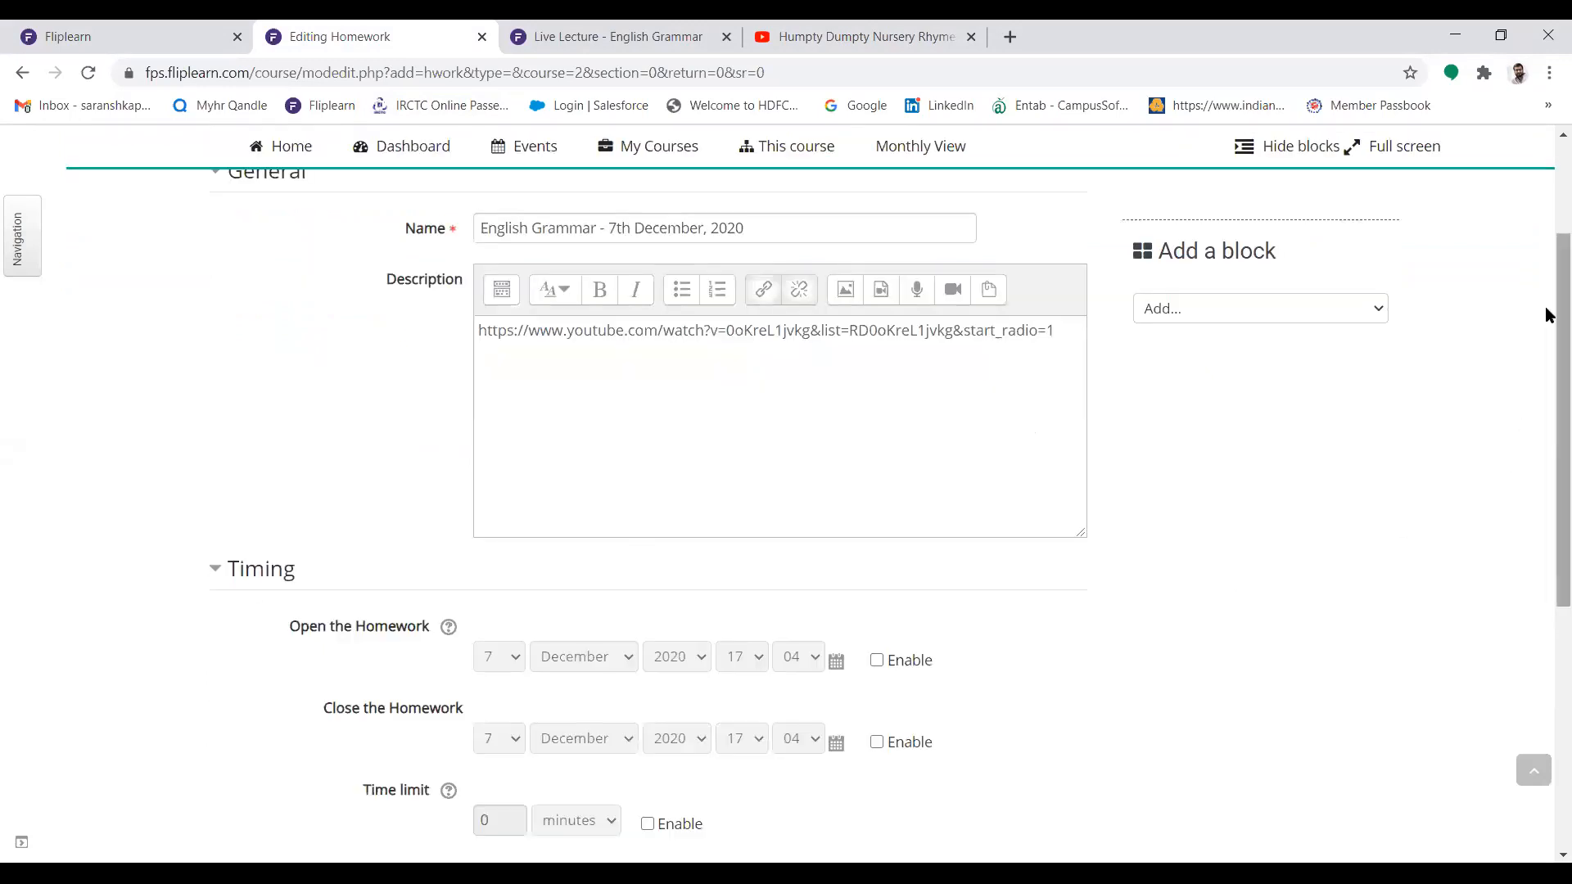
scroll(1545, 306, "down", 1)
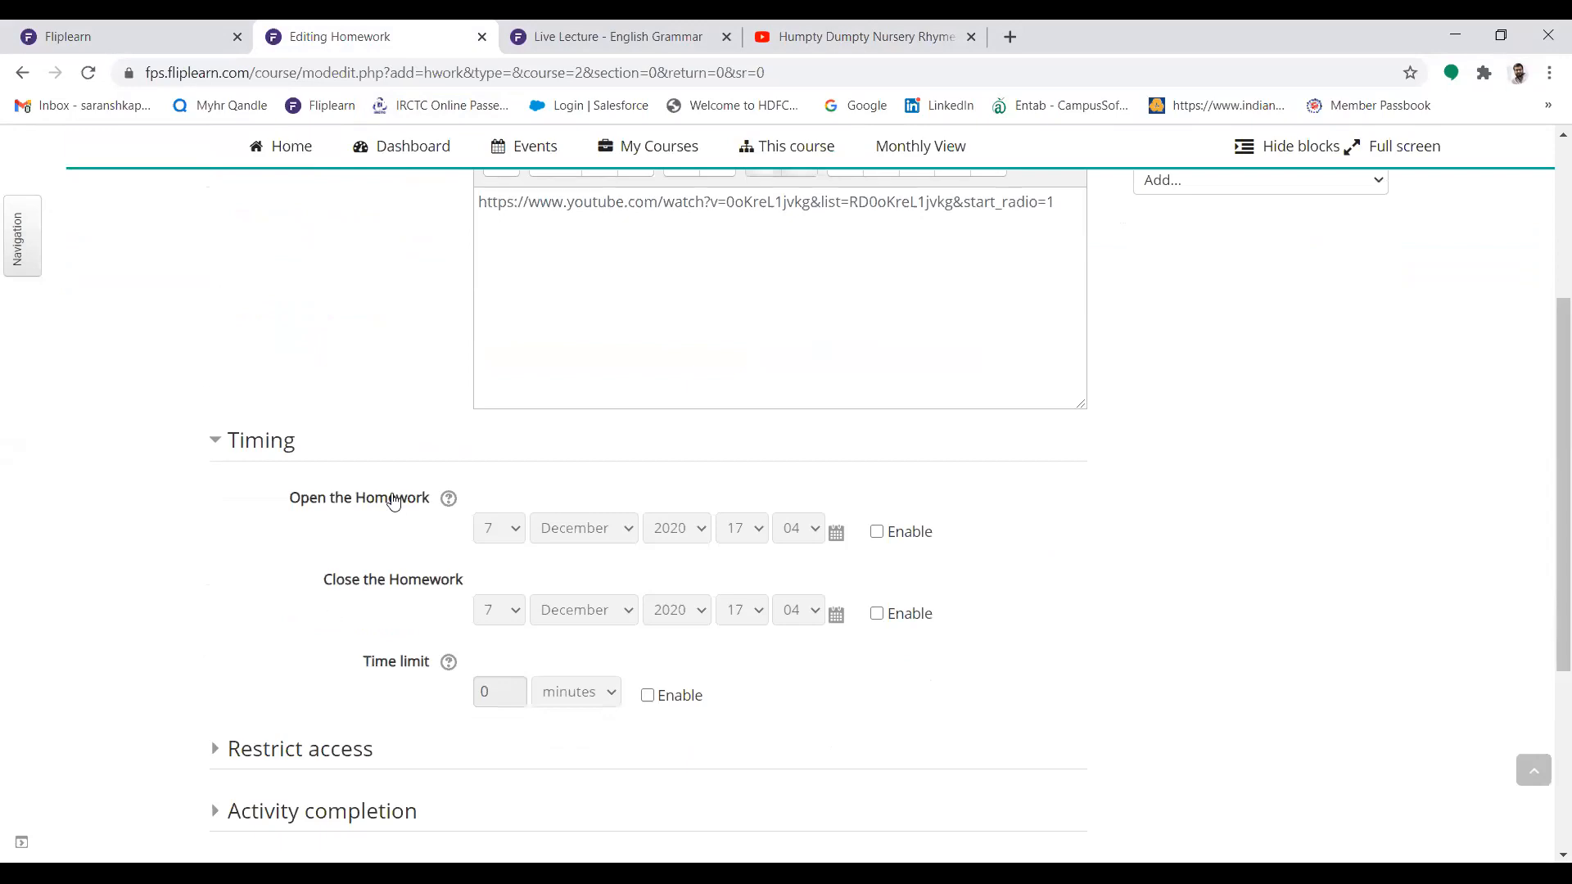
left_click(876, 532)
left_click(877, 613)
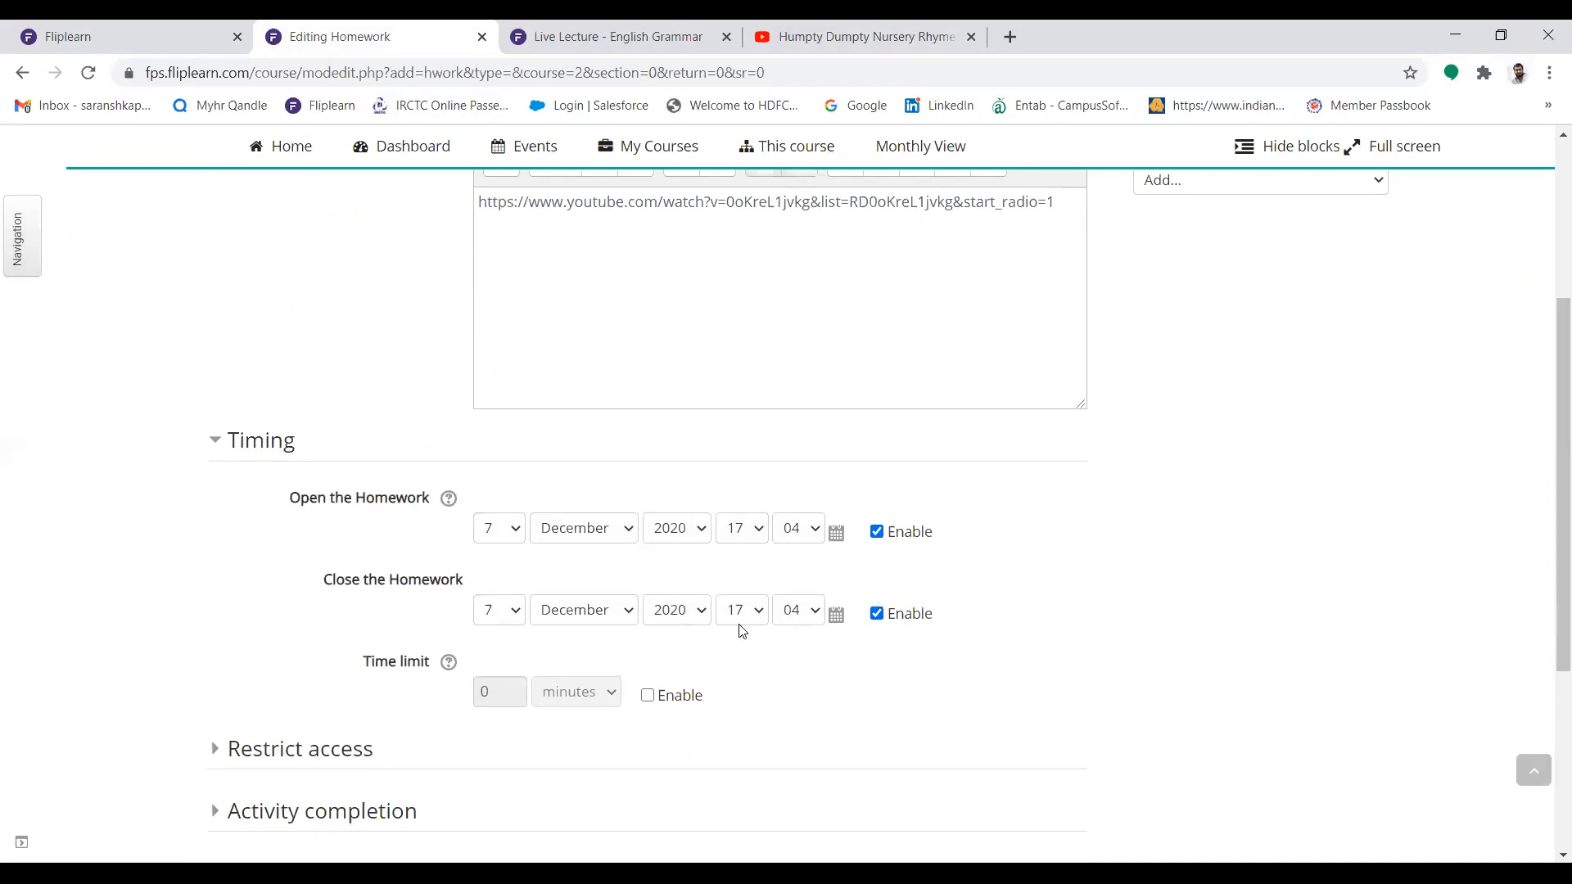
left_click(498, 618)
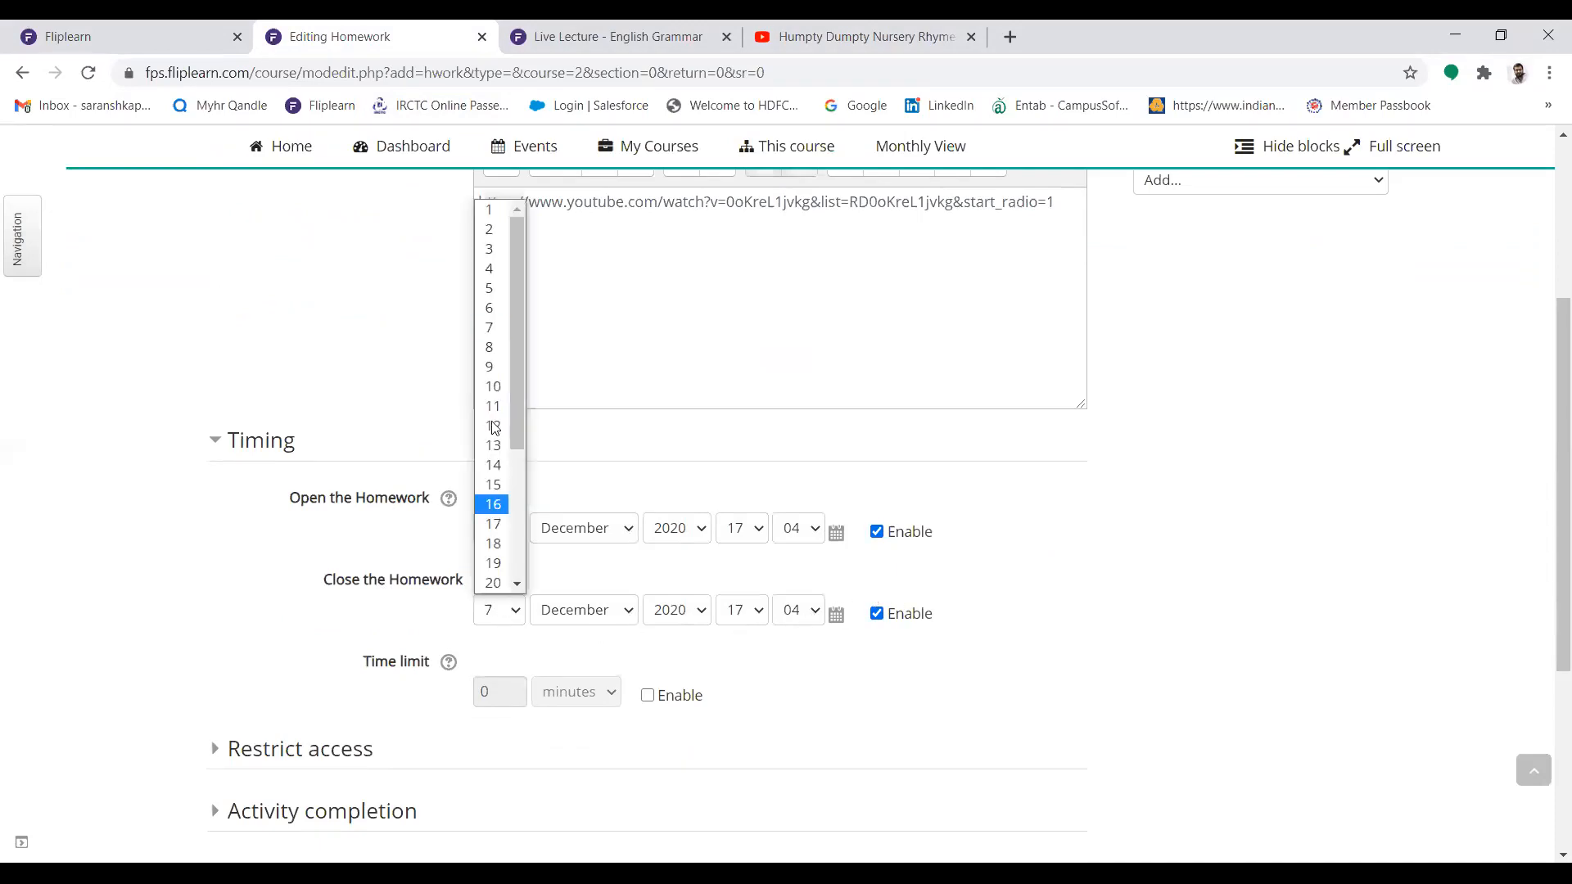
left_click(492, 349)
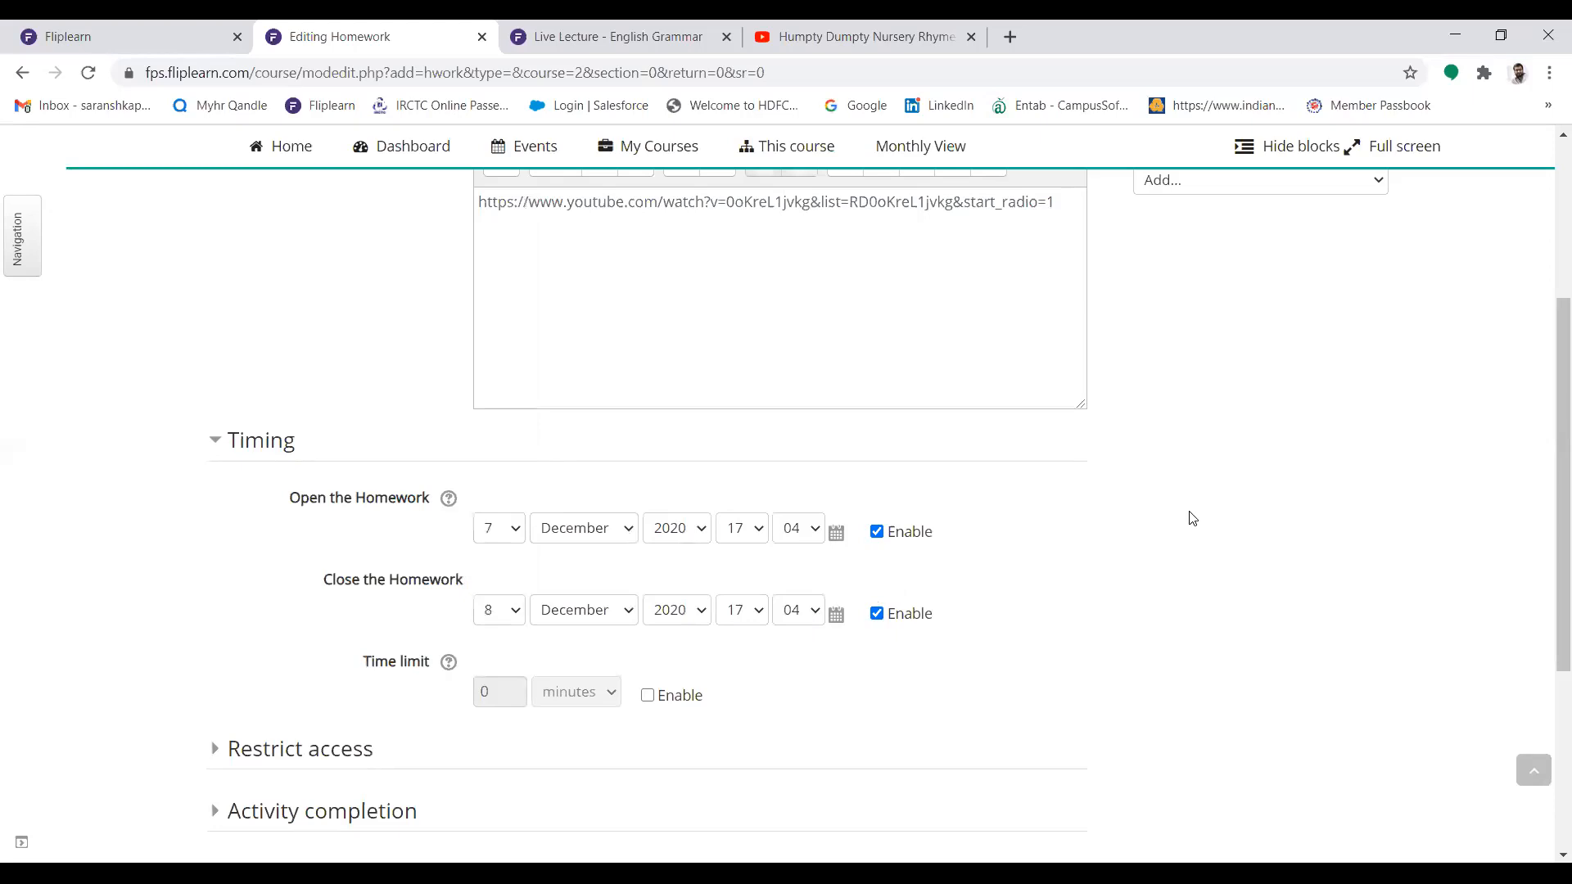
left_click_drag(1547, 361, 1547, 504)
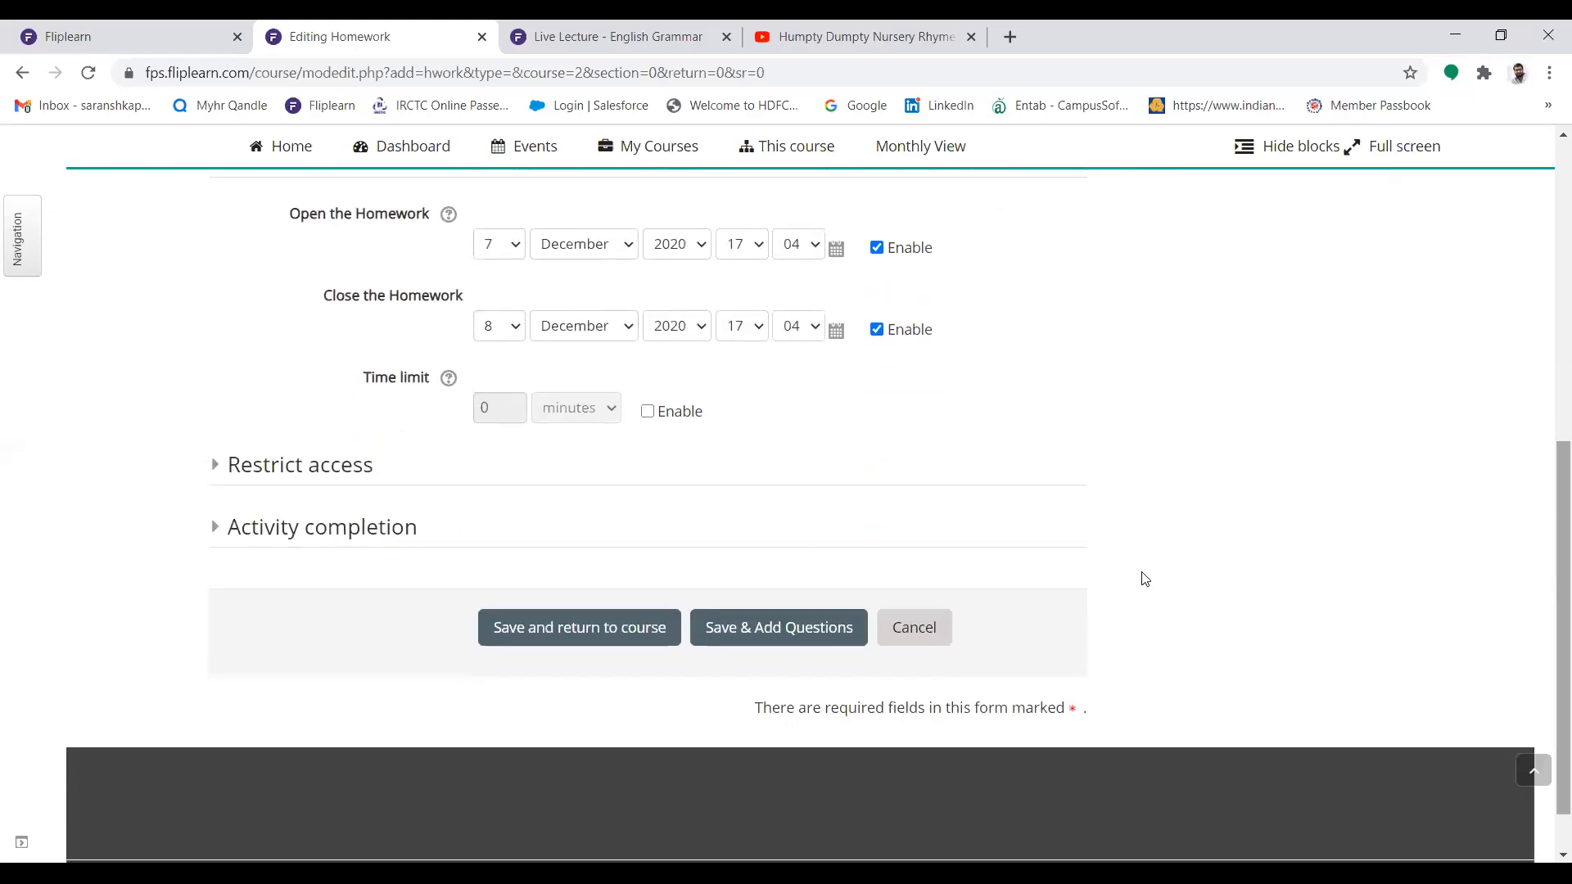
left_click(806, 635)
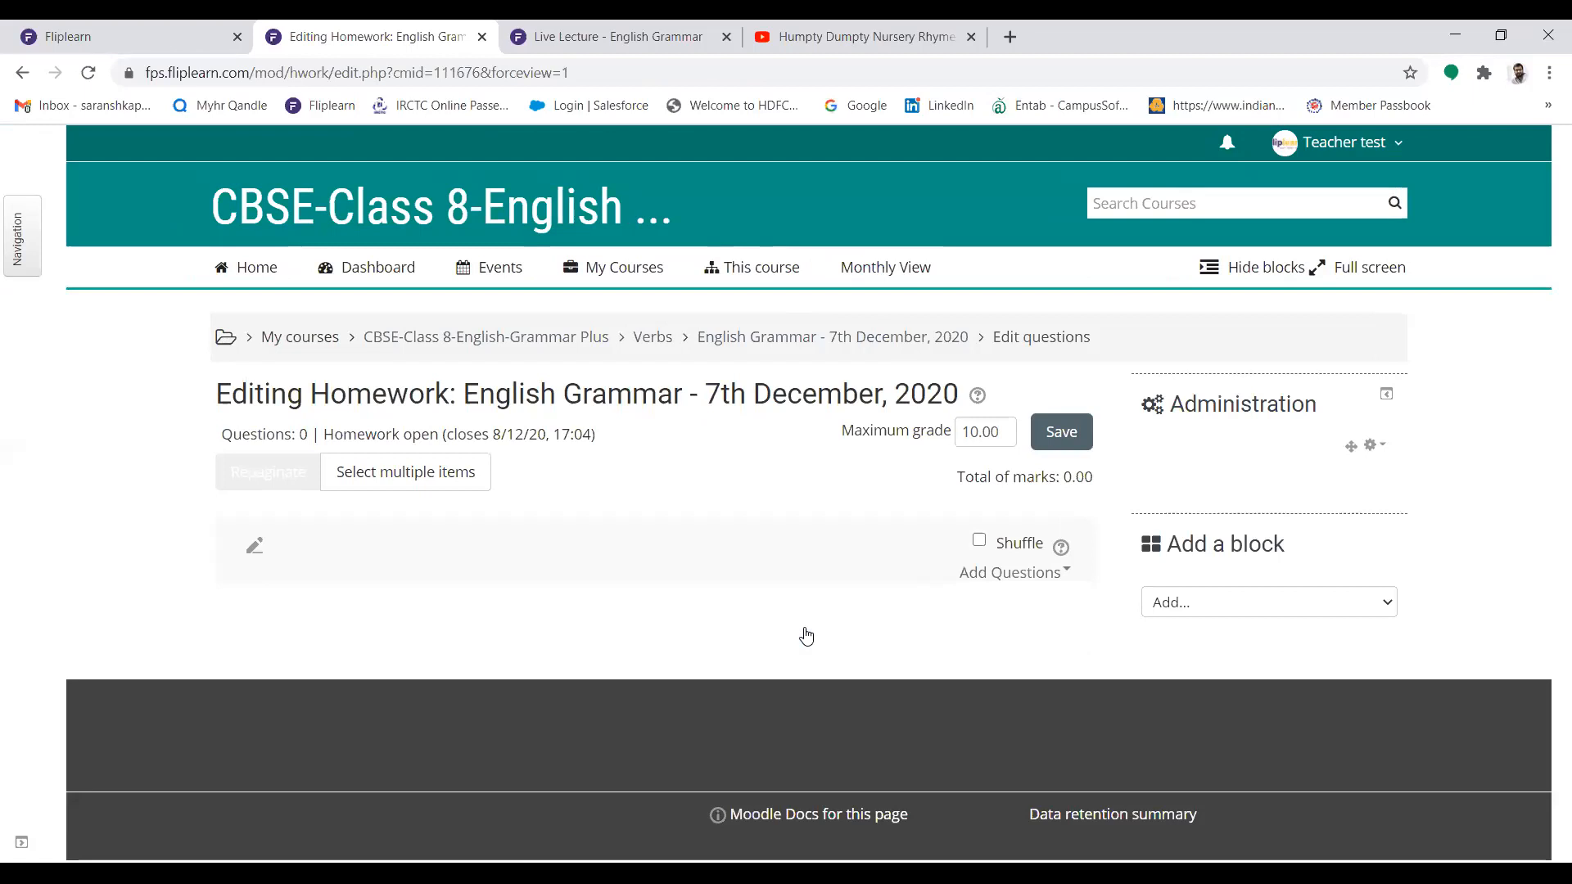
Add a new Essay question to the homework and name it "Essay Type"
left_click(1010, 574)
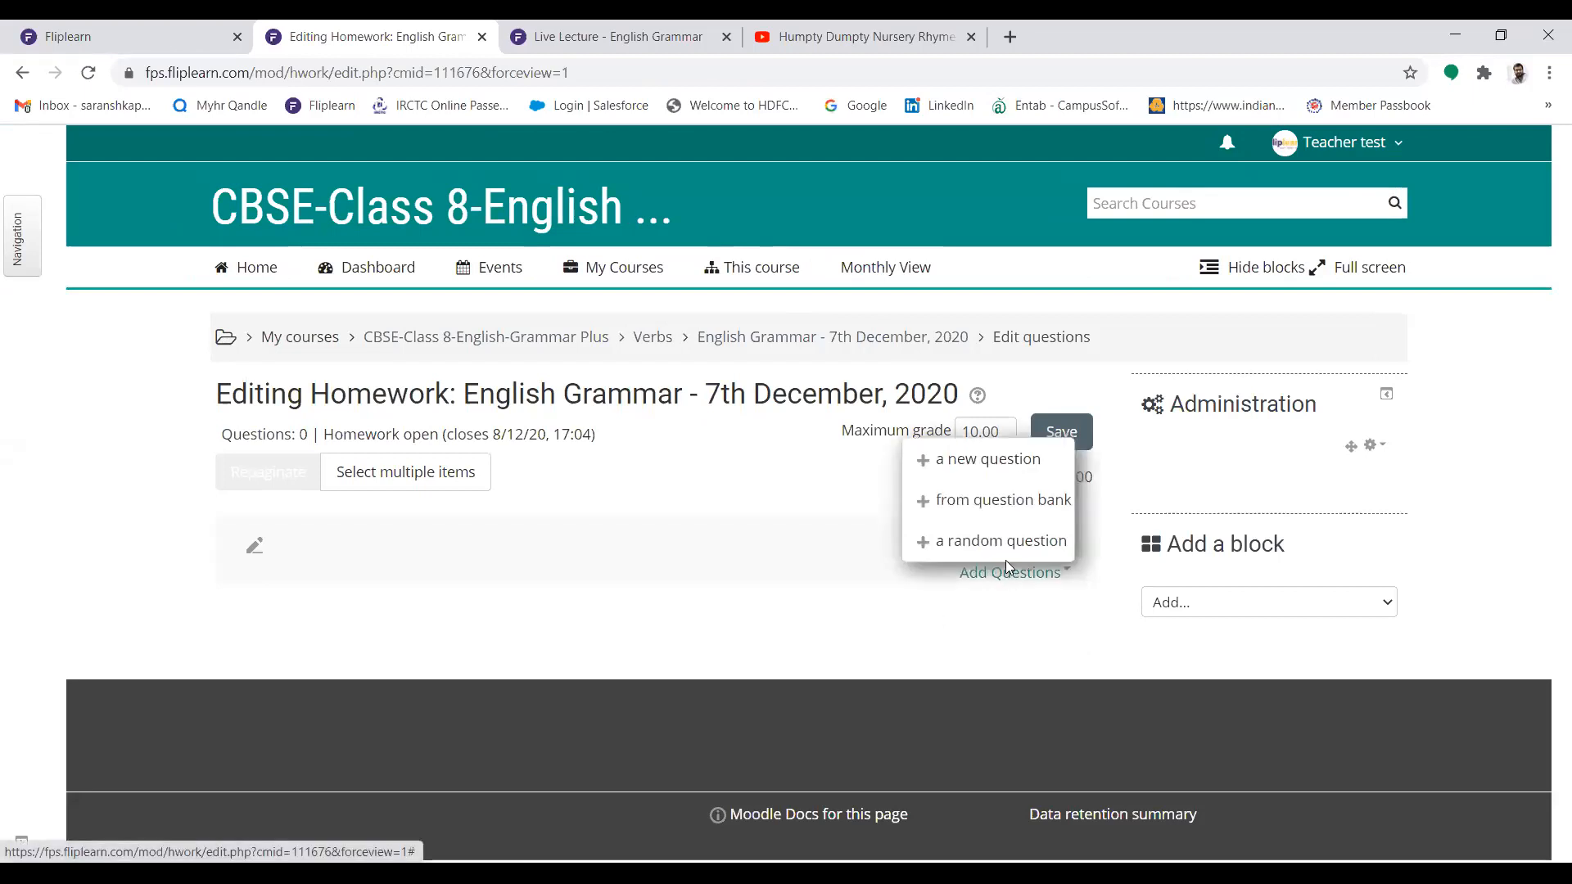
left_click(975, 472)
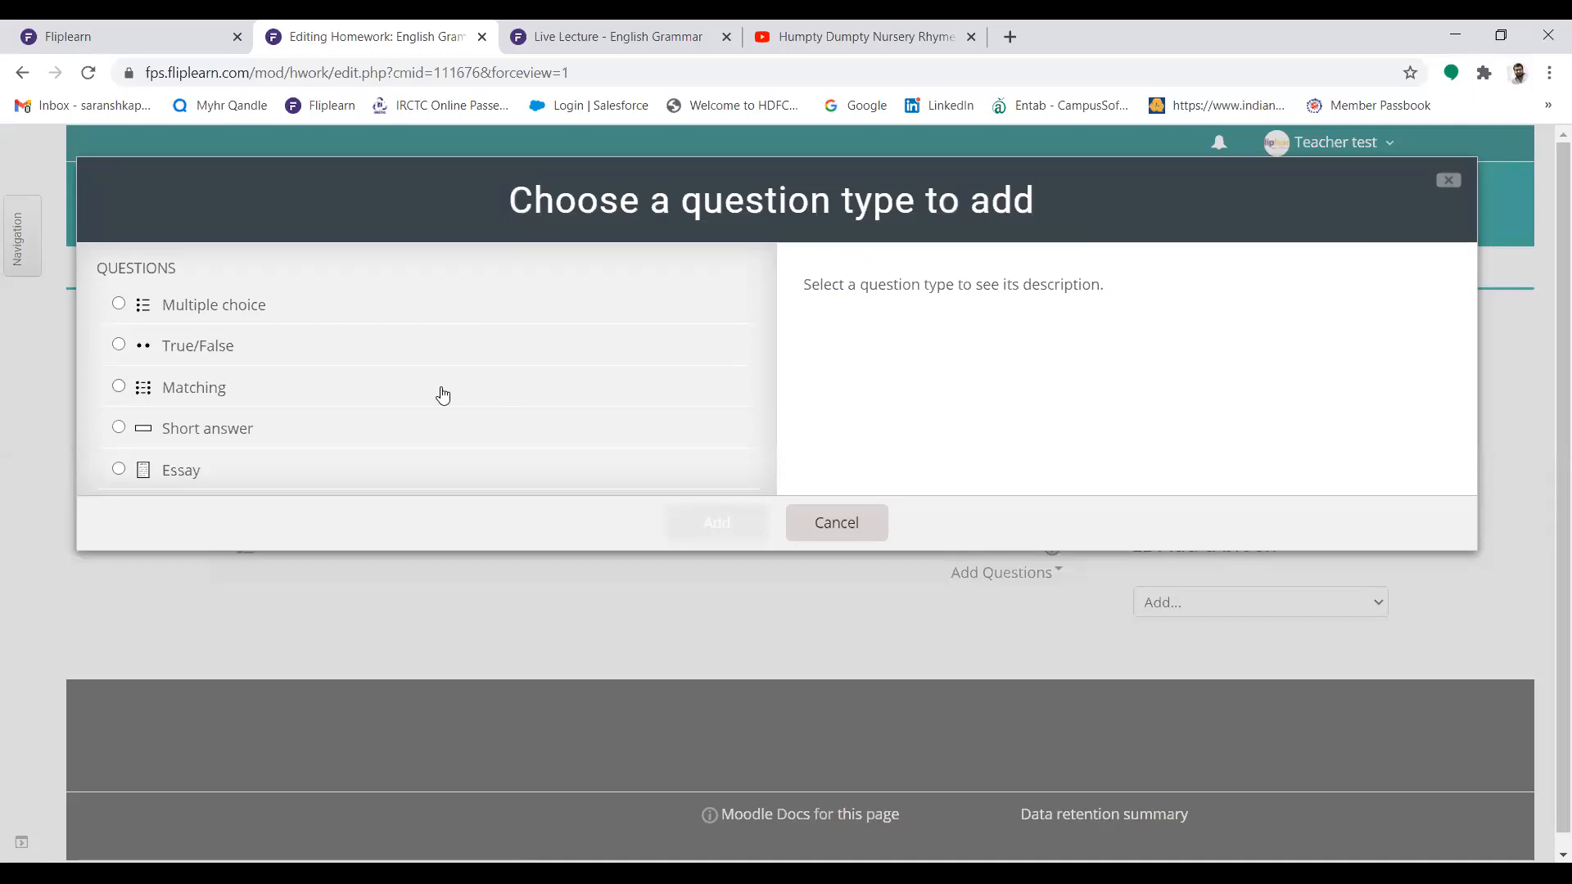
left_click(118, 470)
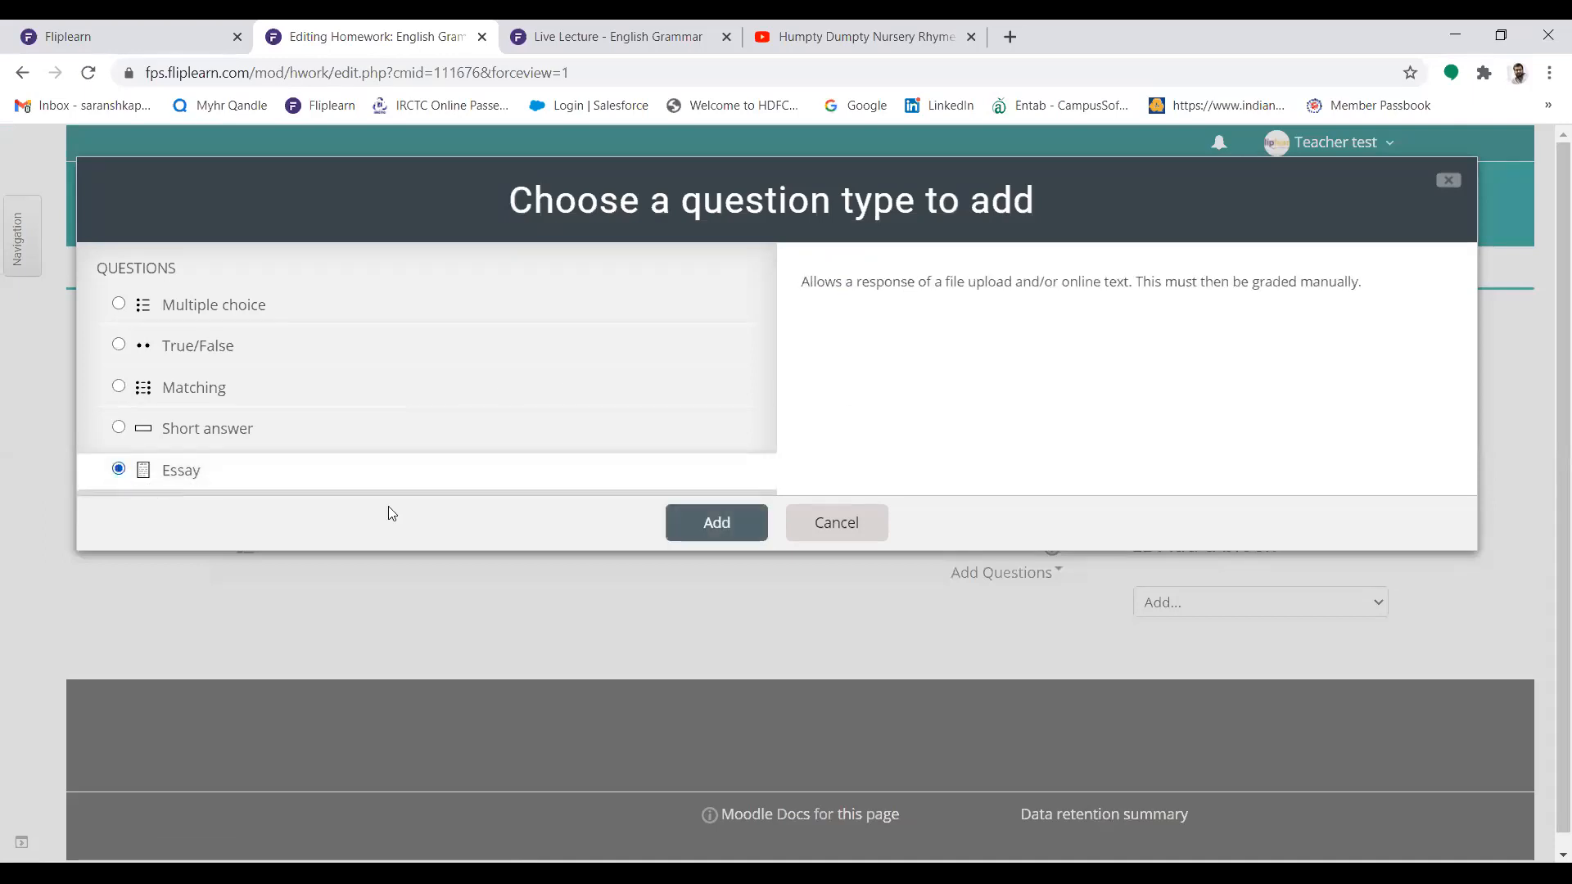
left_click(692, 540)
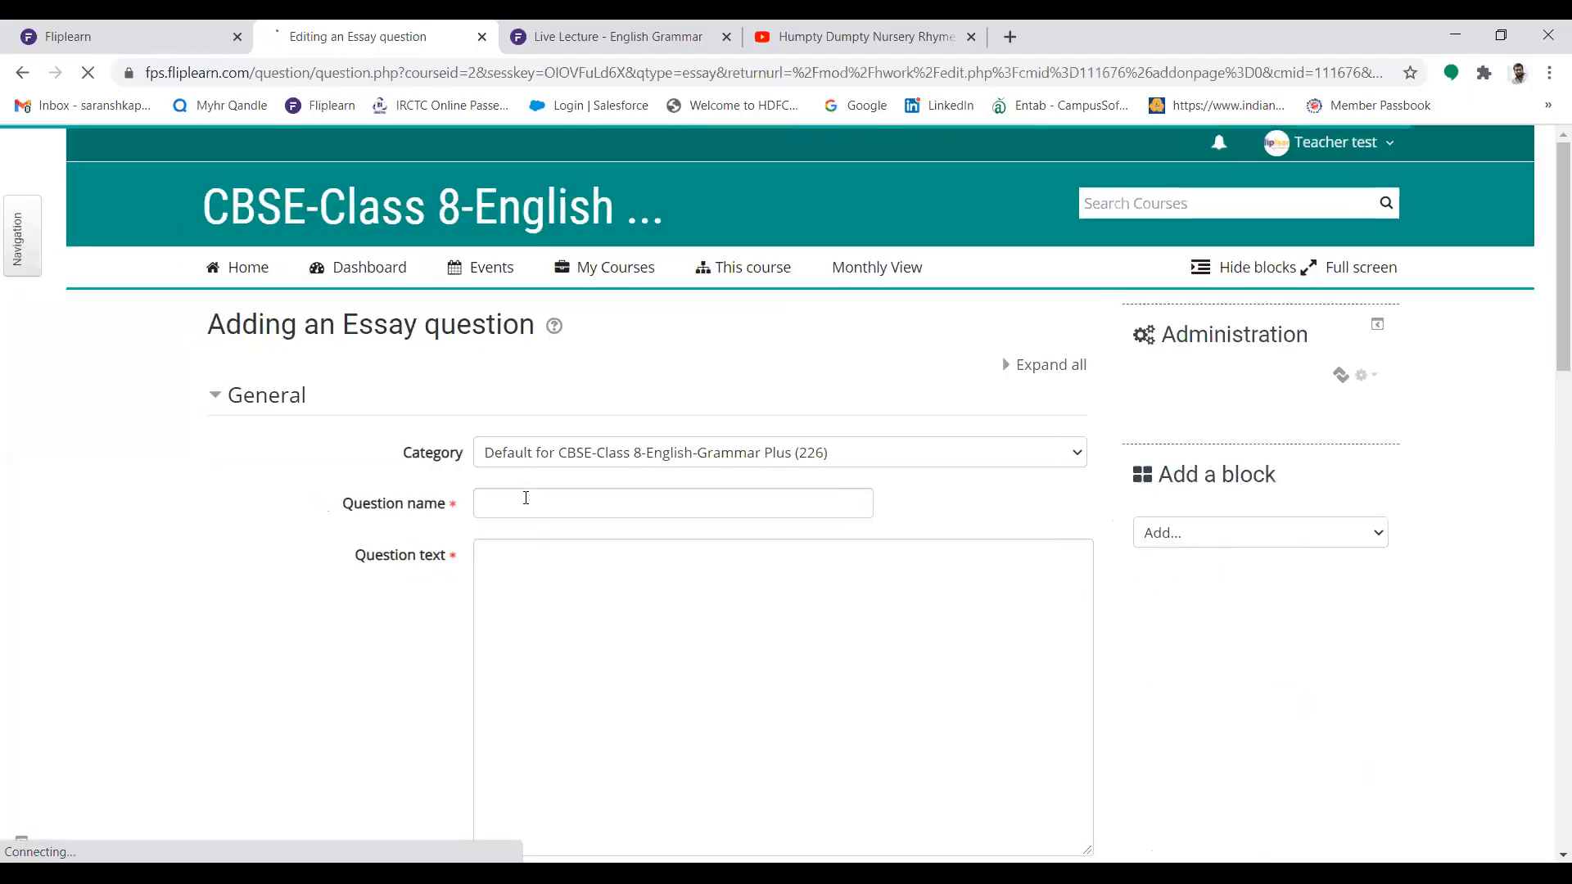
left_click(525, 499)
type("E")
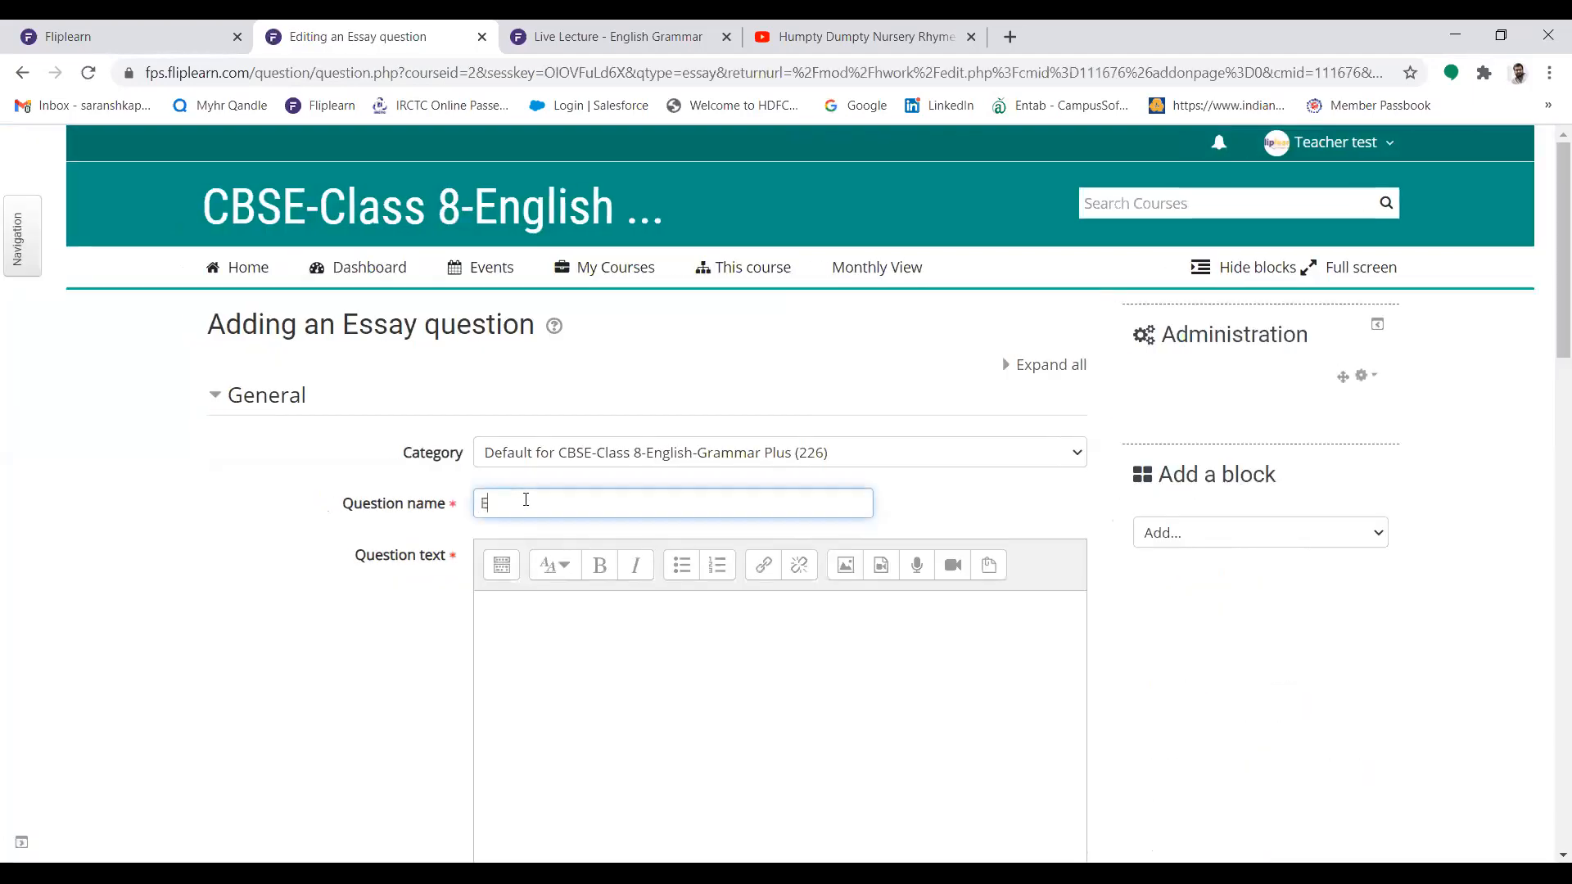
type("ssay Type")
key("Tab")
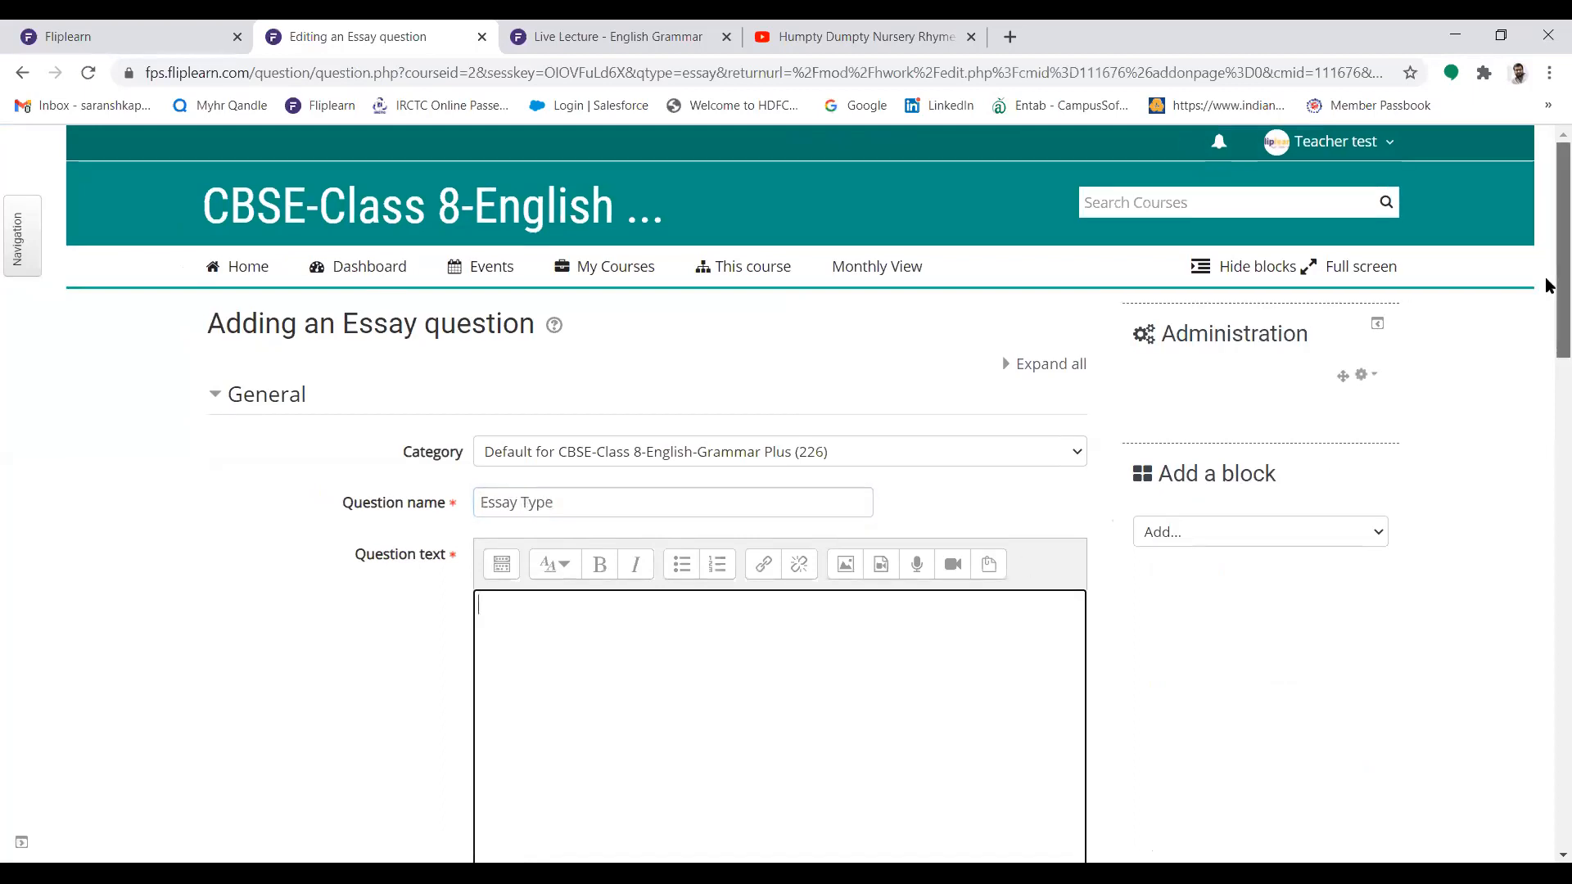
Enter the question text "Write an essay on your school?" and set the default mark to 10
scroll(832, 649, "down", 2)
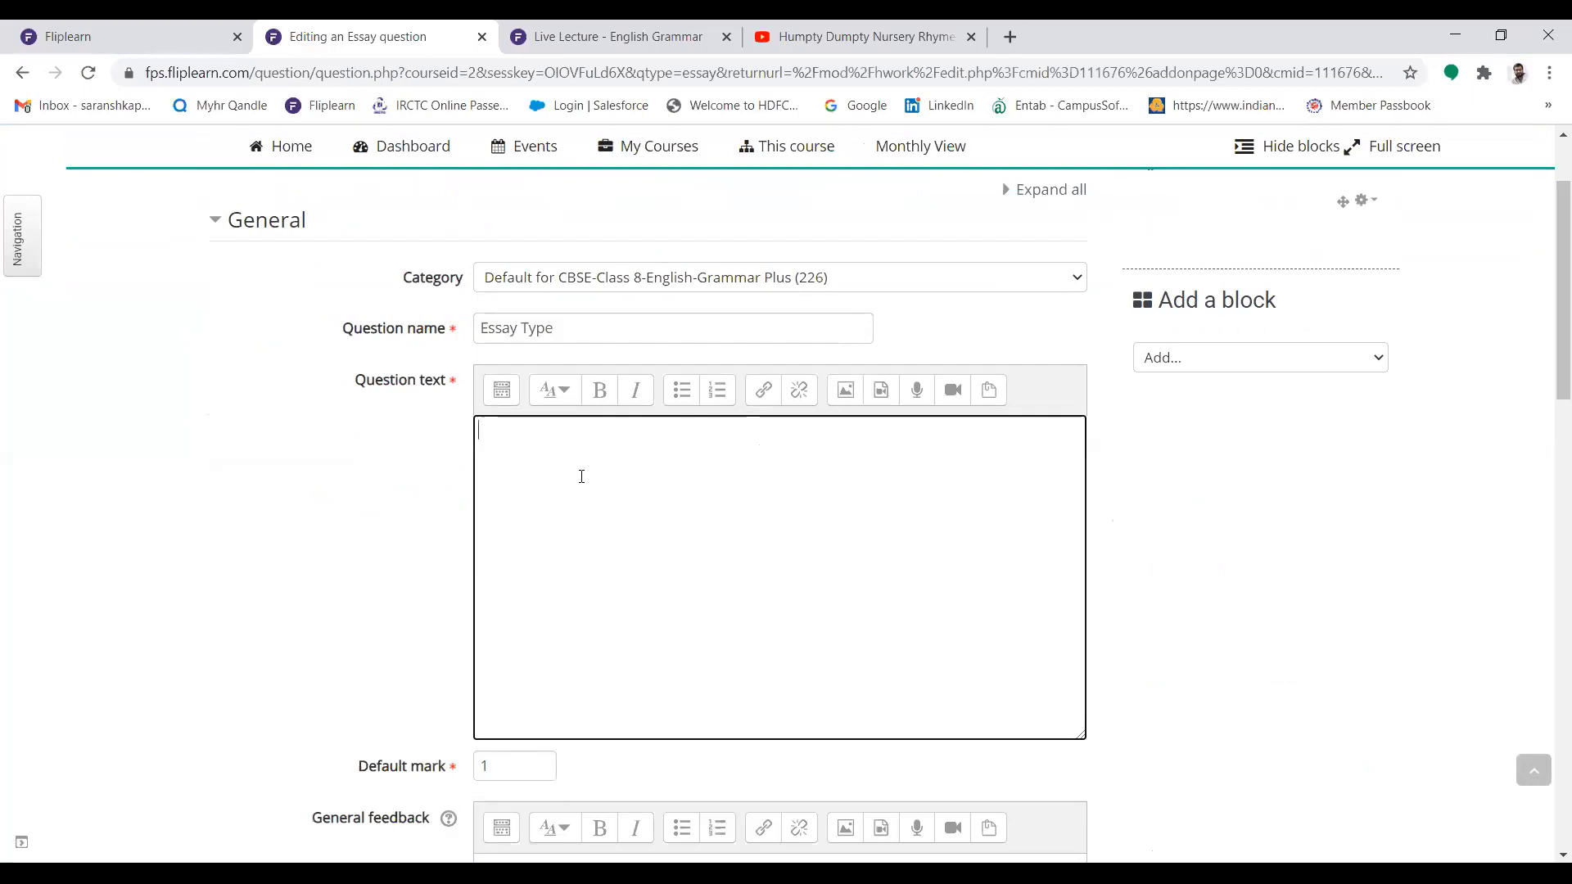
type("Write an essay on your school?")
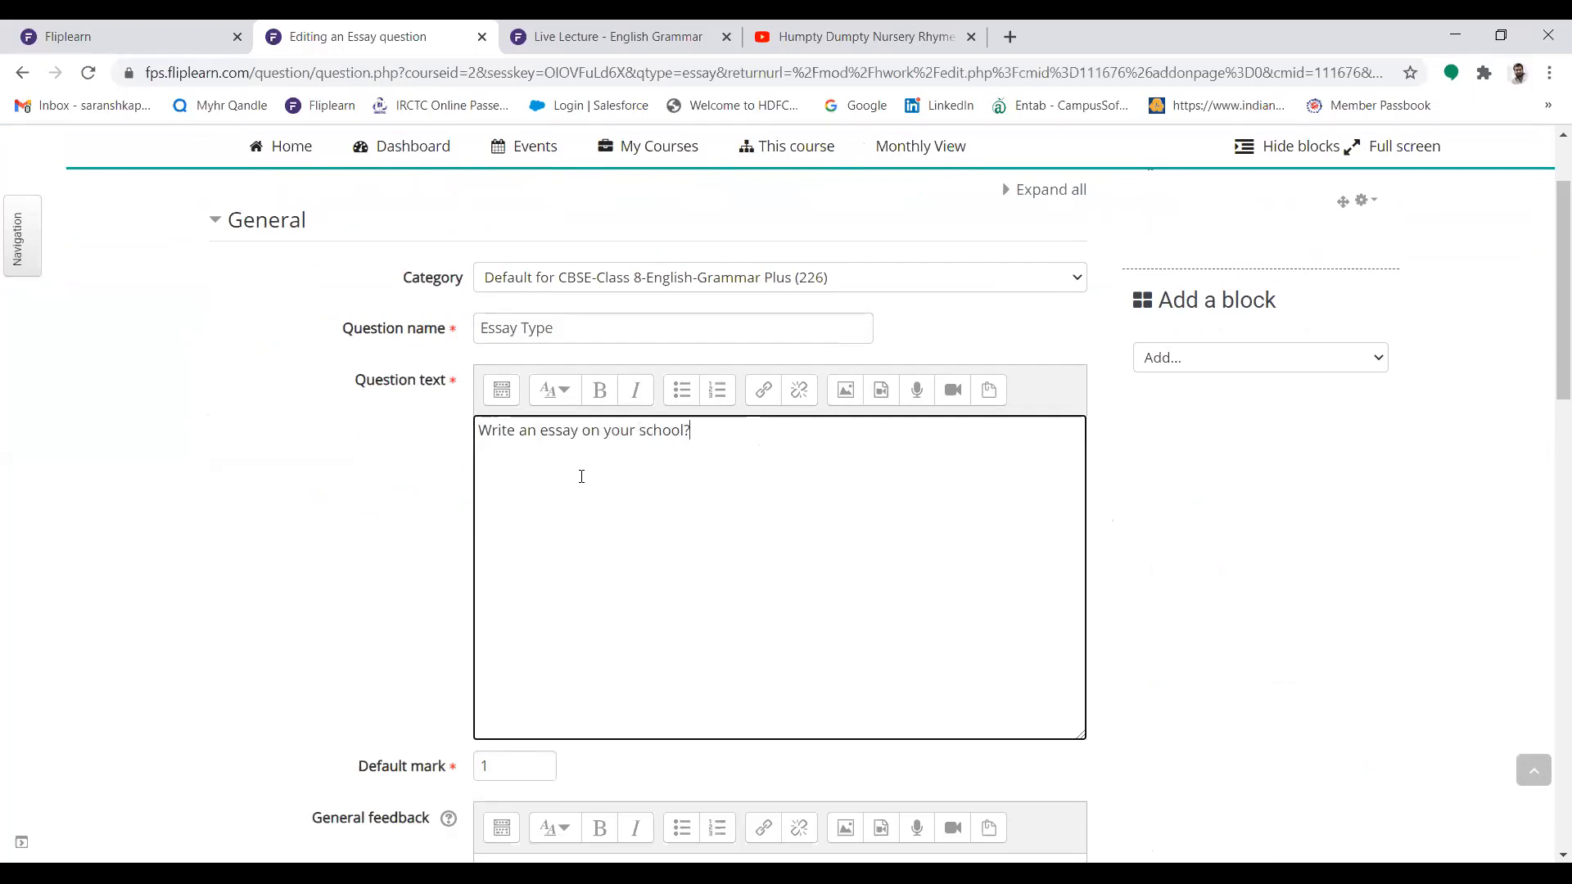
scroll(1547, 368, "down", 5)
left_click(519, 379)
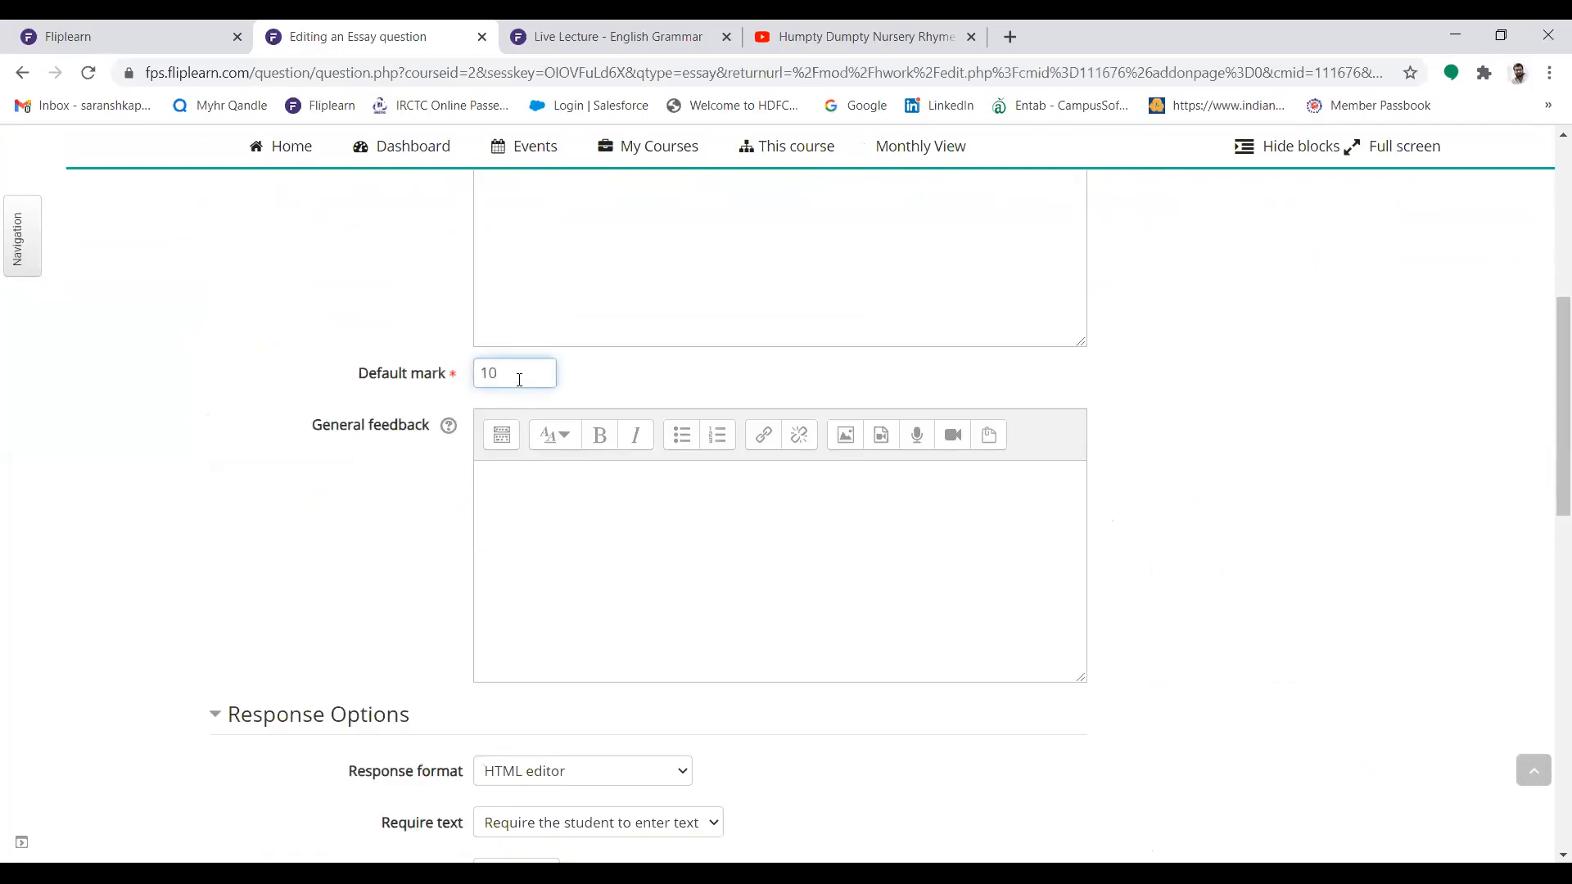
In the essay's response options, allow 1 attachment and require 1 attachment
left_click_drag(1547, 373, 1547, 487)
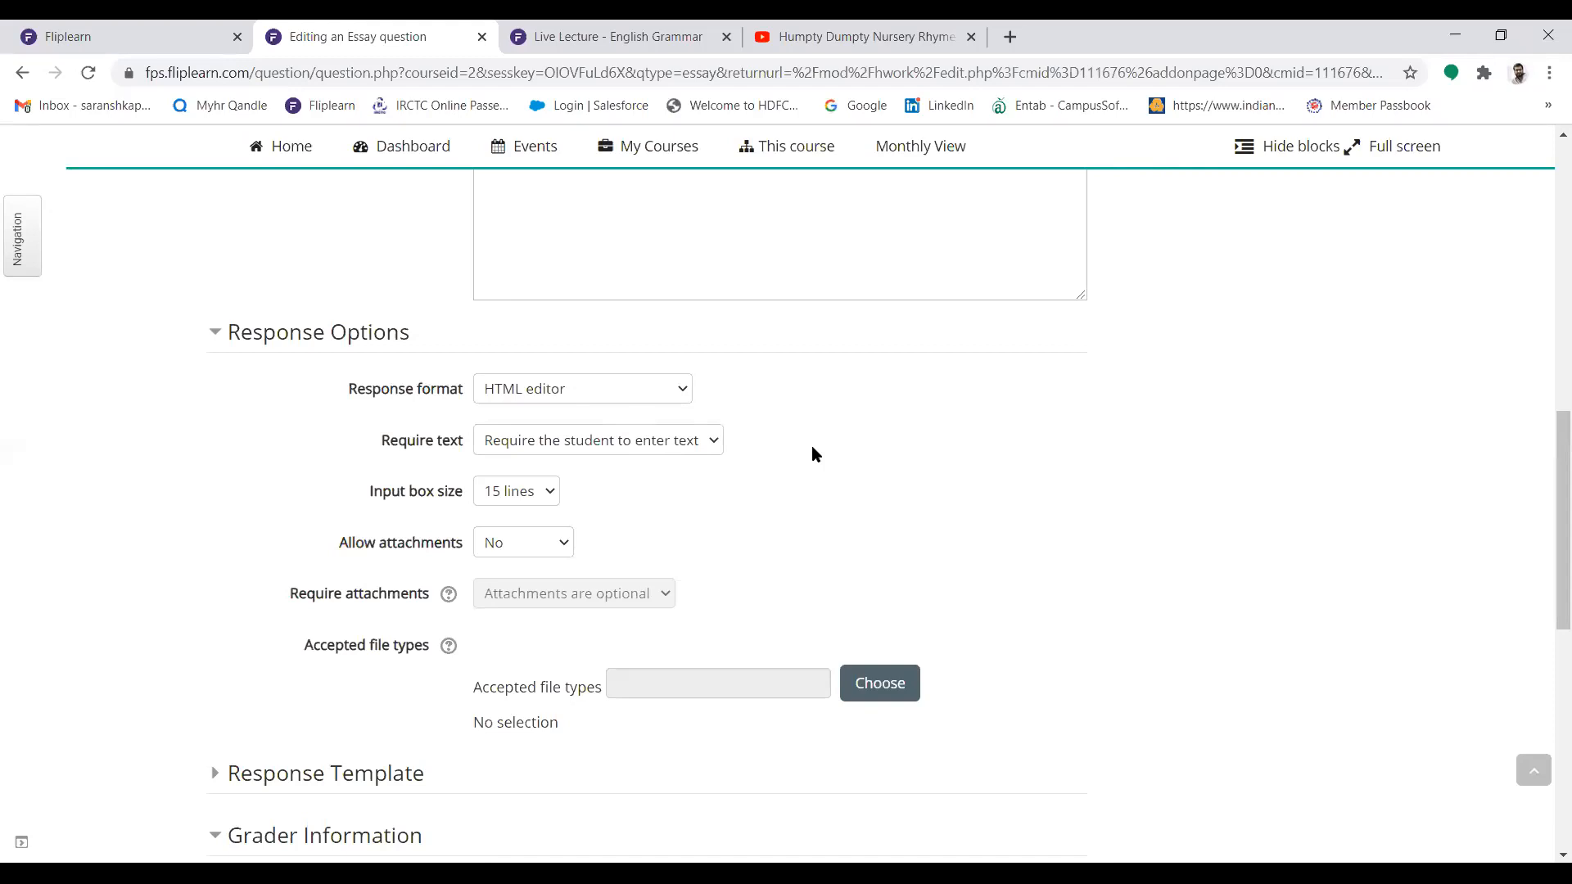
left_click(551, 493)
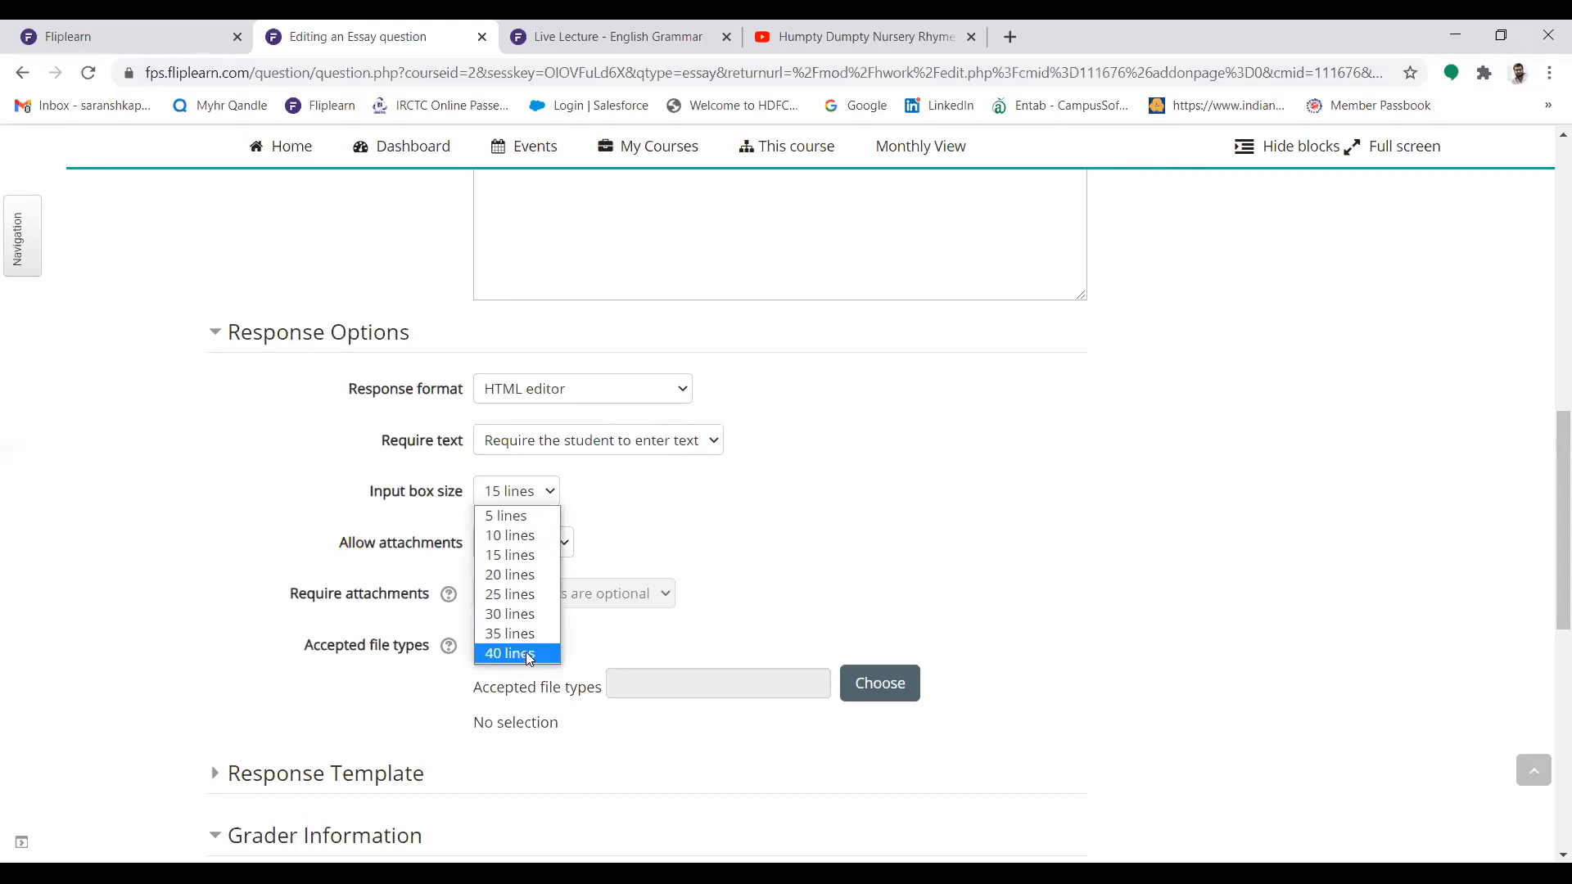
left_click(792, 438)
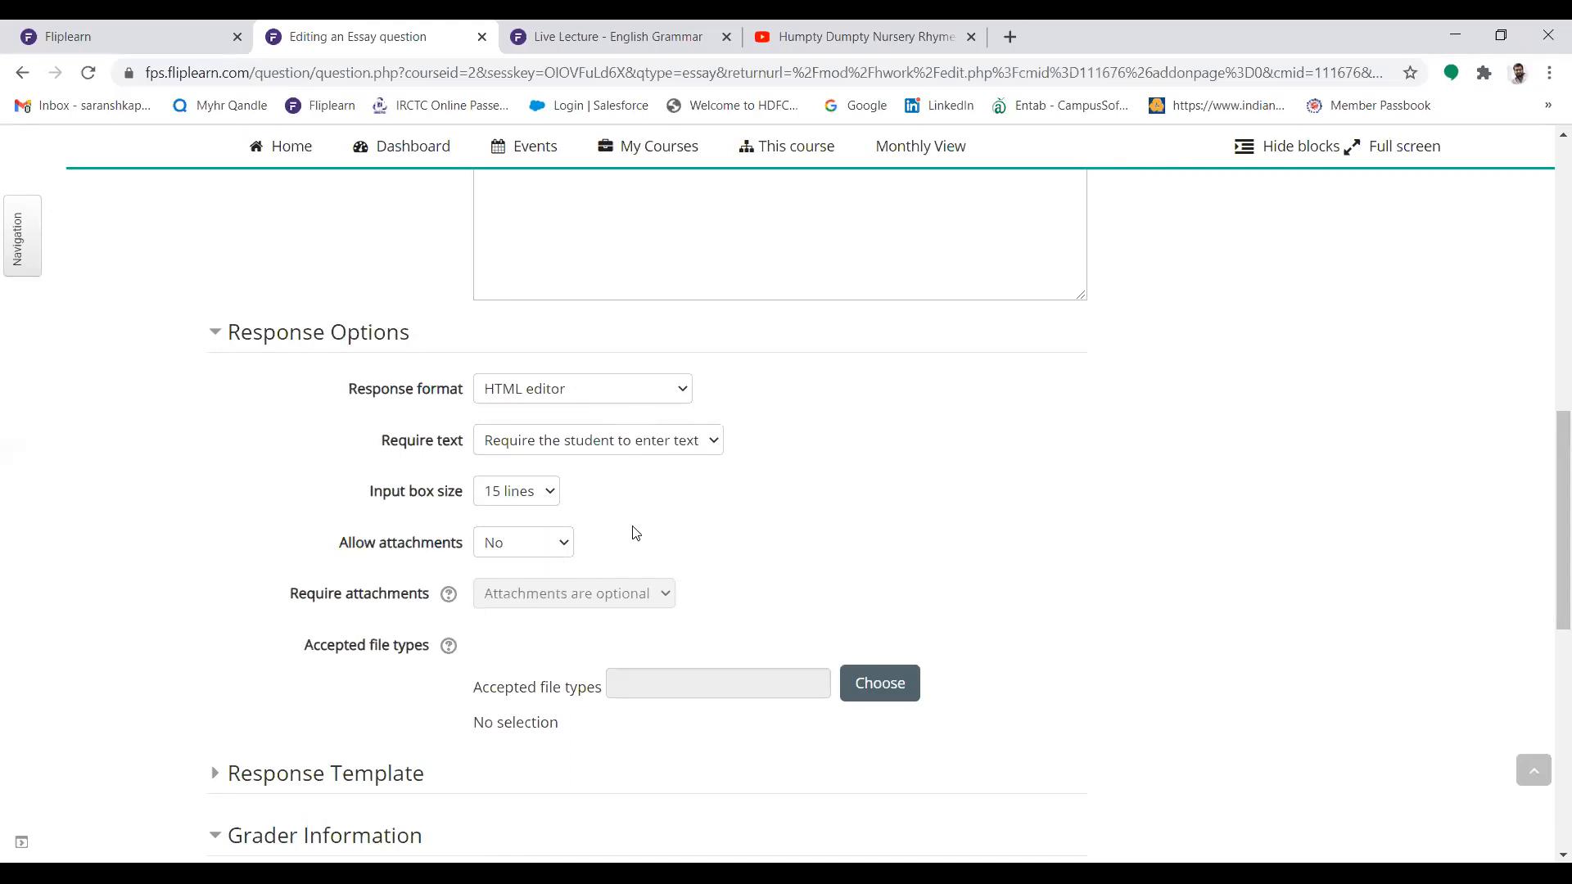
left_click(546, 552)
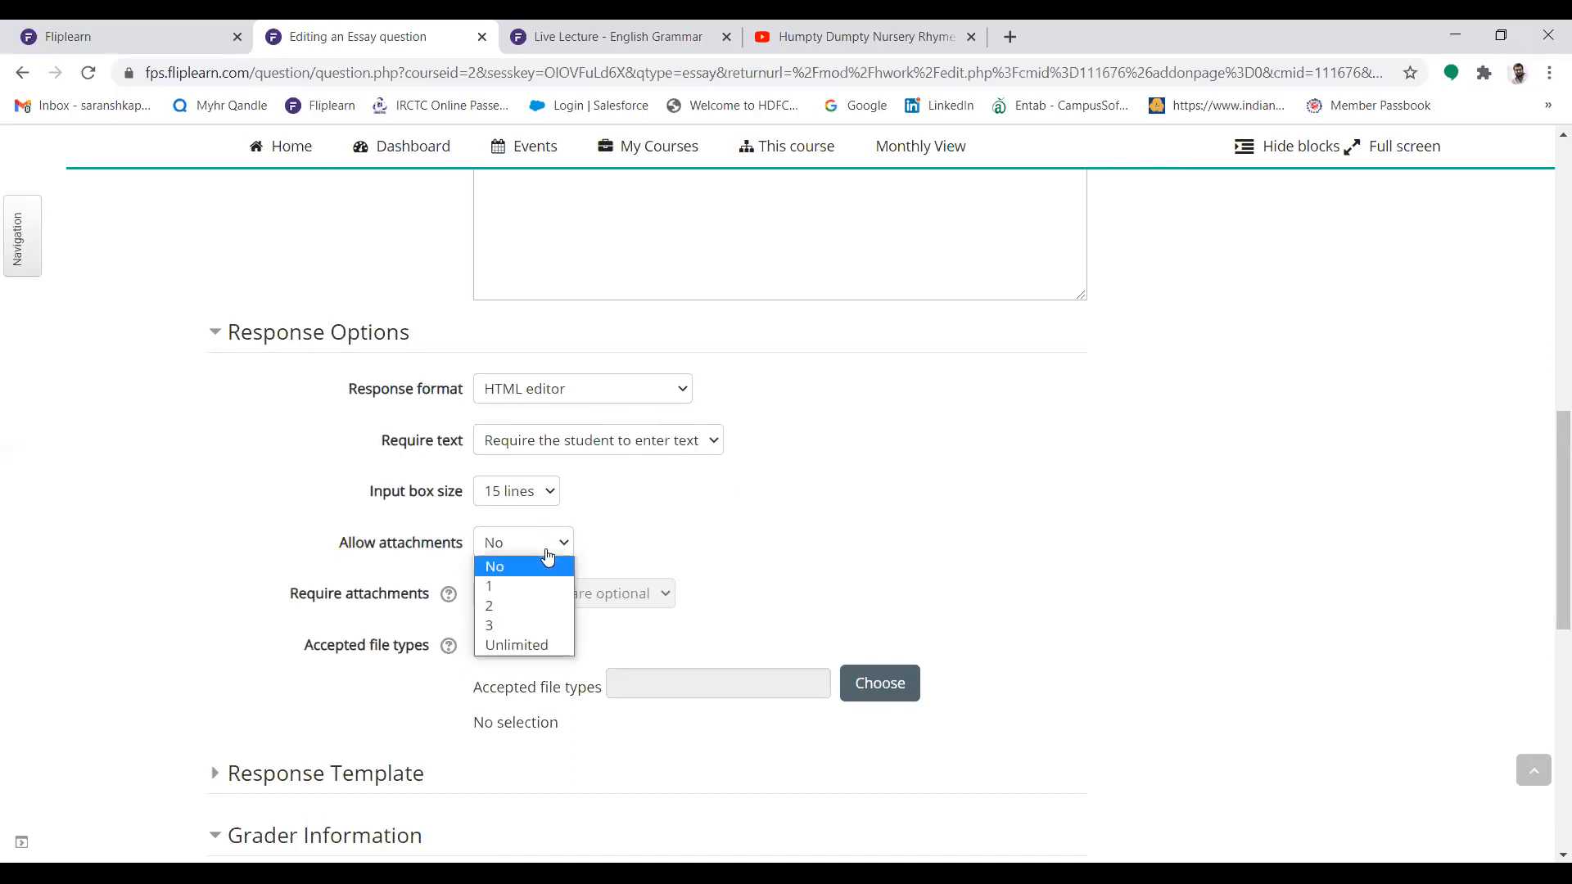
left_click(504, 587)
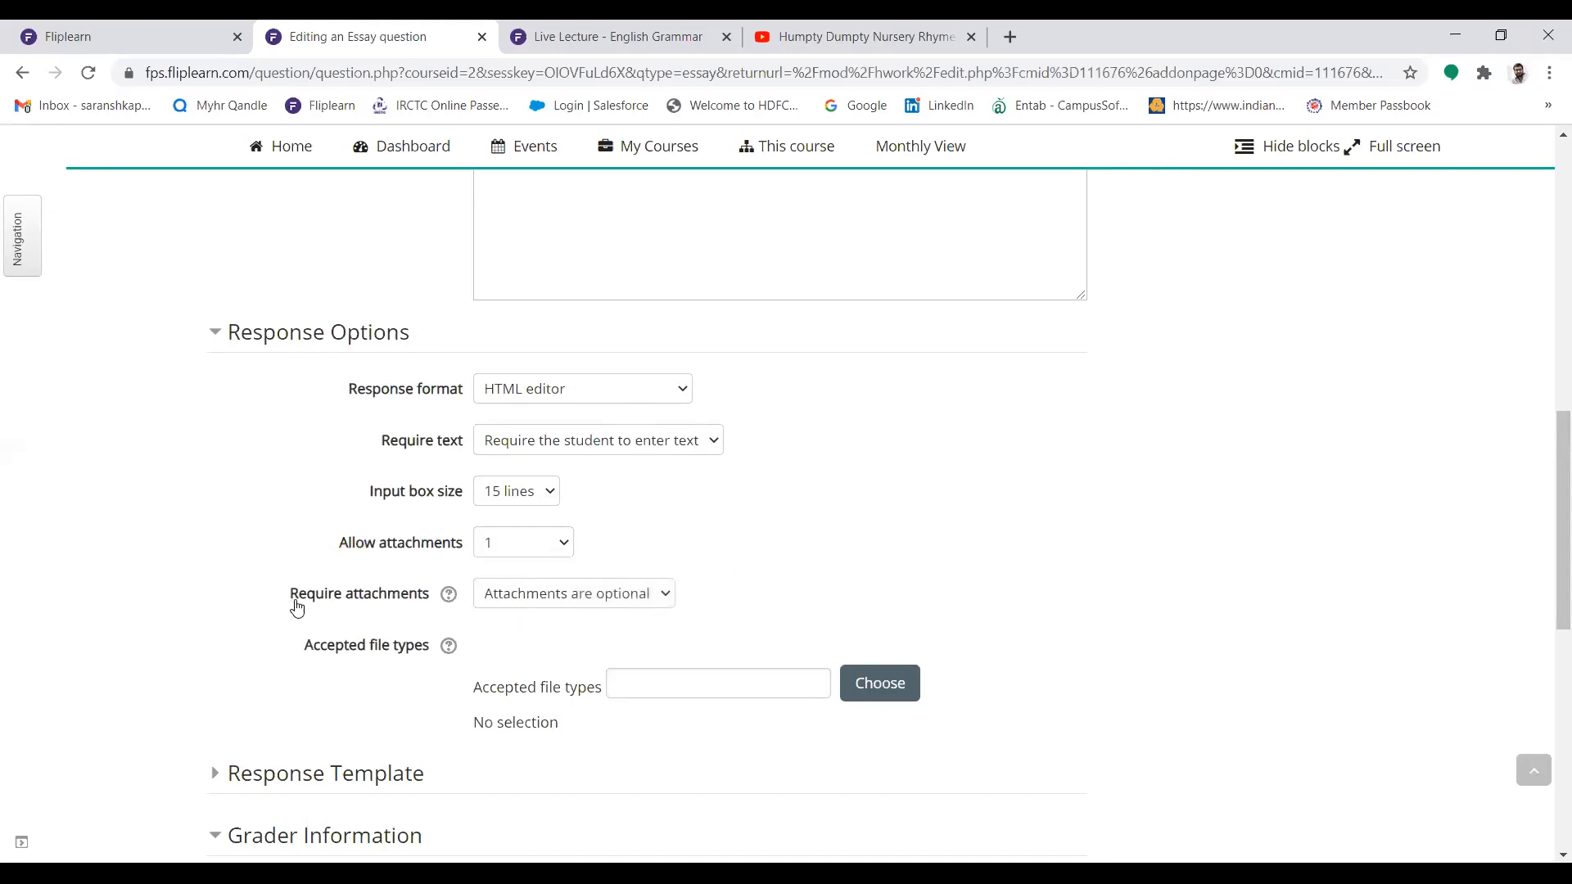
left_click(546, 606)
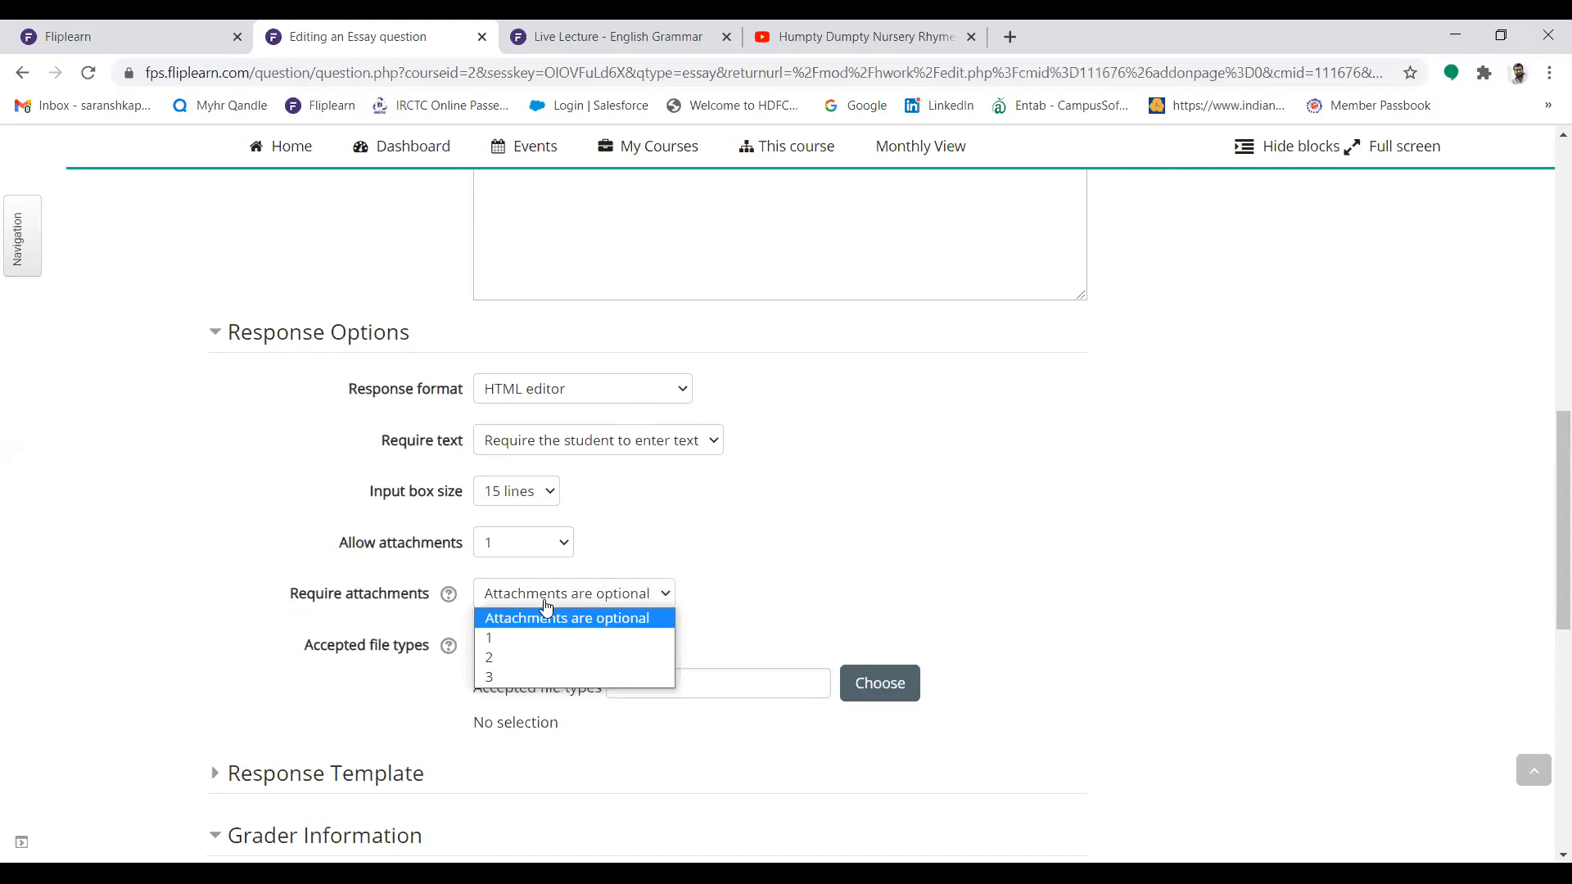
left_click(505, 637)
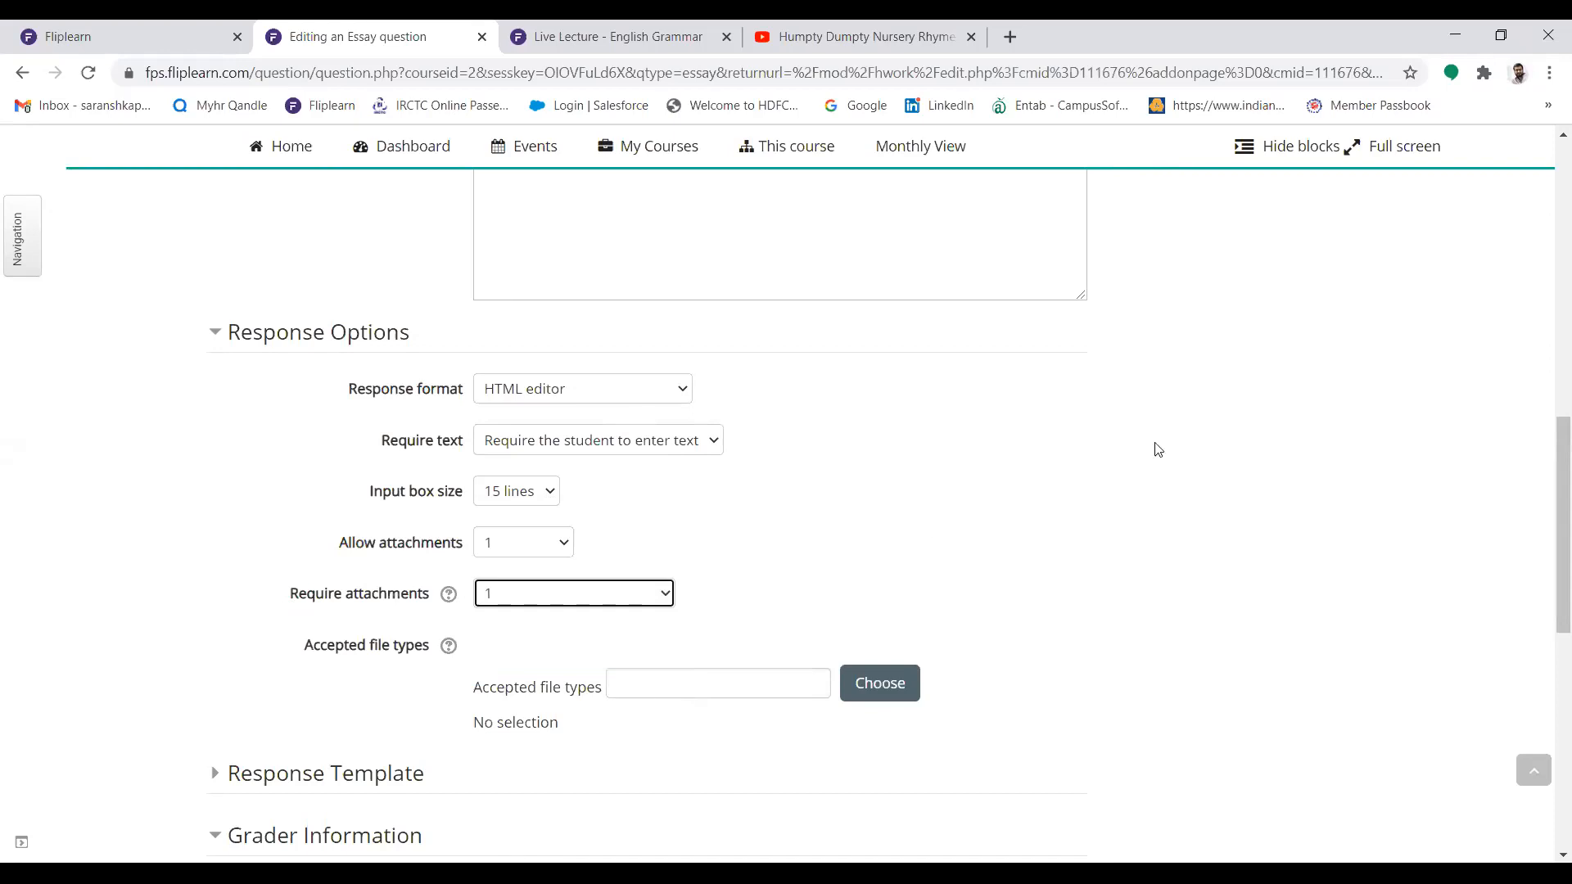
Set the accepted attachment file types to all file types and save the essay question
scroll(1547, 462, "down", 2)
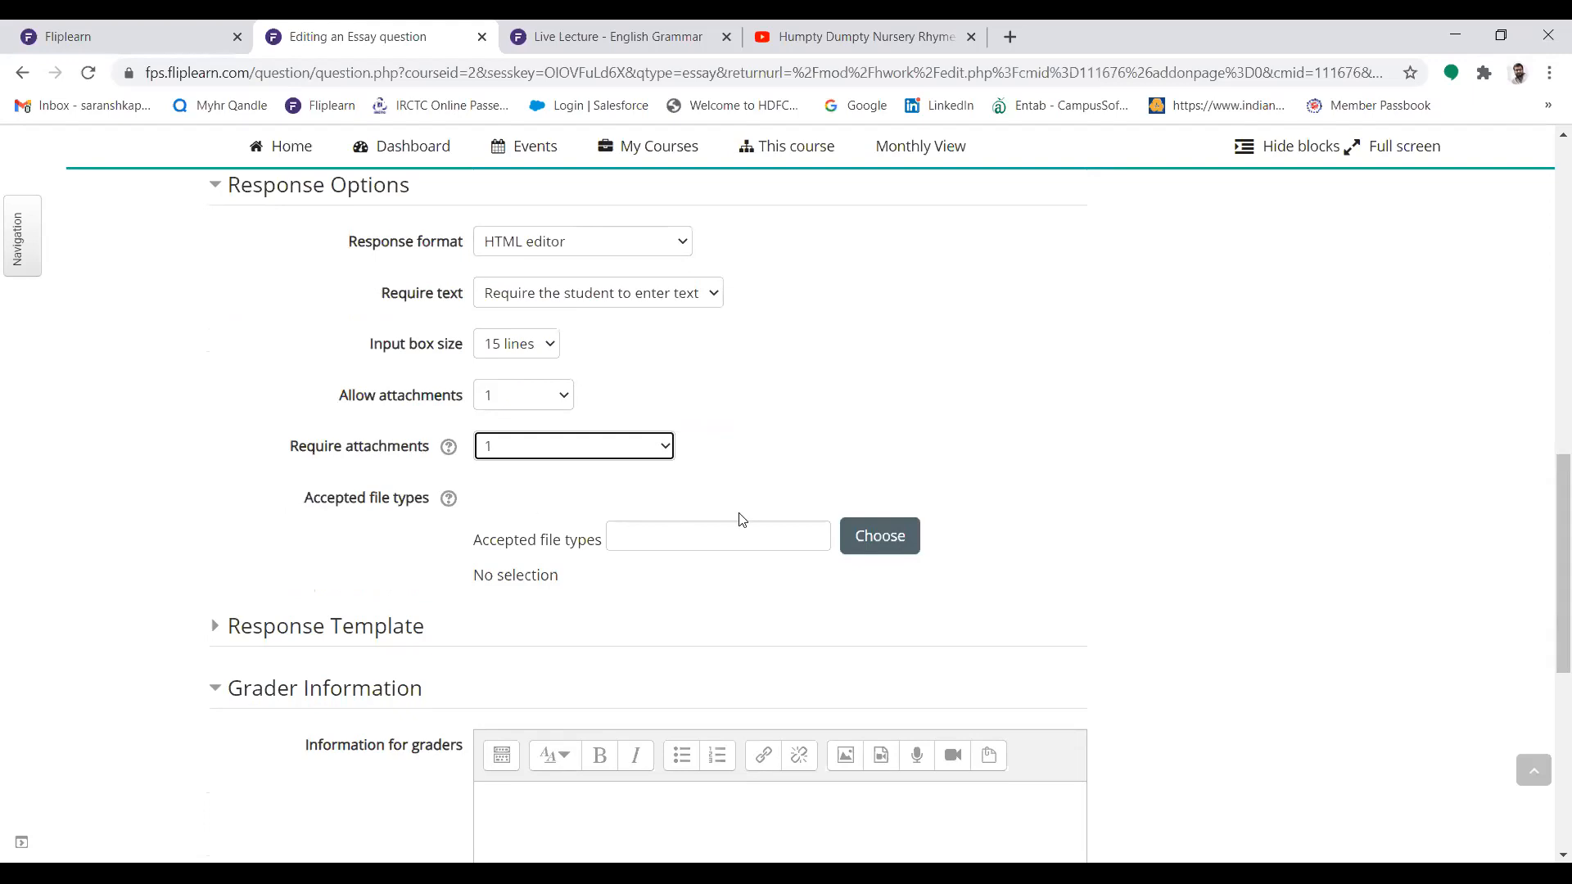
left_click(867, 542)
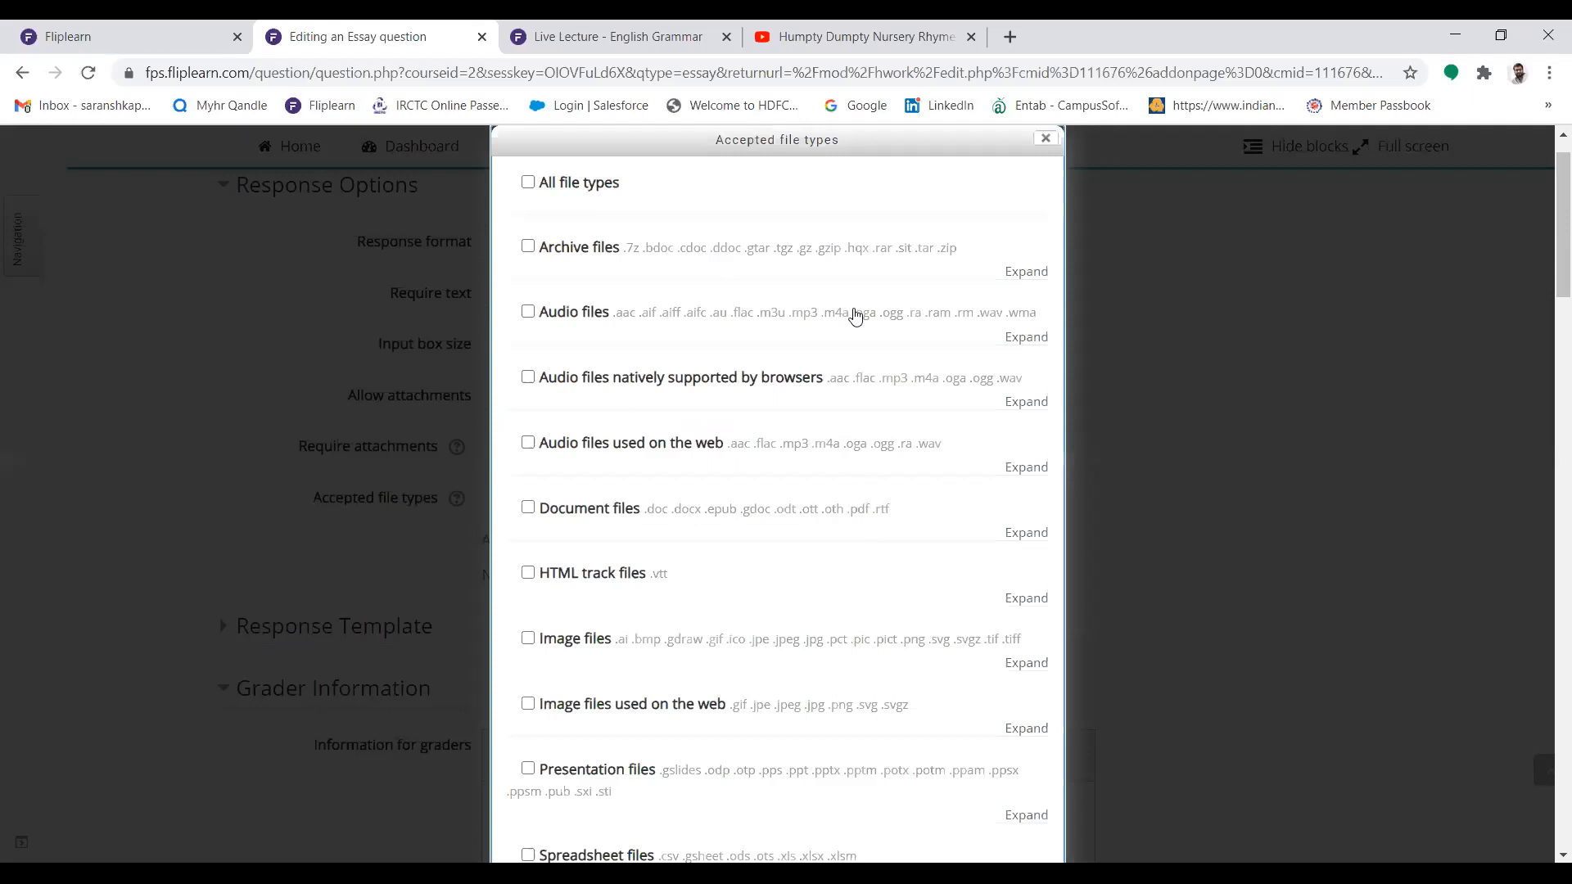
mouse_move(1562, 178)
left_mouse_down()
mouse_move(1547, 282)
mouse_move(1547, 176)
left_mouse_up()
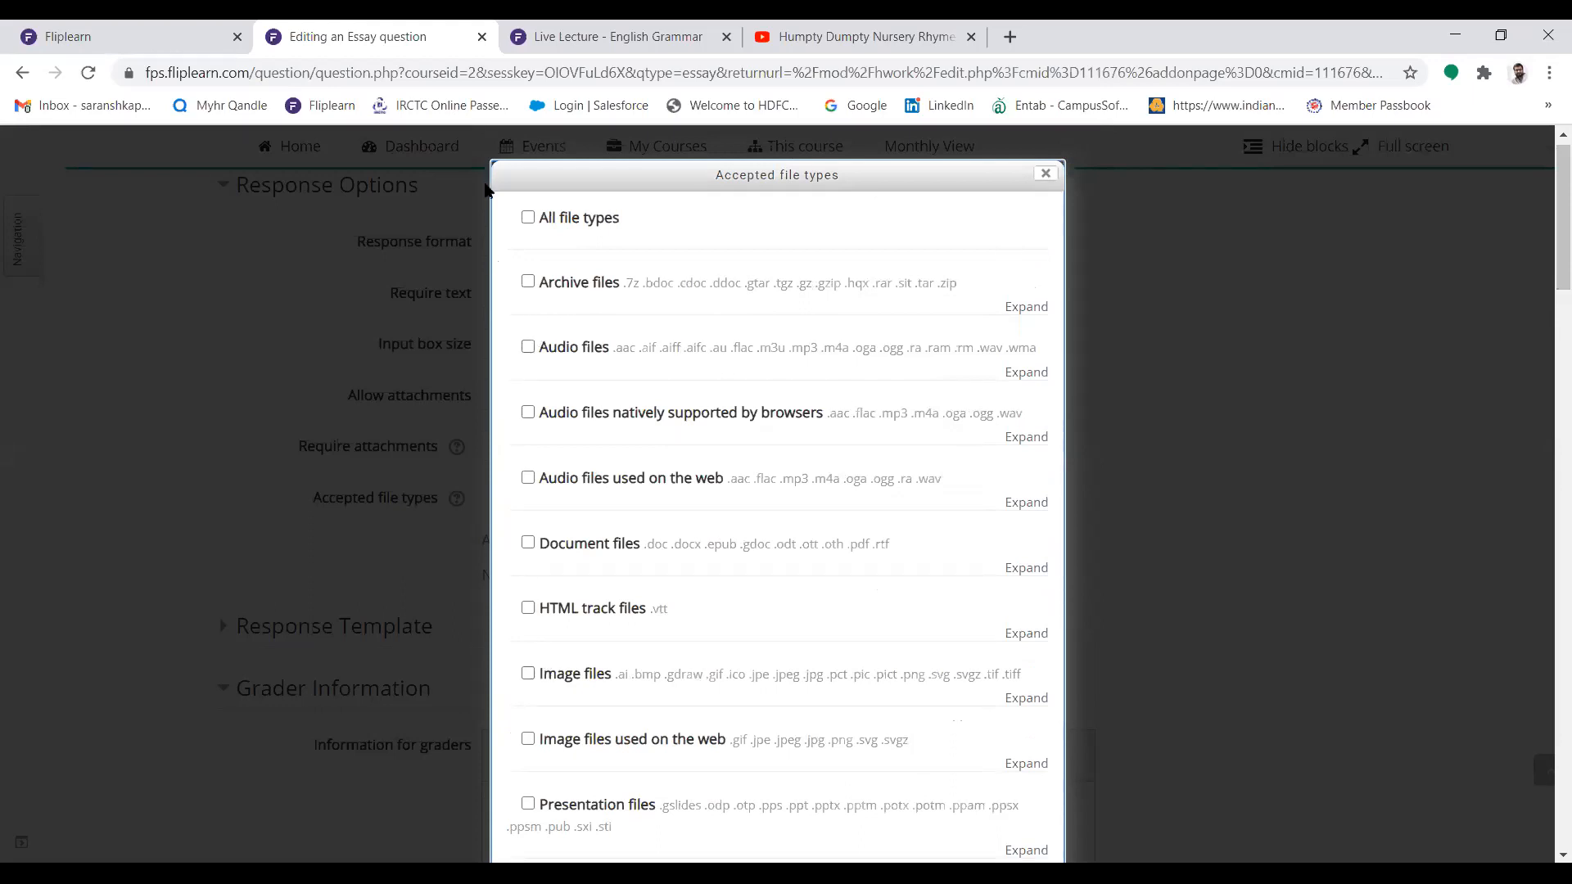
left_click(527, 220)
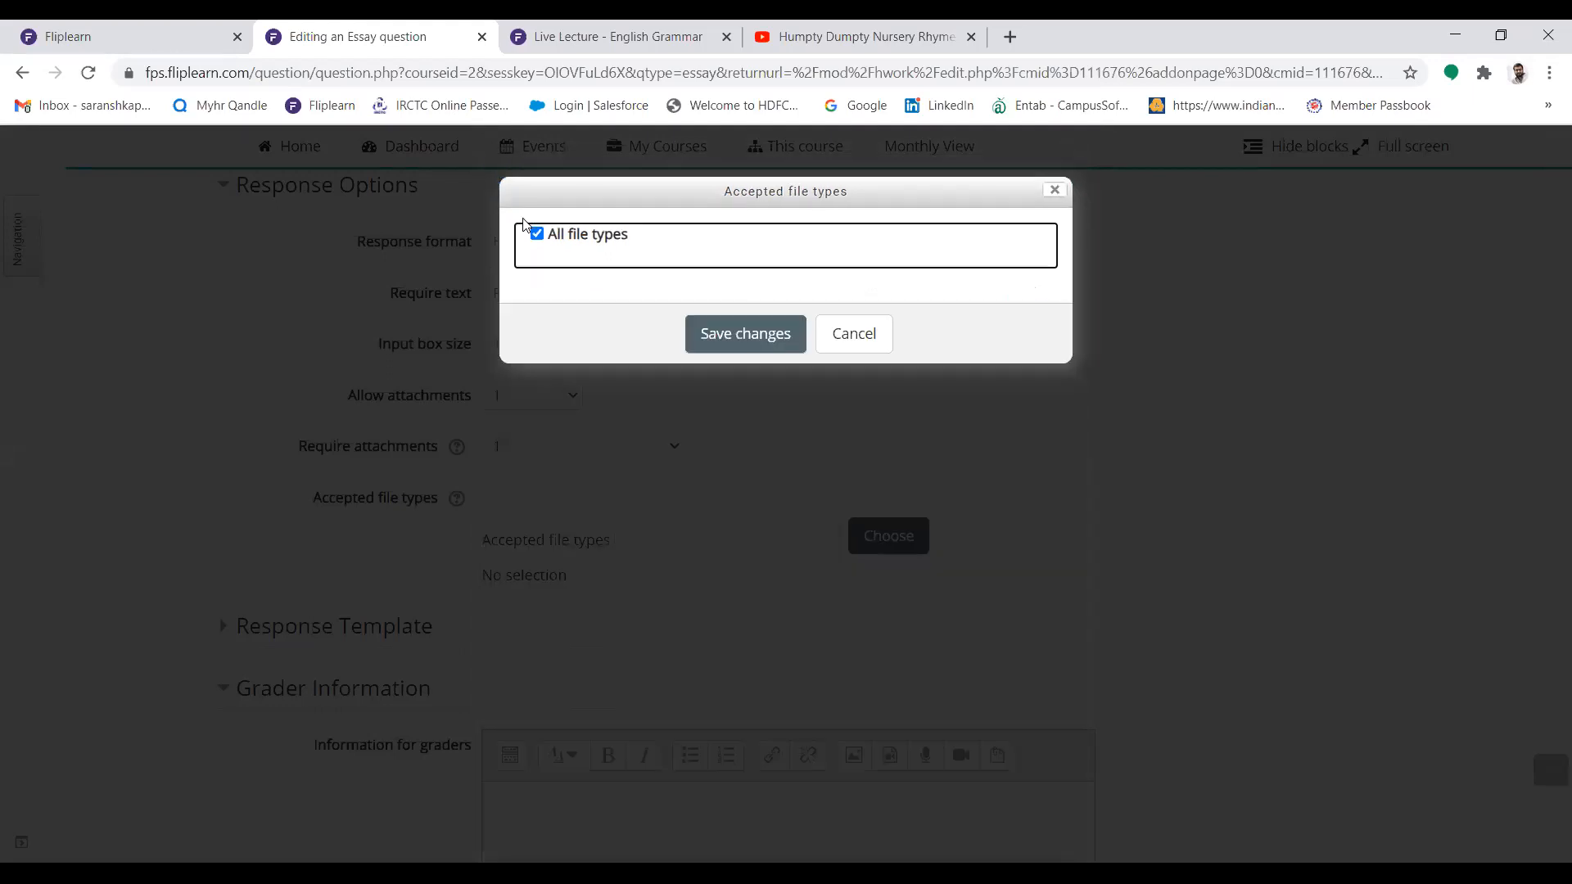
left_click(744, 333)
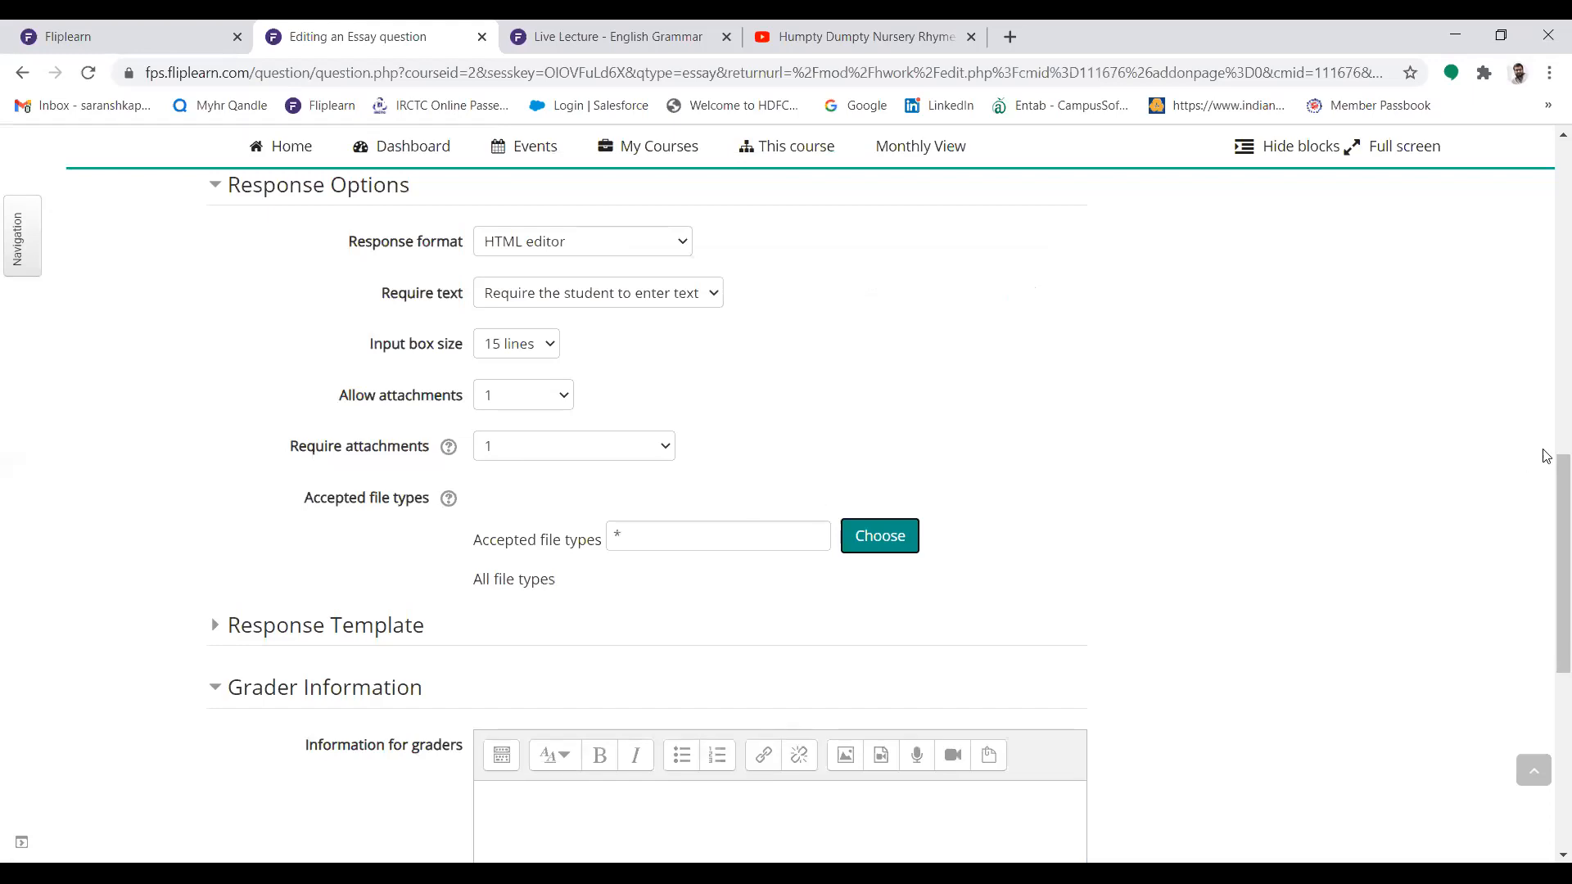
left_click_drag(1545, 502, 1547, 592)
left_click(543, 754)
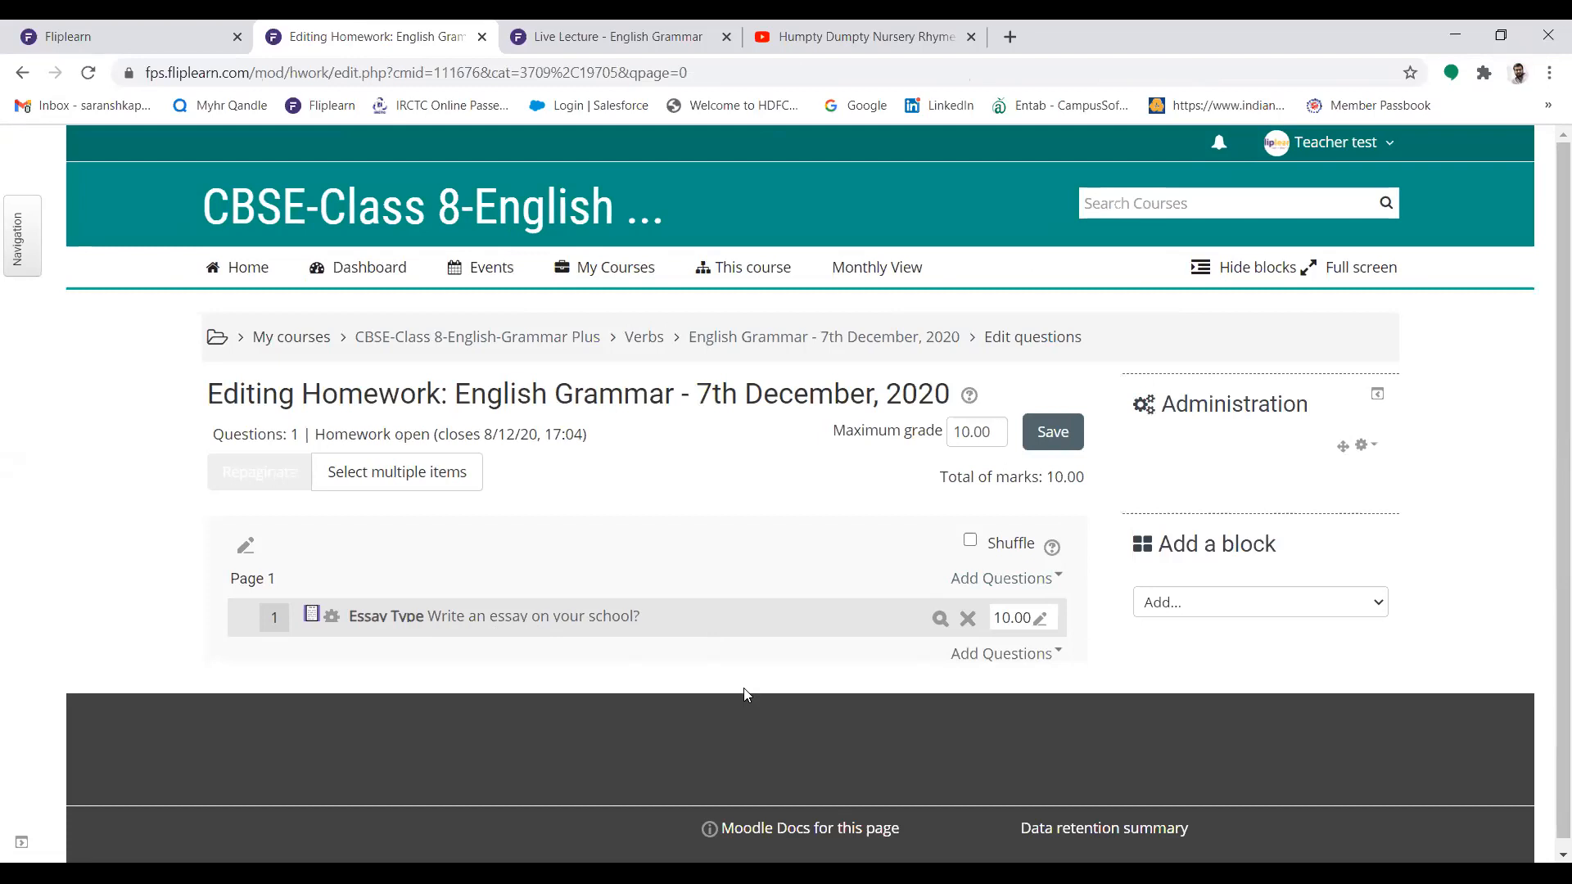
Start adding questions from the question bank at the end of the homework and choose the Nouns category
left_click(986, 654)
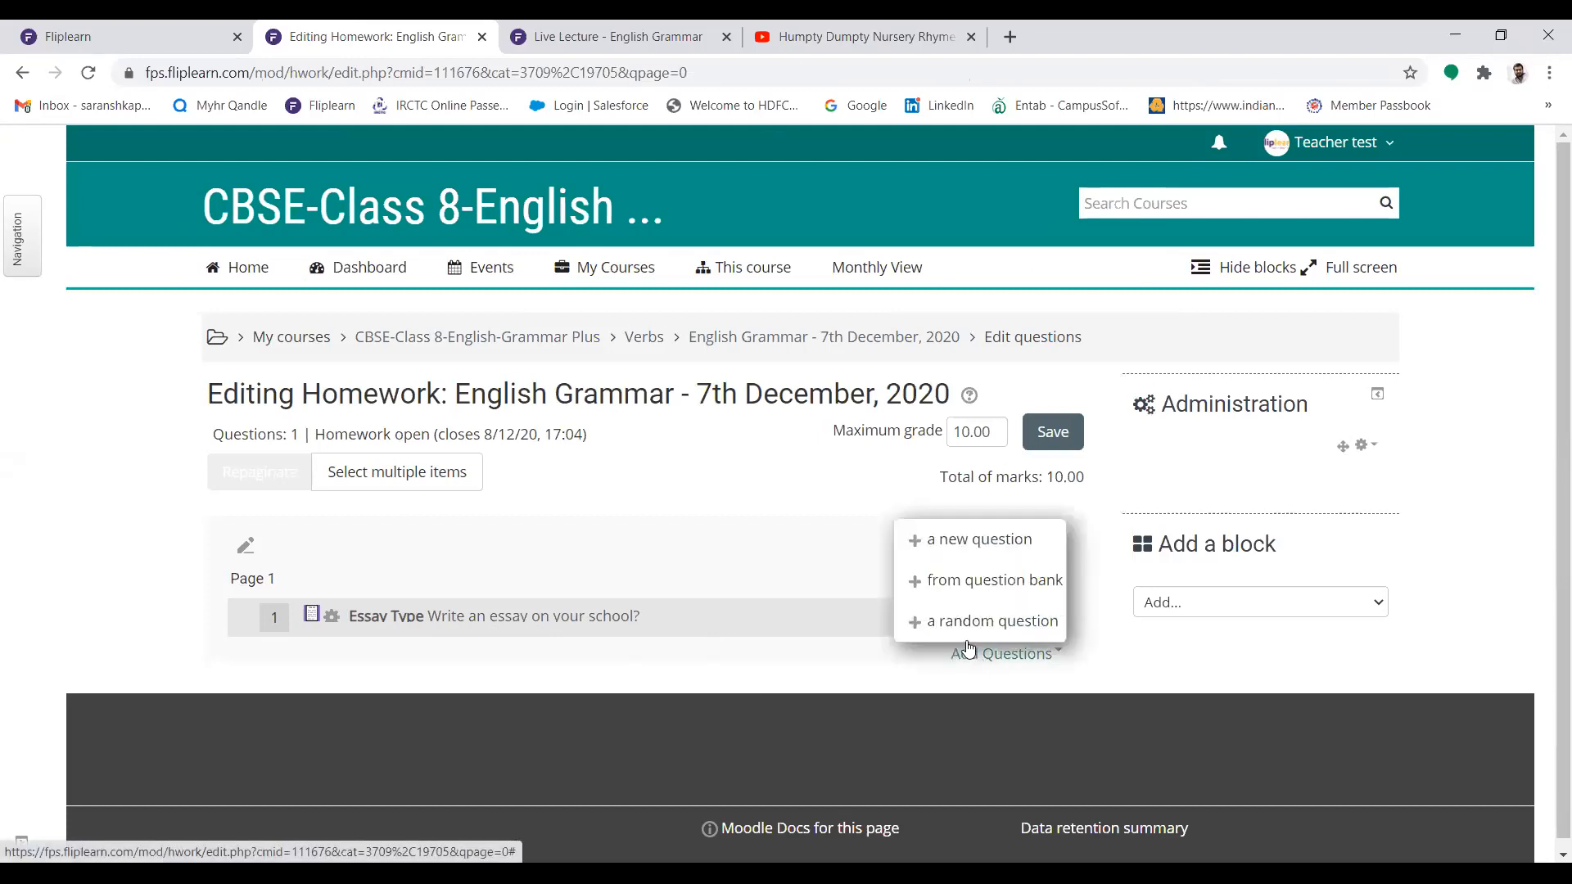
left_click(965, 581)
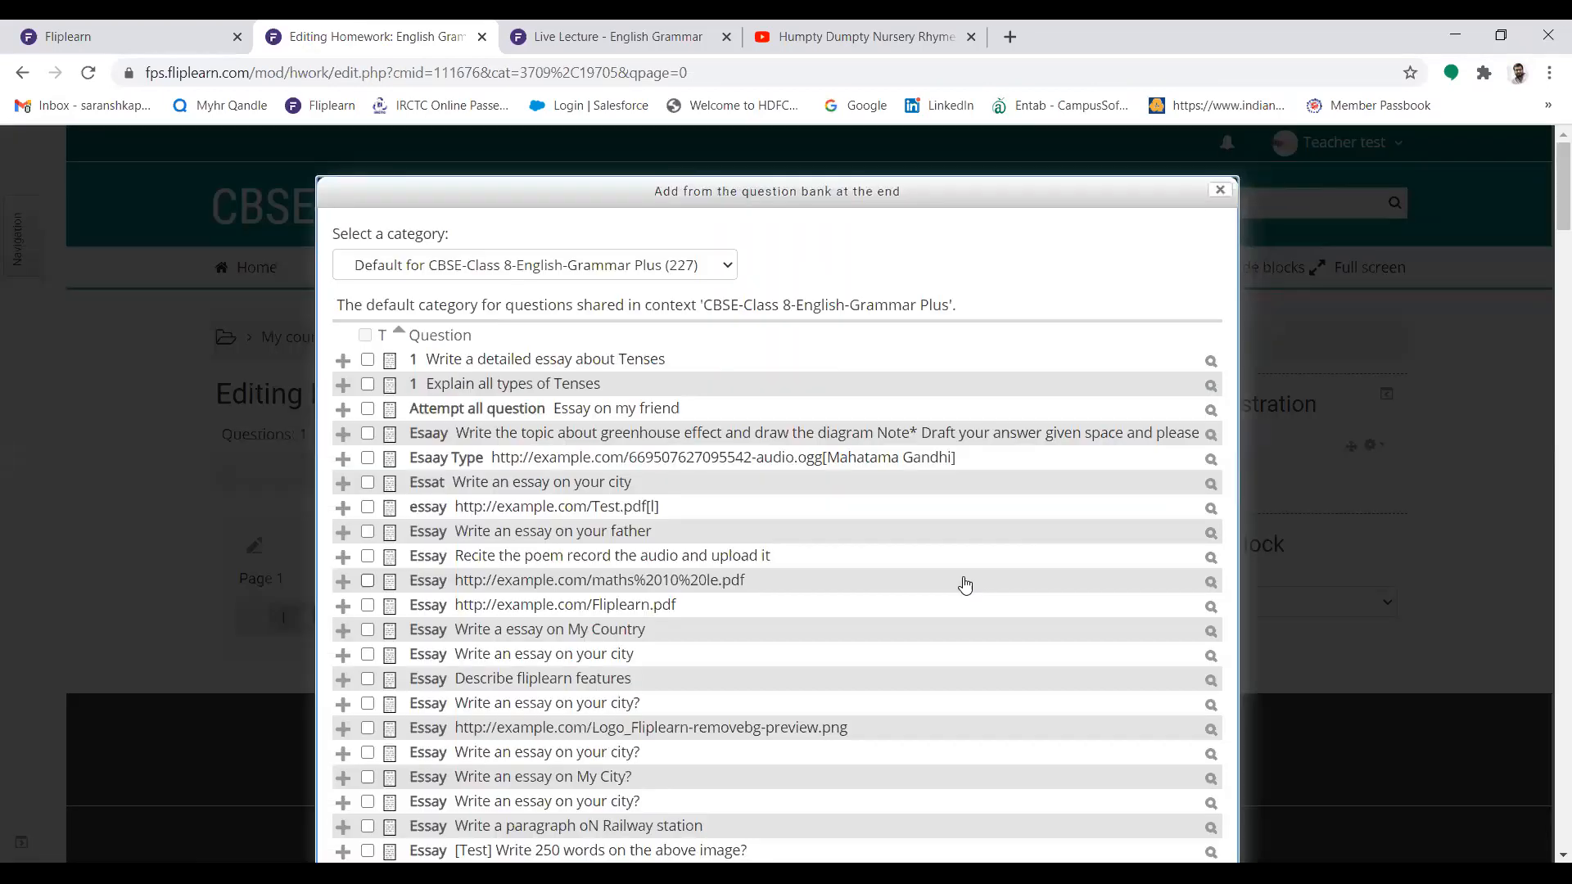
left_click(719, 262)
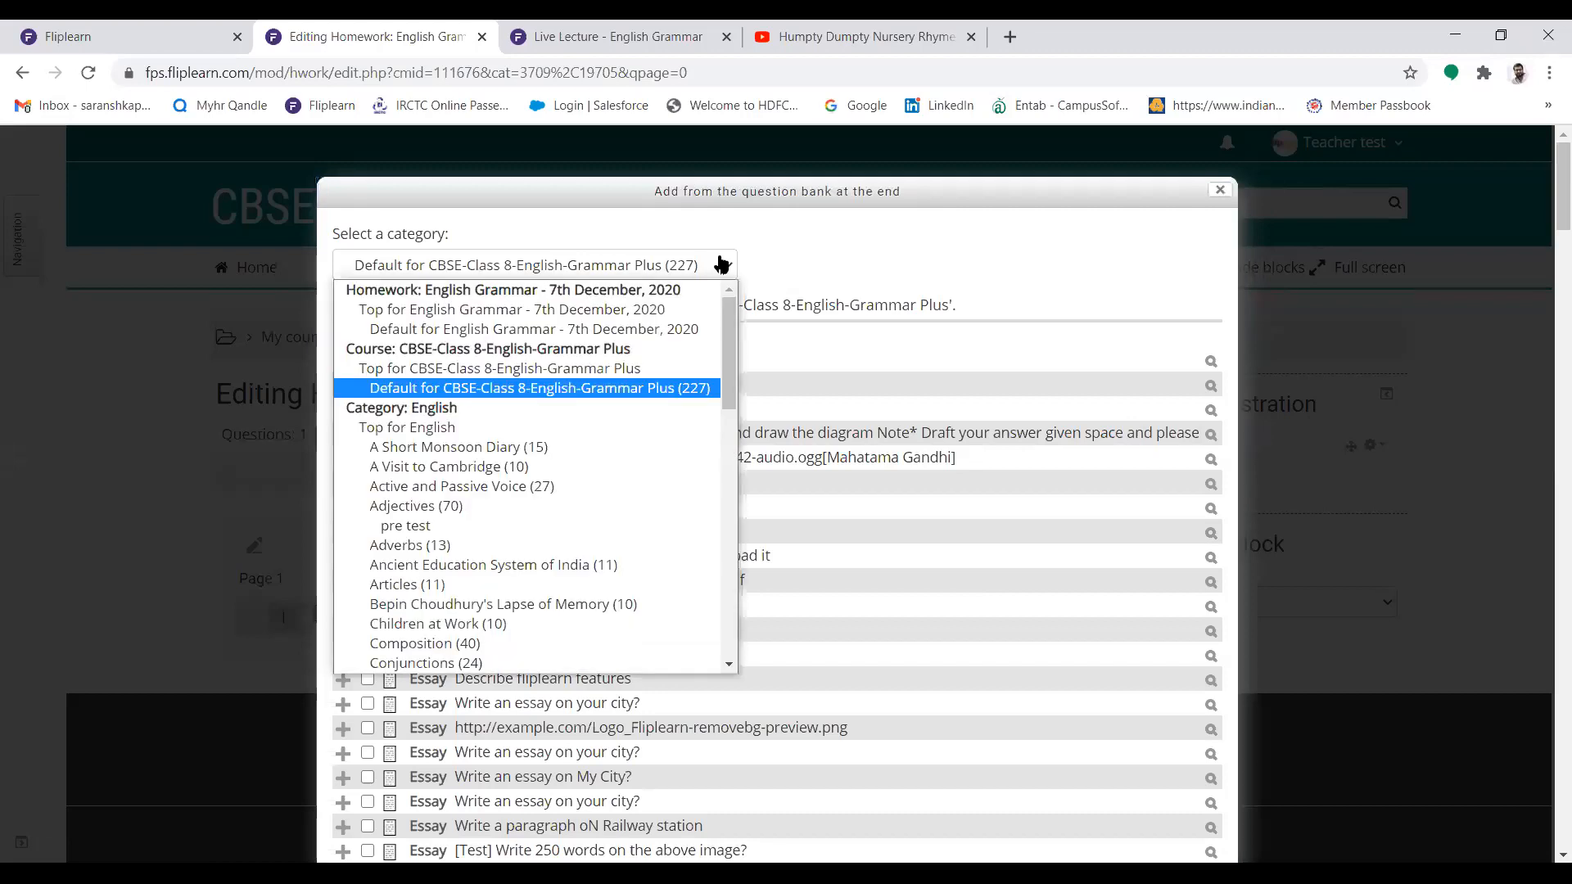
left_click_drag(729, 331, 728, 440)
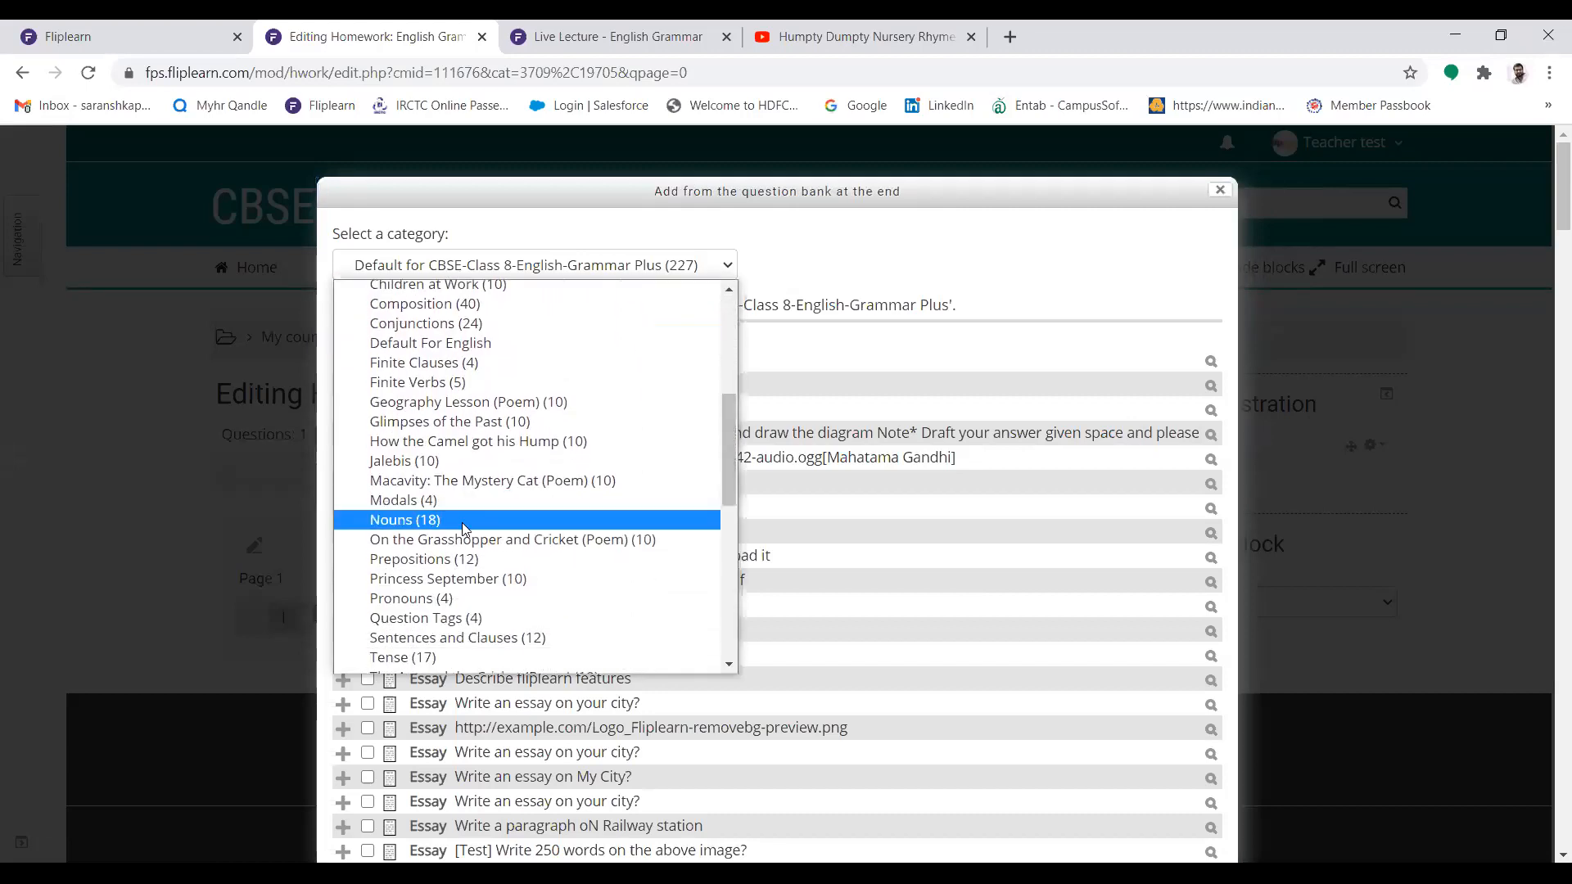
left_click(467, 527)
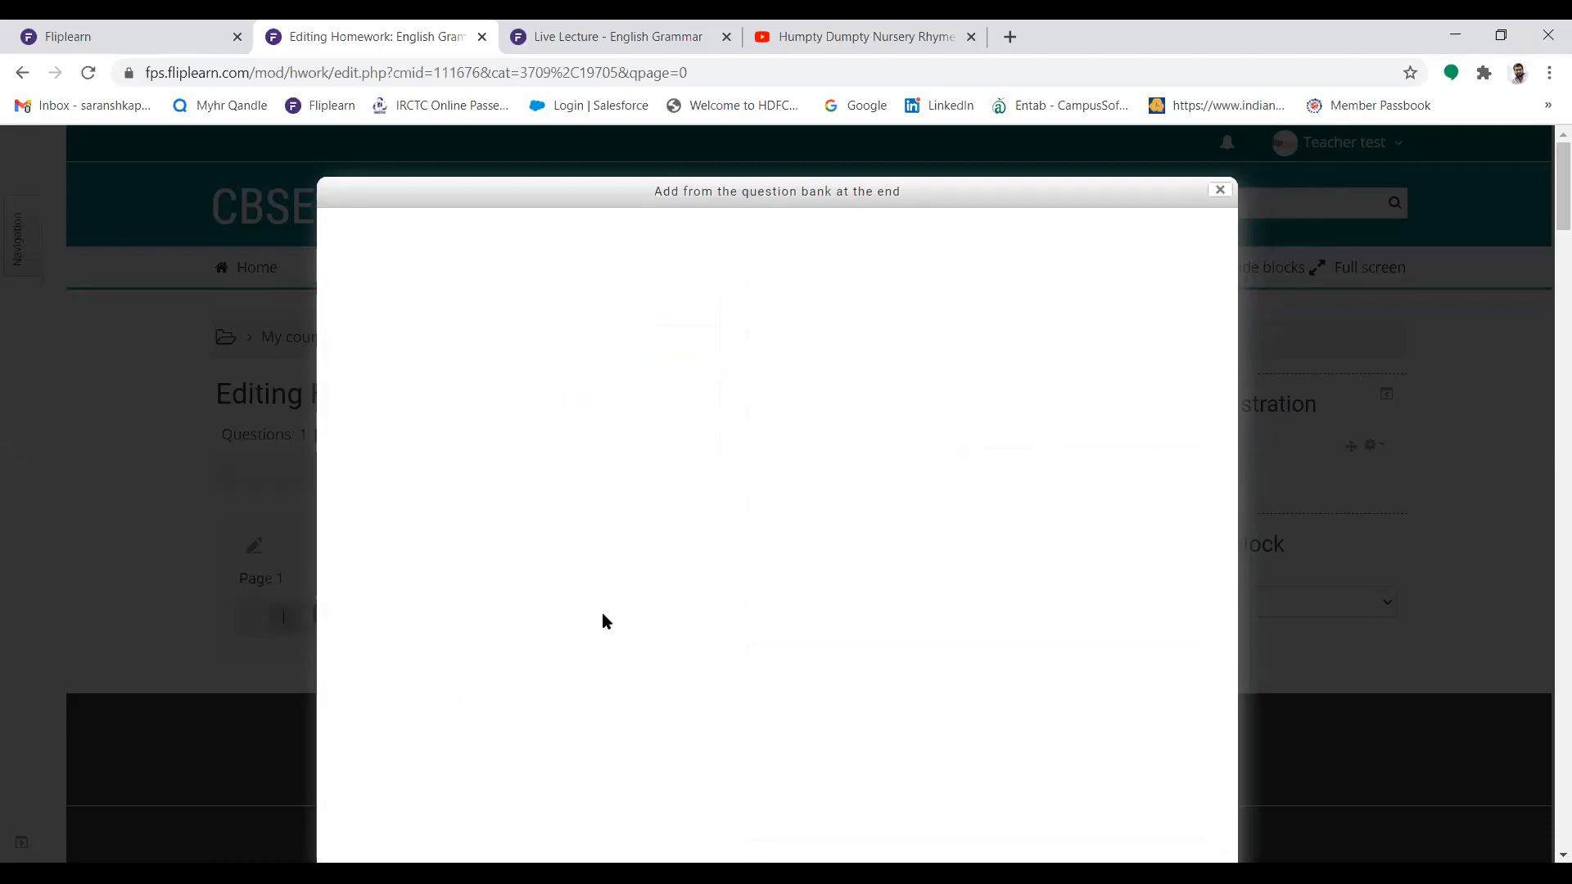
Add the library, tuft, stars and hand sanitisers fill-in questions from the Nouns category to the homework
left_click(368, 507)
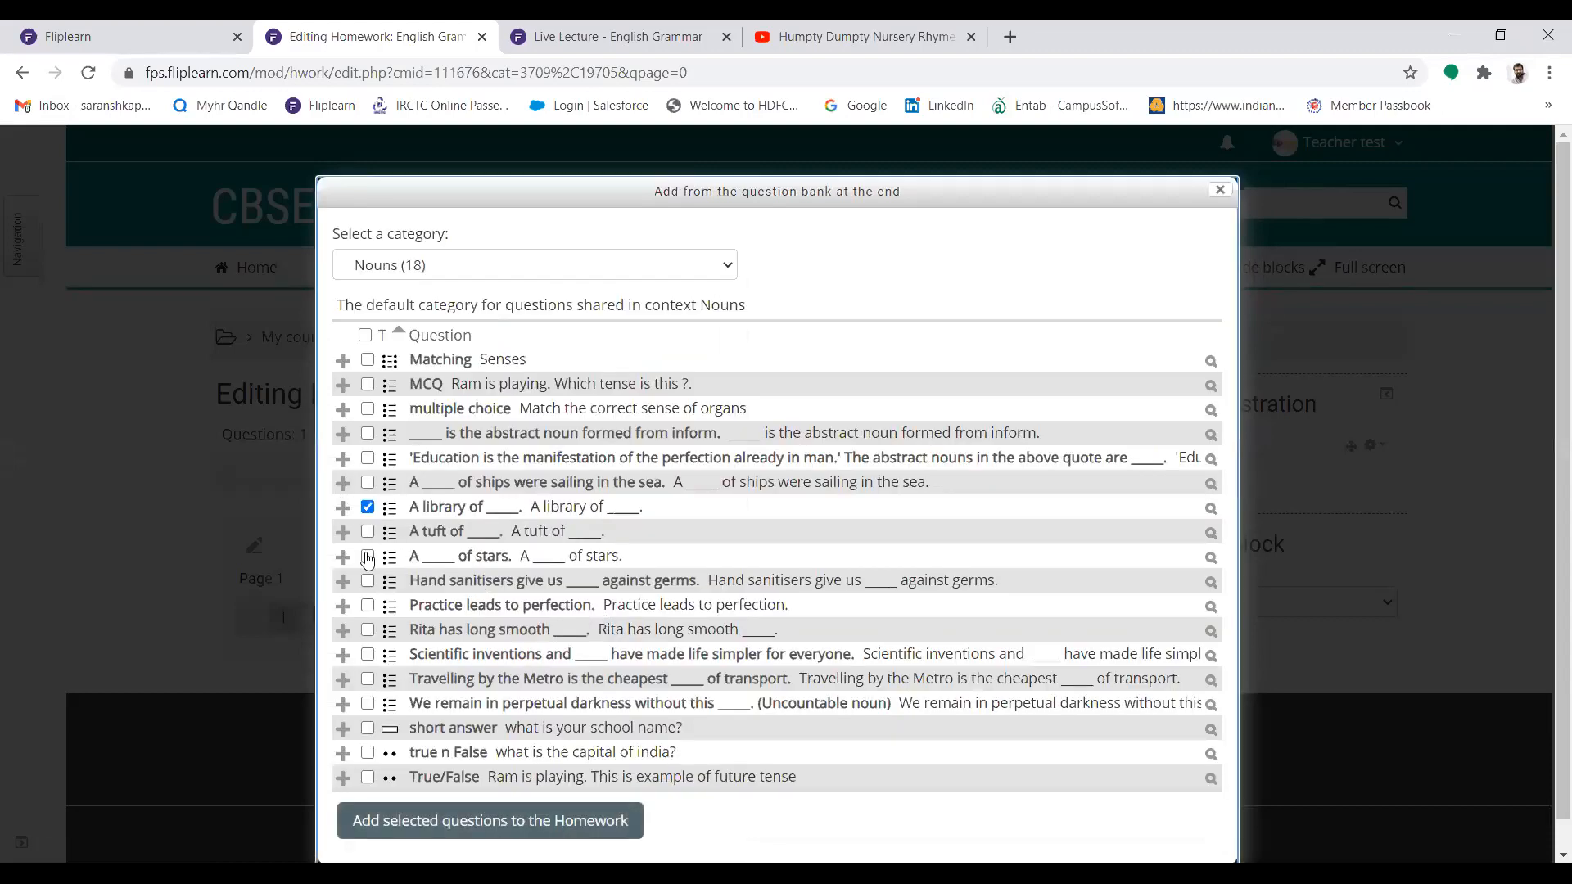
left_click(368, 532)
left_click(368, 561)
left_click(368, 583)
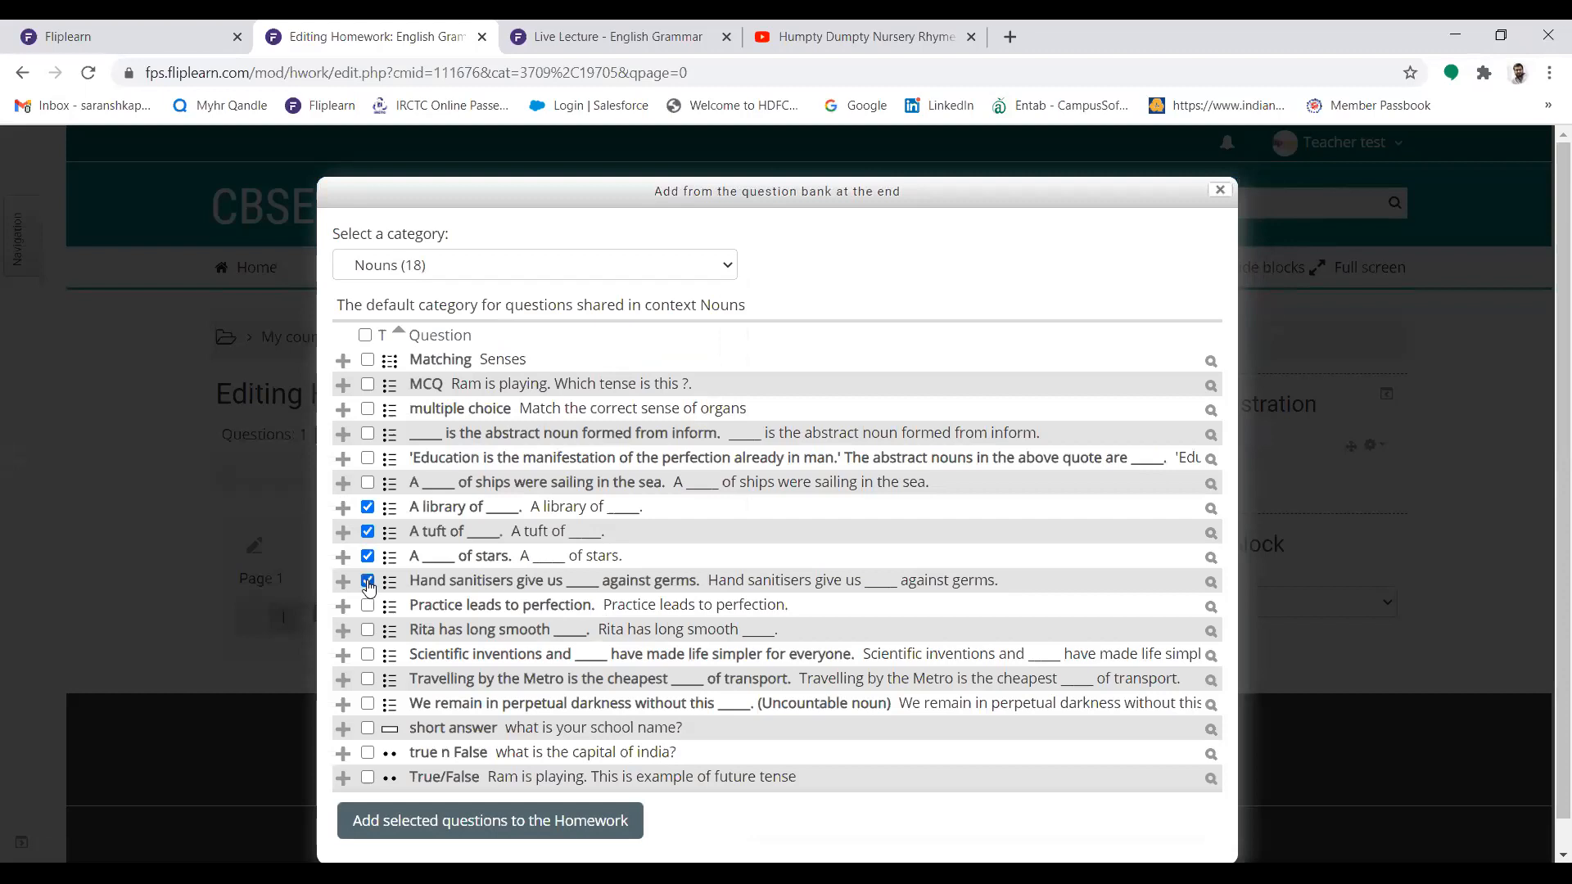
left_click(524, 822)
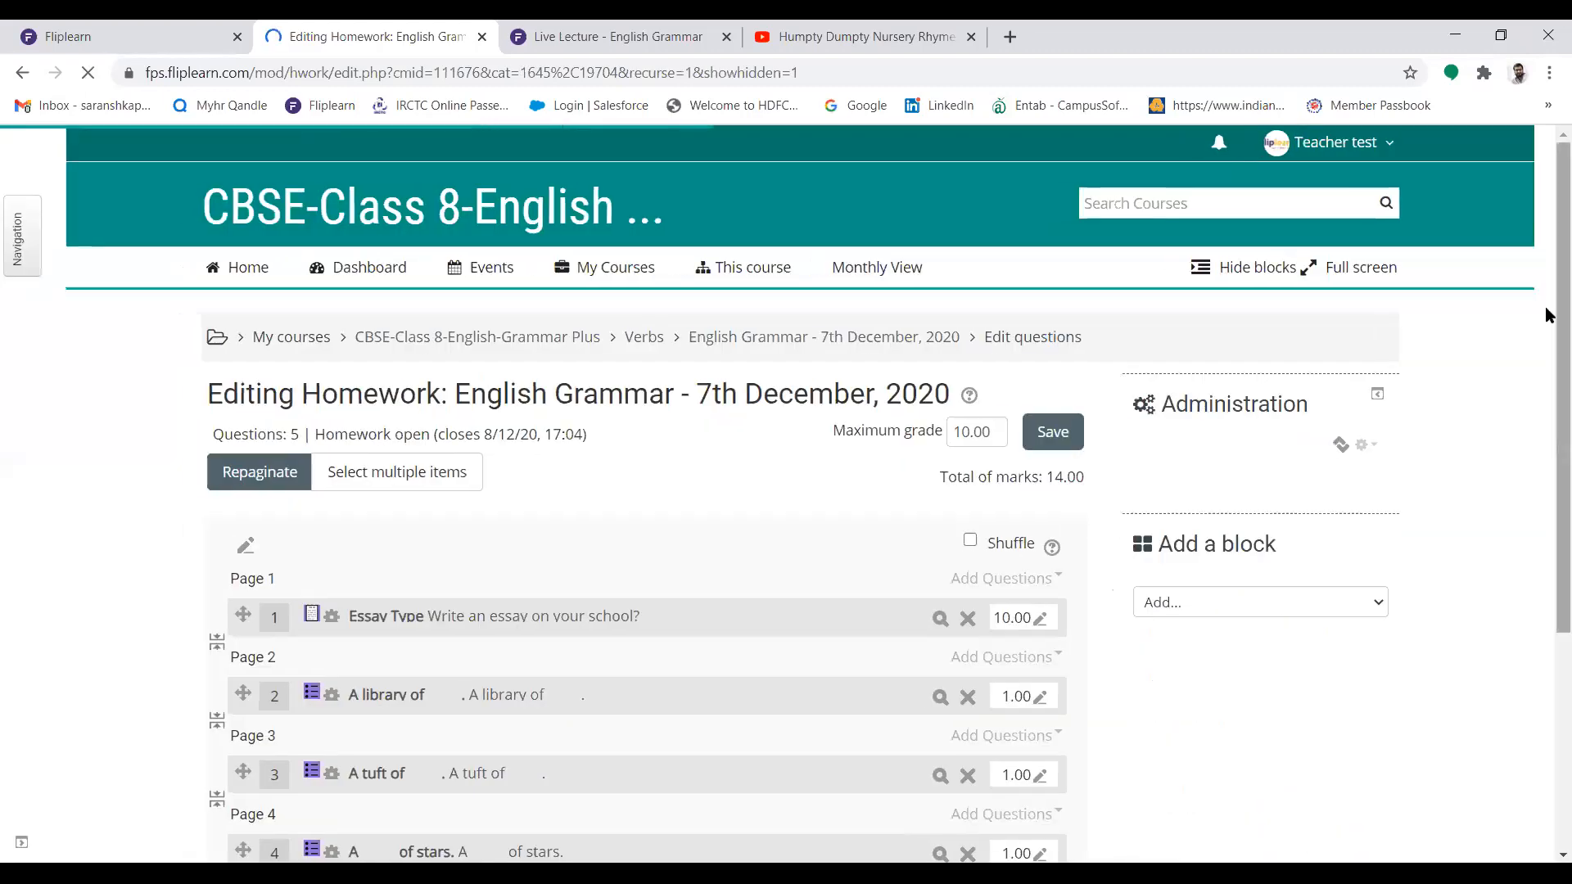
Turn on shuffling for the homework questions and save the homework with a maximum grade of 10
left_click_drag(1547, 311, 1544, 460)
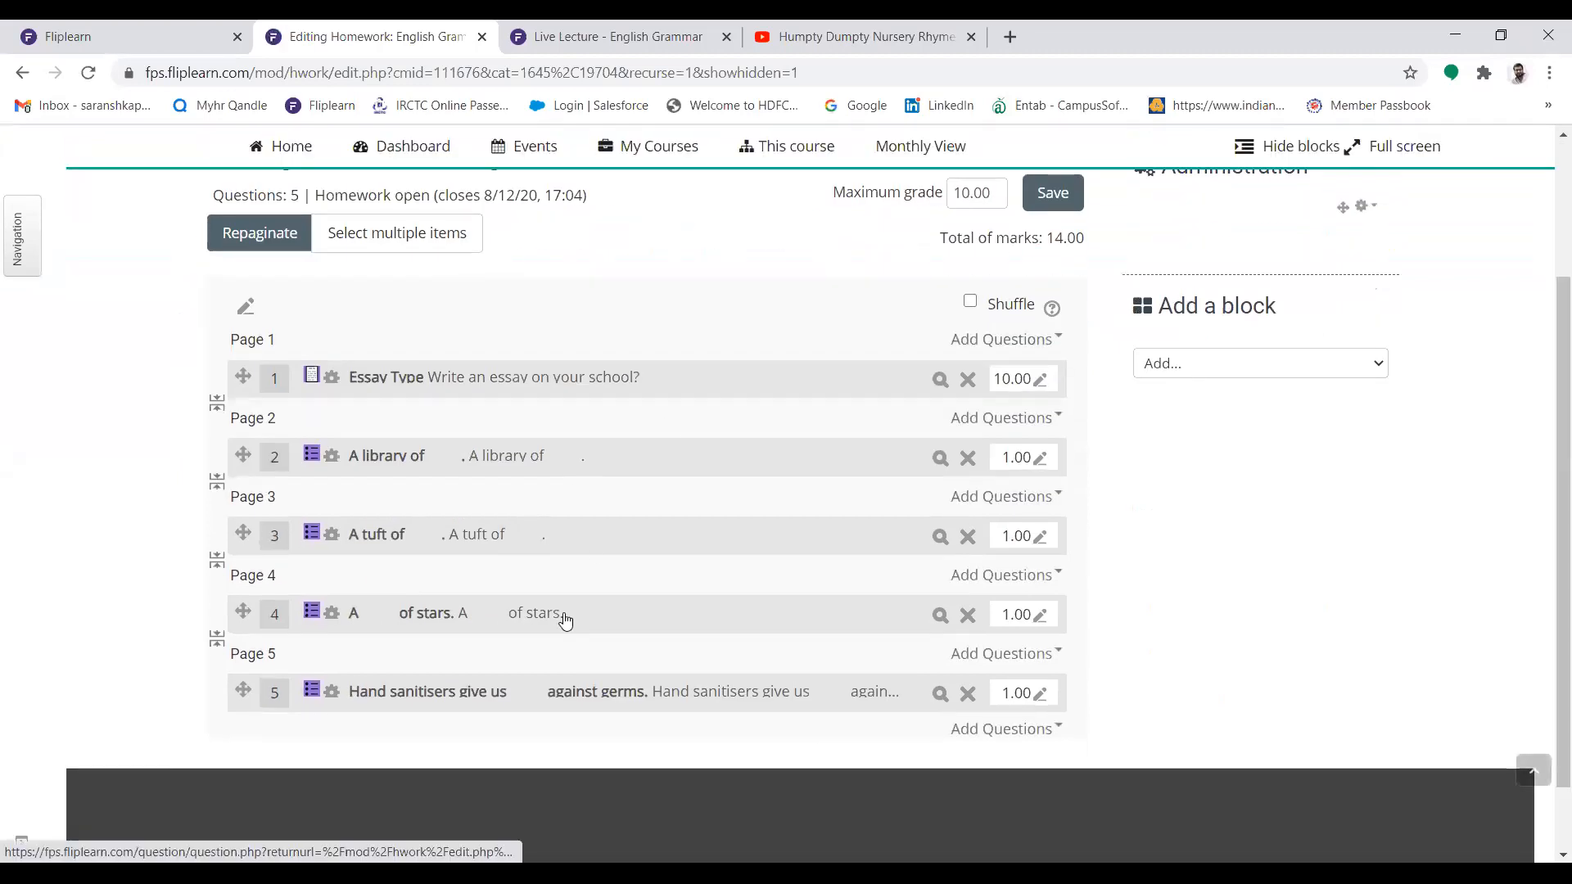
left_click_drag(1547, 312, 1547, 269)
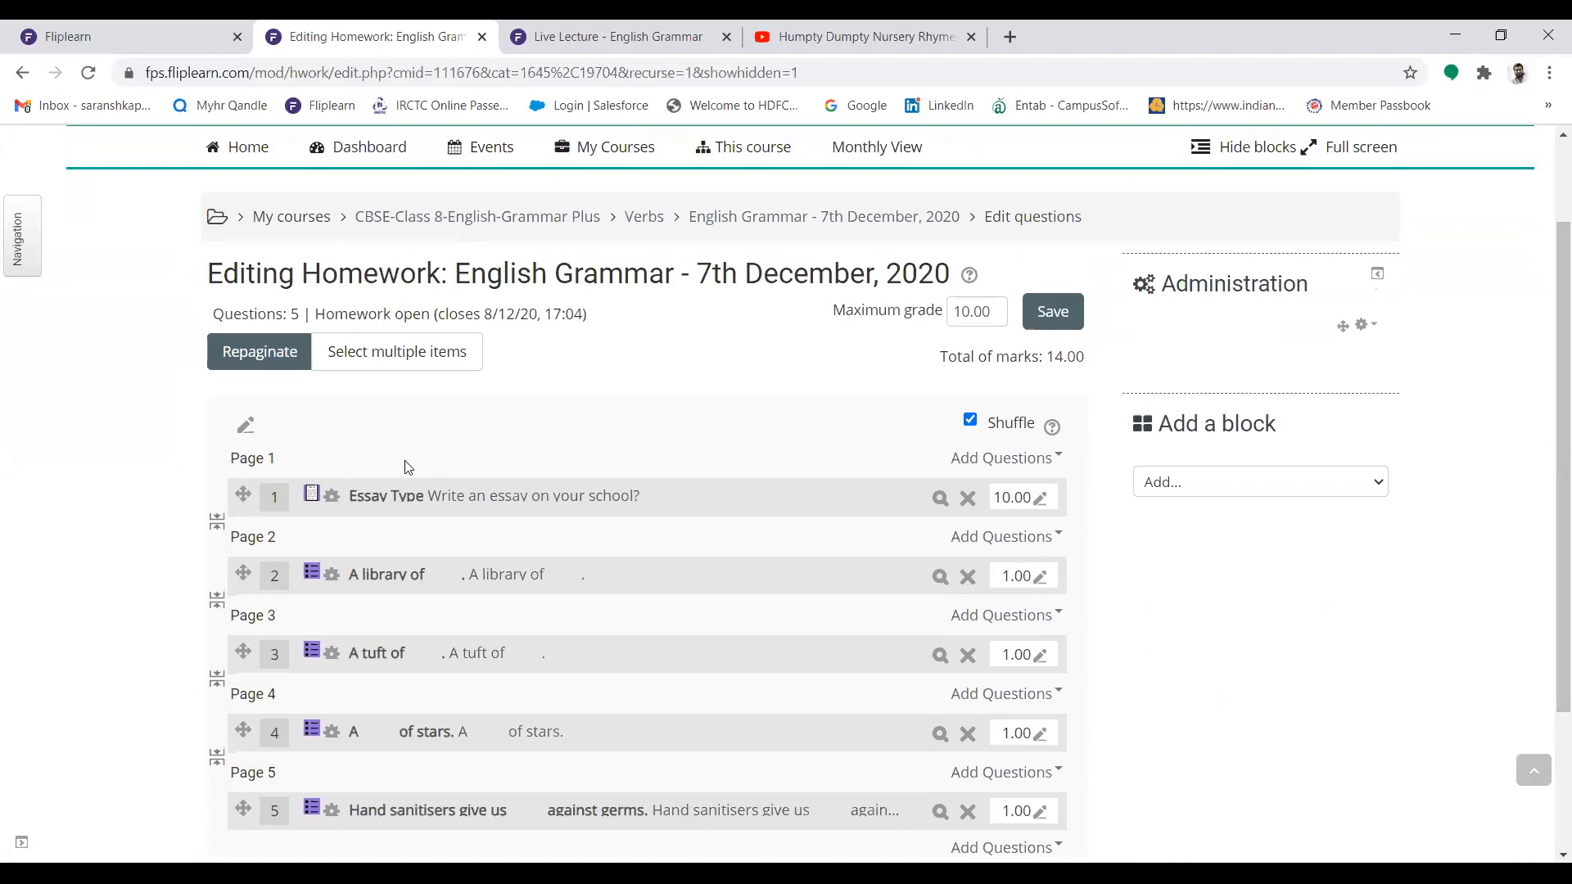
scroll(1545, 397, "down", 2)
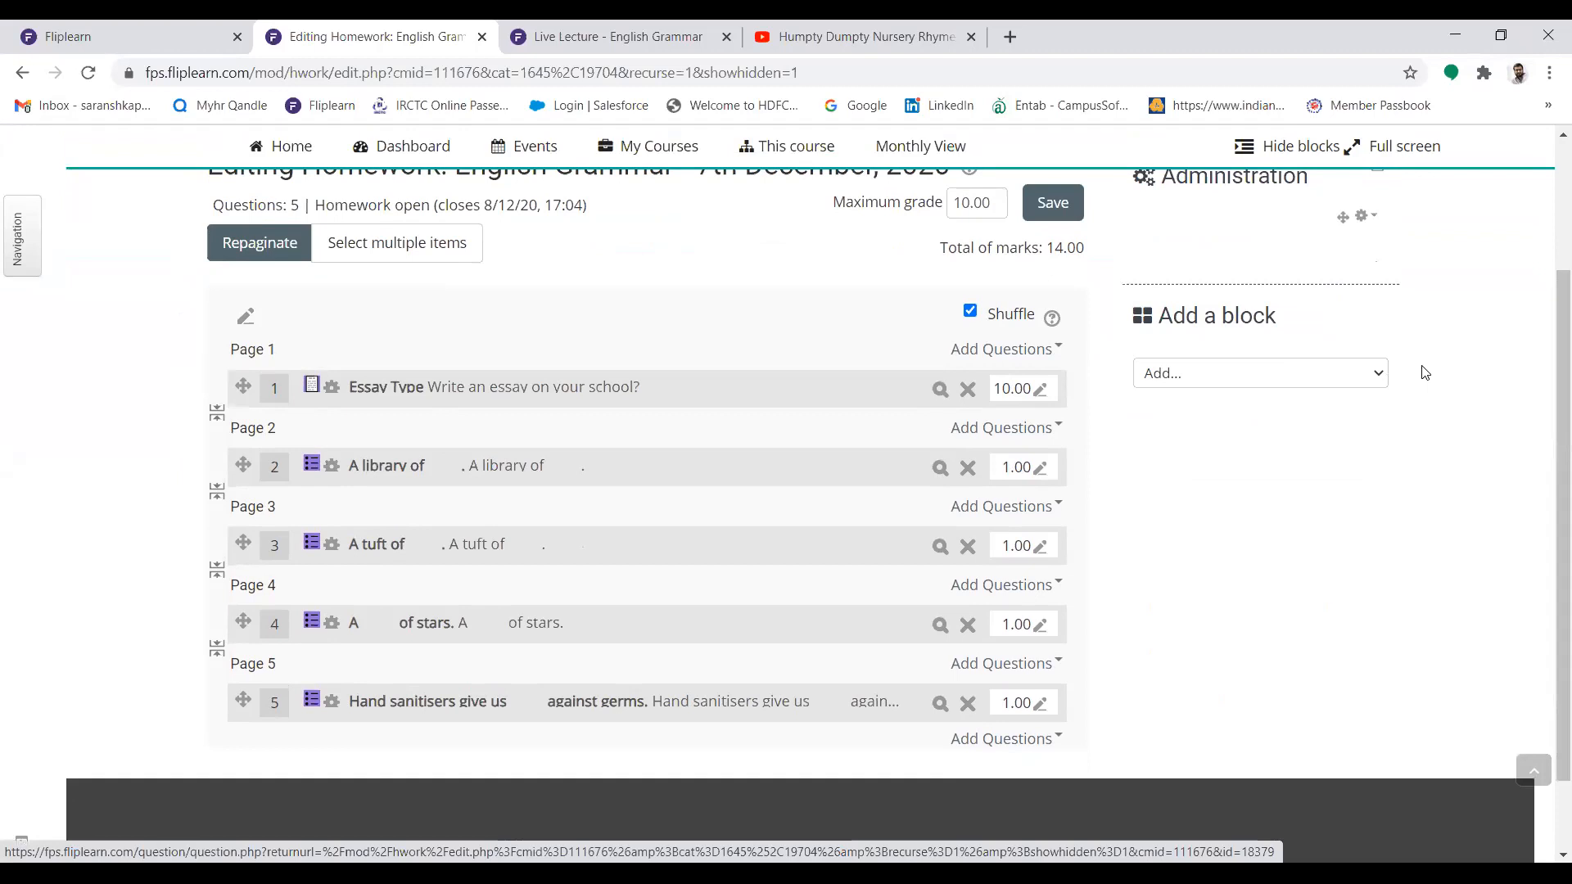
left_click_drag(1545, 302, 1546, 240)
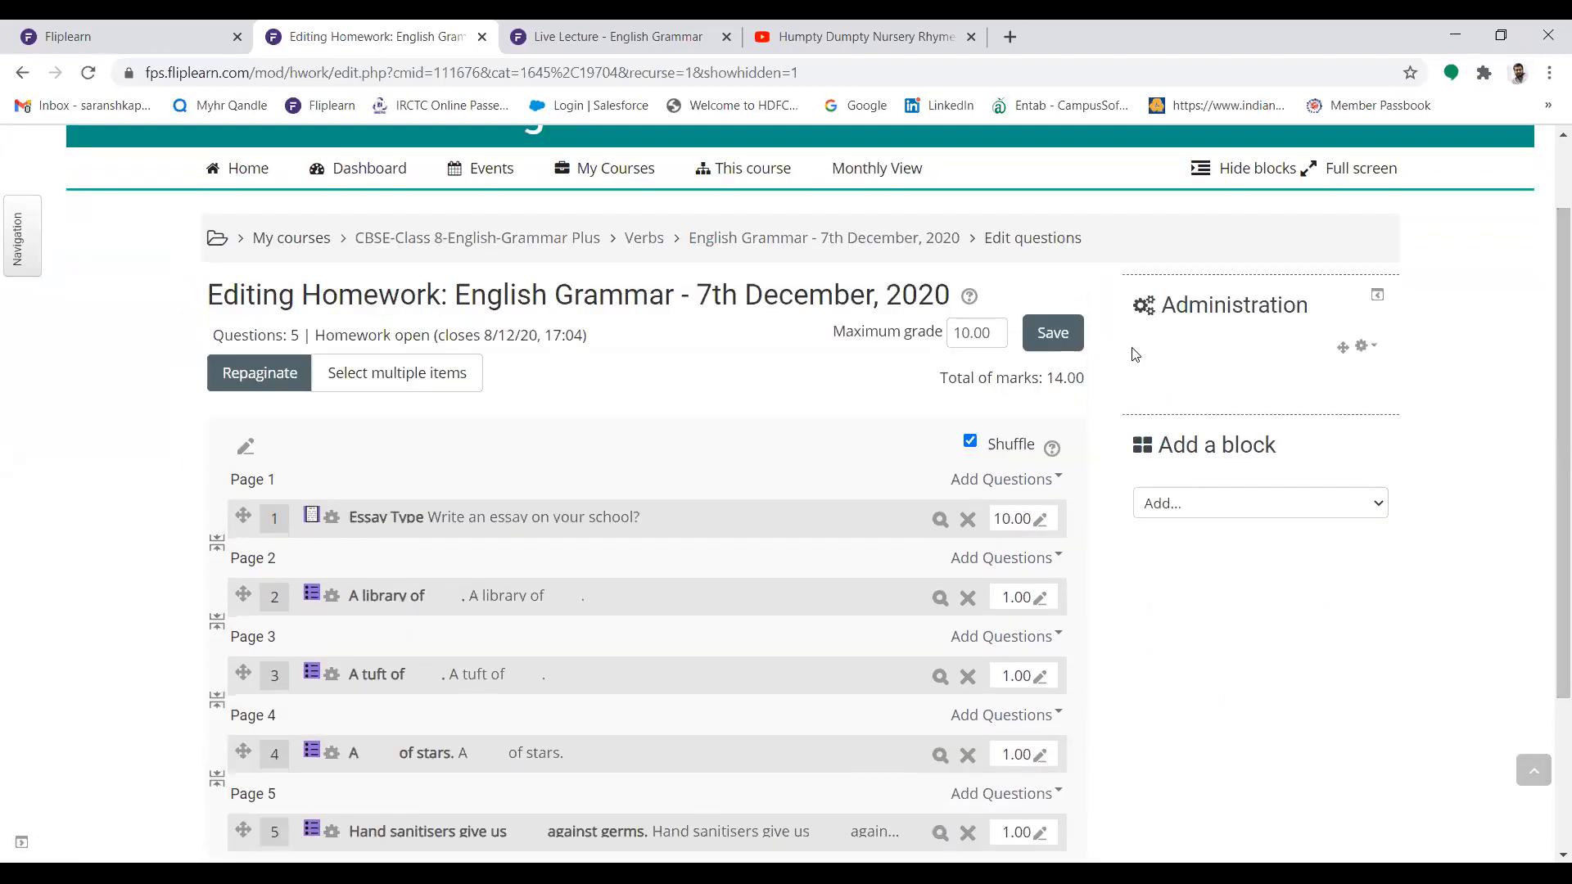
left_click(1070, 341)
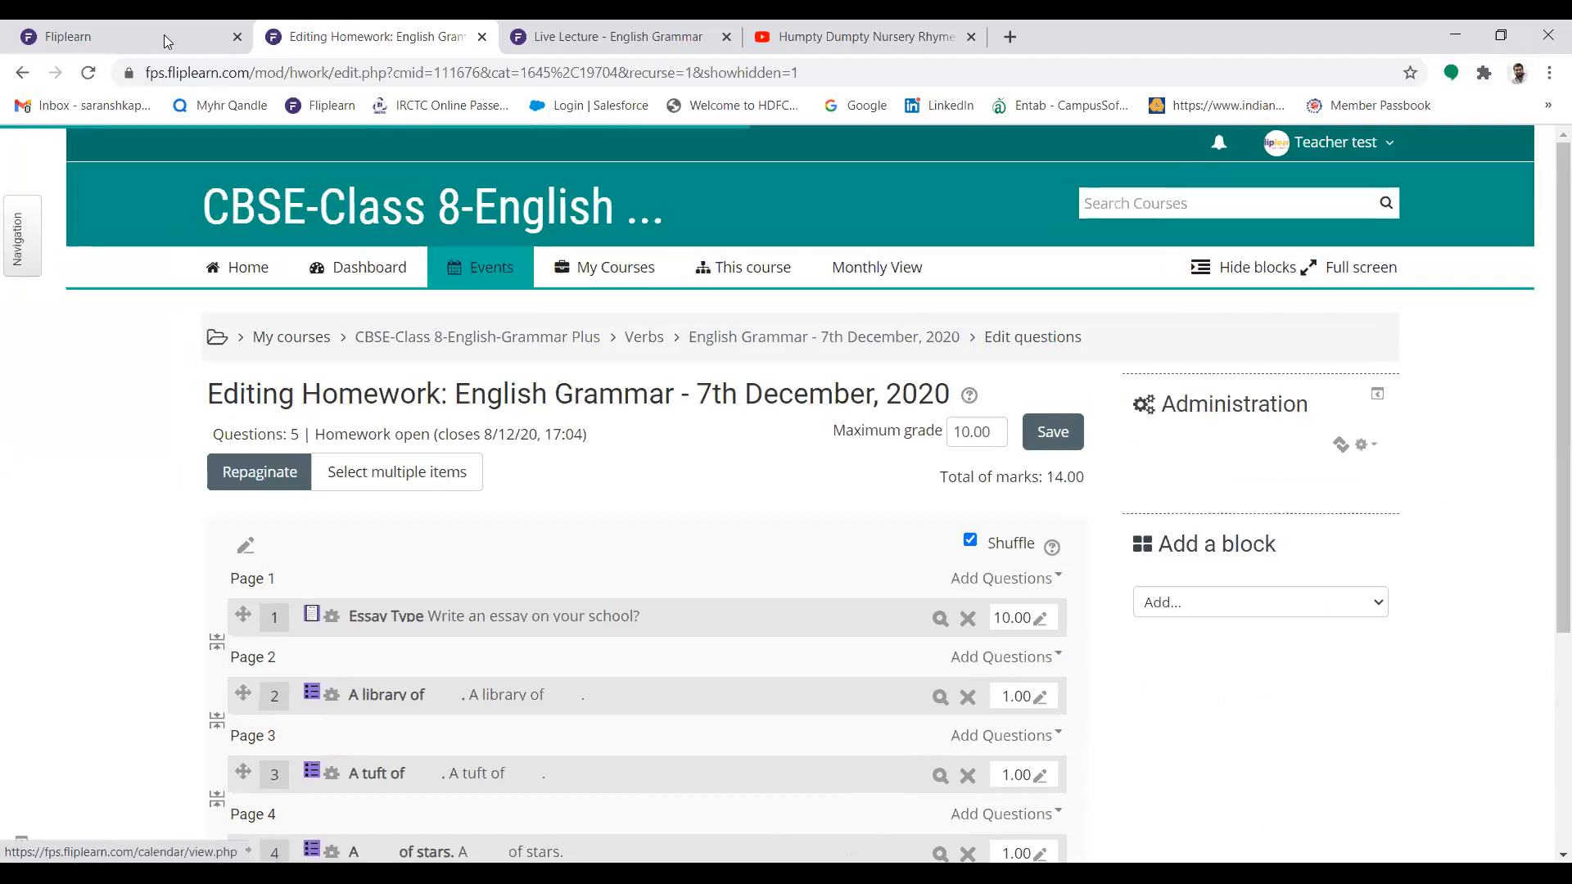
Log out of the teacher account on the Fliplearn home page
left_click(157, 27)
left_click(1293, 195)
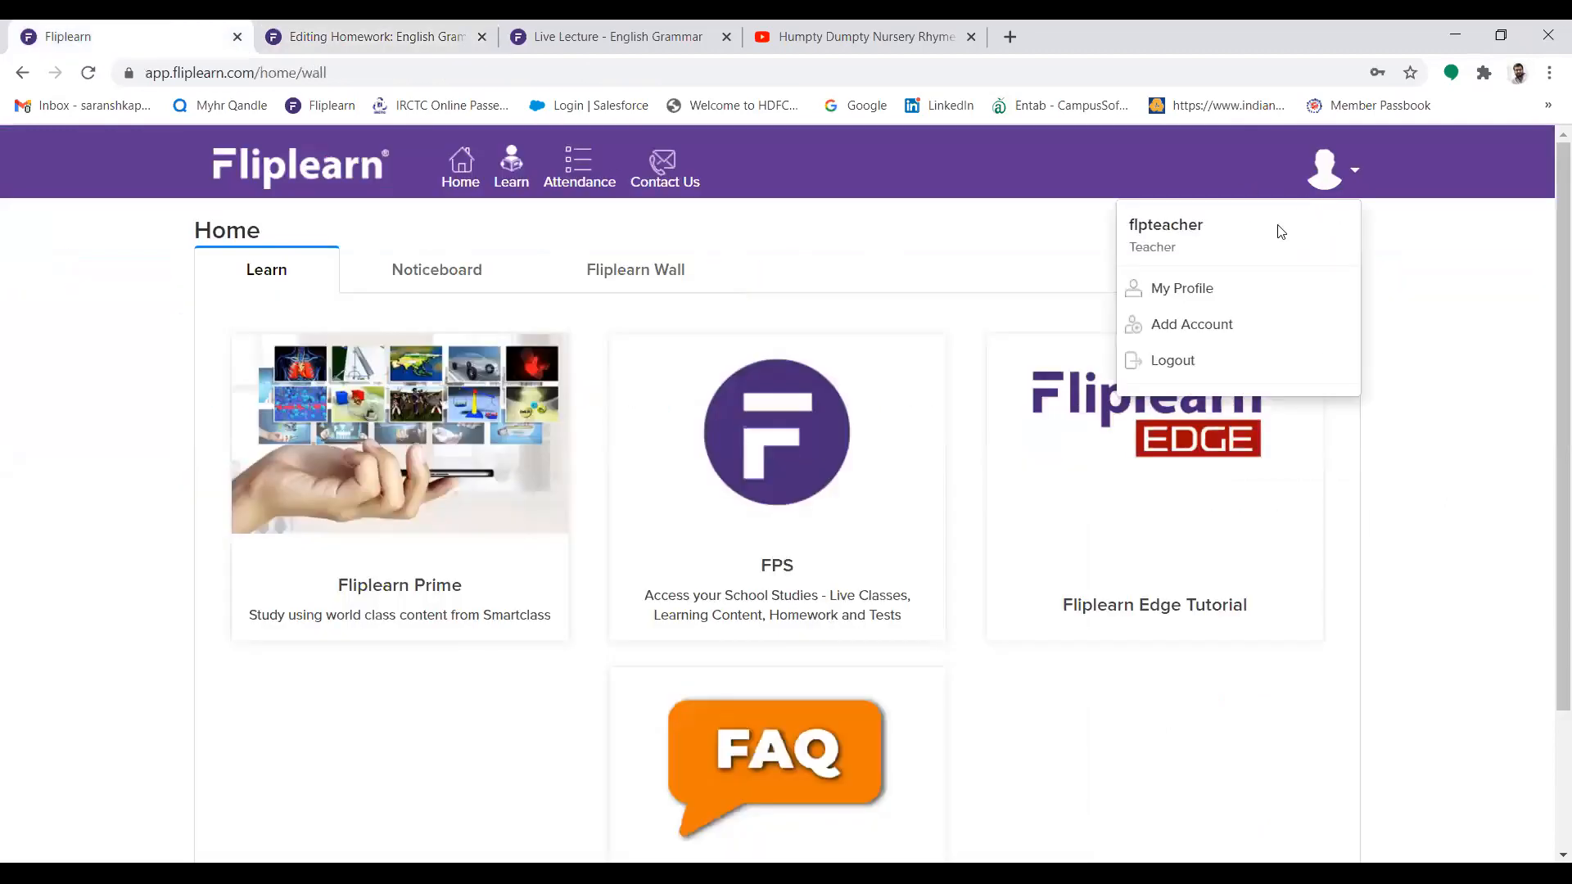
left_click(1178, 361)
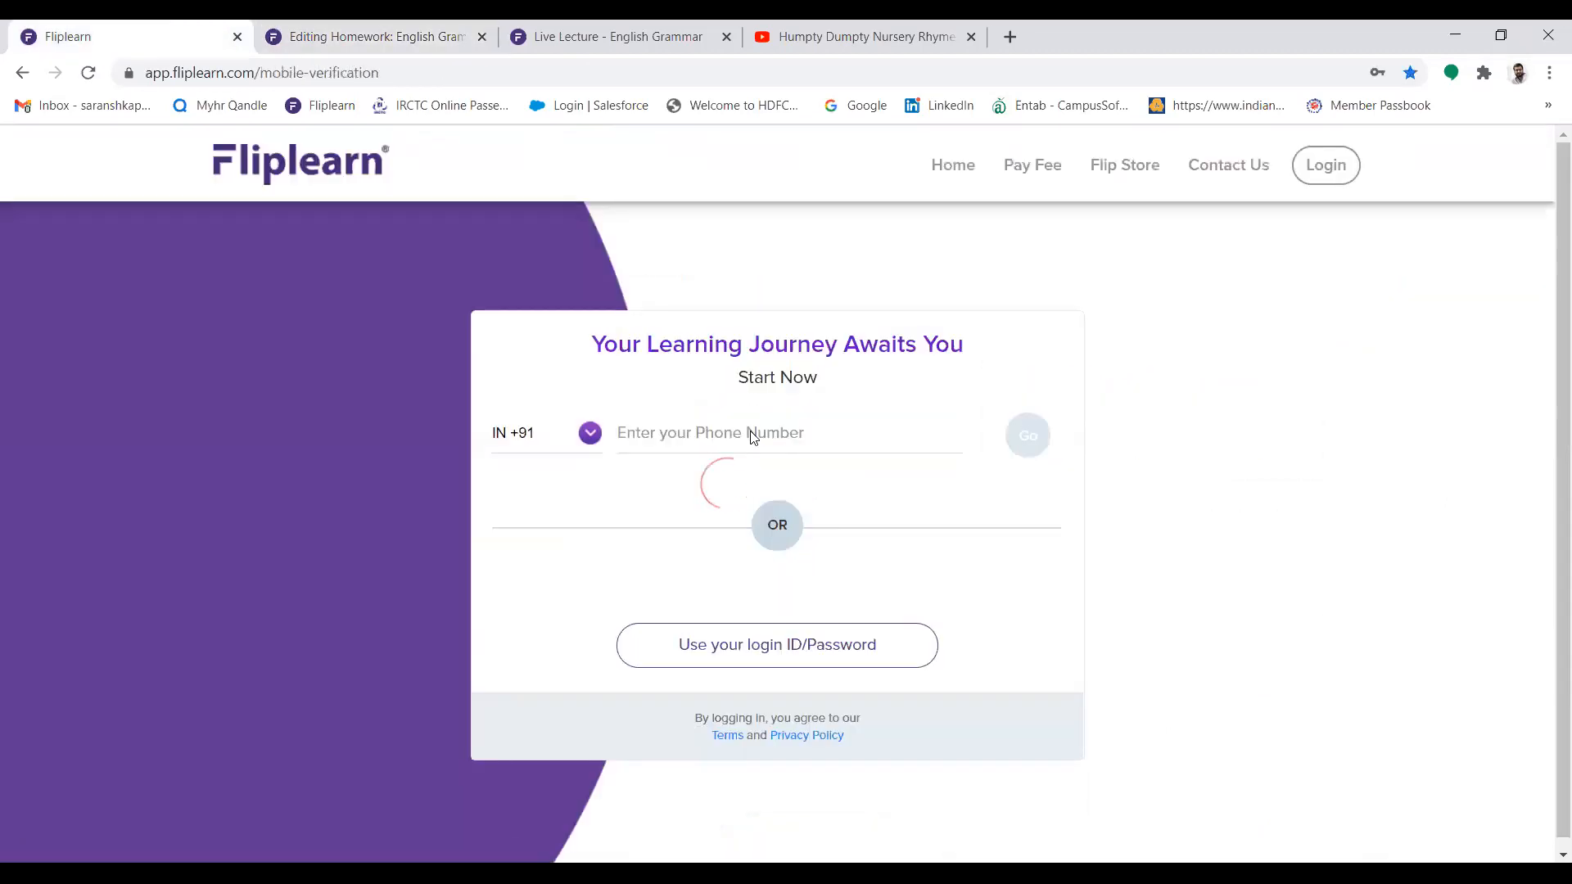
Log in to Fliplearn as the demo student, using the saved student login ID and account password
left_click(811, 652)
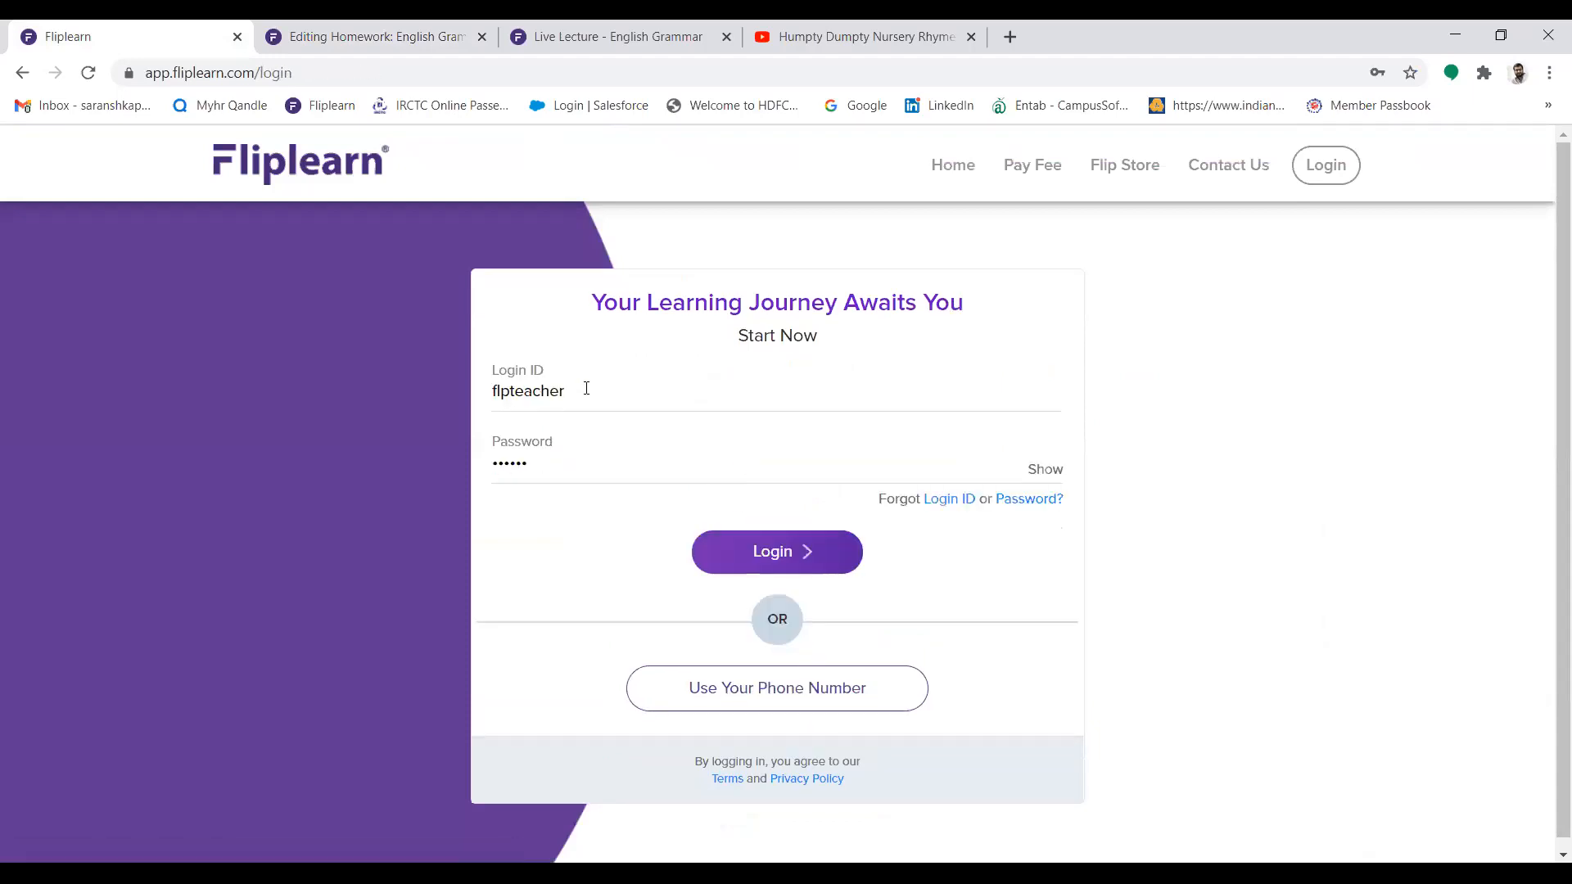
left_click(615, 379)
left_click(584, 496)
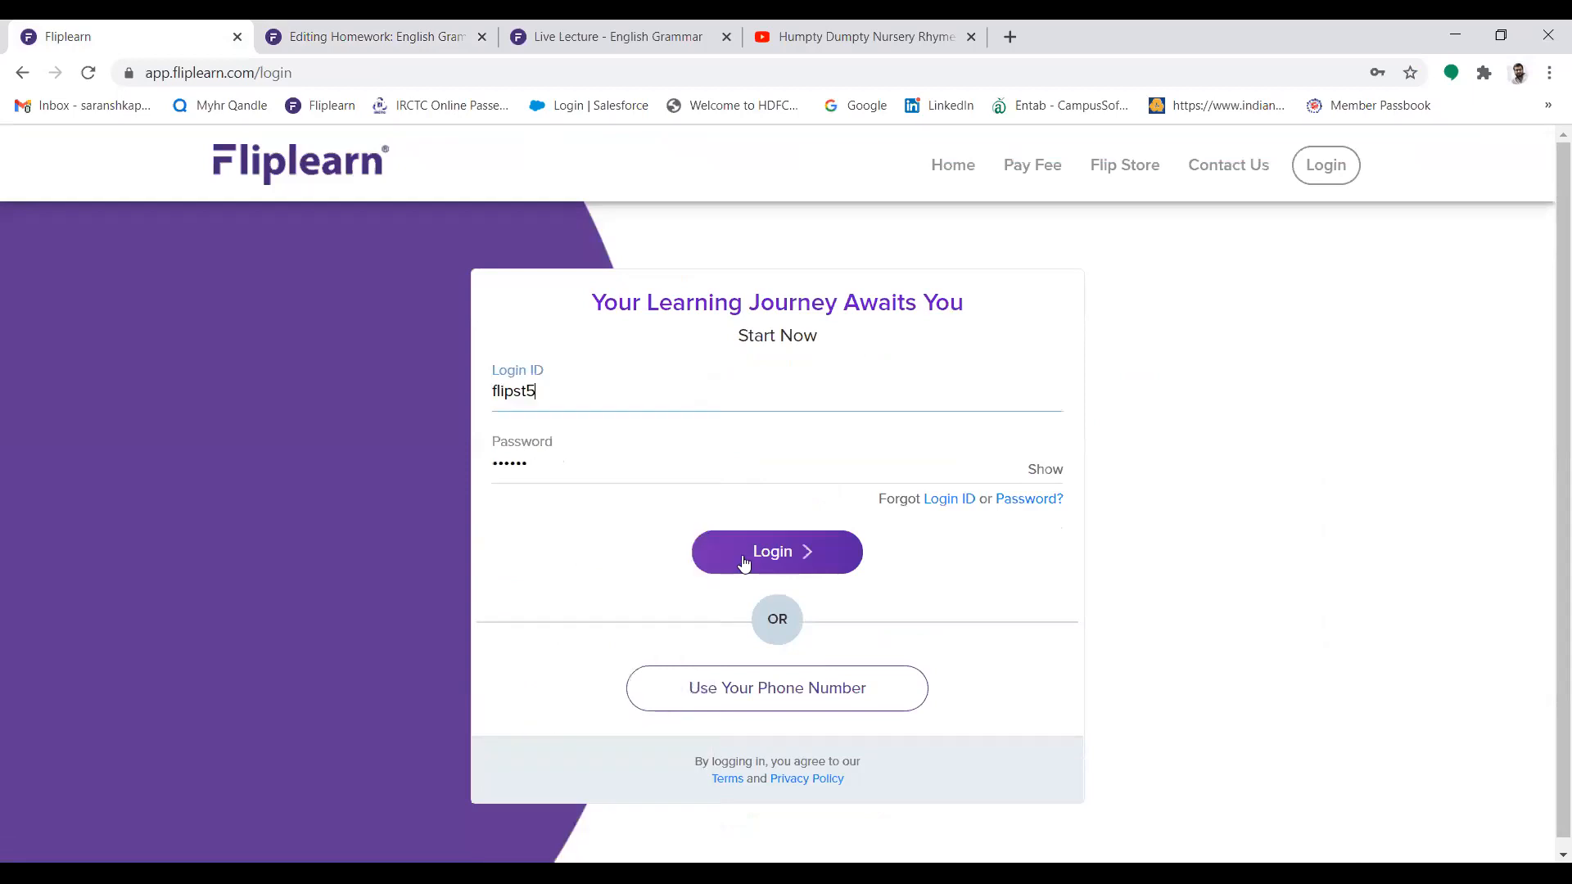
left_click(739, 564)
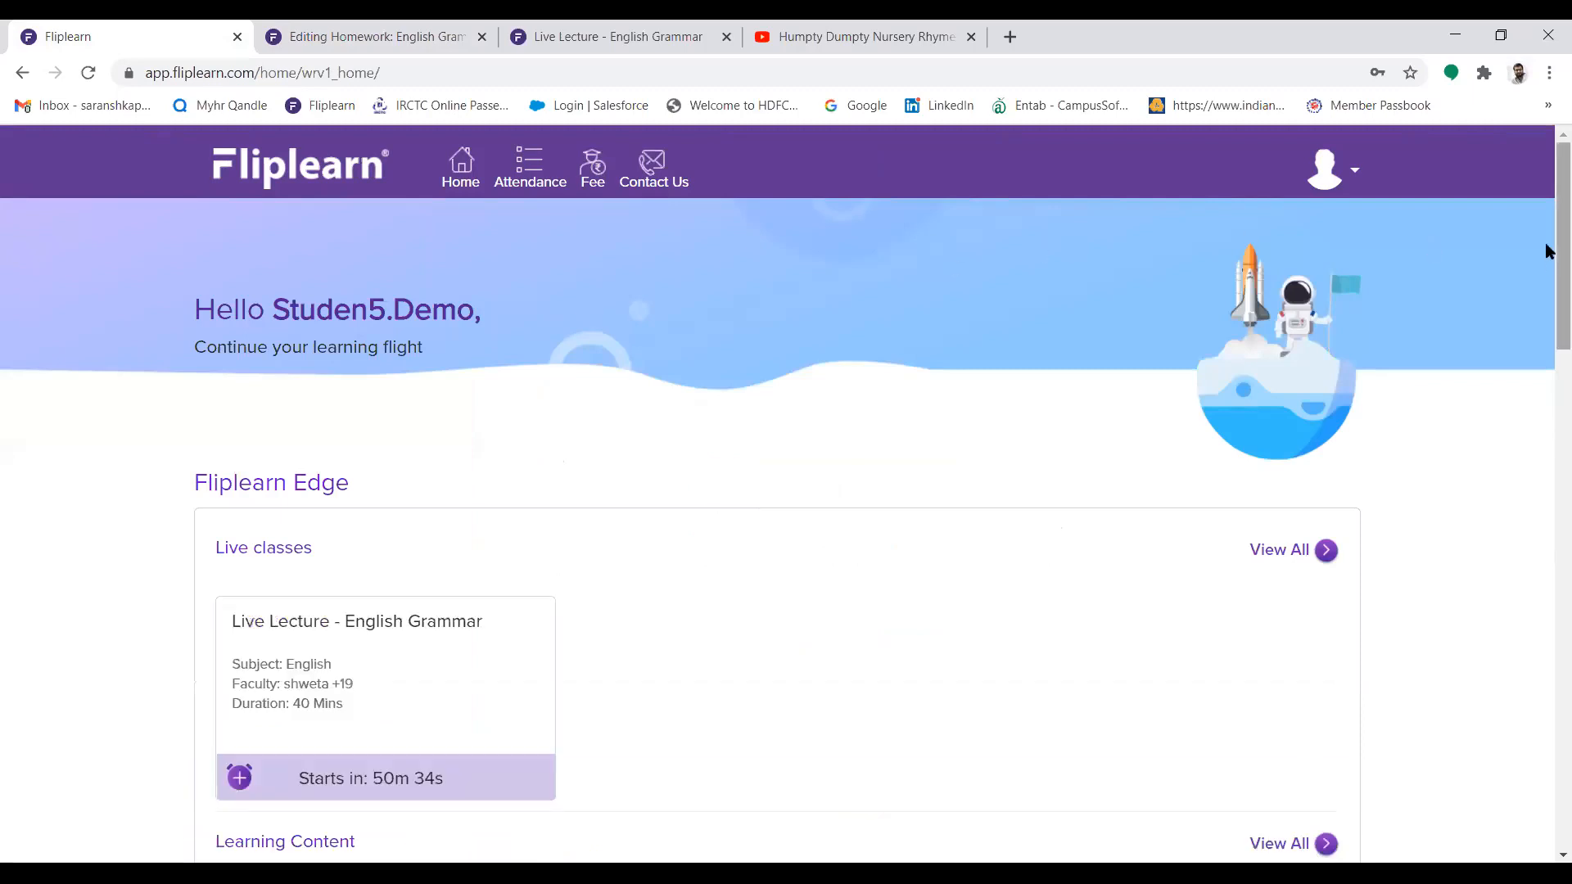
Look through the live classes, learning content and homework on the student home page, and open FPS
scroll(1546, 212, "down", 2)
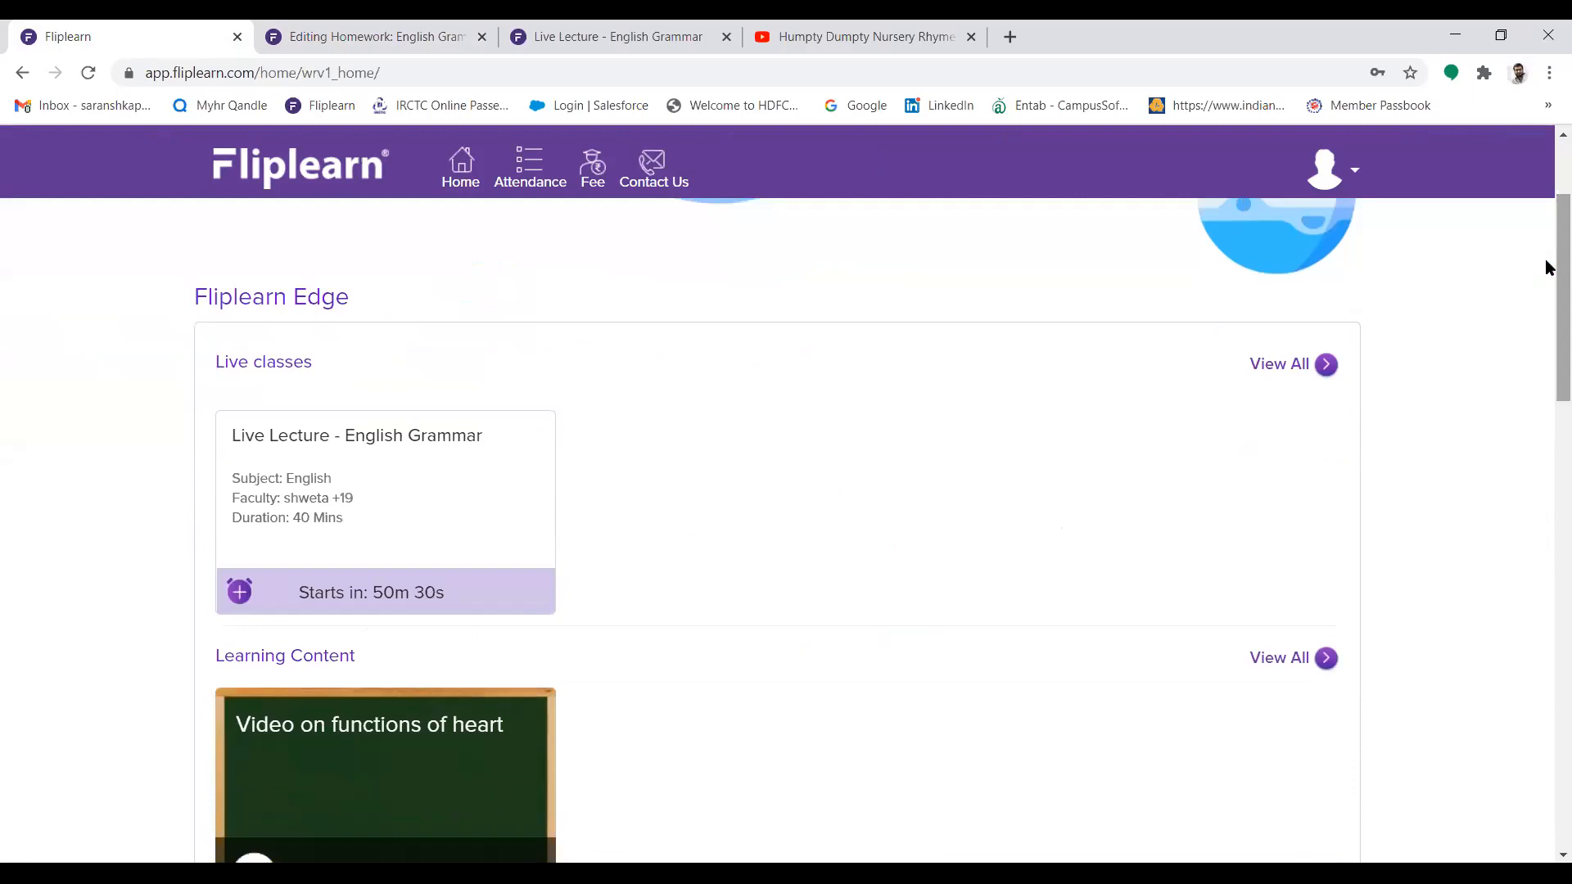
scroll(1548, 267, "down", 7)
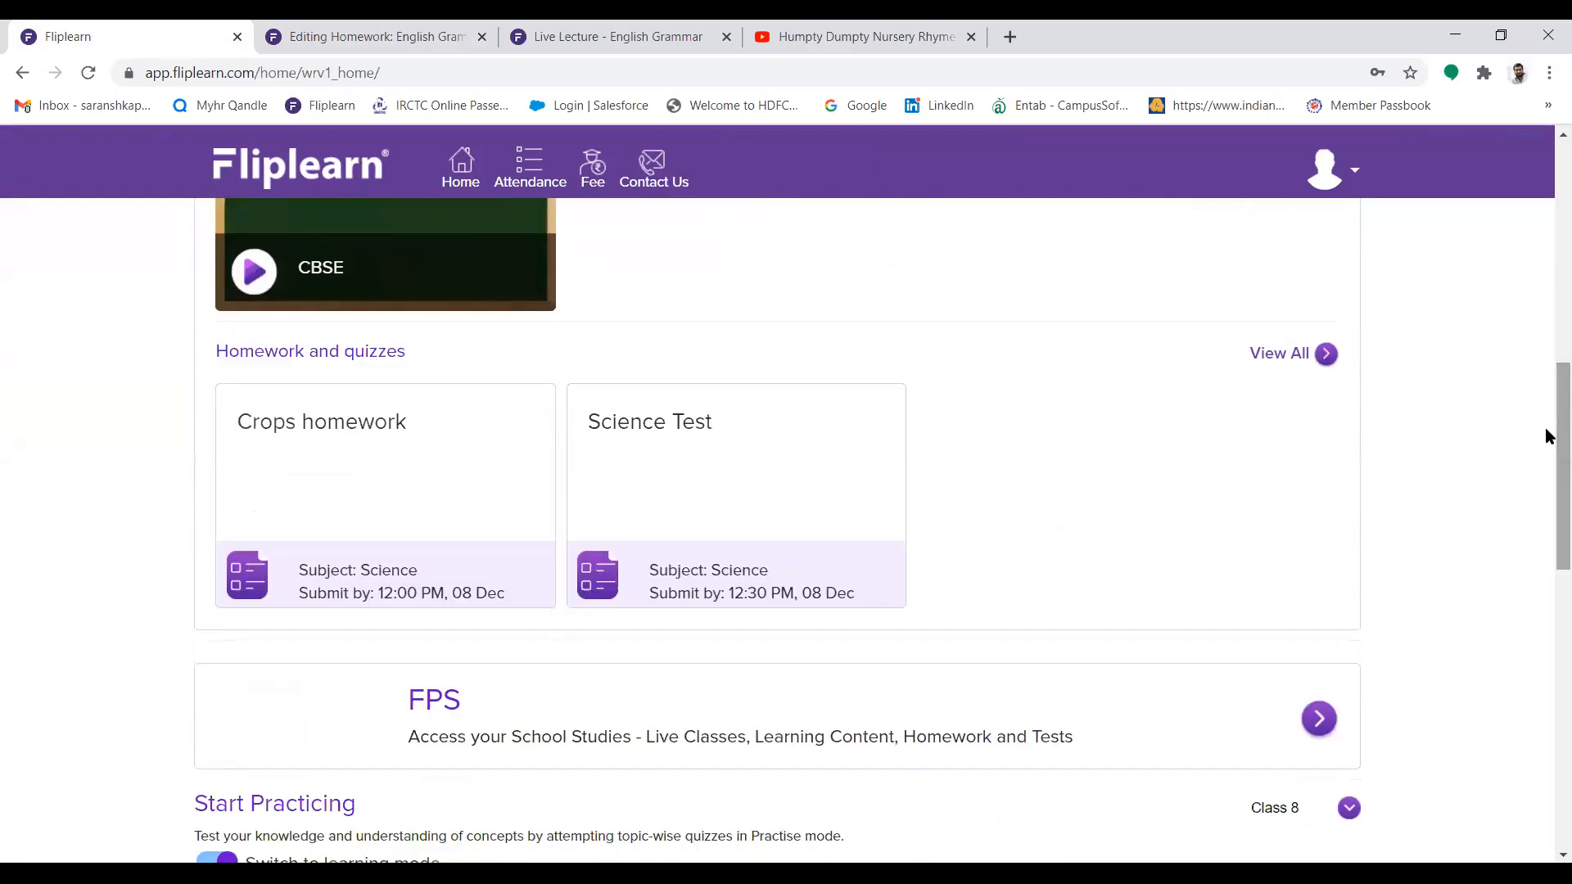
left_click(1092, 733)
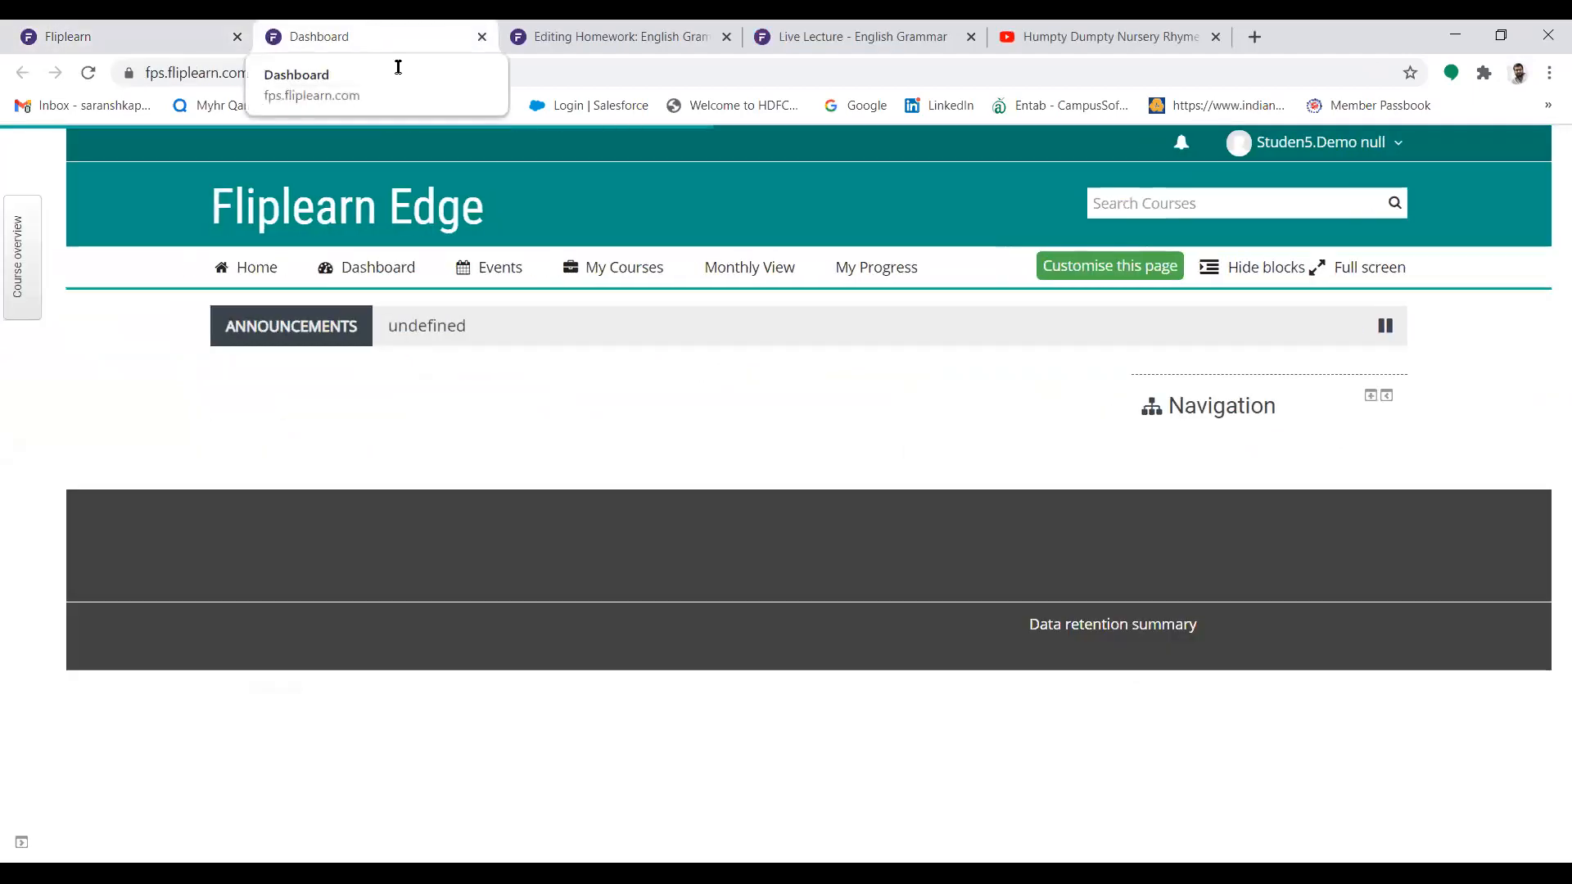
Open the English Grammar - 7th December, 2020 homework in the Verbs section of the CBSE-Class 8-English-Grammar Plus course
left_click(614, 267)
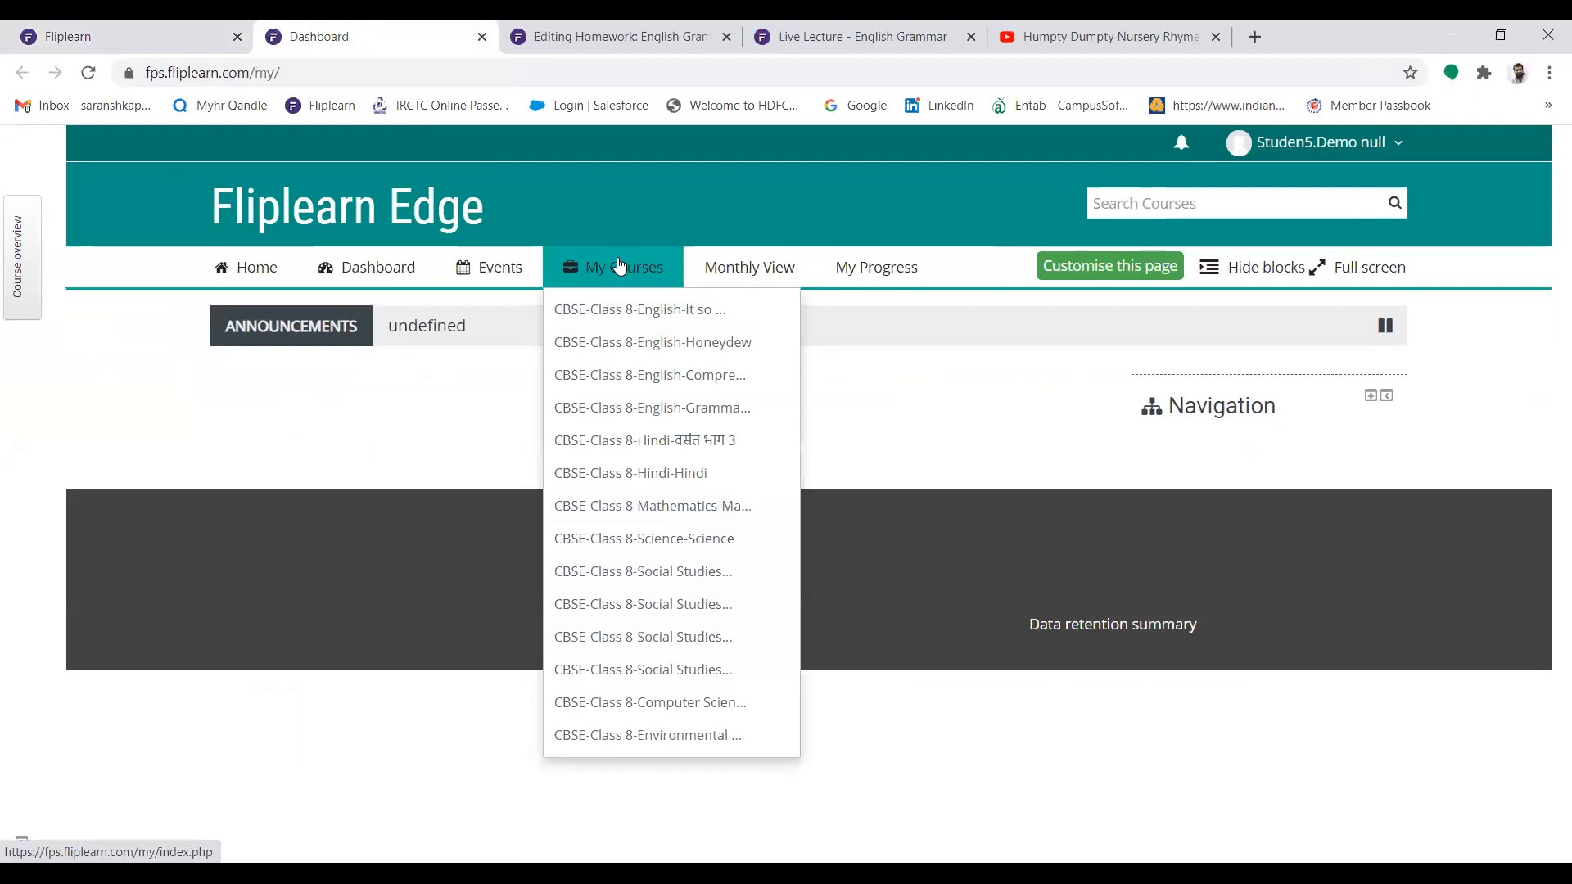
left_click(662, 409)
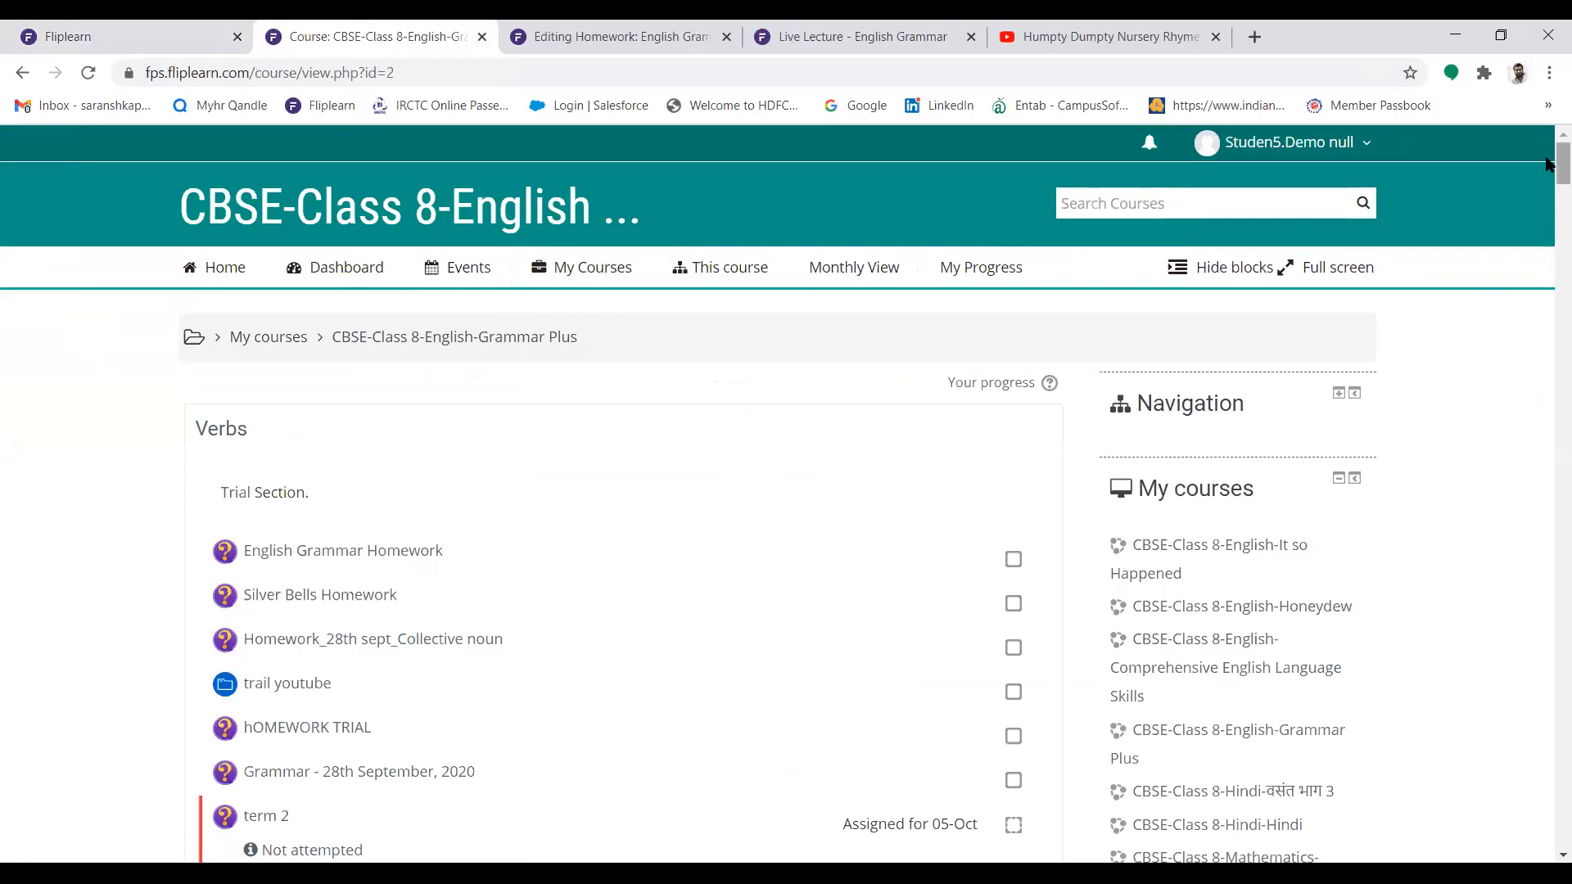
left_click_drag(1548, 164, 1548, 704)
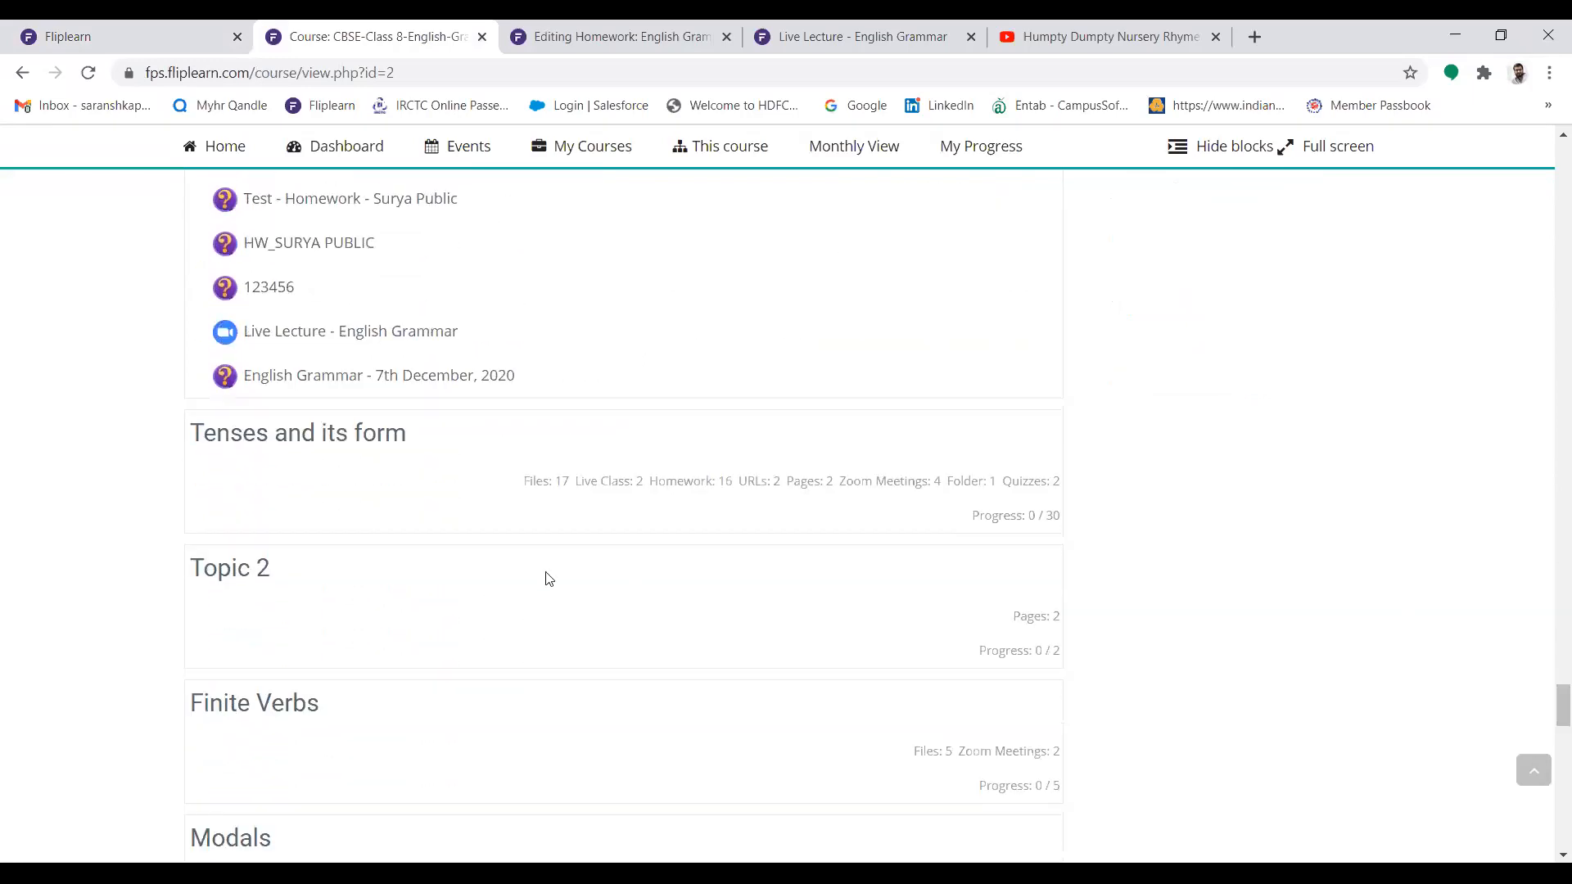
left_click(473, 391)
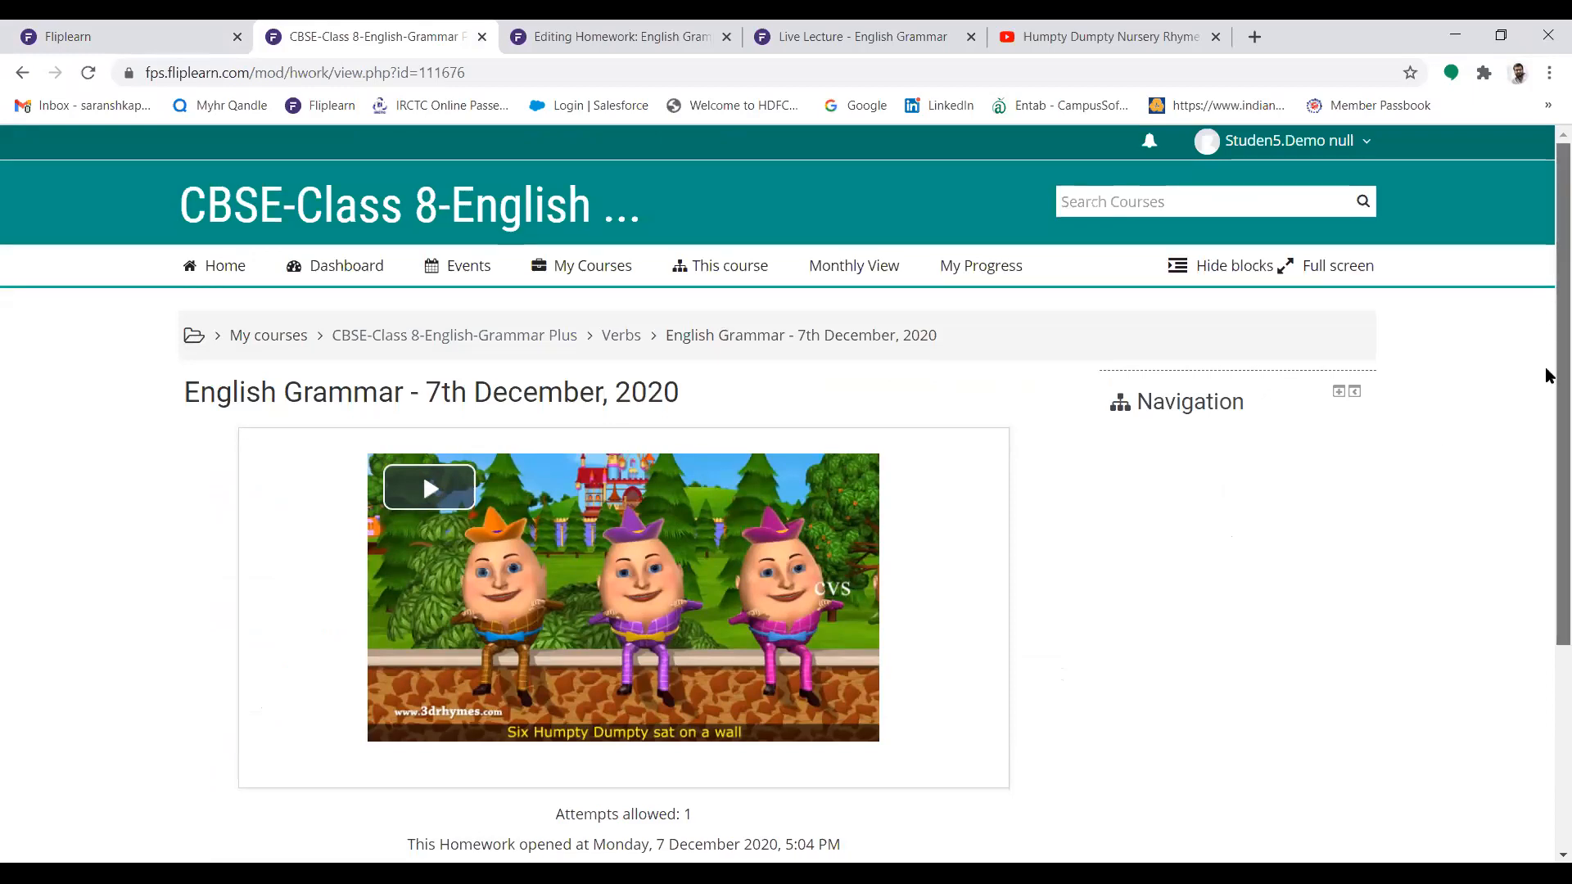
Play the Humpty Dumpty video in the homework description muted, view it in full screen, pause it and return to the homework page
left_click_drag(1547, 369, 1548, 446)
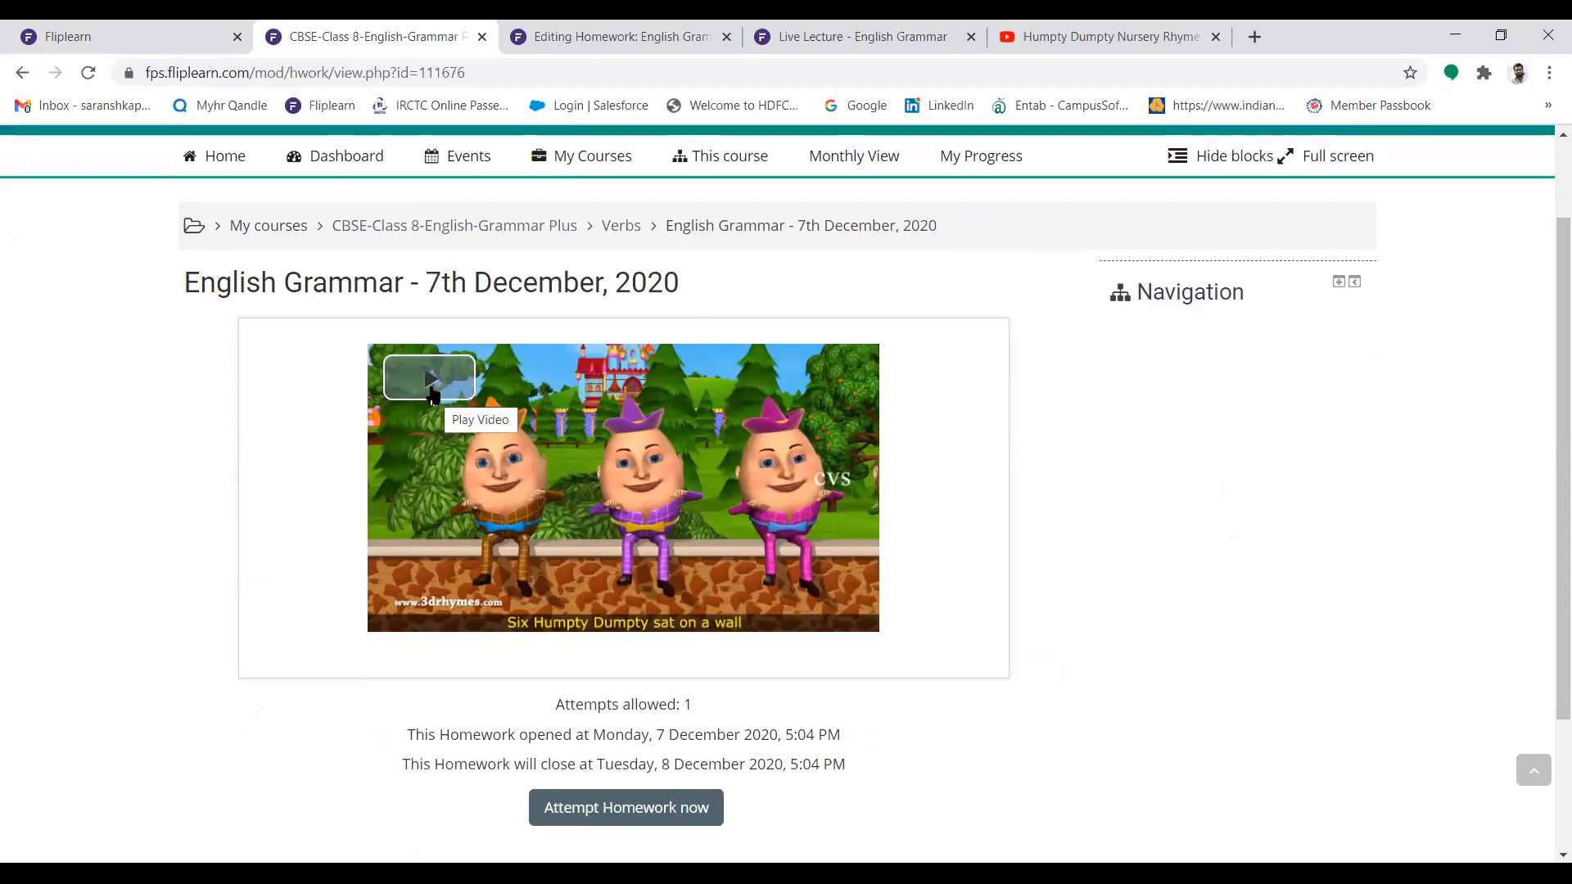
left_click(431, 394)
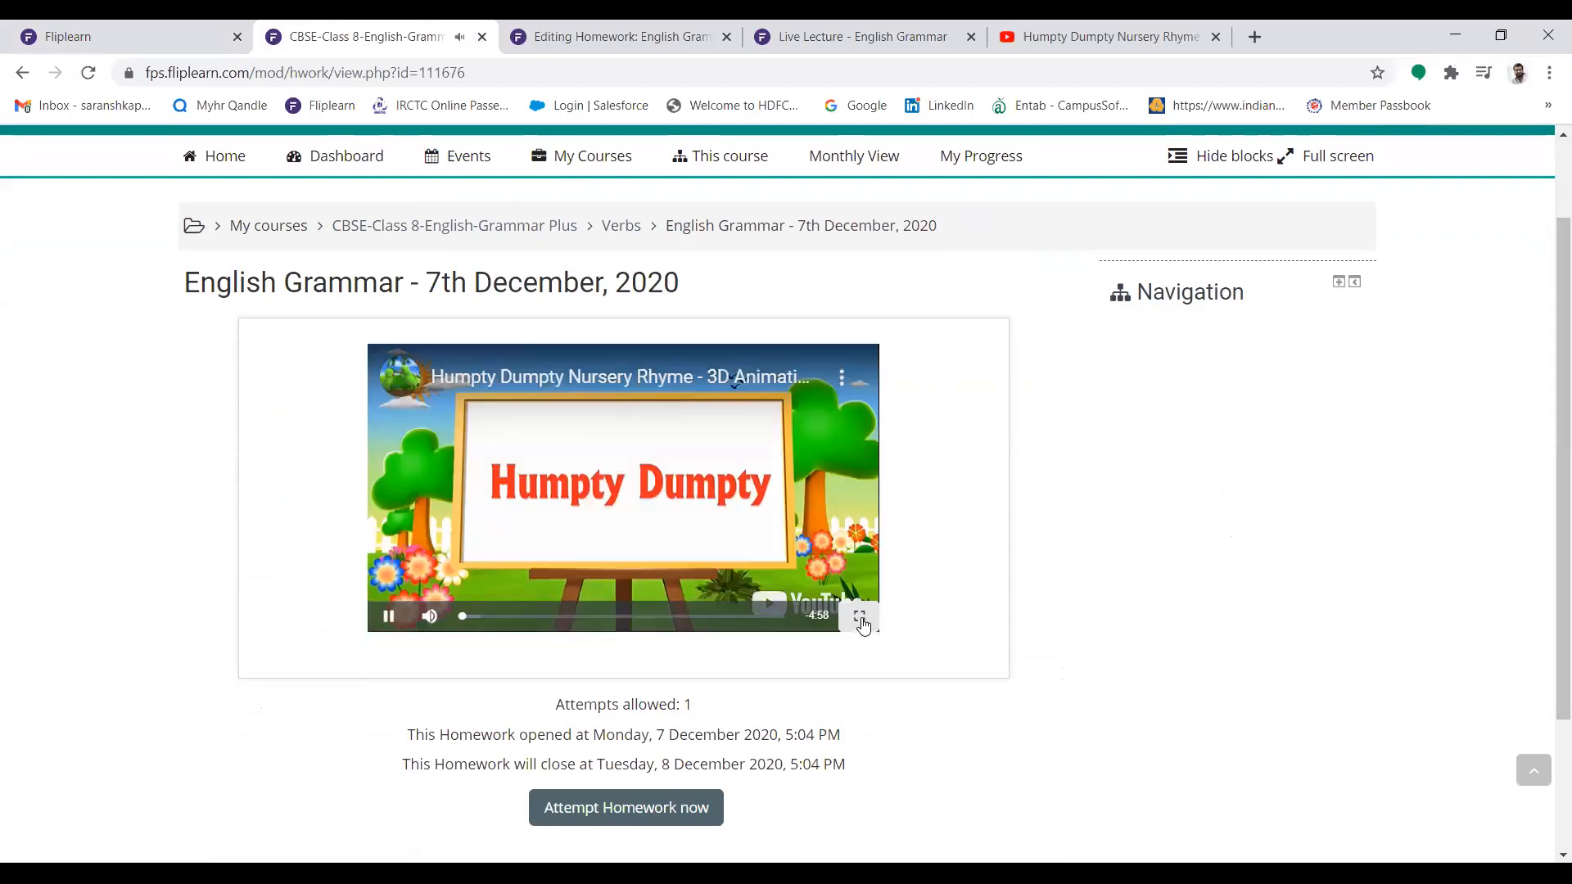
left_click(429, 616)
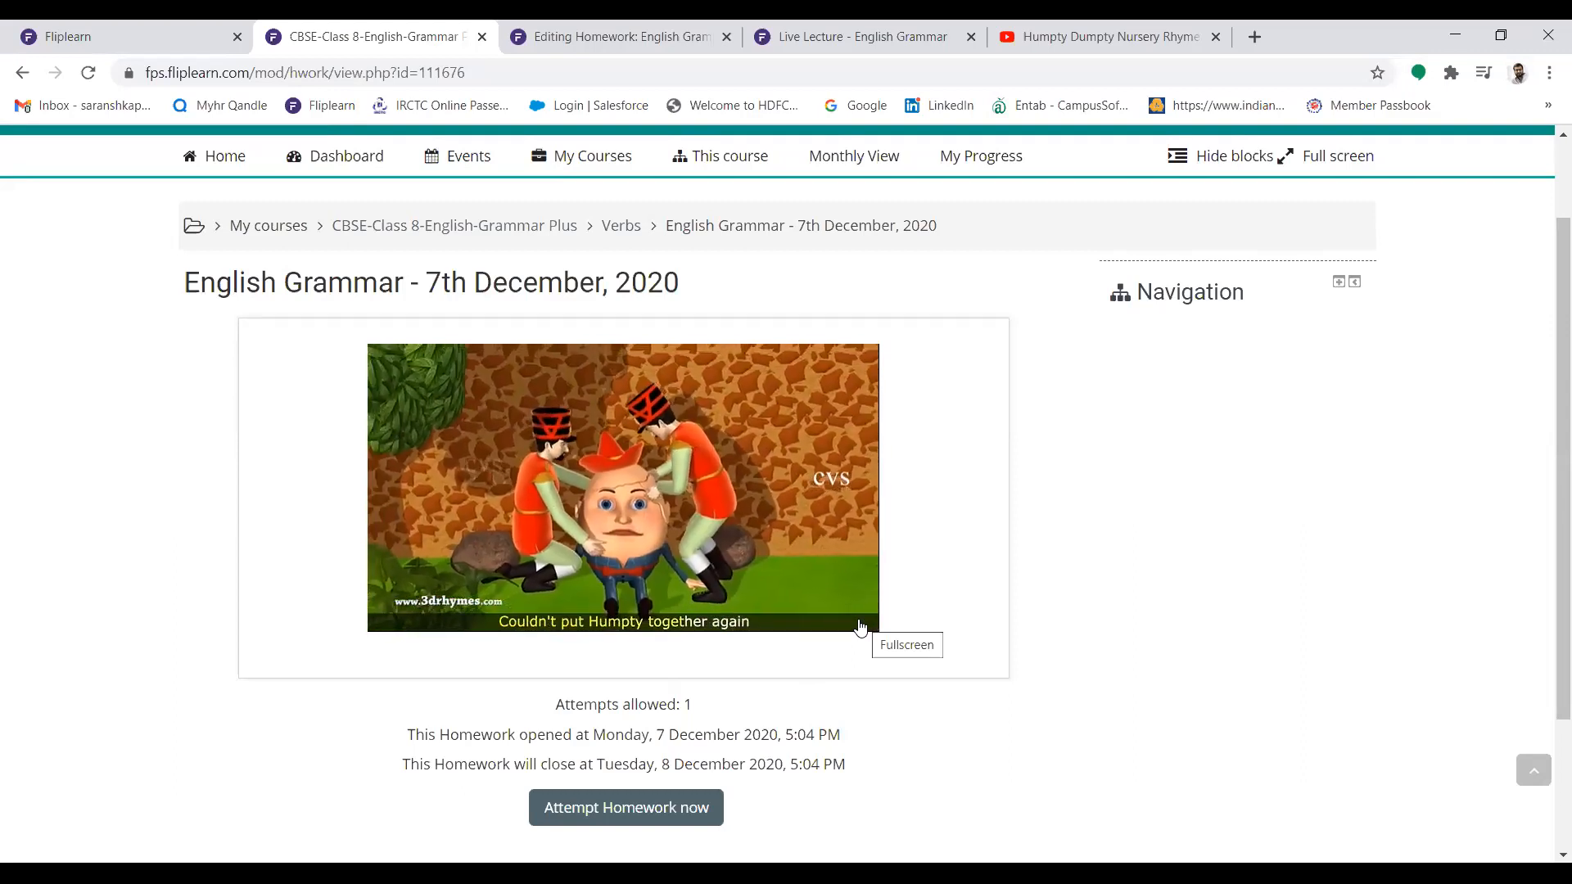
mouse_move(859, 628)
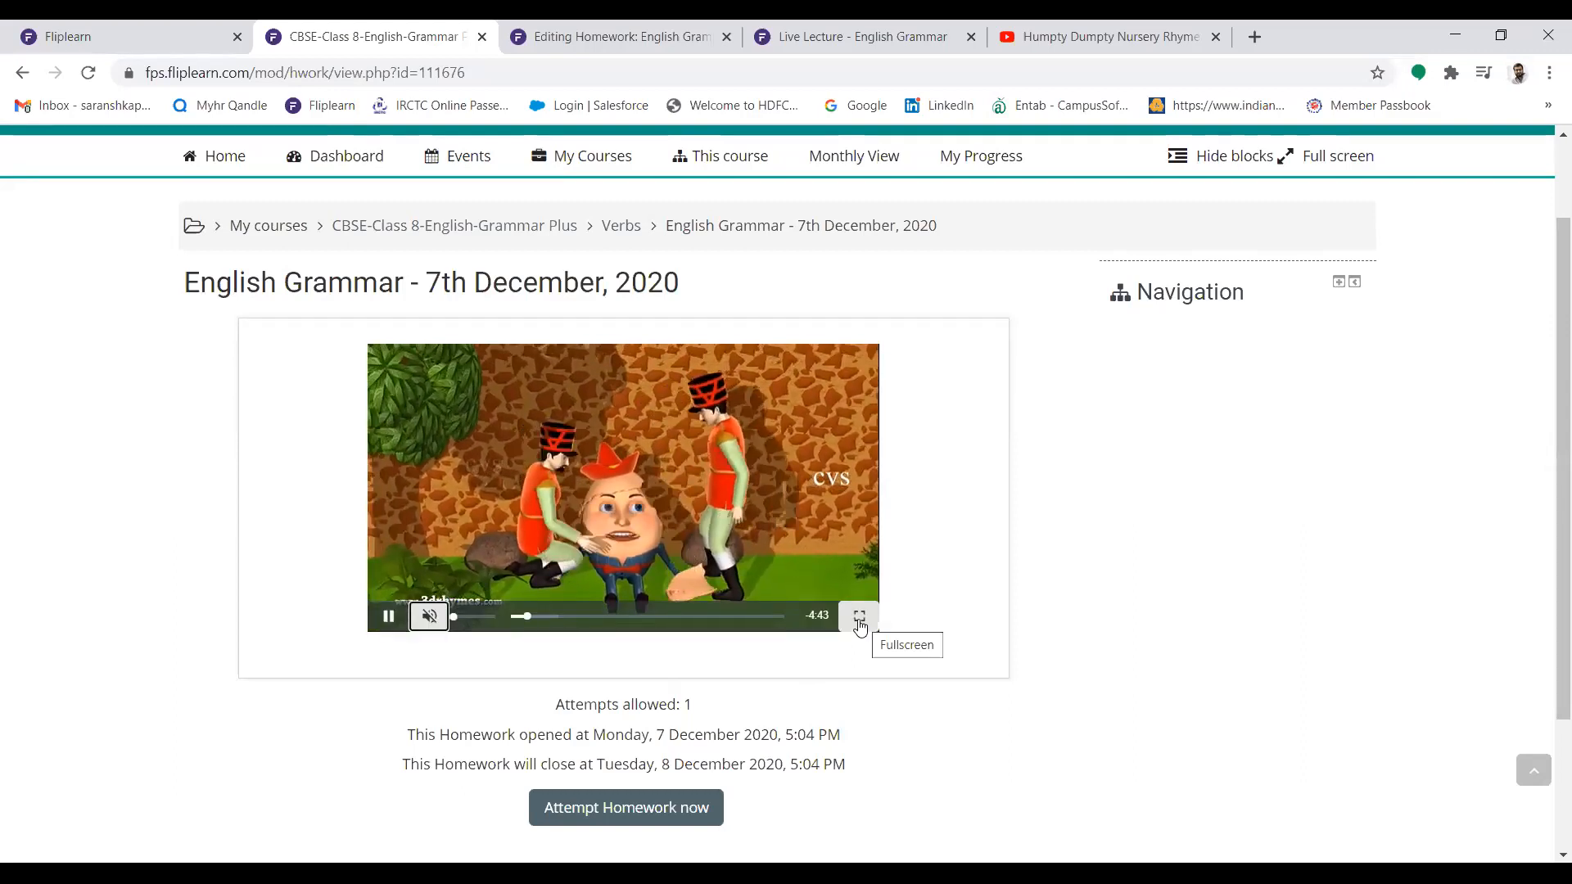
left_click(860, 628)
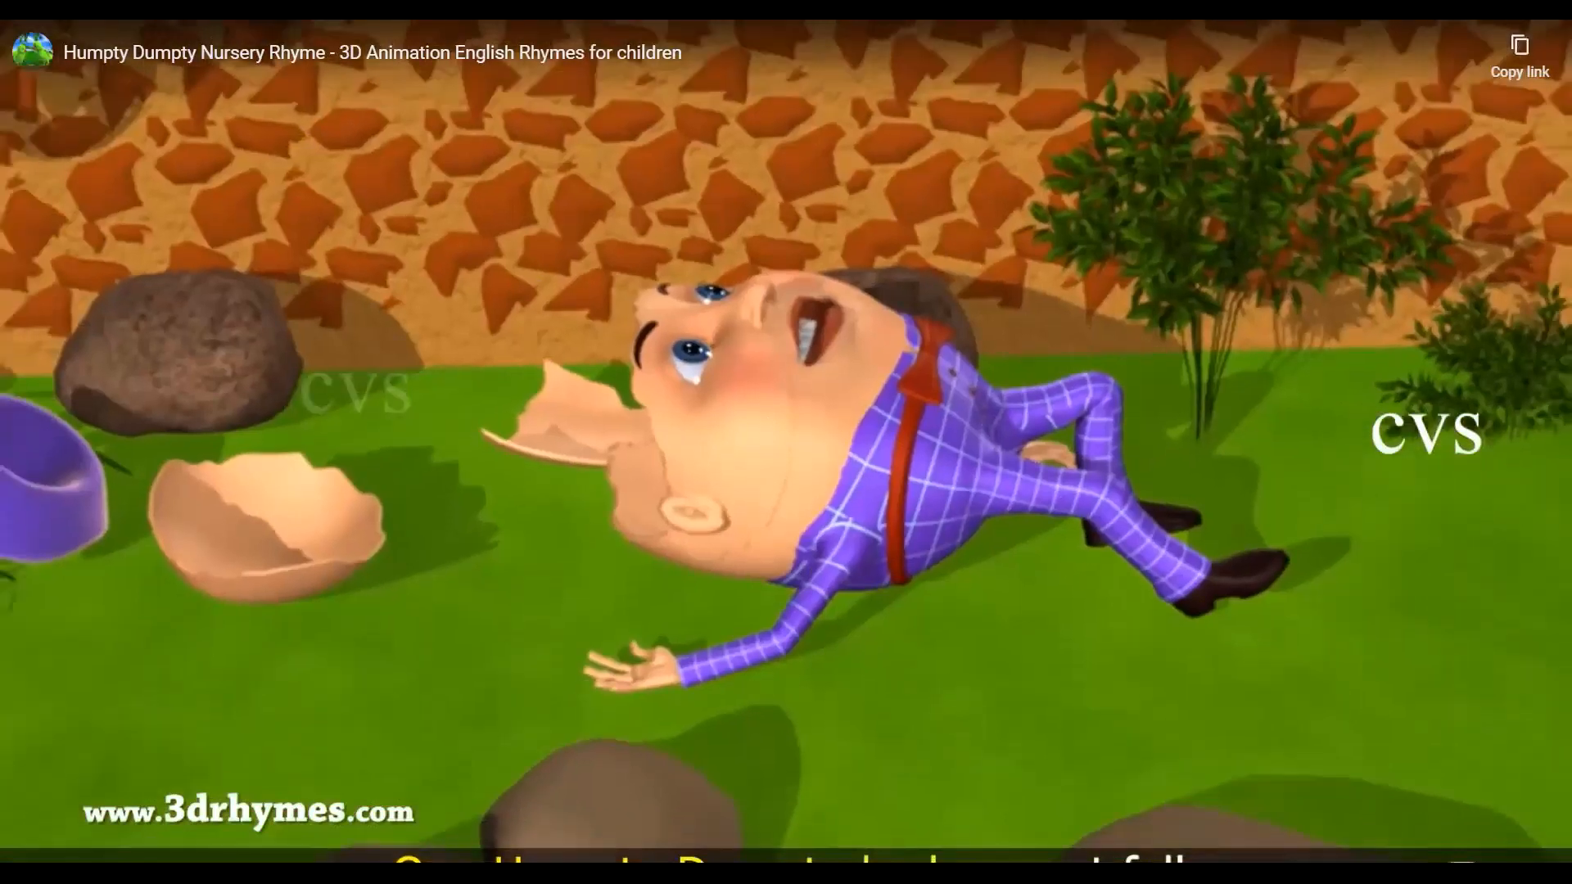
left_click(604, 346)
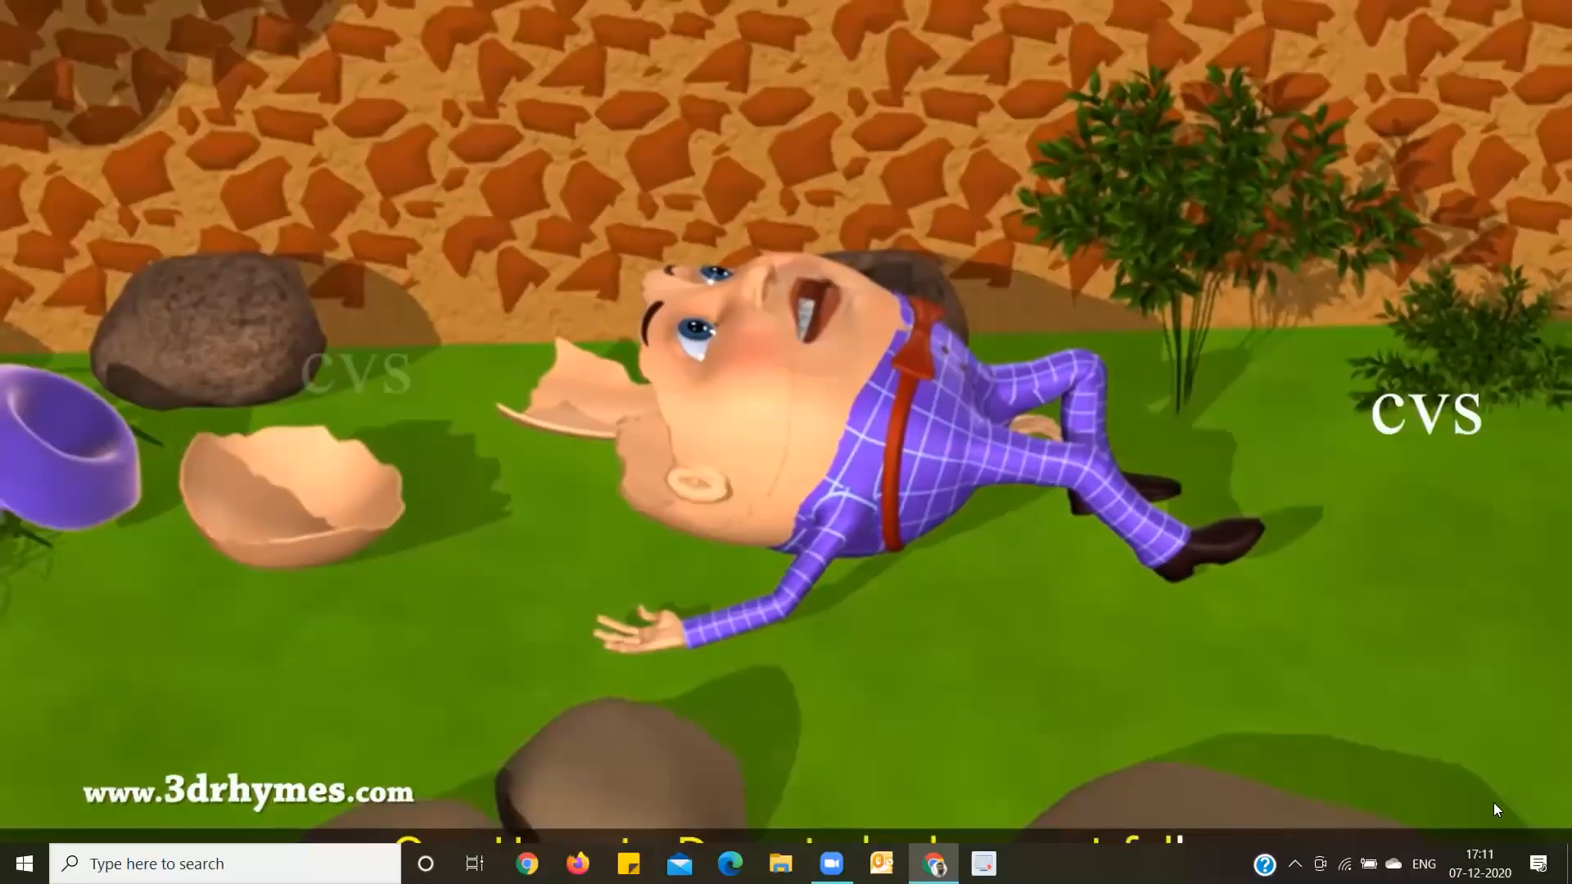
key("Escape")
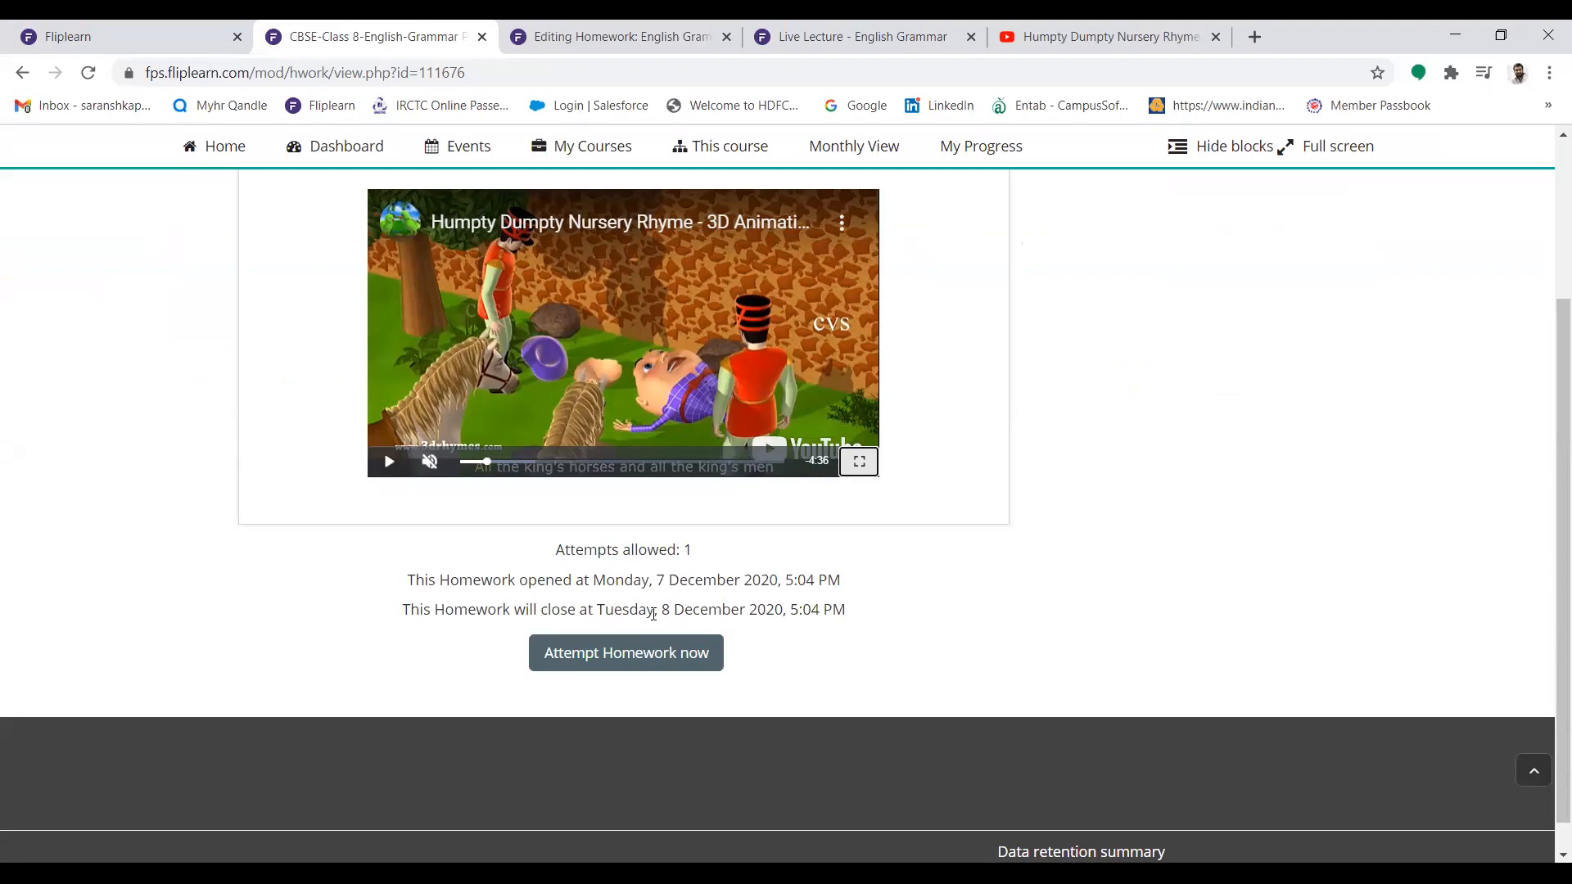
Start the homework attempt and answer the stars question with Constellation, moving on to the second question
left_click(644, 665)
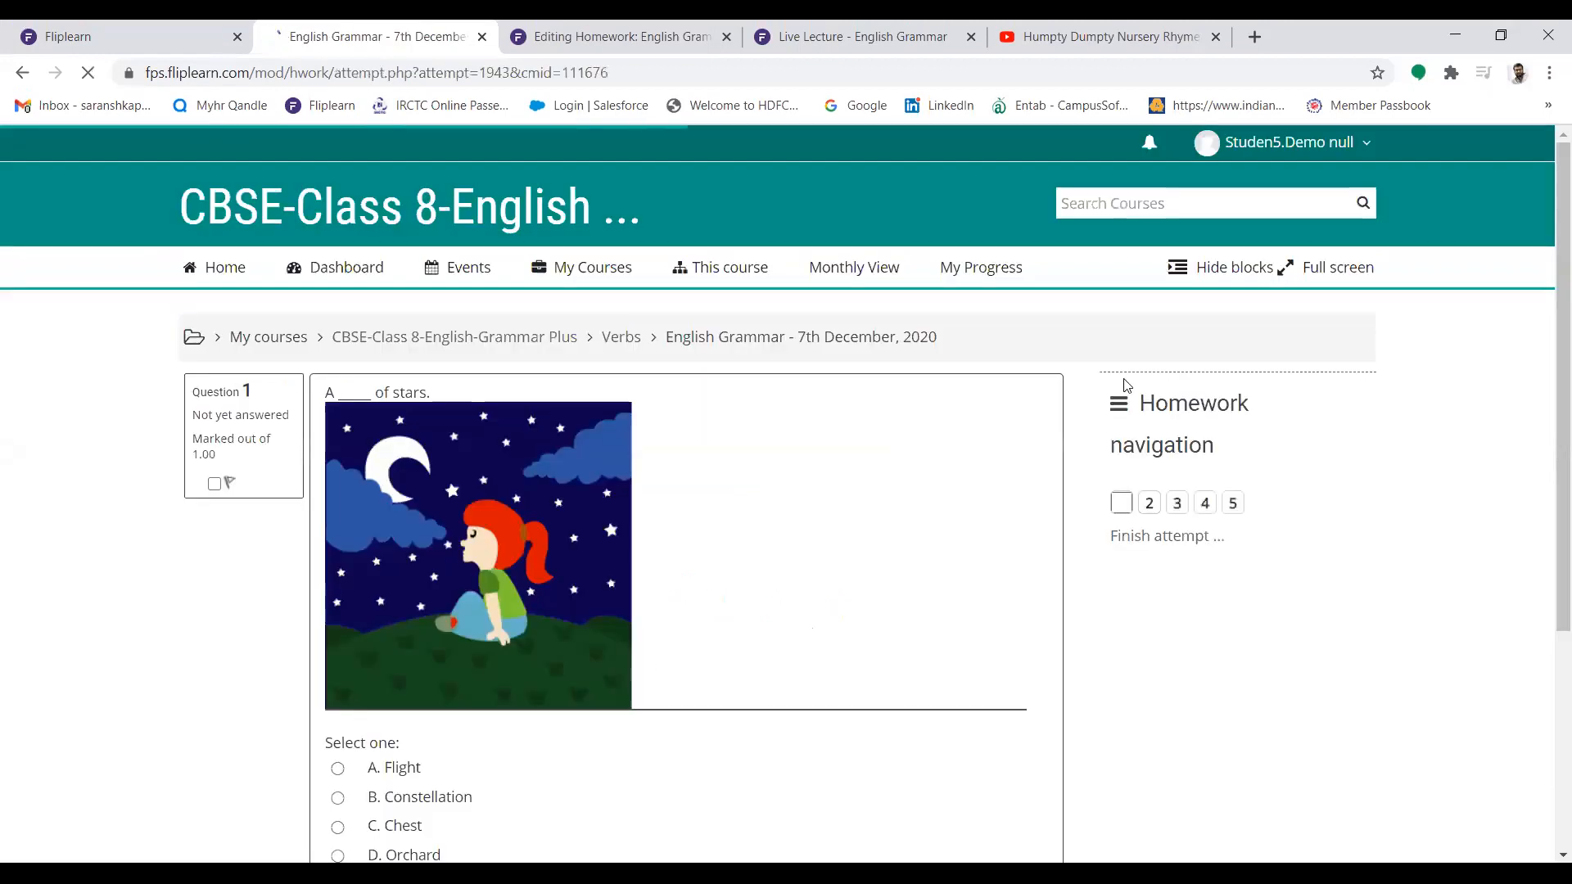
scroll(1547, 200, "down", 1)
left_click_drag(1546, 194, 1546, 282)
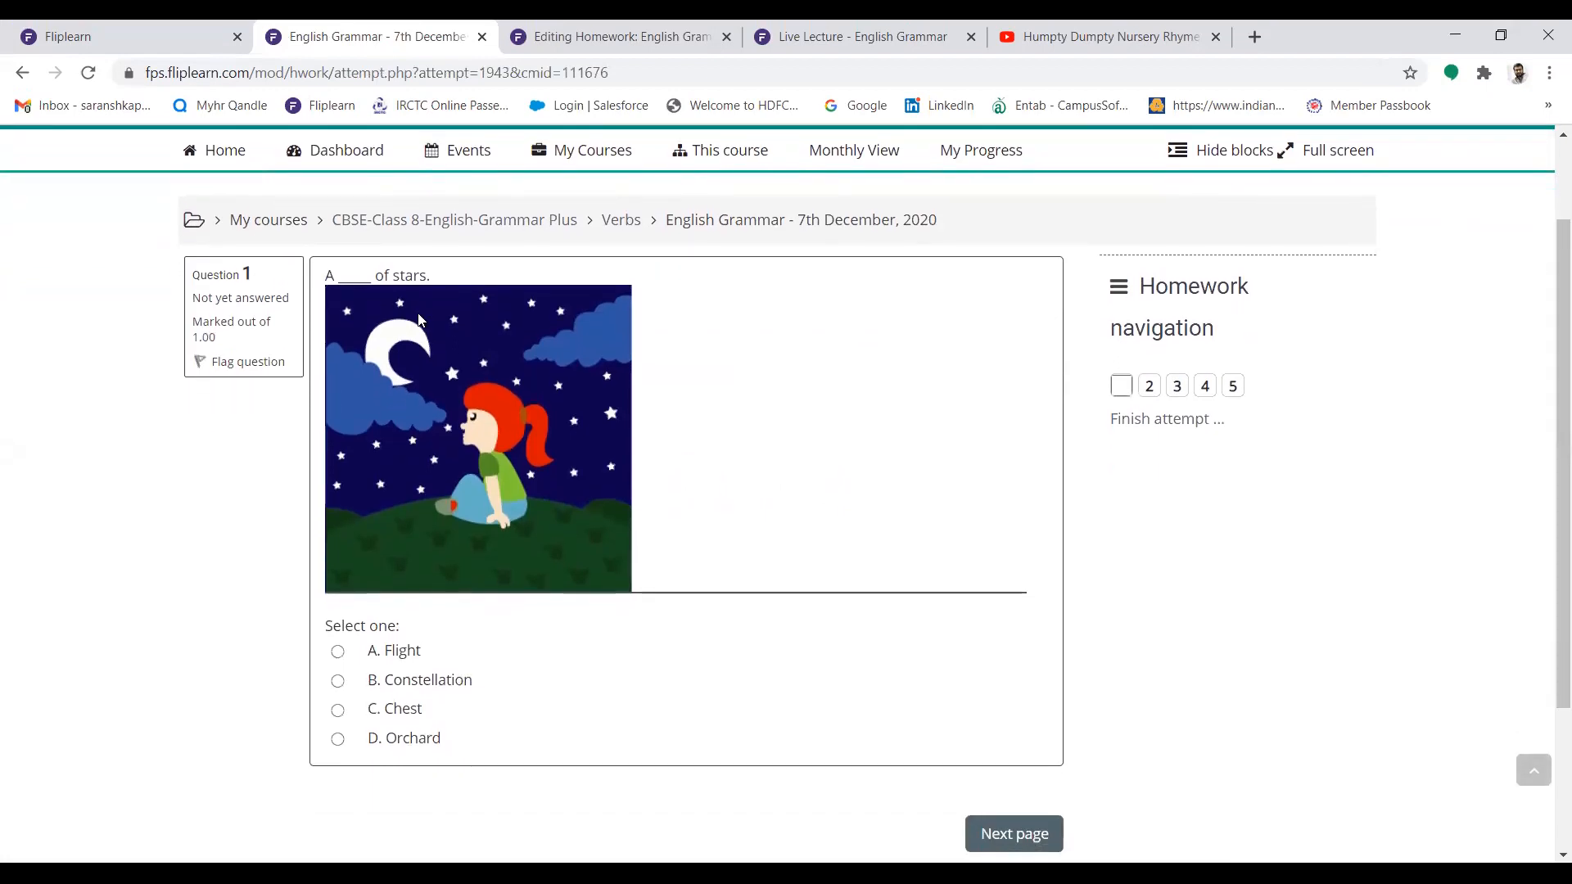
left_click(338, 681)
left_click(1013, 839)
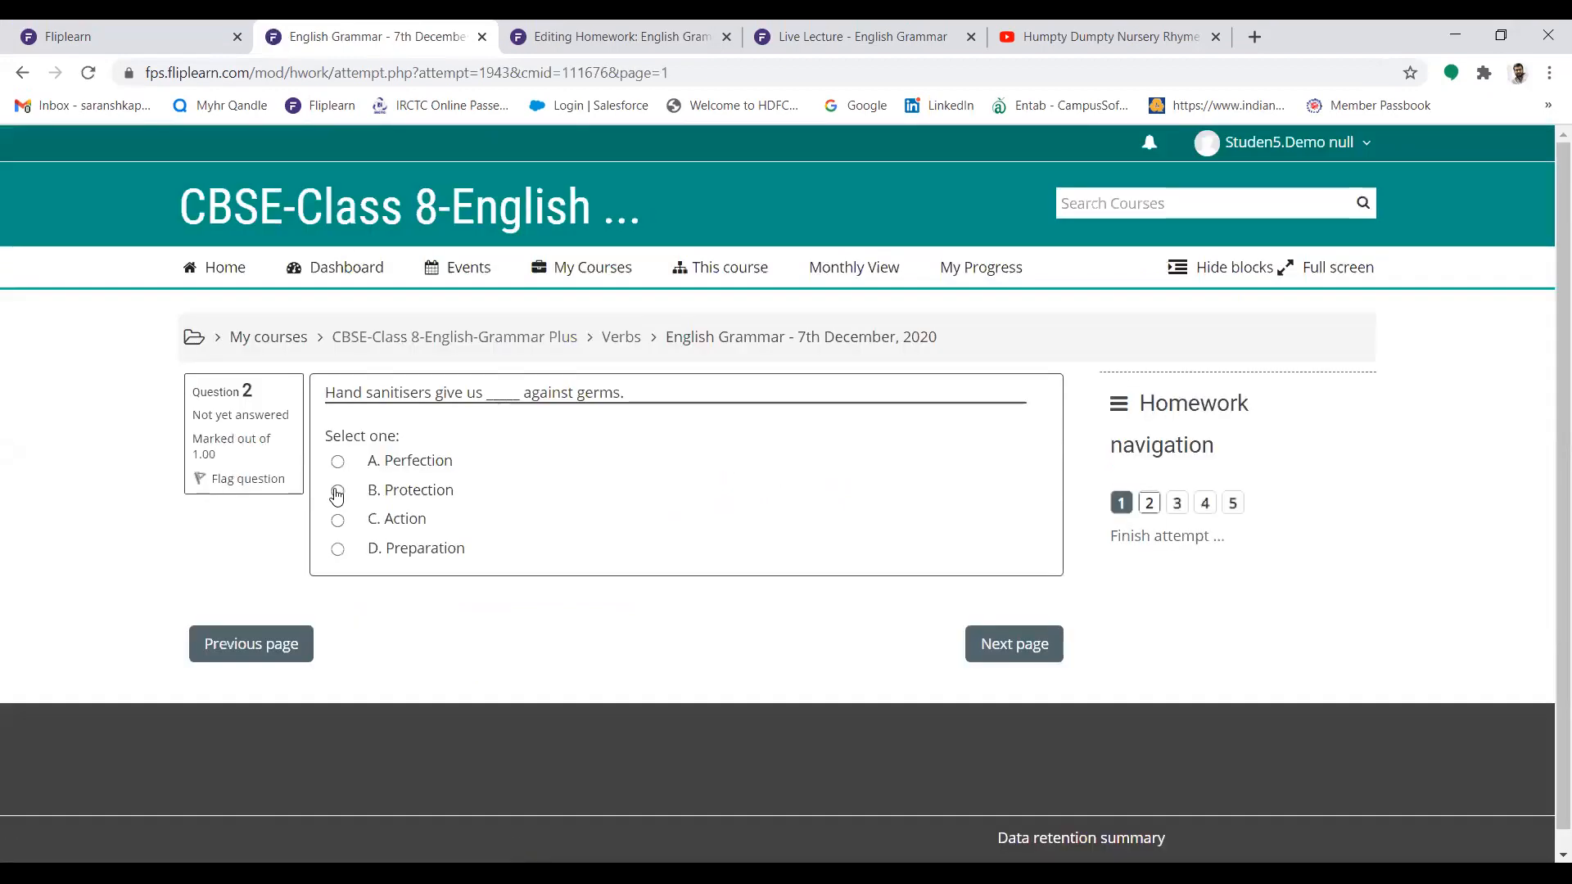
Answer question 2, select Hair for the tuft question and continue to question 4
left_click(336, 491)
left_click(994, 644)
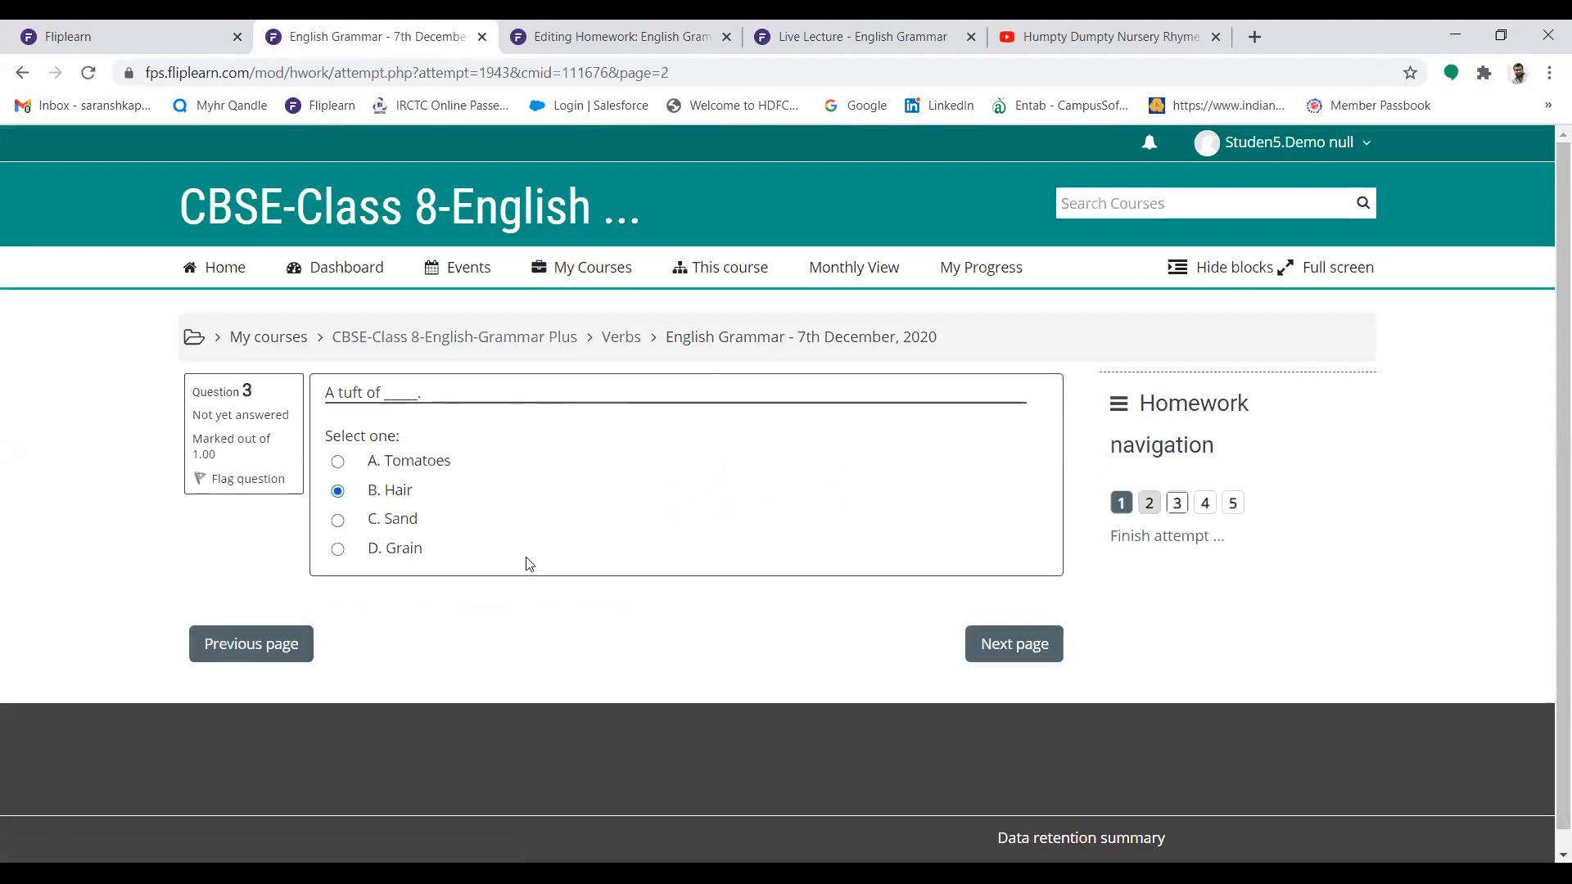
left_click(1000, 655)
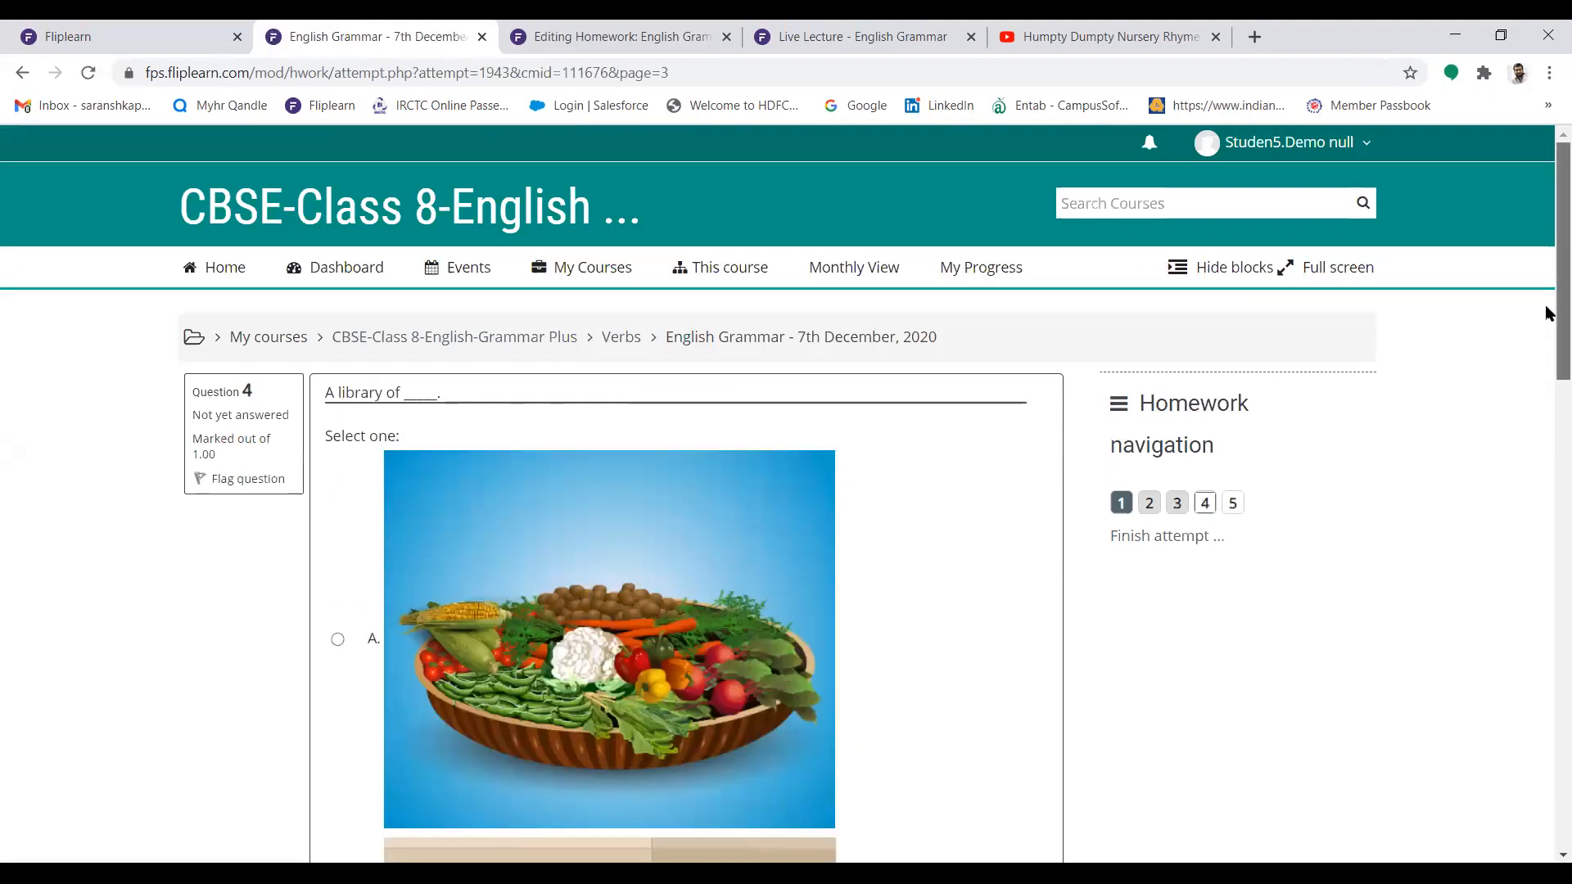
Choose the bookshelf picture, option D, for the library question and continue to the essay question
left_click_drag(1548, 308, 1312, 474)
left_click_drag(1547, 425, 1546, 708)
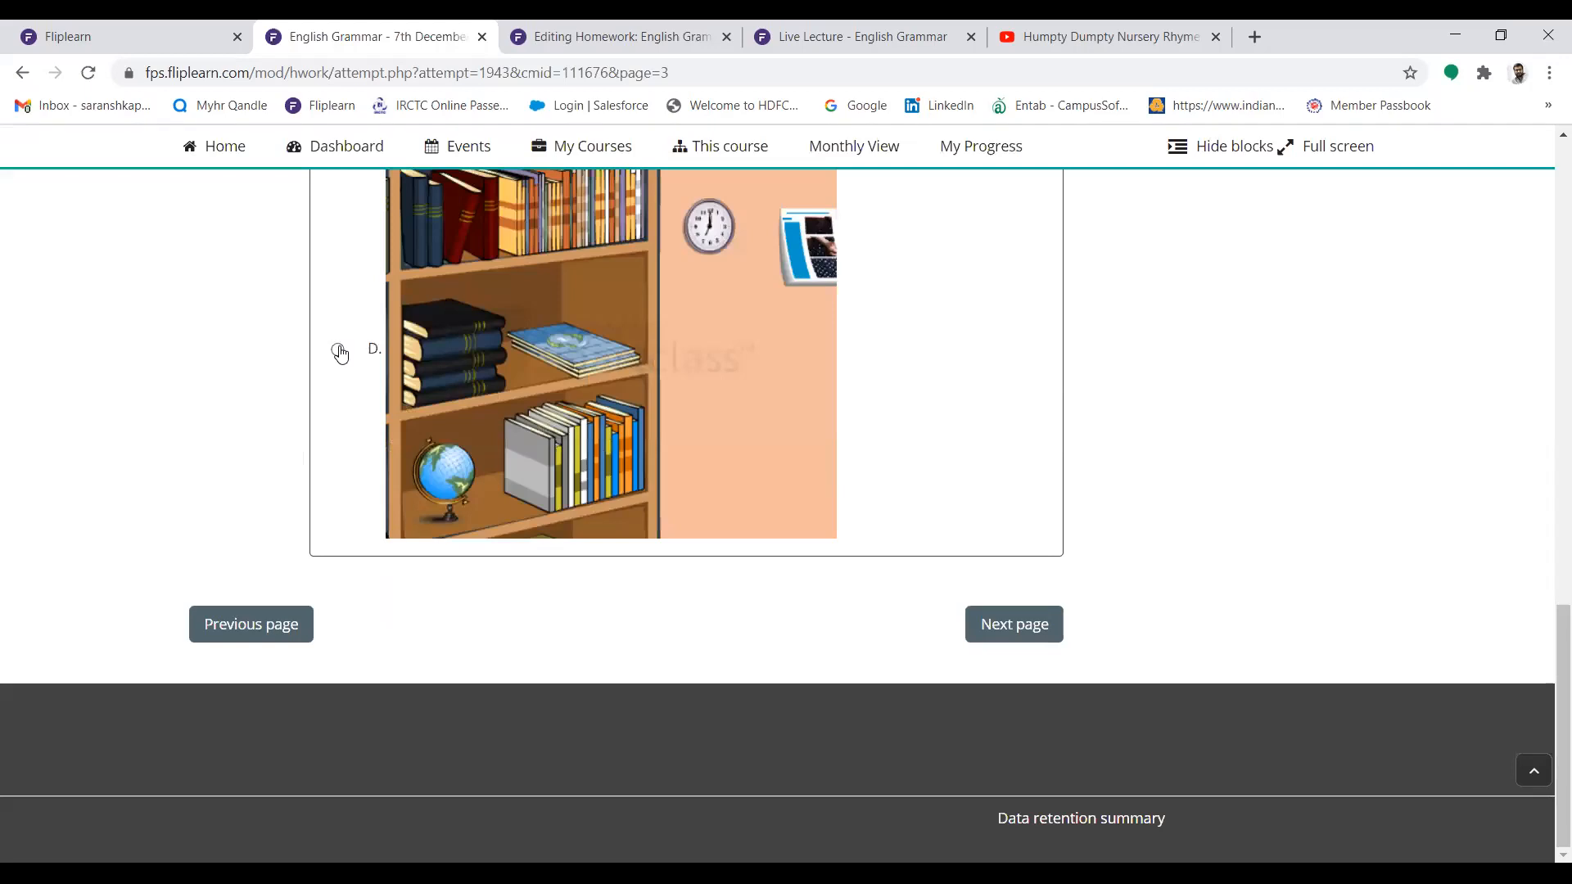
left_click(1006, 641)
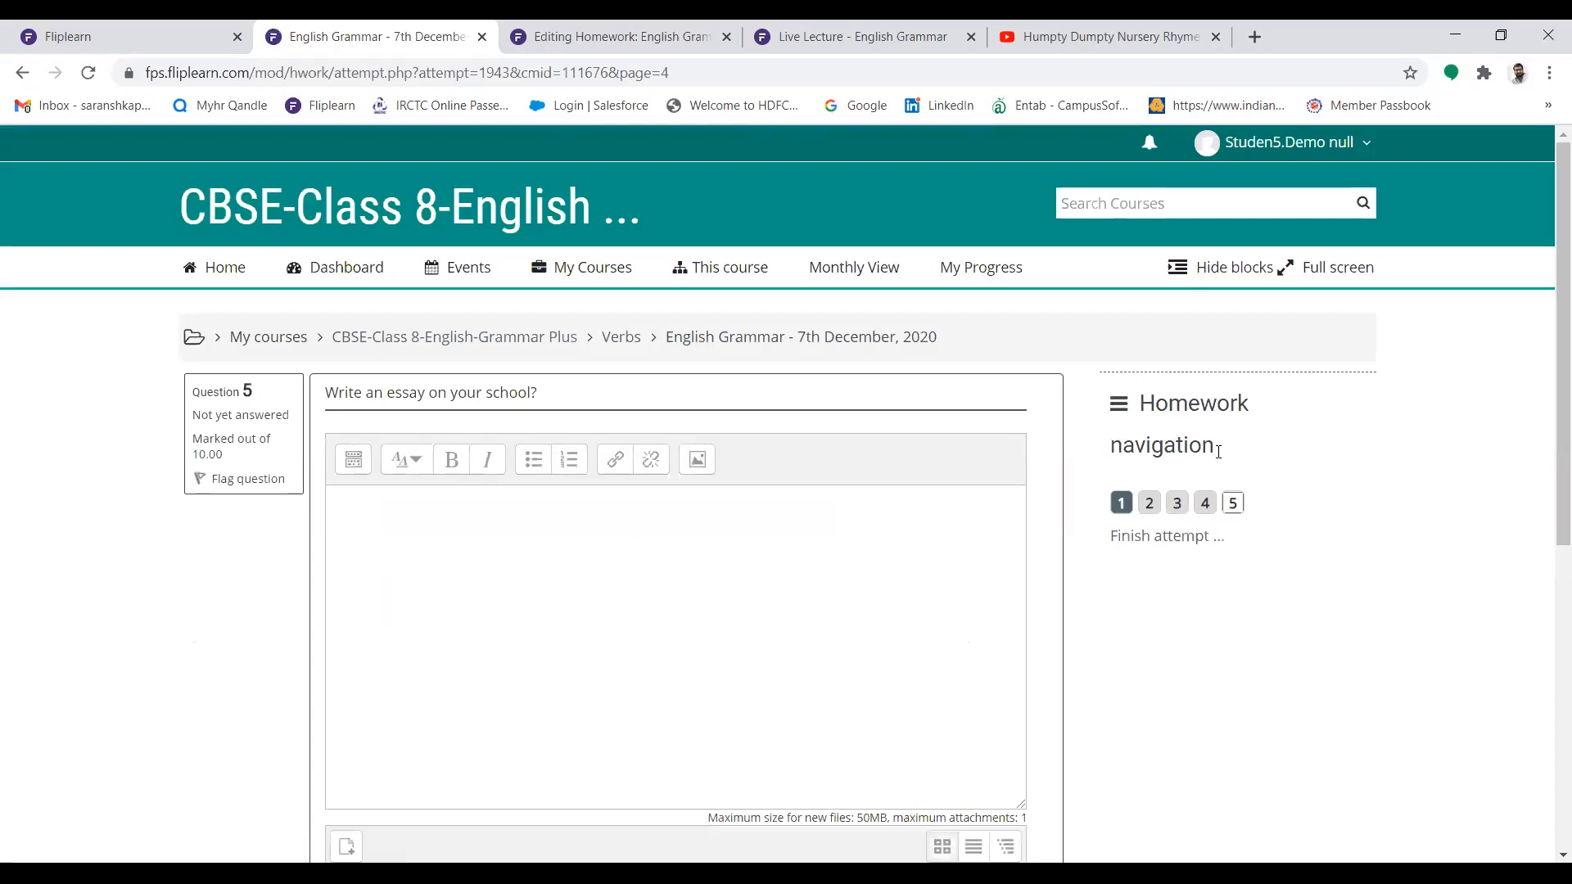
Write "My School name is ________" as the answer to the essay question on your school
scroll(1544, 333, "down", 3)
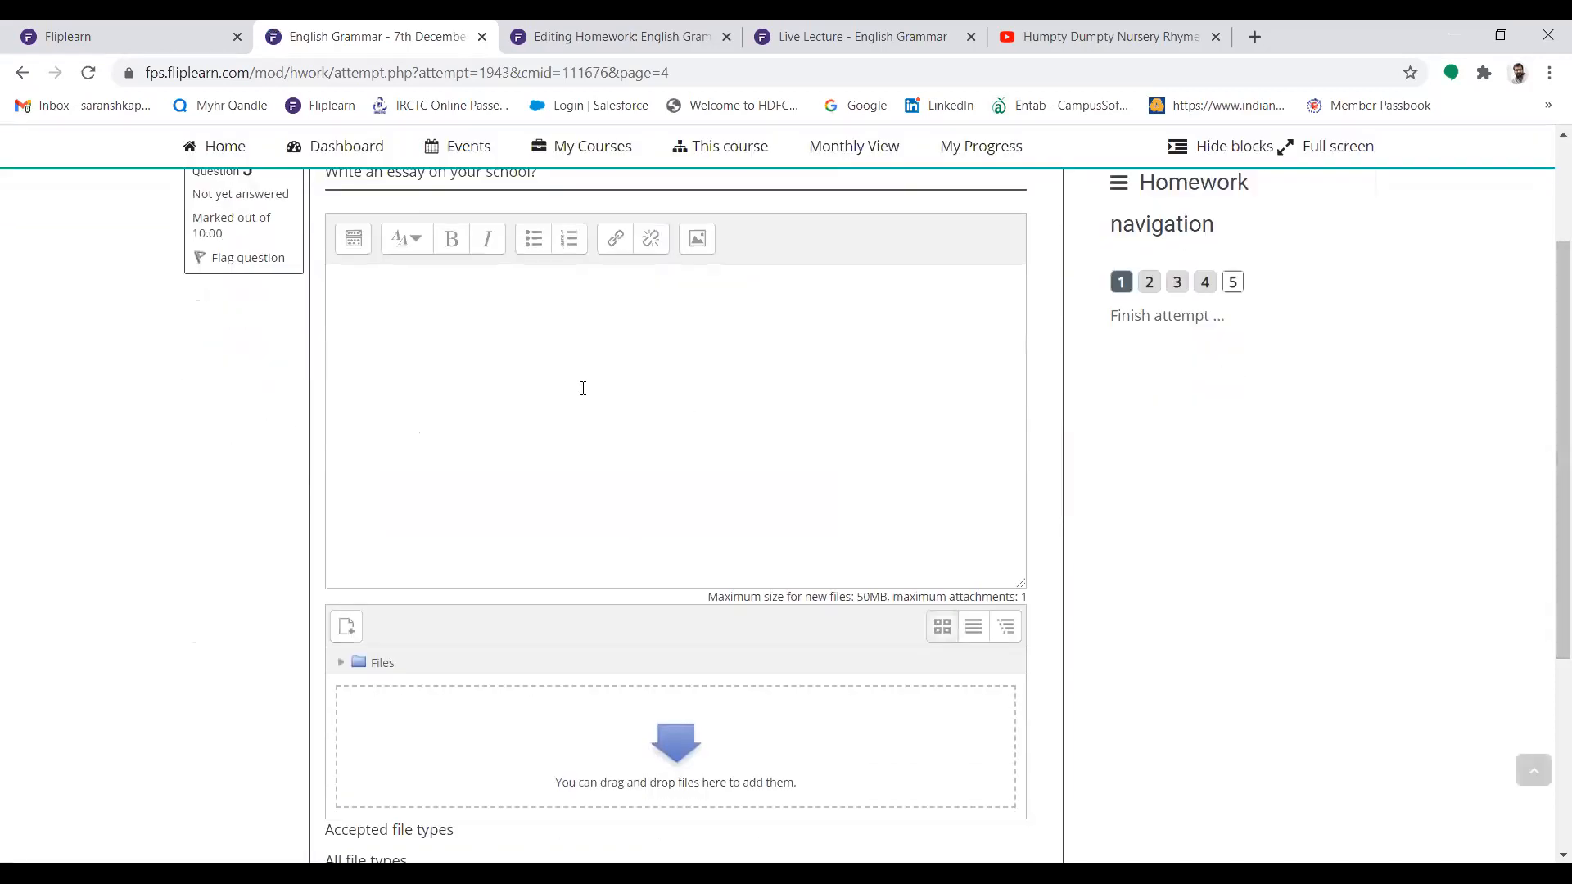
left_click(583, 387)
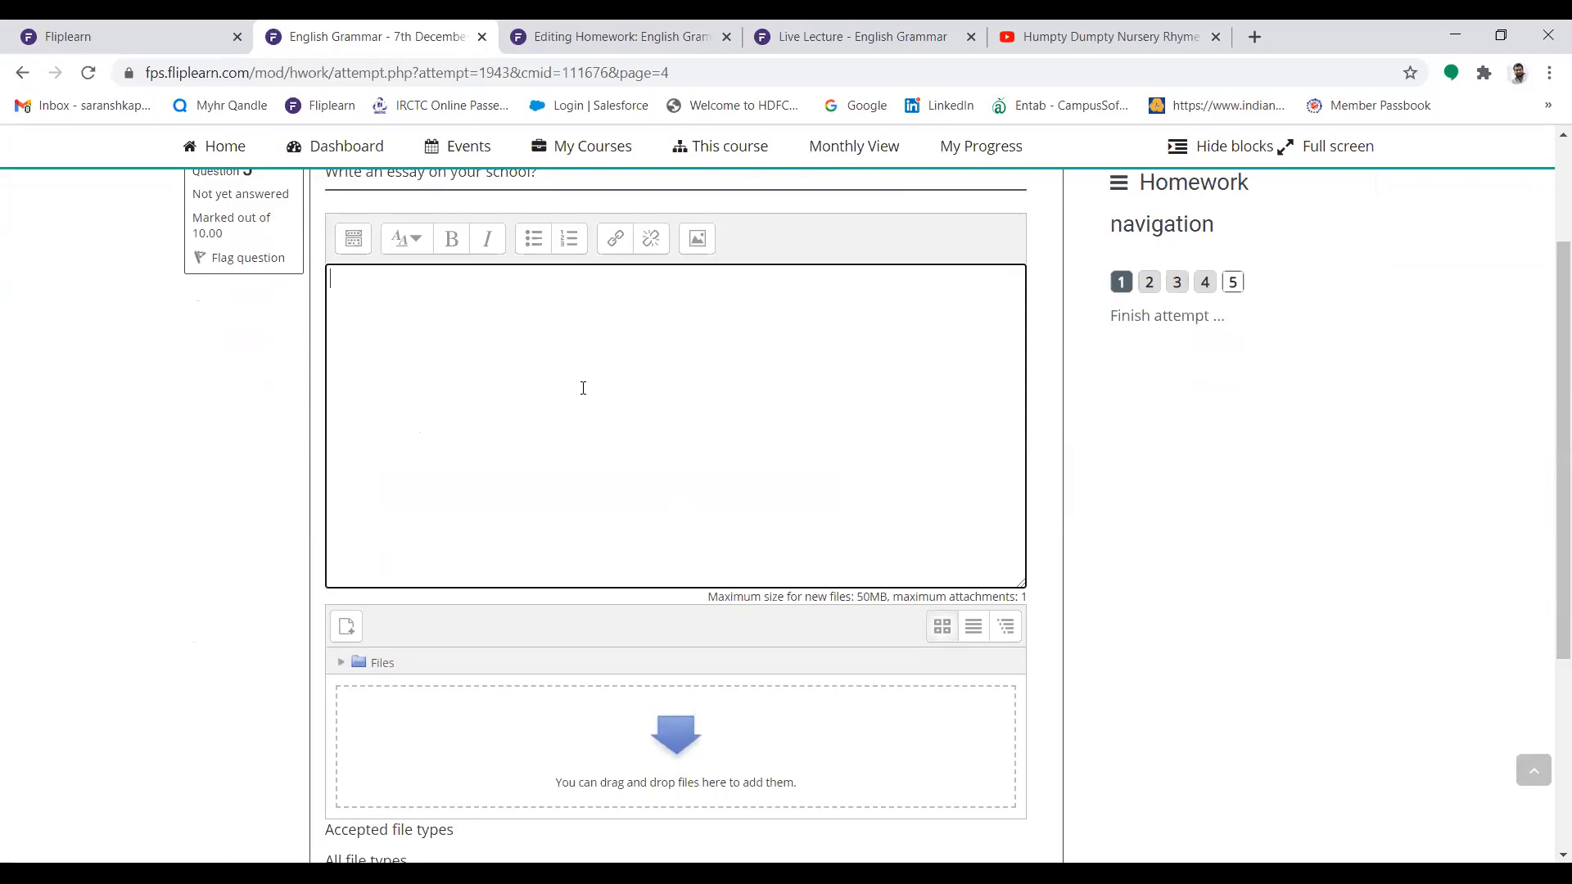
type("My School name is _______")
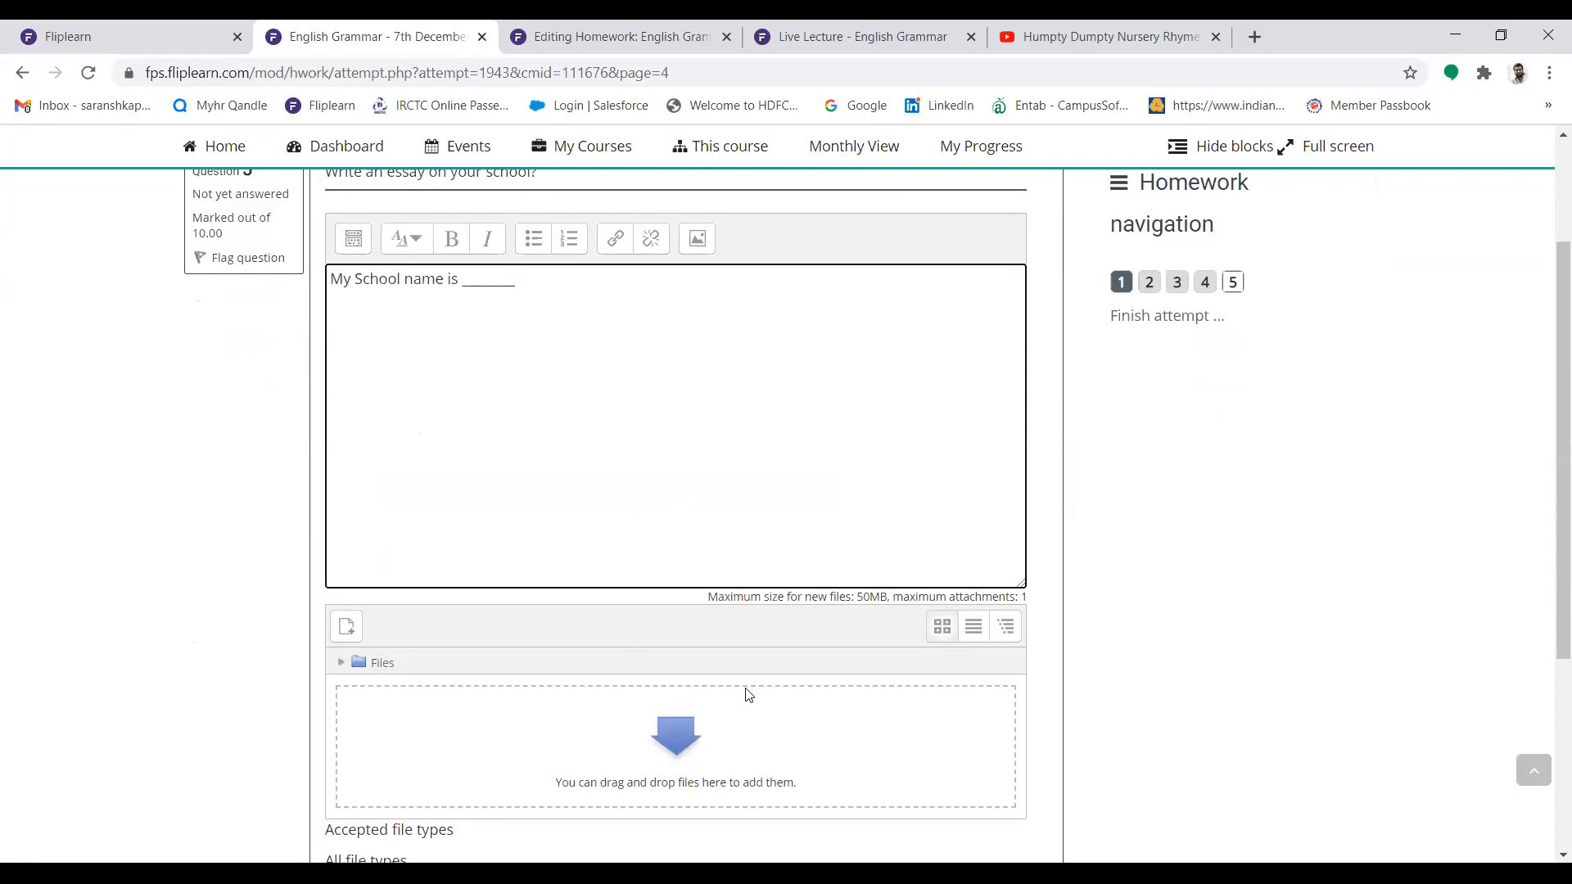
Upload the Billi School Fees Receipt PDF from the desktop as the essay answer's attachment
left_click_drag(1544, 554, 1544, 638)
left_click(657, 604)
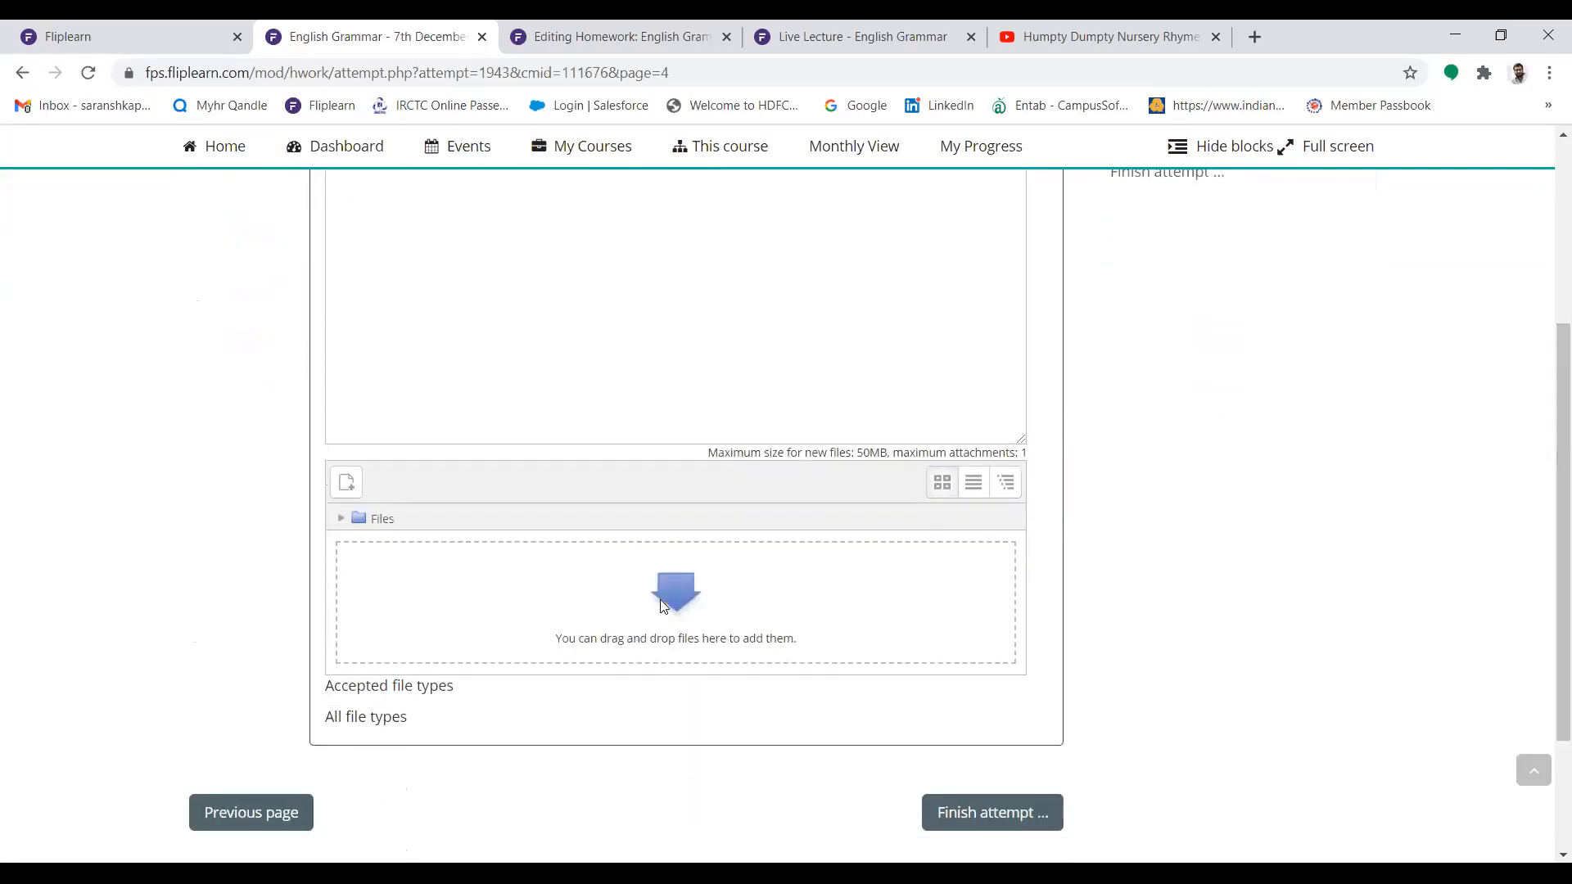
left_click(838, 367)
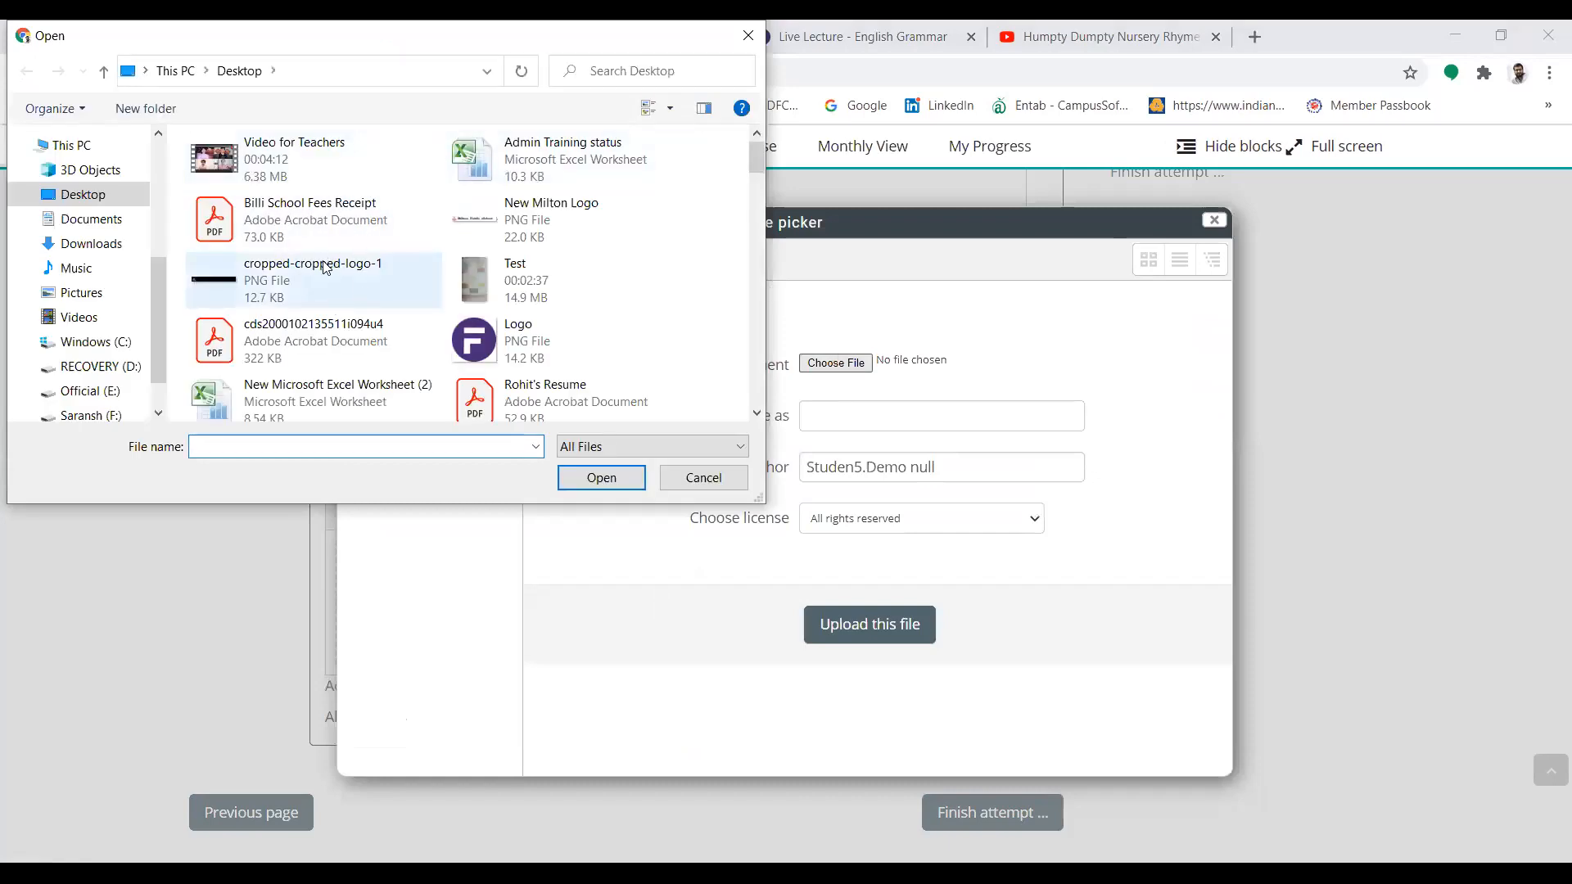
left_click(385, 222)
left_click(590, 477)
left_click(922, 627)
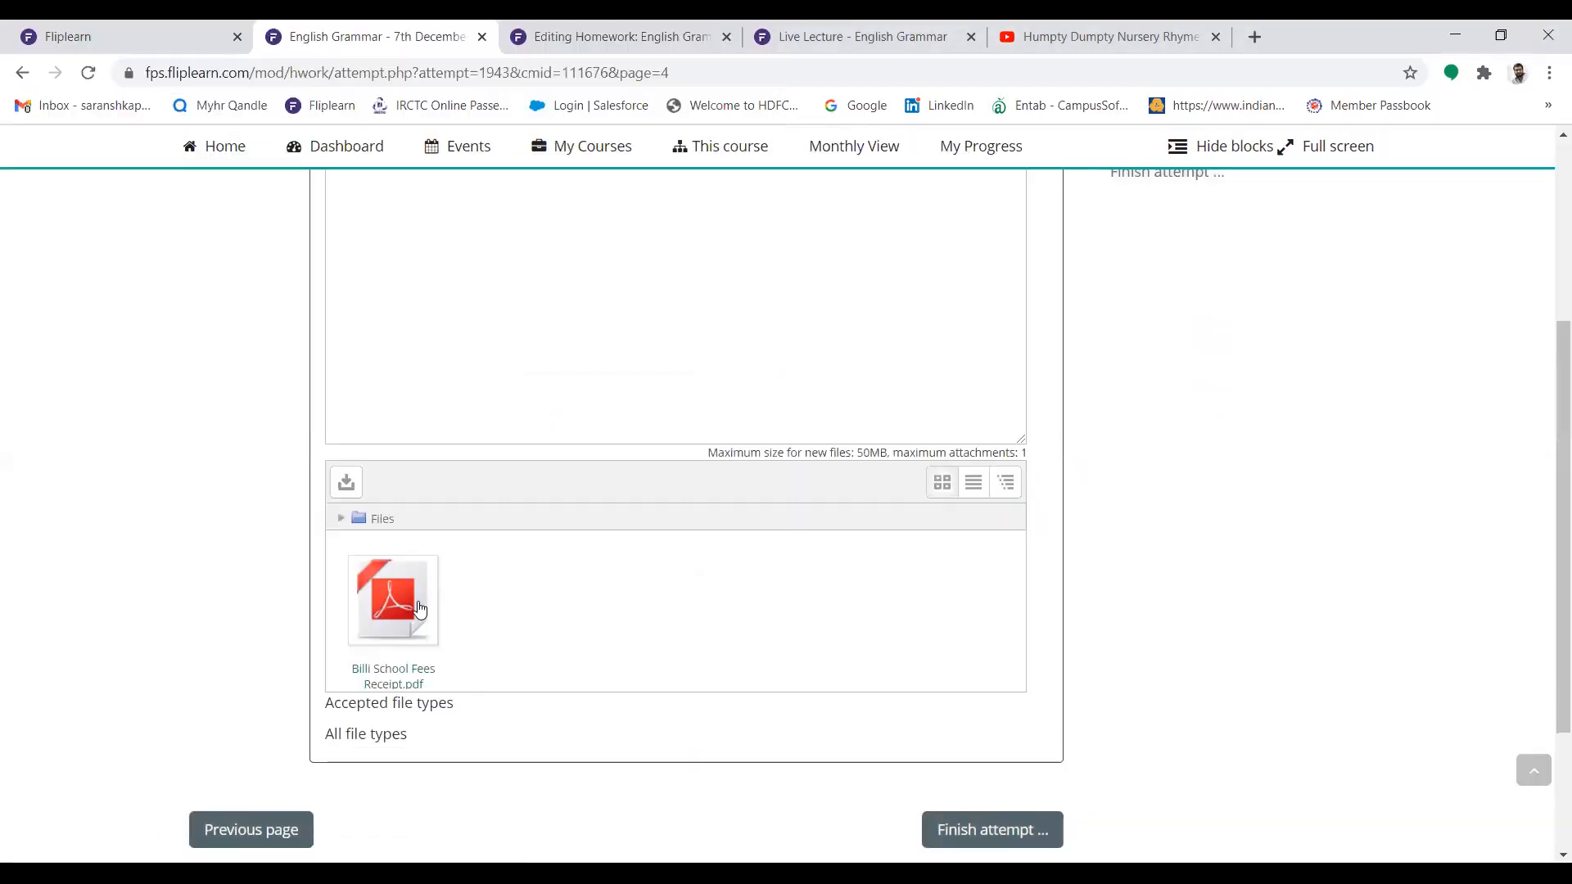
Finish the homework attempt, submit all answers and confirm the submission
left_click(1030, 827)
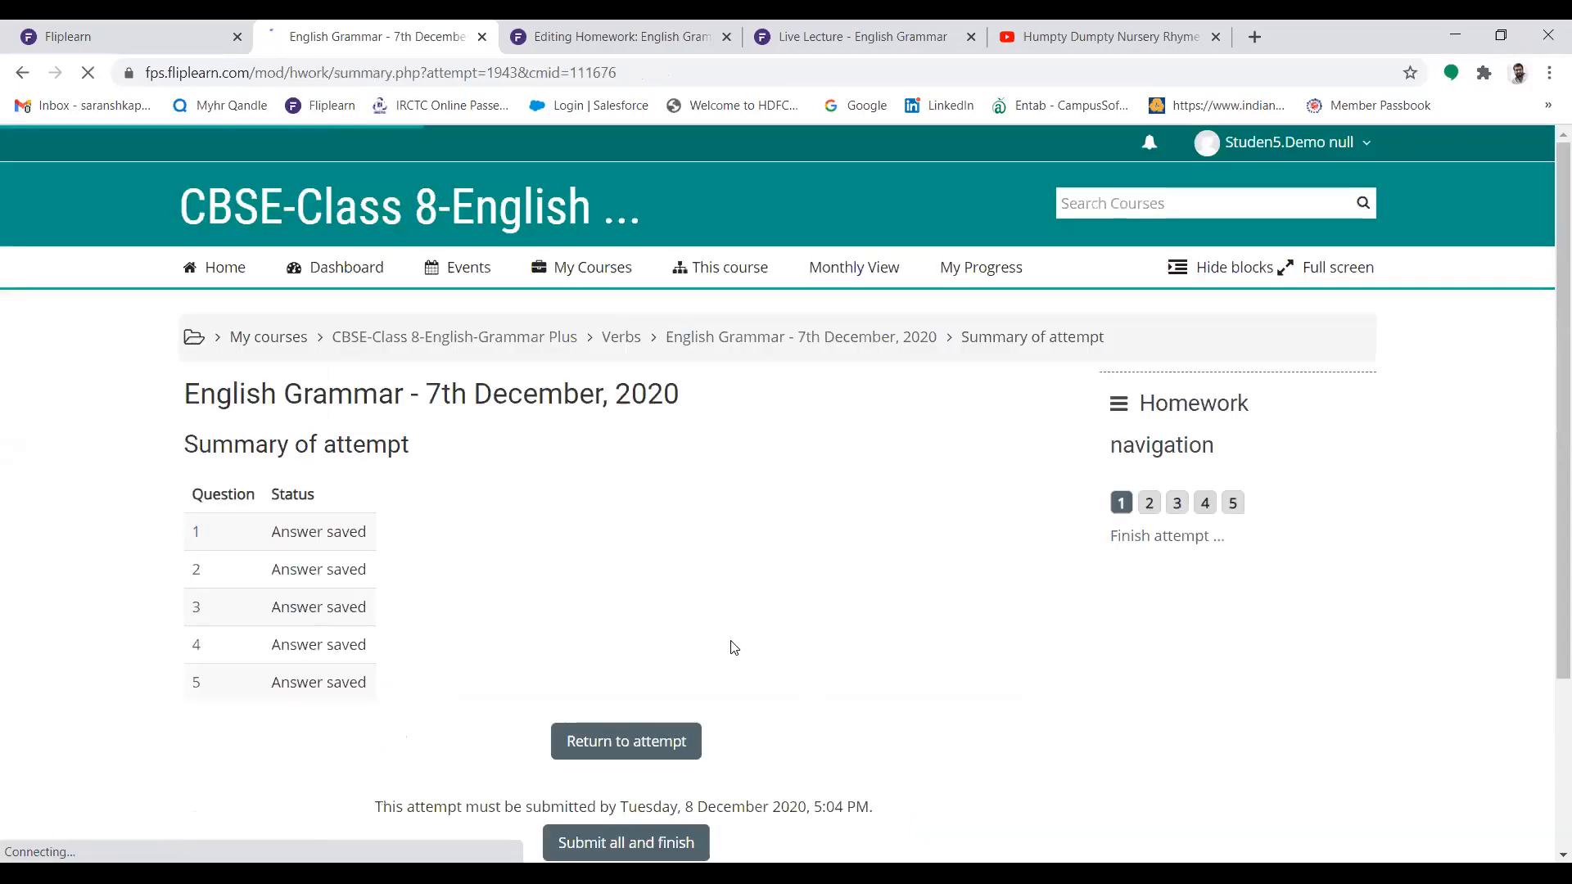
scroll(1547, 401, "down", 3)
left_click(612, 608)
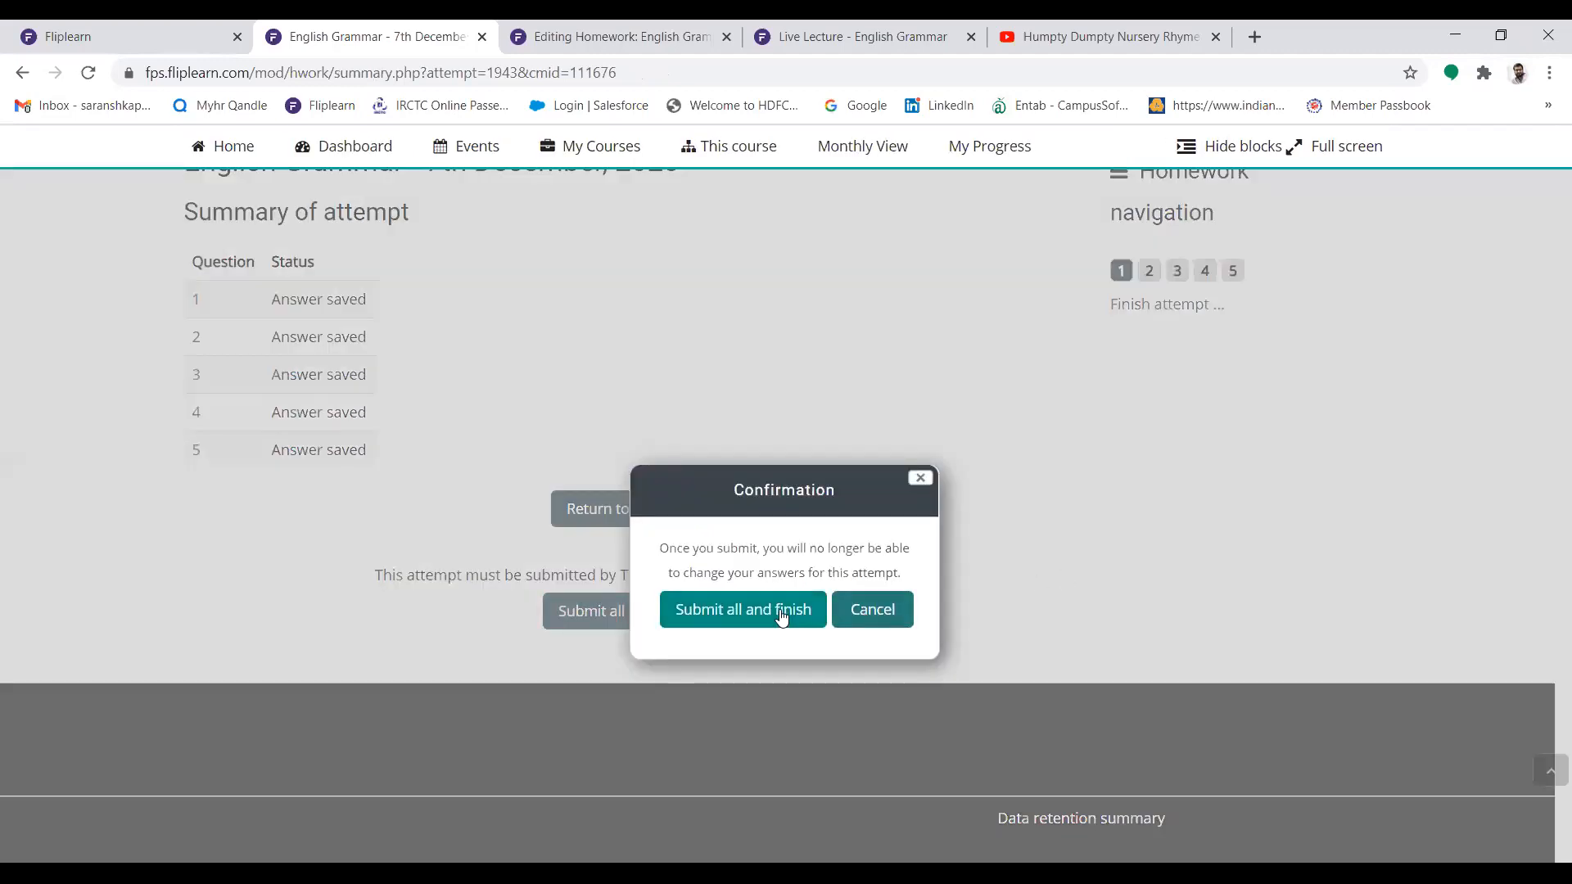
left_click(745, 610)
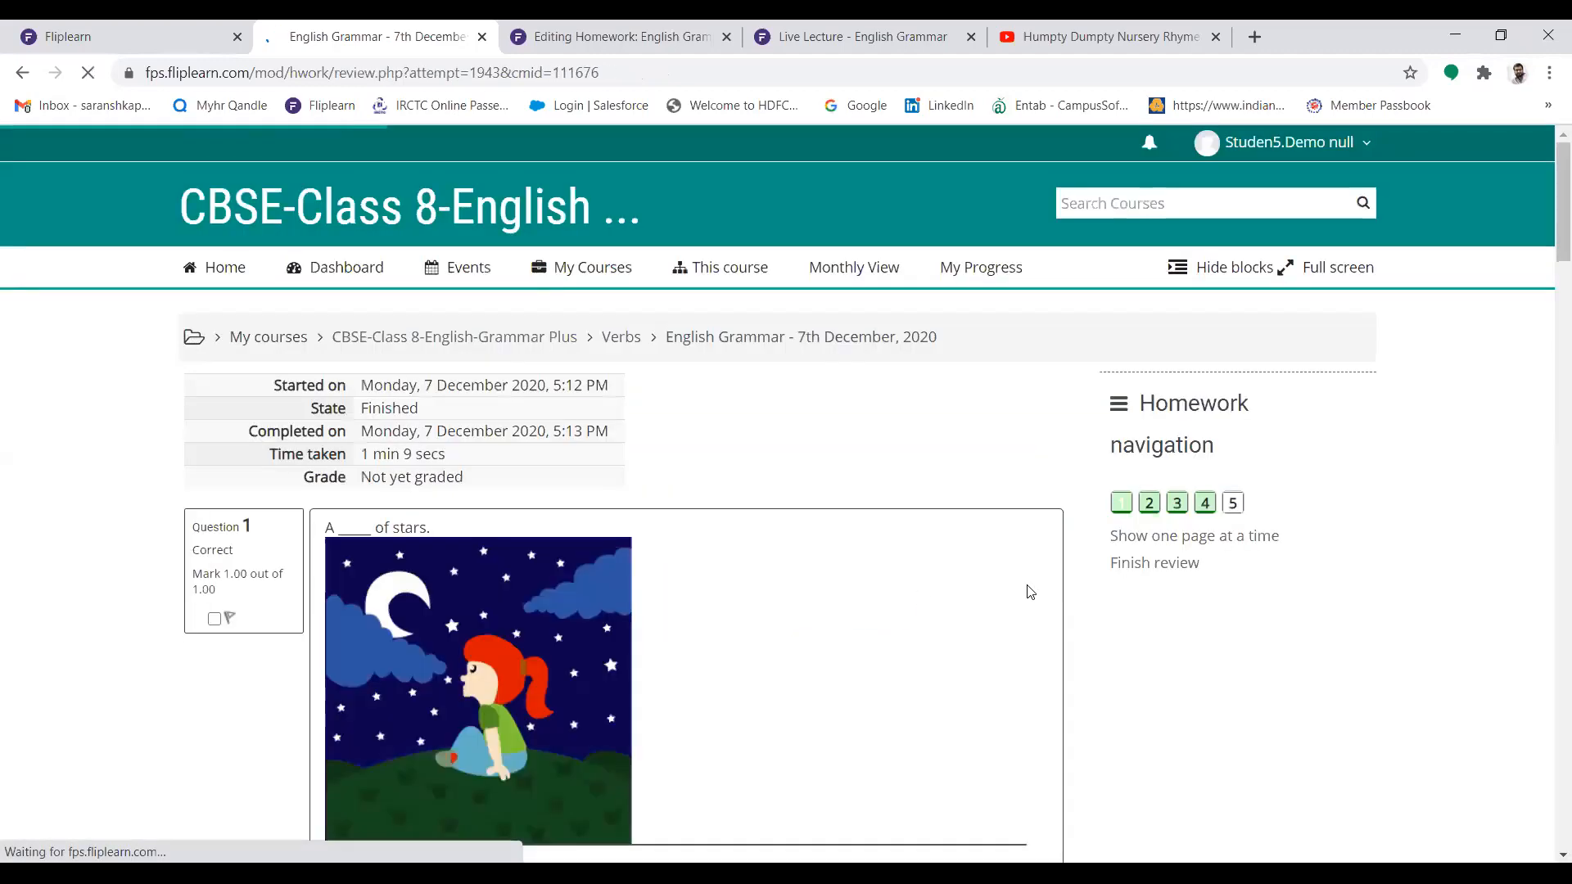
Review the feedback on the first question and the grade status of the submitted homework attempt
scroll(1391, 261, "down", 4)
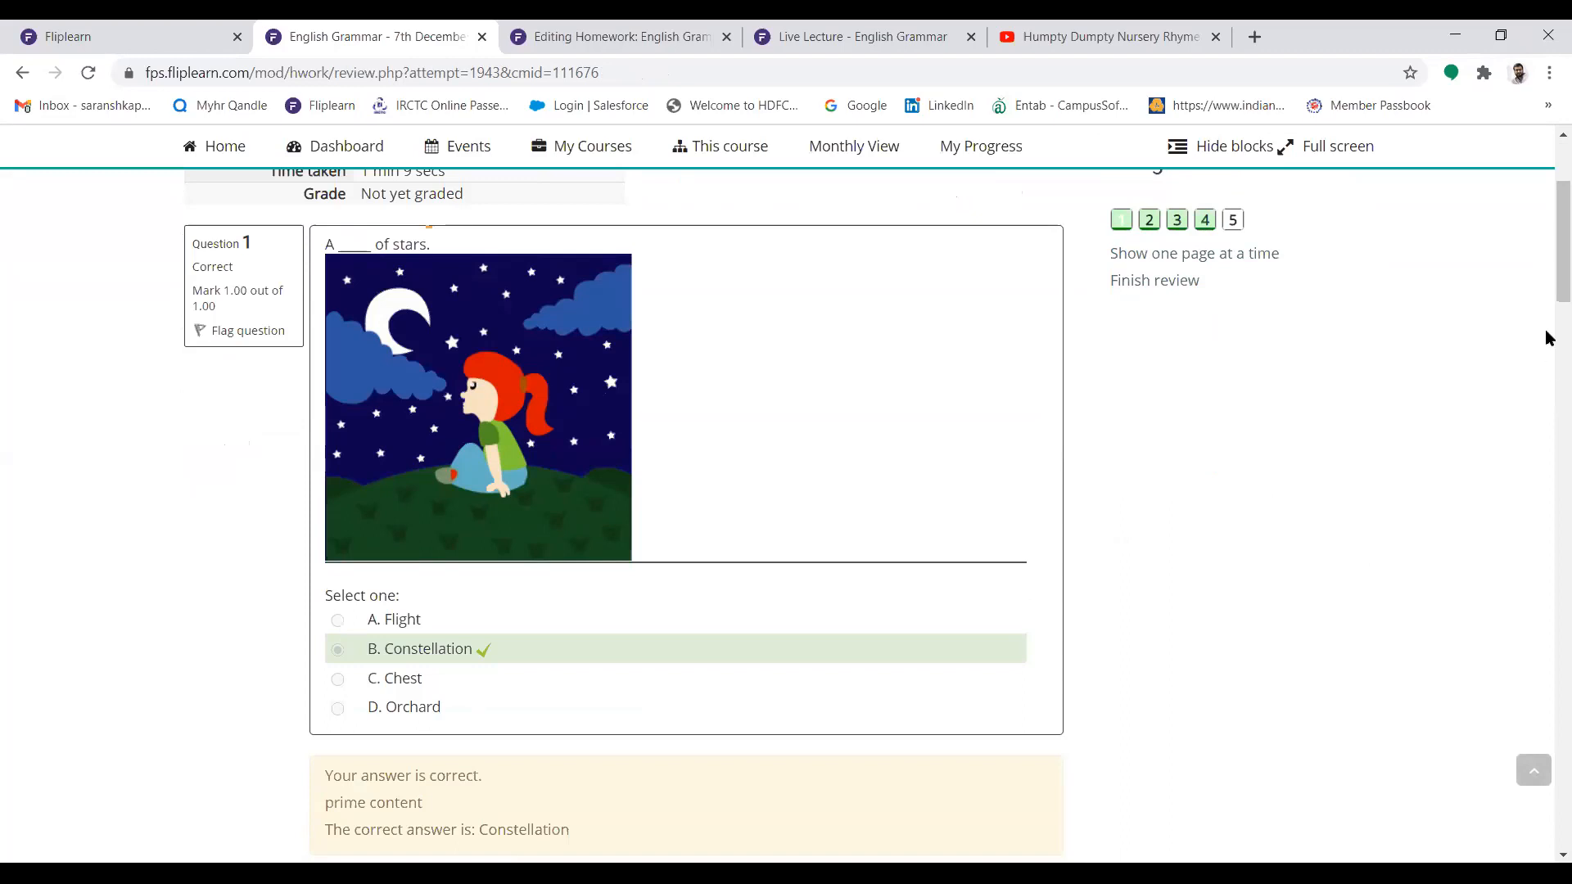
scroll(1547, 287, "up", 4)
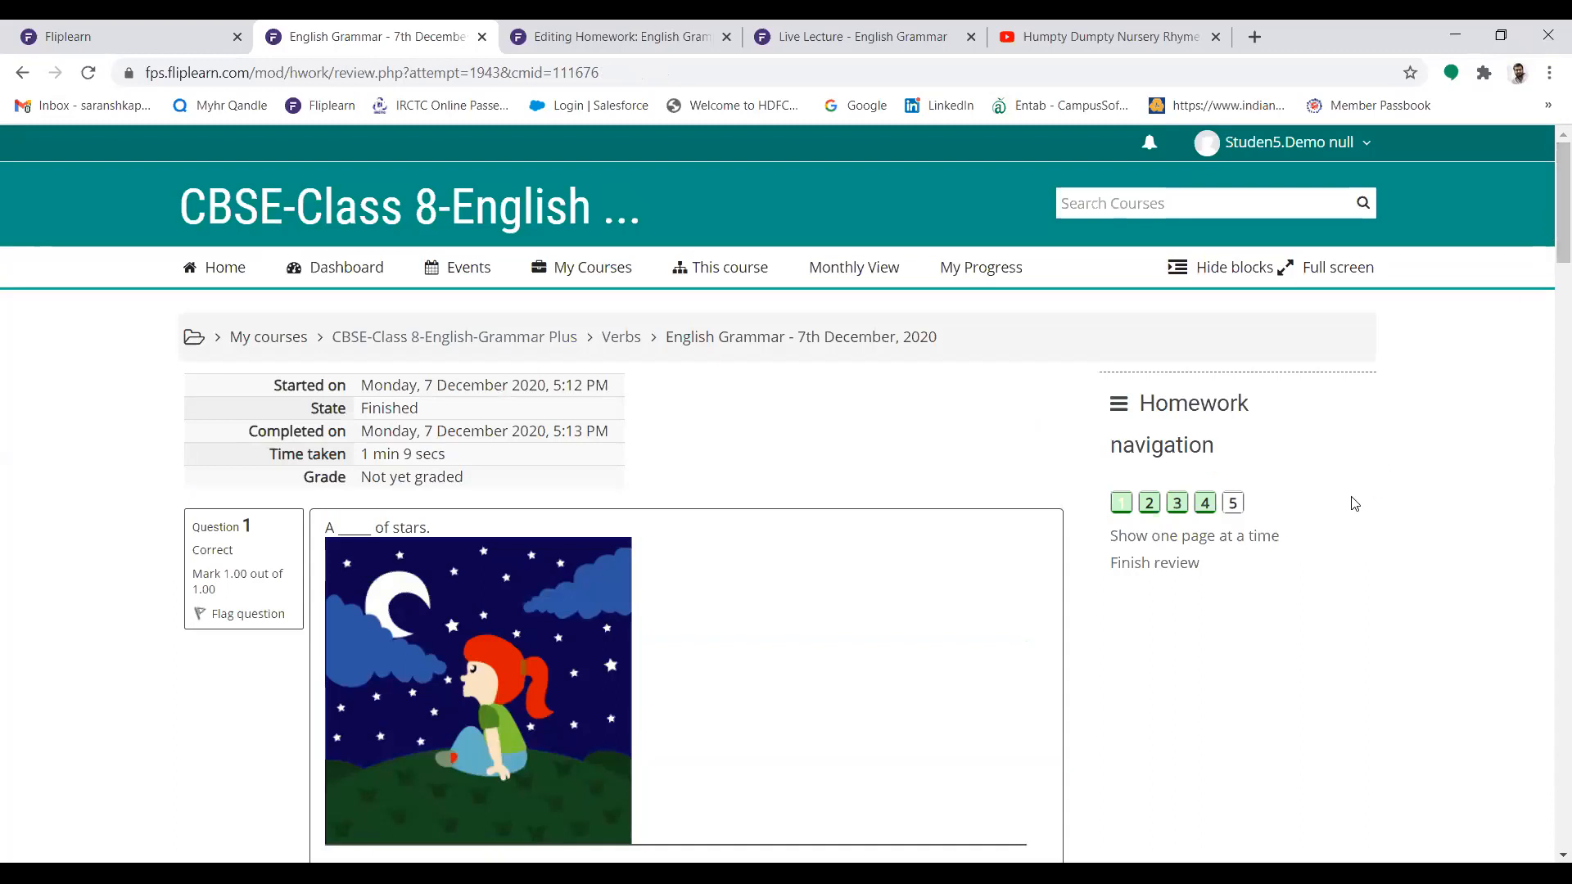
left_click_drag(312, 478, 473, 477)
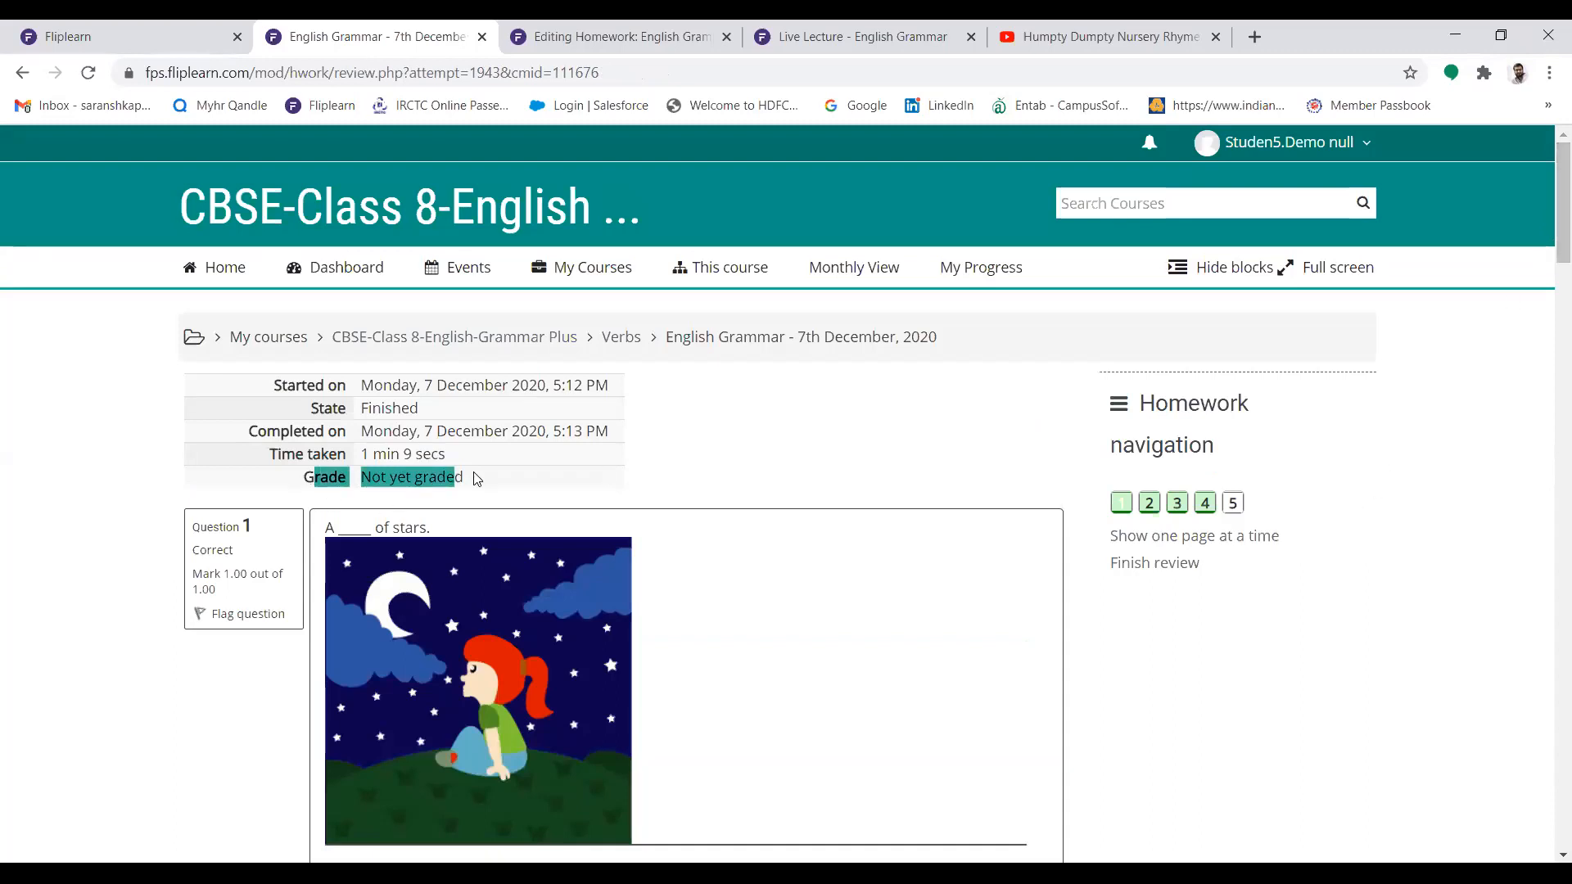
Log out of the student account and log in with the teacher's login ID and password
left_click(67, 31)
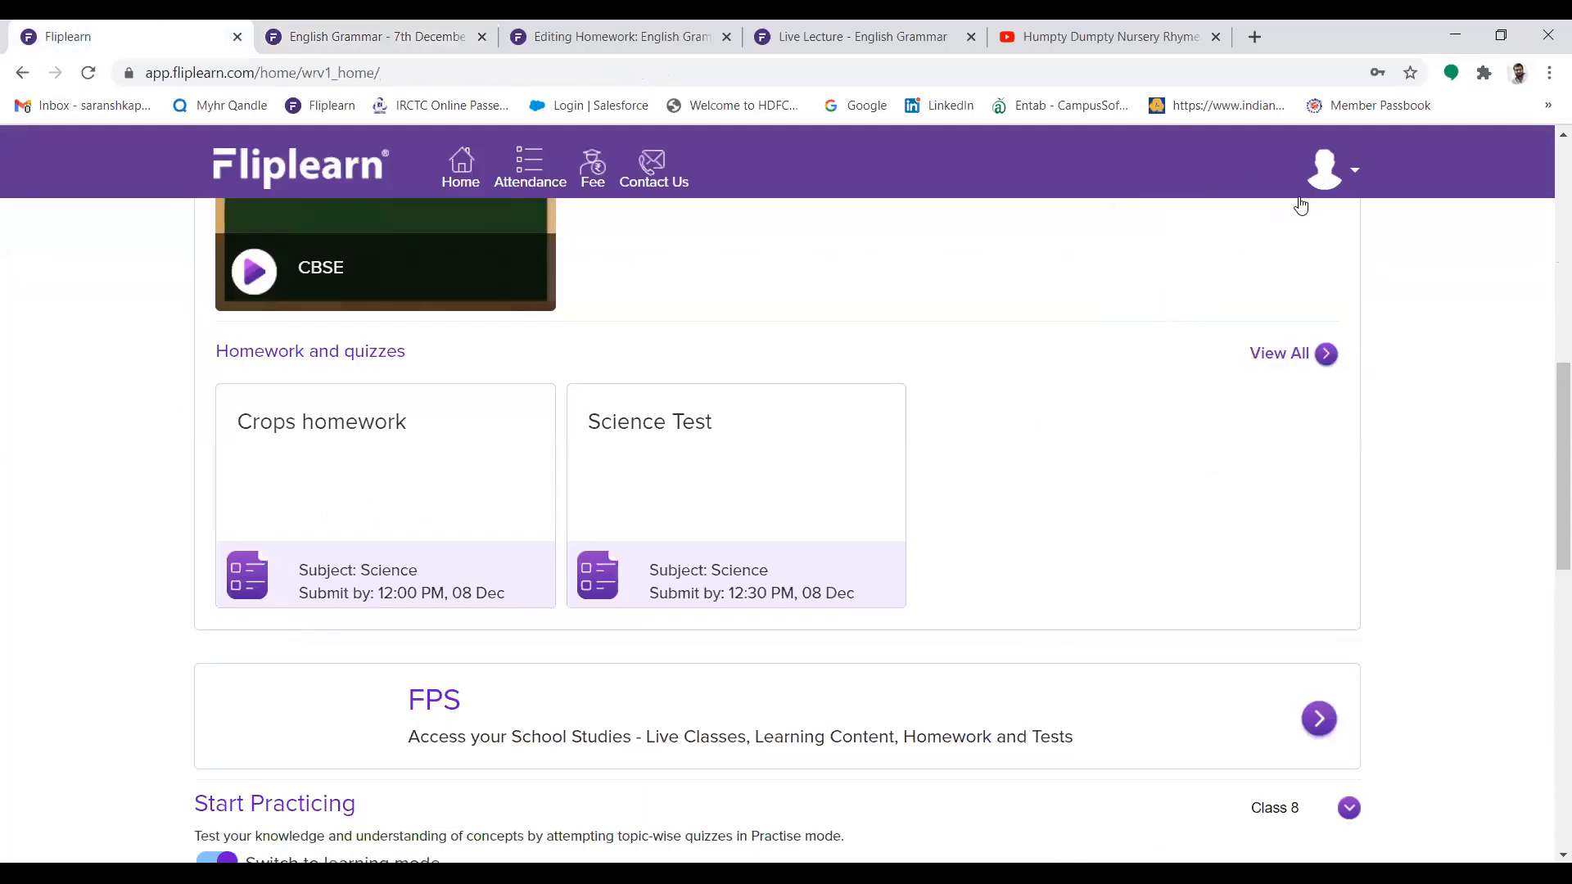
mouse_move(1301, 205)
left_click(1192, 318)
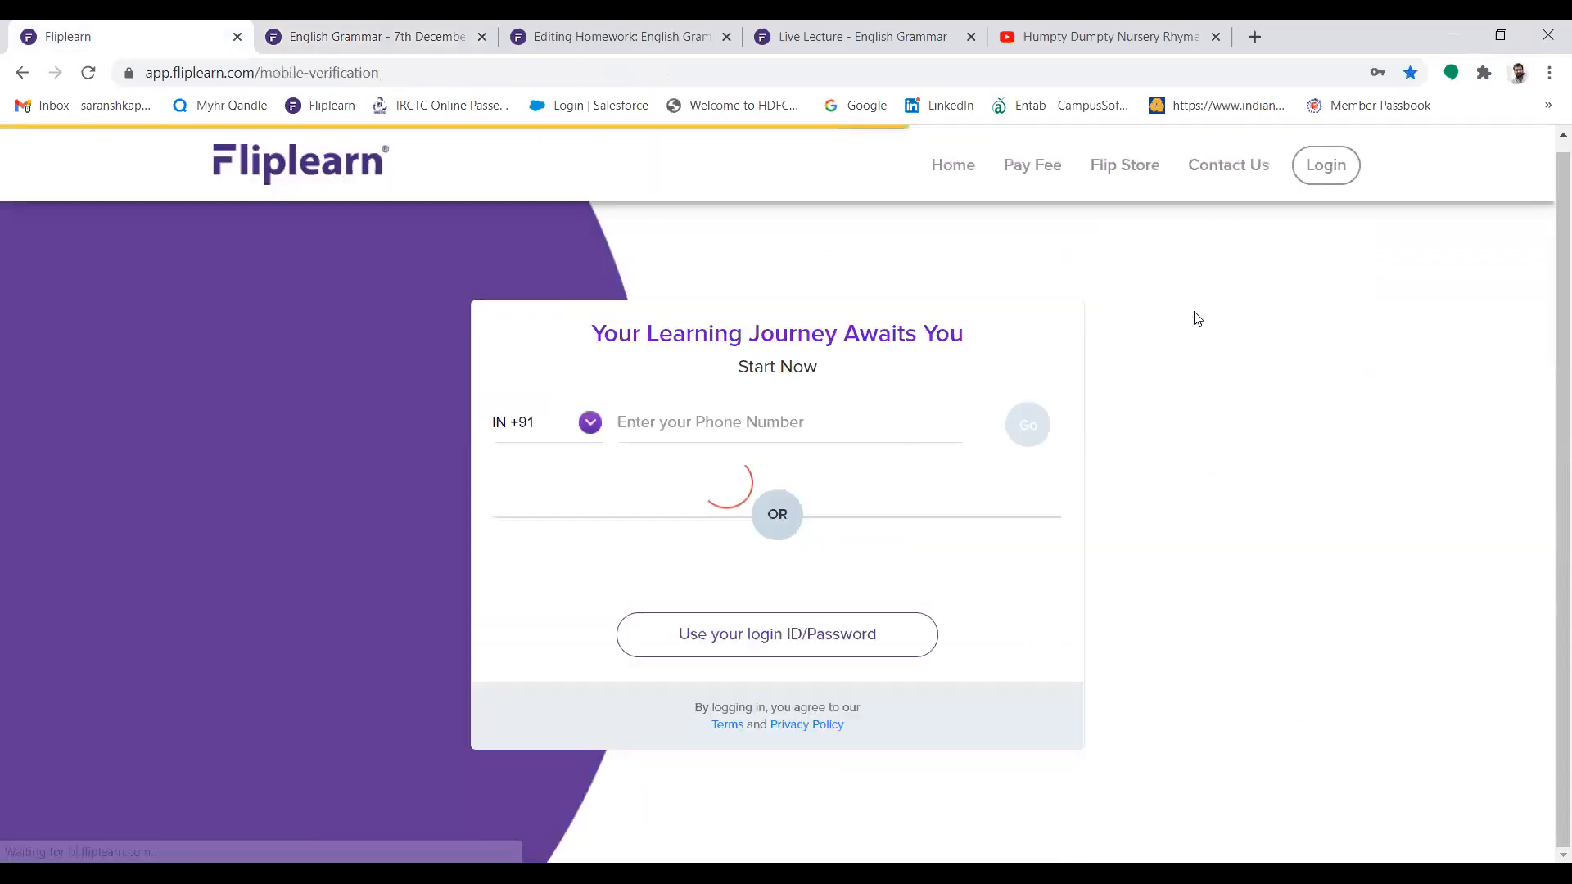
left_click(722, 660)
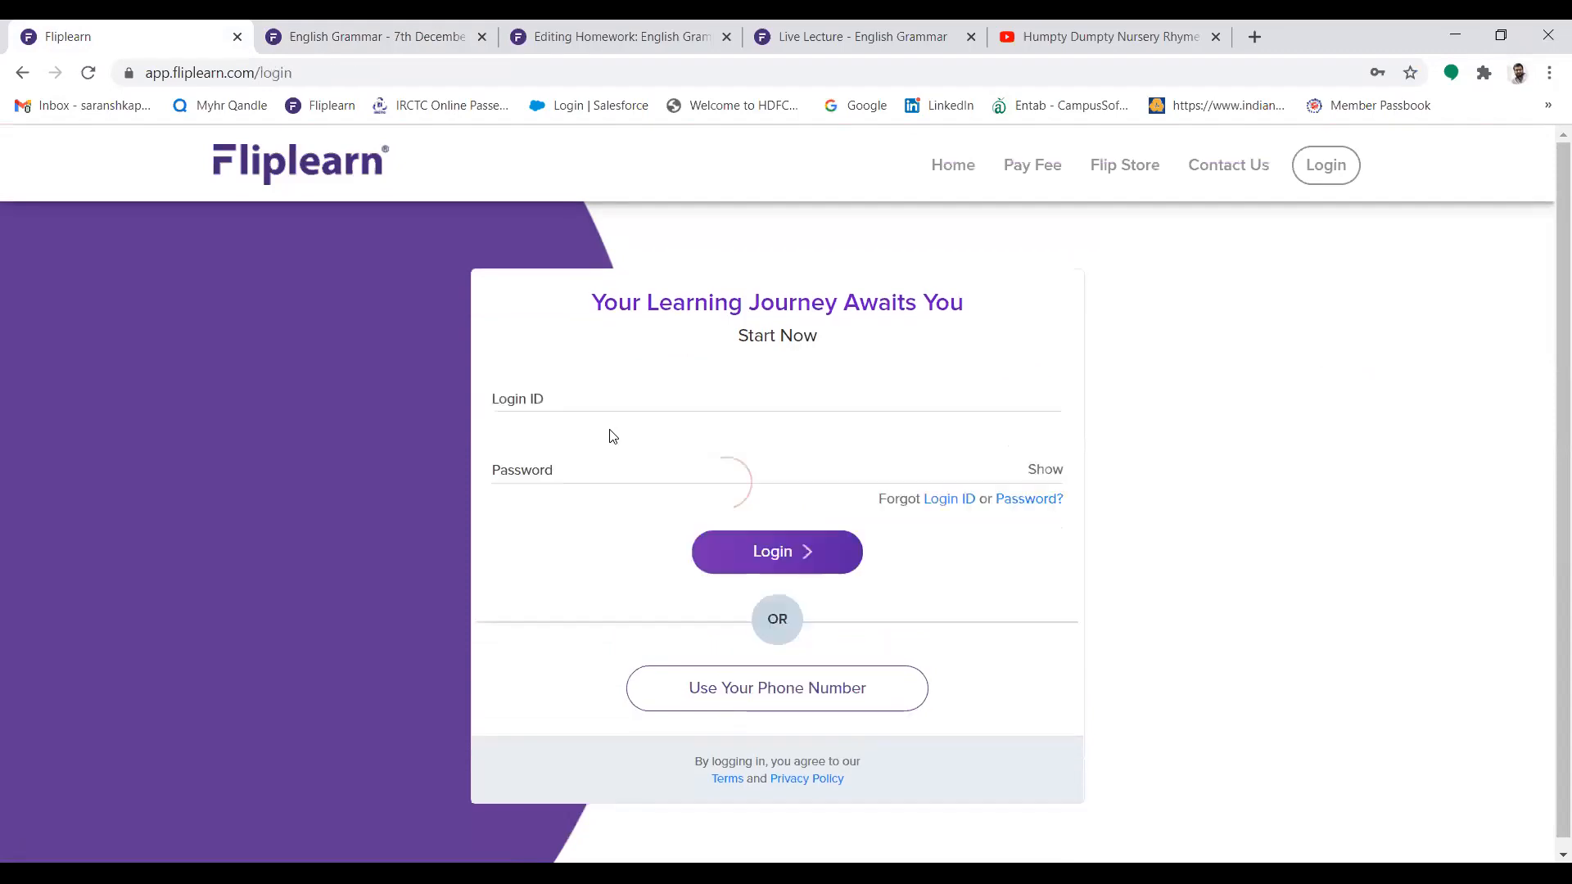
left_click(604, 386)
left_click(593, 507)
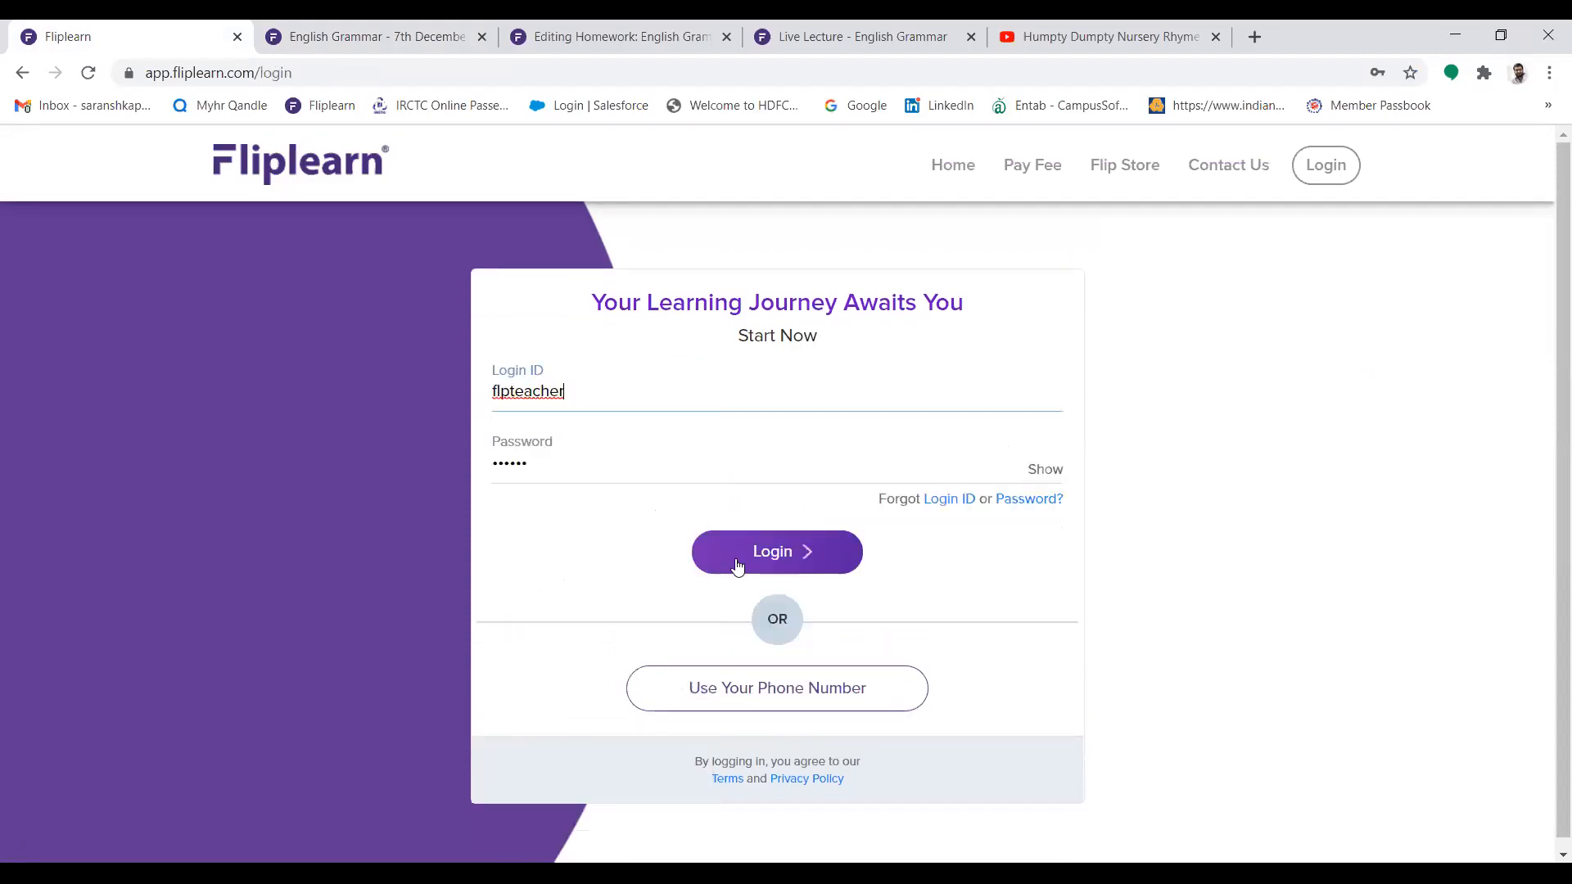
left_click(737, 566)
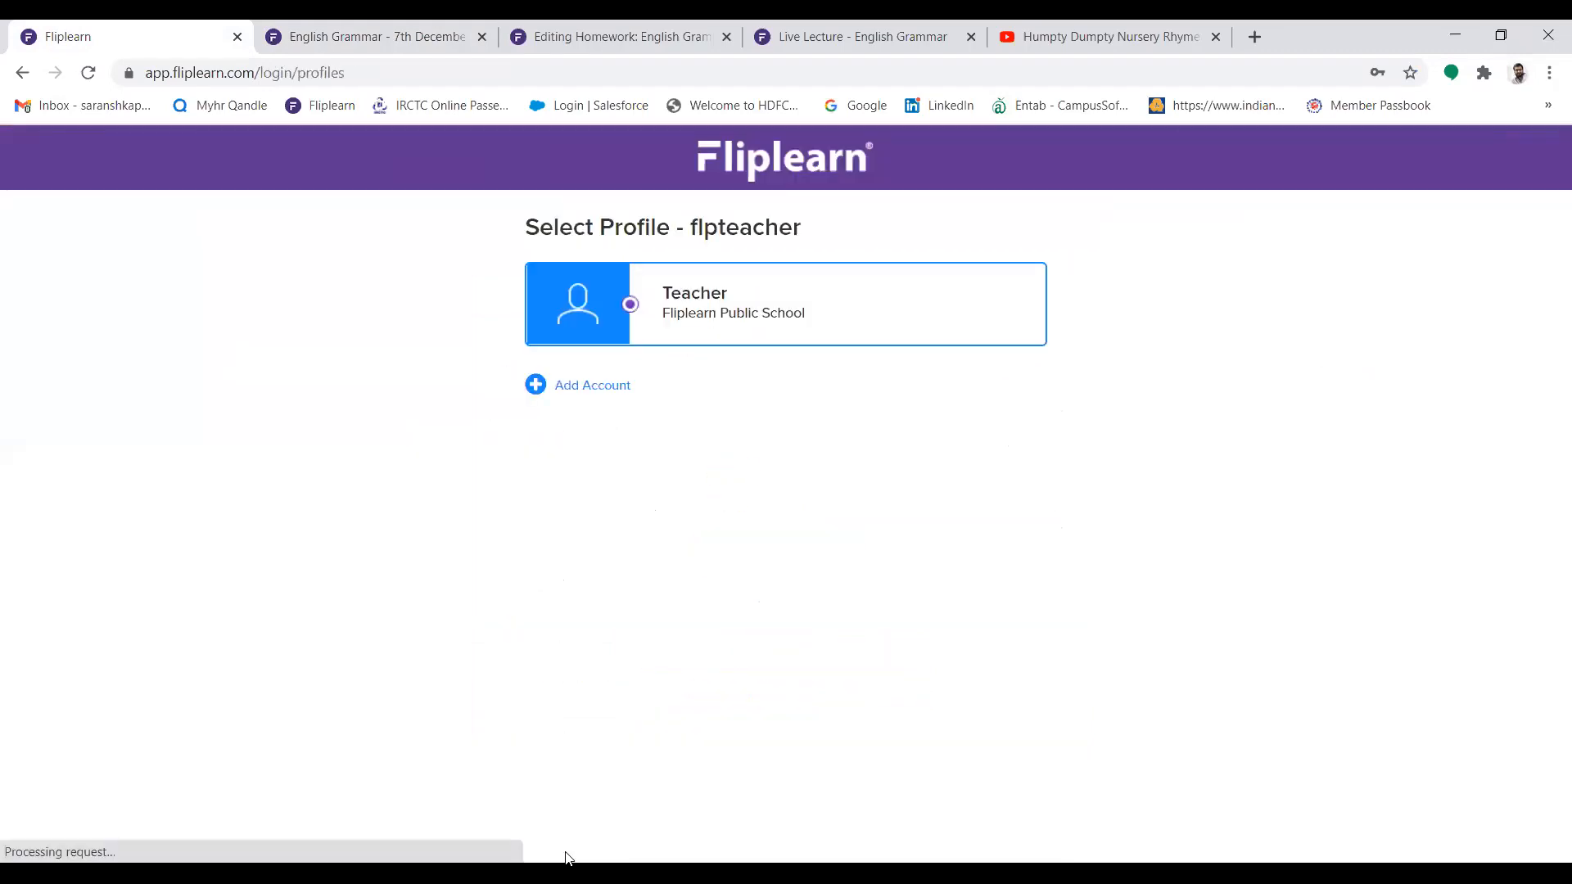
Enter Fliplearn Edge as teacher and open the homework "English Grammar - 7th December, 2020" in the CBSE-Class 8-English-Grammar Plus course
left_click(828, 518)
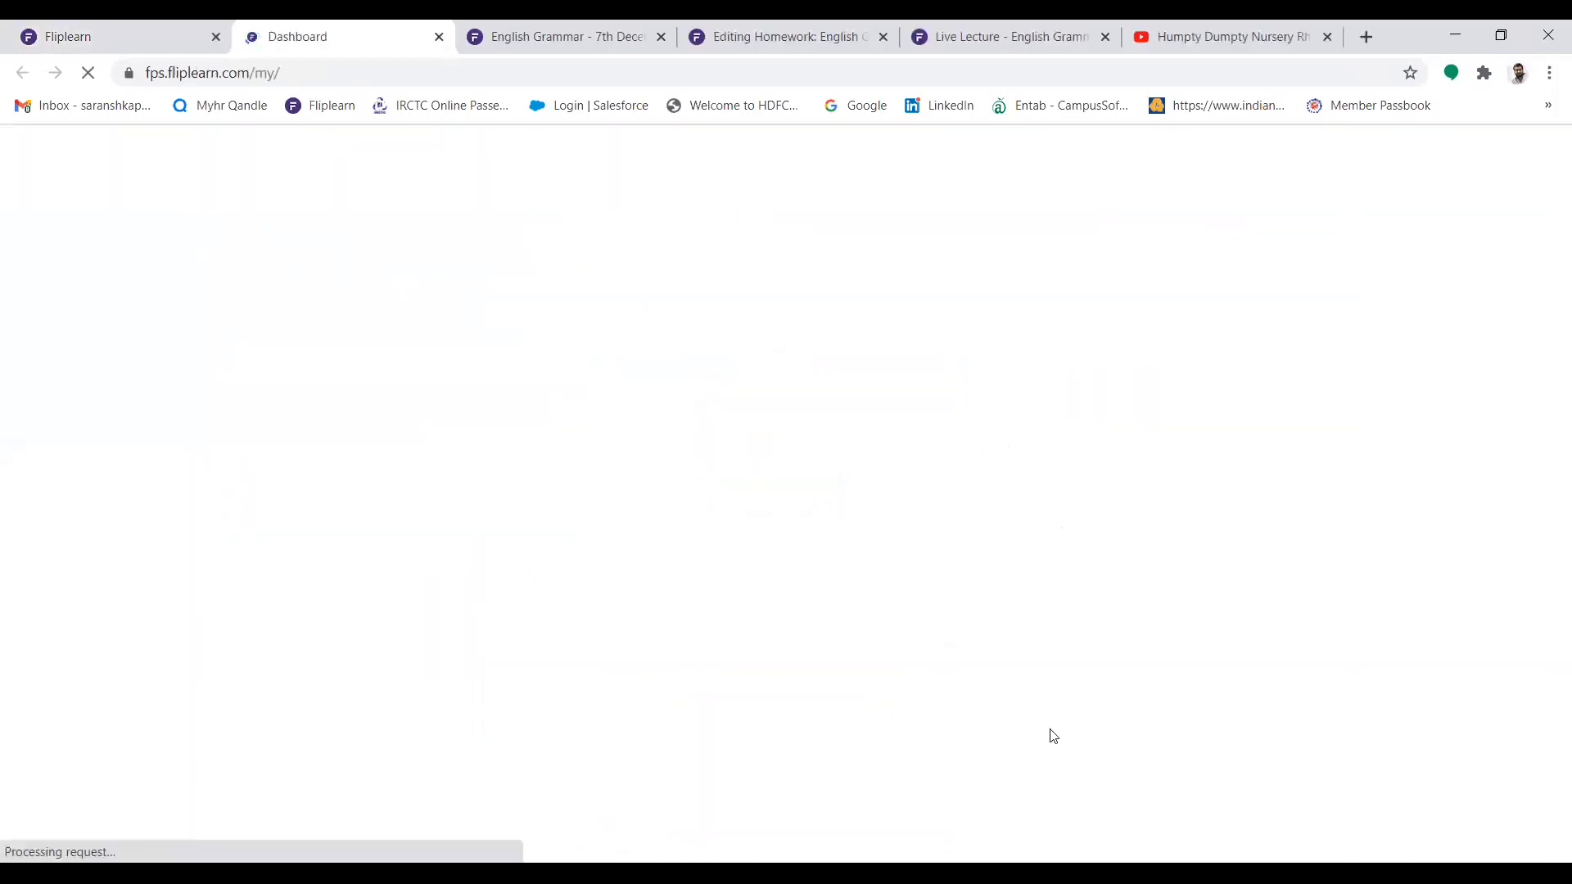
left_click(624, 269)
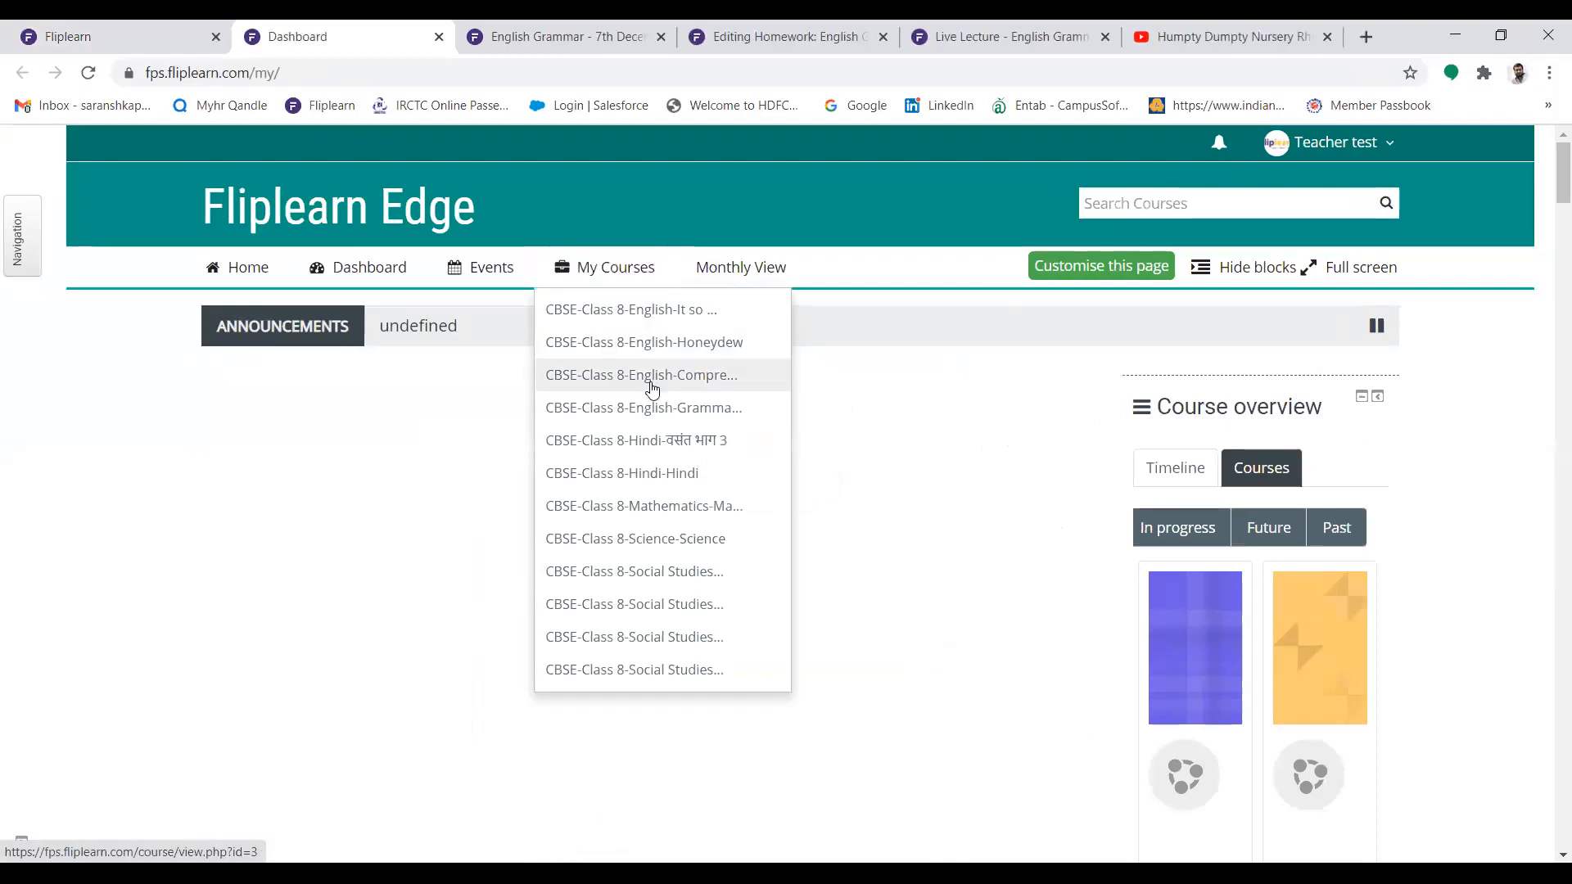
left_click(778, 419)
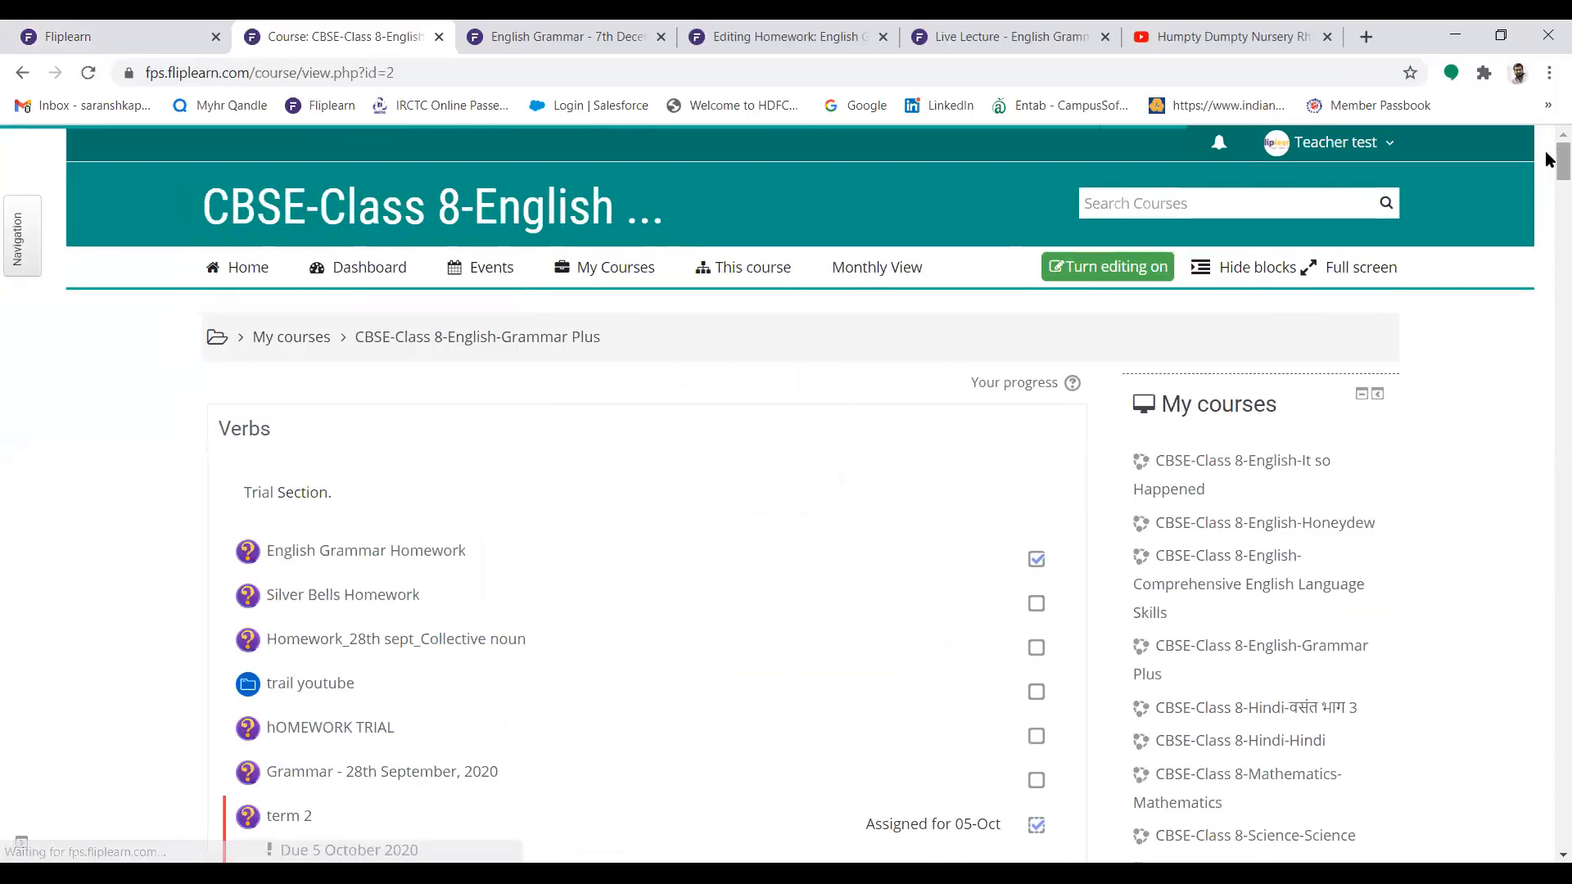
left_click_drag(1561, 159, 1548, 714)
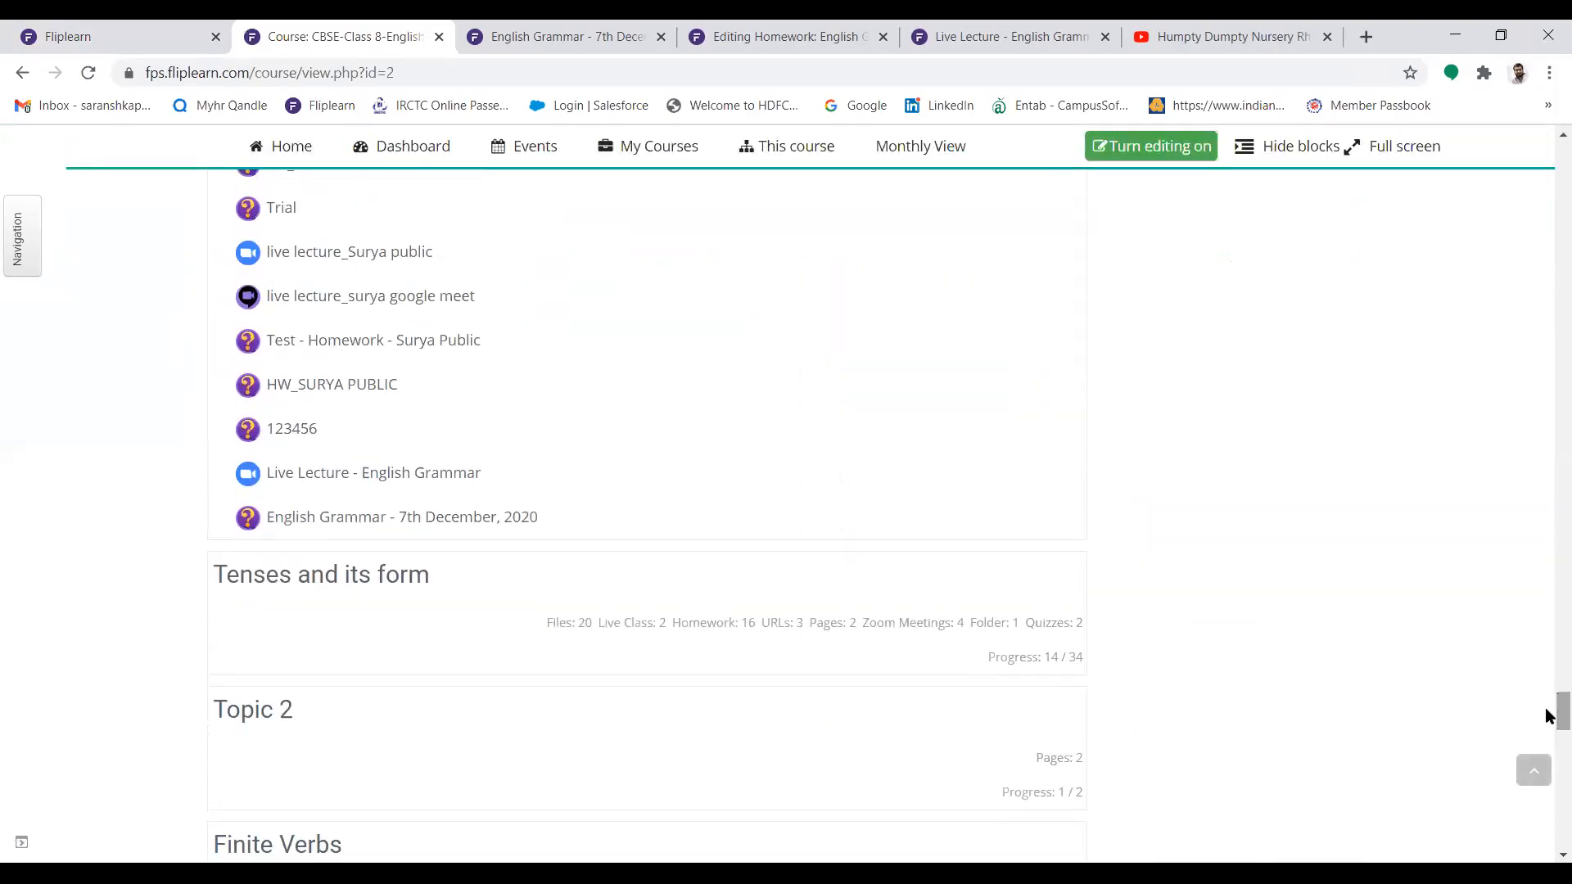
left_click(473, 518)
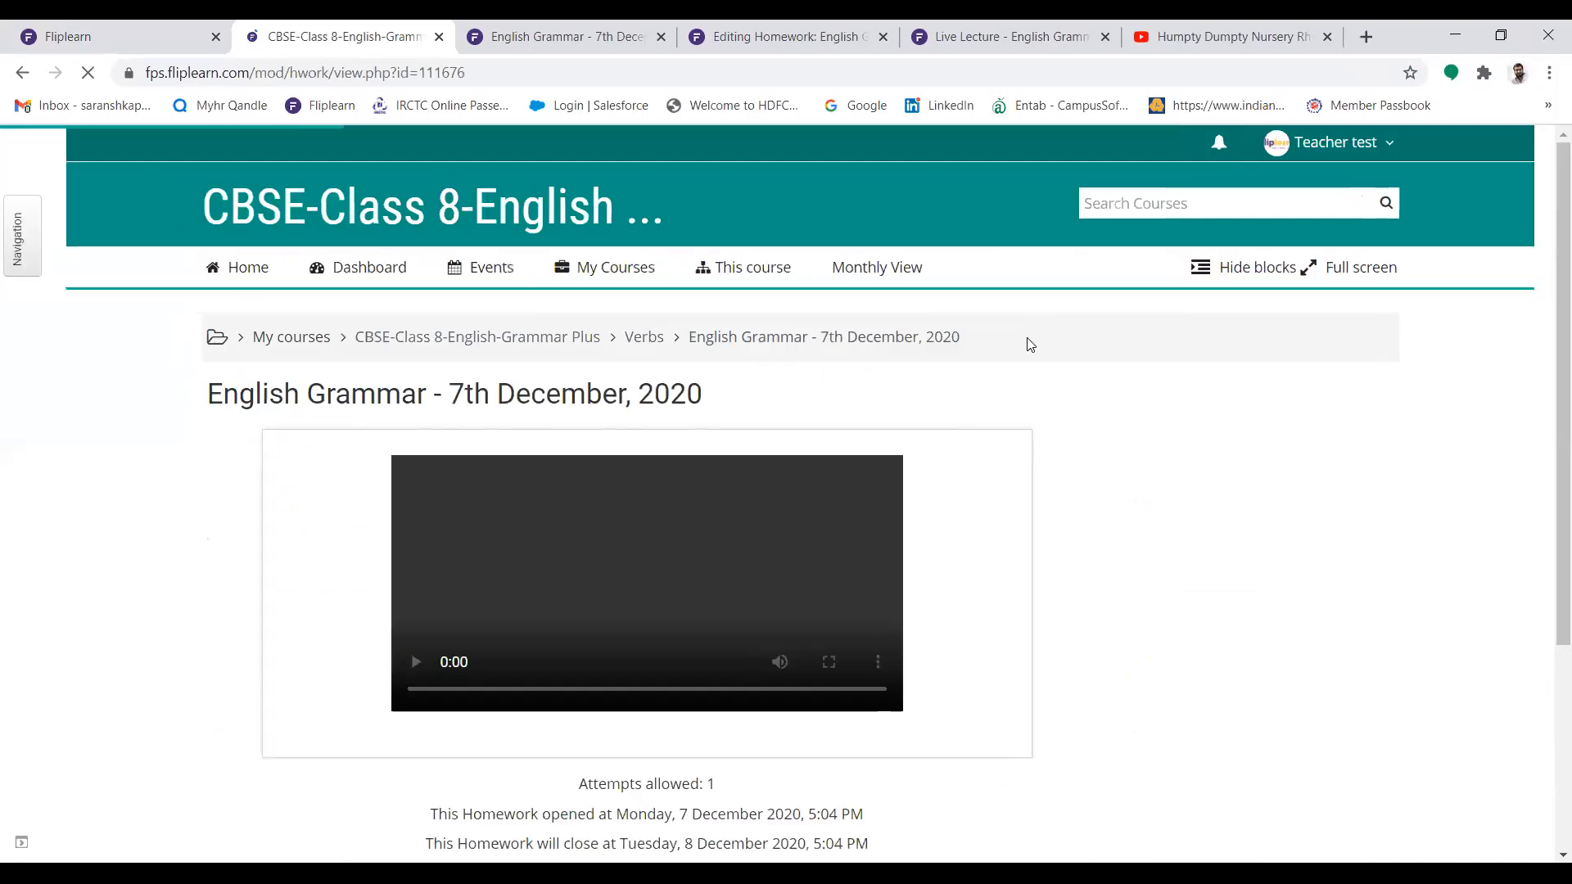
Open the homework's attempts report and examine the student's attempt status and marks for each question
left_click_drag(1548, 334, 1548, 443)
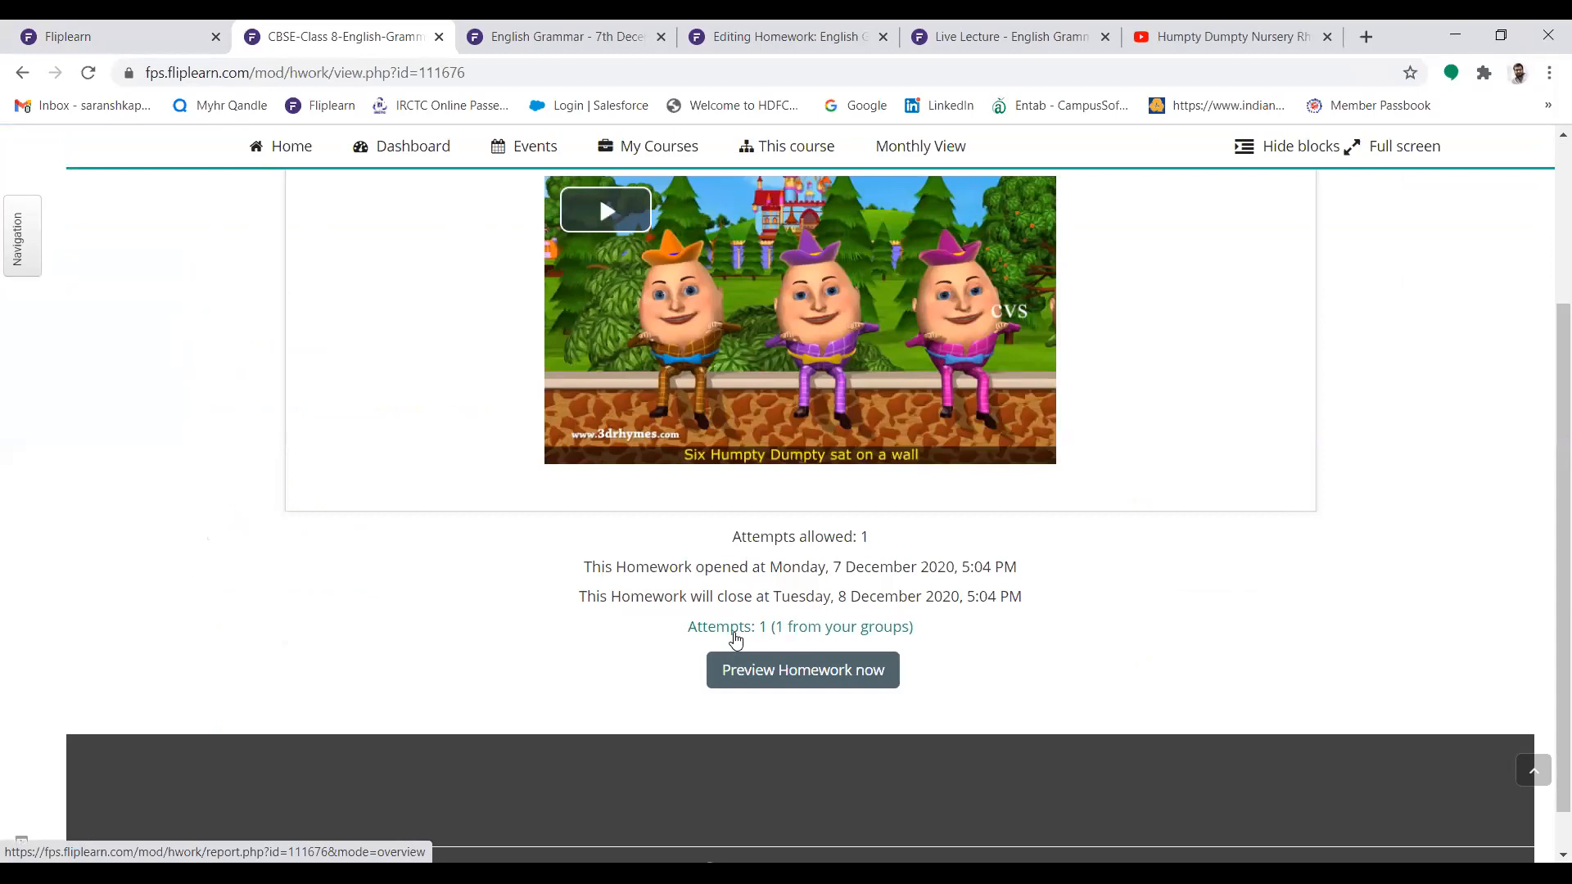
left_click(735, 628)
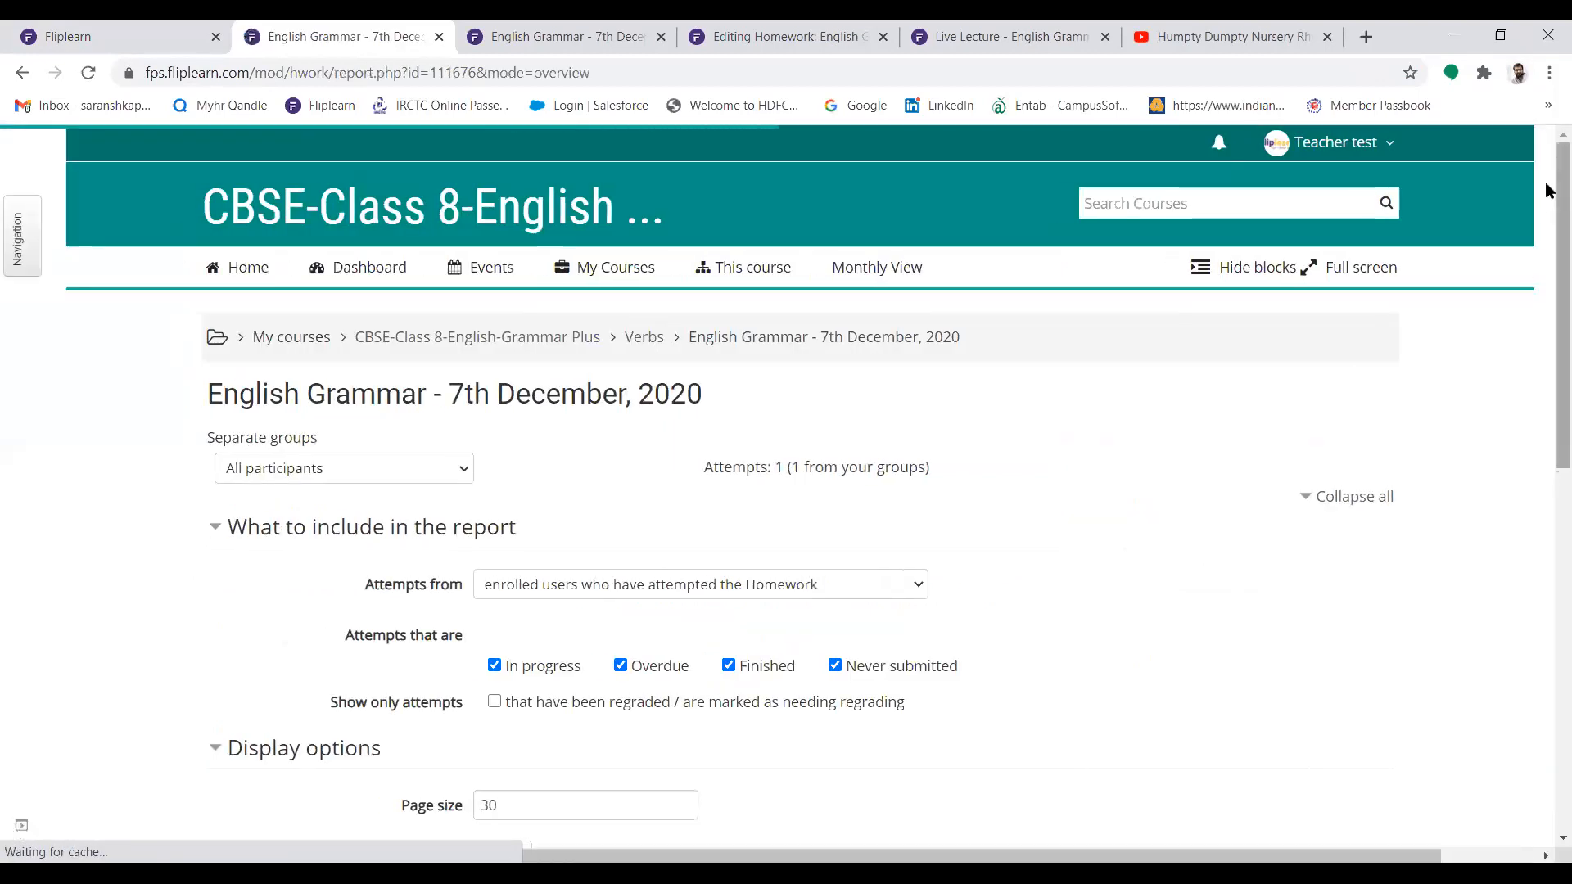
scroll(1550, 269, "down", 8)
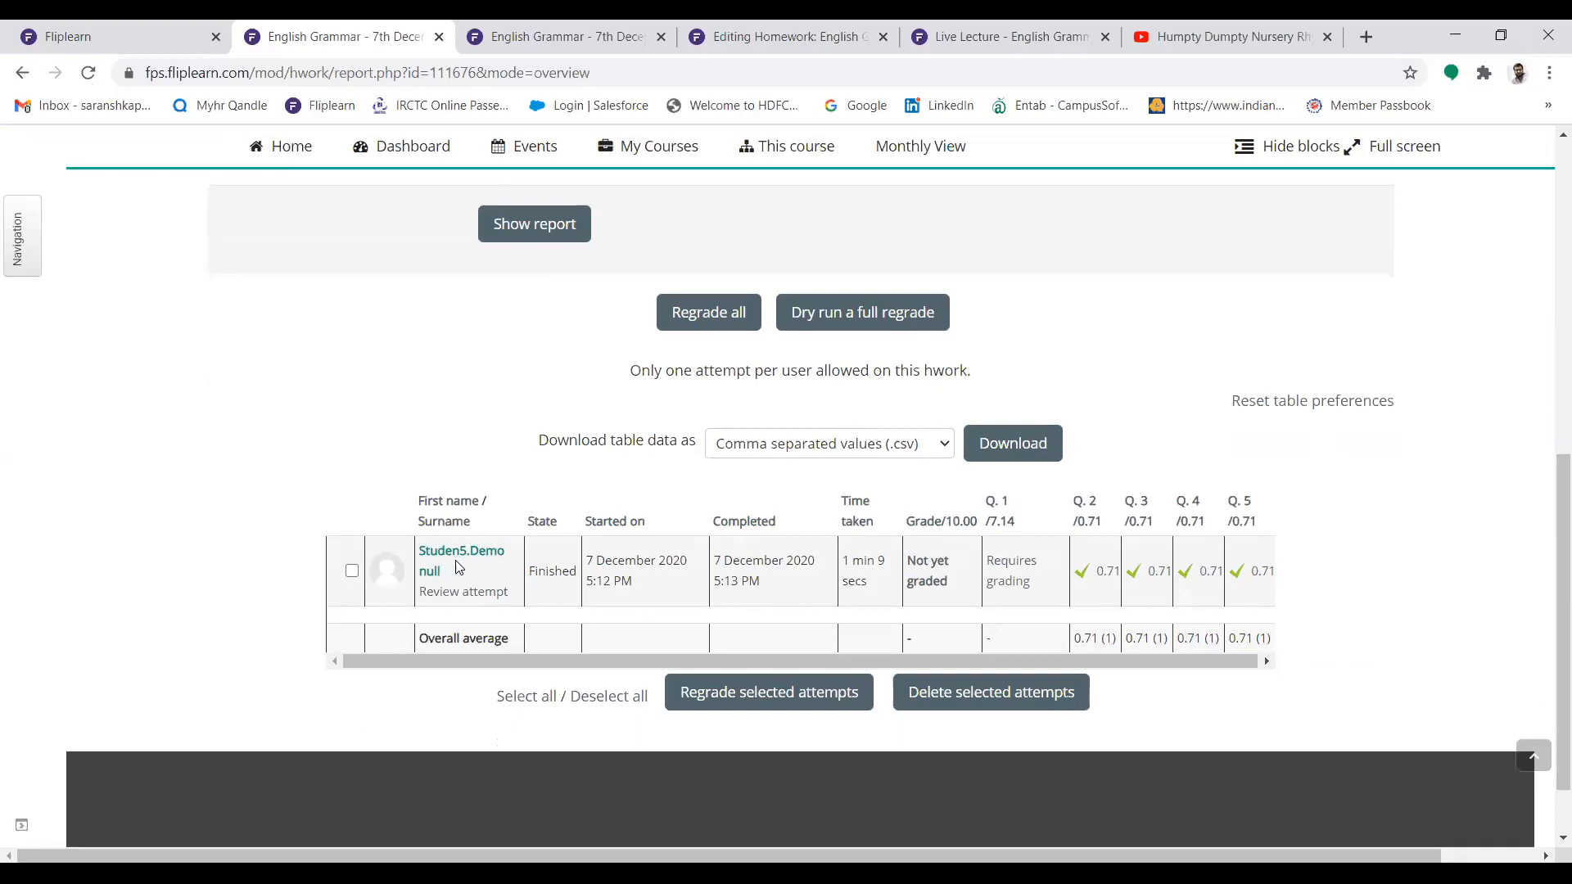
left_click_drag(605, 657, 689, 657)
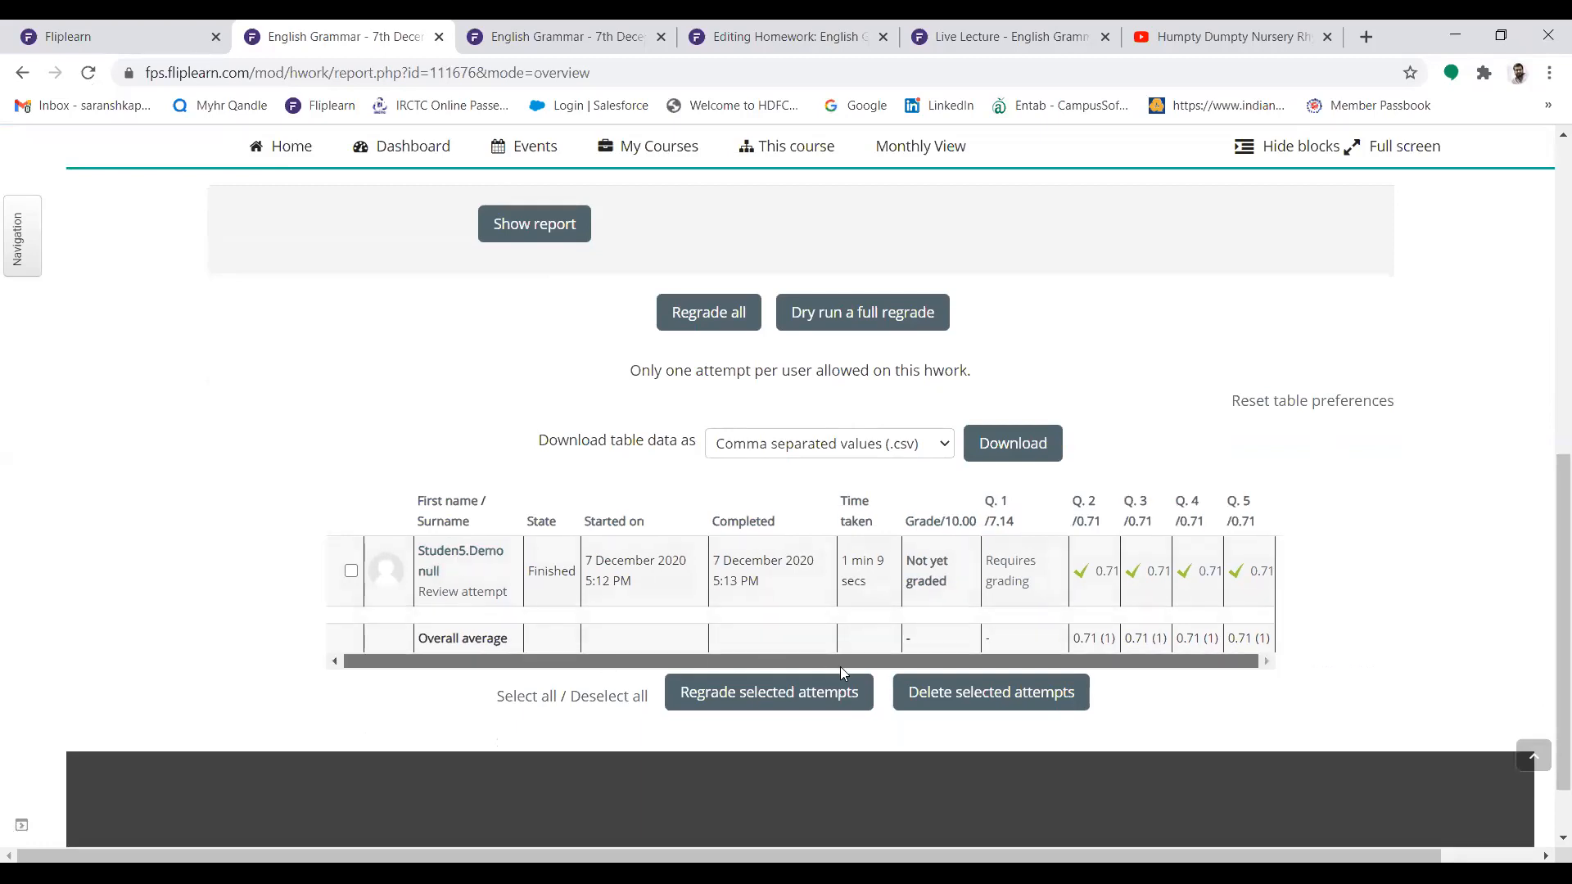
left_click_drag(840, 667, 839, 667)
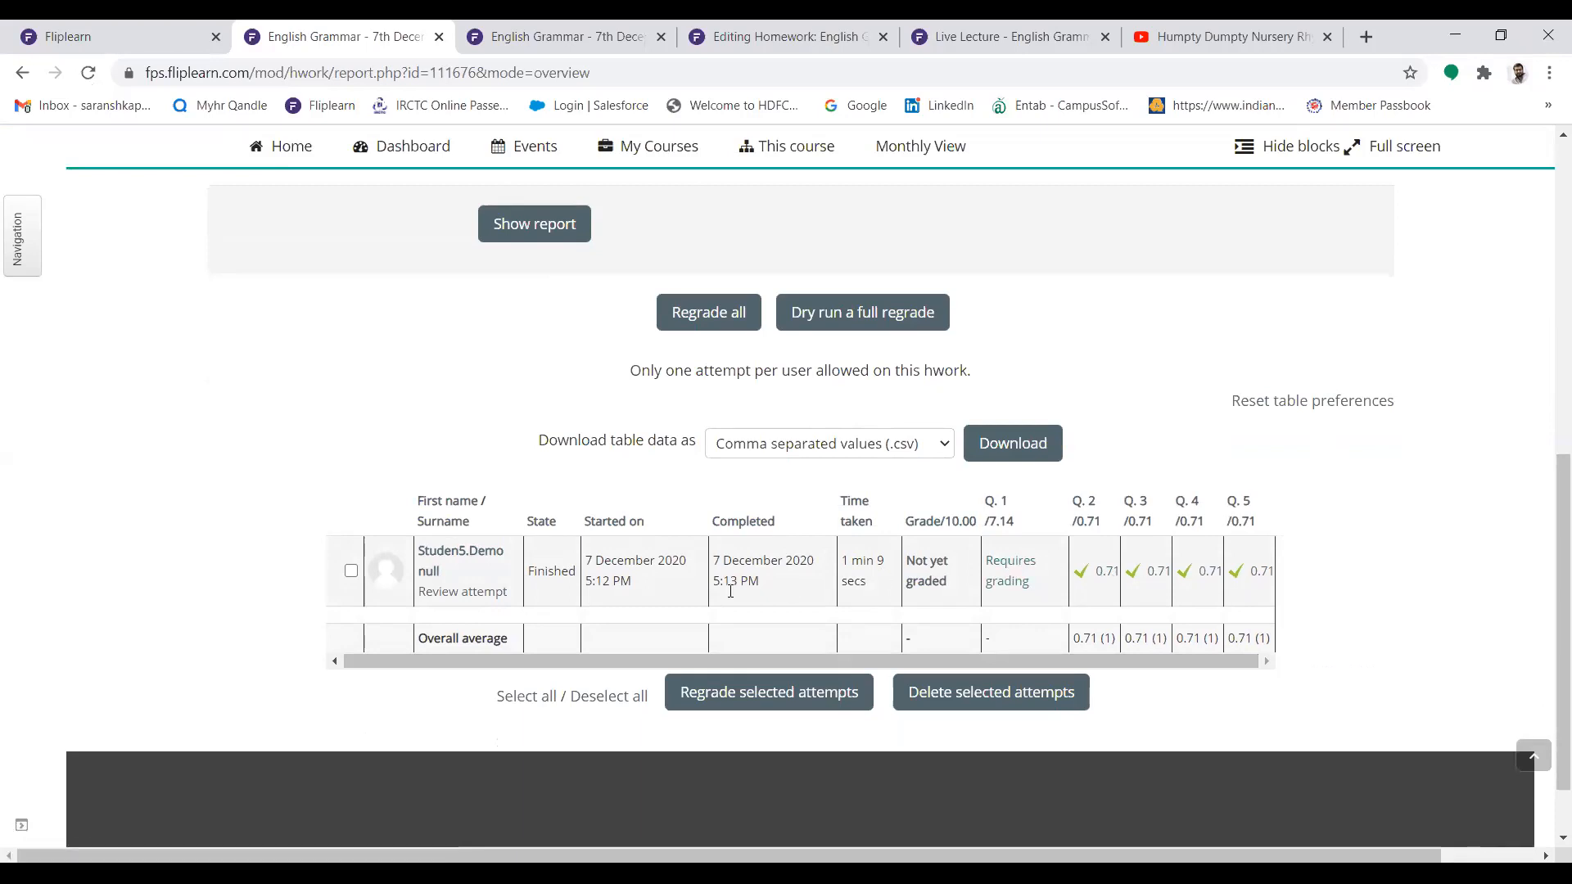
Review the student's attempt, view the Billi School Fees Receipt PDF attached to the essay answer, and return to the attempt
left_click(503, 594)
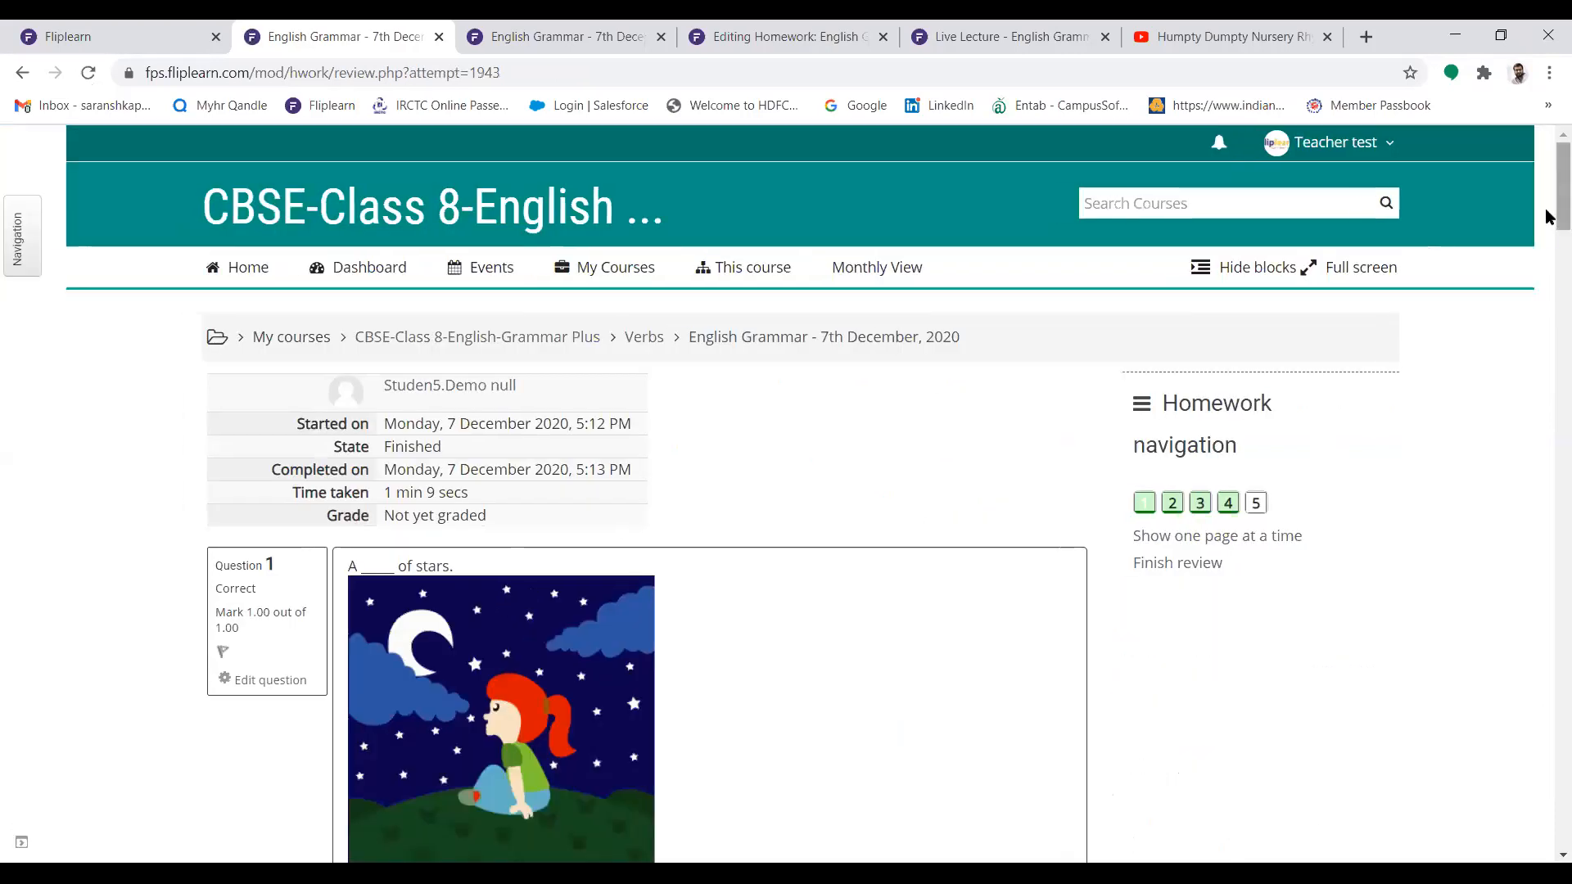
left_click_drag(1548, 197, 1550, 817)
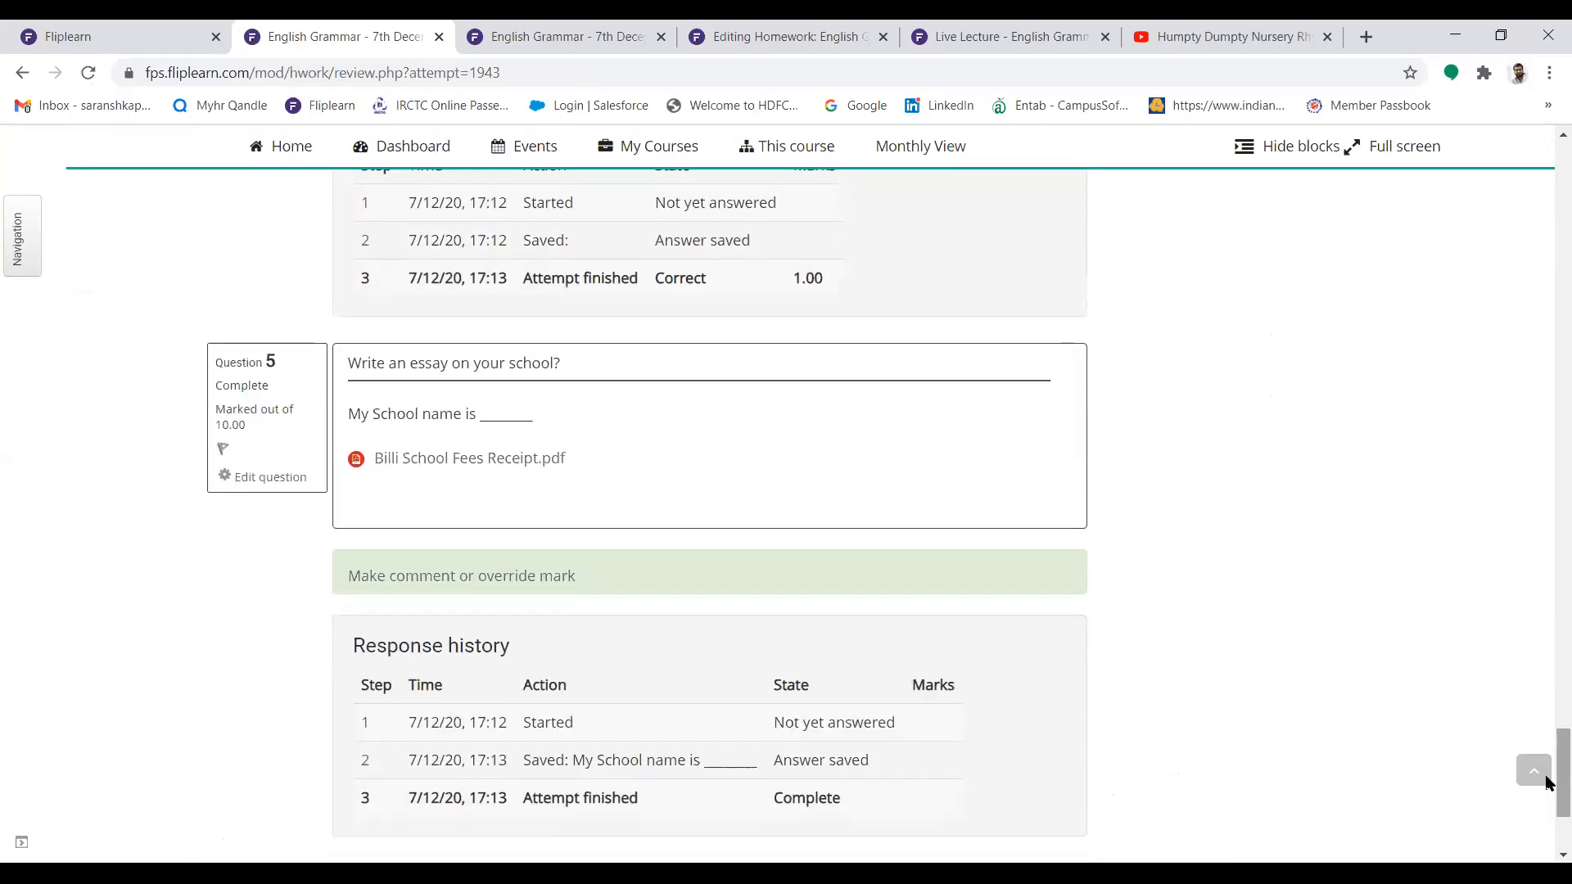
left_click(441, 467)
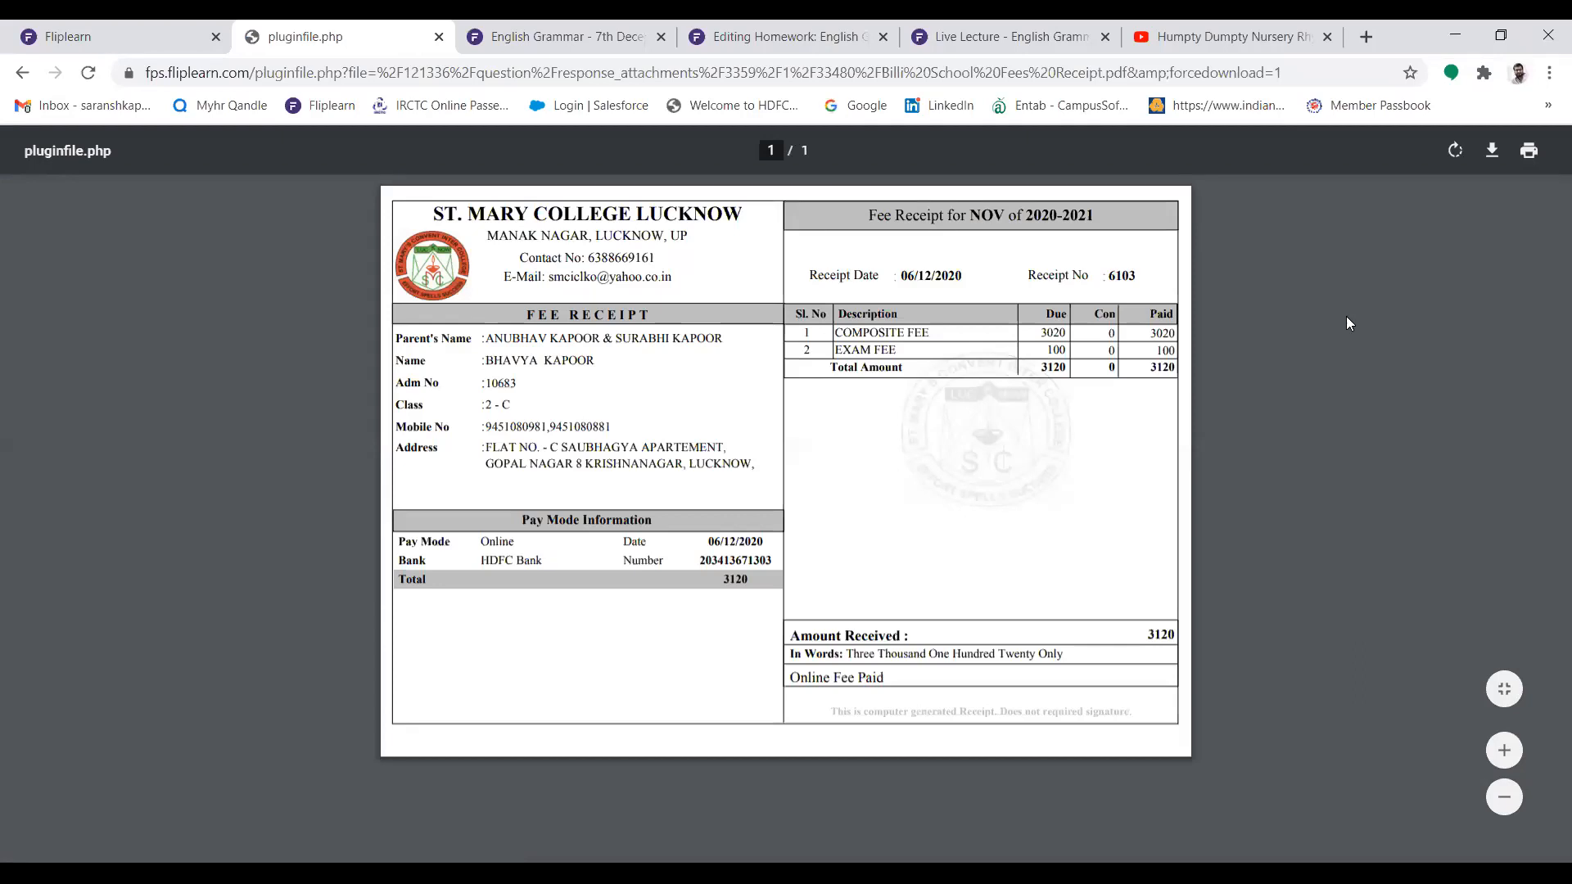
left_click(22, 74)
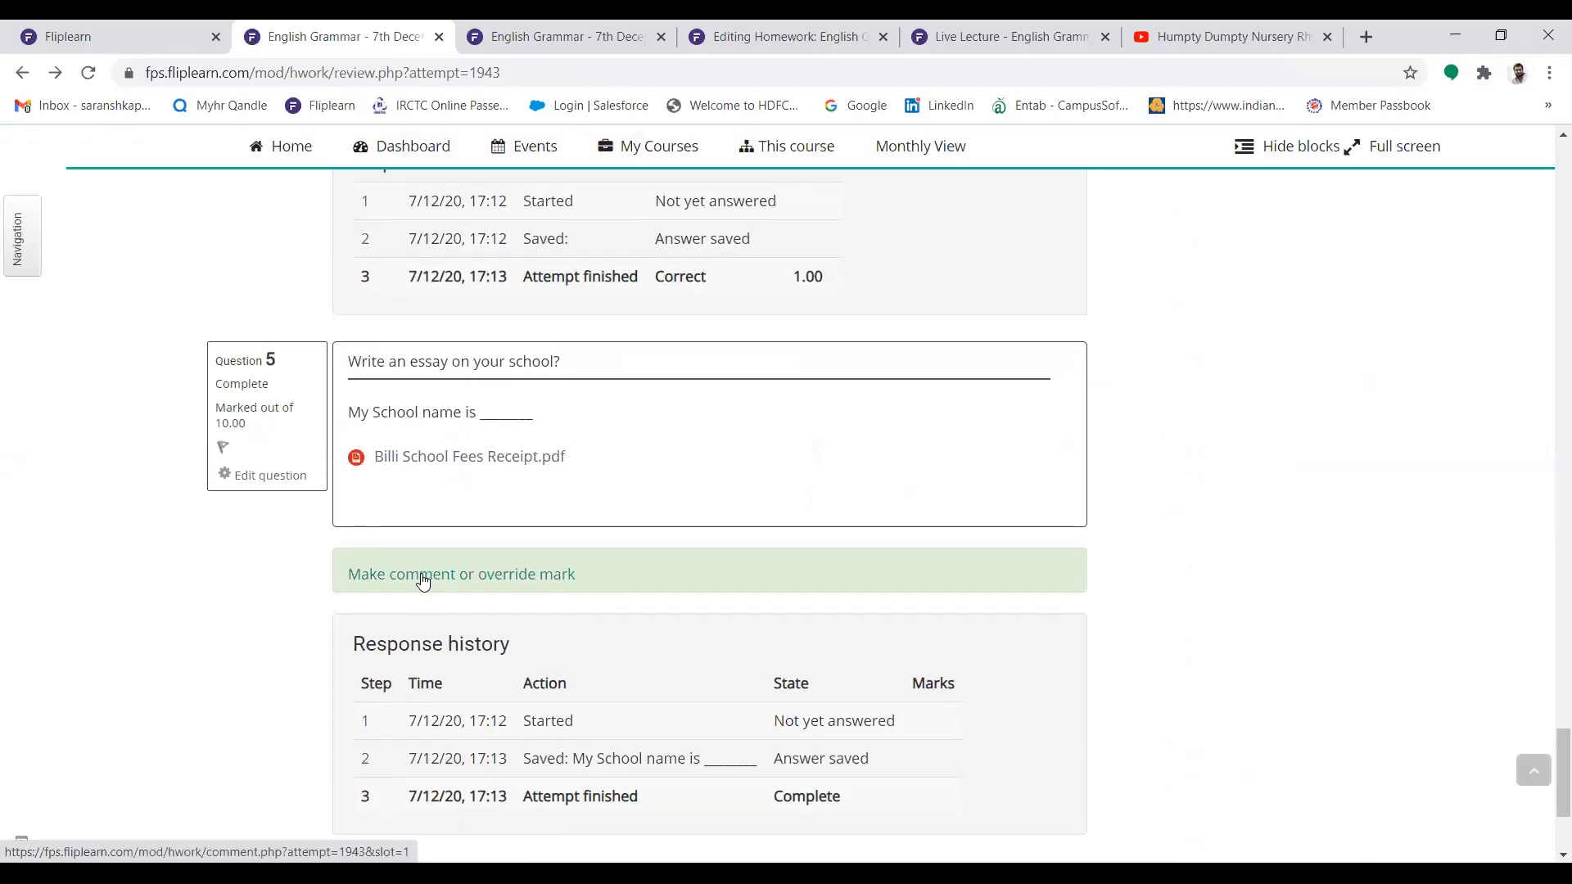
Grade the essay answer 8 out of 10 with the comment "Good Attempt" and finish the review
left_click(423, 581)
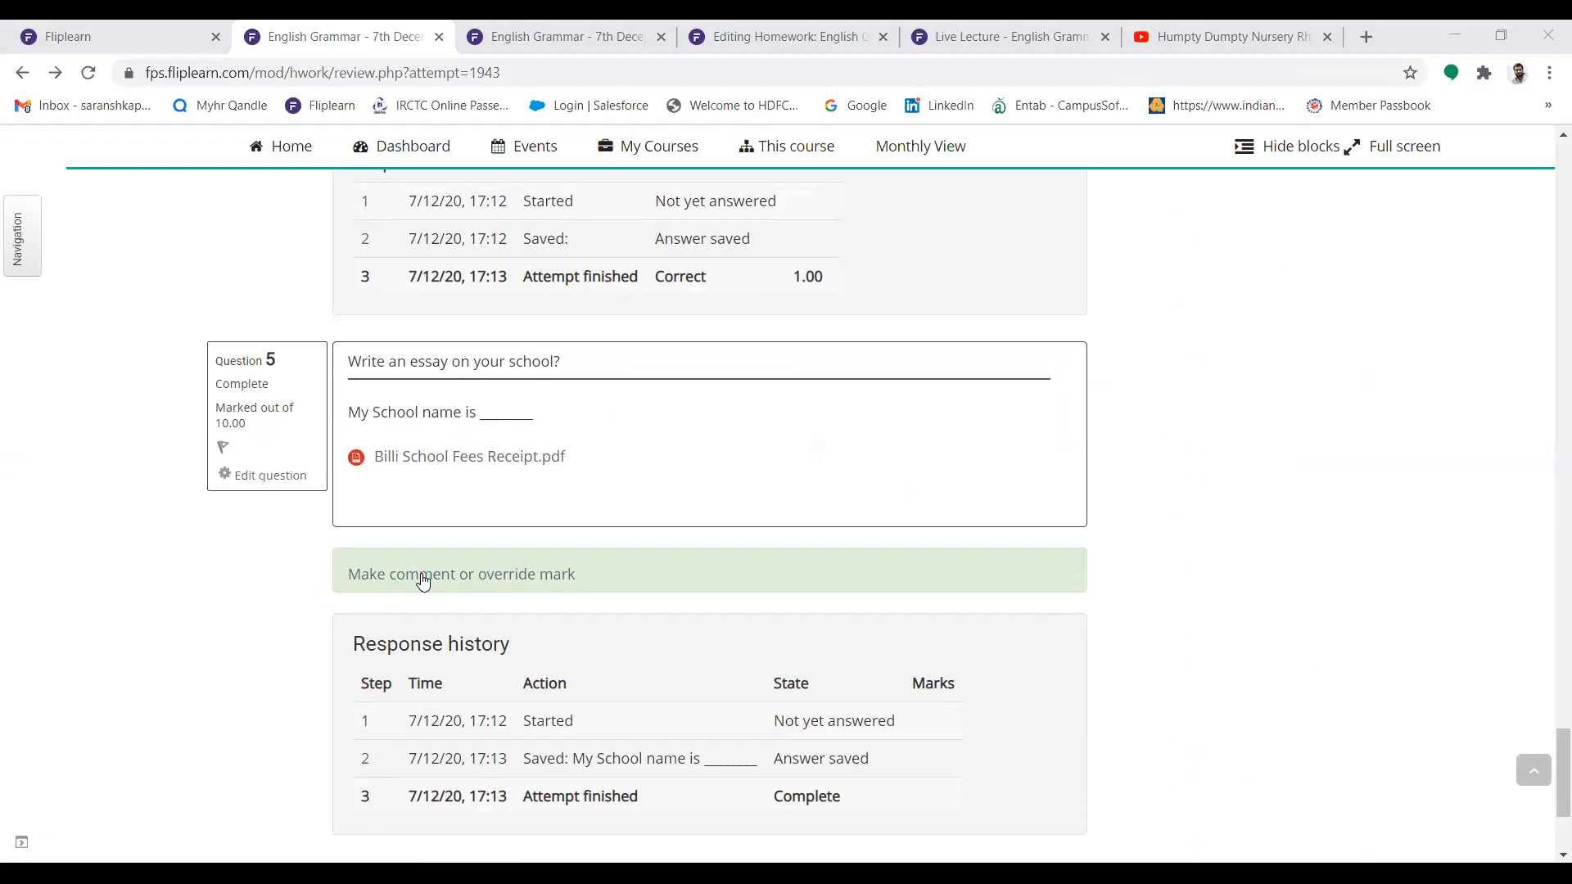
left_click(423, 581)
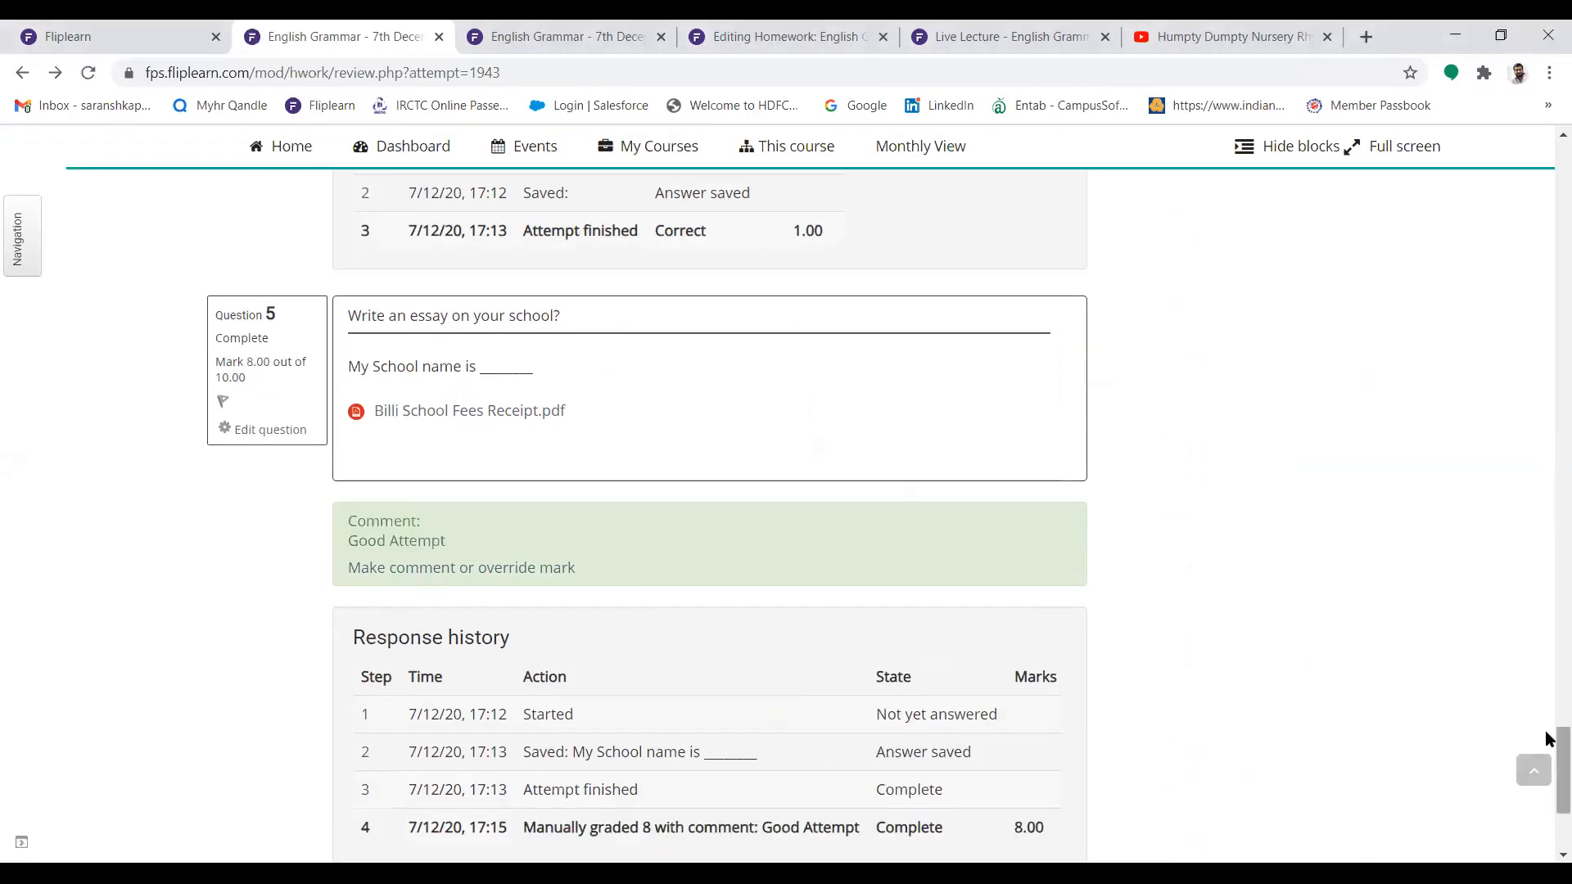
left_click_drag(1545, 747, 1547, 794)
left_click(1022, 643)
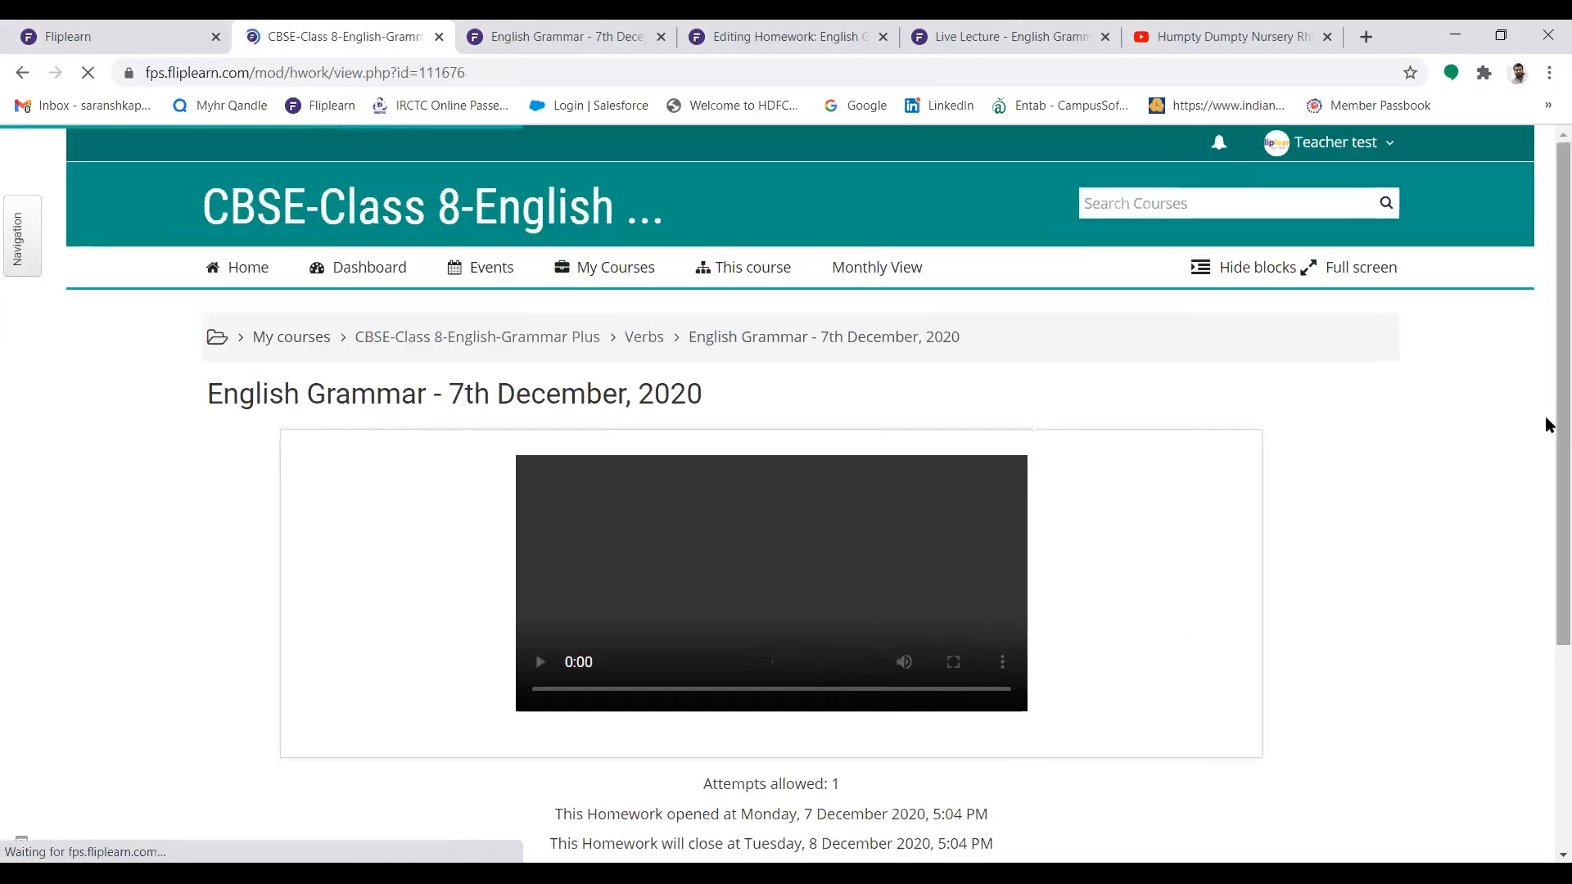
Reopen the attempts report and check the student's overall grade and question marks
scroll(1547, 533, "down", 3)
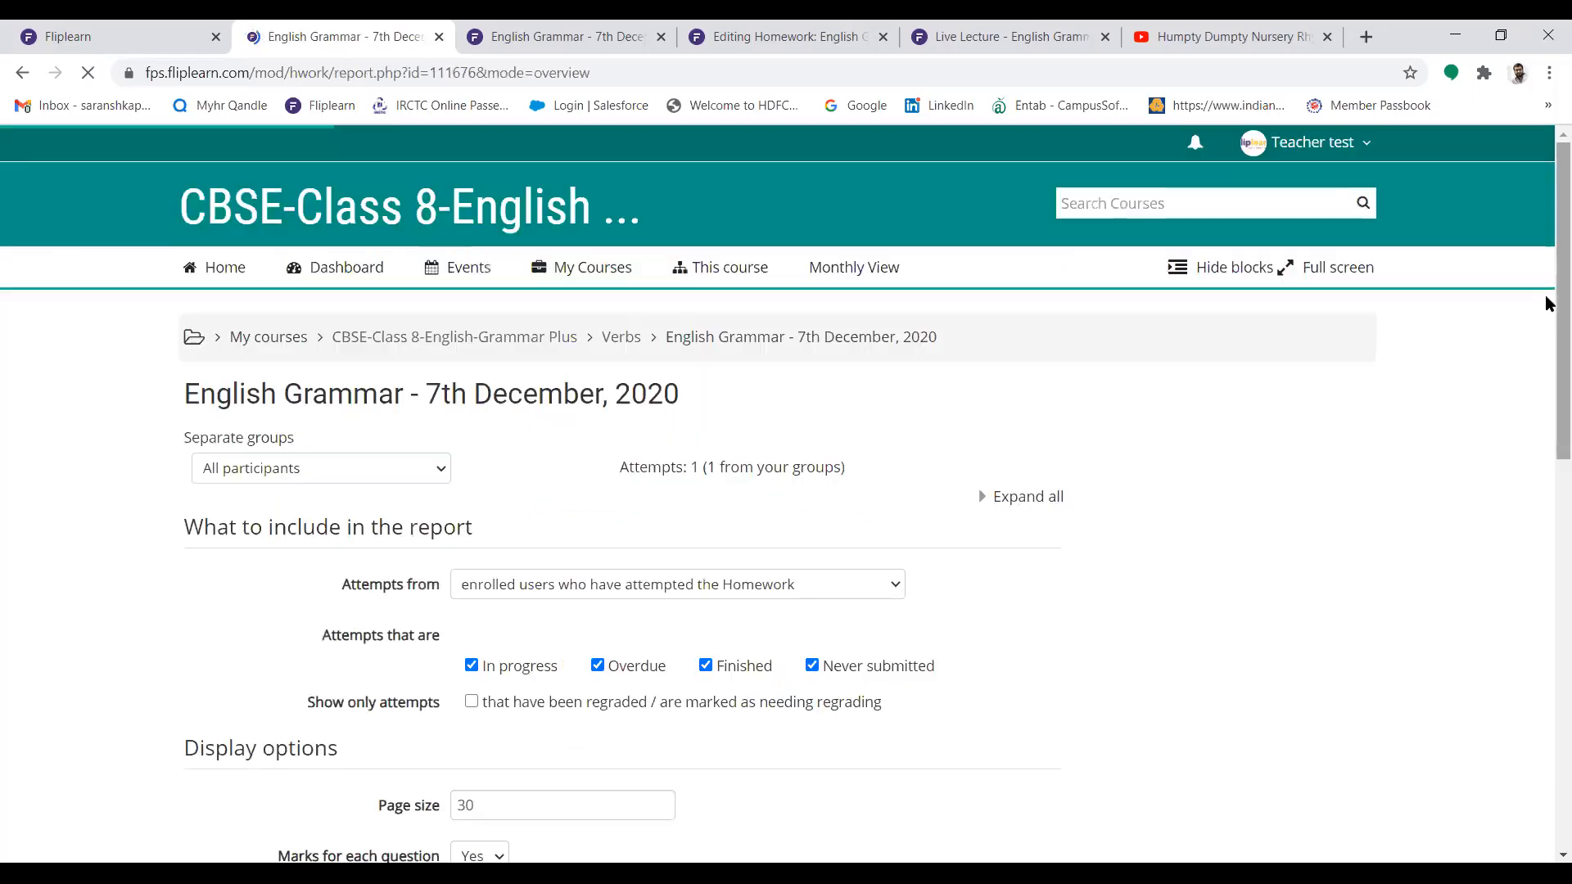
scroll(1546, 417, "down", 8)
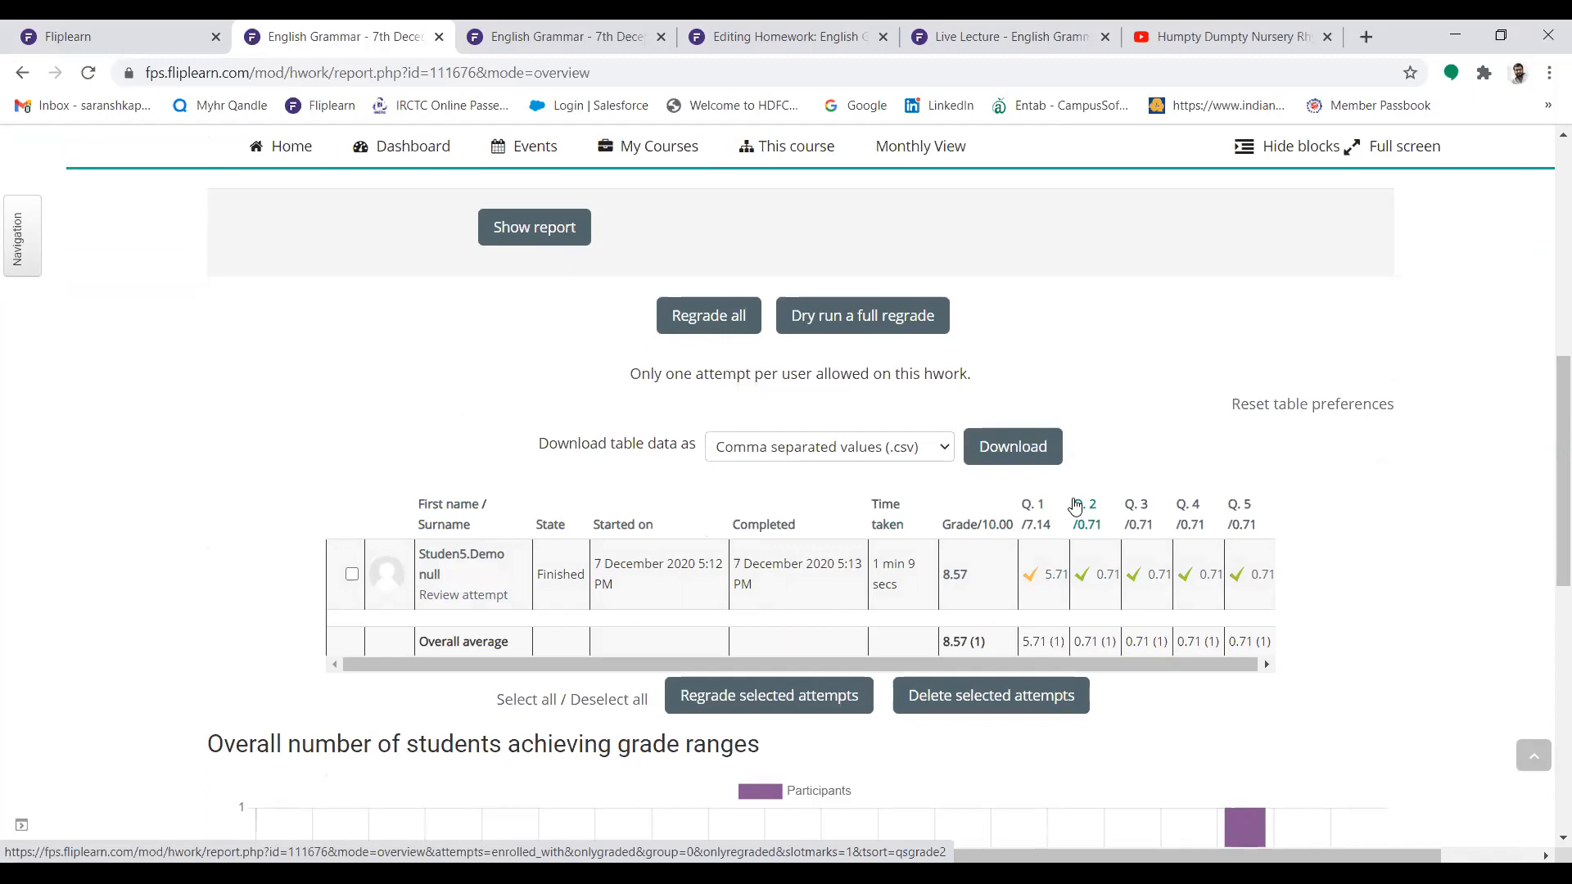
left_click_drag(1547, 360, 1547, 123)
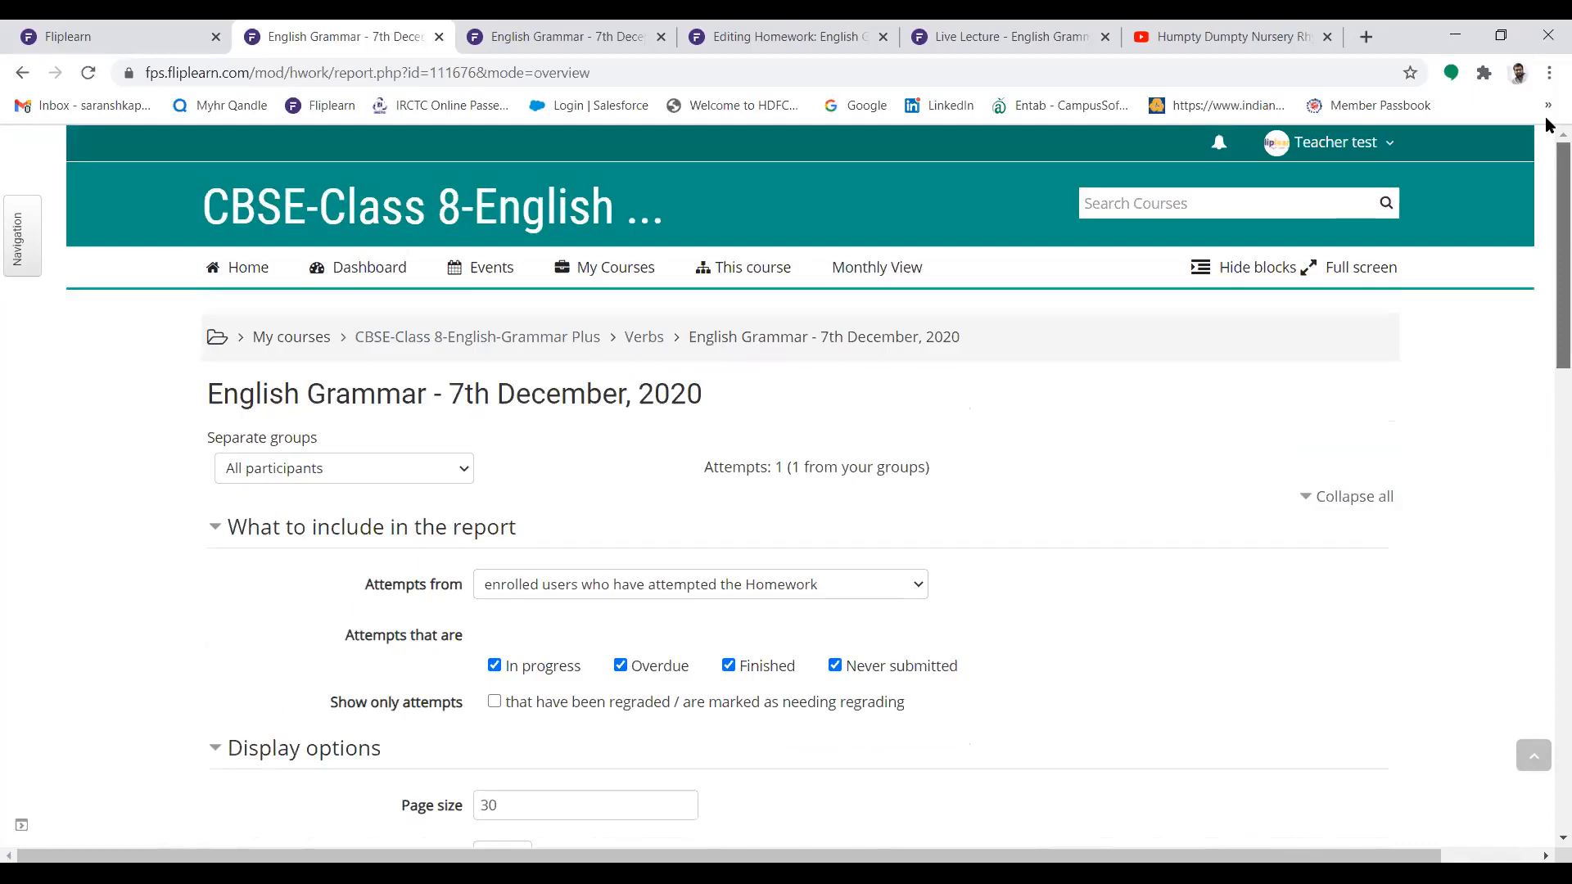
Return to the CBSE-Class 8-English-Grammar Plus course and turn on editing
mouse_move(614, 267)
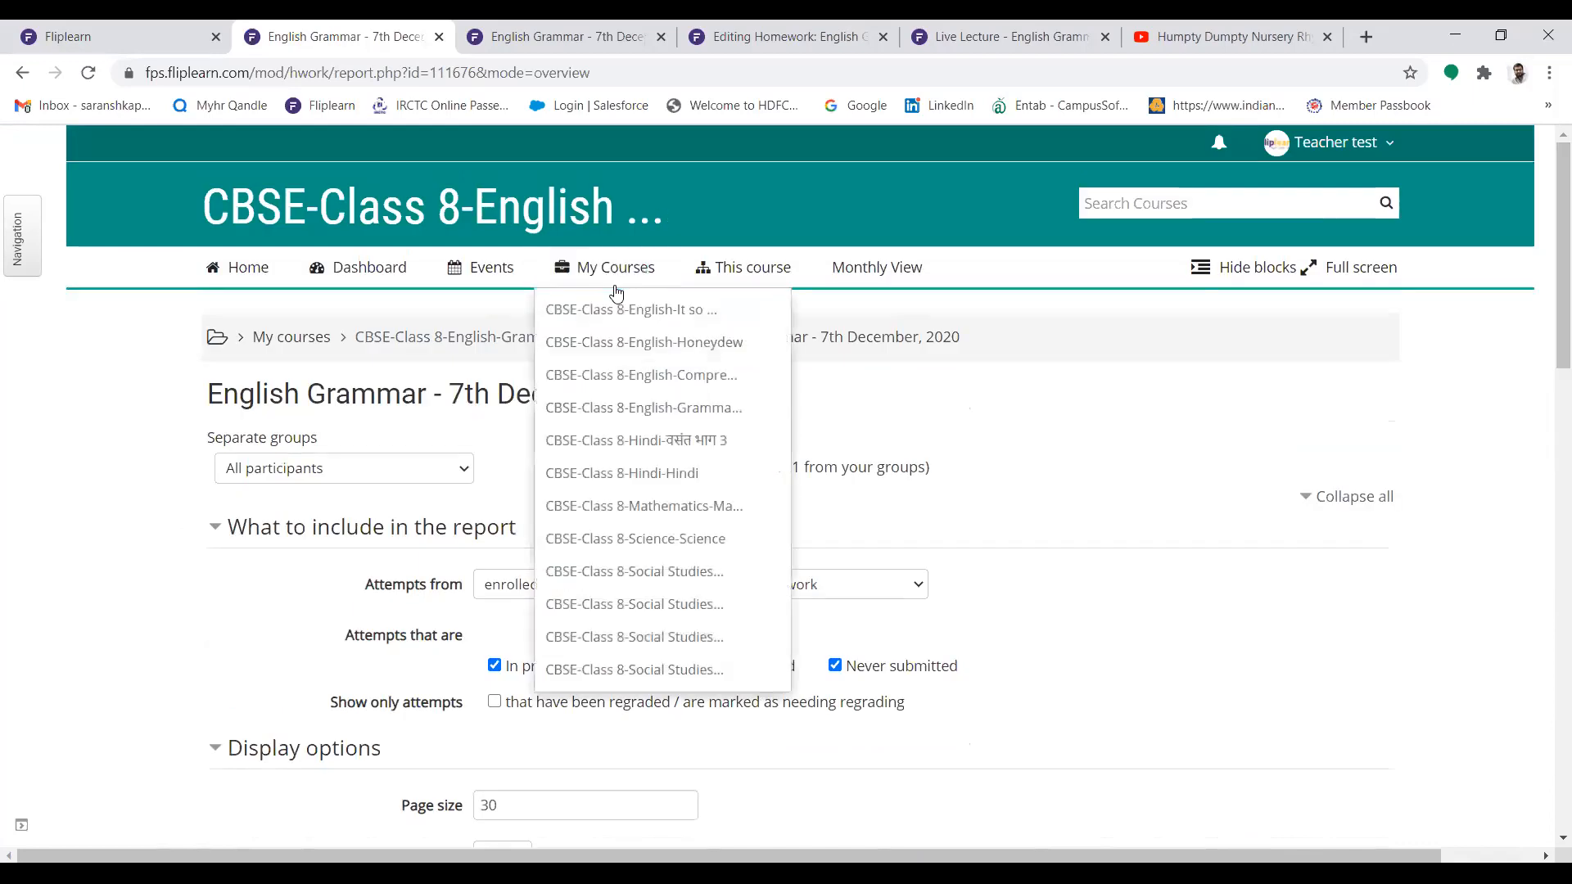
left_click(637, 409)
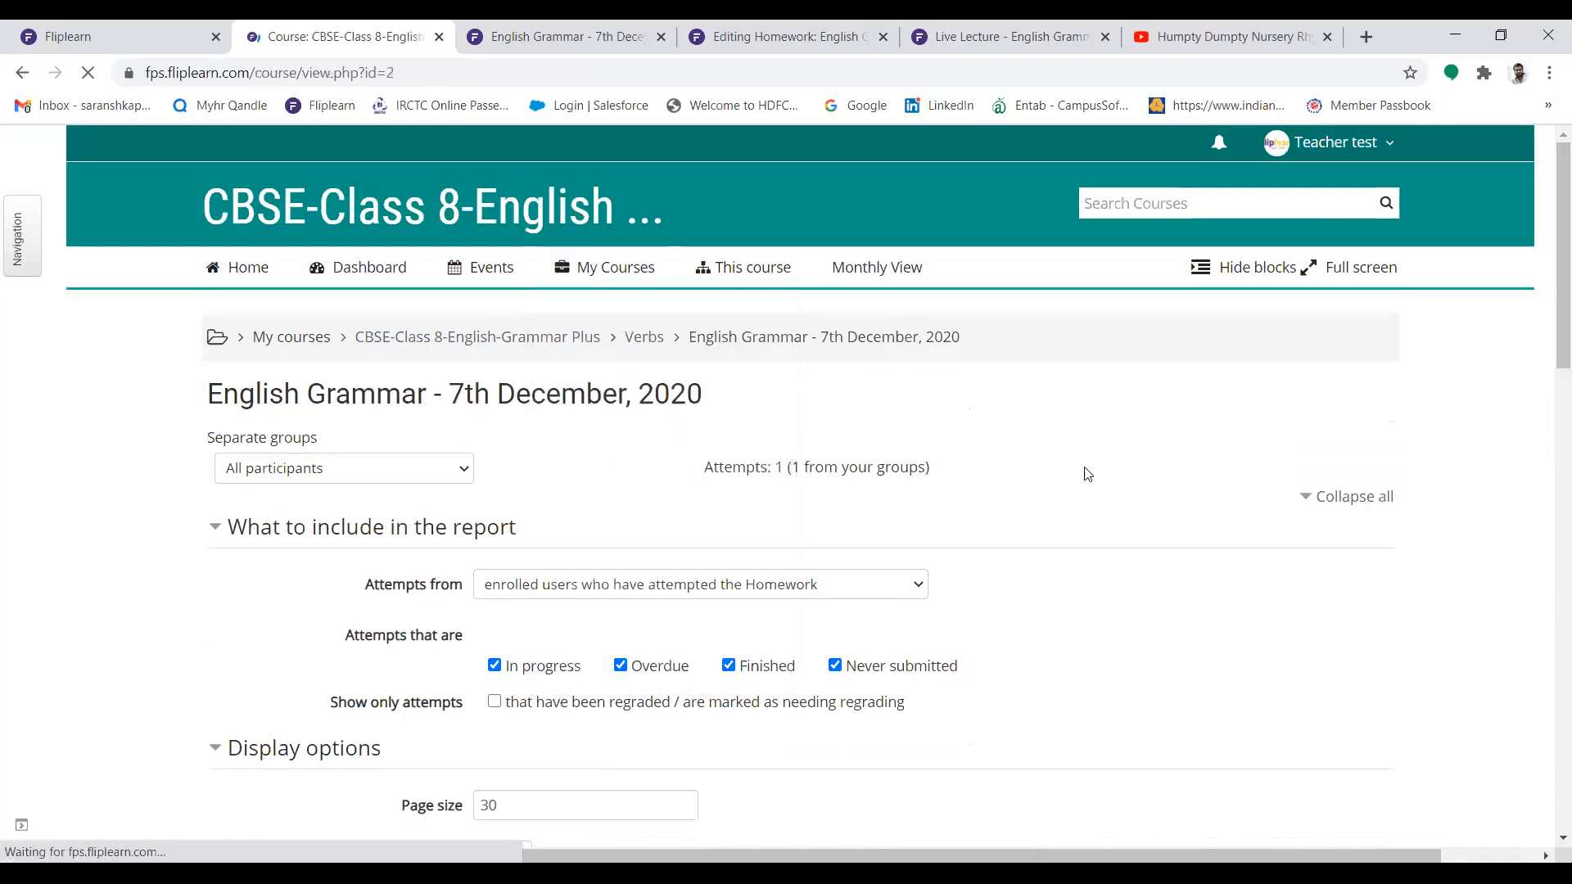
left_click(1076, 284)
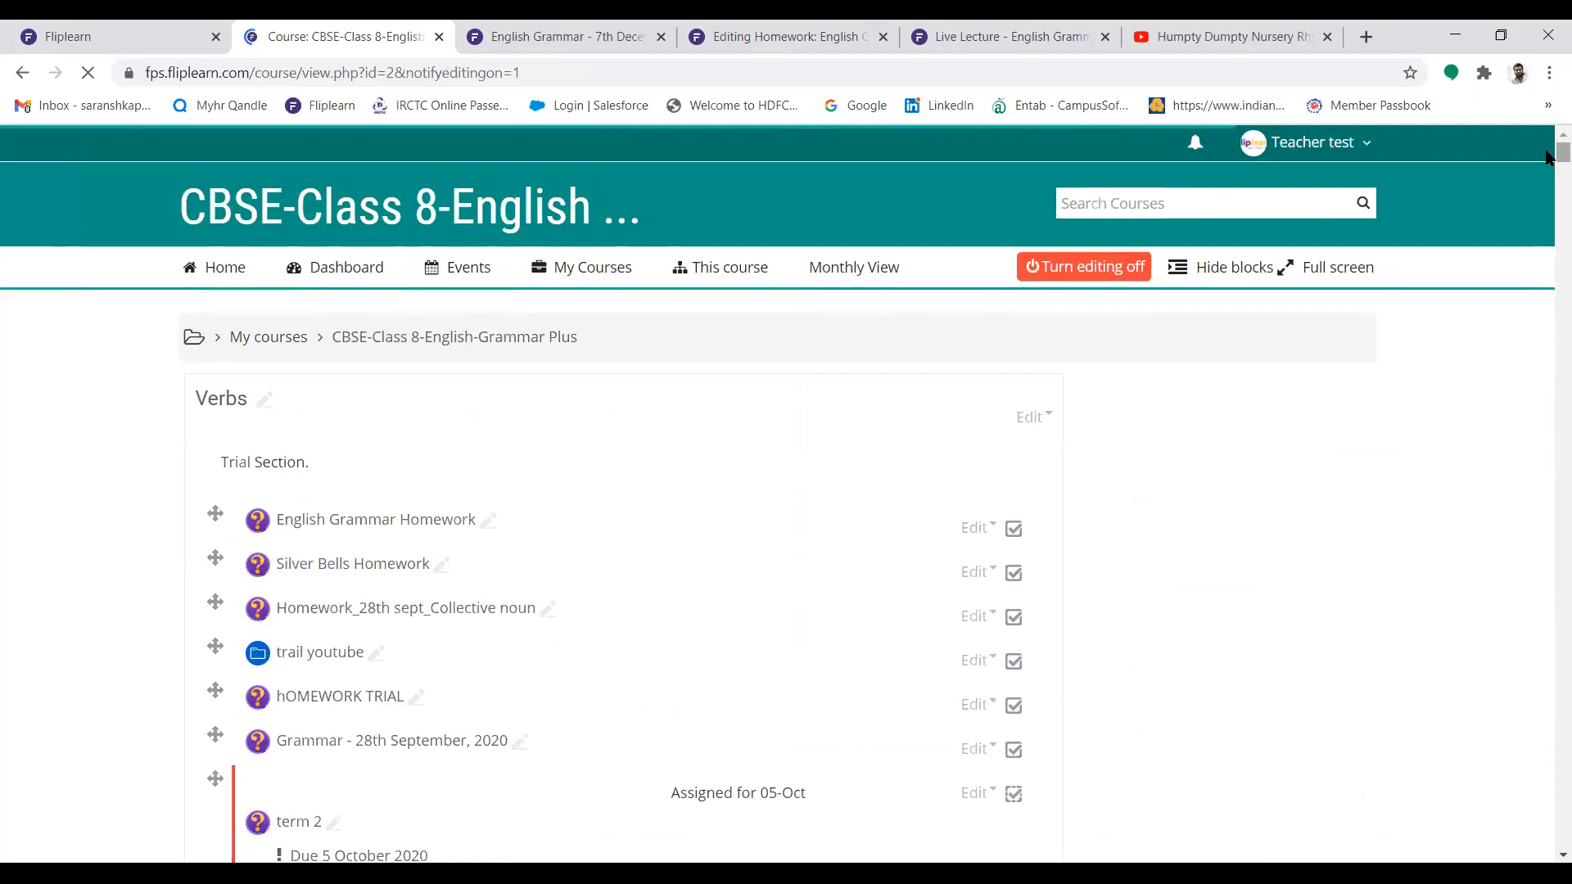
Add a Quiz activity at the end of the Verbs section, opening its blank settings form
scroll(1547, 156, "down", 15)
scroll(1548, 245, "down", 20)
scroll(1547, 349, "down", 20)
scroll(1547, 392, "down", 16)
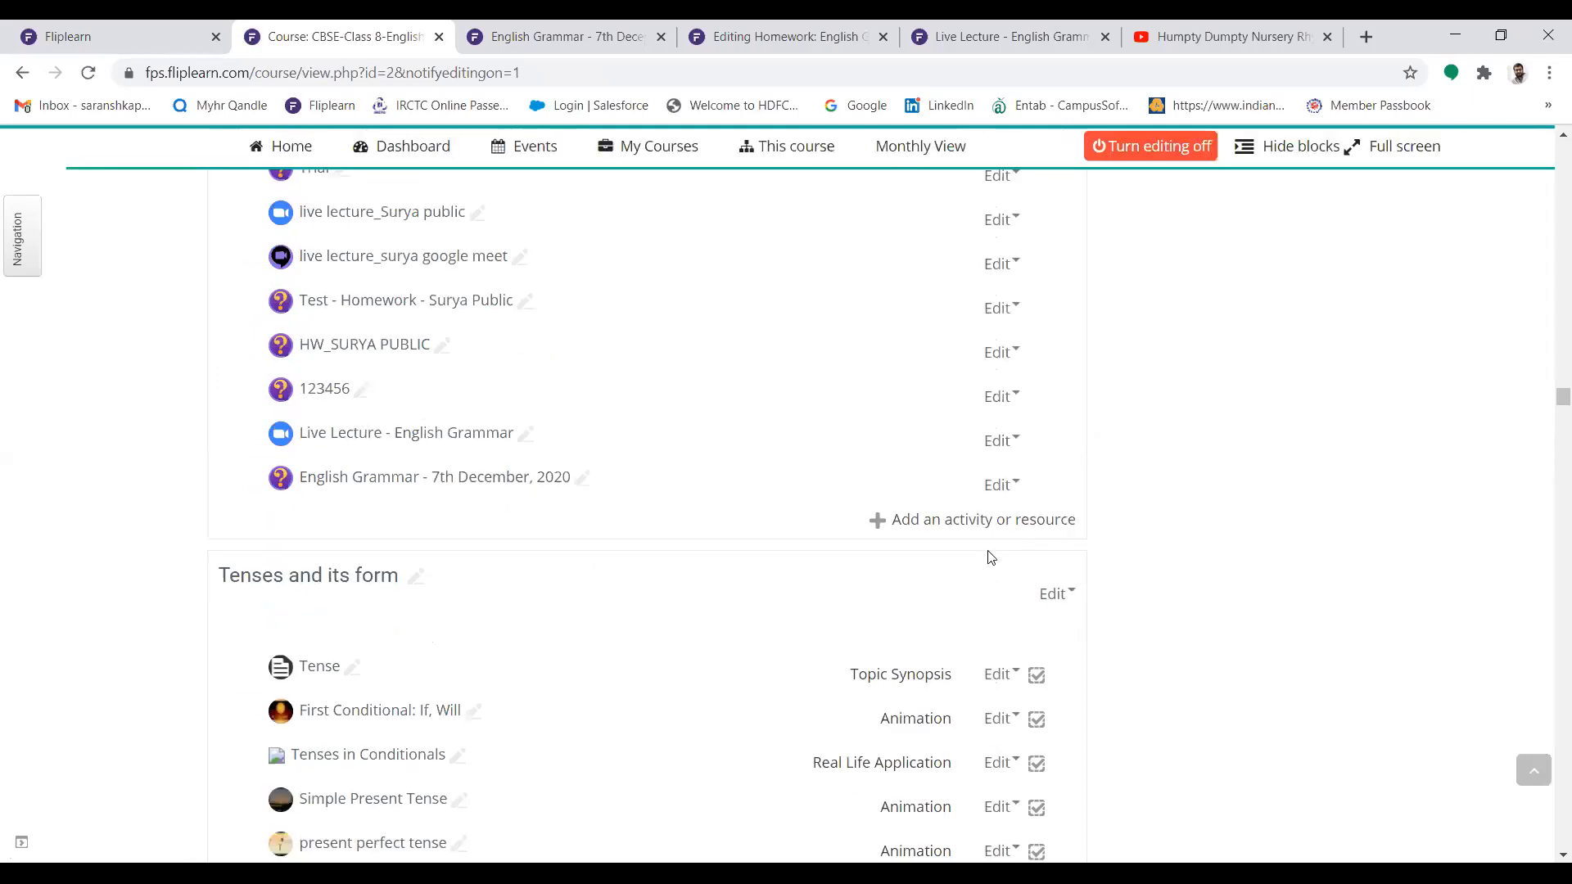
left_click(953, 522)
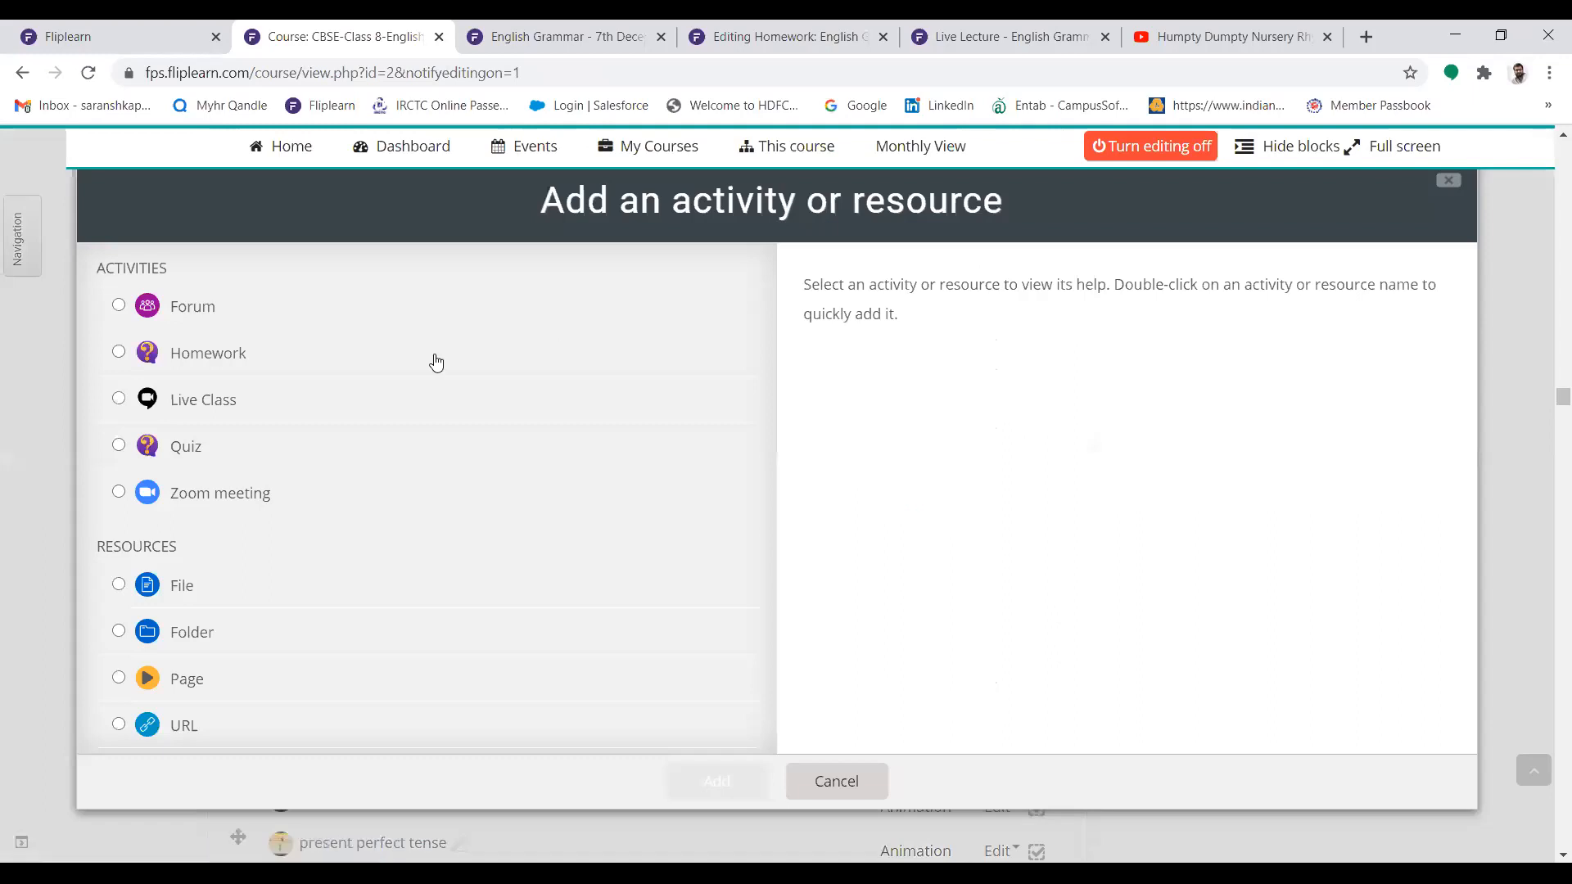
left_click(120, 446)
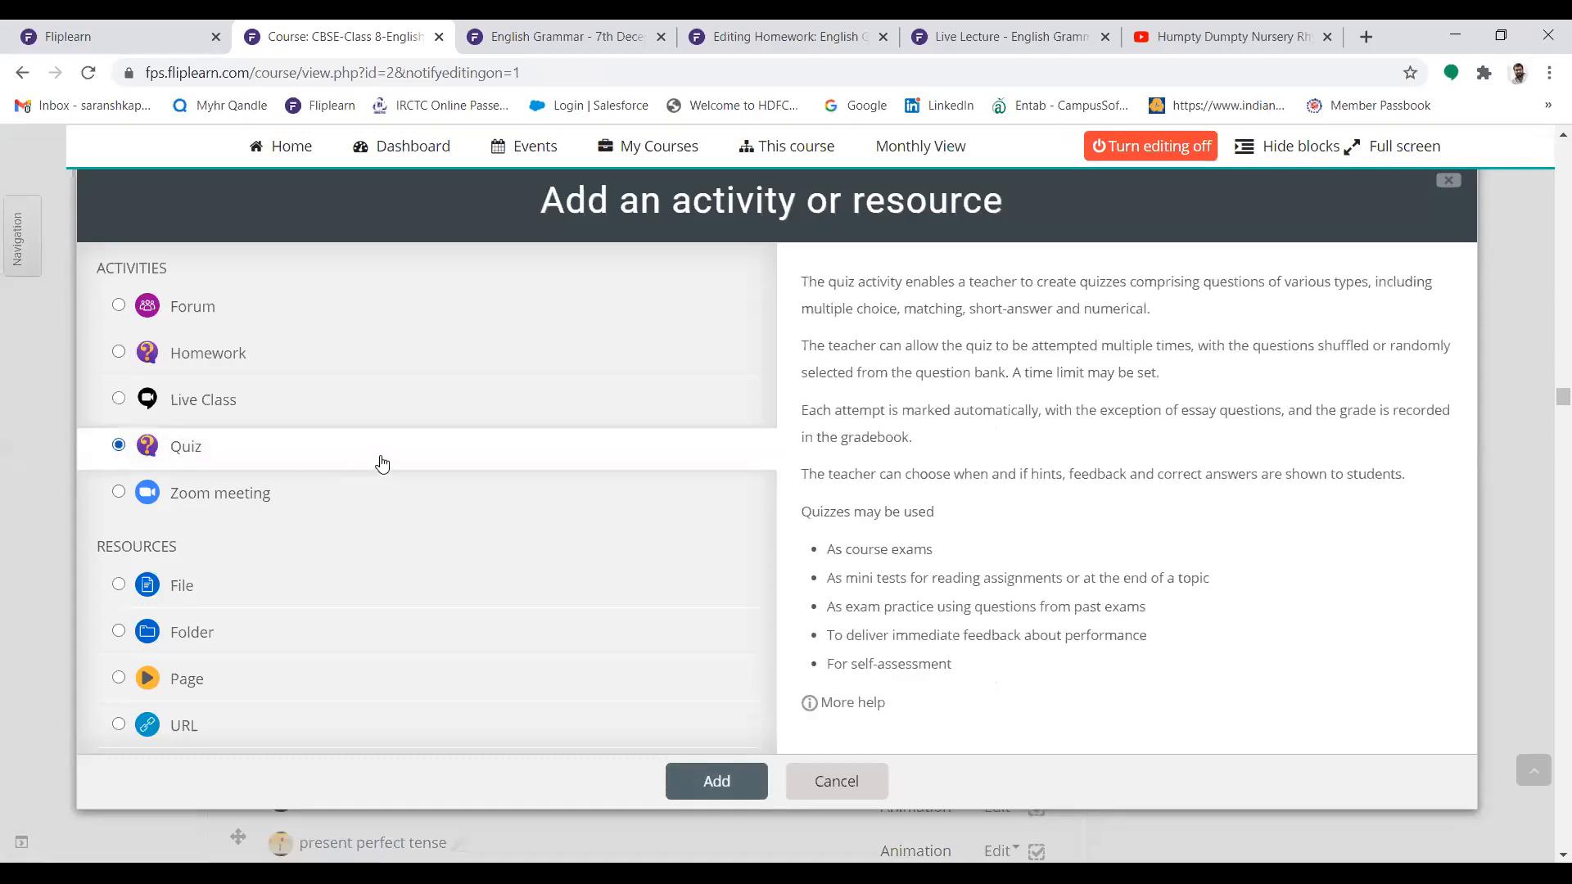
left_click(692, 791)
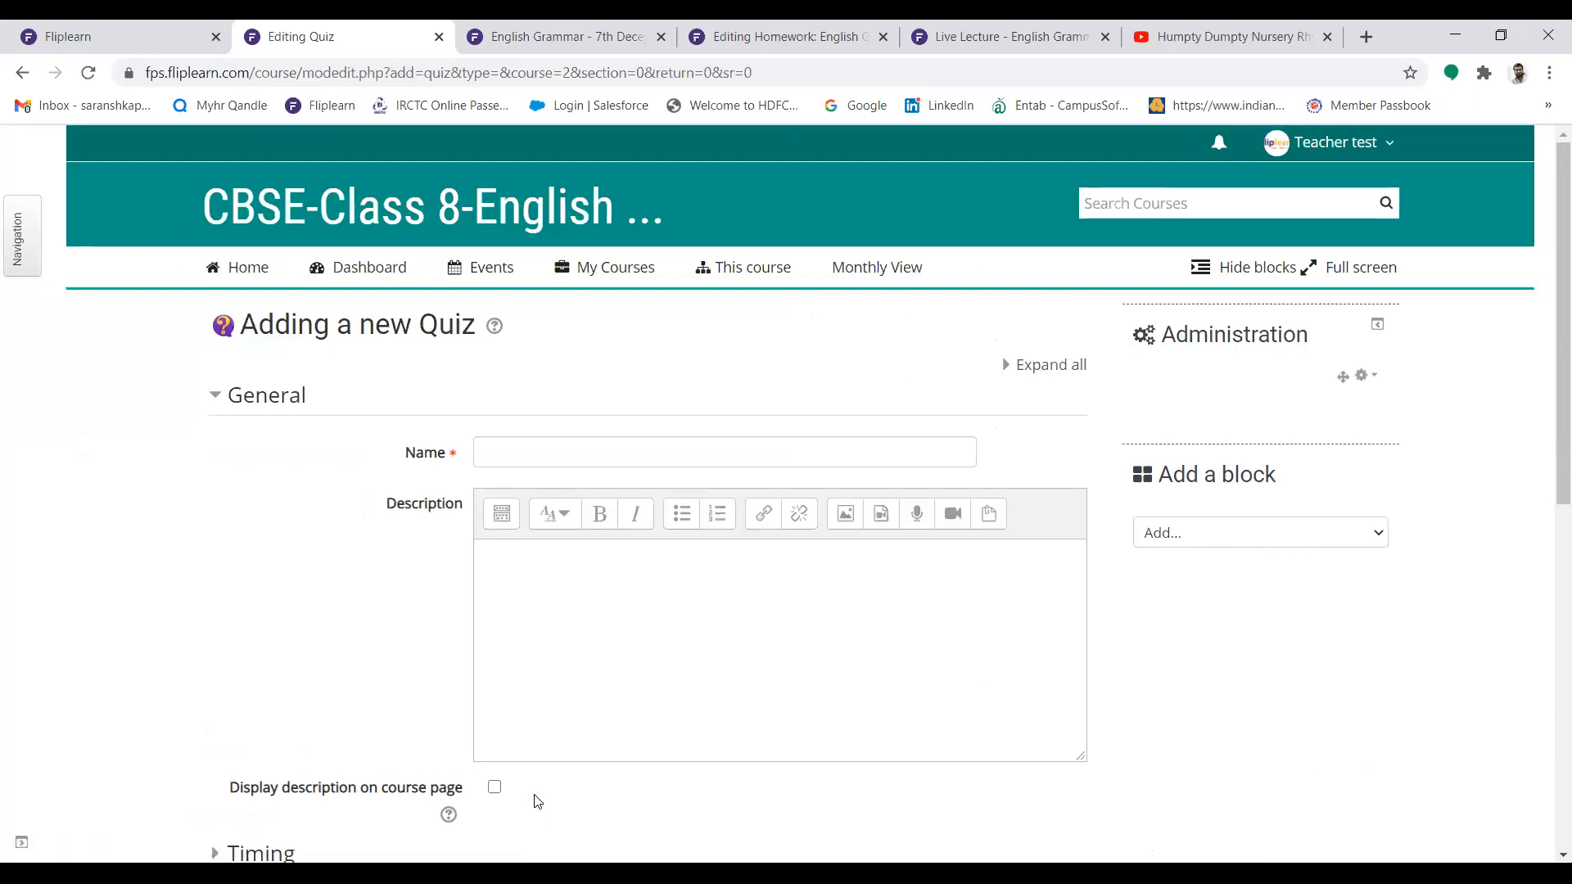
Name the new quiz "Half Yearly - Examination" and move on to its description
left_click_drag(1546, 361, 1544, 419)
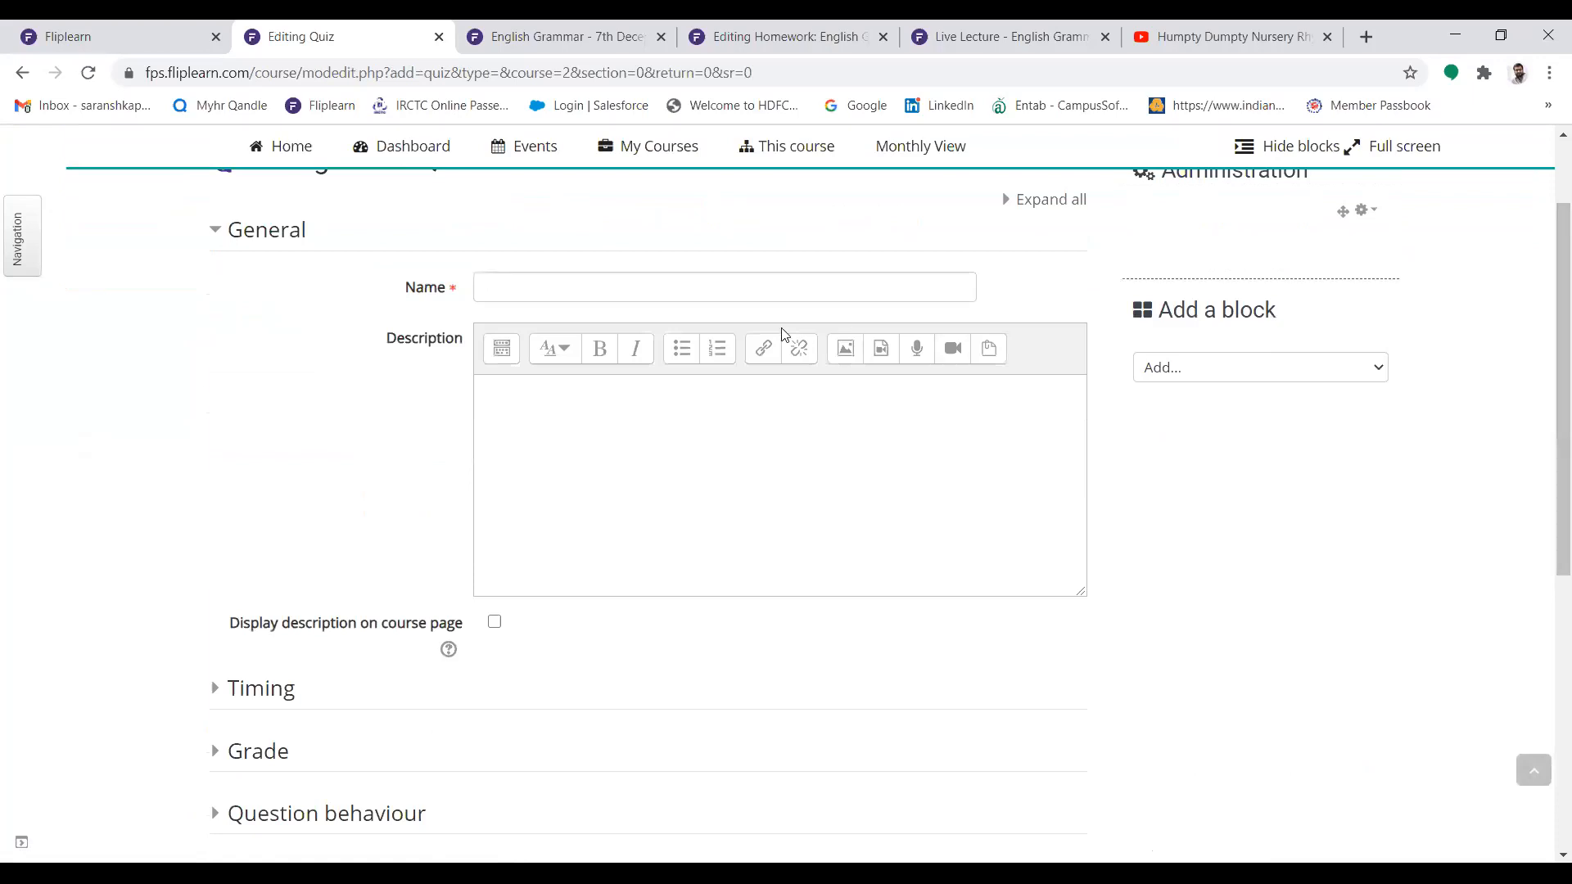
left_click(662, 294)
type("Half Yearly - Examination")
key("Tab")
key("Tab")
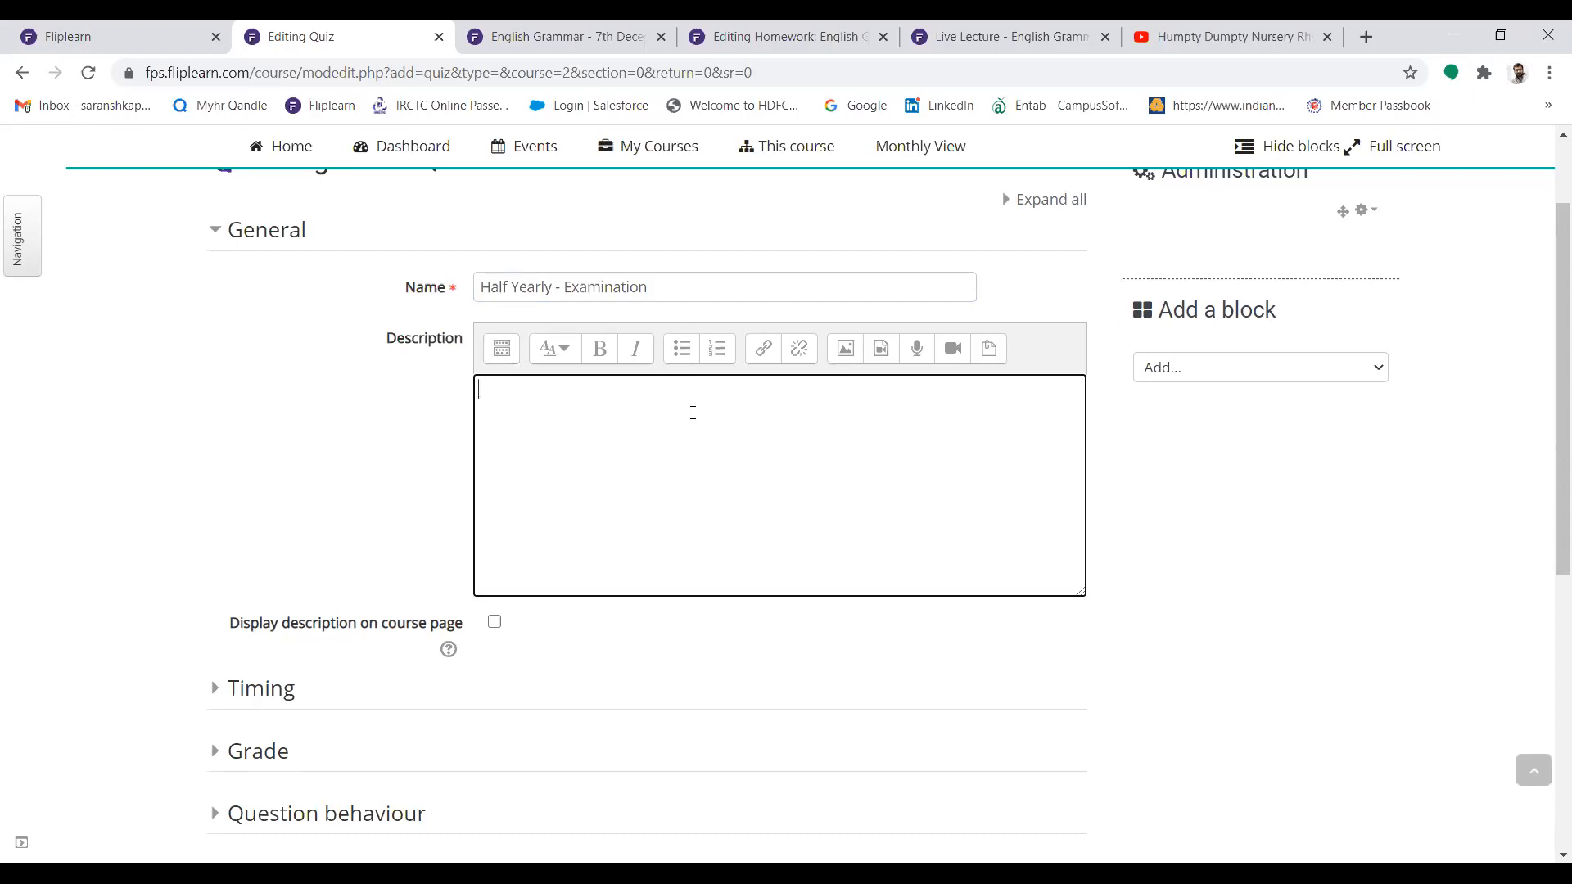
Upload the India map image into the quiz description with the alternative text "Map", and enlarge the description editor
left_click(846, 352)
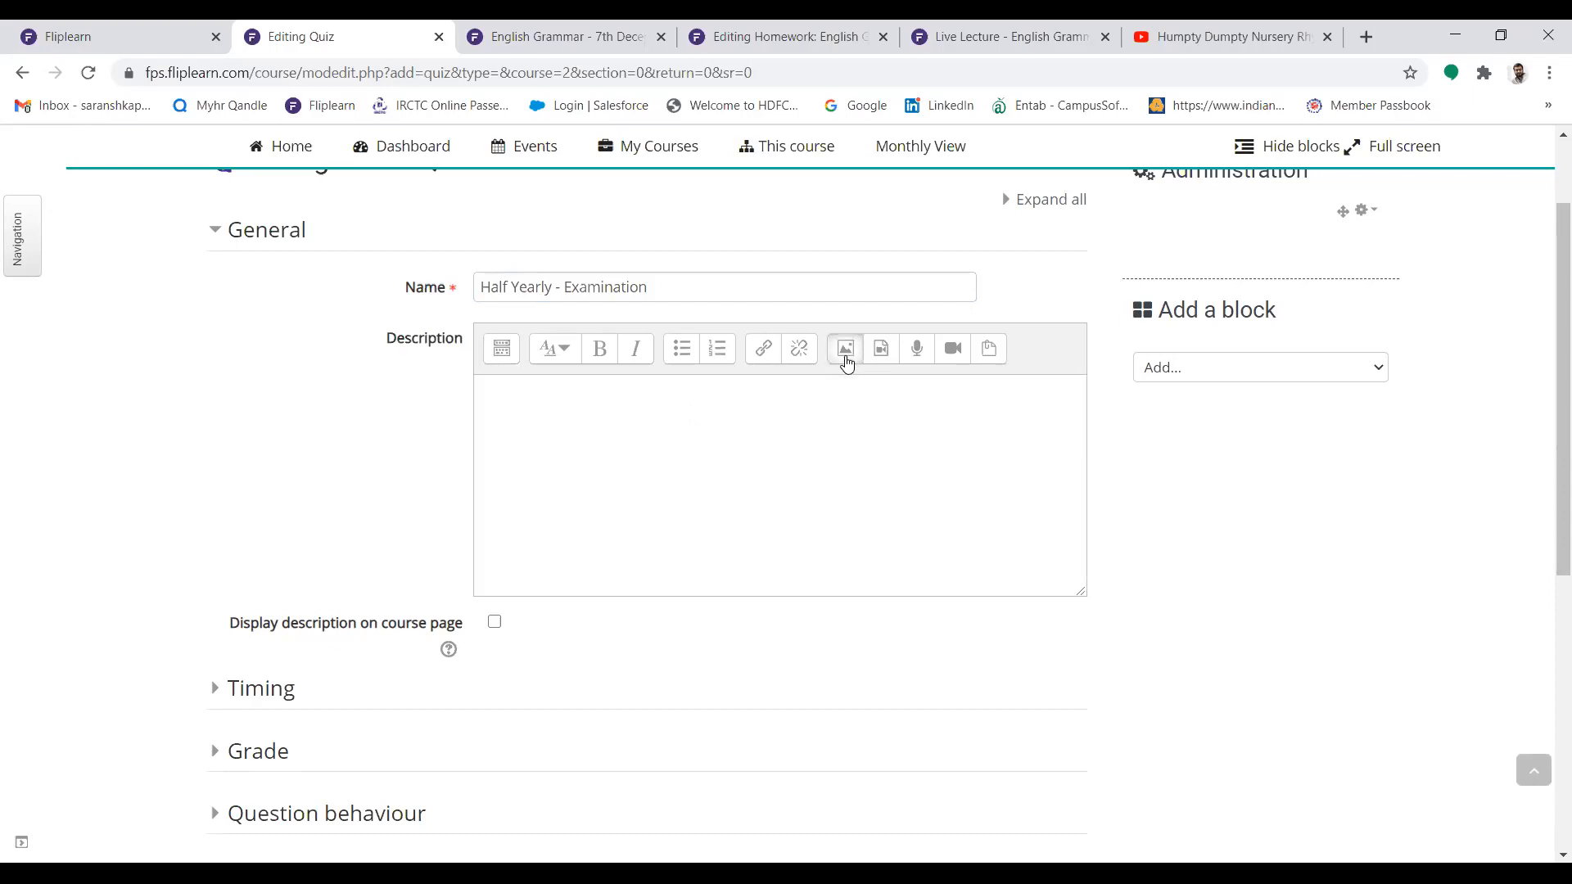
left_click(846, 360)
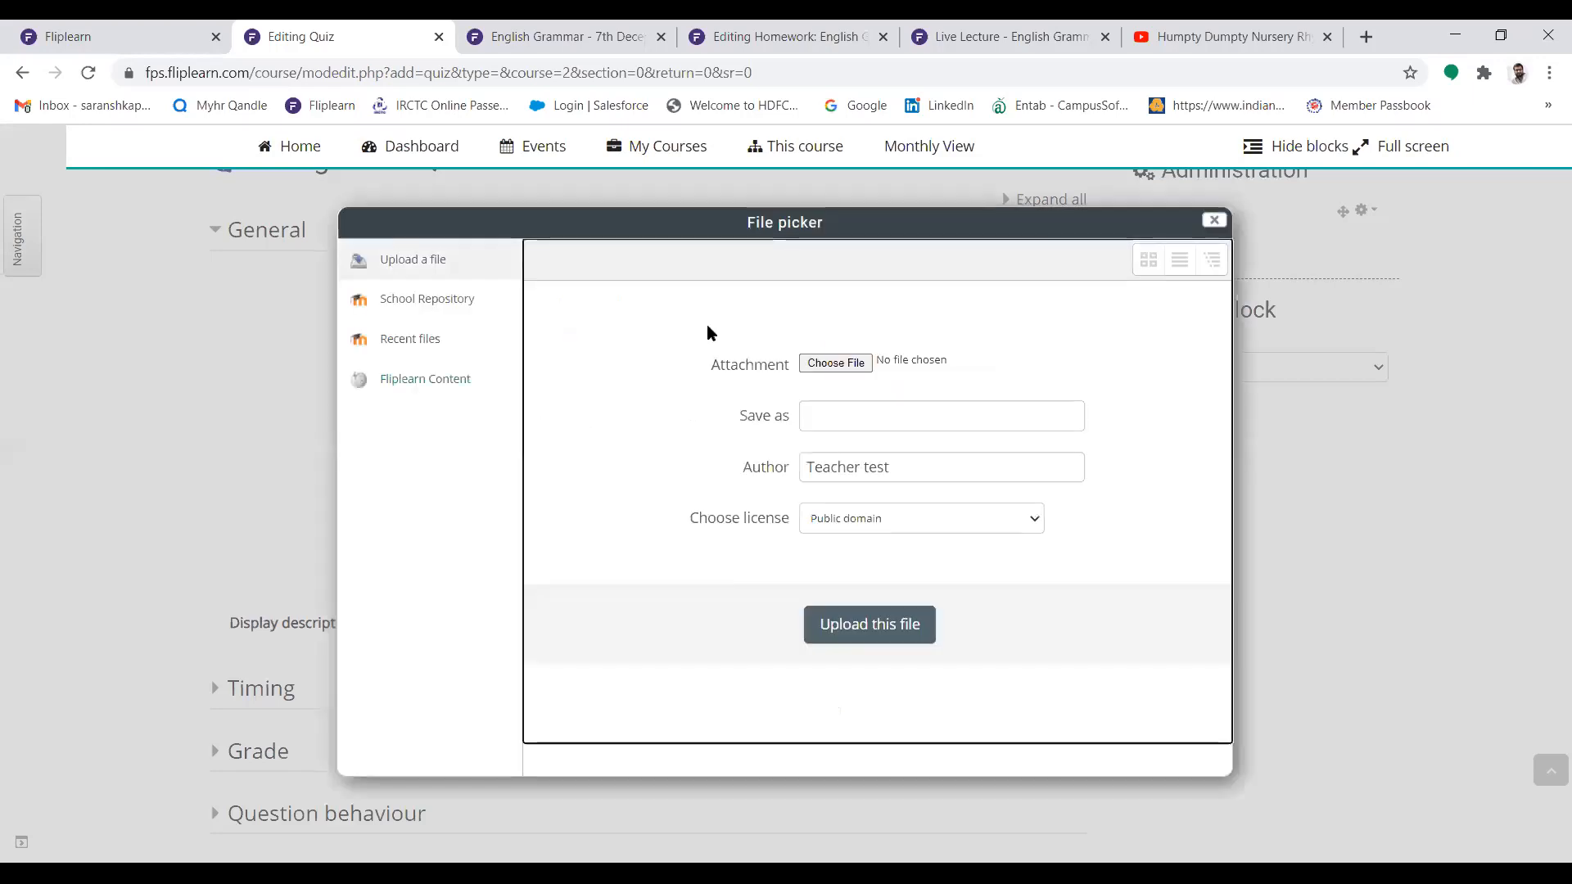
left_click(841, 365)
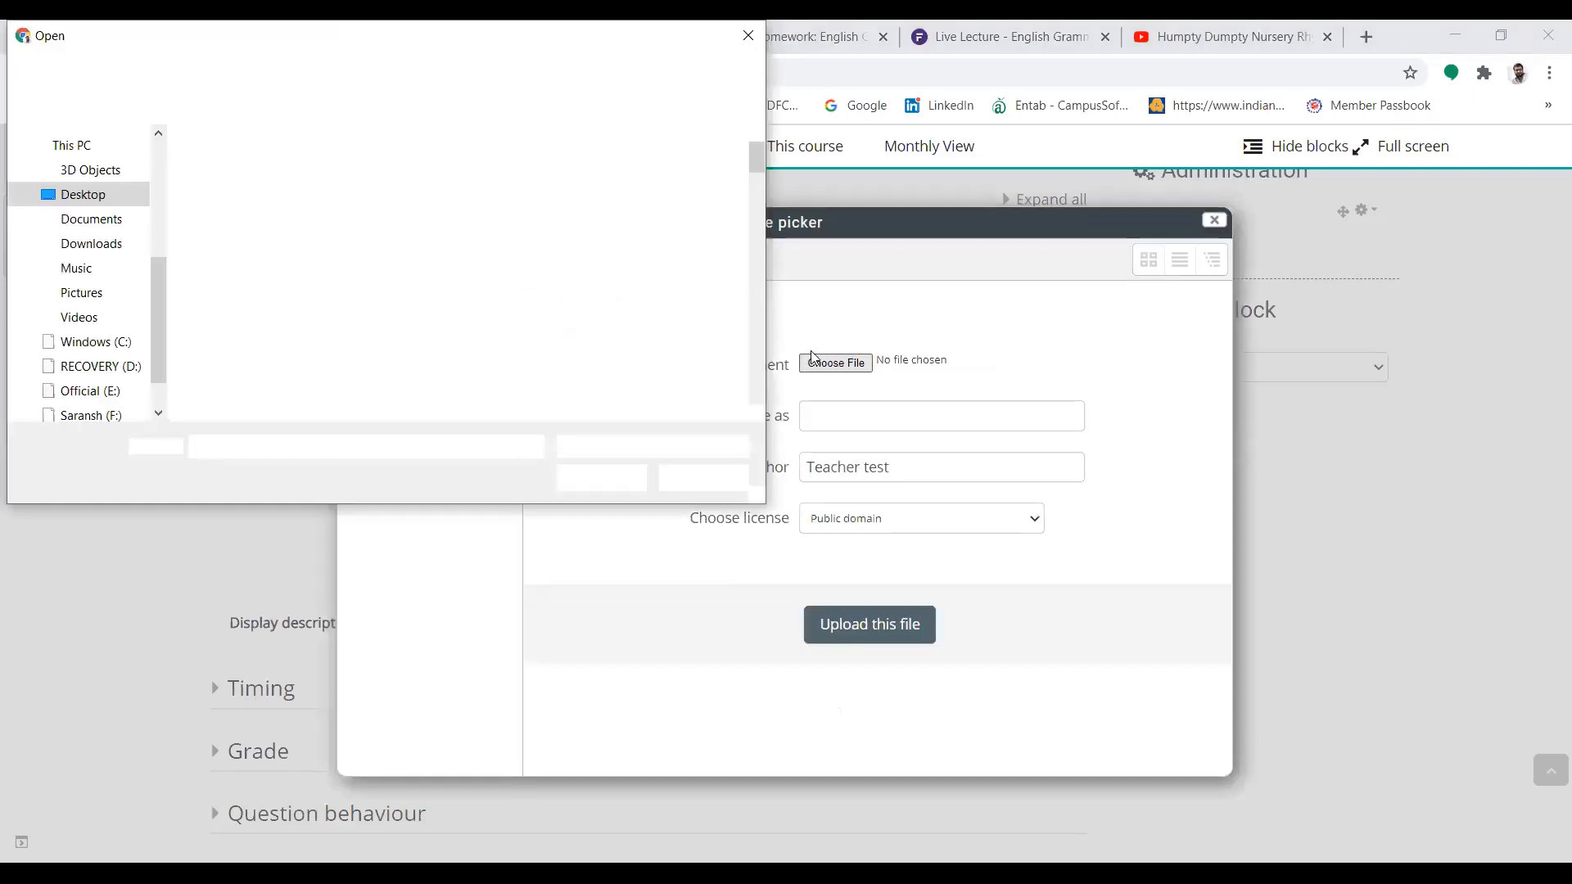
left_click_drag(750, 147, 745, 240)
left_click(239, 280)
left_click(618, 481)
left_click(893, 624)
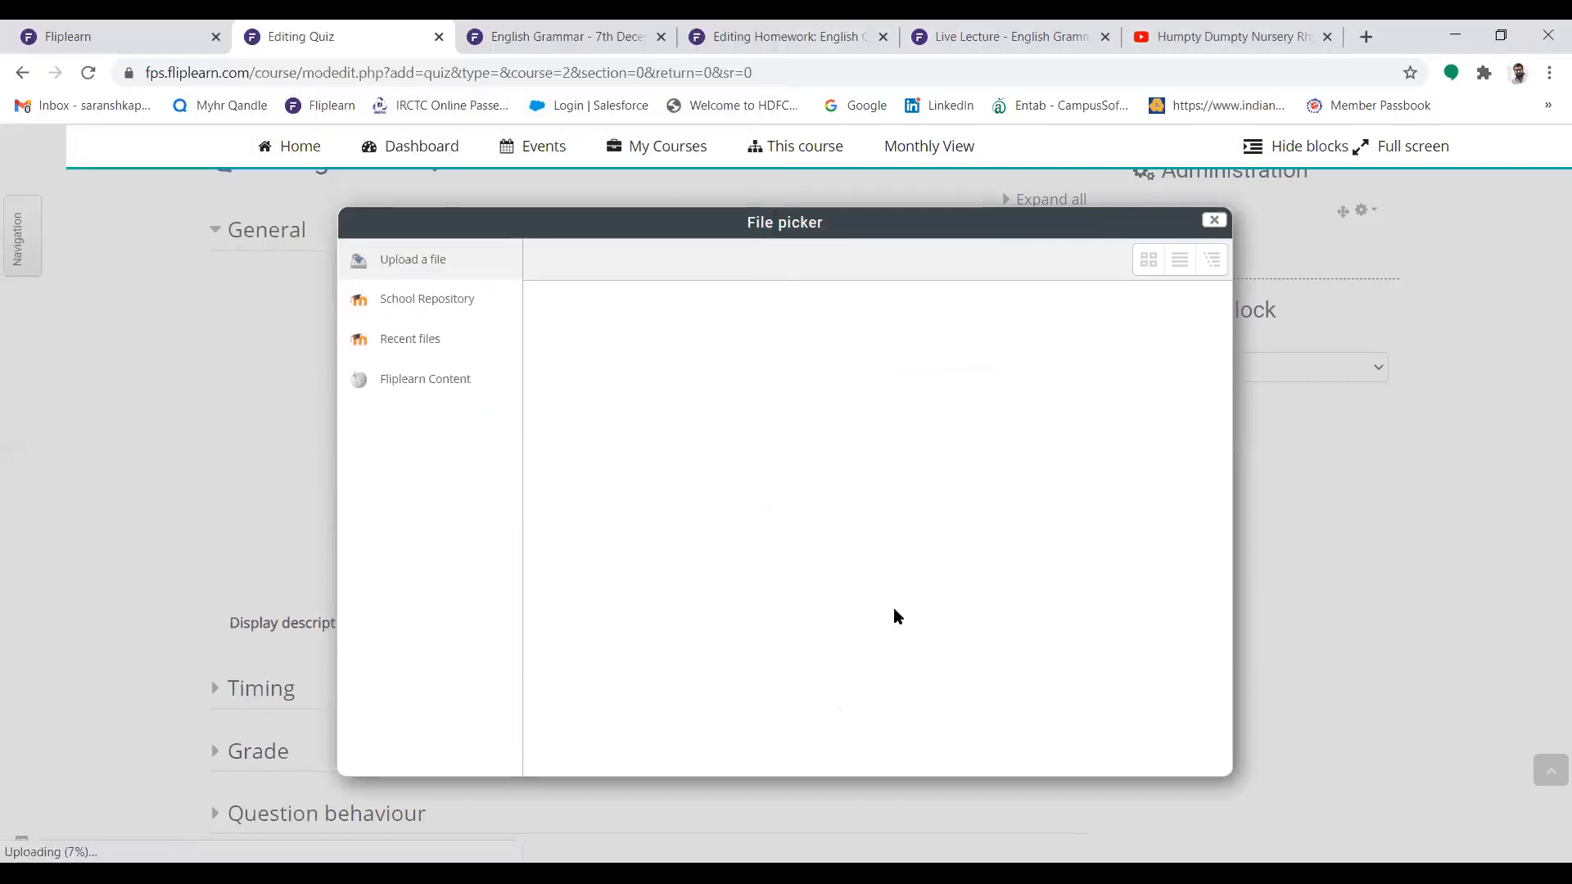
left_click(658, 362)
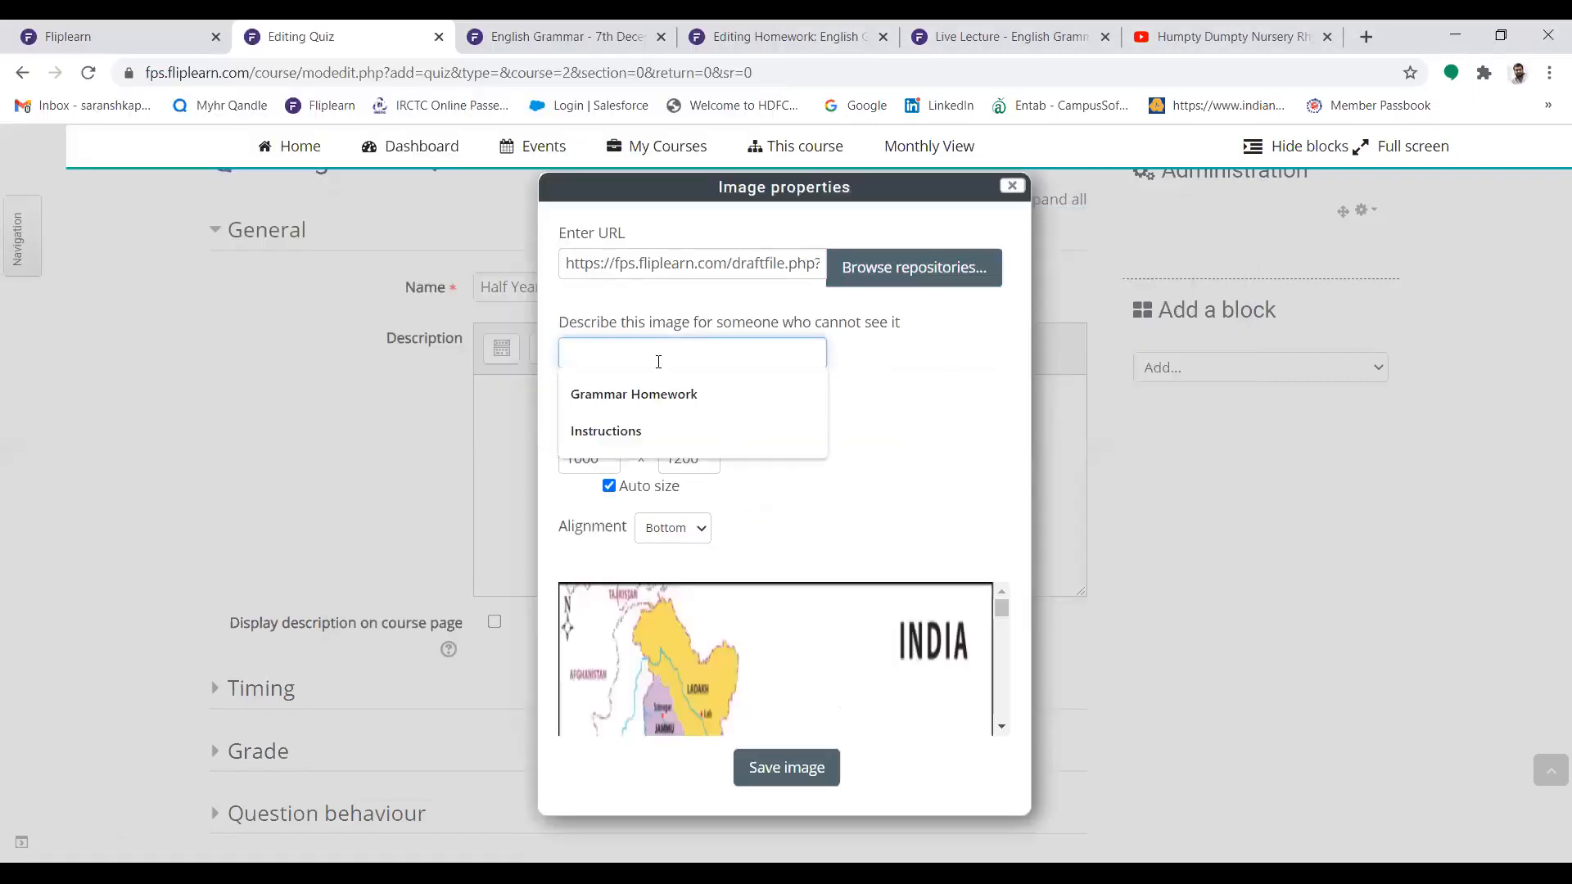
type("Map")
left_click(785, 768)
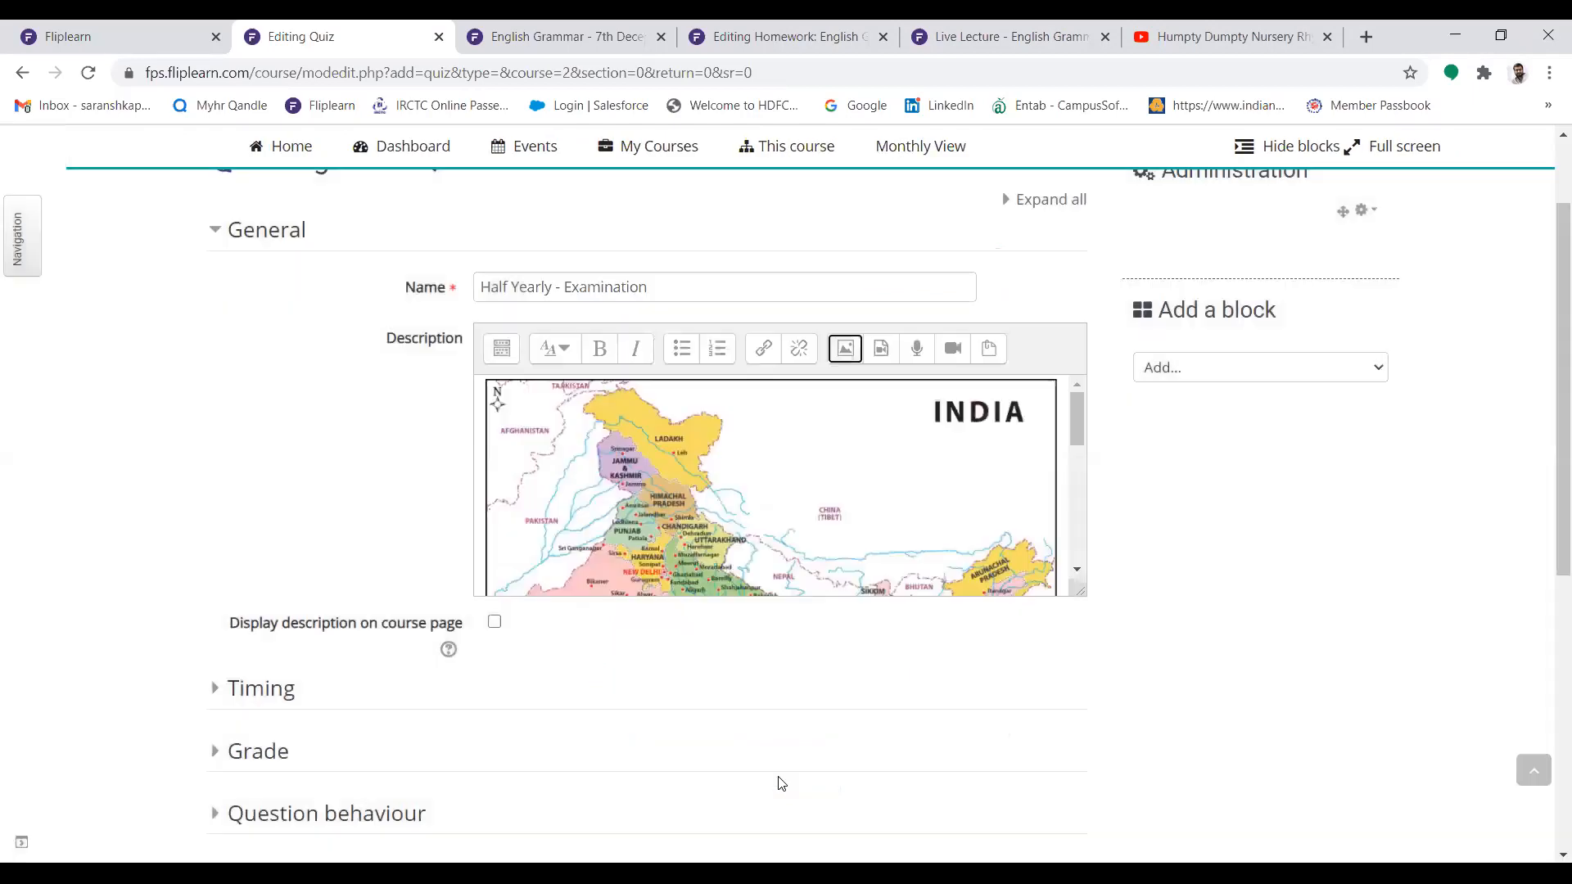
mouse_move(1559, 332)
left_mouse_down()
mouse_move(1546, 311)
mouse_move(1546, 352)
left_mouse_up()
left_click_drag(1081, 553, 1137, 778)
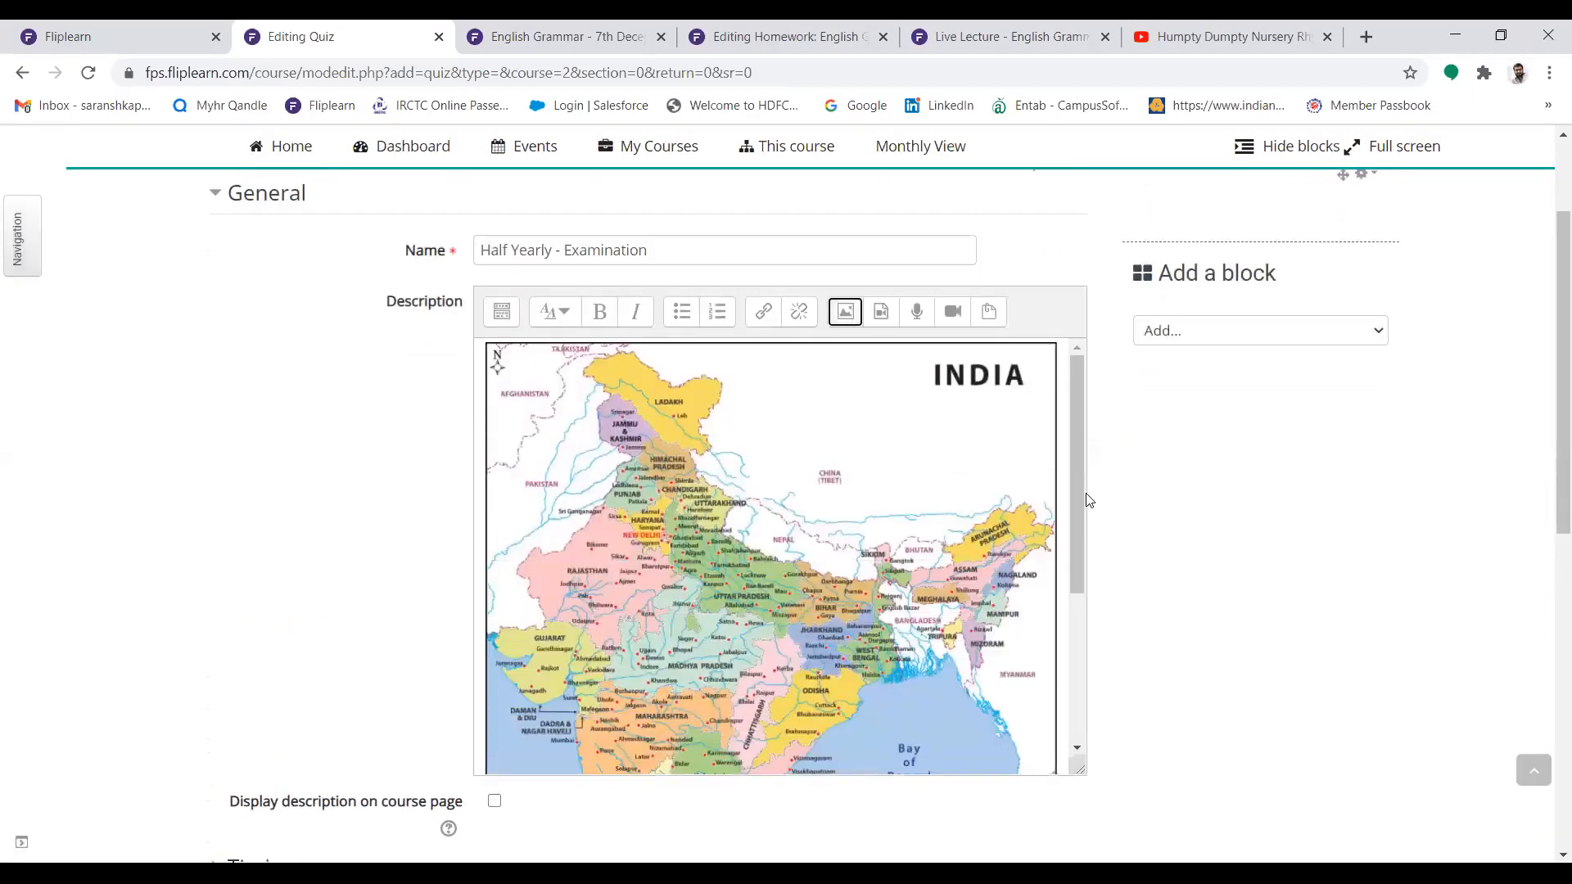
left_click_drag(1081, 475, 1064, 439)
Enable the quiz's opening and closing times, and set the closing day to 8 December 2020
left_click_drag(1544, 316, 1544, 484)
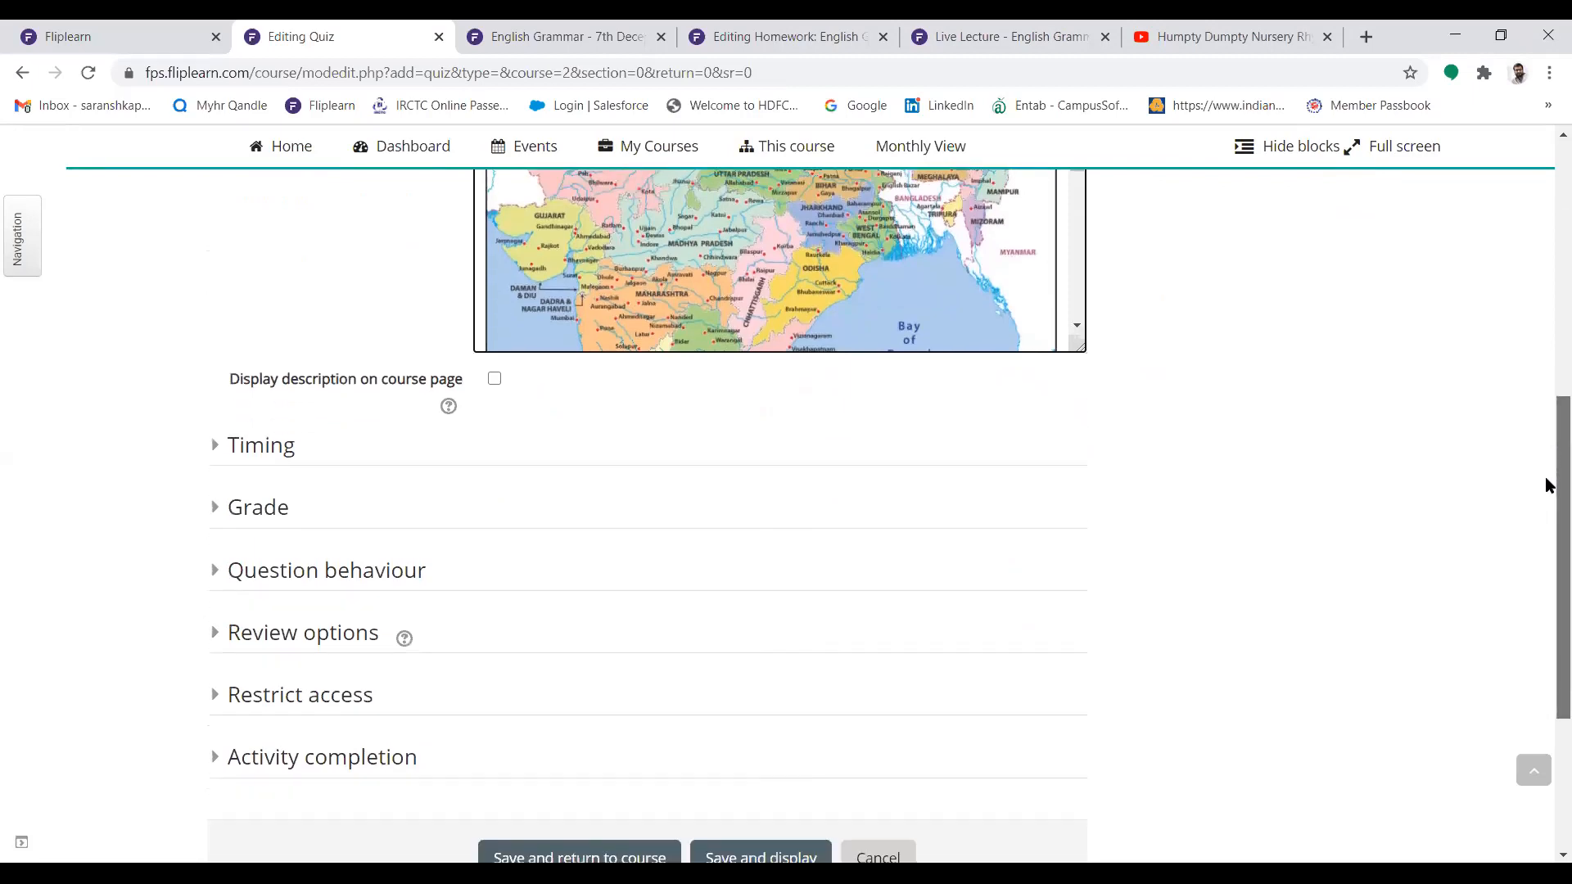
left_click(222, 443)
left_click(876, 532)
left_click(877, 615)
left_click(501, 616)
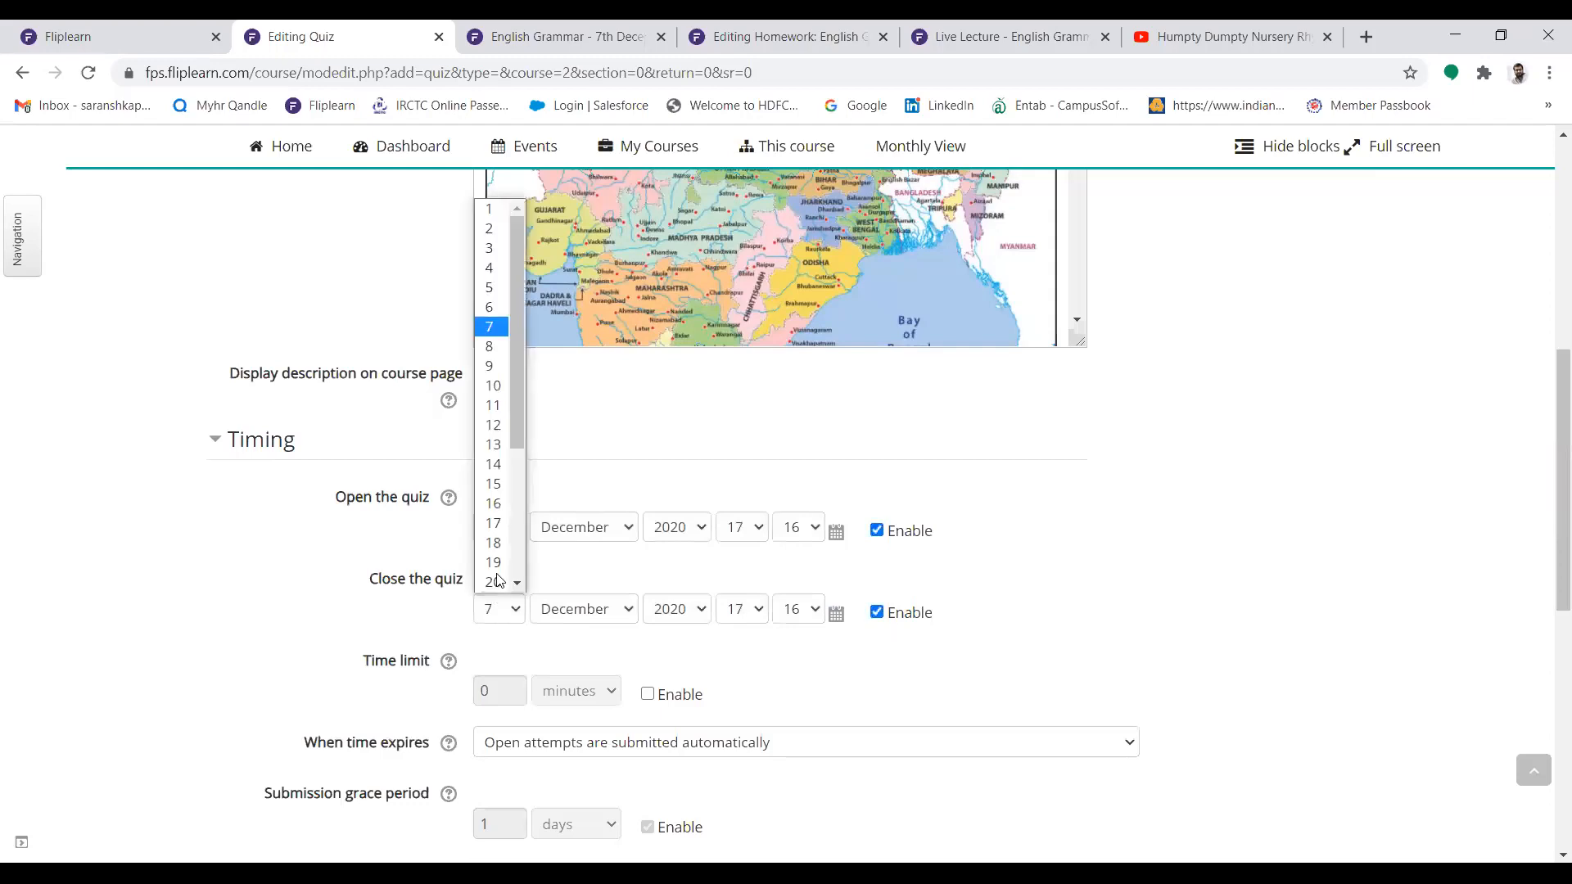
left_click(500, 347)
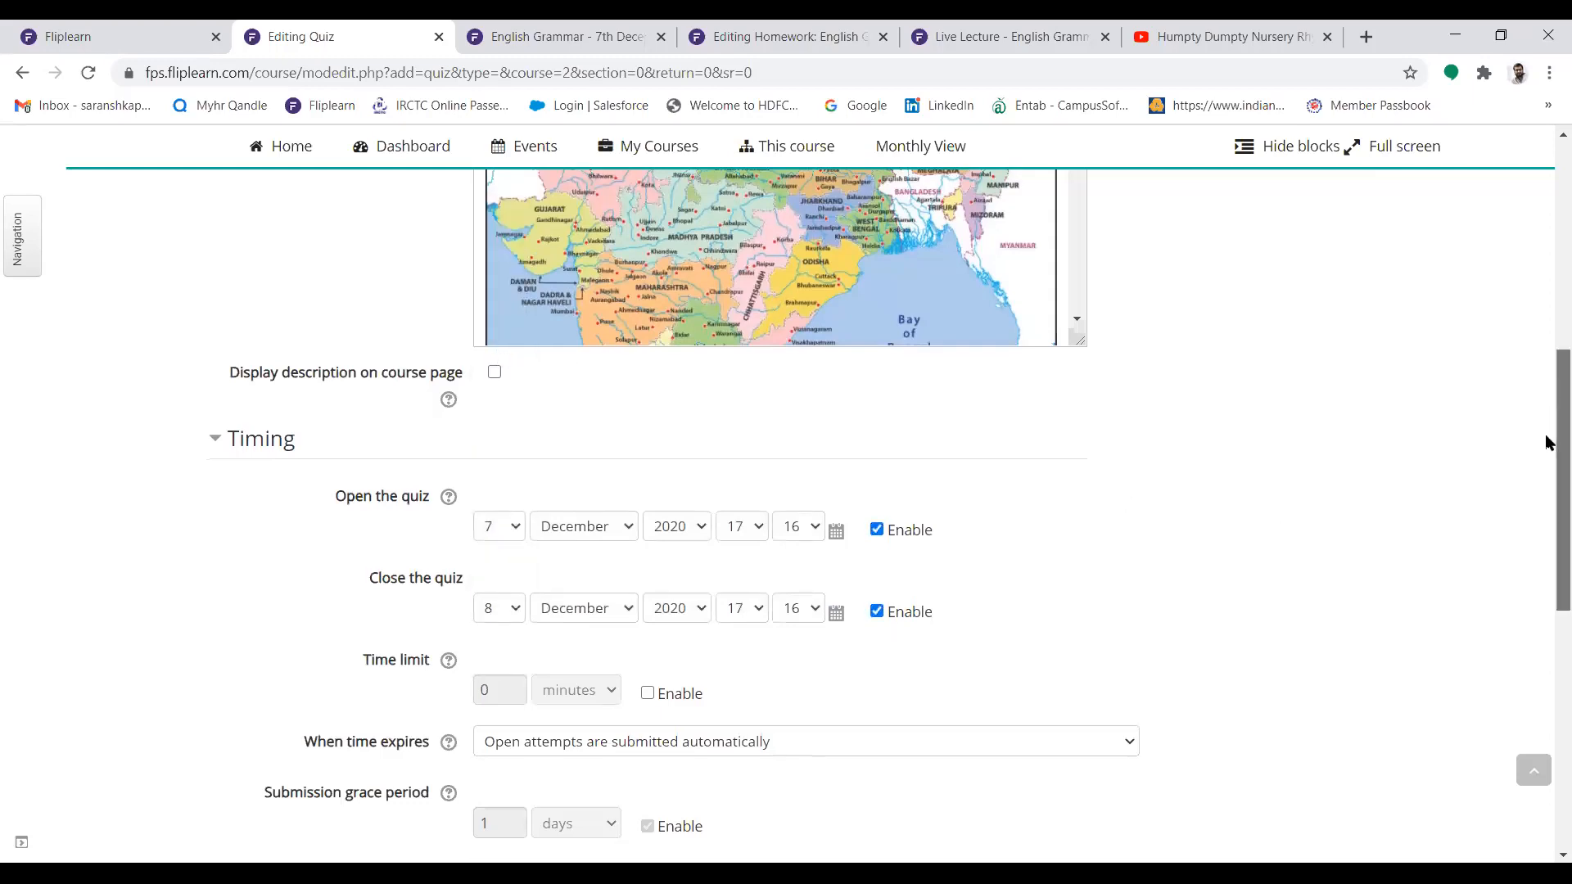
Enable the quiz's time limit and set it to 30 minutes
scroll(1547, 446, "down", 3)
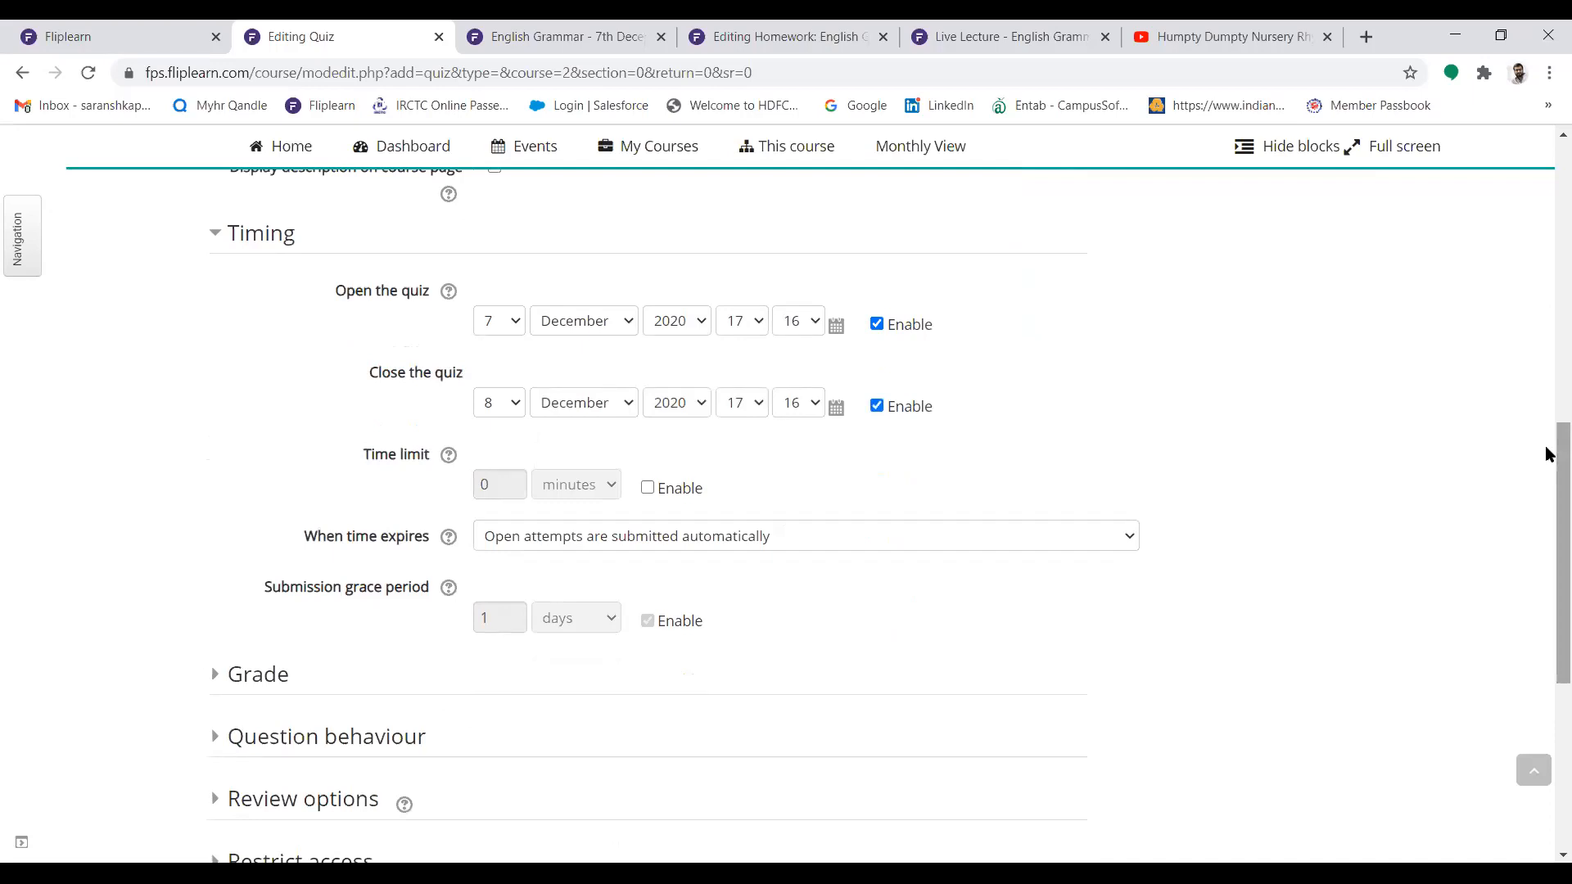
scroll(1547, 454, "up", 1)
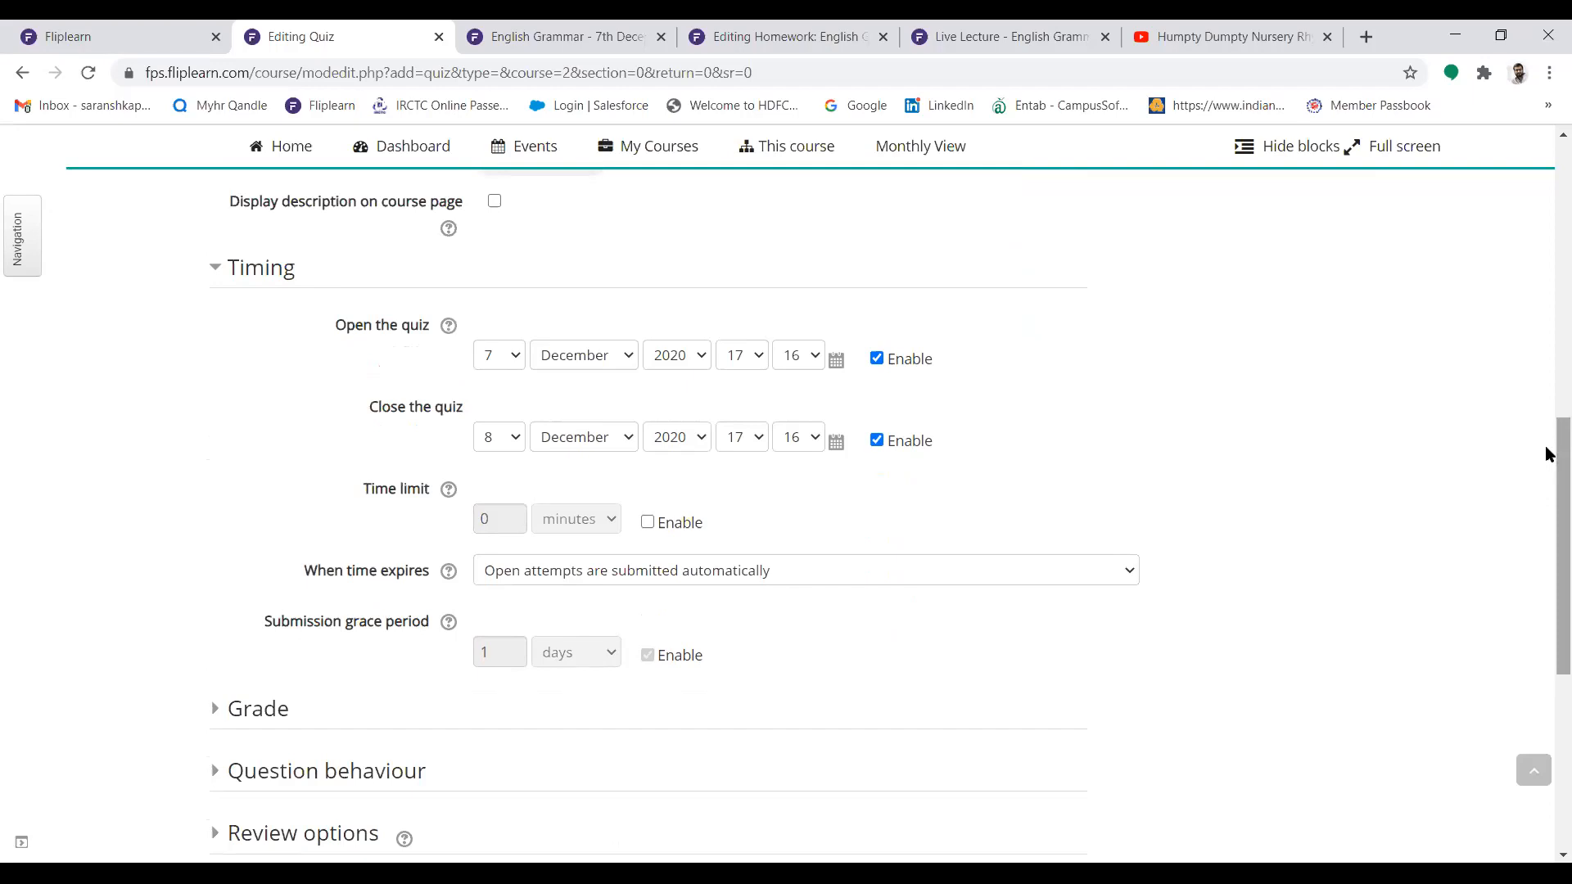
scroll(1093, 396, "down", 1)
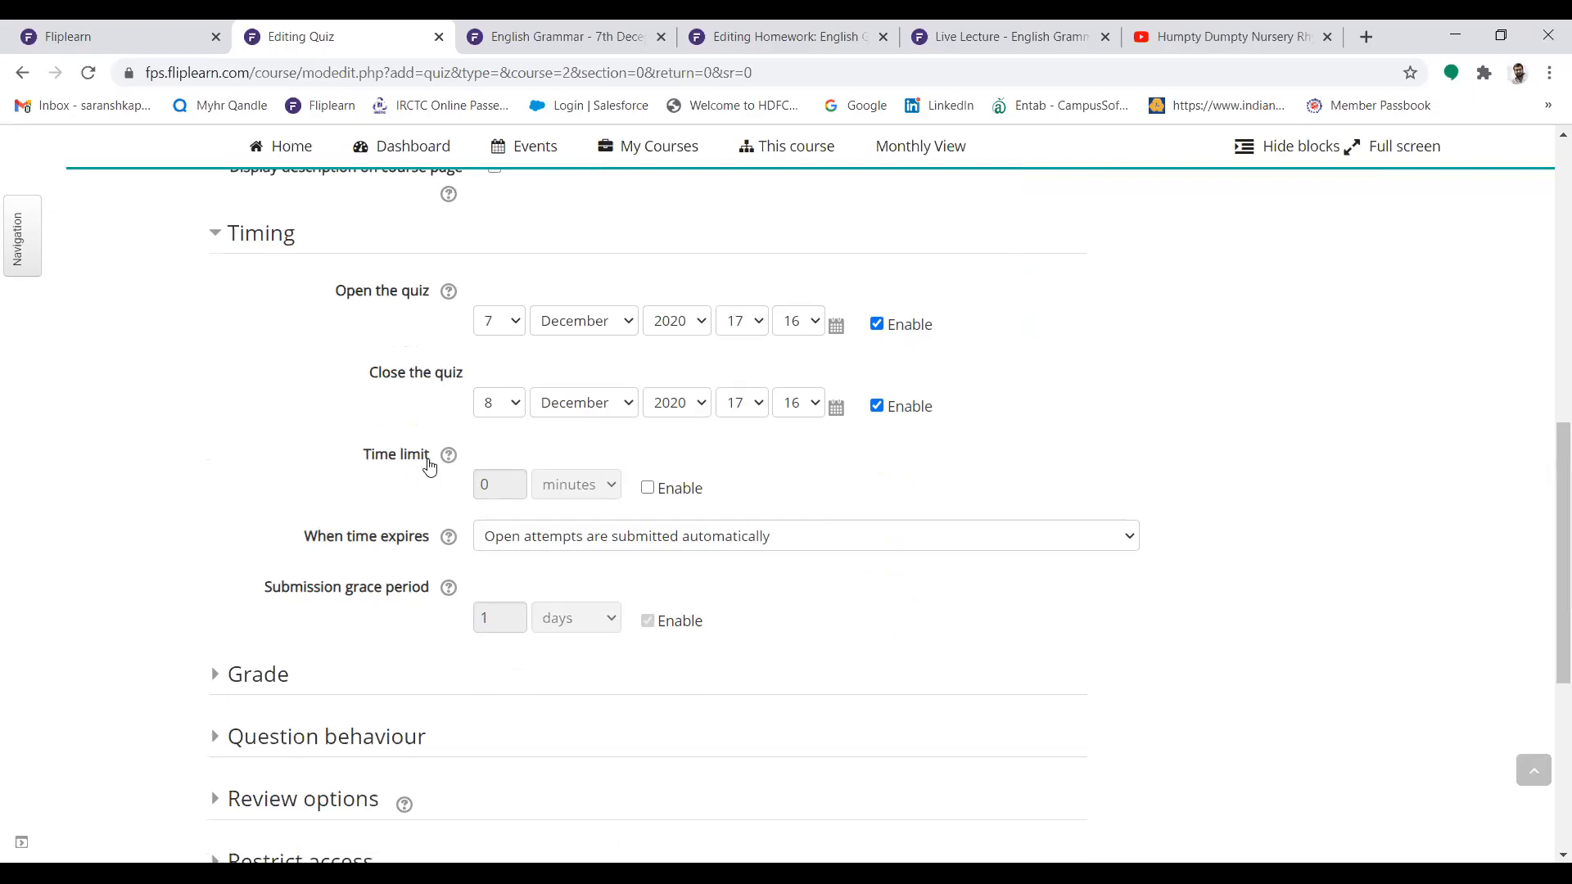
left_click(646, 491)
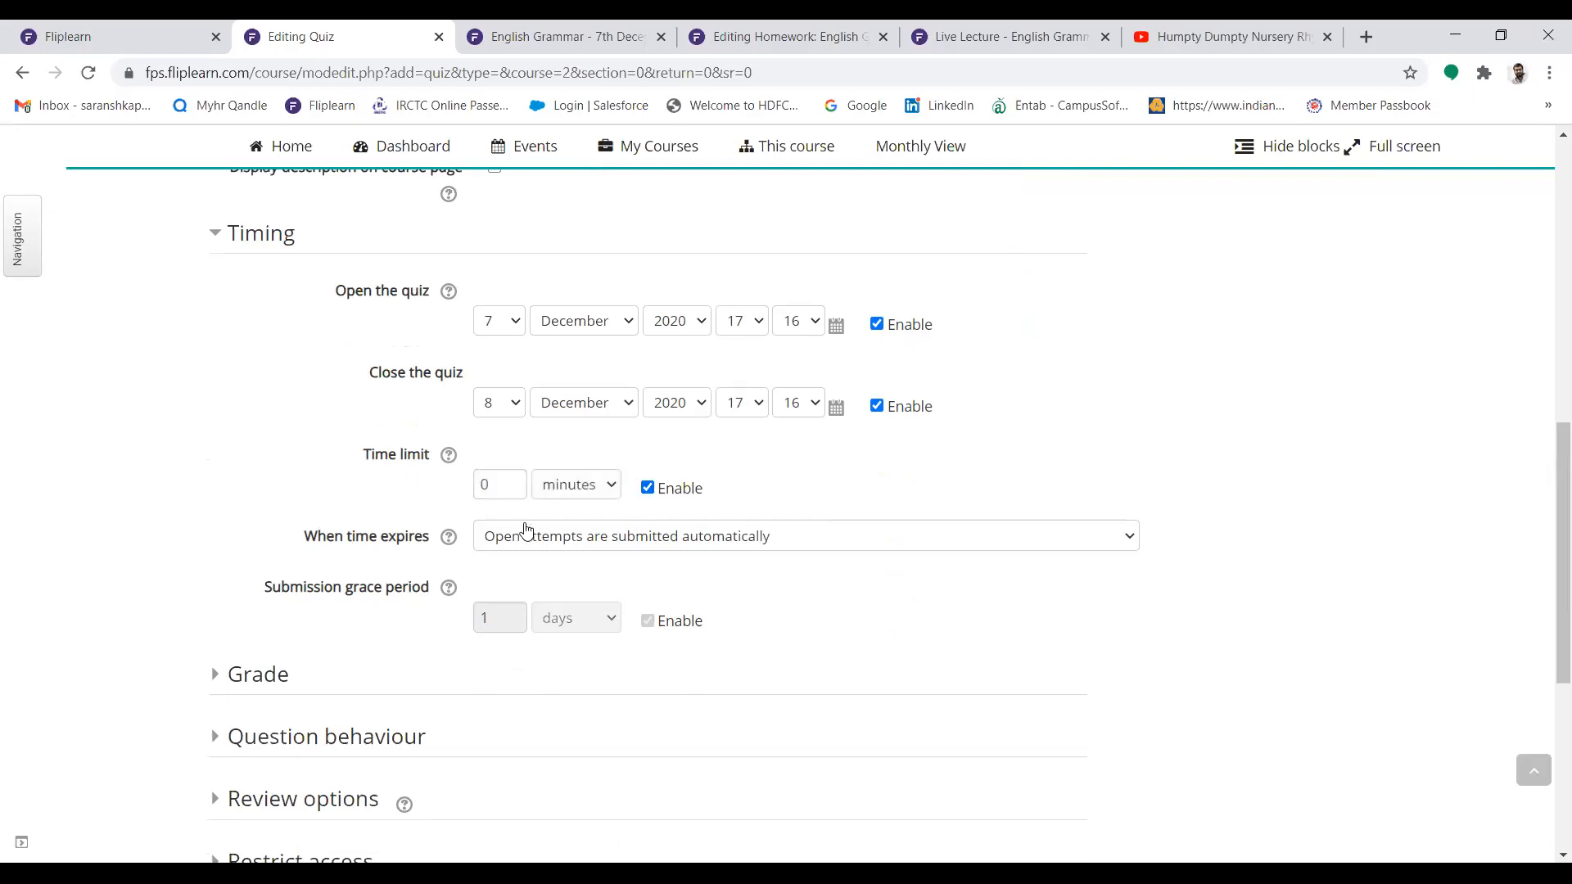
left_click(504, 489)
key("BackSpace")
type("30")
left_click(828, 477)
Choose the grace period option for when time expires, with a submission grace period of 10 minutes
left_click(882, 538)
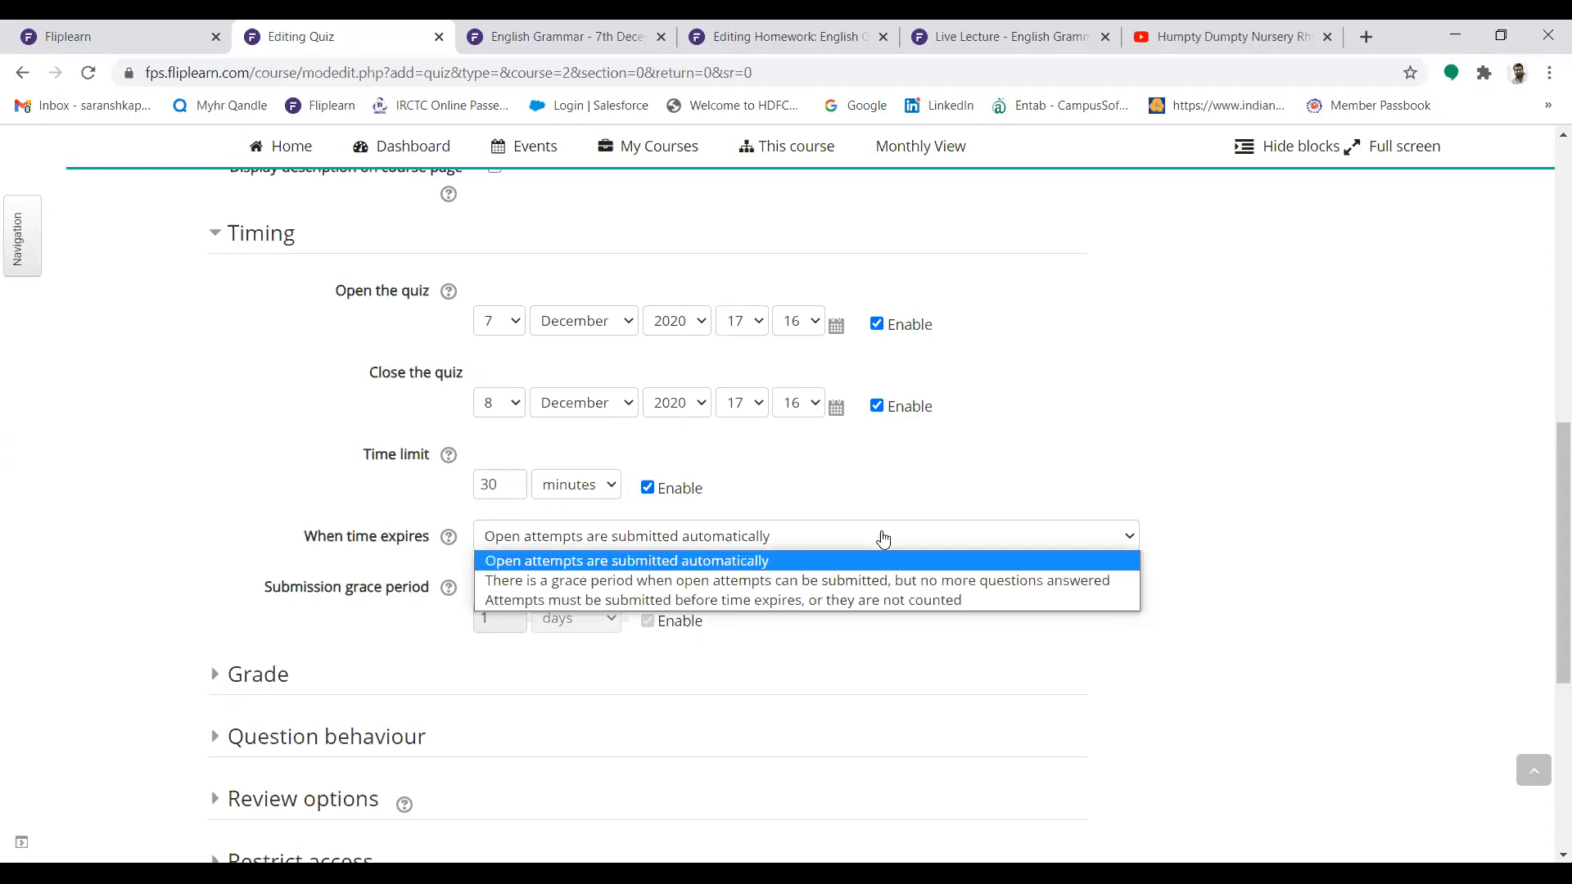
left_click(851, 581)
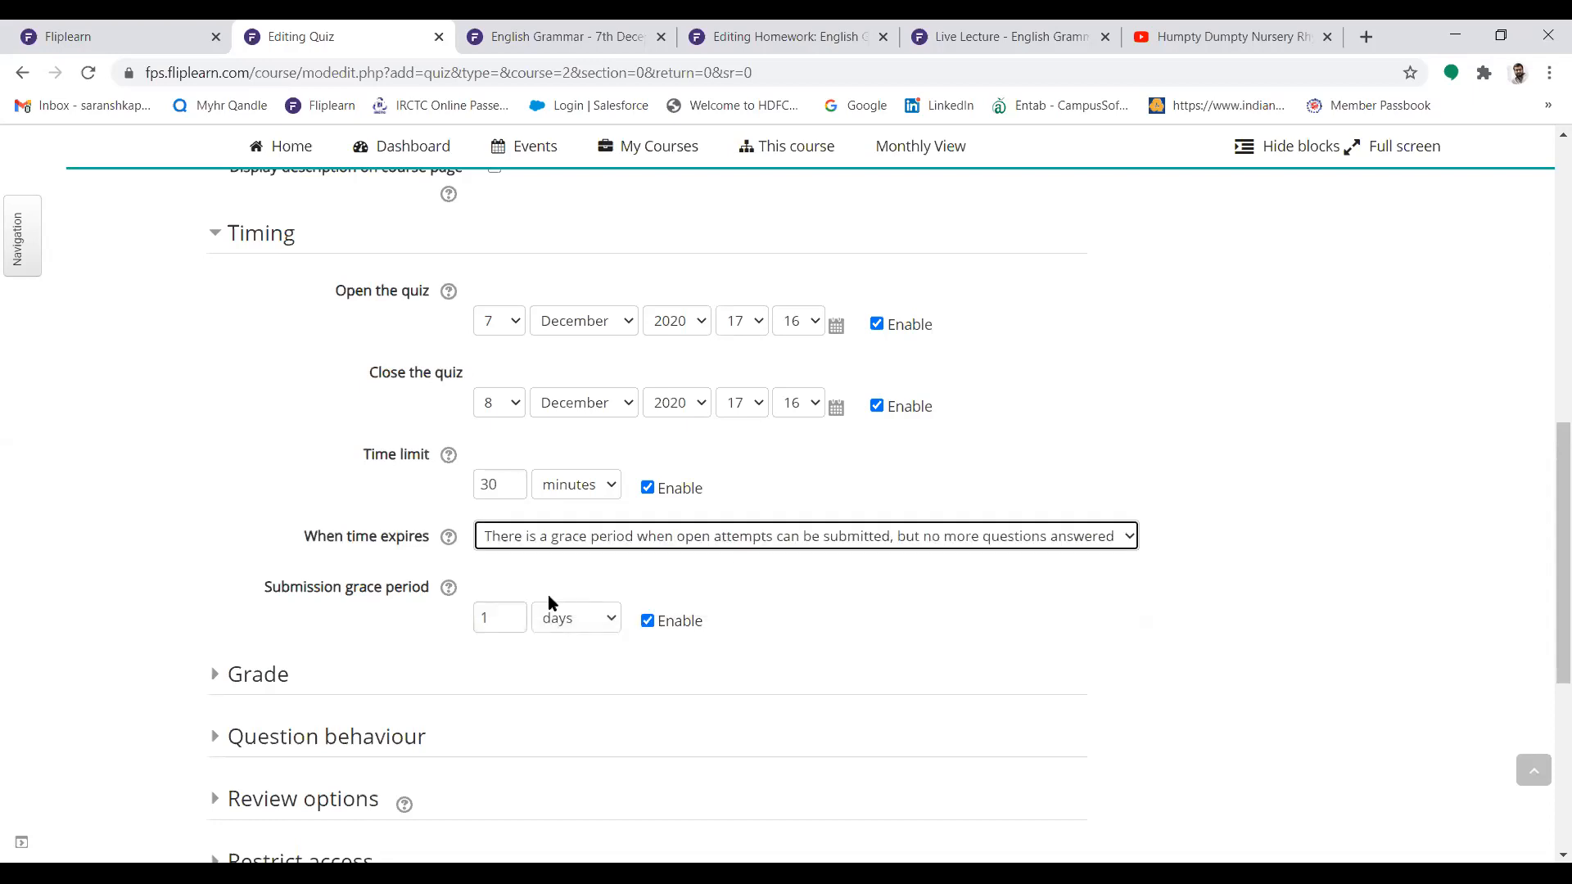
left_click(604, 618)
left_click(591, 700)
left_click(499, 617)
key("BackSpace")
type("10")
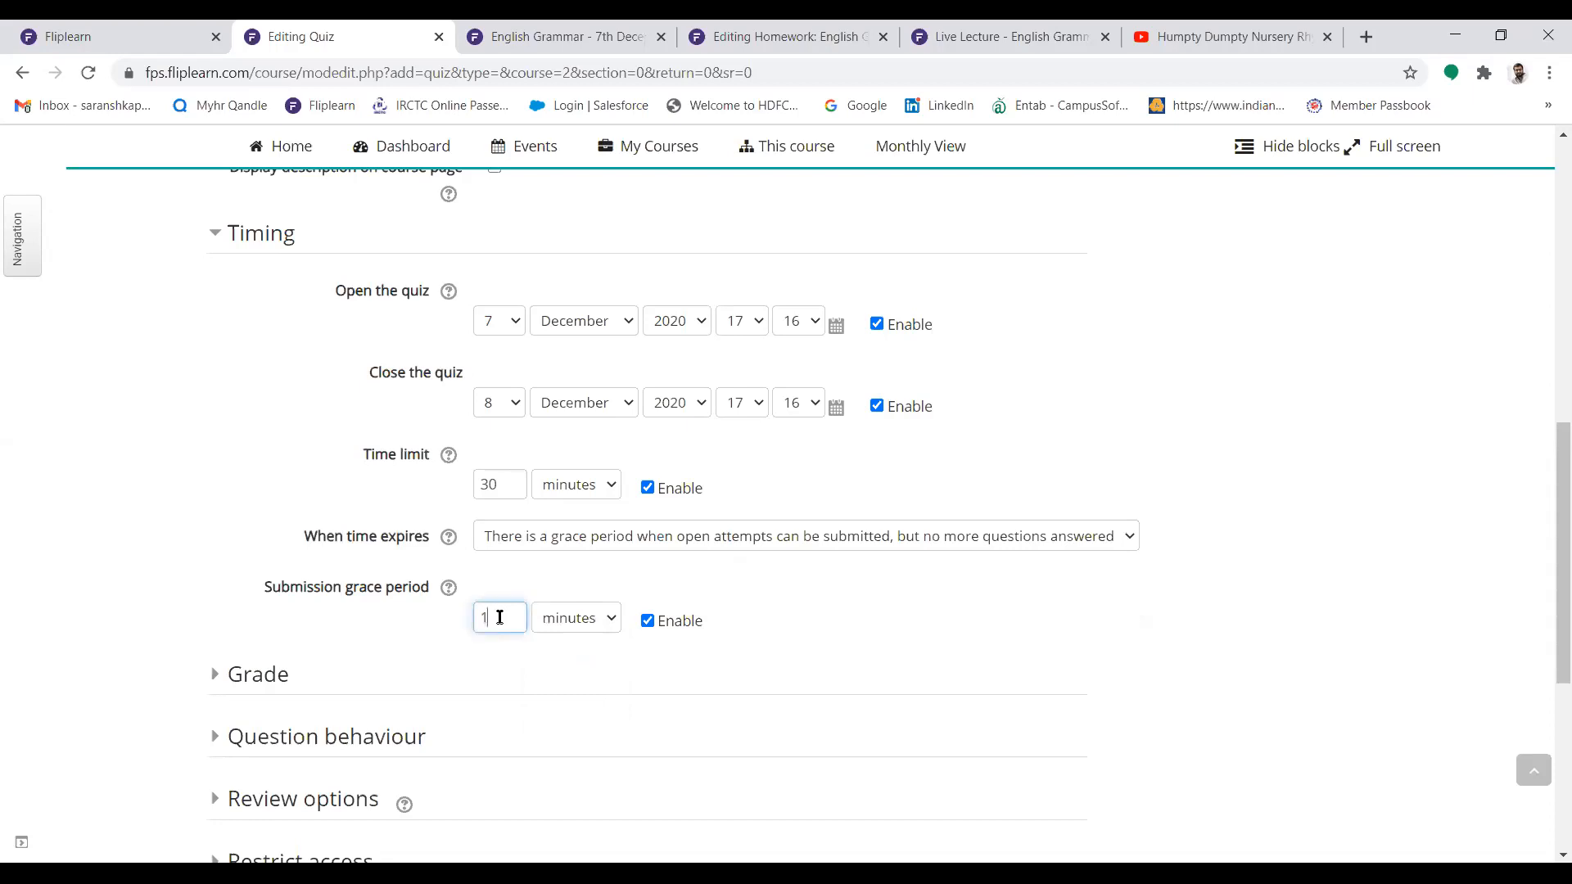
left_click(758, 628)
Review the choices for when time expires and select "Open attempts are submitted automatically"
left_click(703, 549)
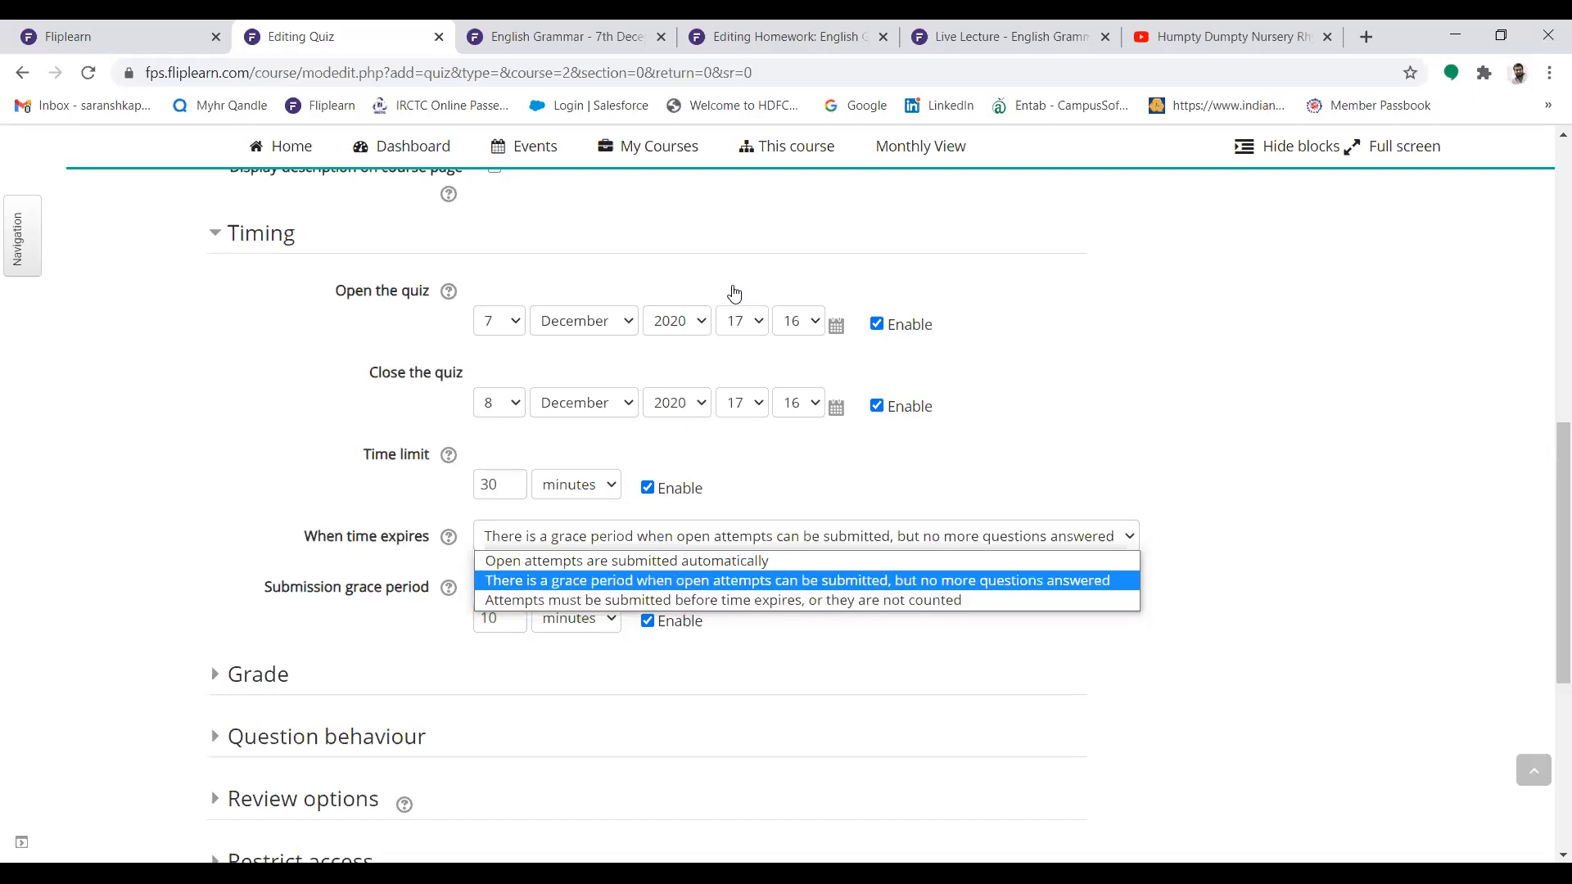
left_click(1158, 382)
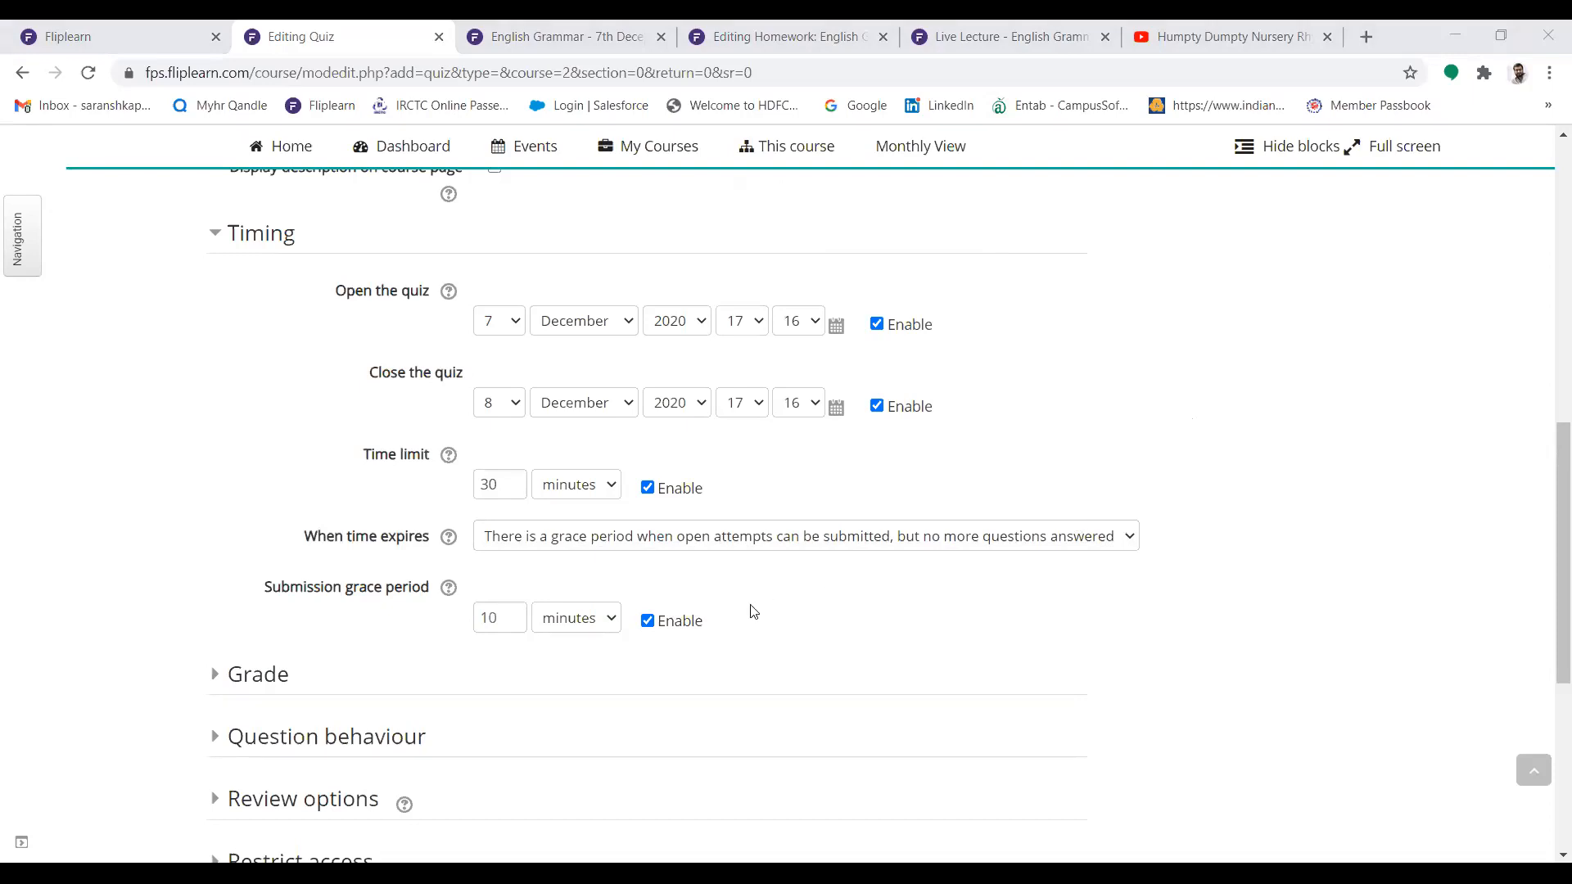
left_click(620, 540)
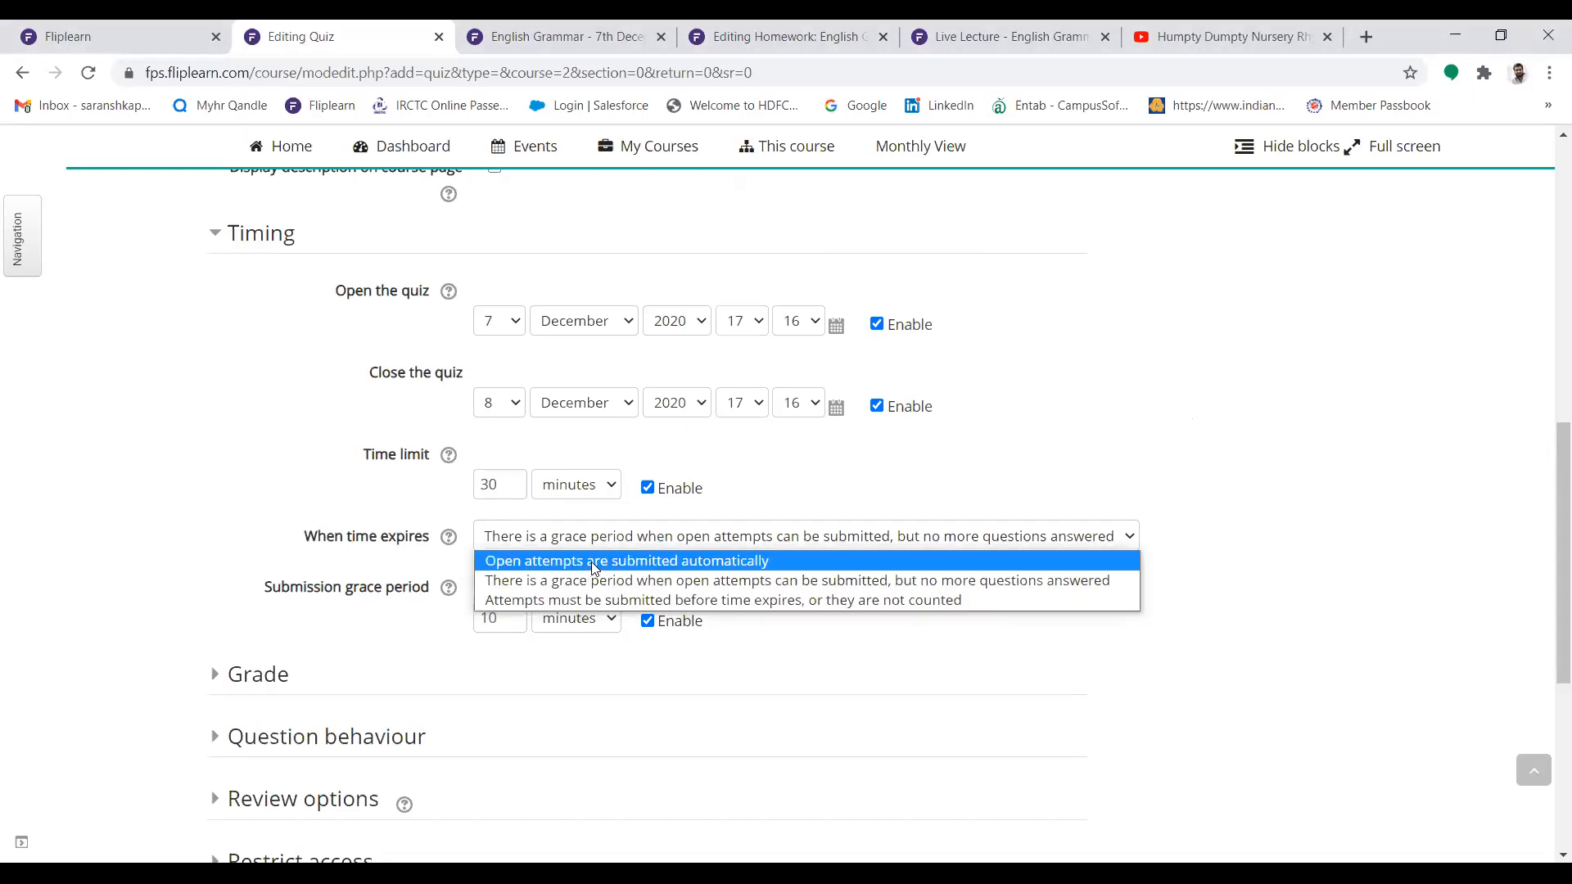
left_click(591, 561)
Expand the question behaviour settings and examine the choices for shuffling within questions
scroll(1547, 551, "down", 1)
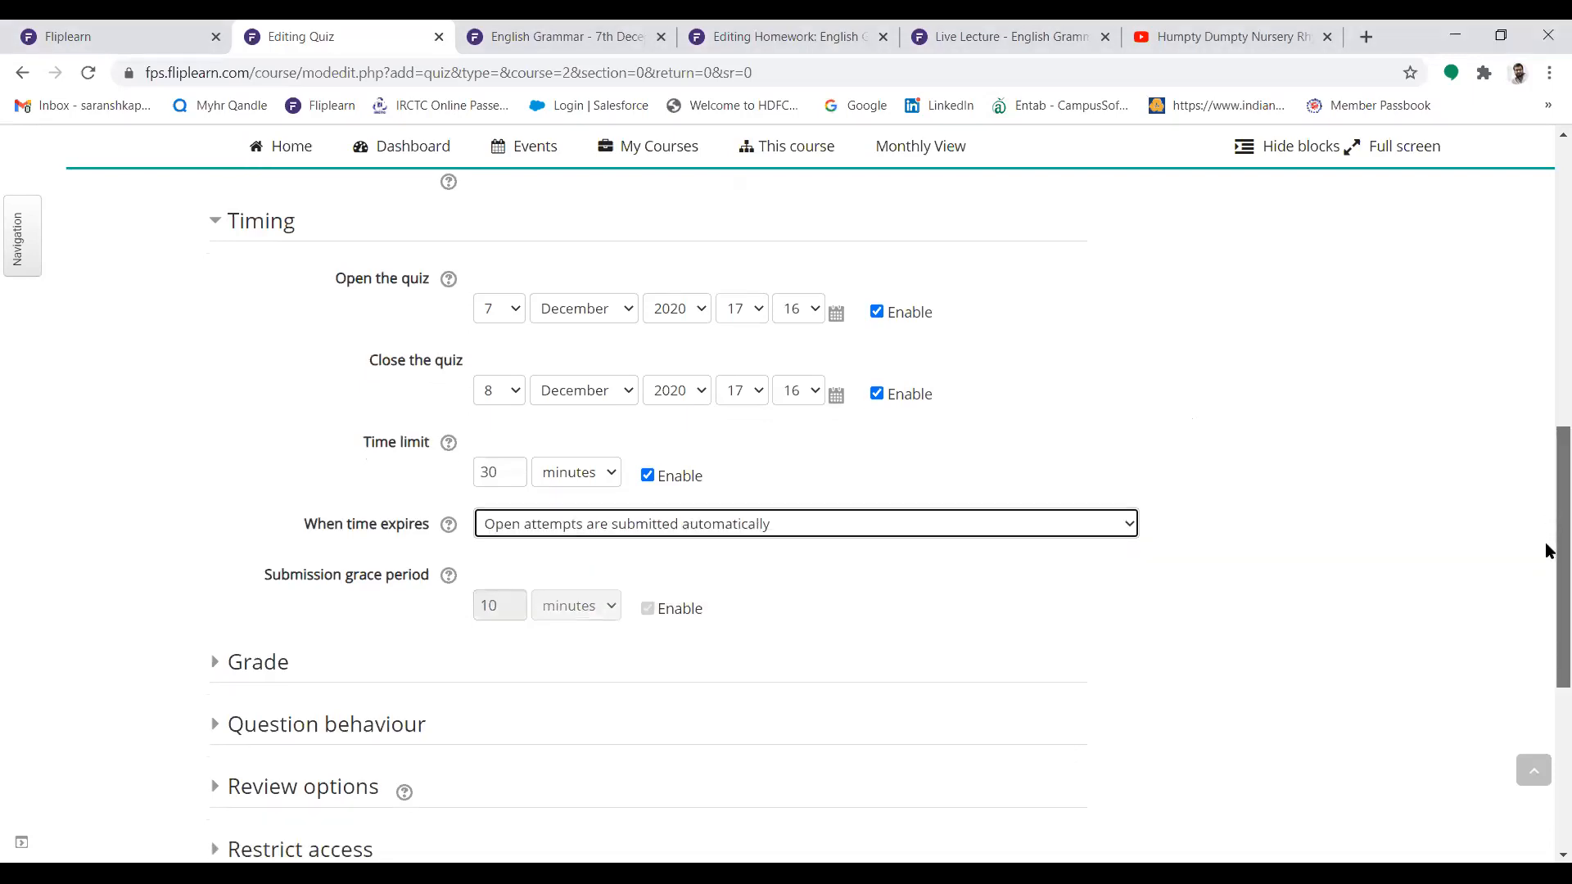
scroll(1547, 550, "down", 4)
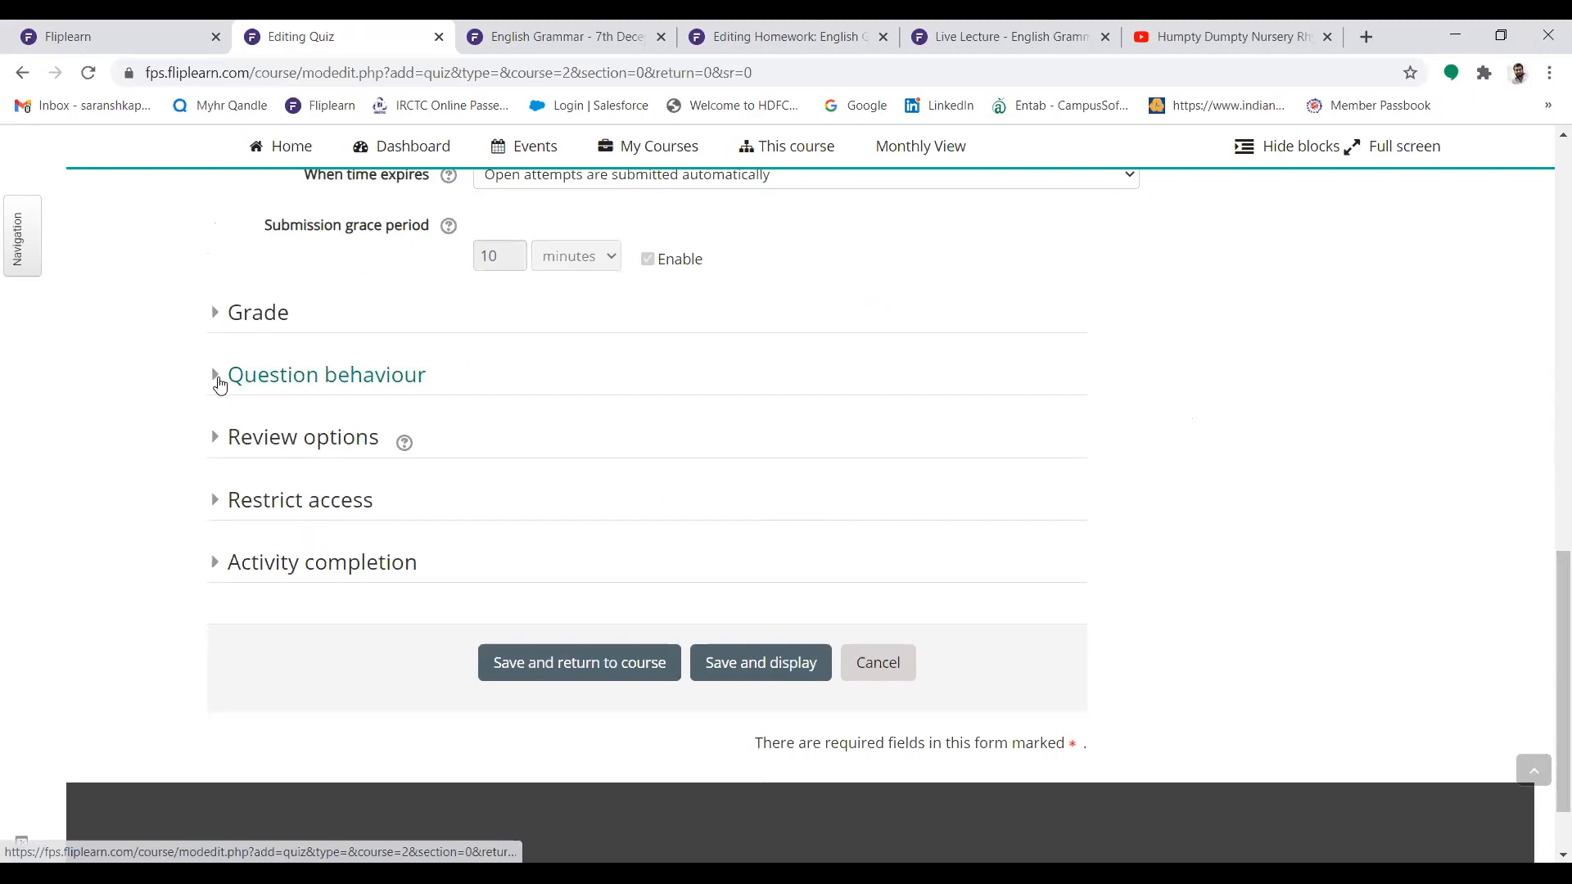
left_click(219, 379)
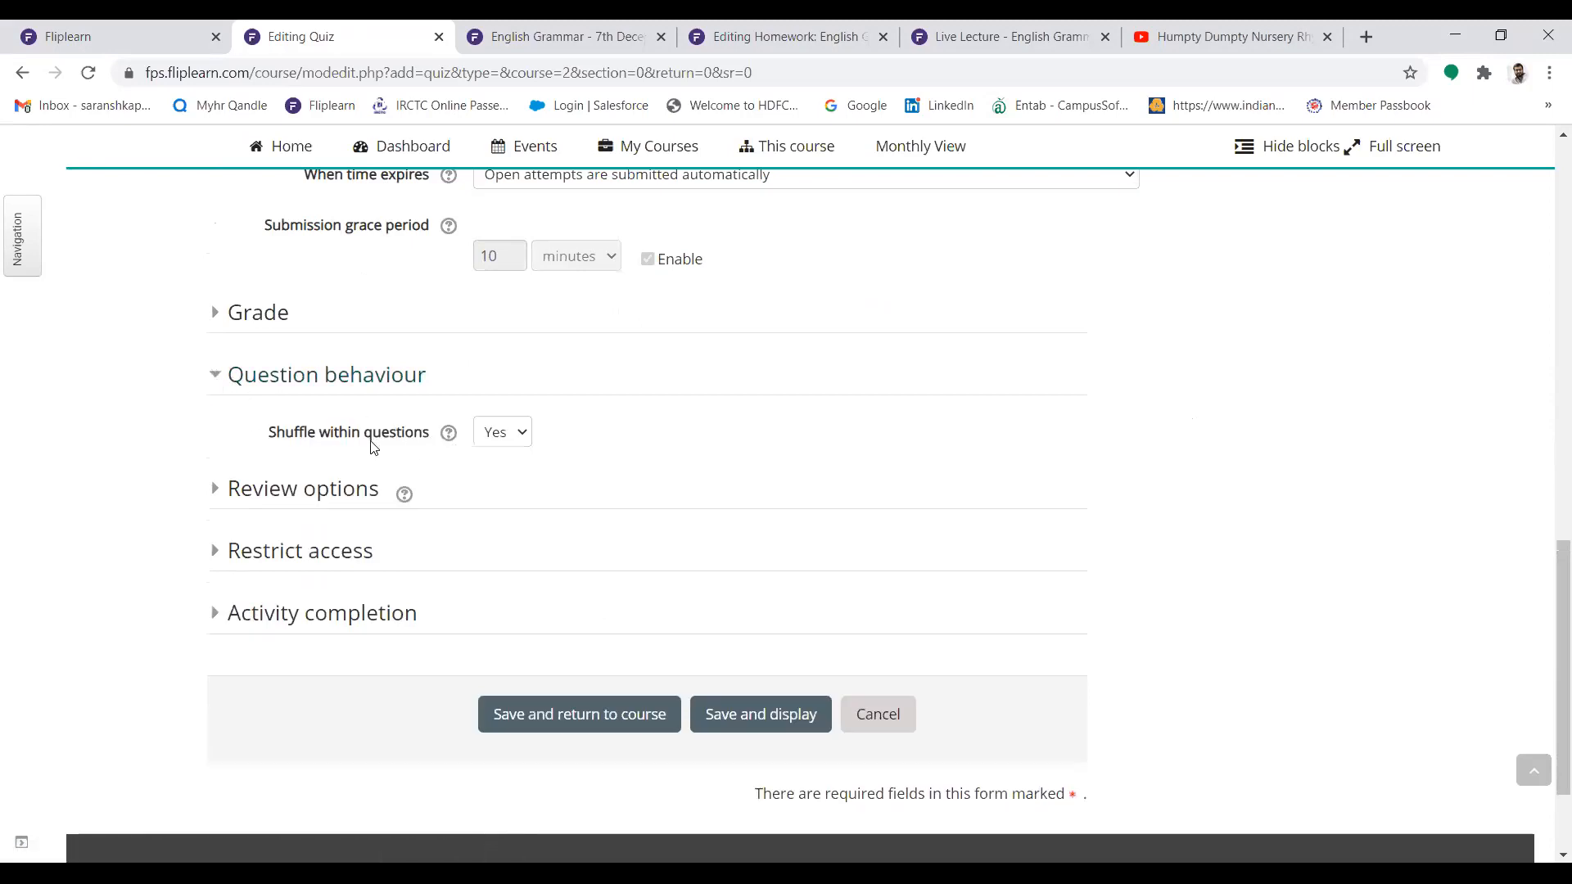
left_click(503, 439)
left_click(502, 442)
In the review options, disable The attempt, Marks and Overall feedback for all three periods after an attempt
left_click(212, 493)
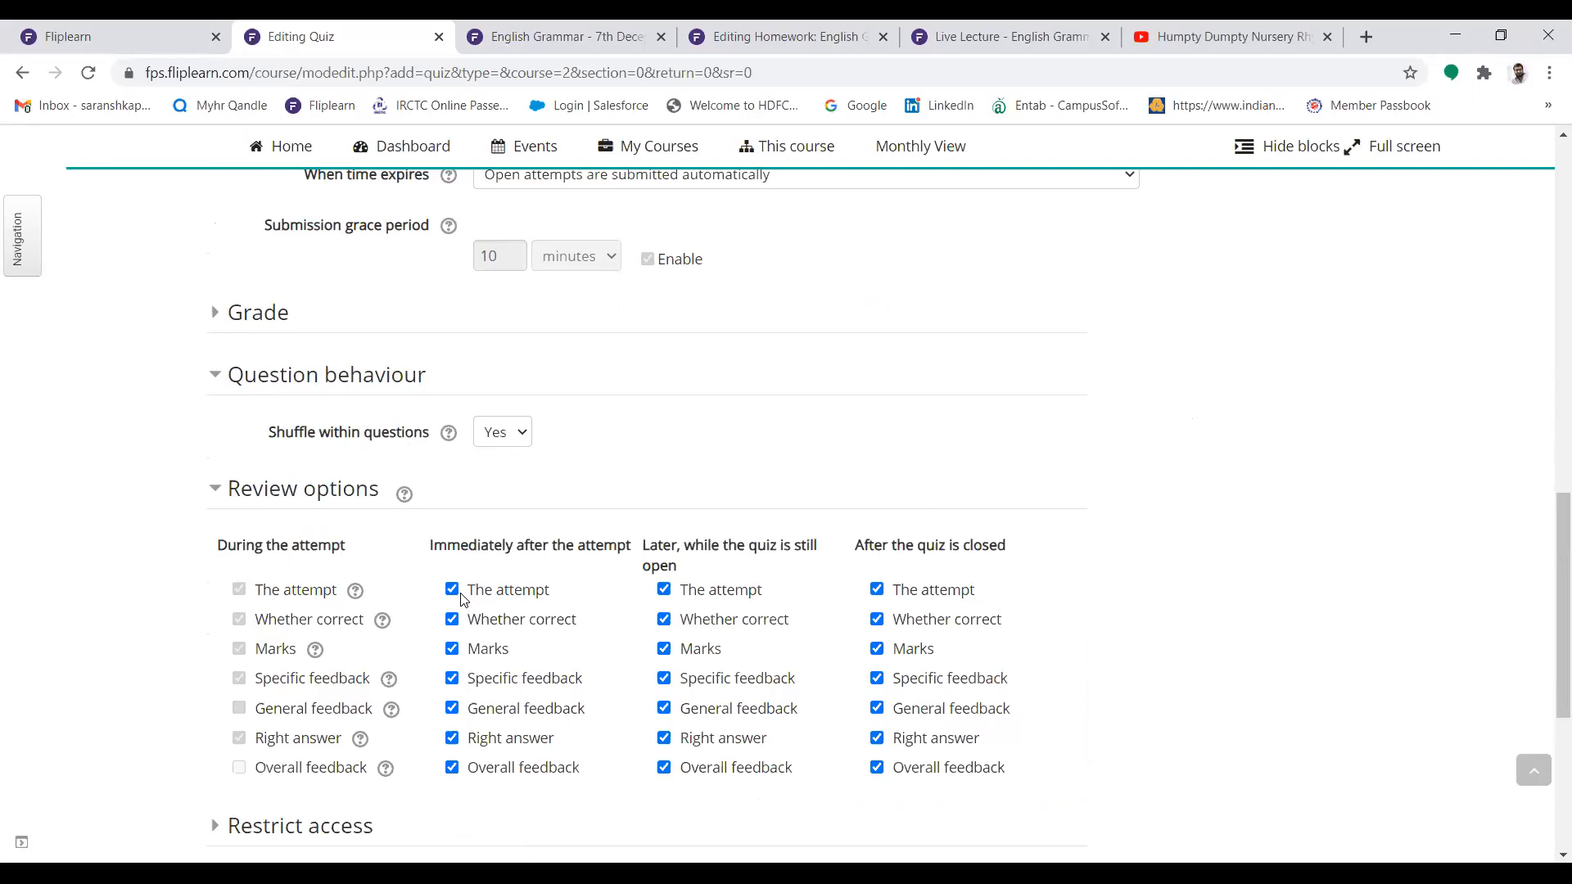
left_click(552, 590)
left_click(664, 590)
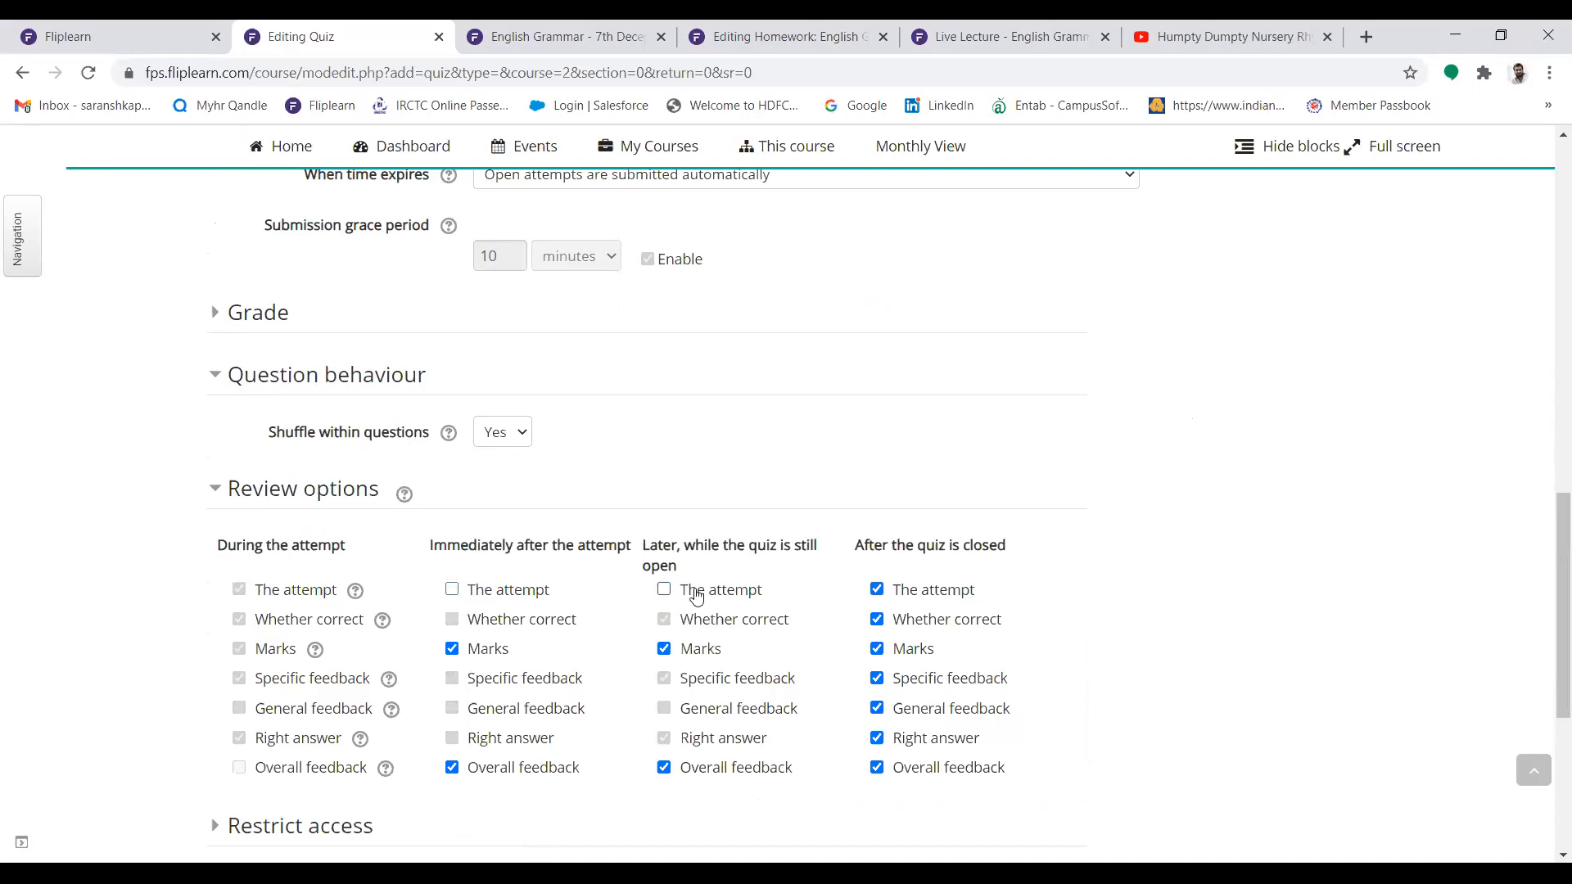
left_click(877, 590)
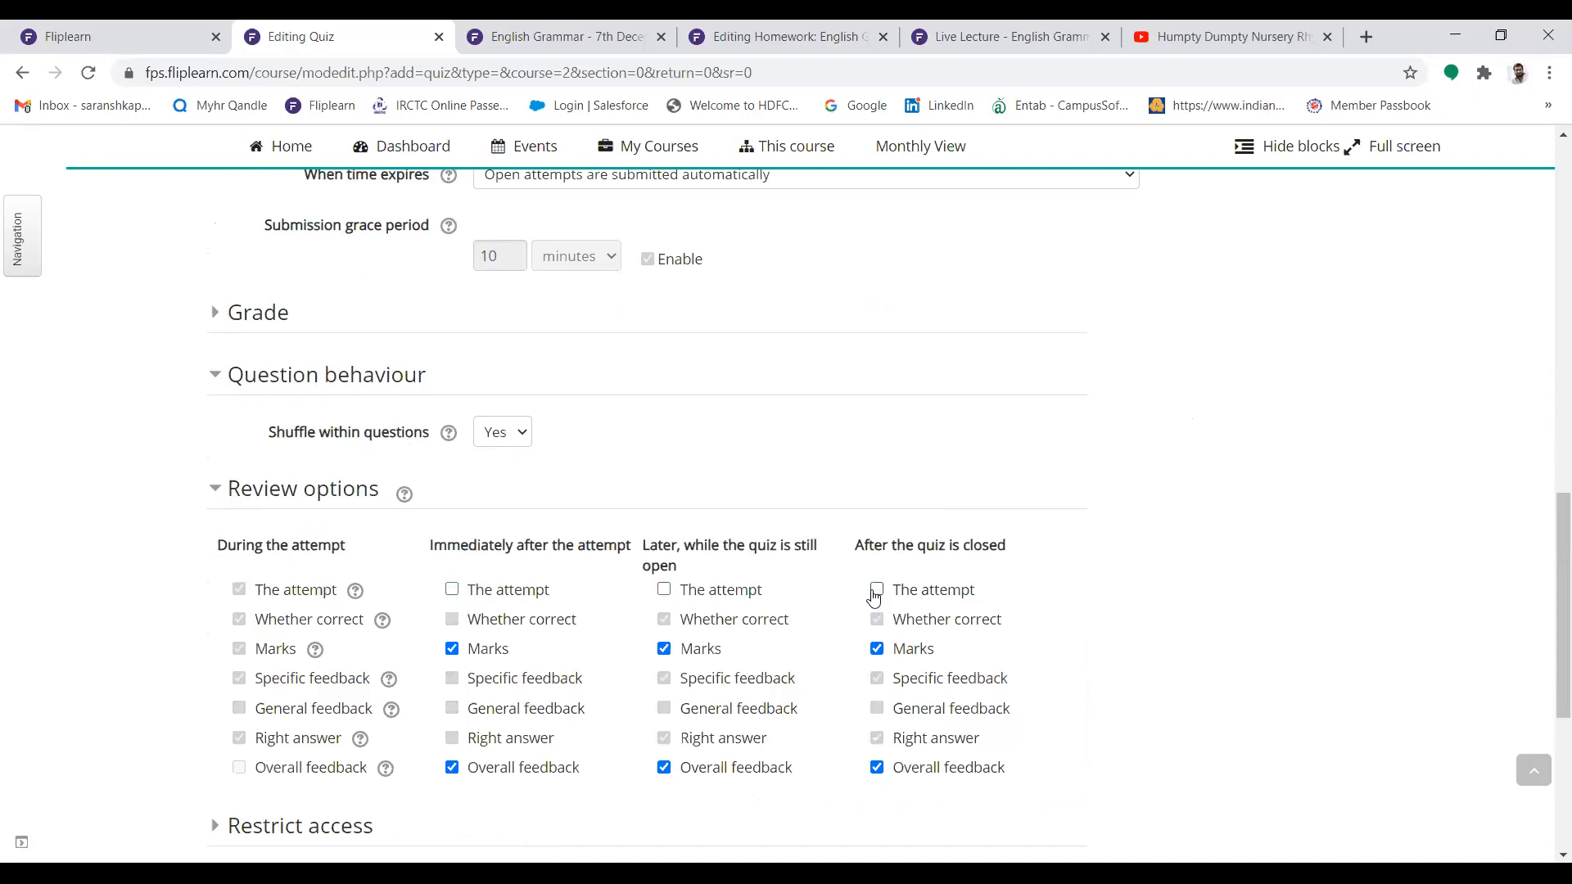
left_click(453, 651)
left_click(663, 650)
left_click(877, 649)
left_click(452, 768)
left_click(664, 768)
left_click(877, 768)
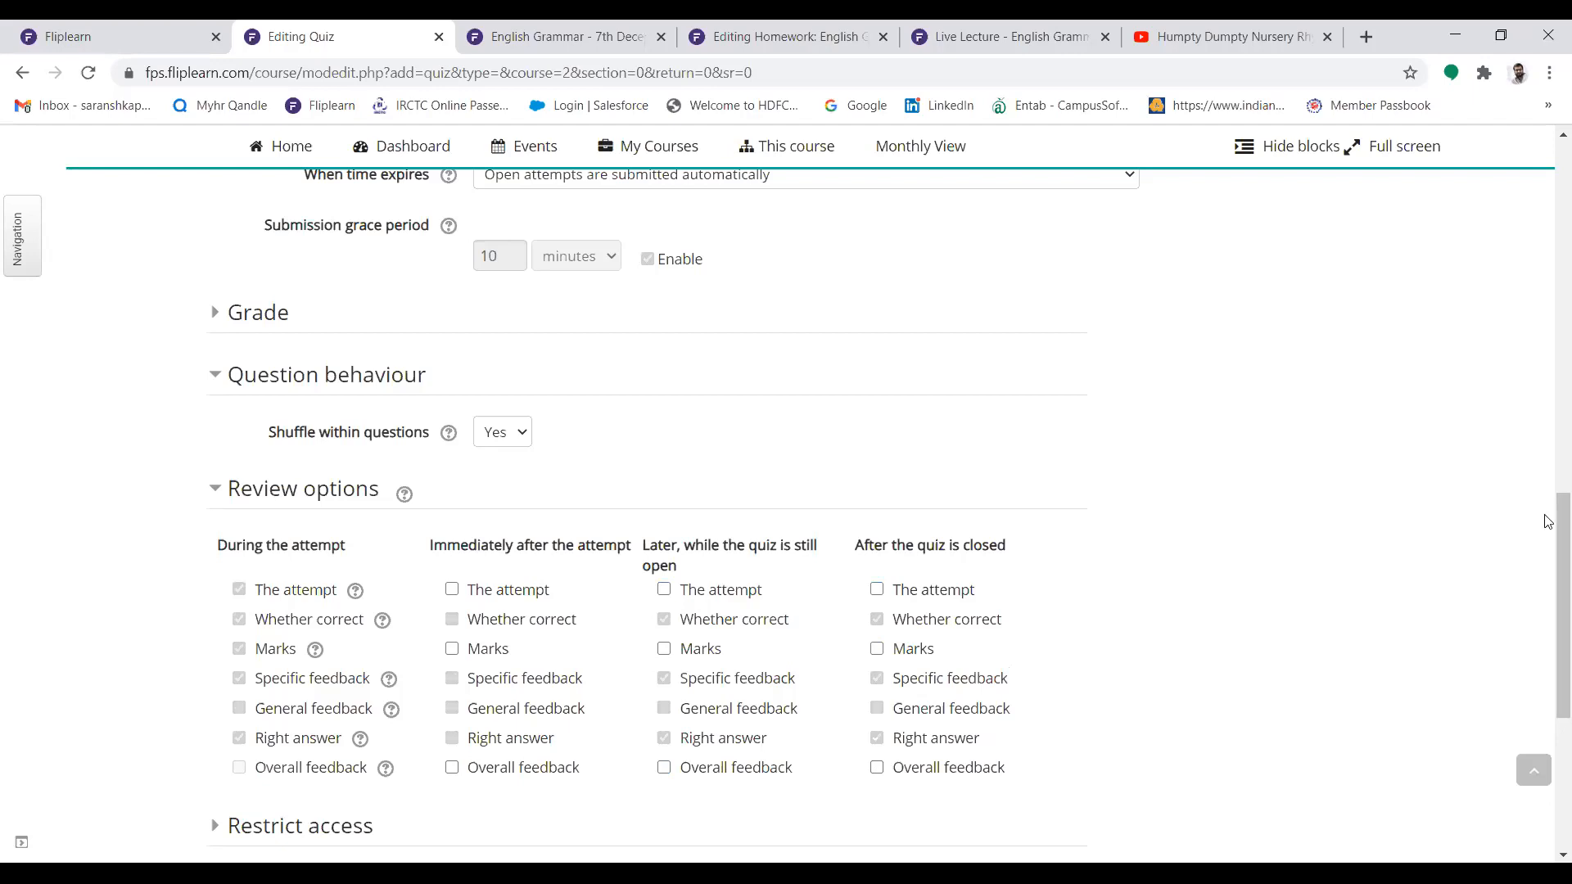
Save and display the quiz, and open its question editor at the choices for adding a question
left_click_drag(1544, 526, 1544, 614)
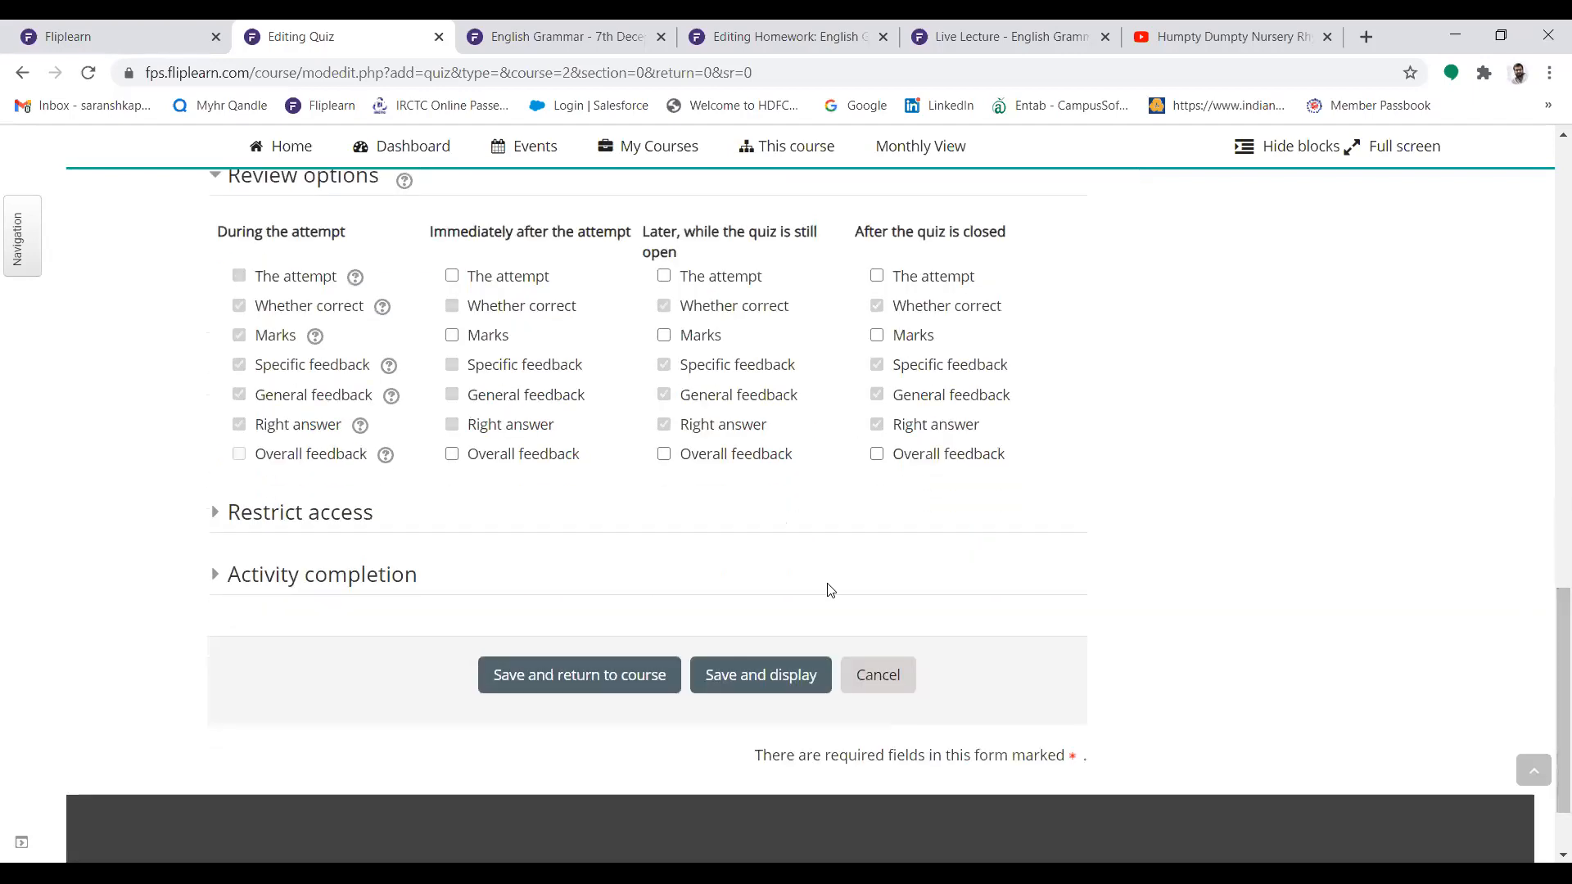
left_click(760, 675)
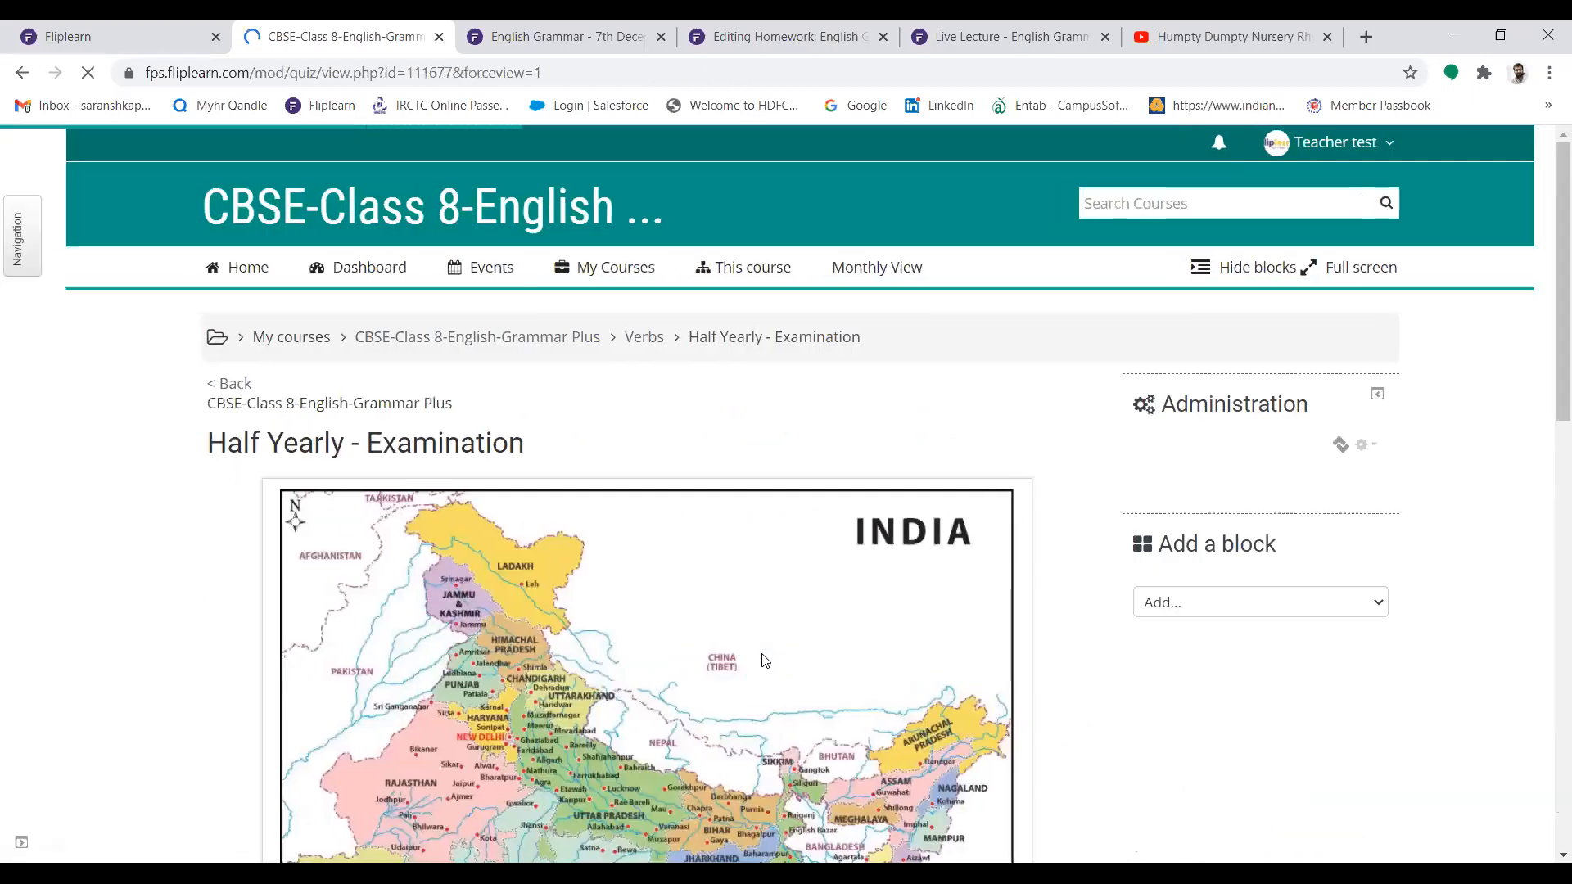
left_click_drag(1547, 281, 1084, 604)
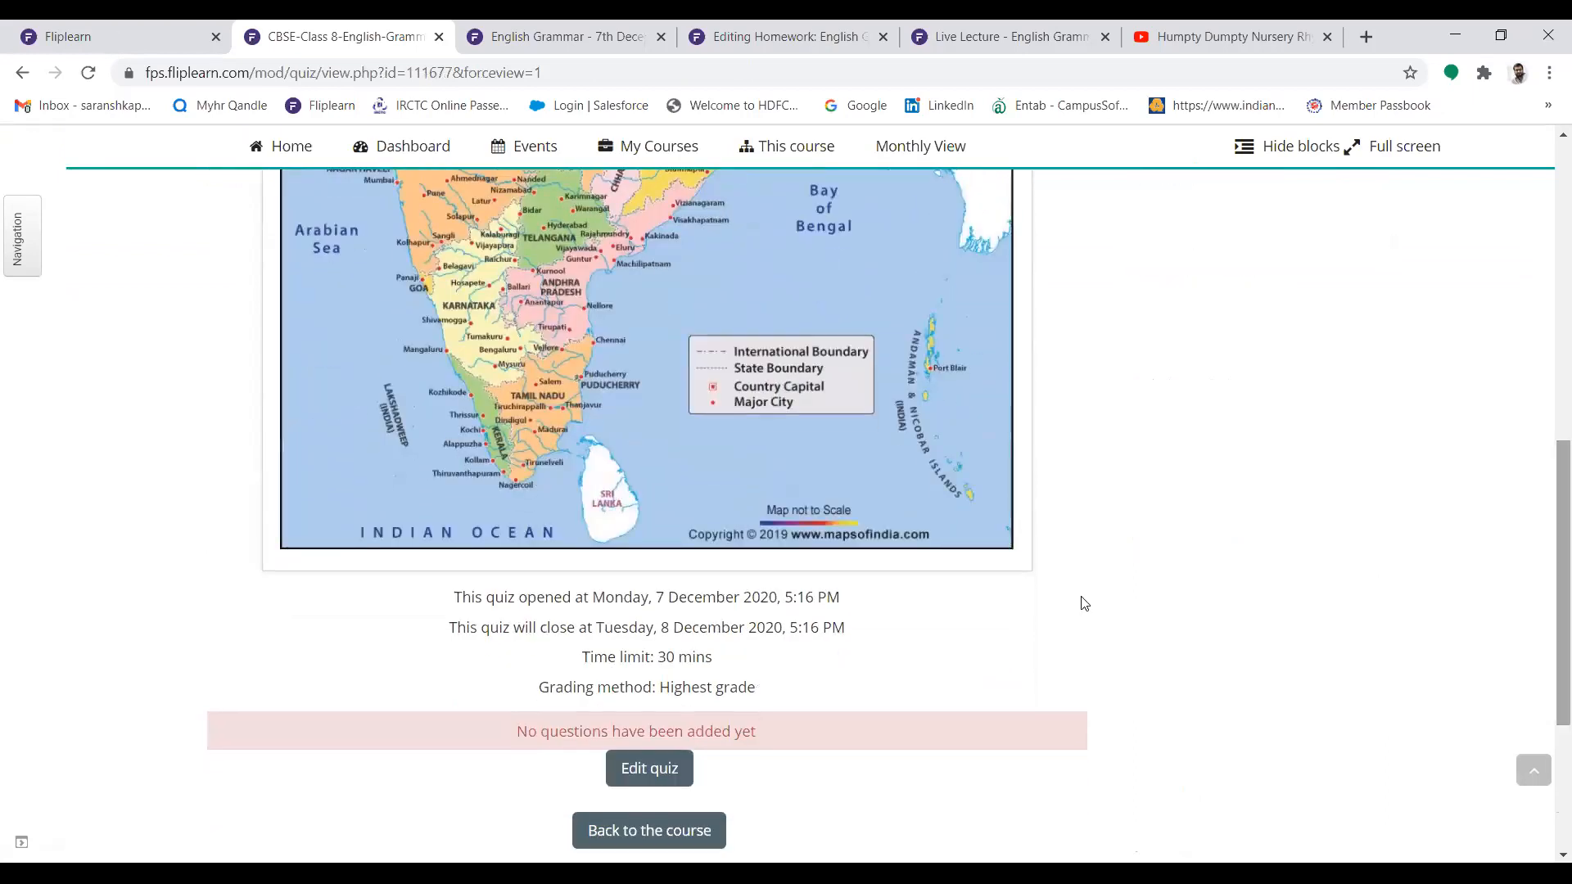
left_click(645, 769)
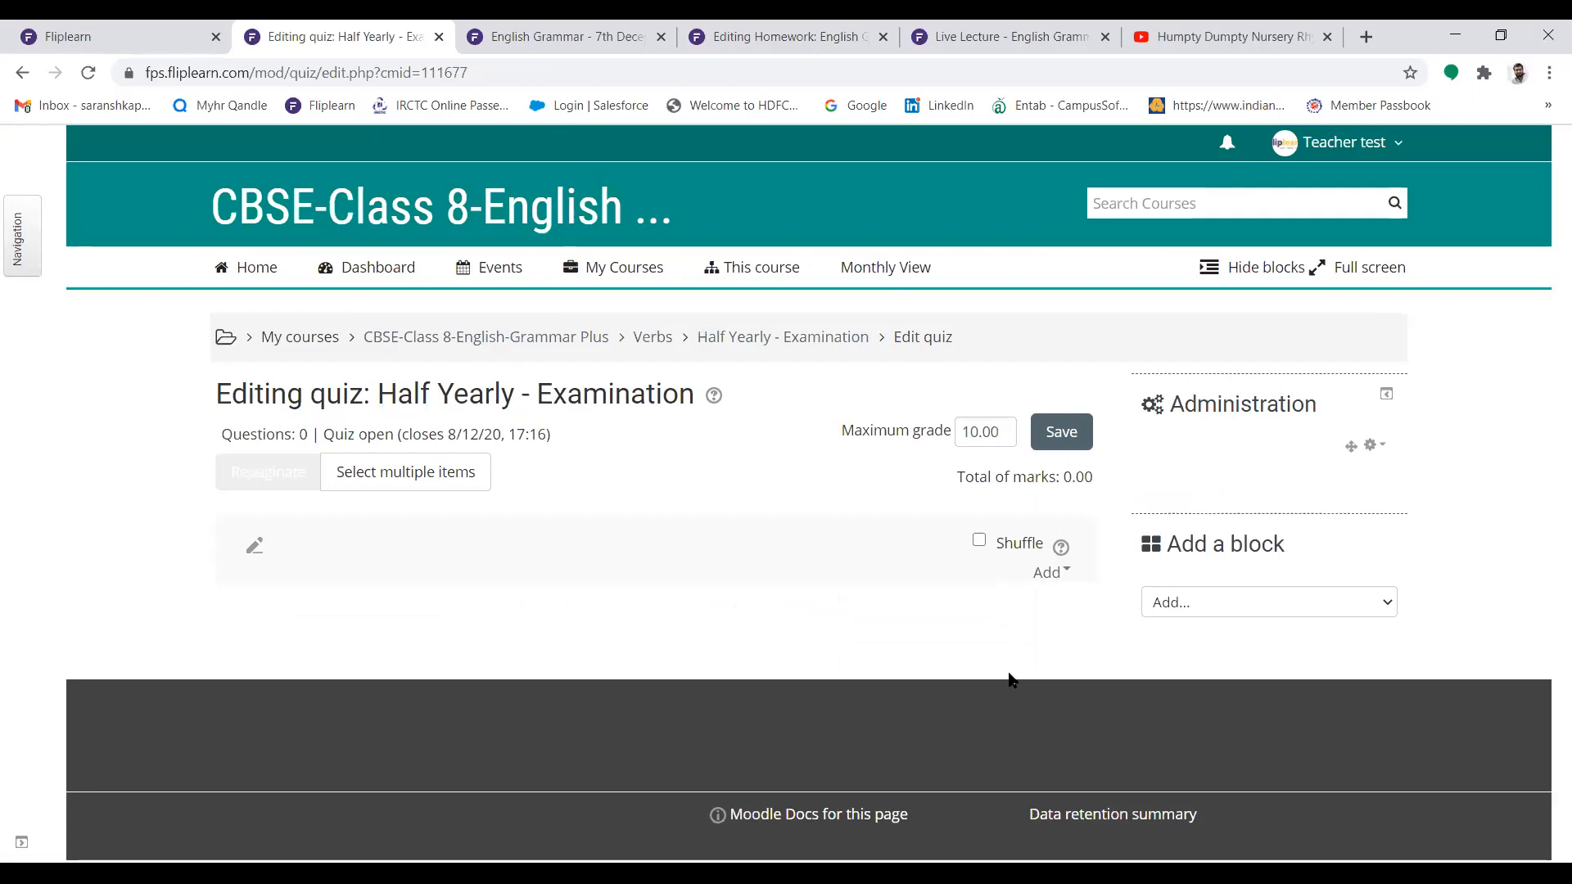
left_click(1045, 583)
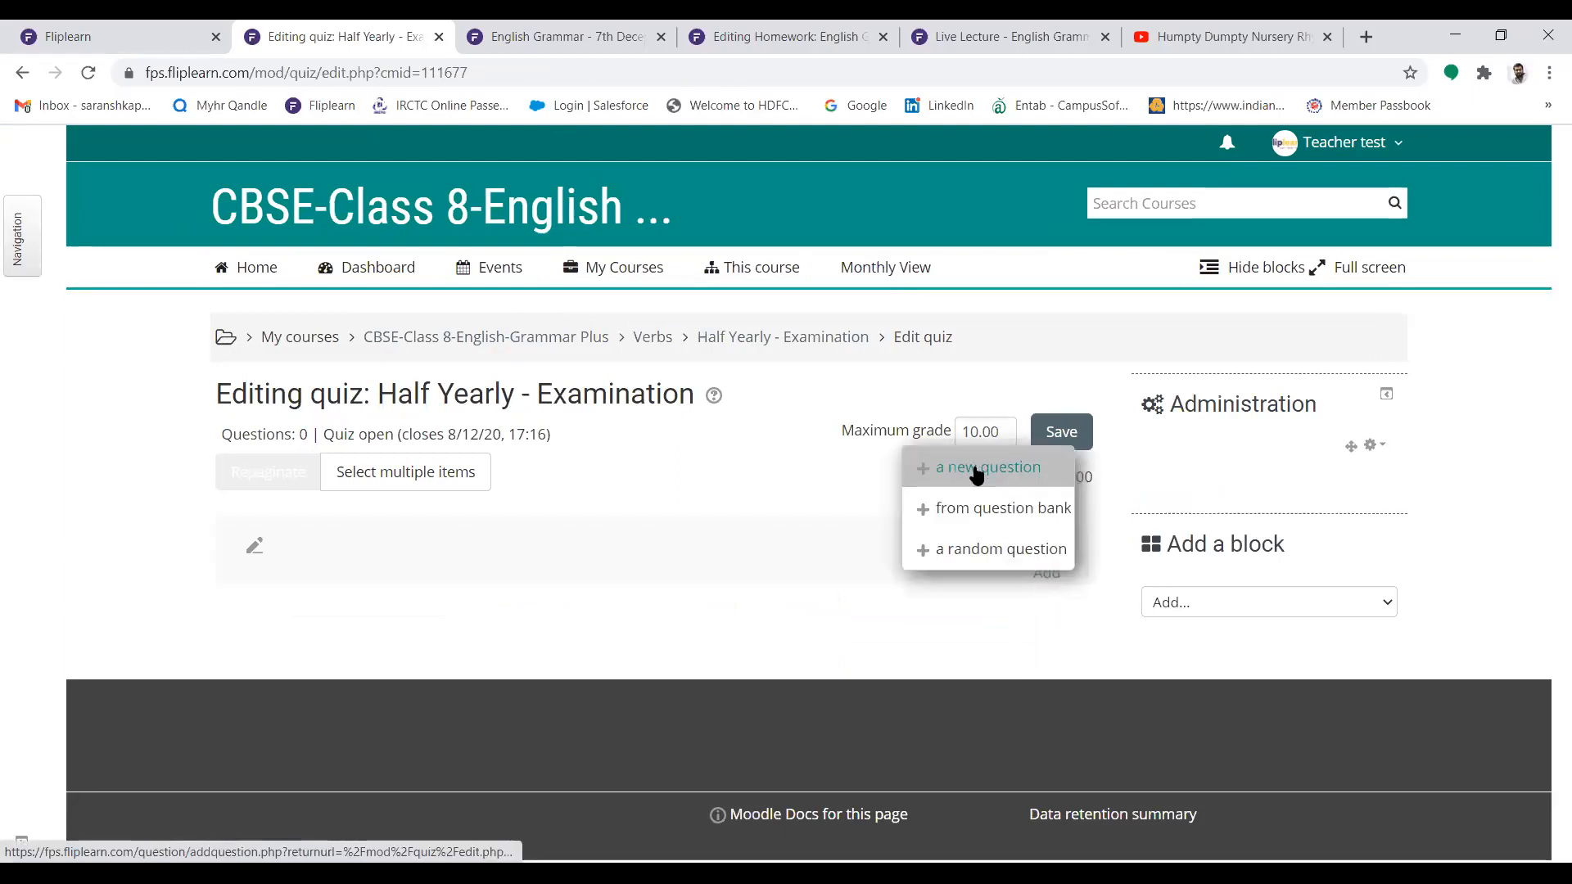
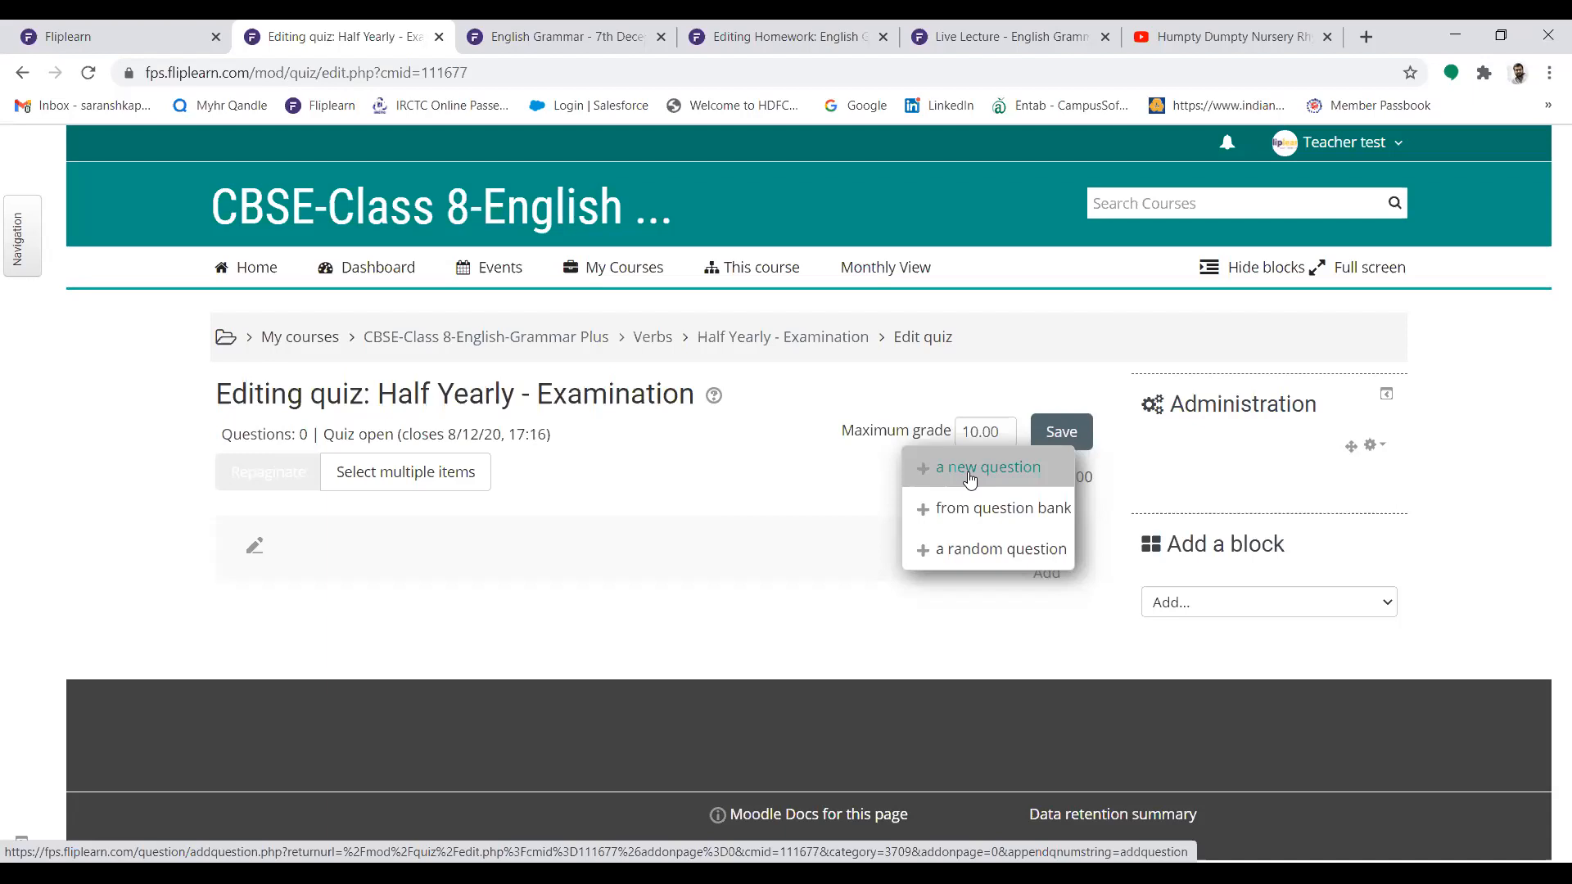
Add the last four questions listed in the question bank's Articles category to the quiz, from article 'an' images to types of tenses
left_click(962, 506)
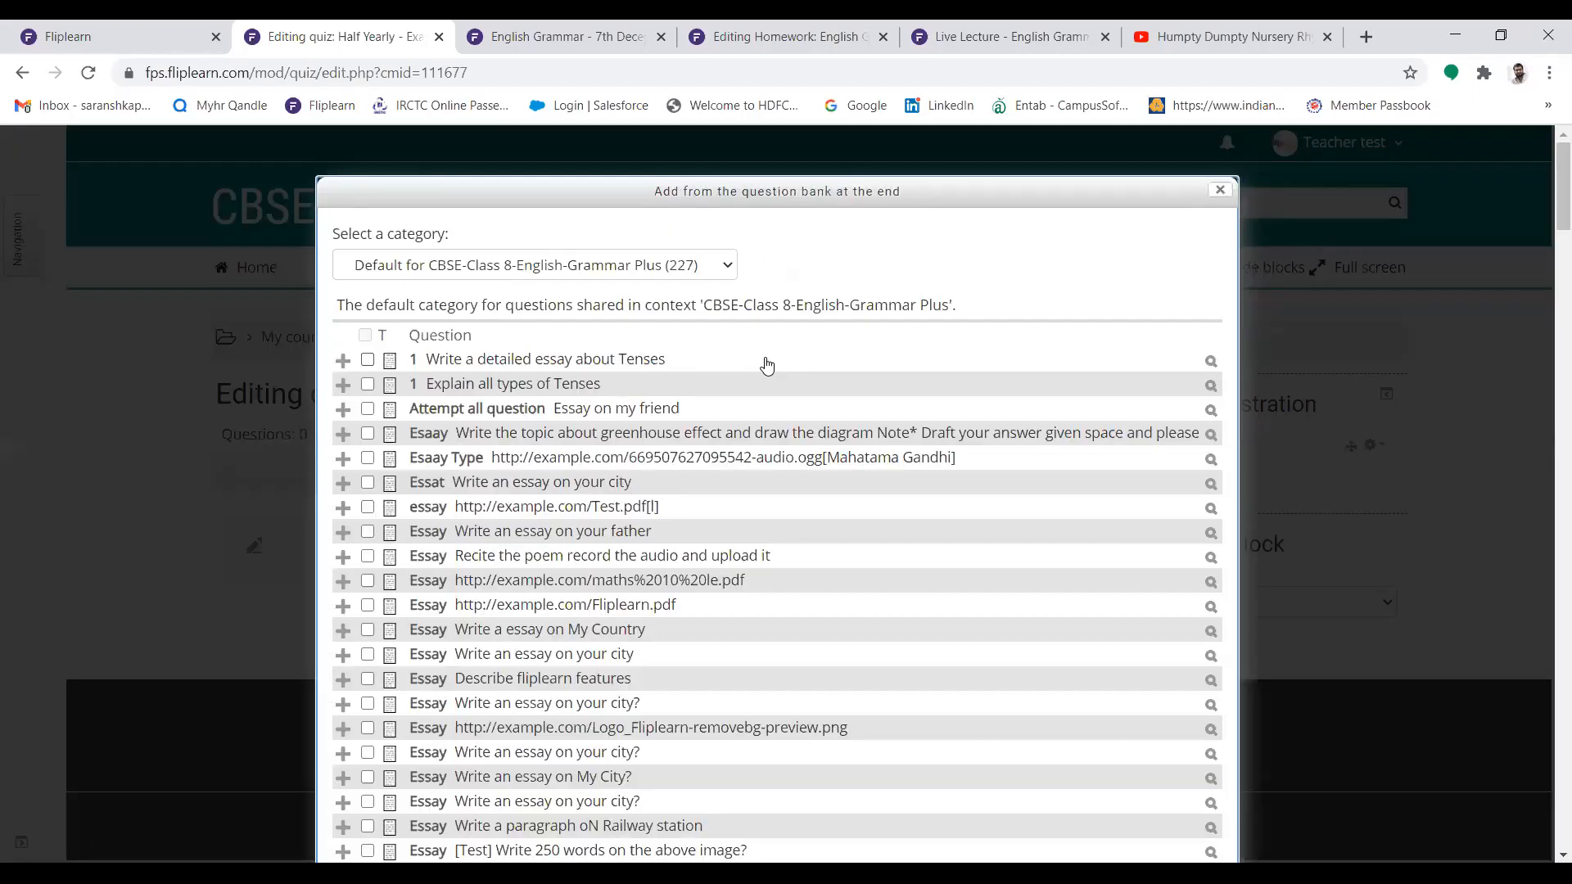
left_click(607, 264)
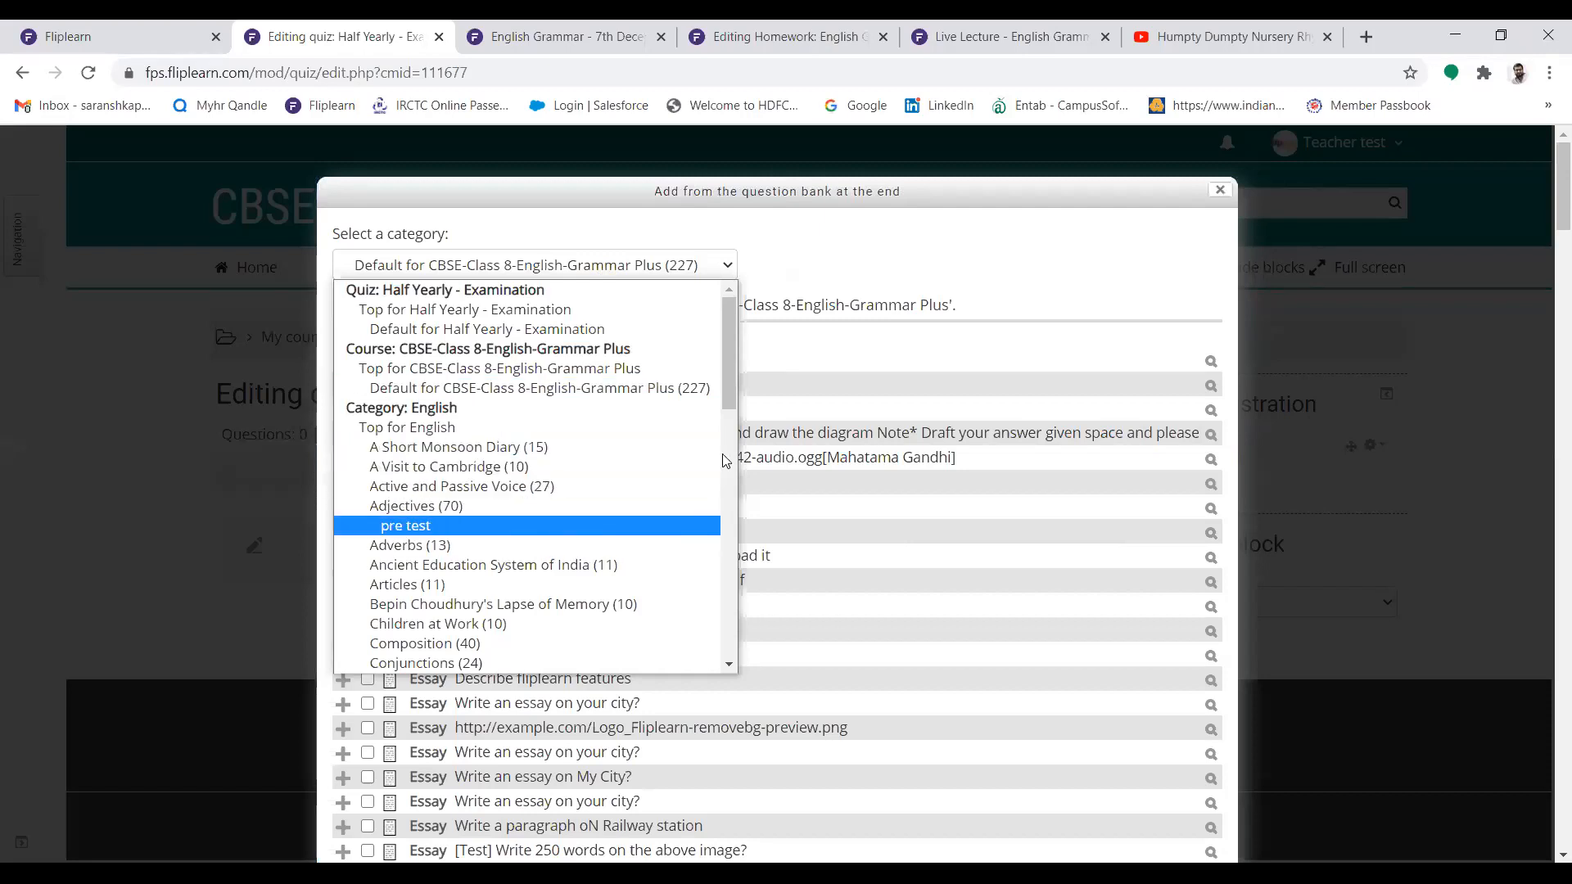
left_click(473, 583)
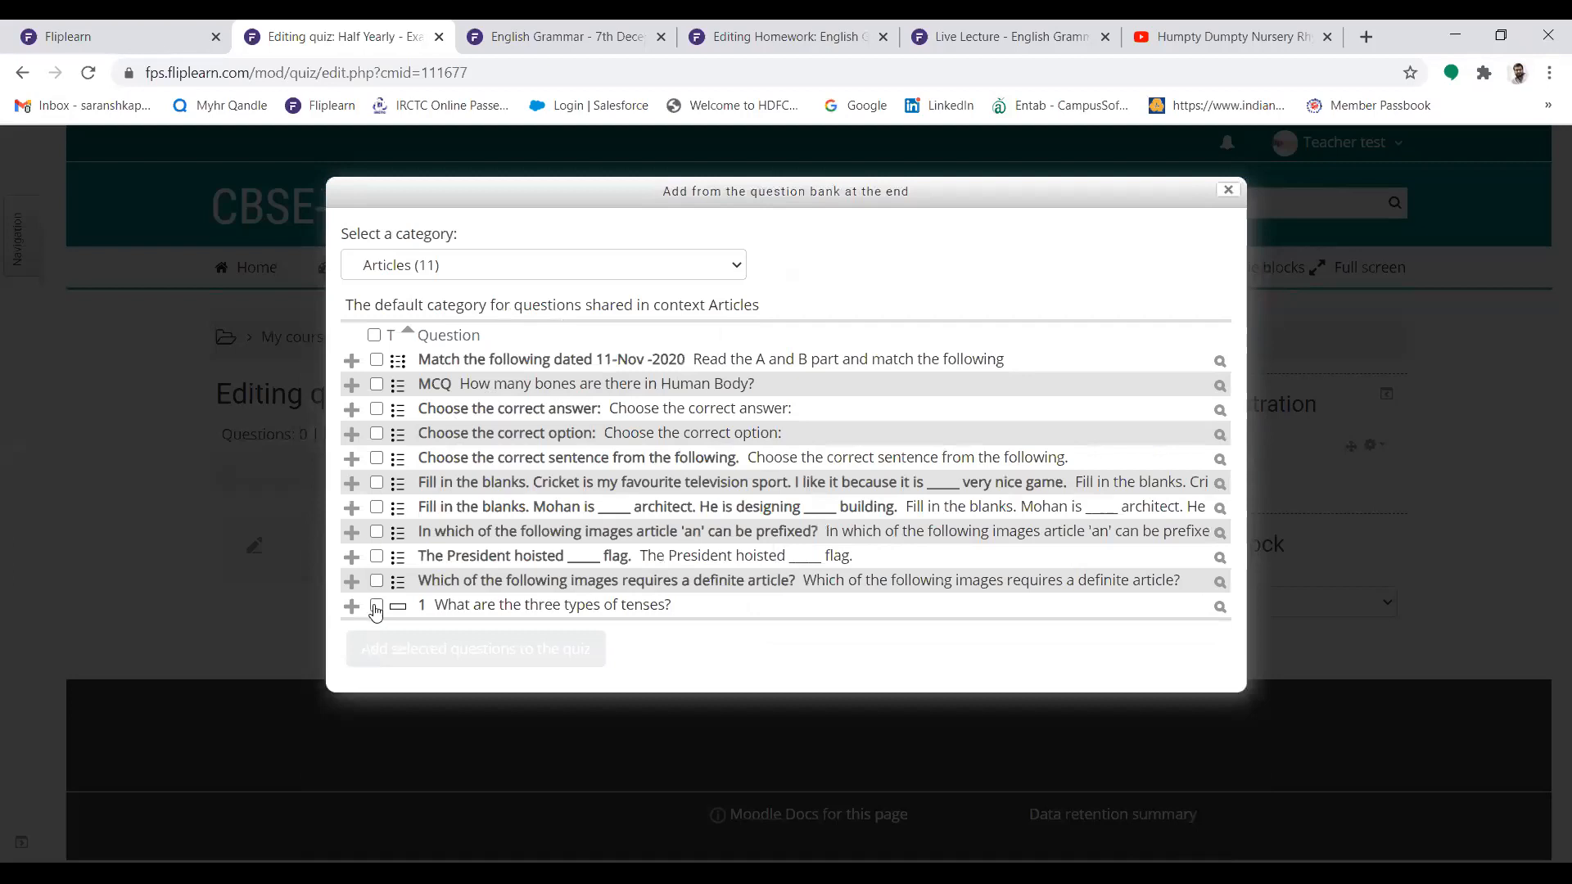
left_click(376, 606)
left_click(377, 581)
left_click(376, 532)
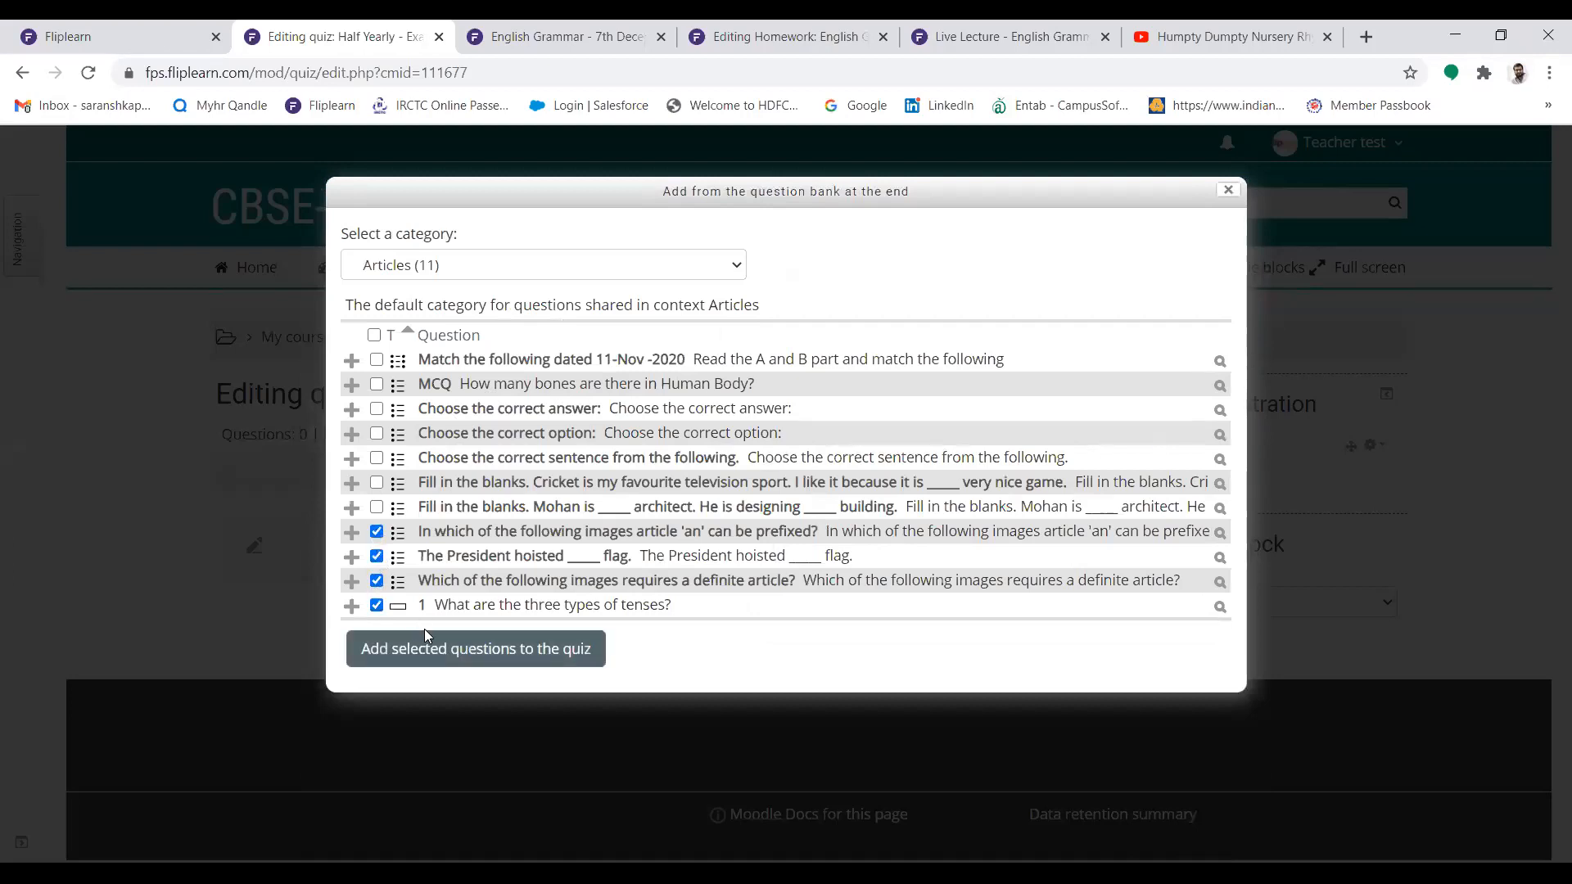
left_click(436, 649)
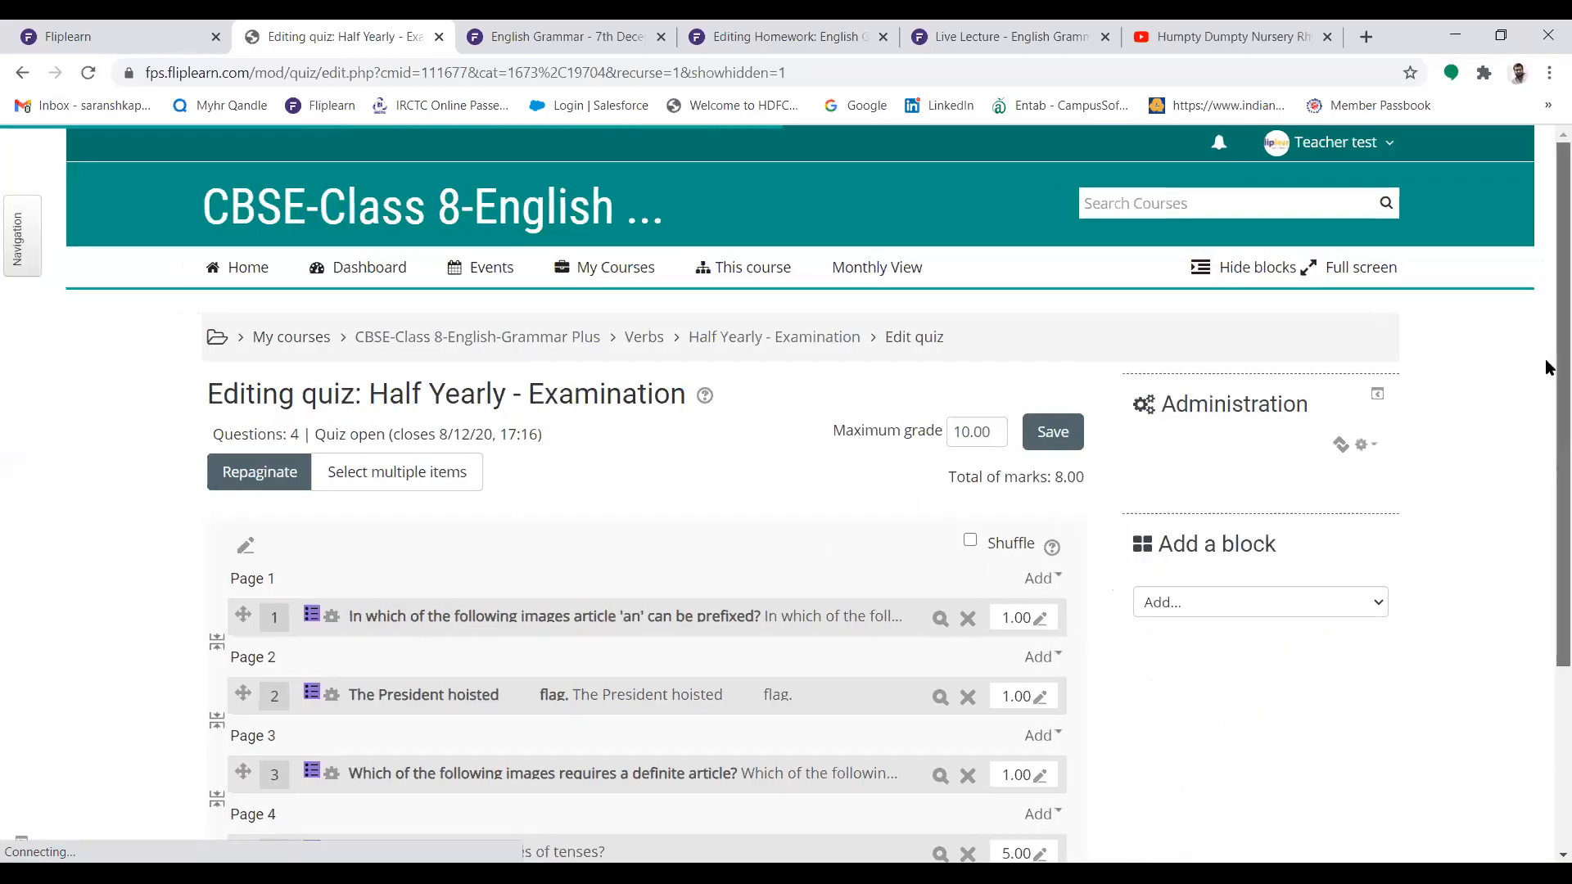
Set the maximum mark of the "What are the three types of tenses?" question to 10 and save the quiz
scroll(1036, 450, "down", 2)
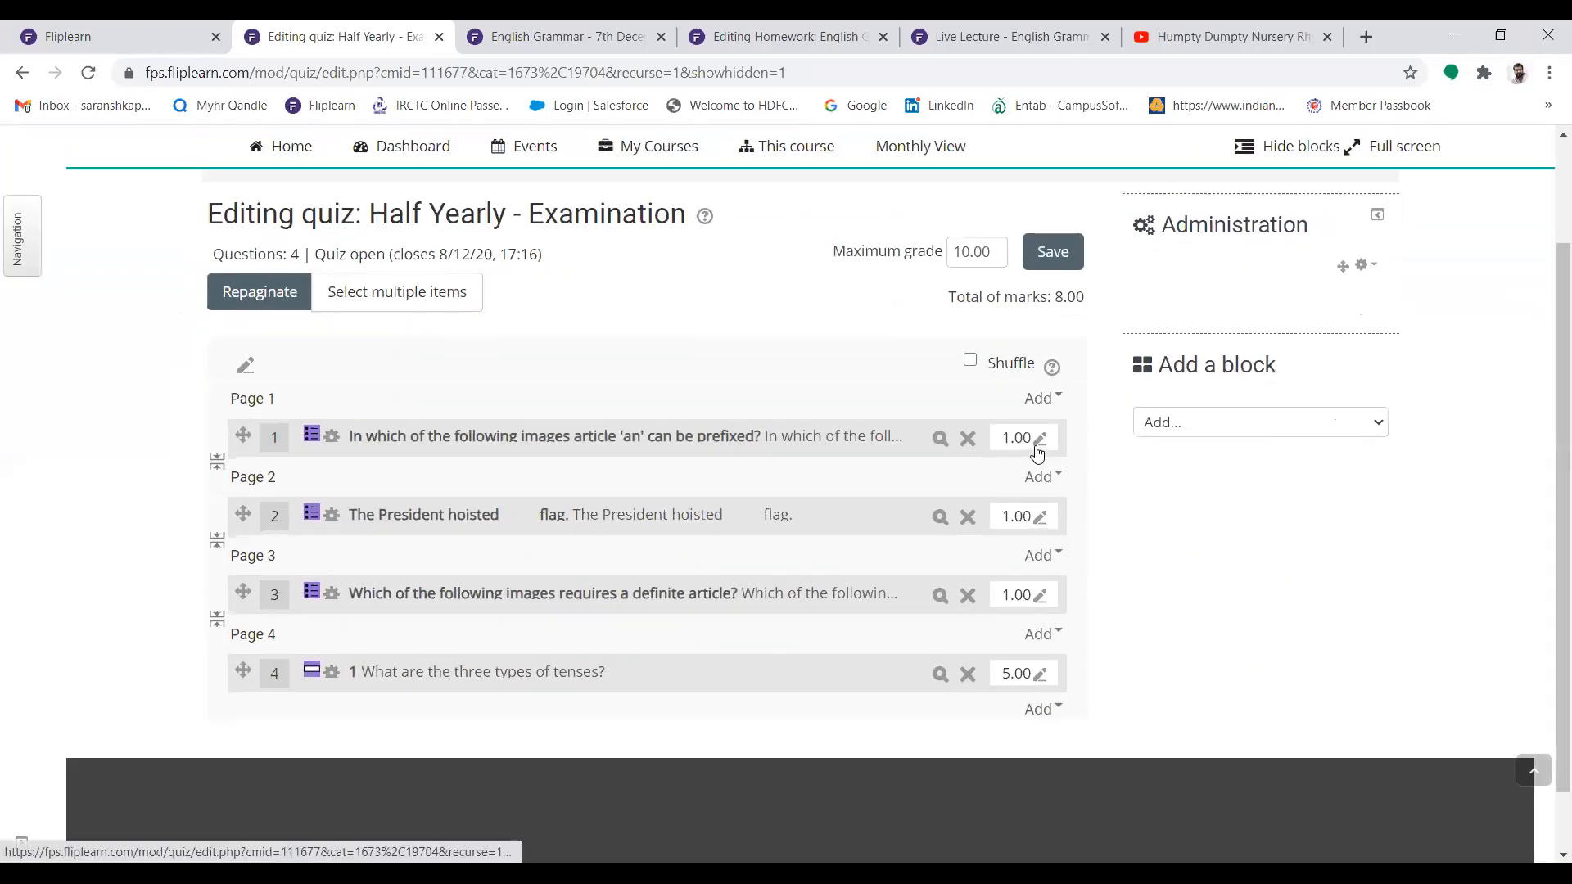
left_click(1039, 675)
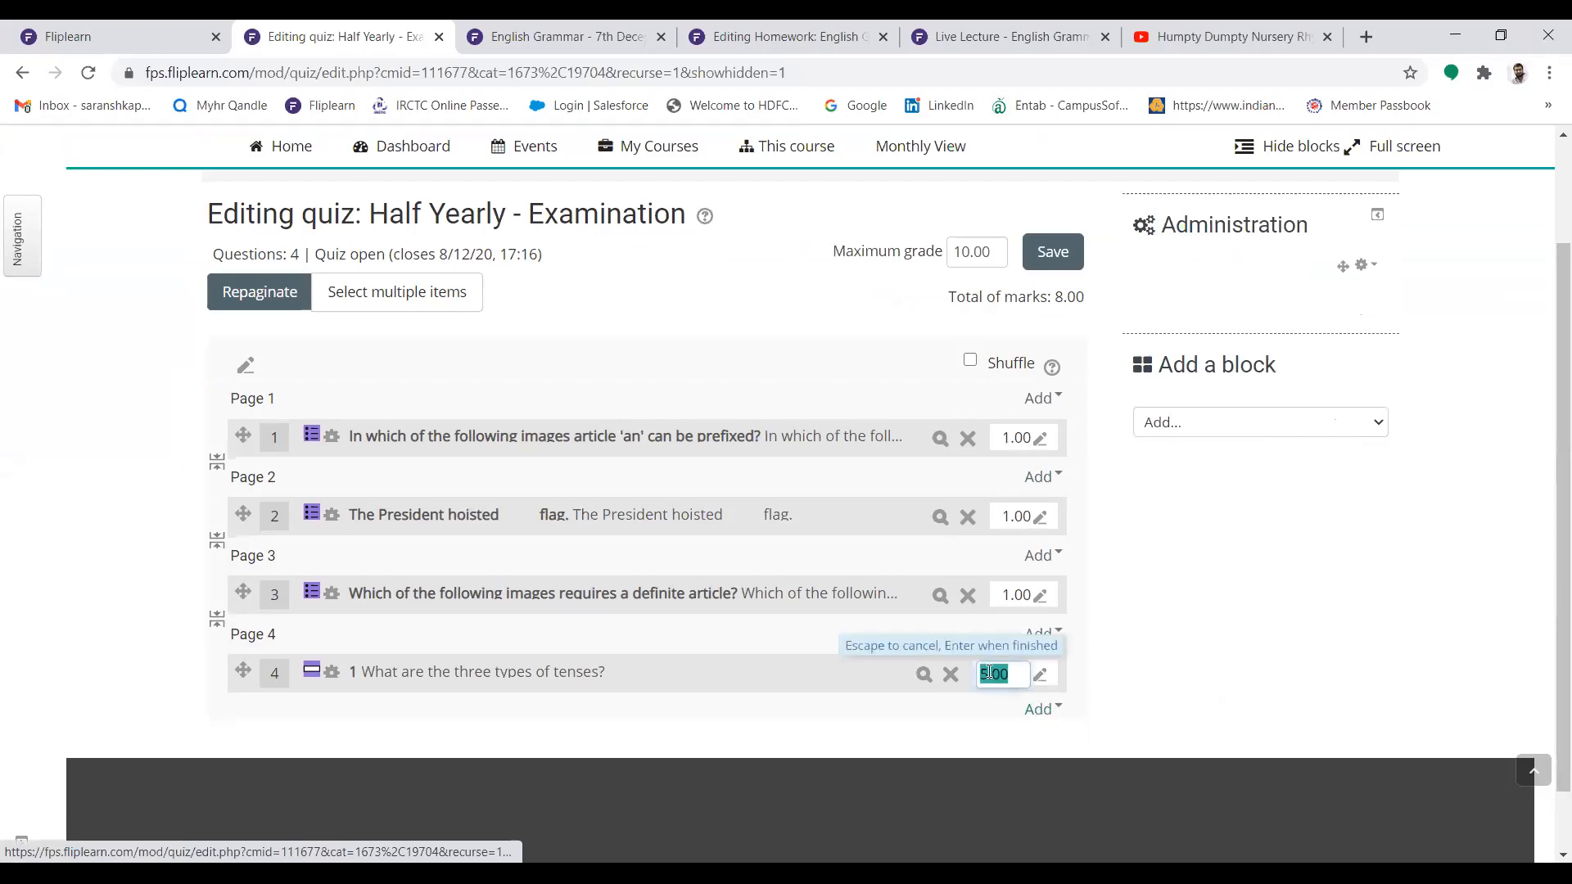
left_click(989, 677)
key("BackSpace")
type("10")
key("Return")
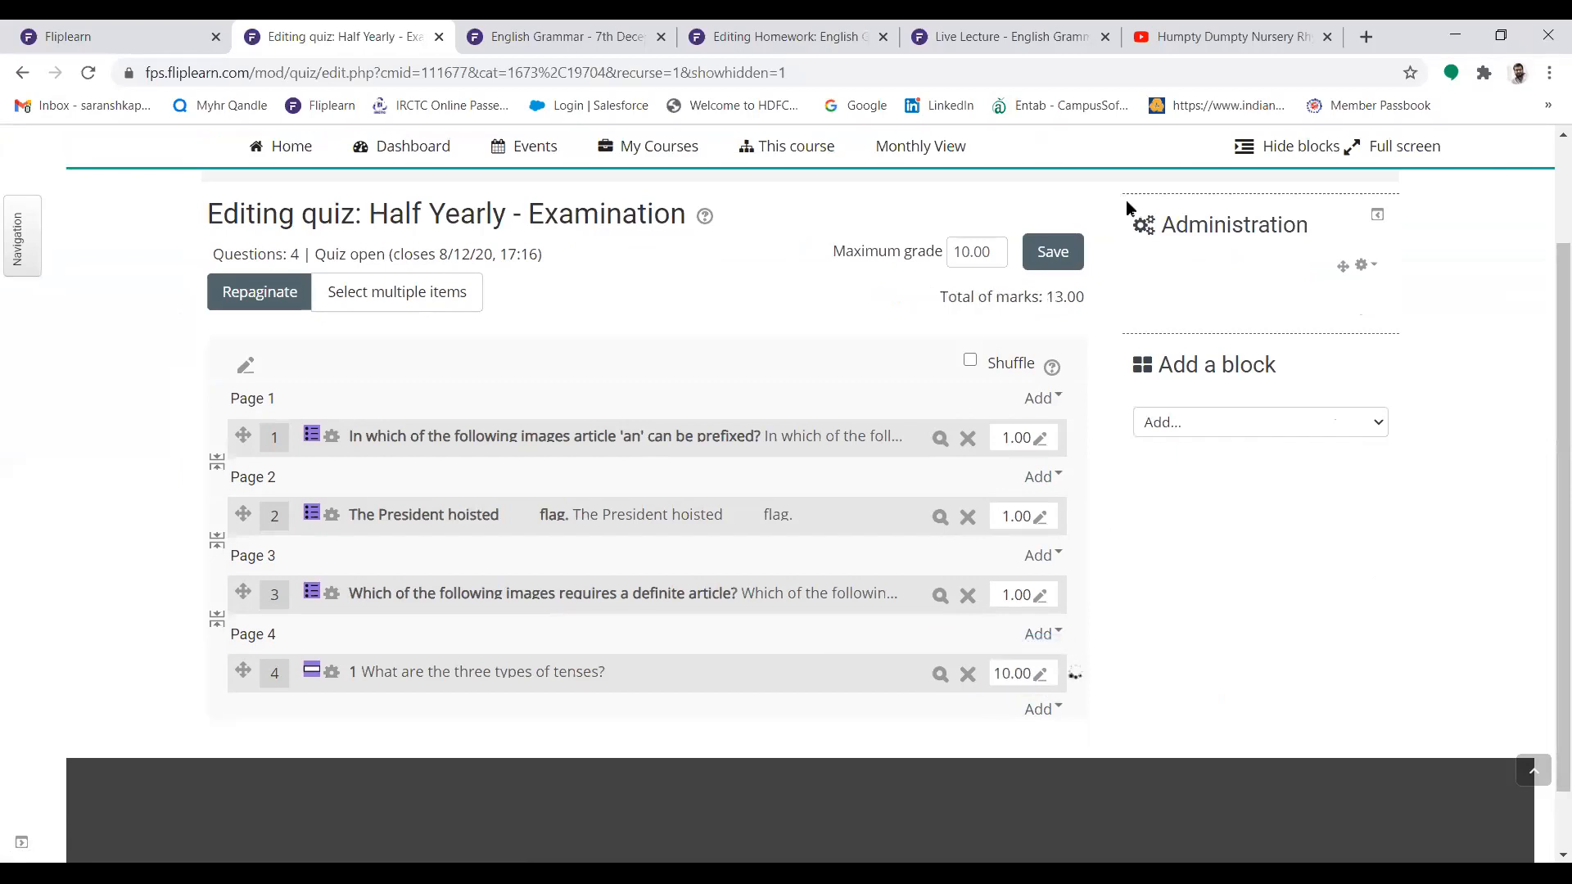
left_click(1069, 256)
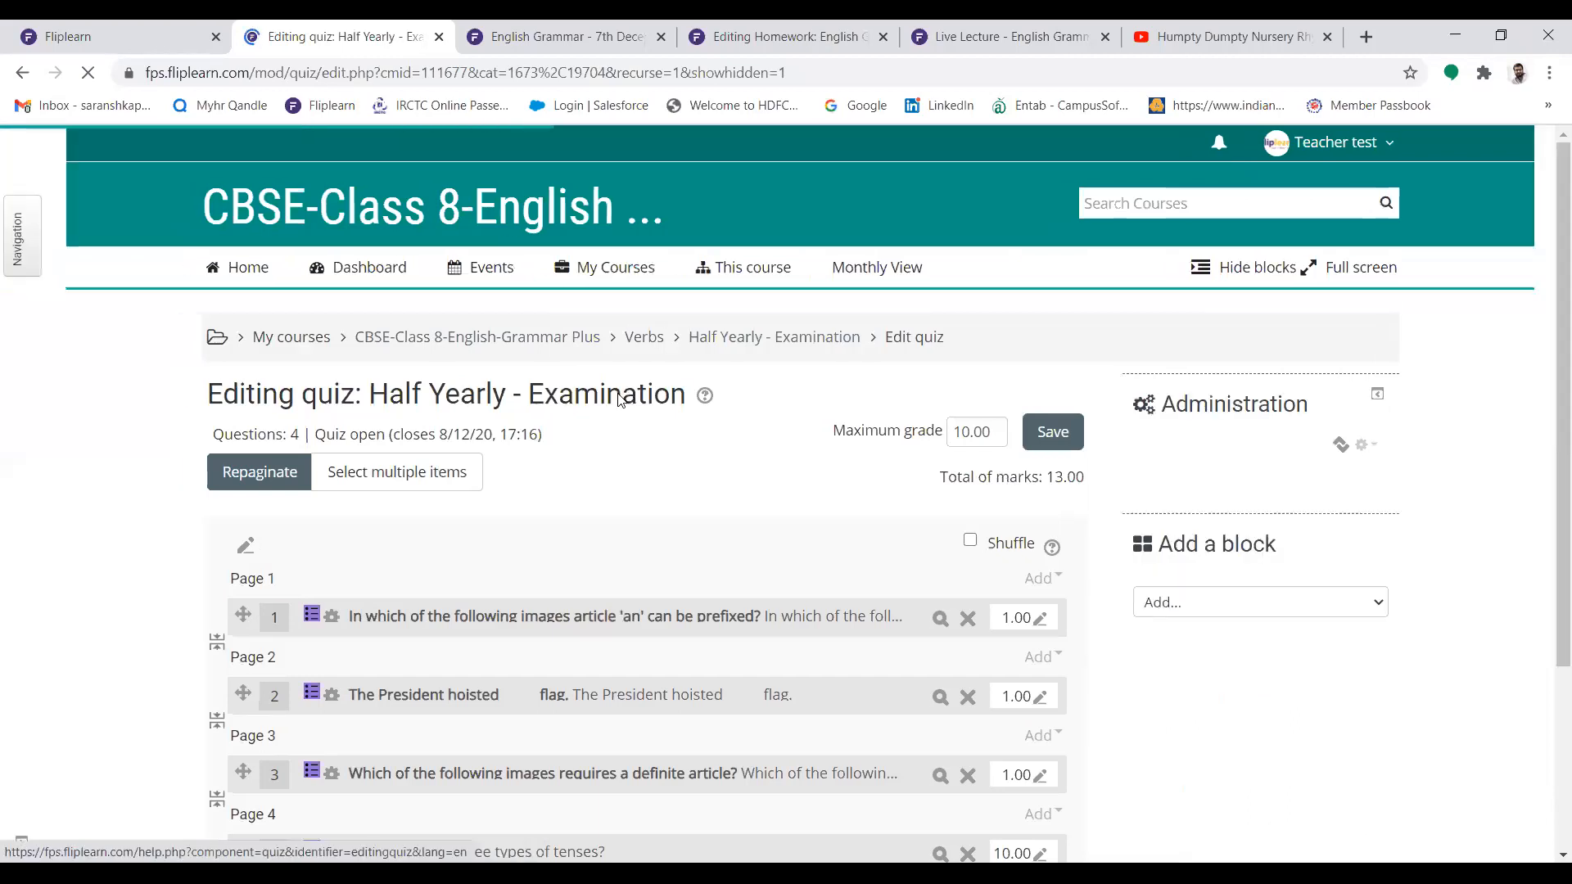
Sign out of the teacher account on Fliplearn and sign in with the student's login ID and password
left_click(67, 36)
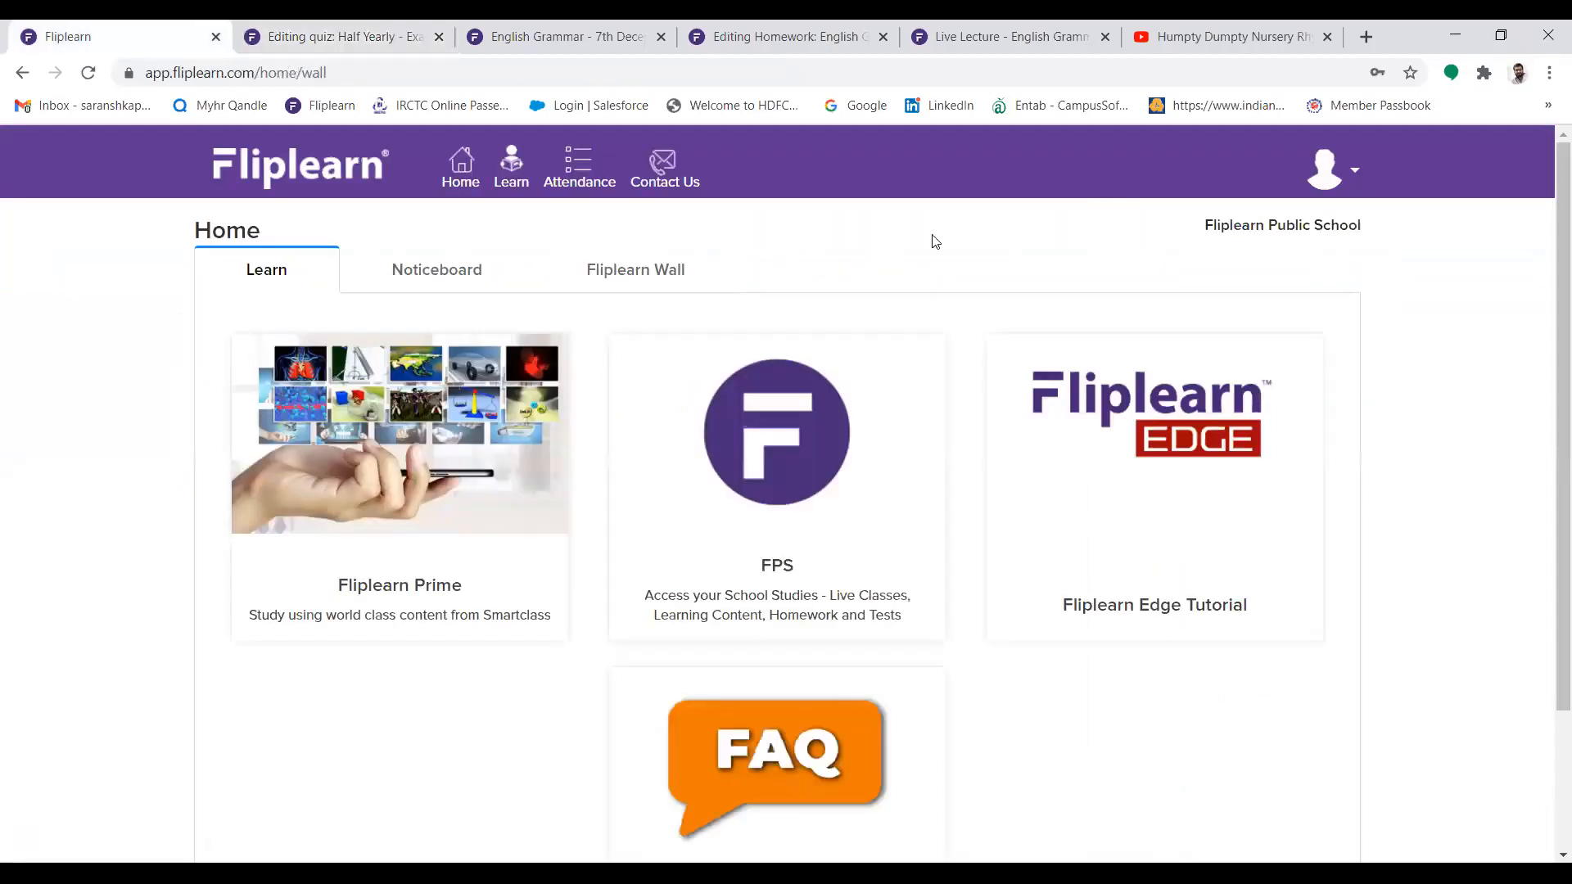
left_click(1335, 182)
left_click(1134, 357)
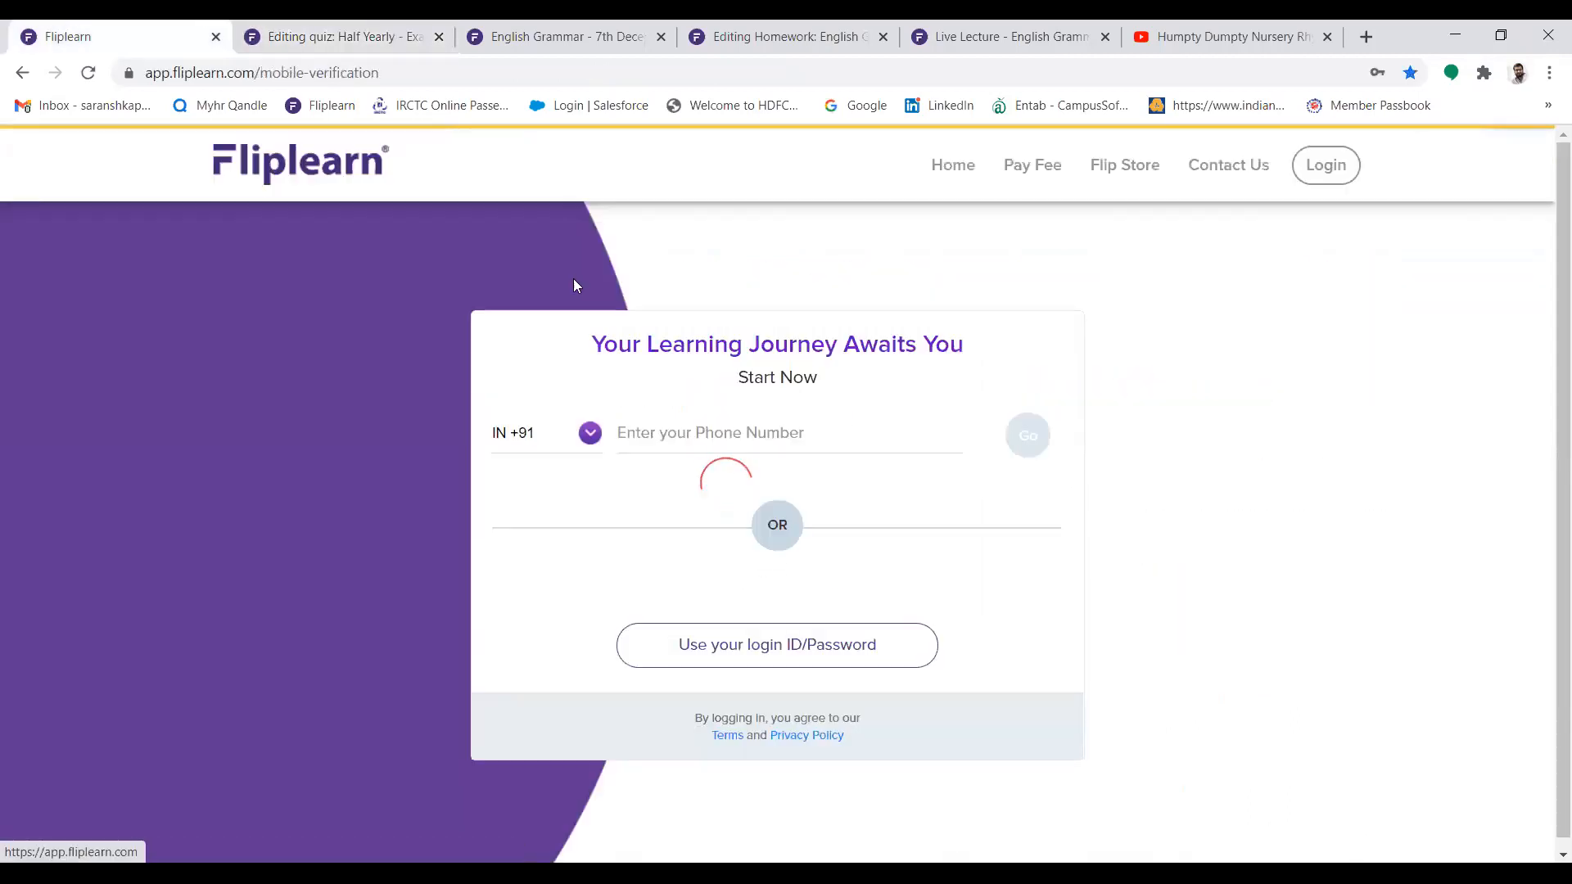
left_click(782, 647)
left_click(594, 398)
left_click(616, 512)
key("Return")
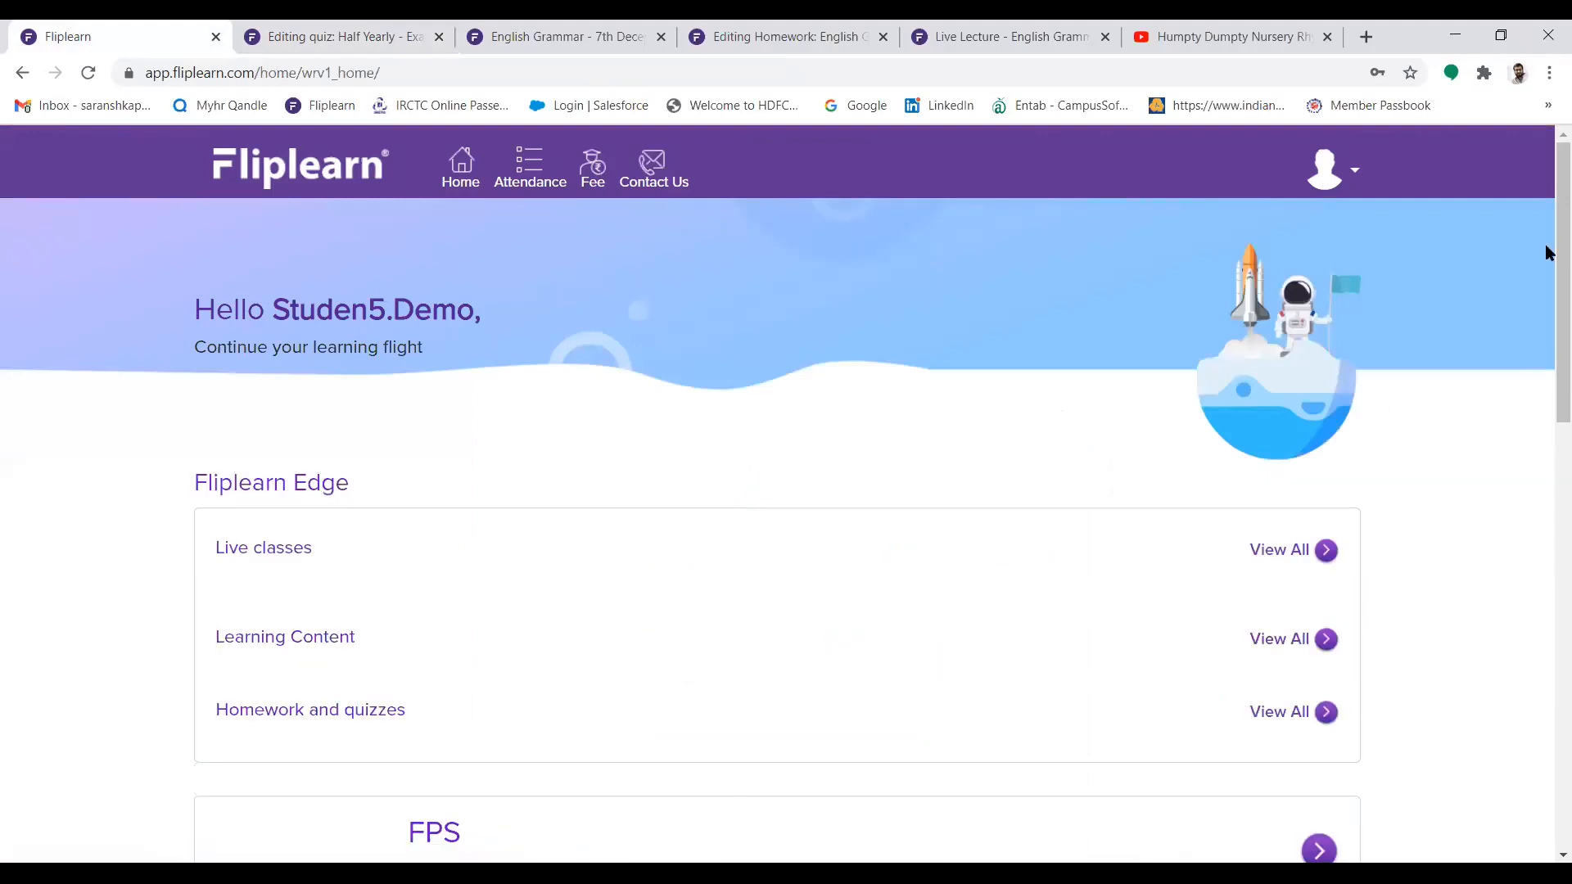
Enter FPS from the student home page and open the CBSE-Class 8-English-Grammar Plus course
scroll(1547, 333, "down", 4)
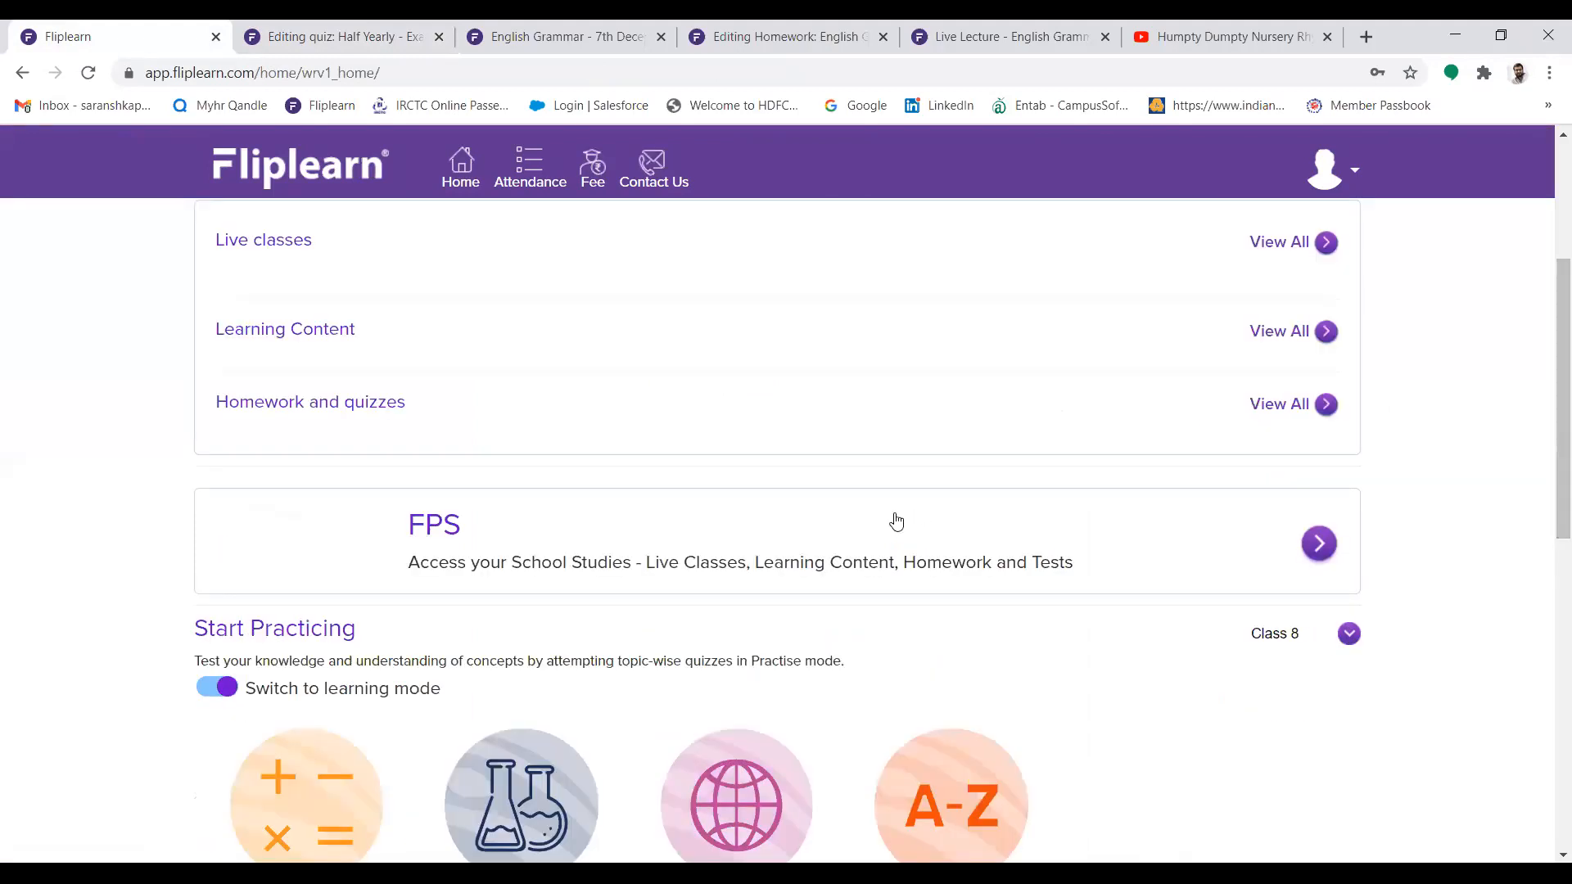
left_click(510, 536)
left_click(594, 266)
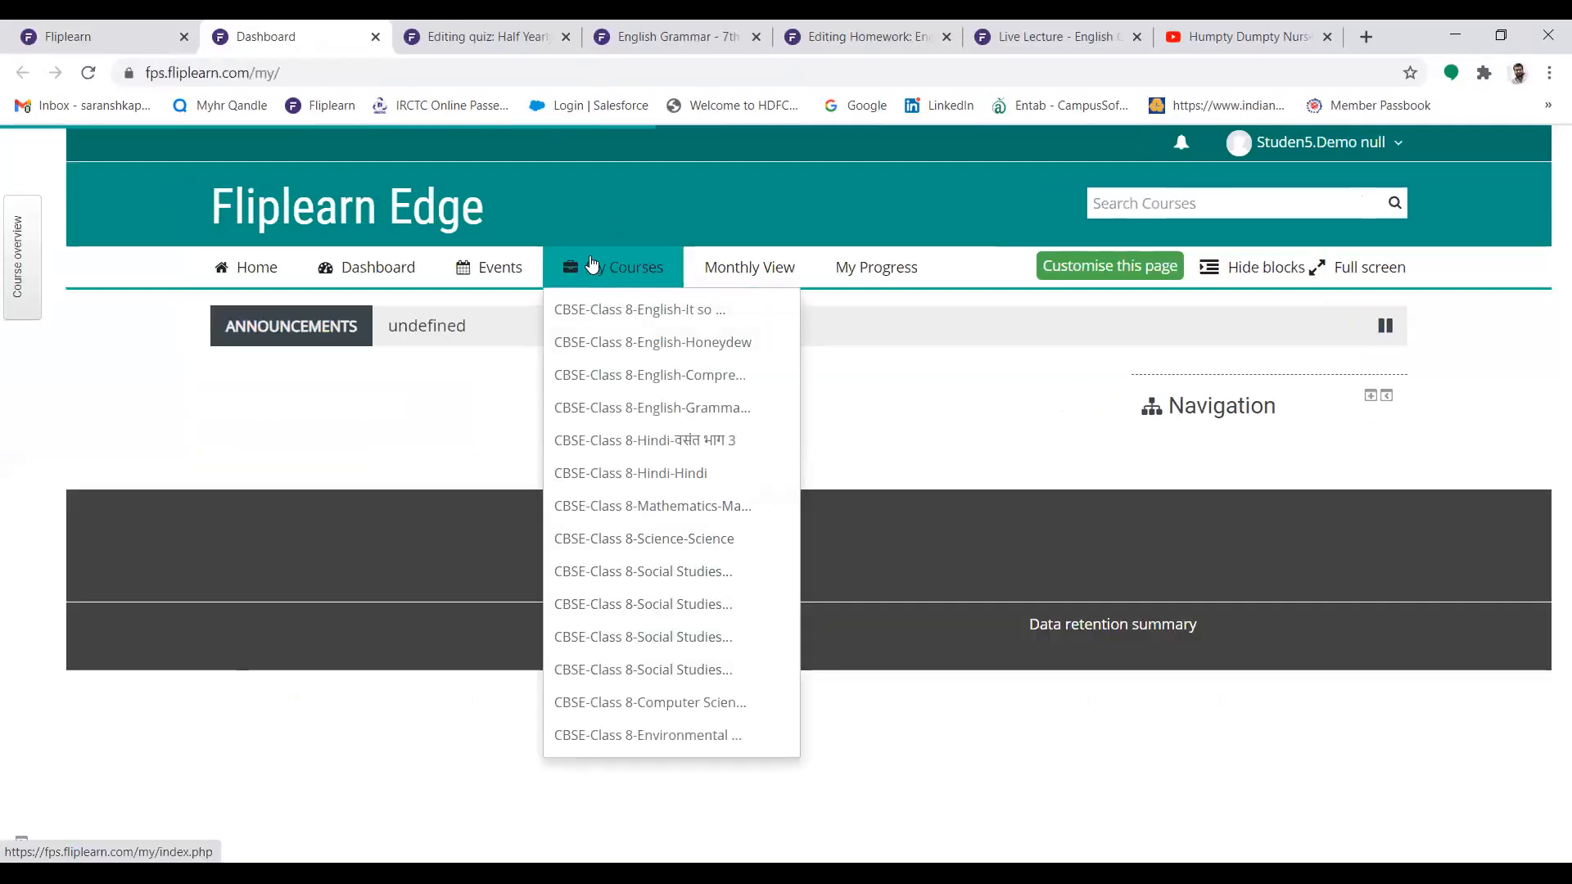
left_click(620, 407)
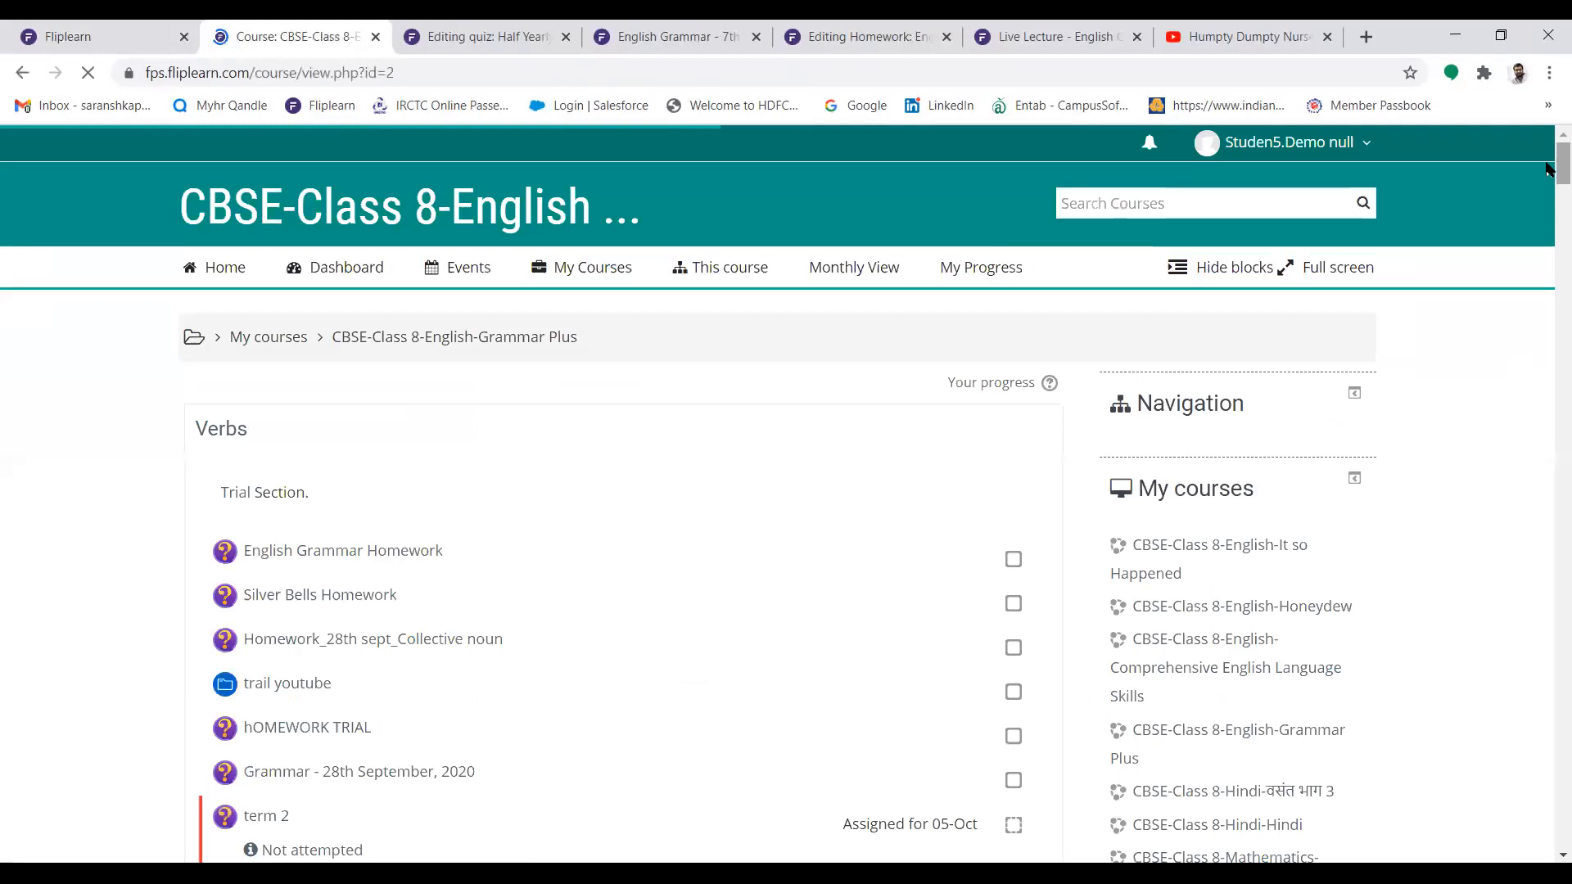
Open Half Yearly - Examination in the Verbs section, start its timed attempt and check the time left
left_click_drag(1547, 171, 1547, 709)
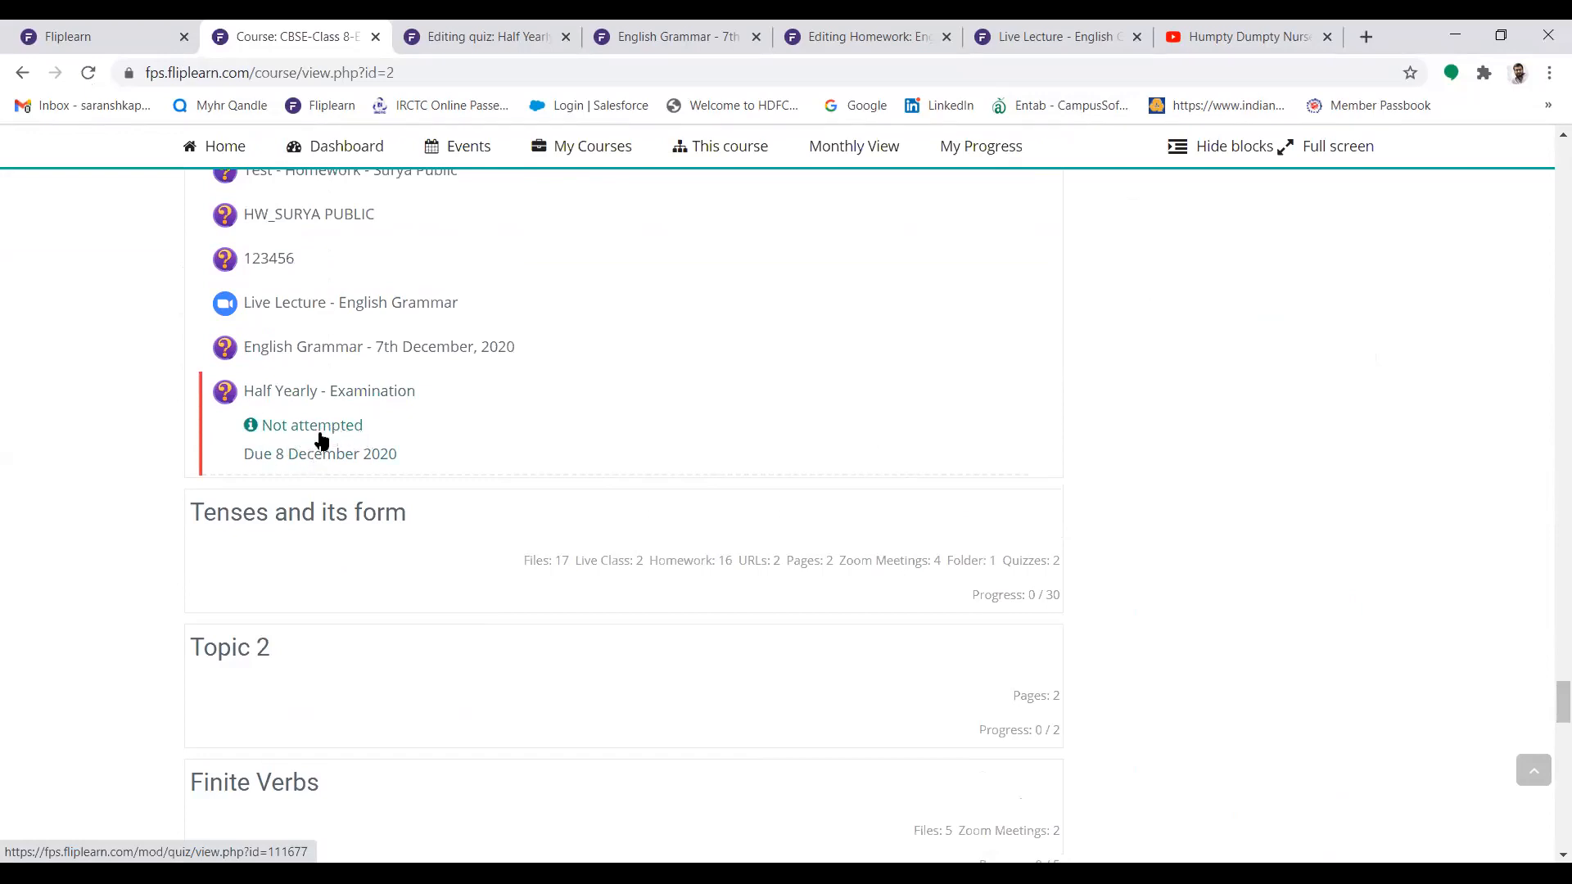
left_click(319, 396)
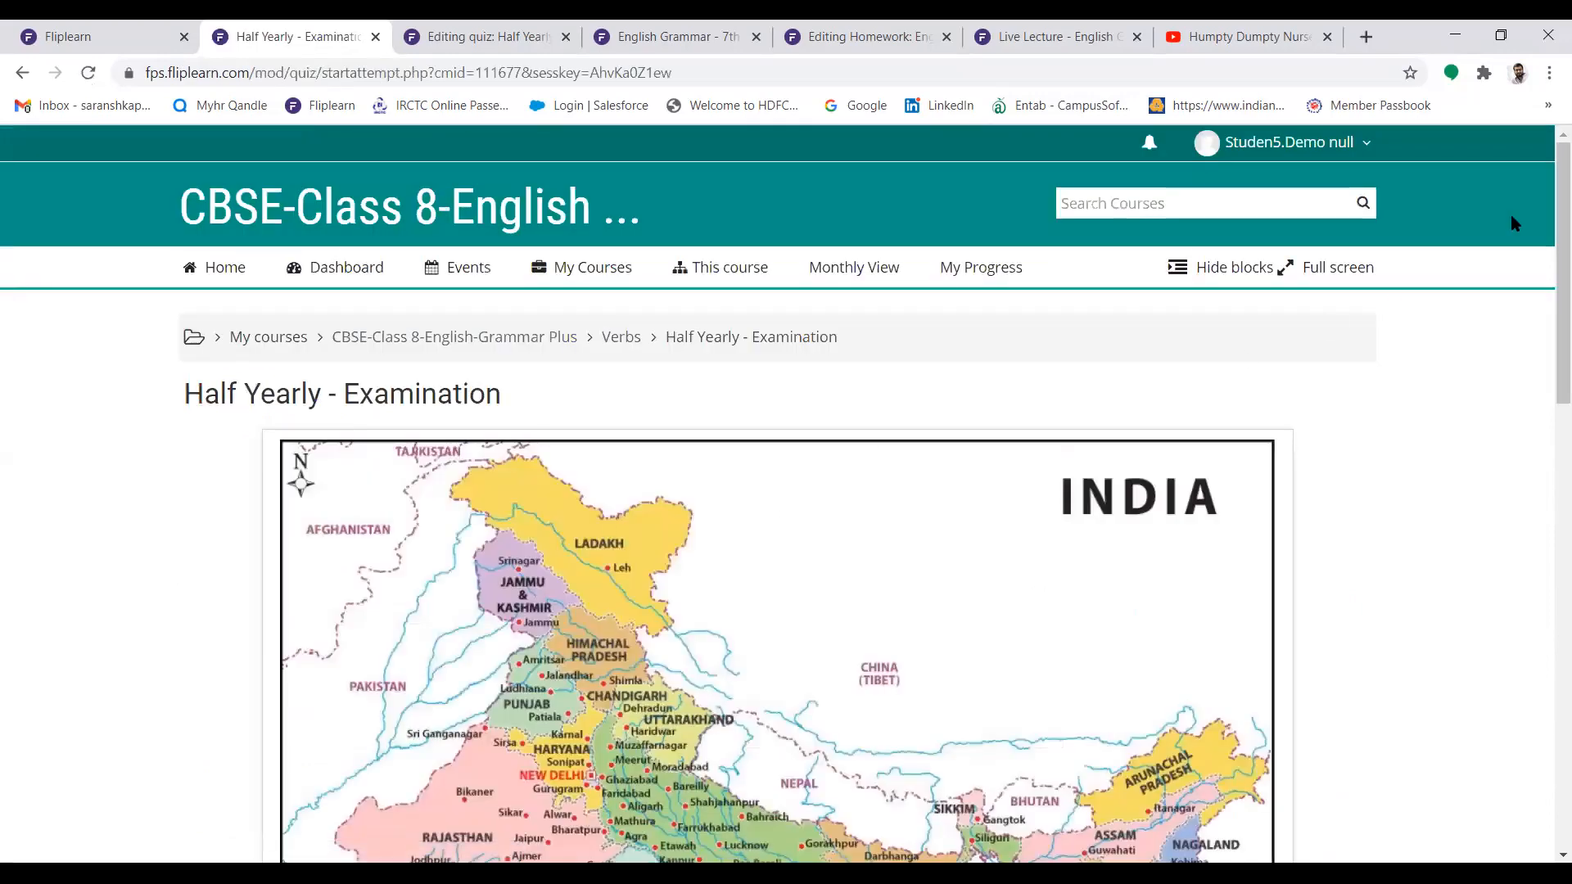
scroll(1547, 246, "down", 6)
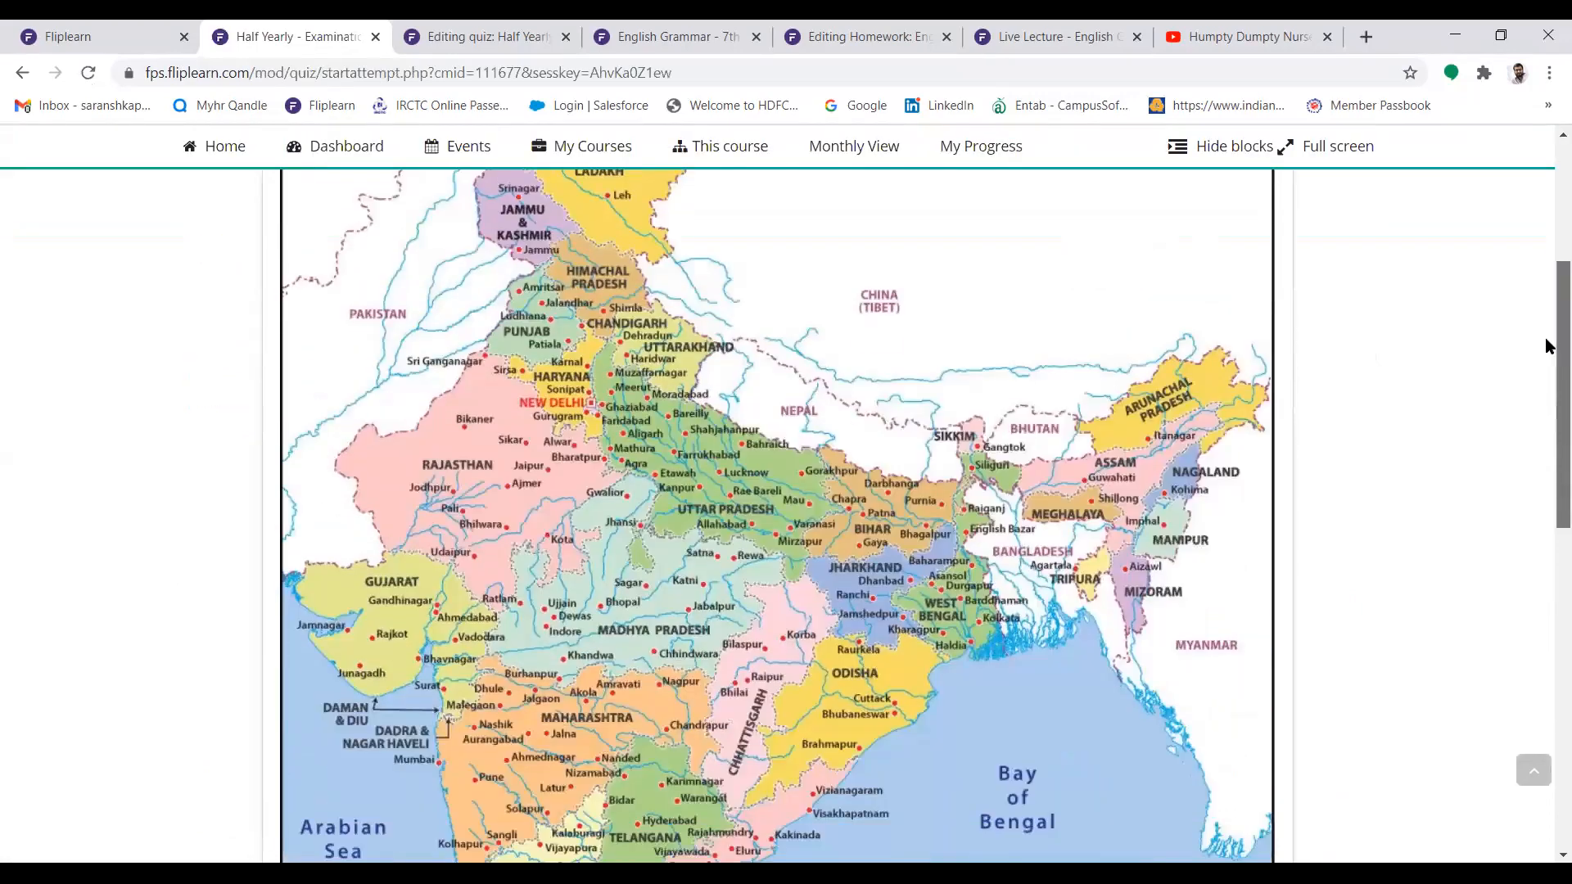
scroll(1547, 423, "down", 7)
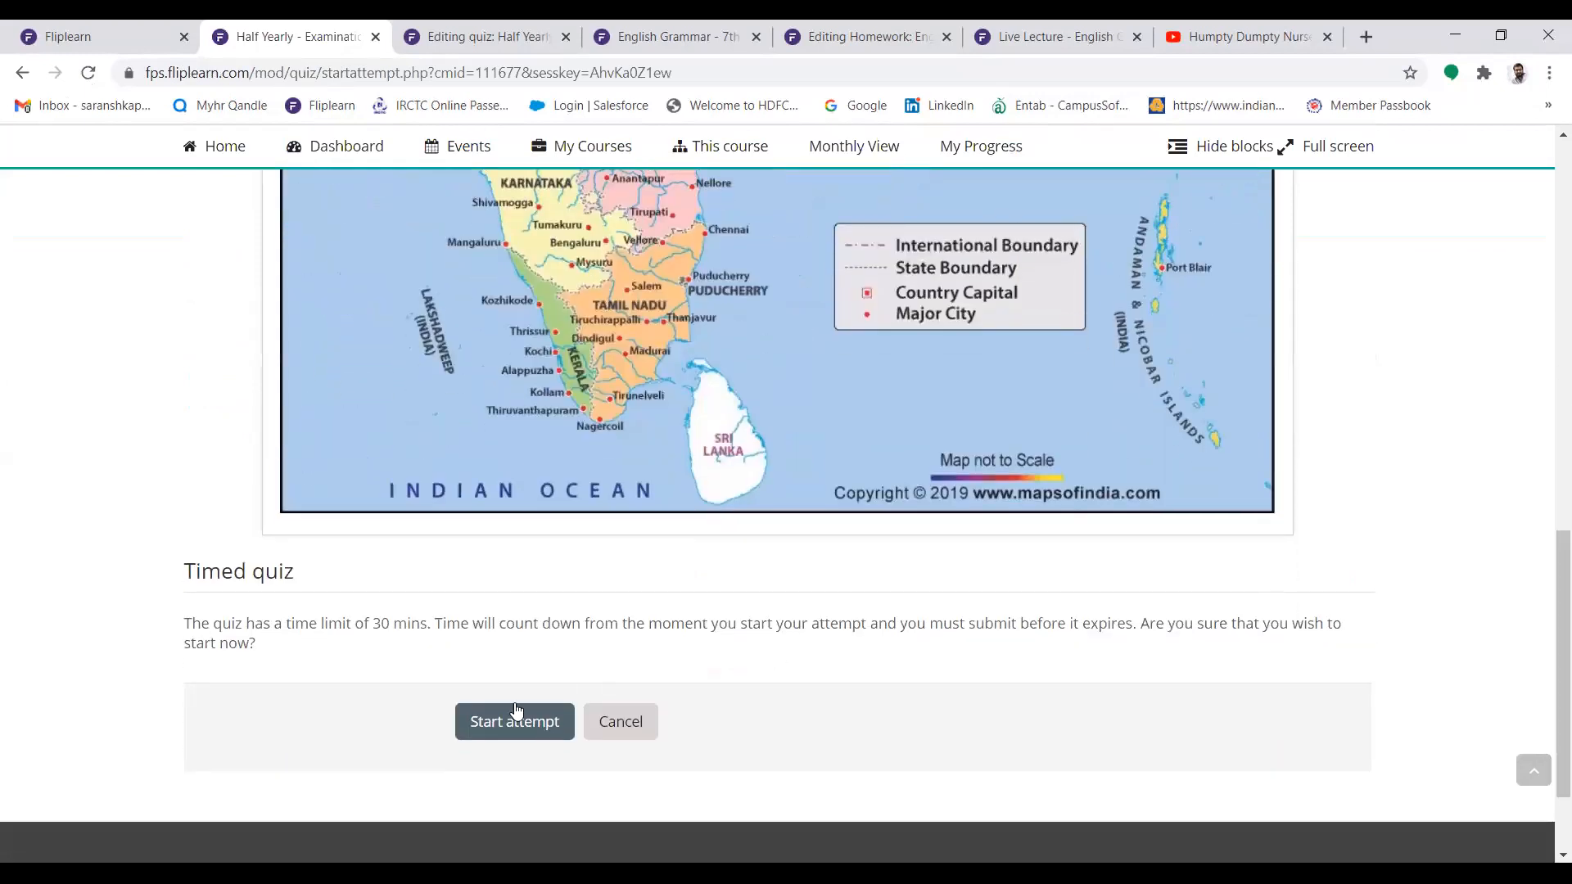
left_click(513, 722)
left_click(524, 723)
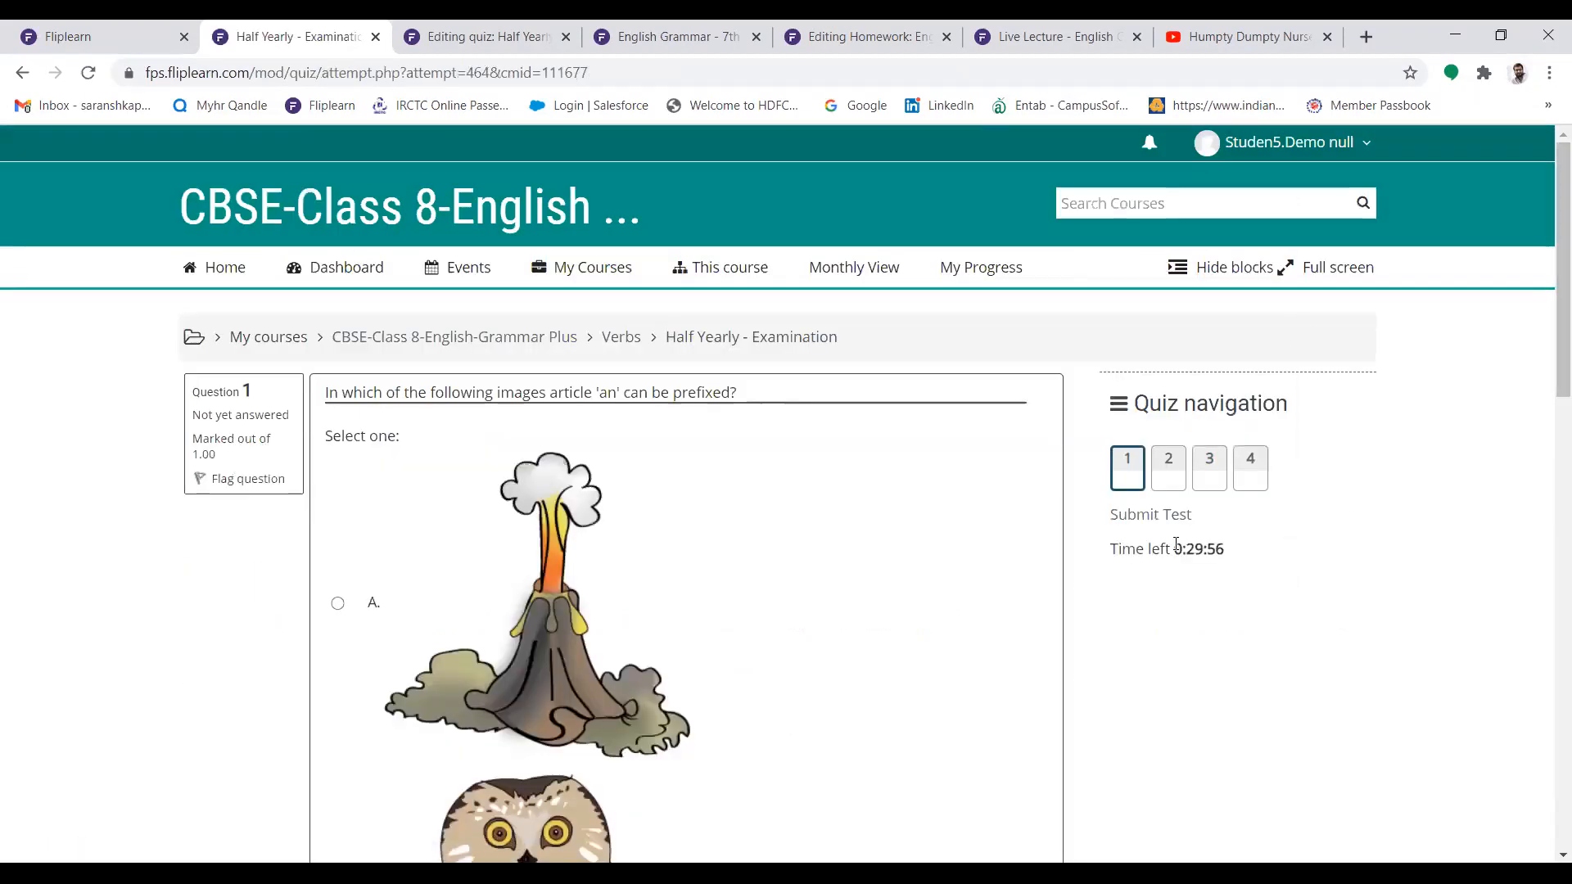
left_click_drag(1145, 549, 1232, 552)
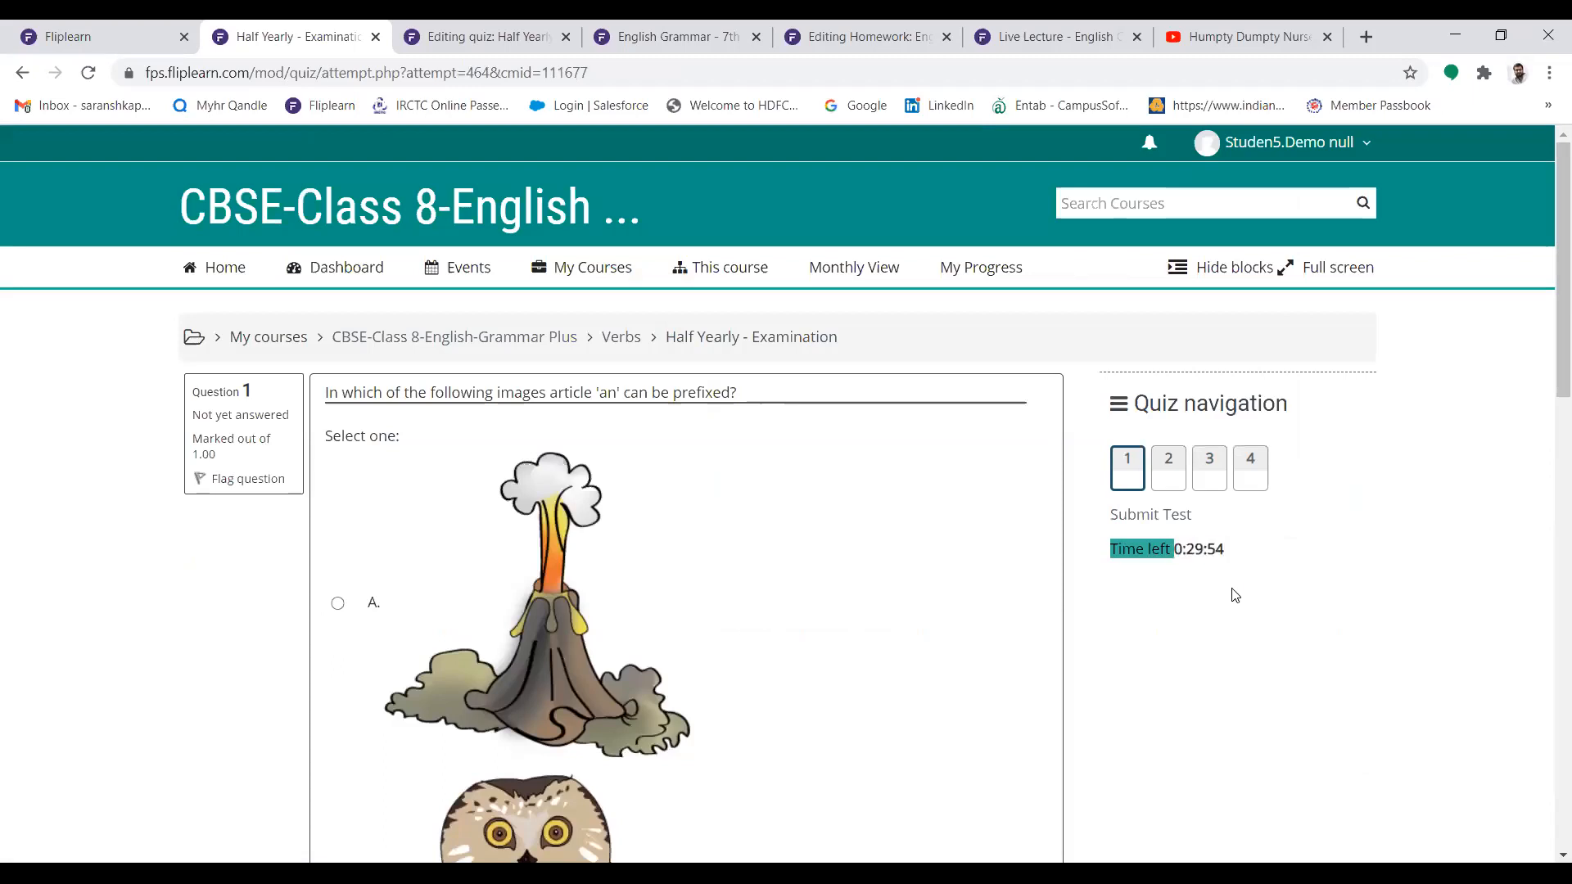
left_click(1219, 582)
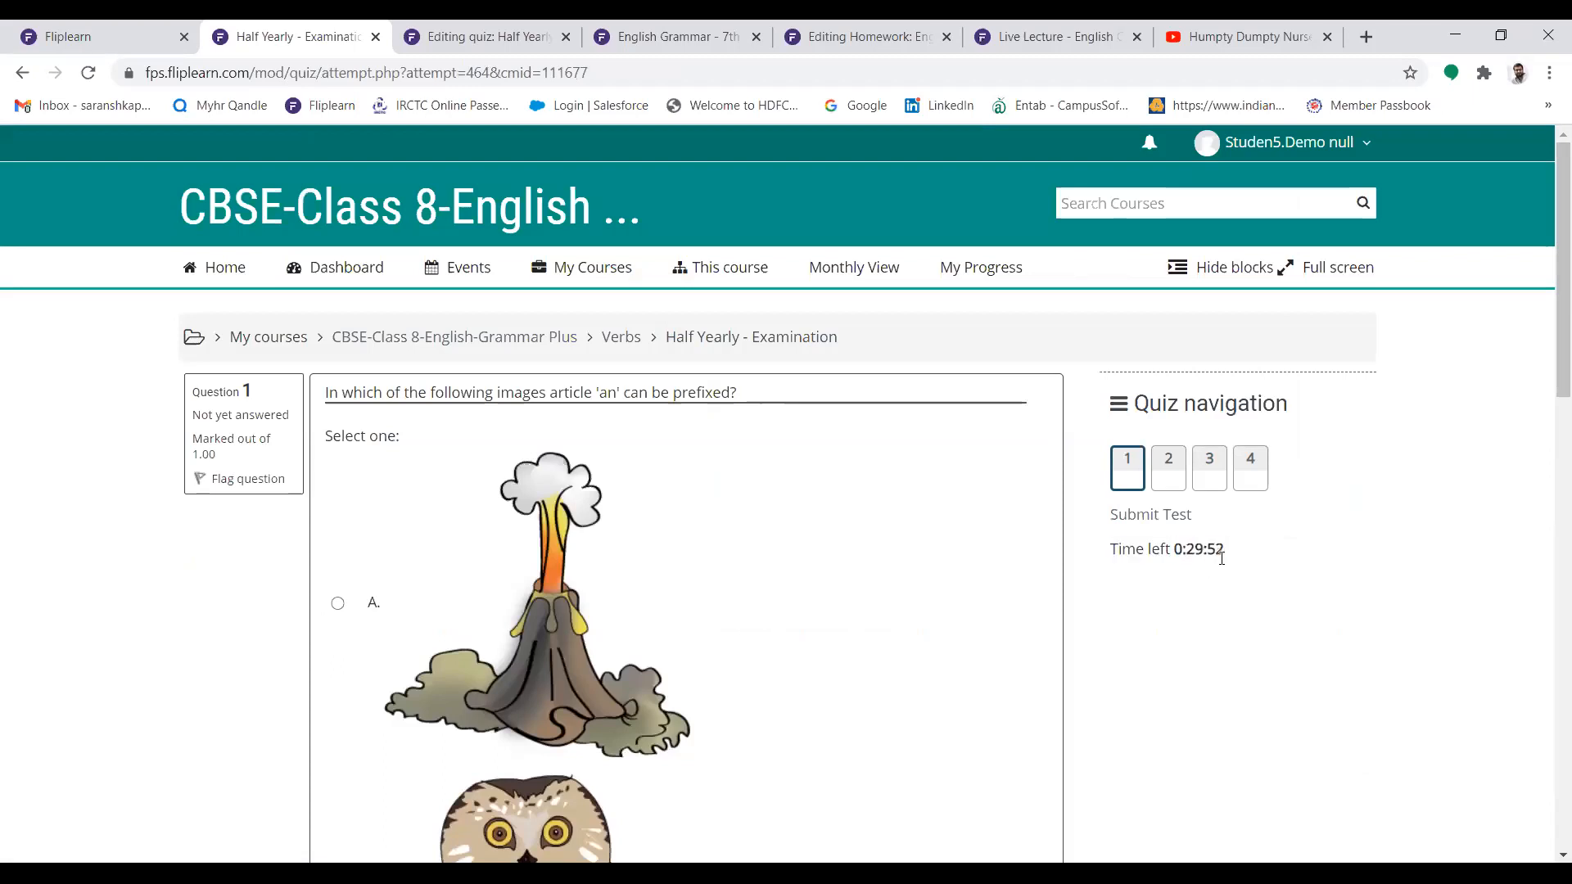
Answer the three multiple-choice questions, choosing "a United States" for the President's flag question, and continue to question 4
left_click_drag(1558, 351, 1211, 715)
left_click(337, 627)
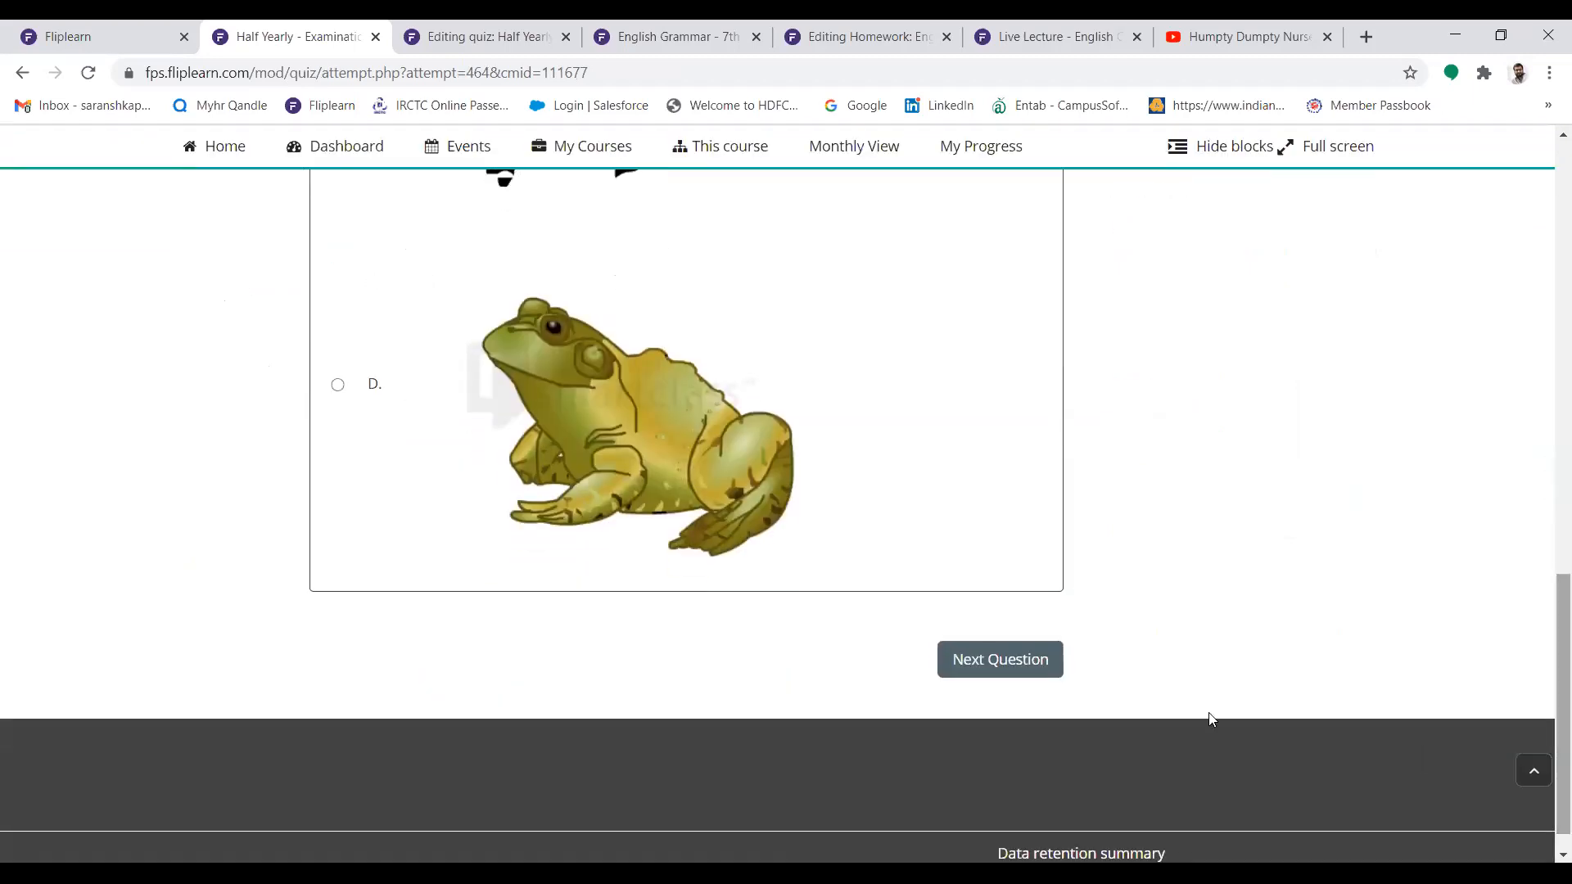
left_click(971, 665)
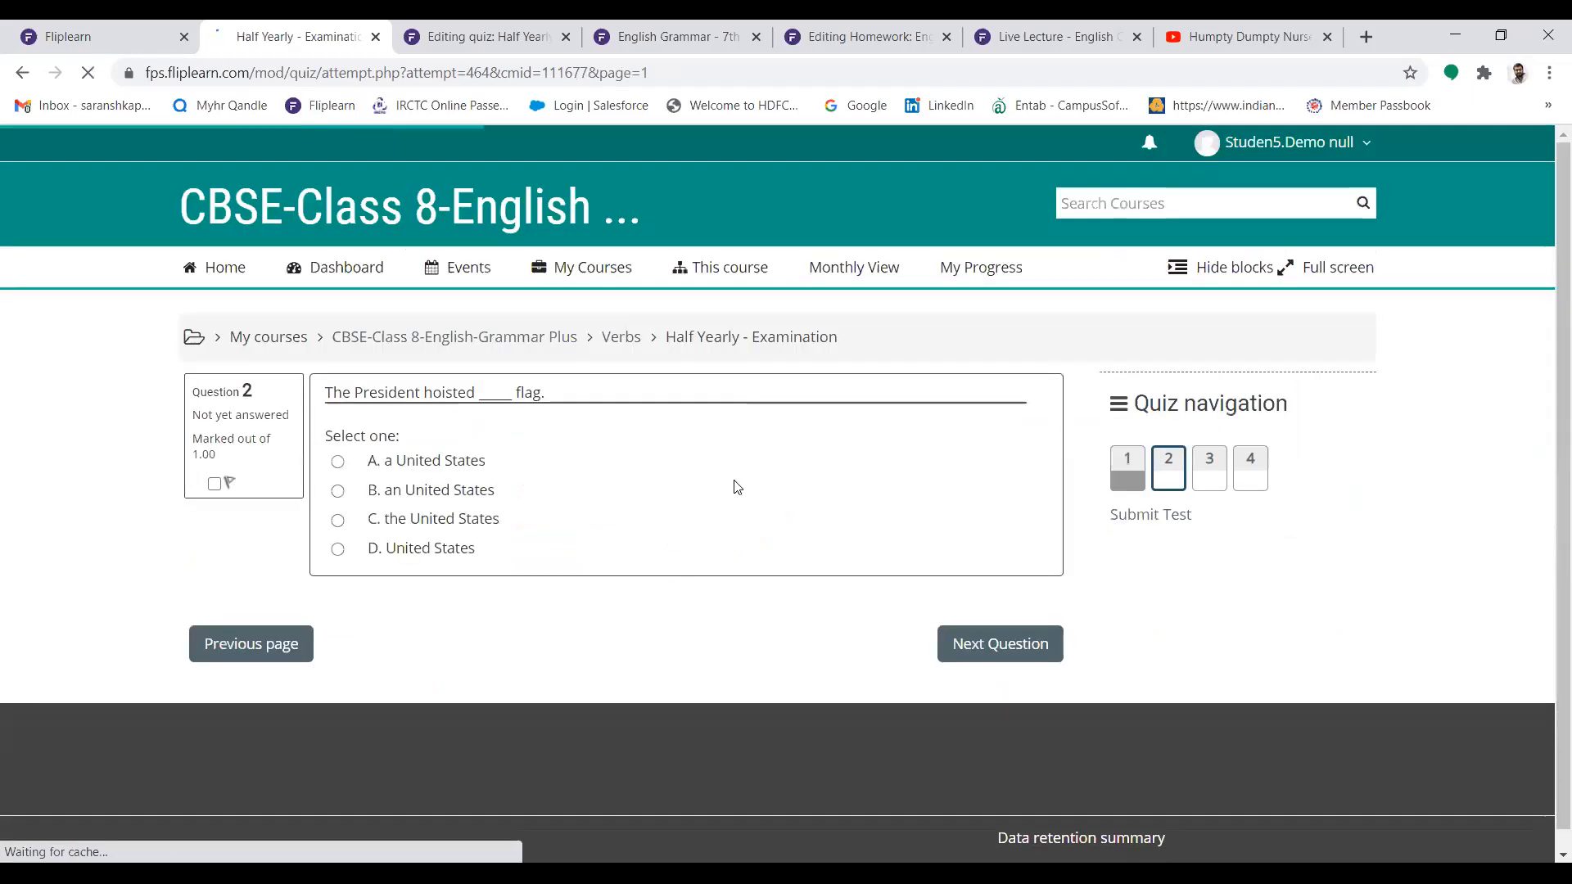
left_click(337, 461)
left_click(950, 643)
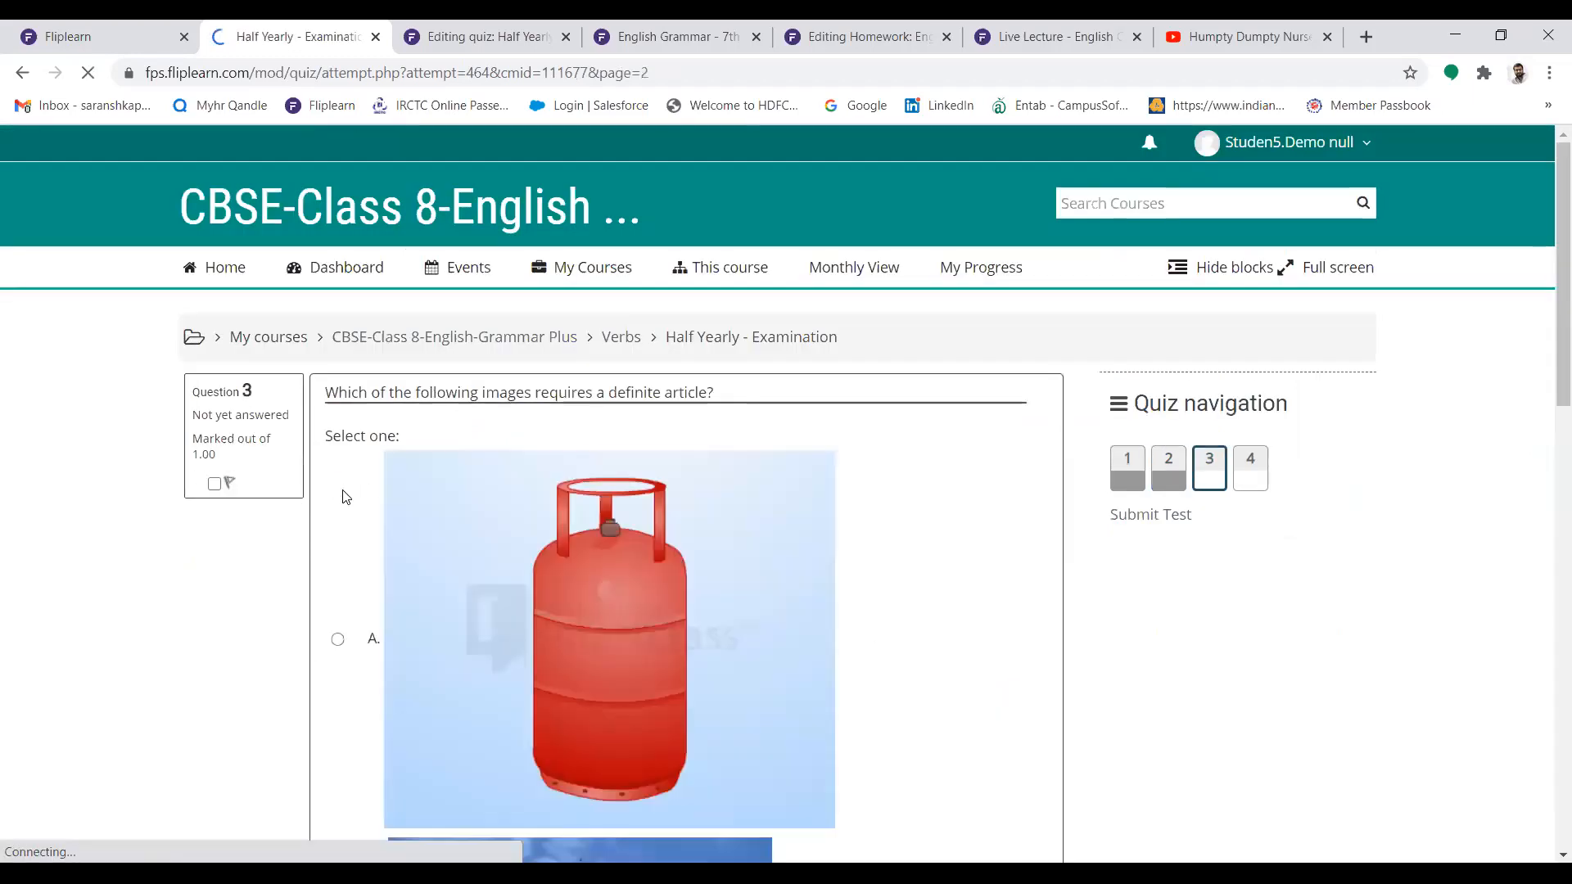
scroll(1545, 504, "down", 15)
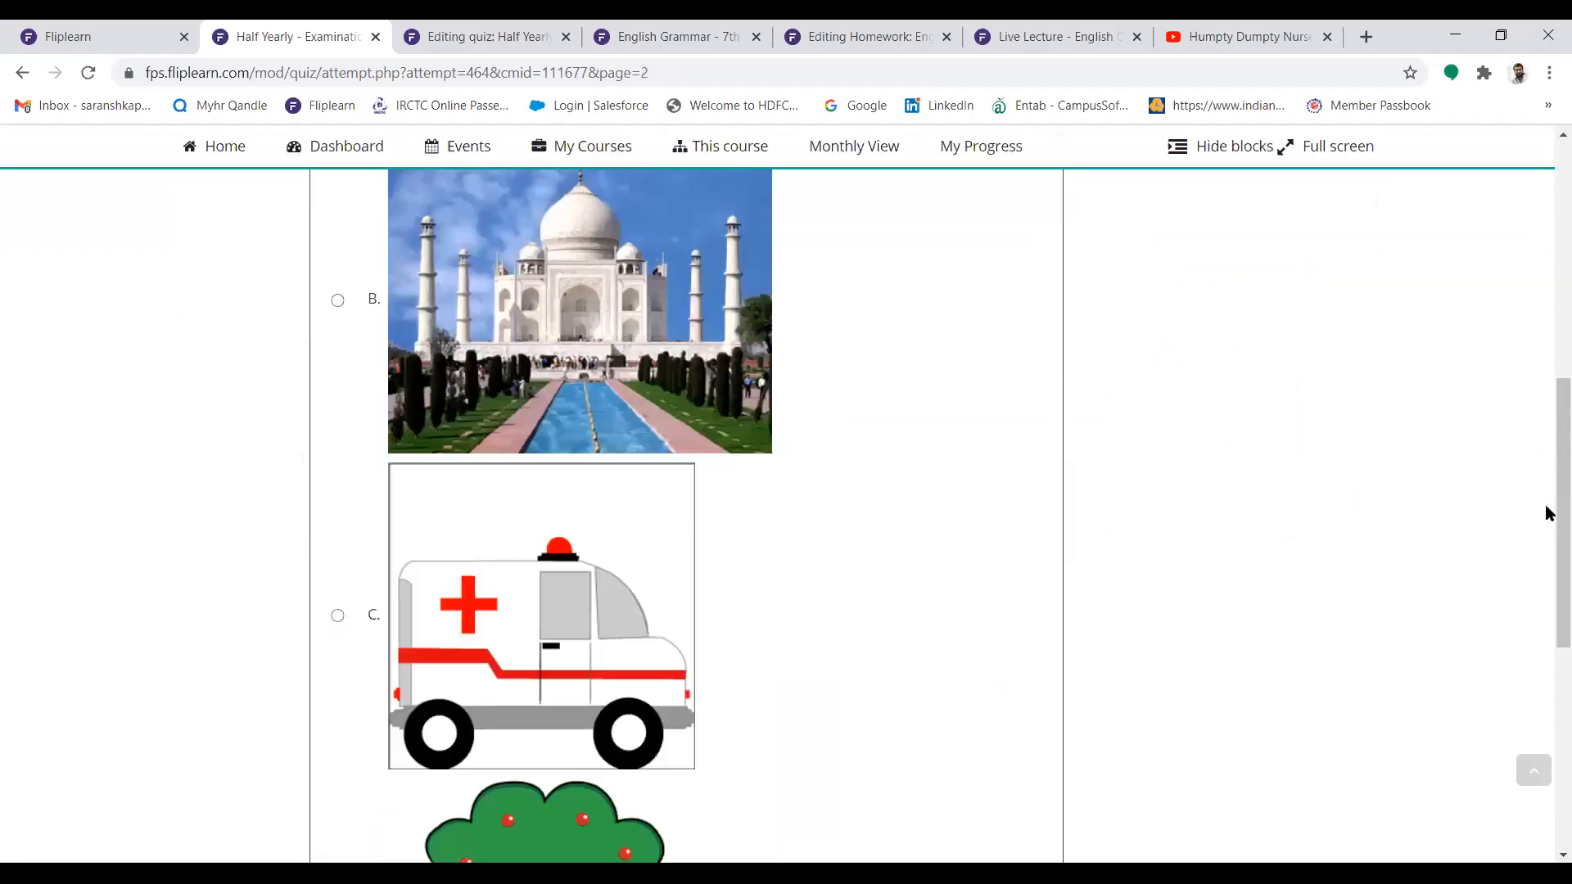
left_click(1020, 633)
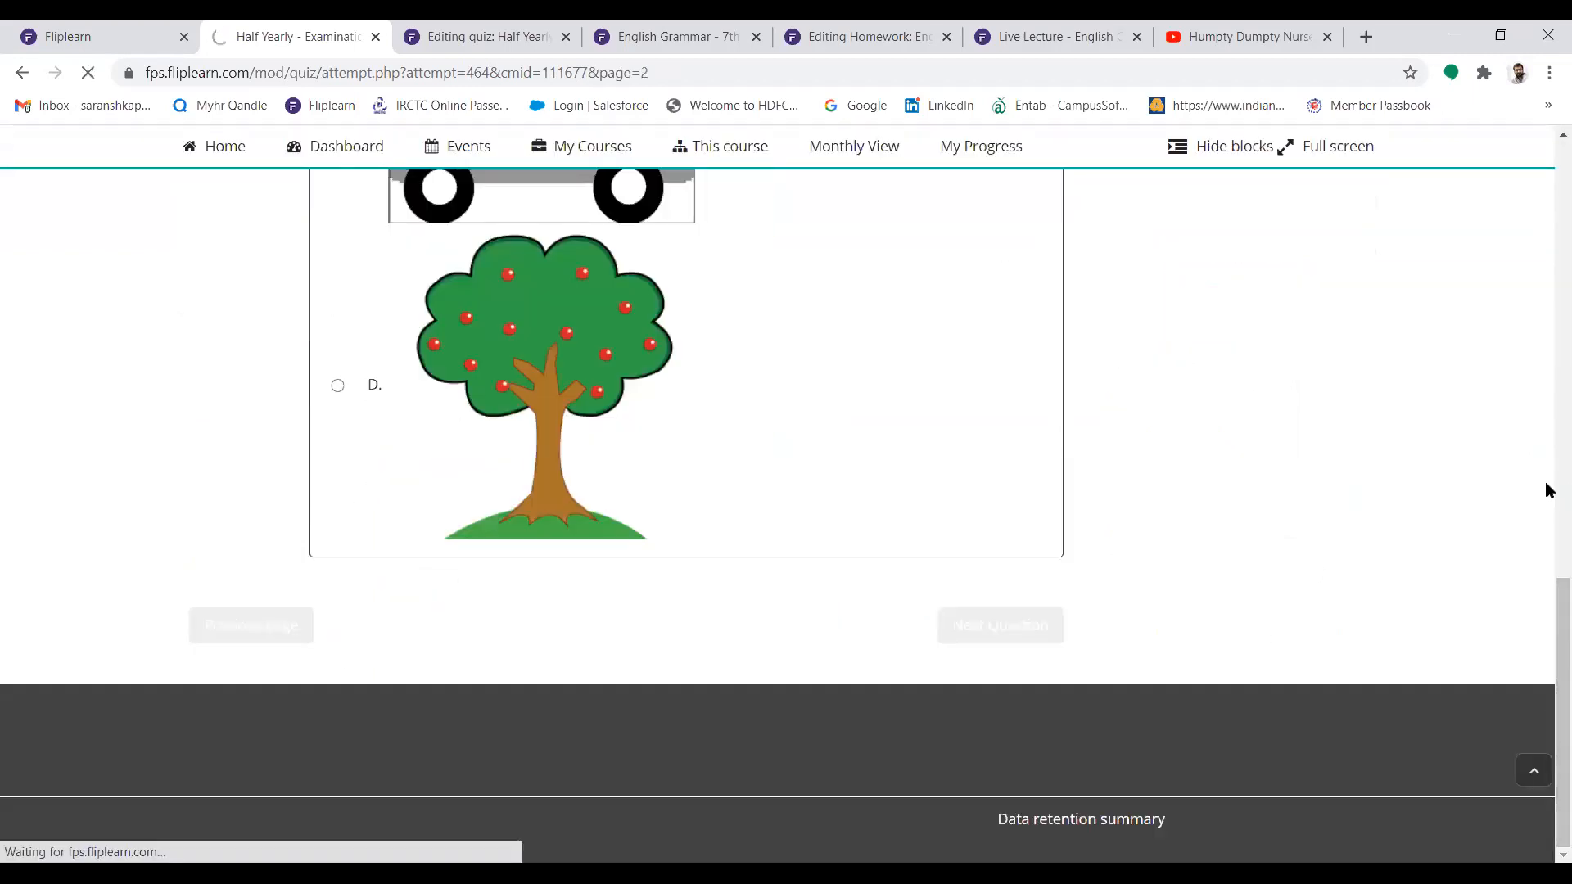
Answer the tenses question with text beginning "Present, Past and", and submit all answers to finish the attempt
left_click(582, 442)
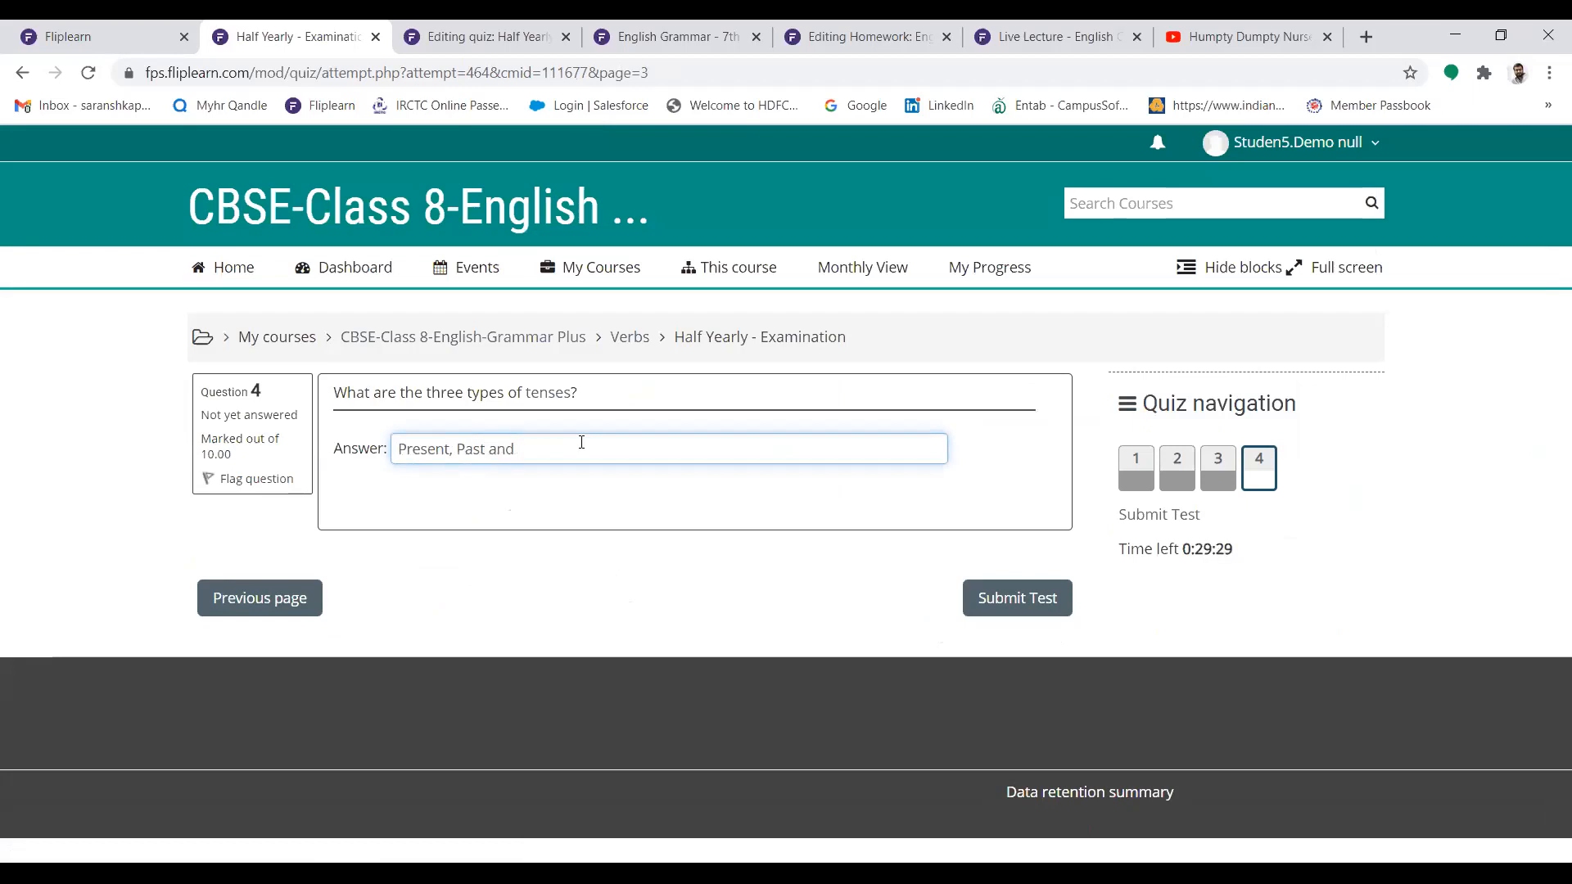
left_click(974, 599)
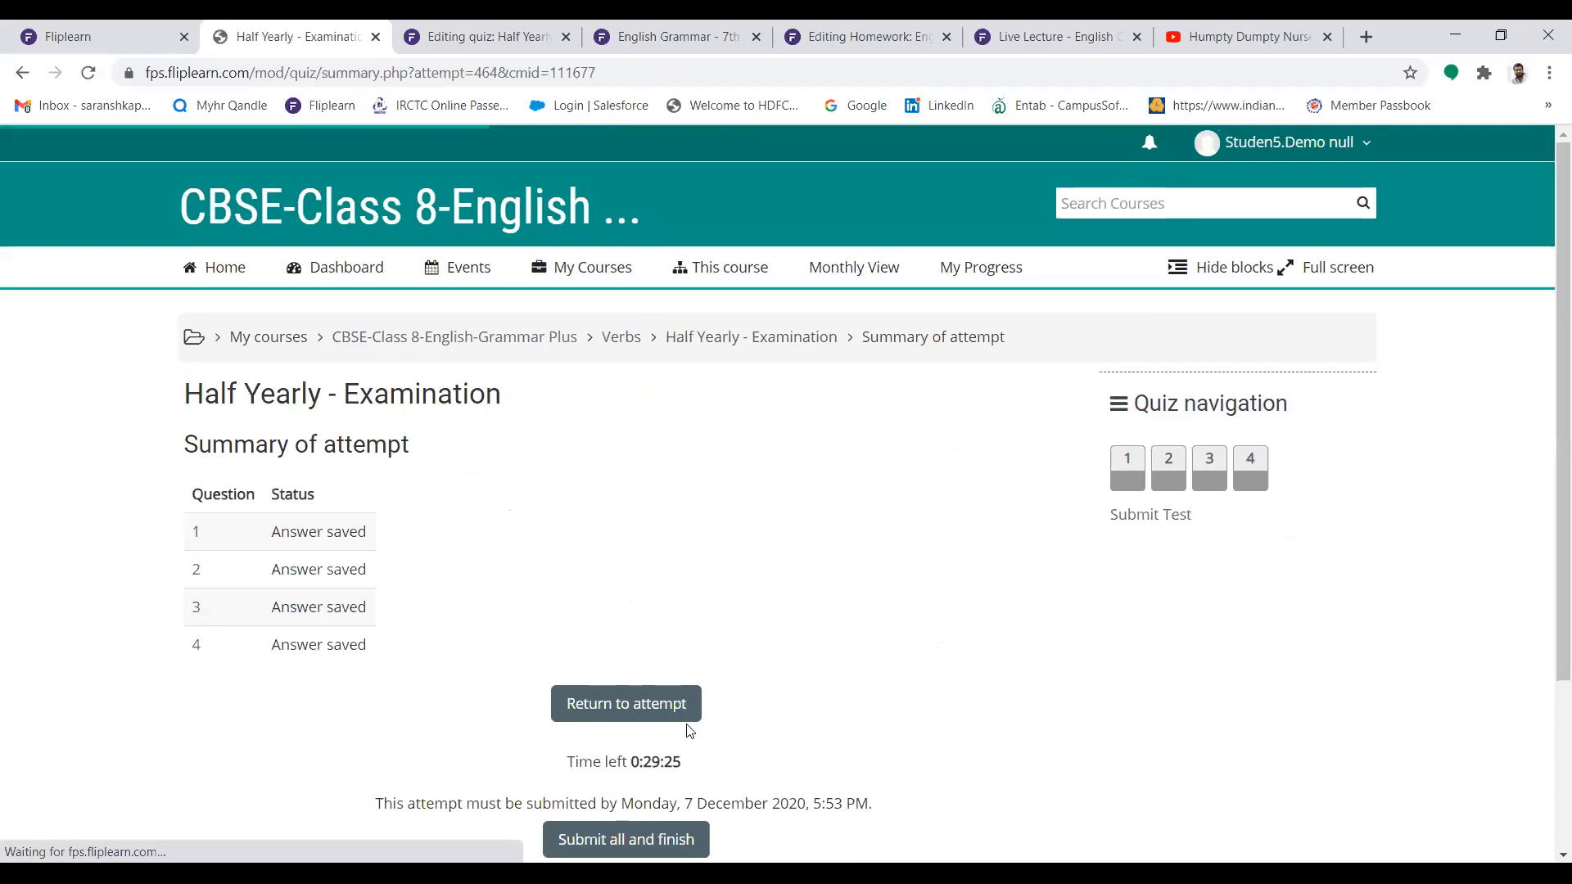
left_click(616, 835)
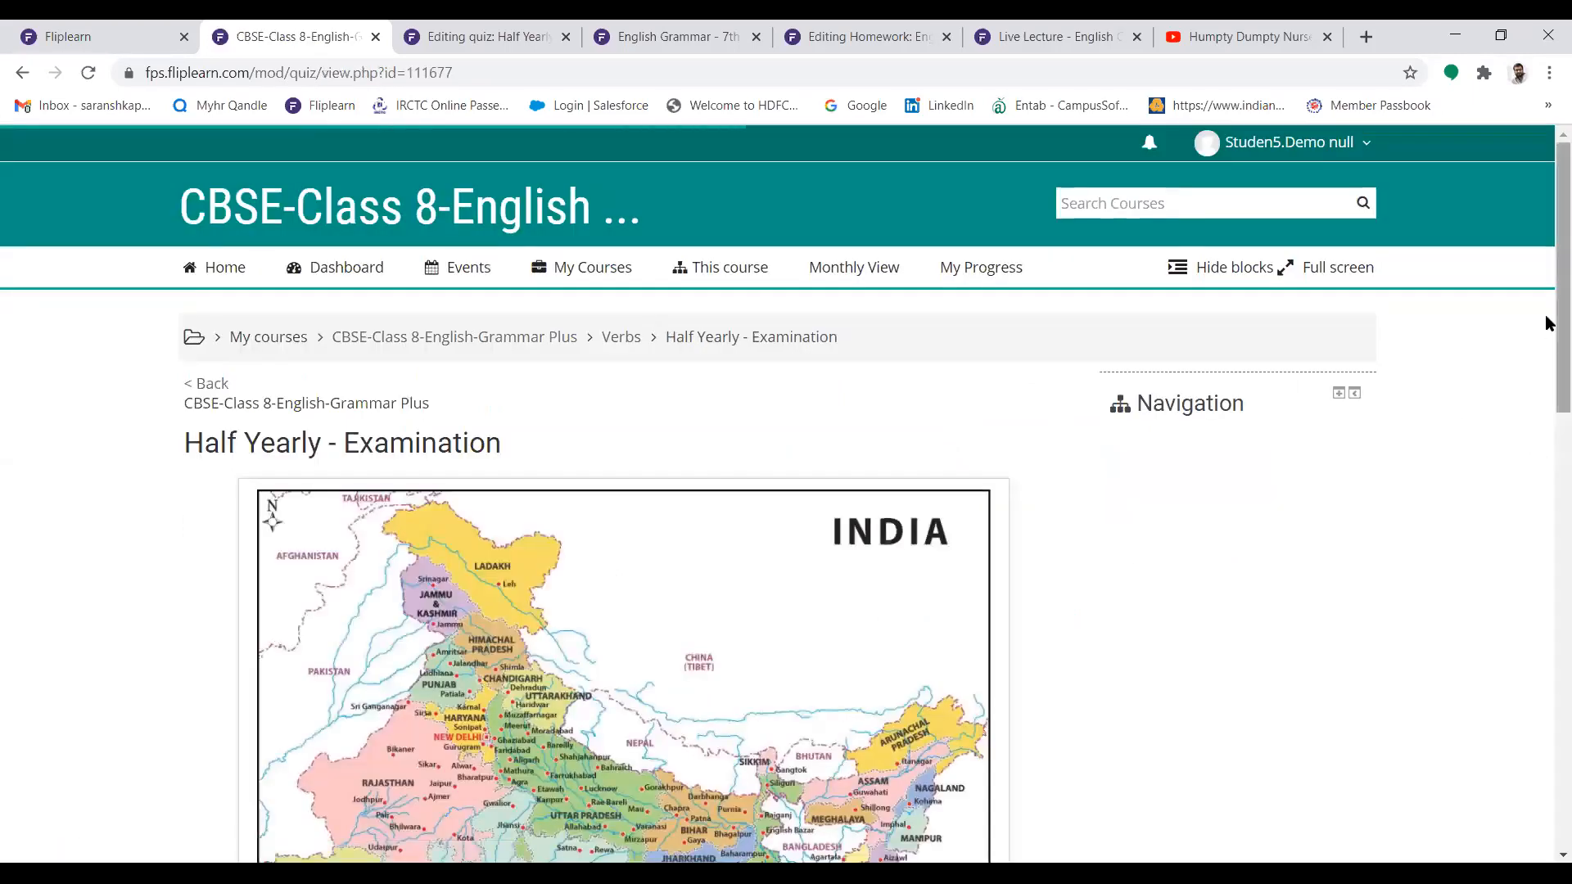
Review the quiz details and the summary of previous attempts, and return to the student's Fliplearn home page
left_click_drag(1551, 322, 1547, 608)
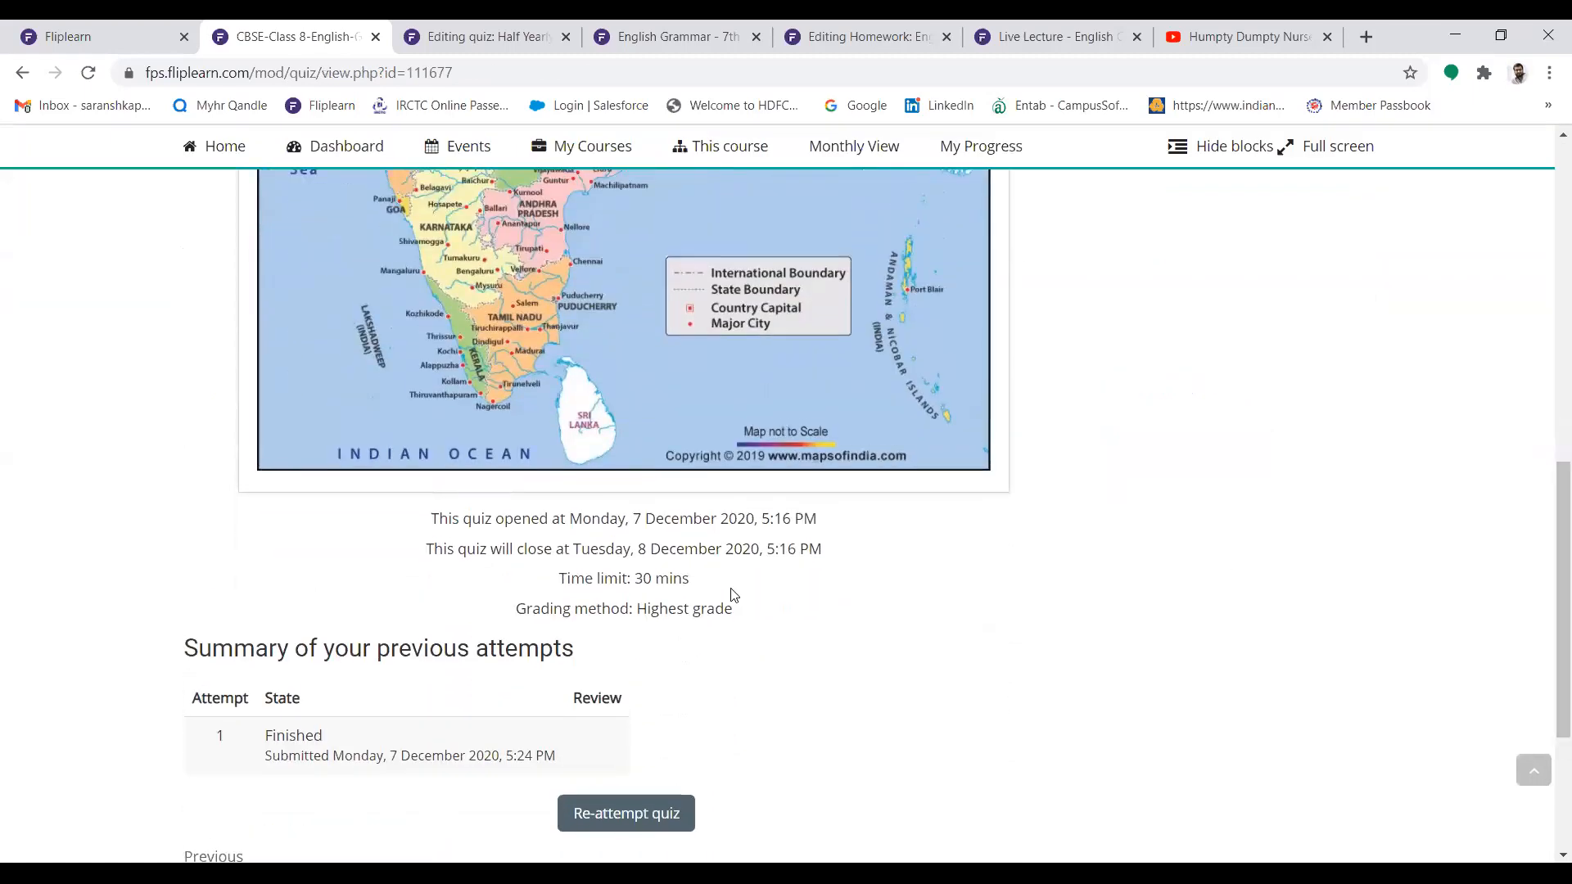
left_click_drag(1547, 491, 1547, 339)
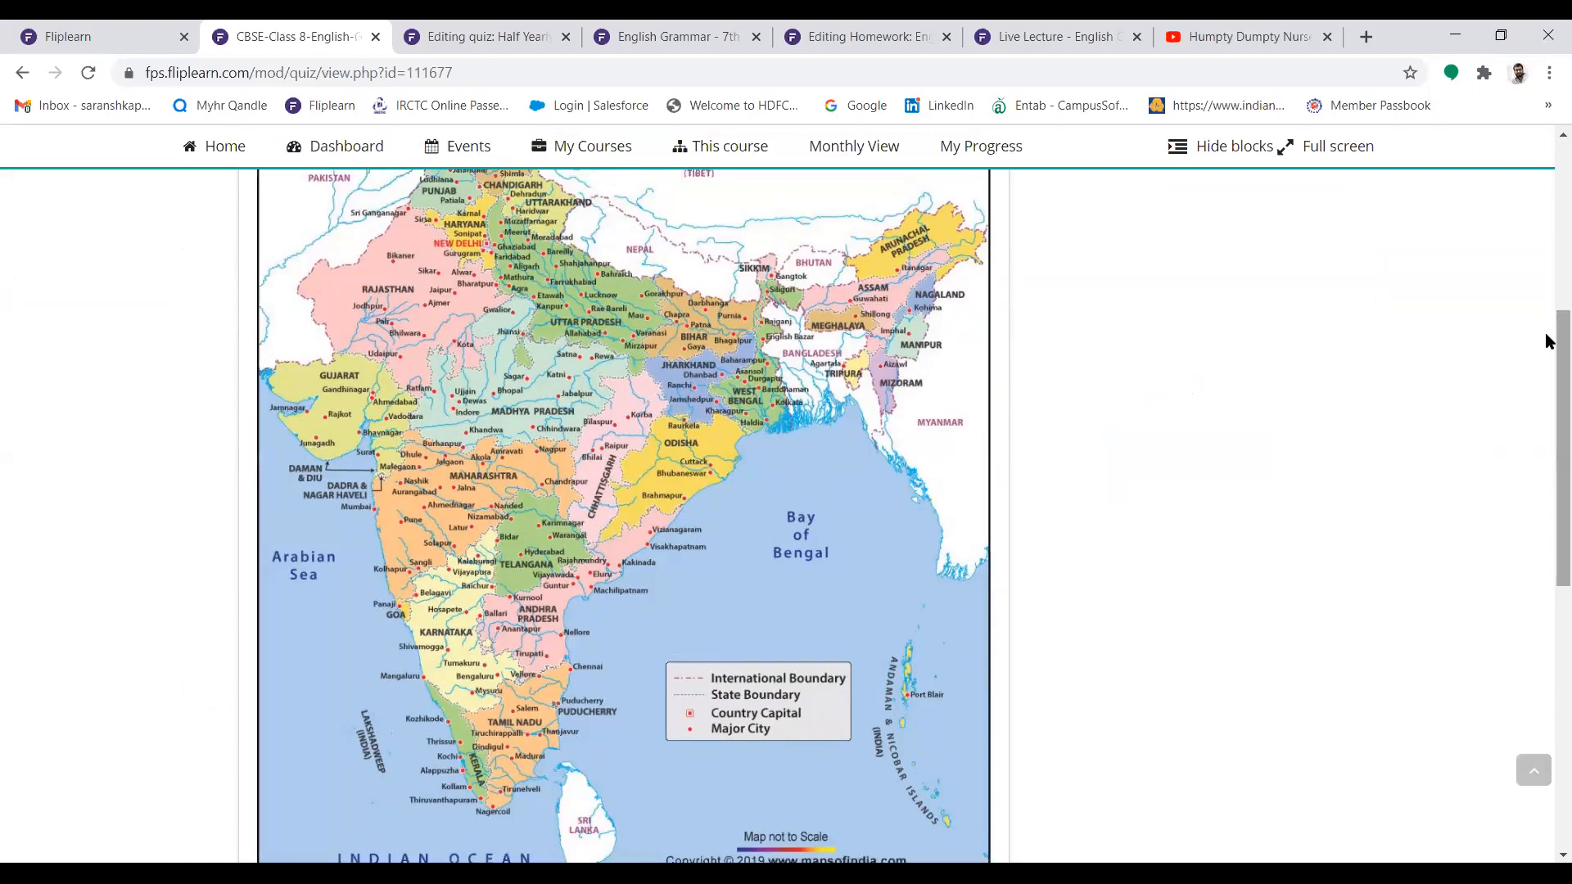
left_click(1544, 256)
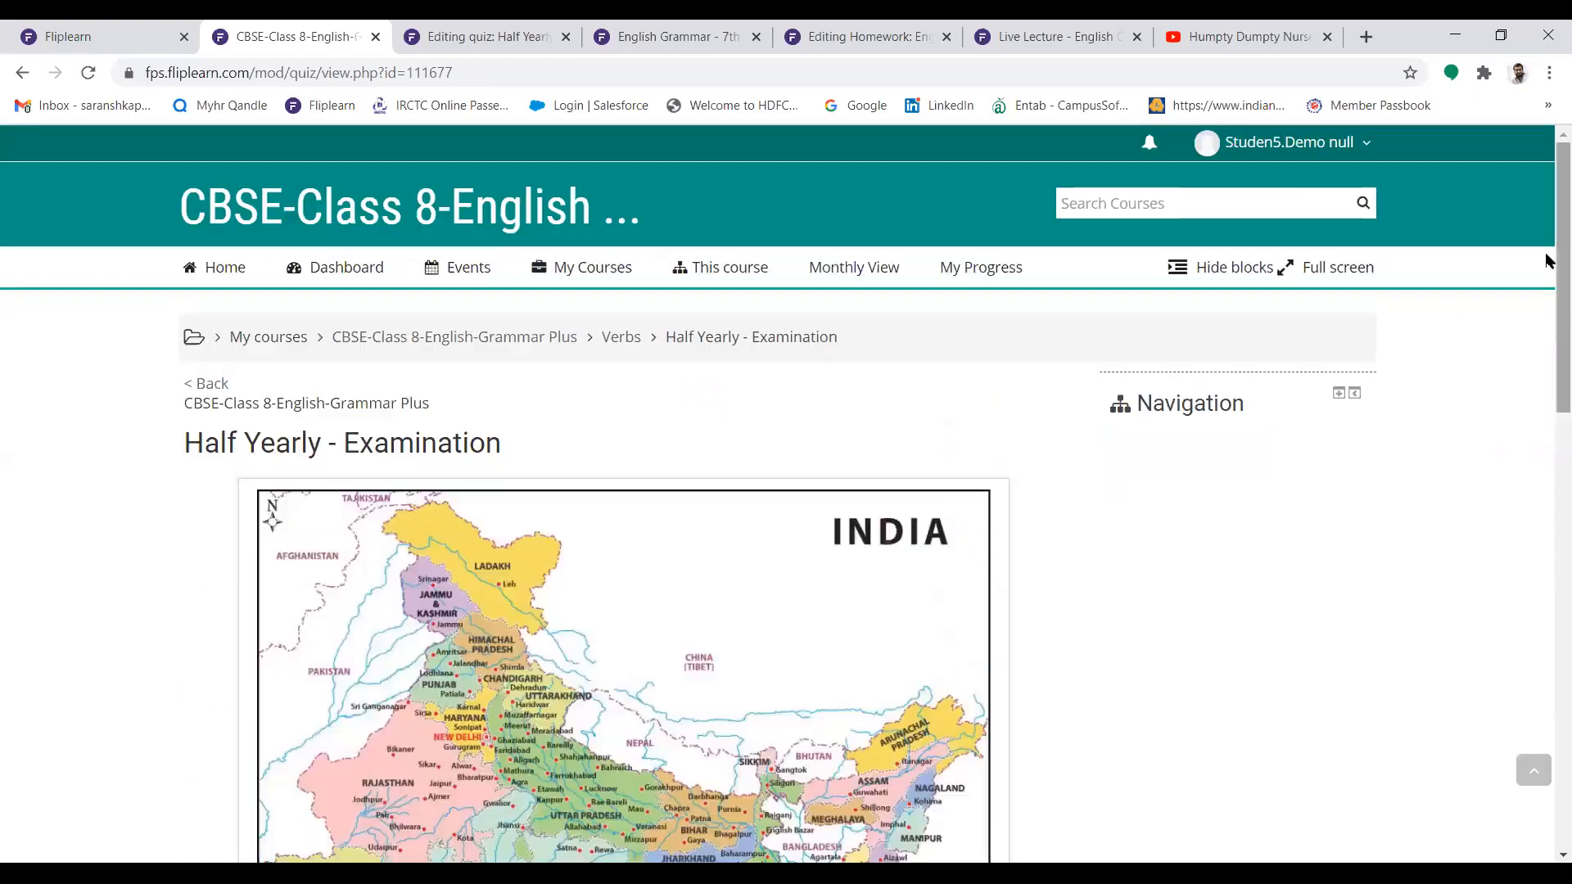
left_click(141, 25)
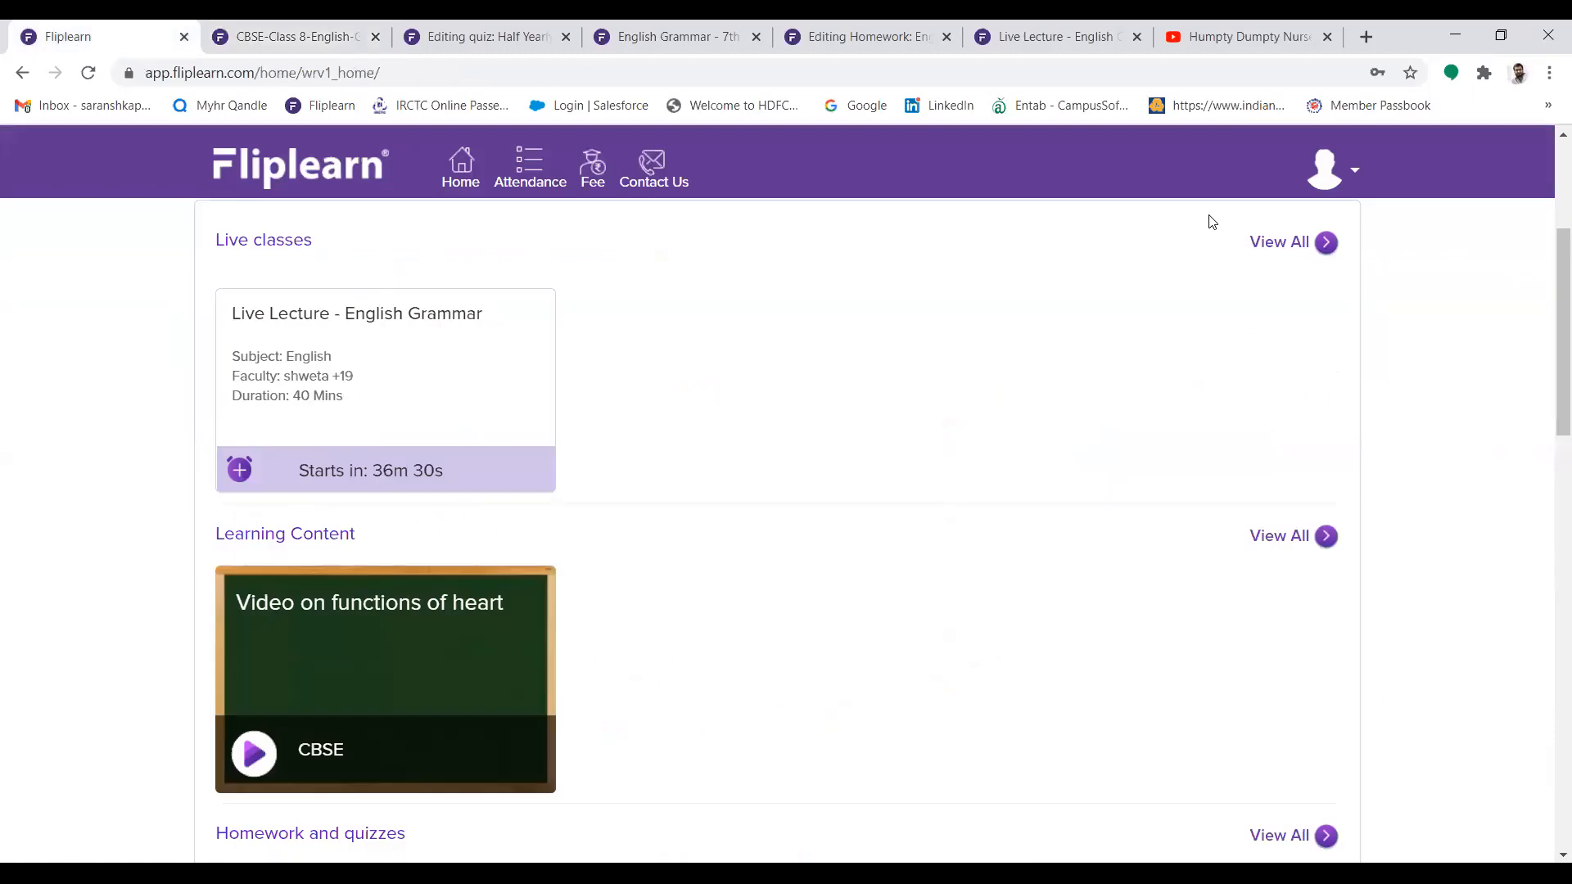
Sign out of the student account and sign in as the teacher using the saved login ID and password
left_click(1323, 169)
left_click(1165, 312)
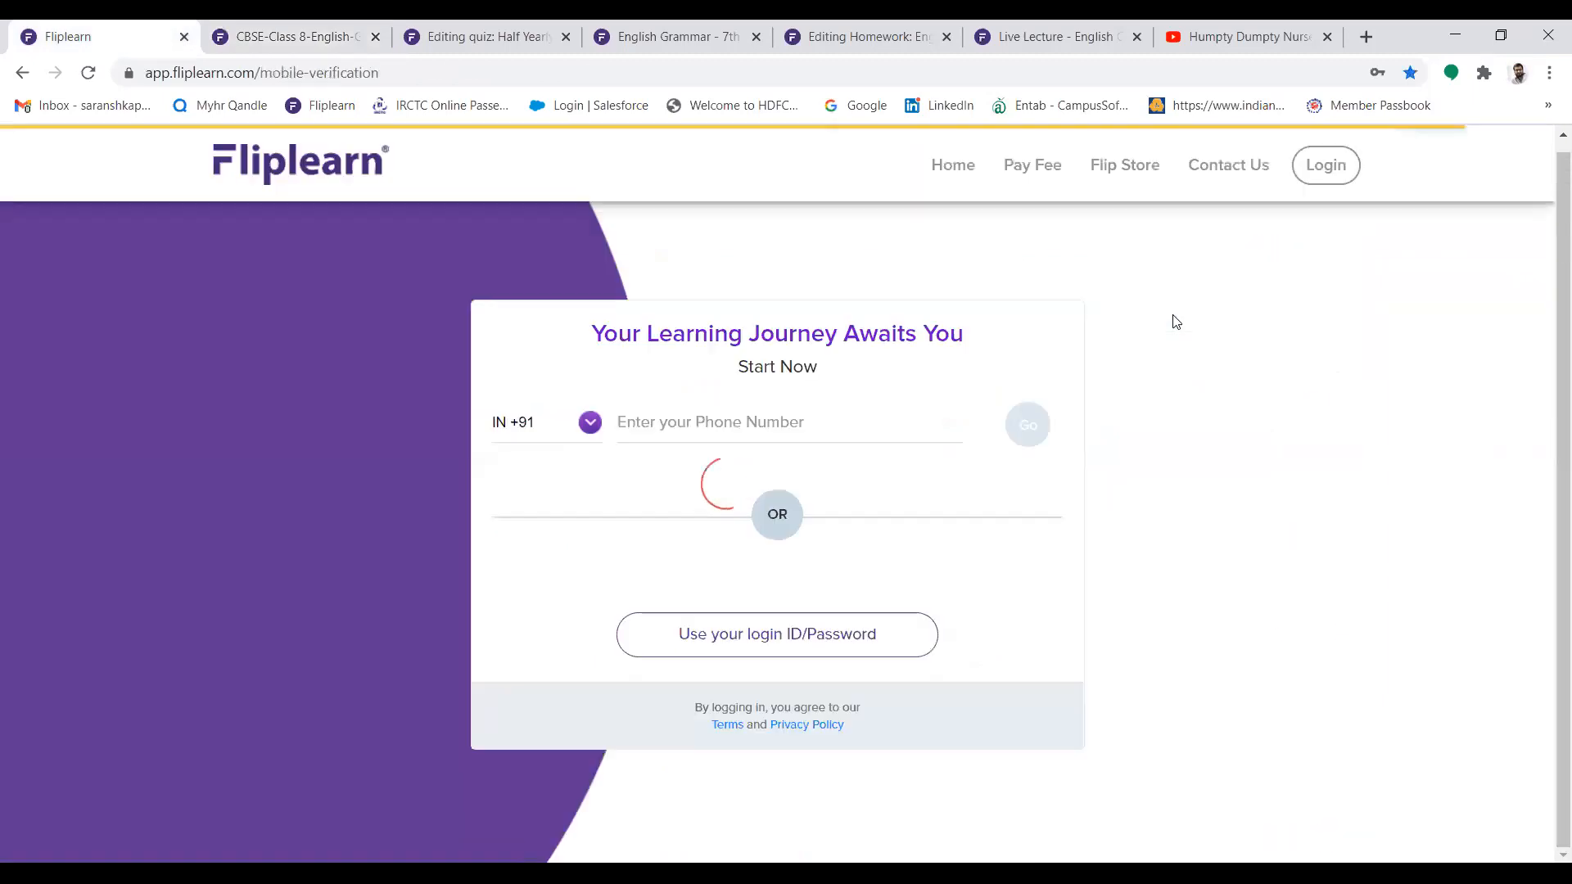
left_click(771, 652)
left_click(617, 395)
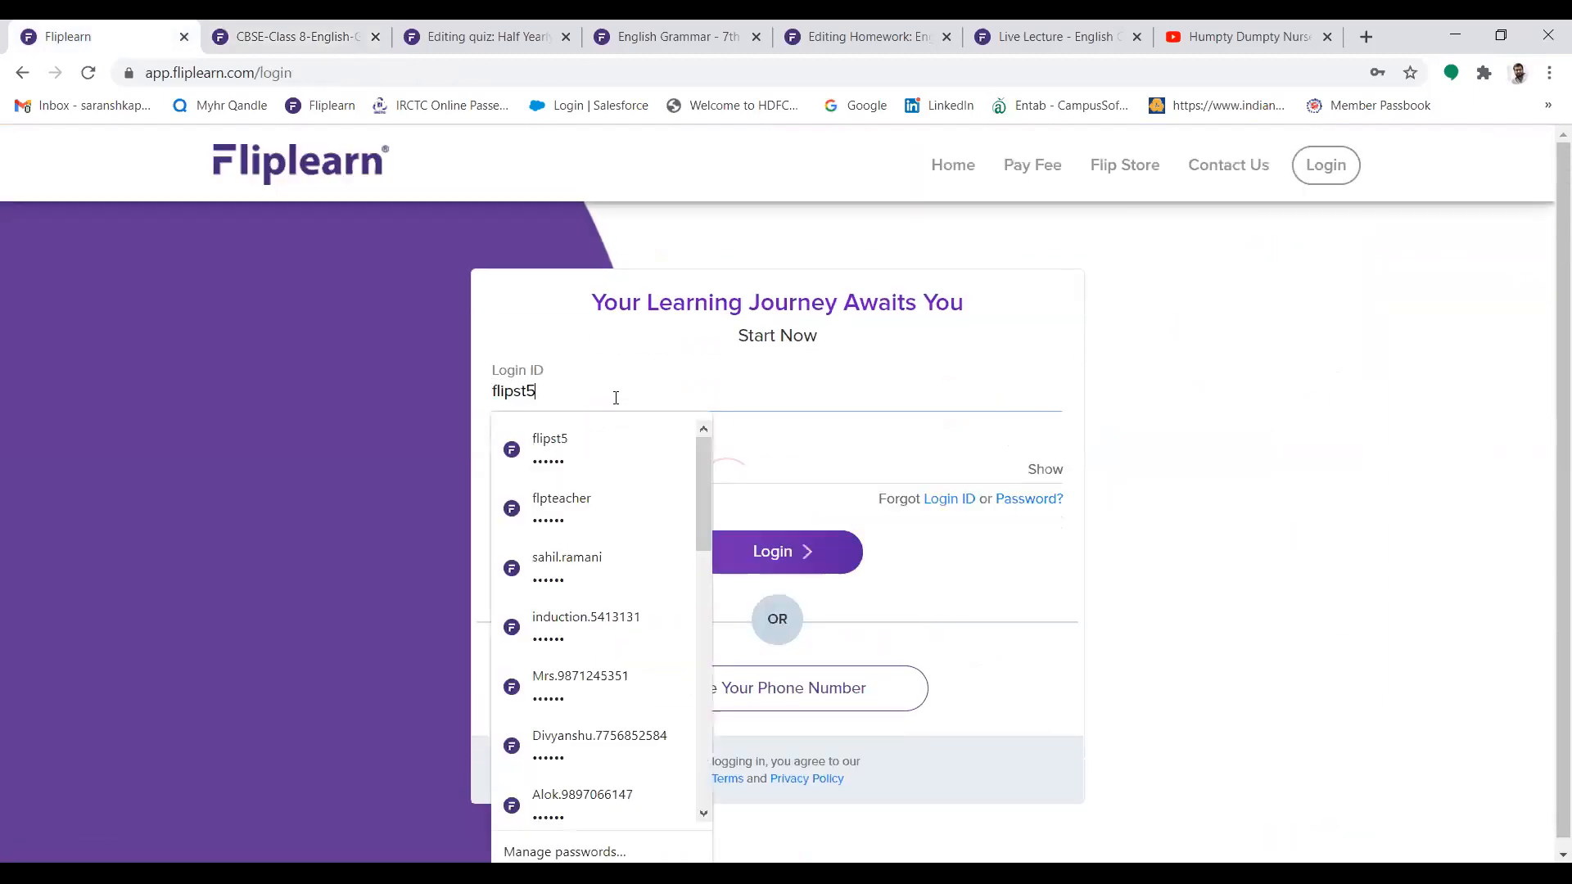
left_click(561, 507)
left_click(733, 559)
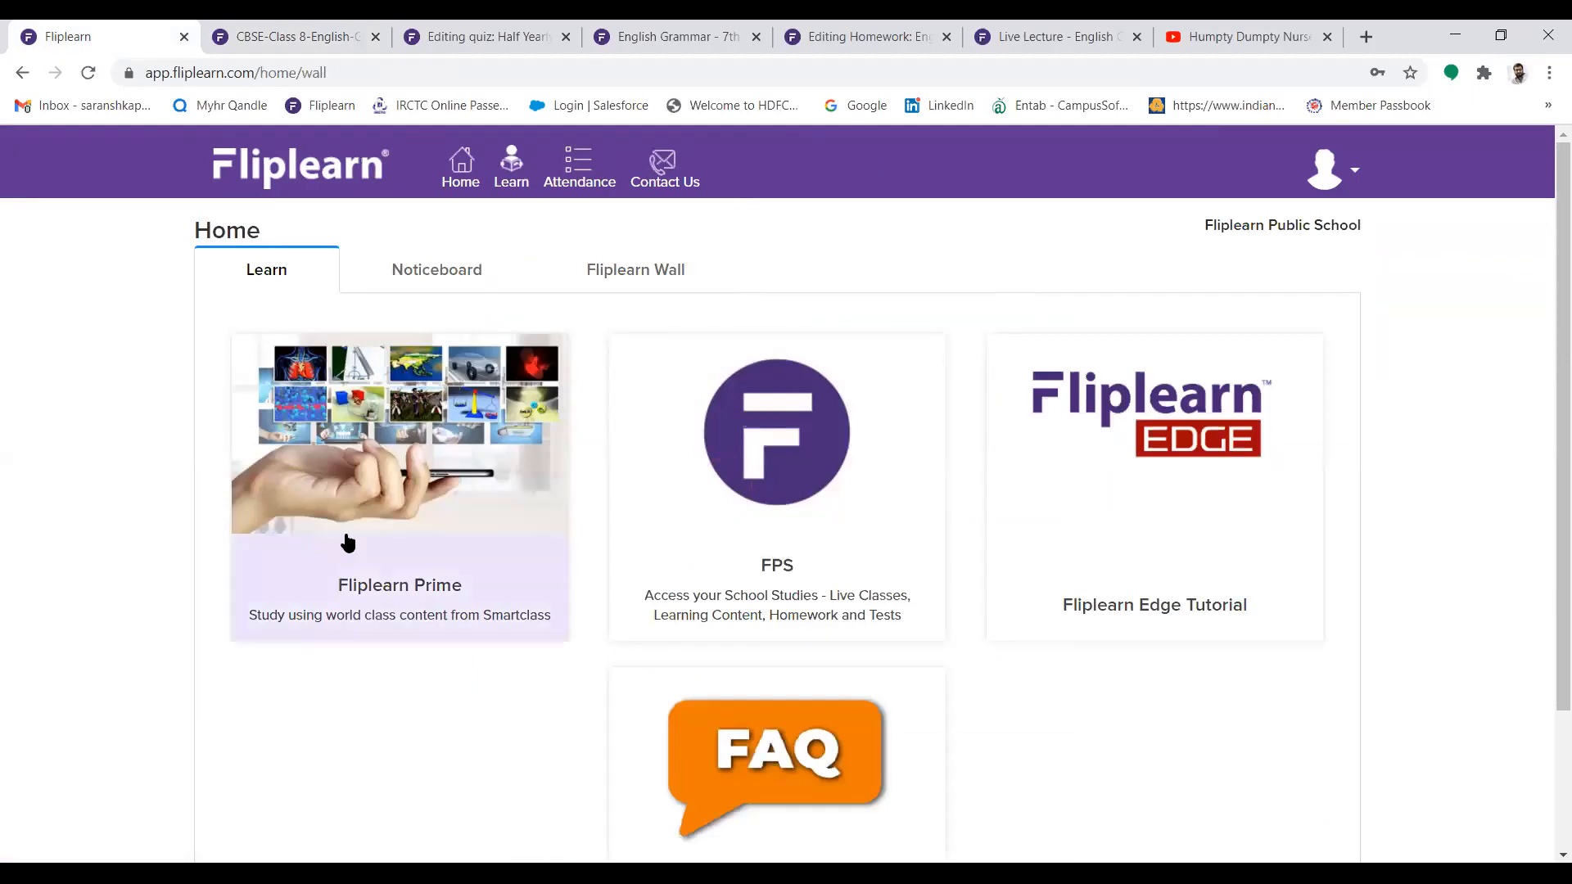
Enter the FPS school studies, open the CBSE-Class 8-English-Grammar Plus course and open Half Yearly - Examination in its Verbs section
left_click(741, 512)
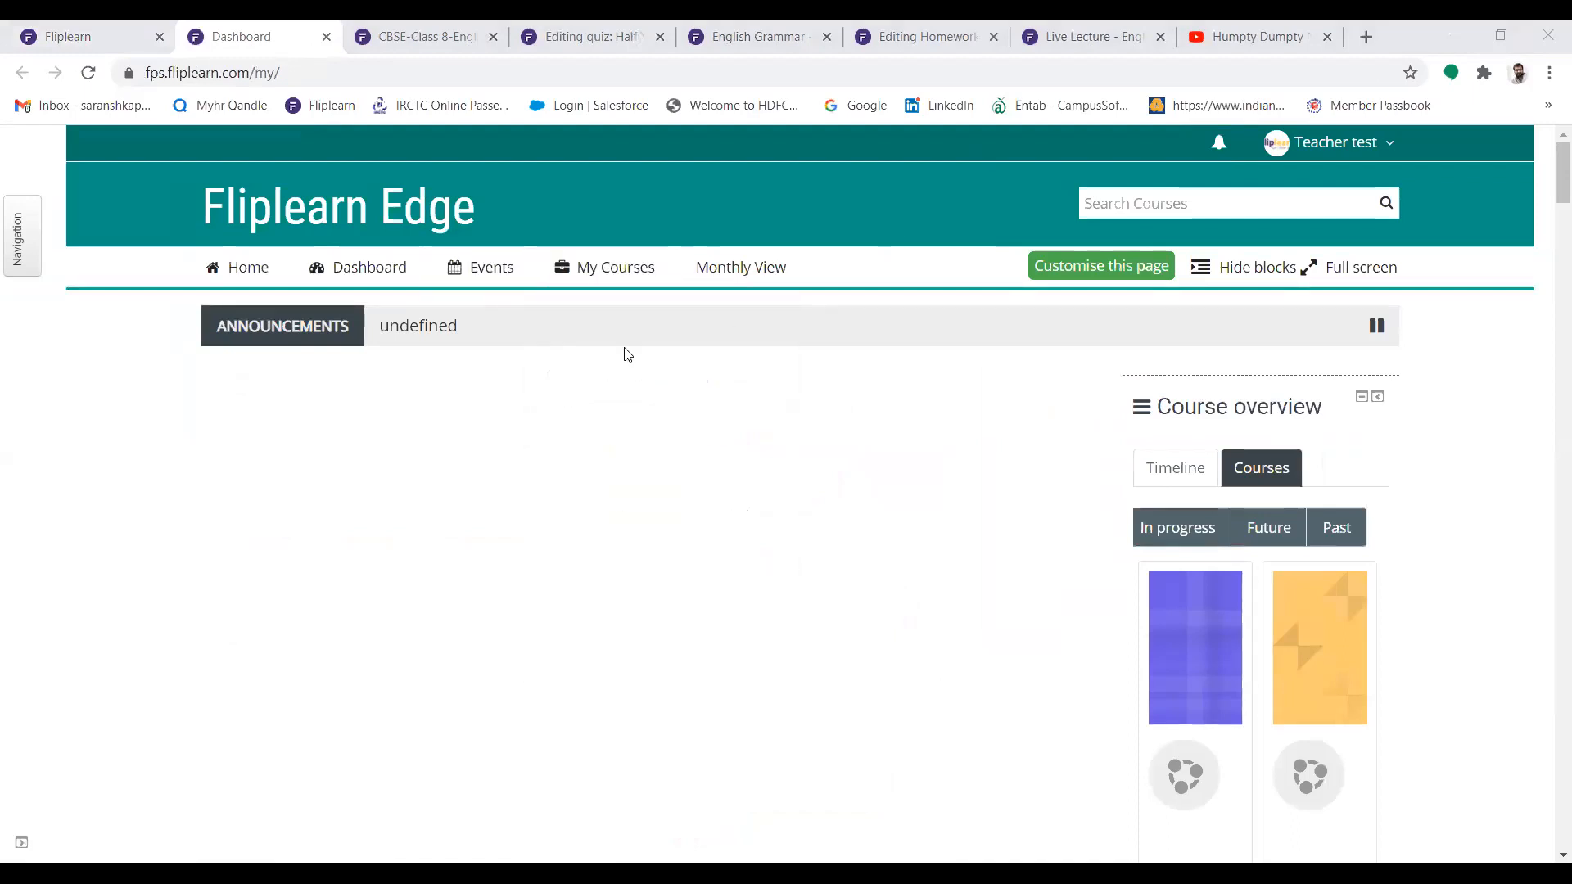
mouse_move(621, 286)
left_click(629, 408)
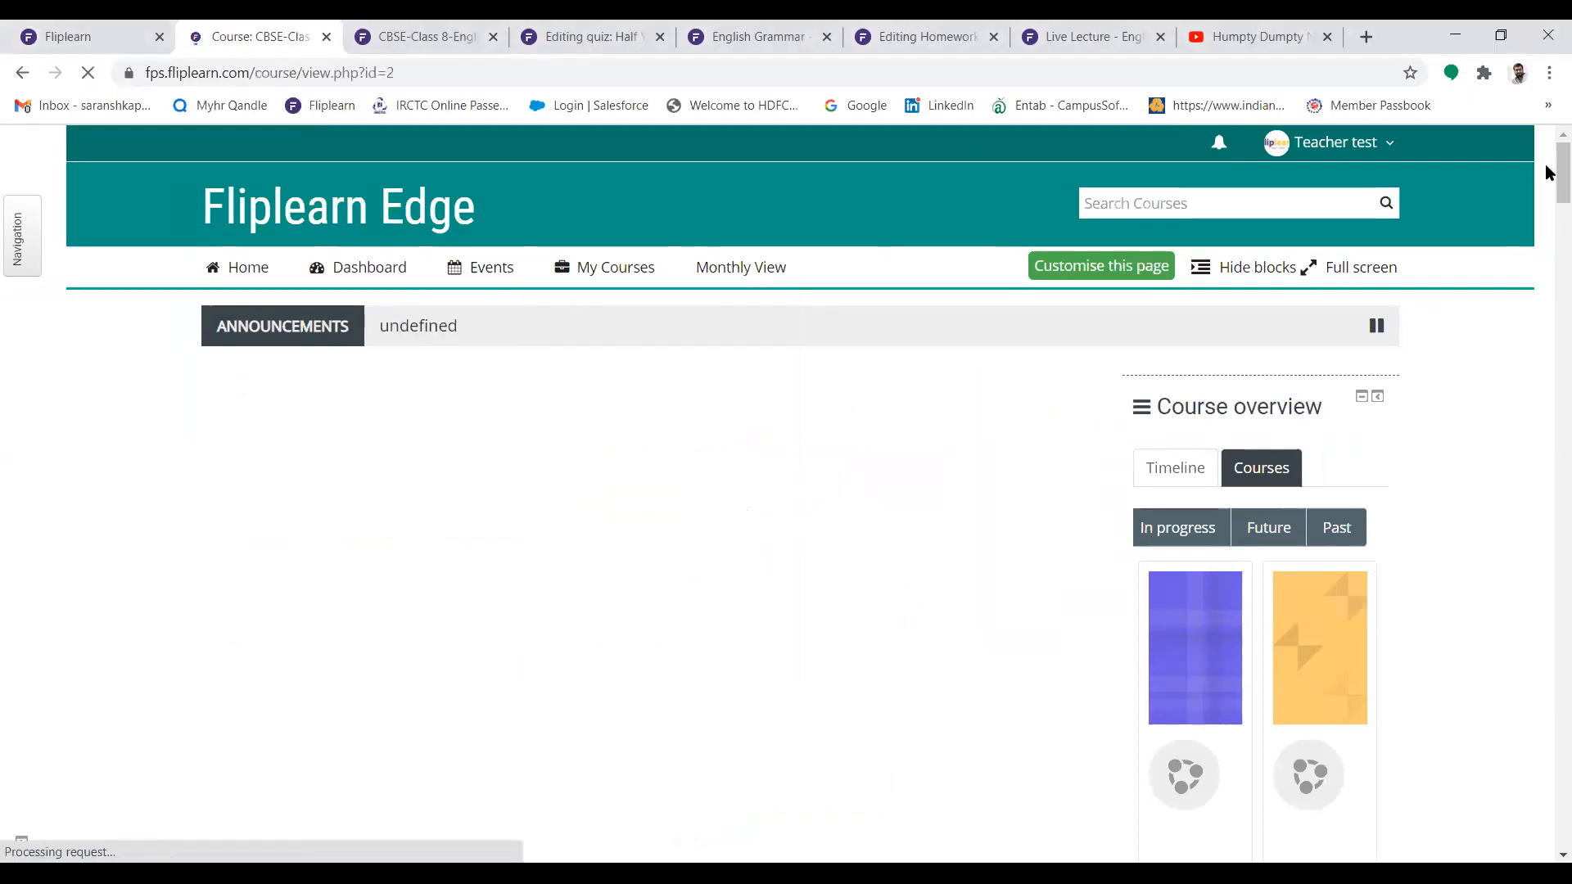
left_click_drag(1550, 172, 1550, 717)
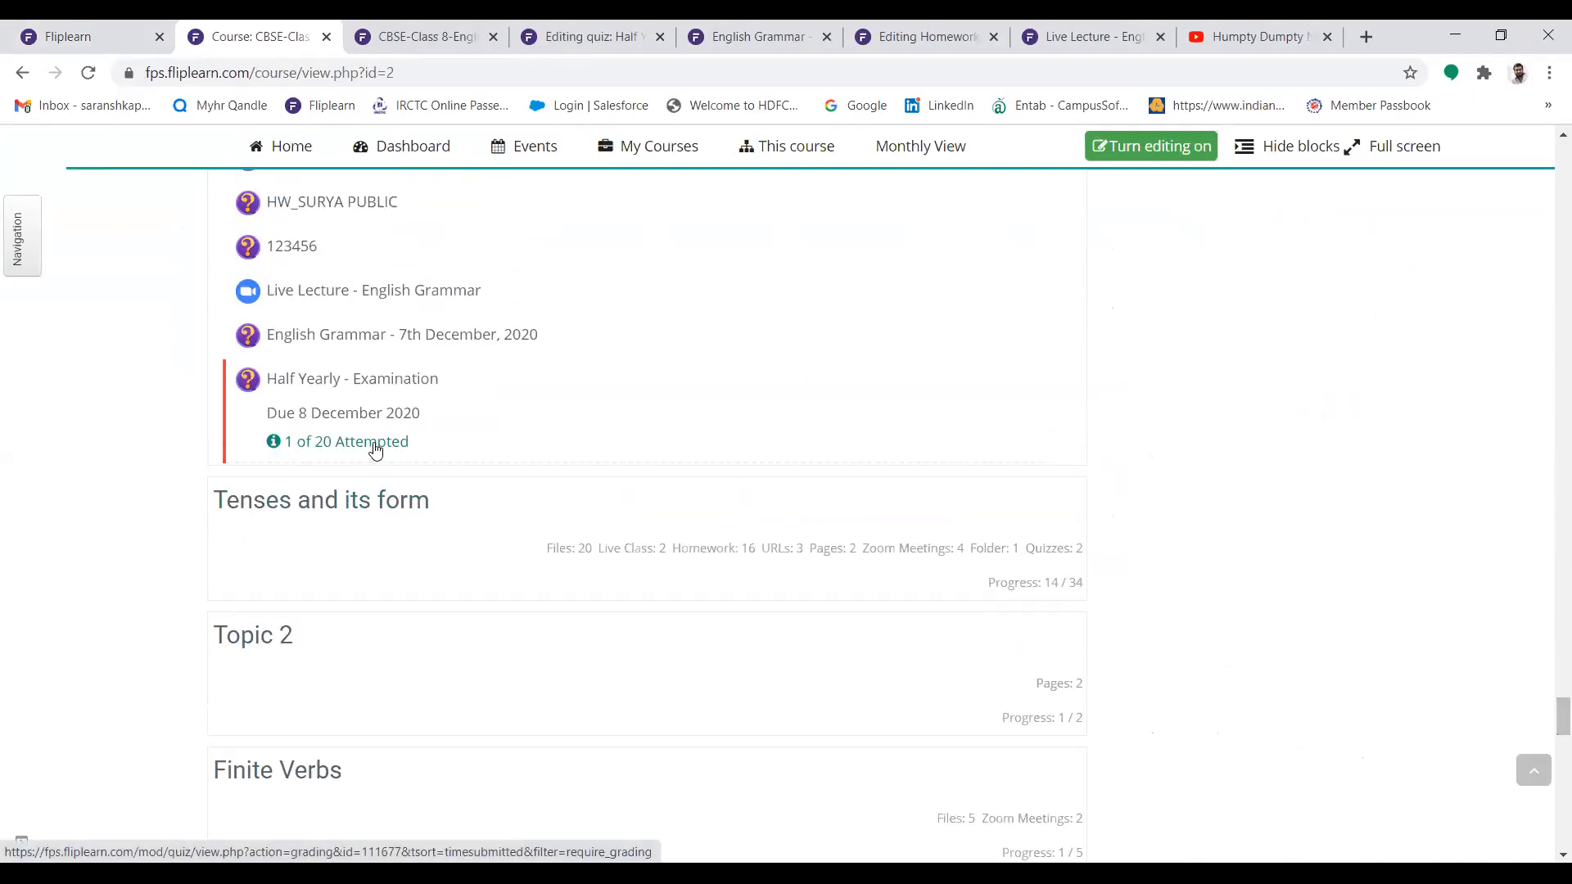
left_click(340, 396)
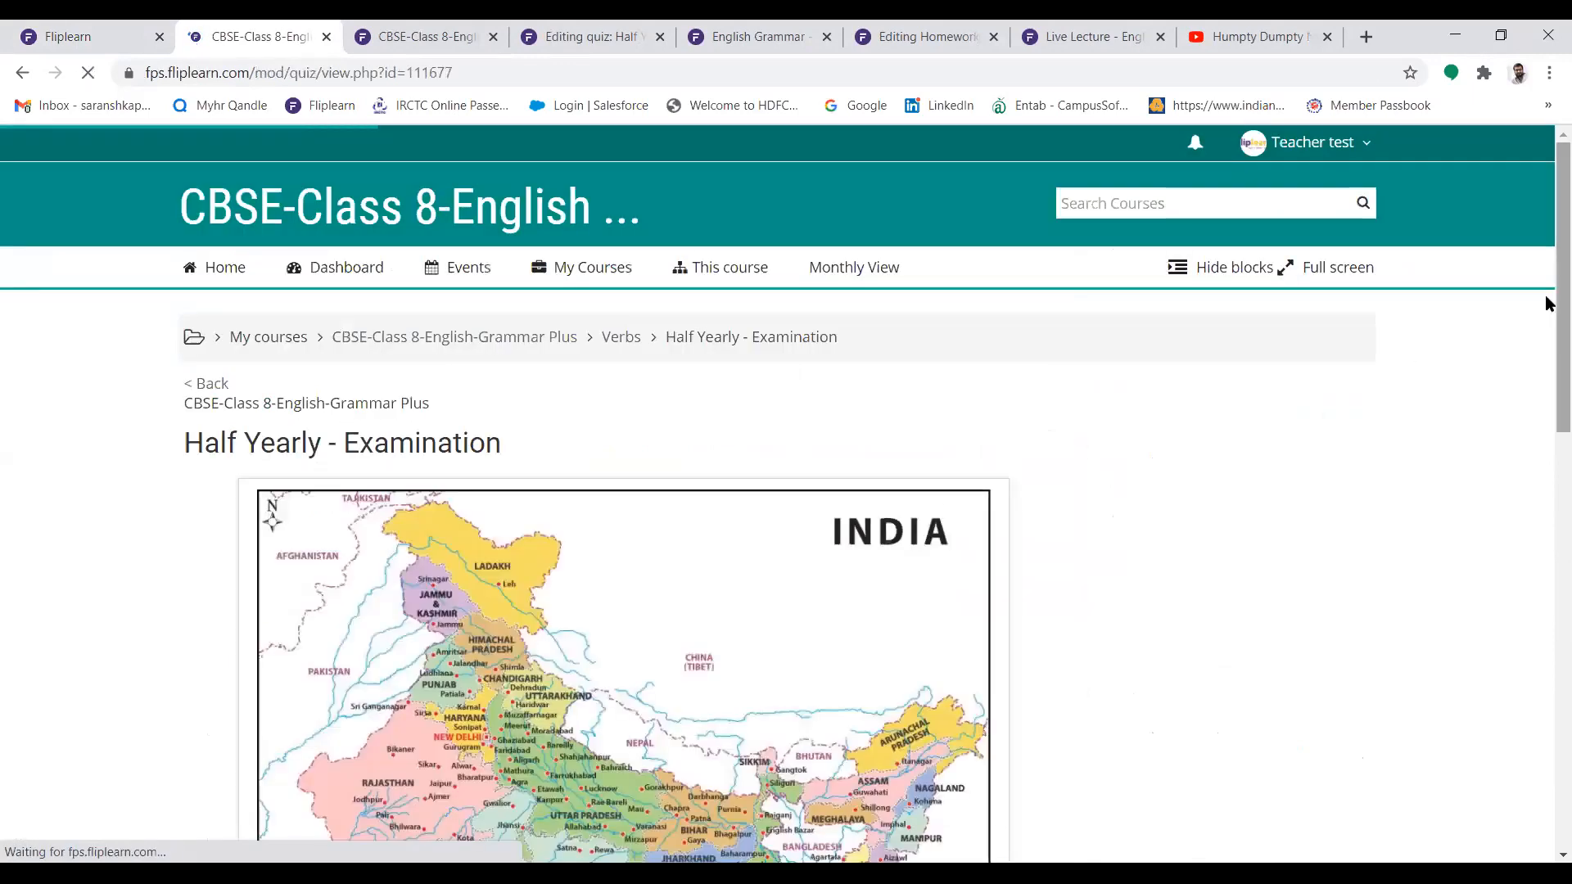
Open the quiz's attempts report and examine the student's grade and the marks for each question
scroll(1547, 533, "down", 8)
scroll(1547, 630, "down", 3)
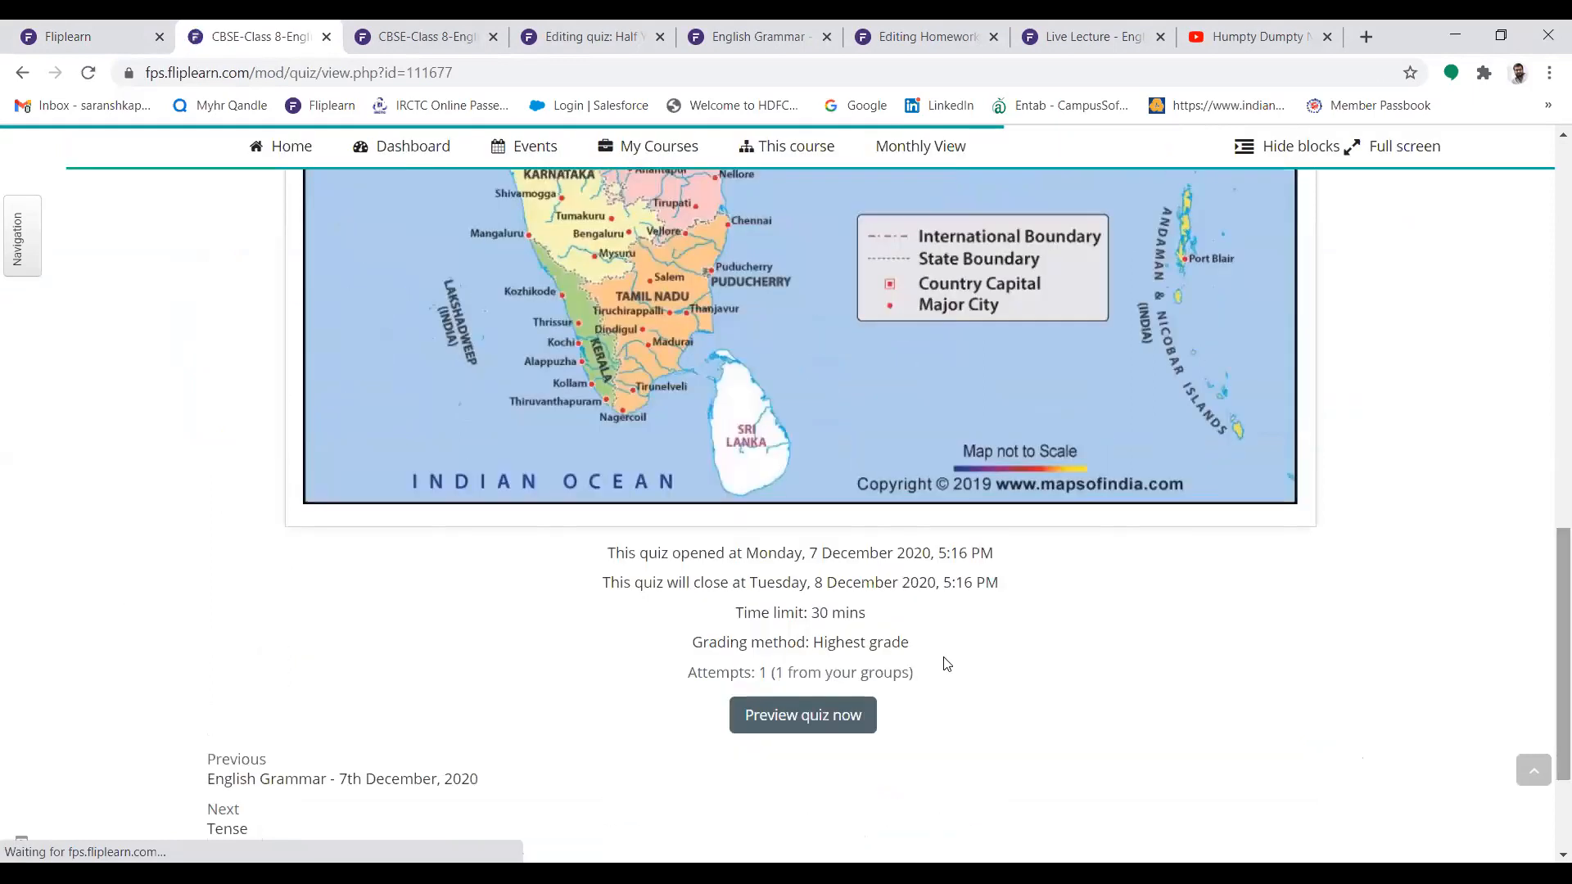
left_click(767, 668)
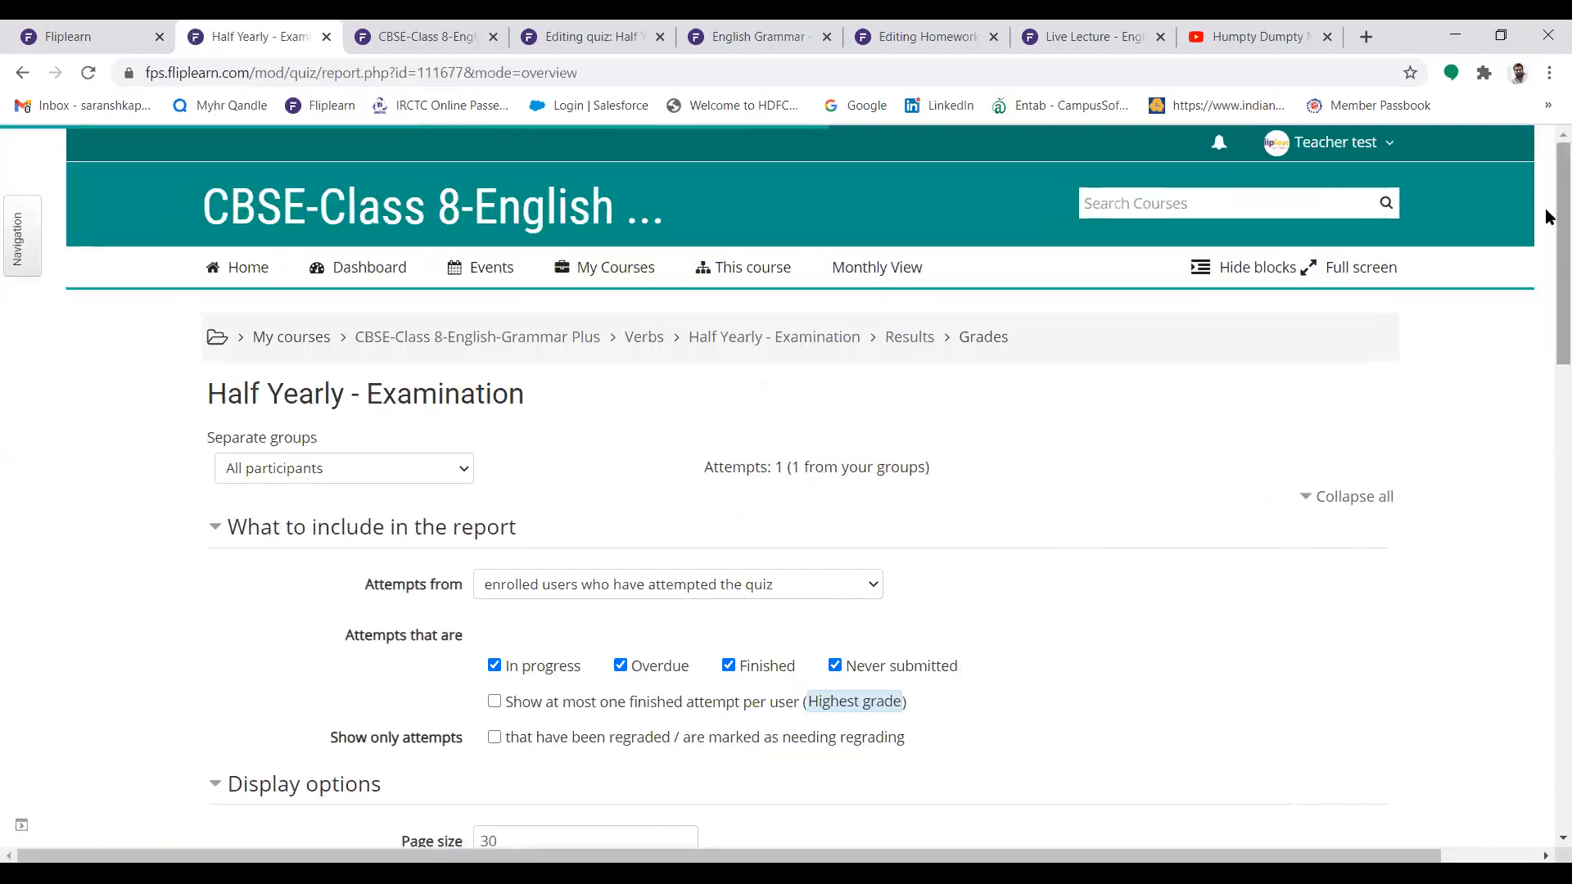
scroll(1547, 344, "down", 8)
scroll(1547, 450, "down", 2)
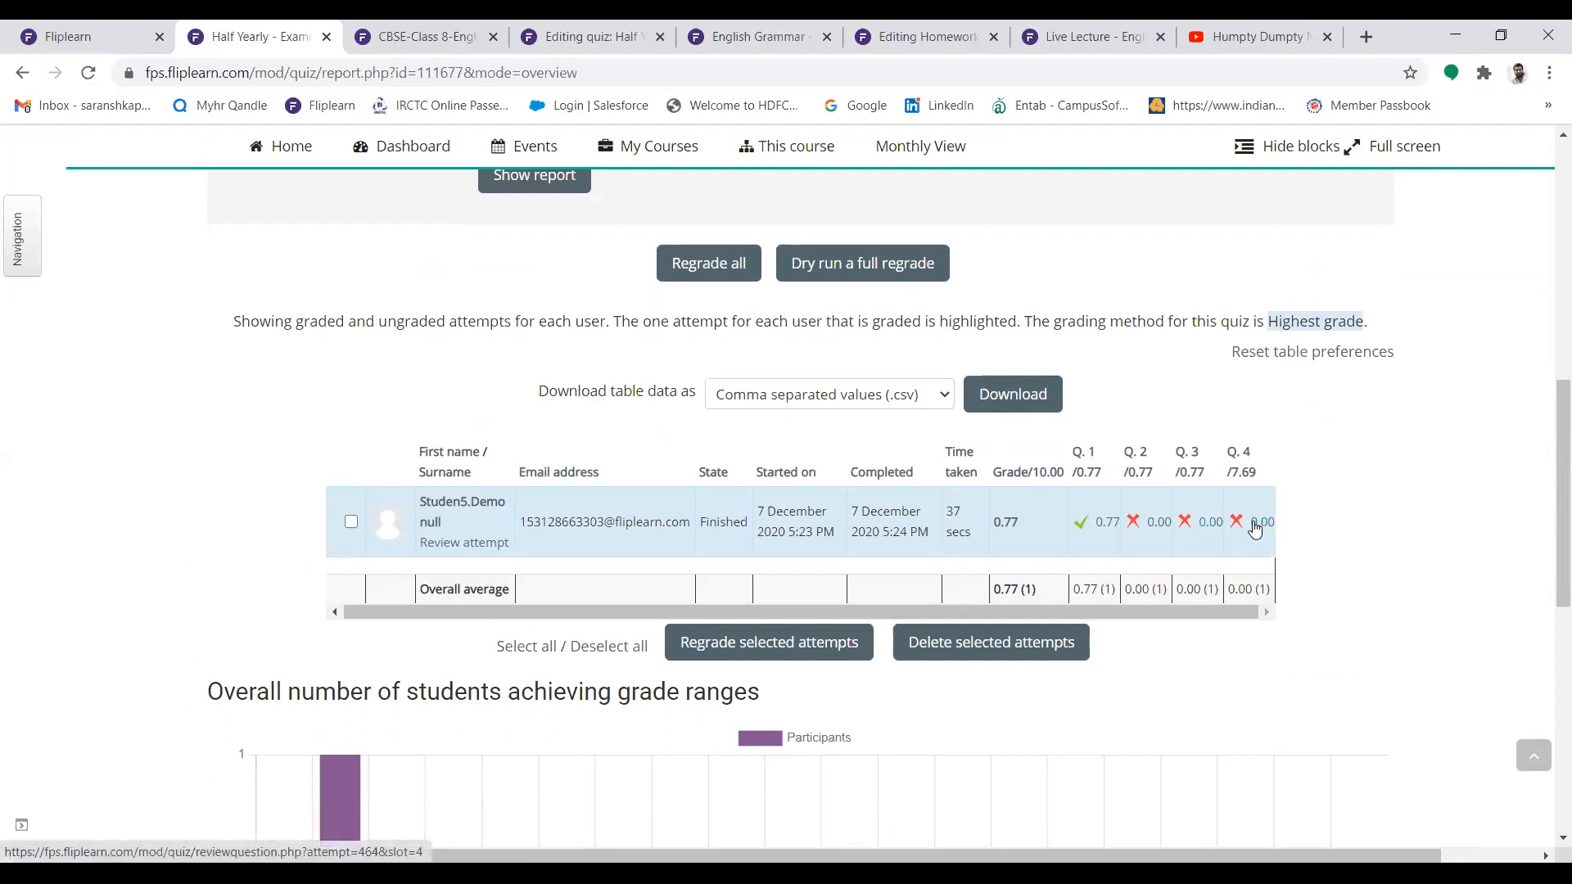
Review the student's attempt, checking the answers, correct answers and response history through question 4
left_click(492, 545)
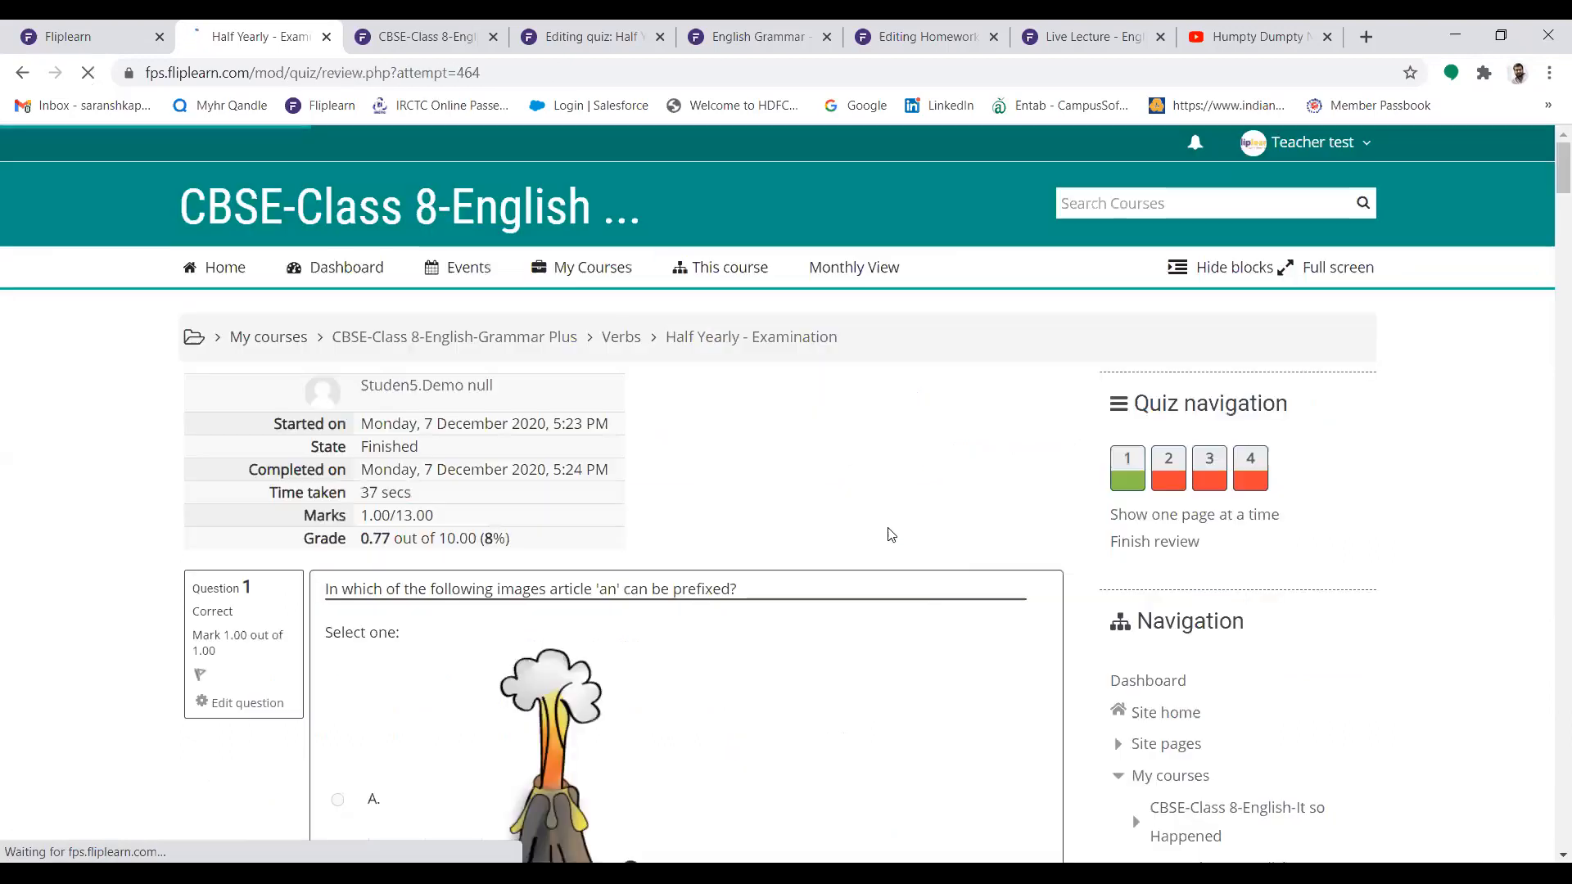
scroll(1548, 348, "down", 20)
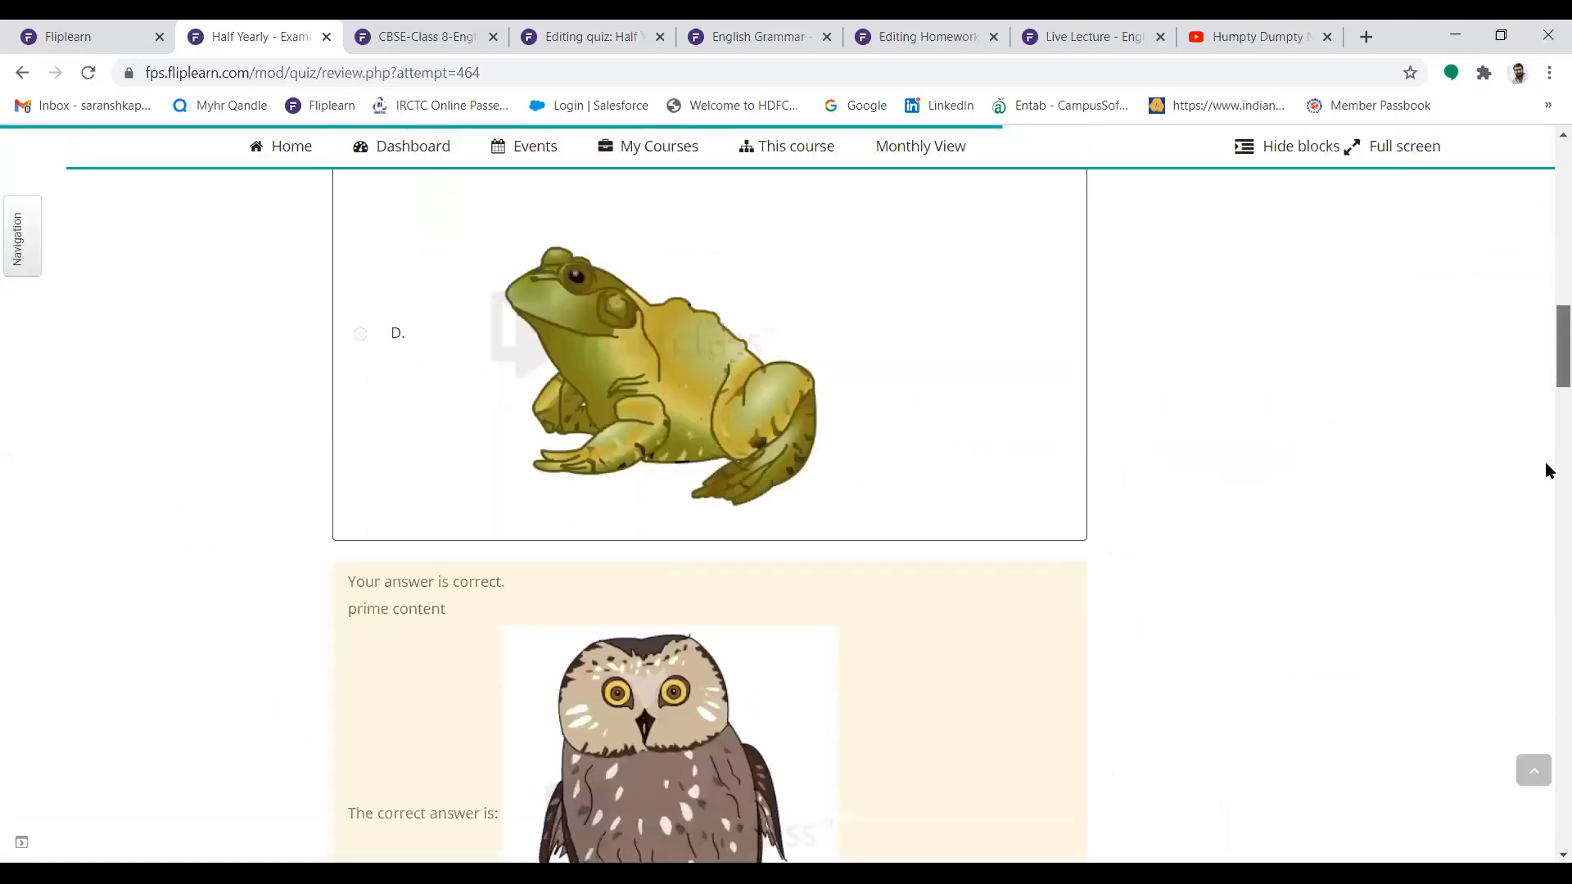
scroll(1544, 737, "down", 10)
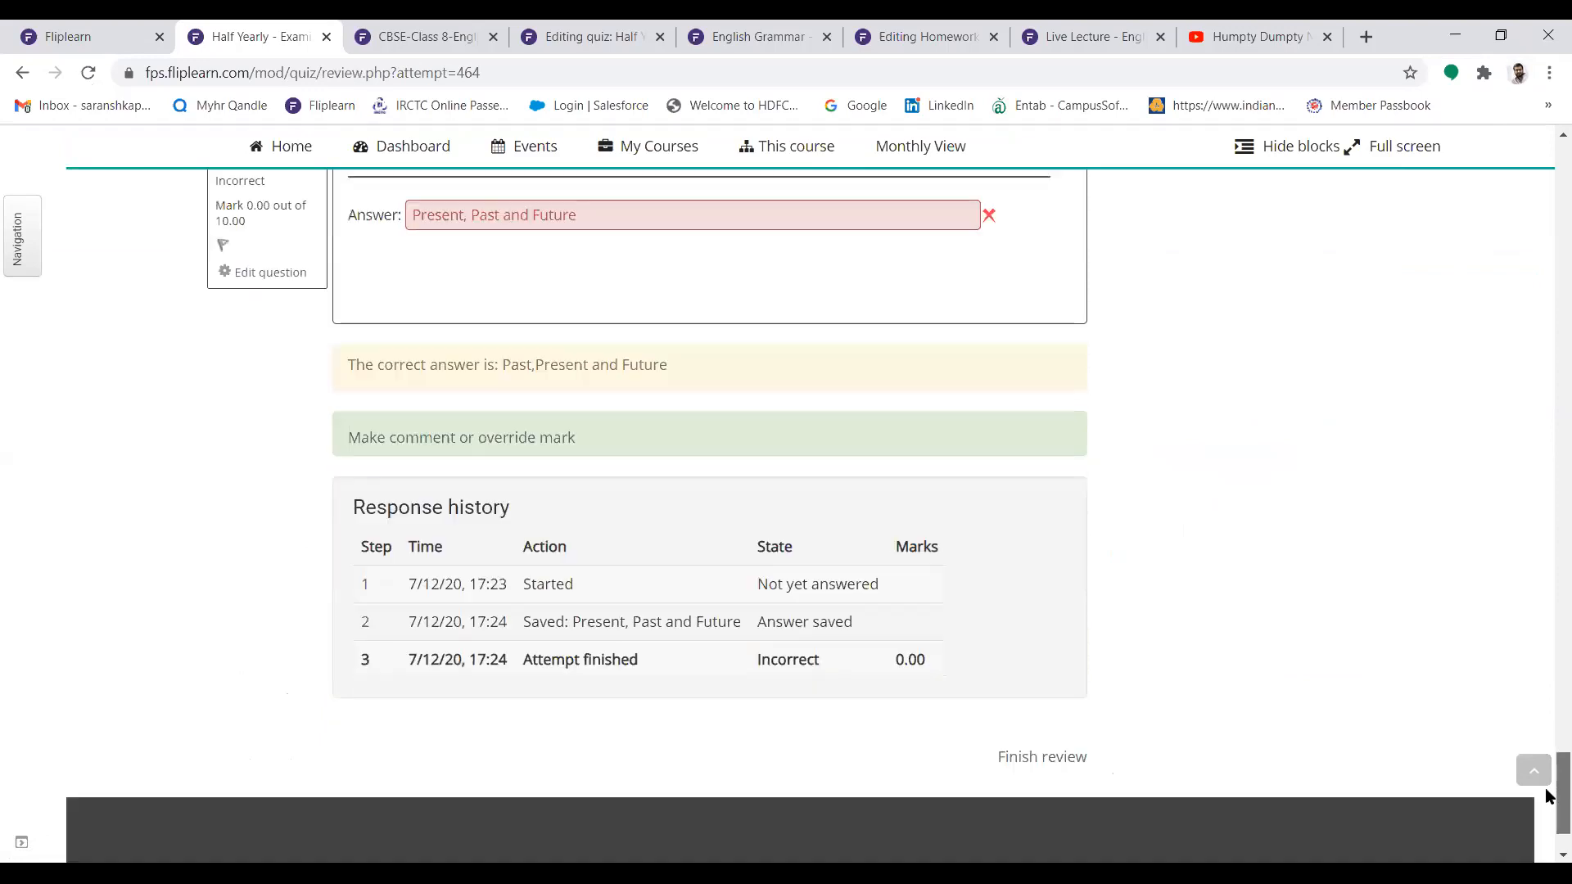
scroll(1544, 781, "up", 1)
scroll(1547, 786, "up", 6)
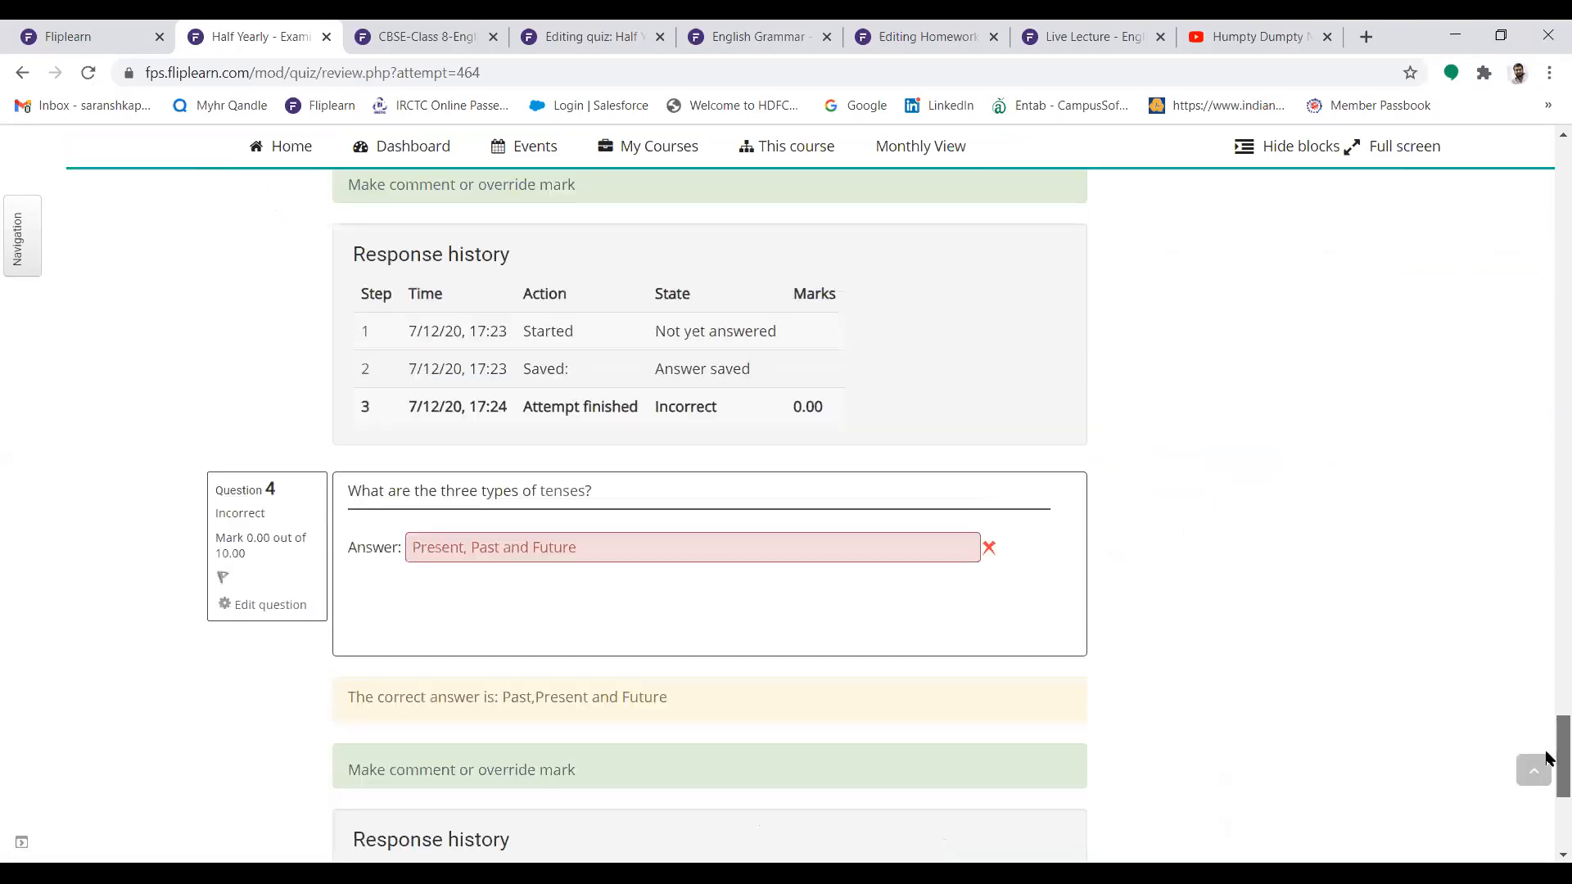
scroll(1547, 647, "up", 9)
scroll(1545, 616, "up", 20)
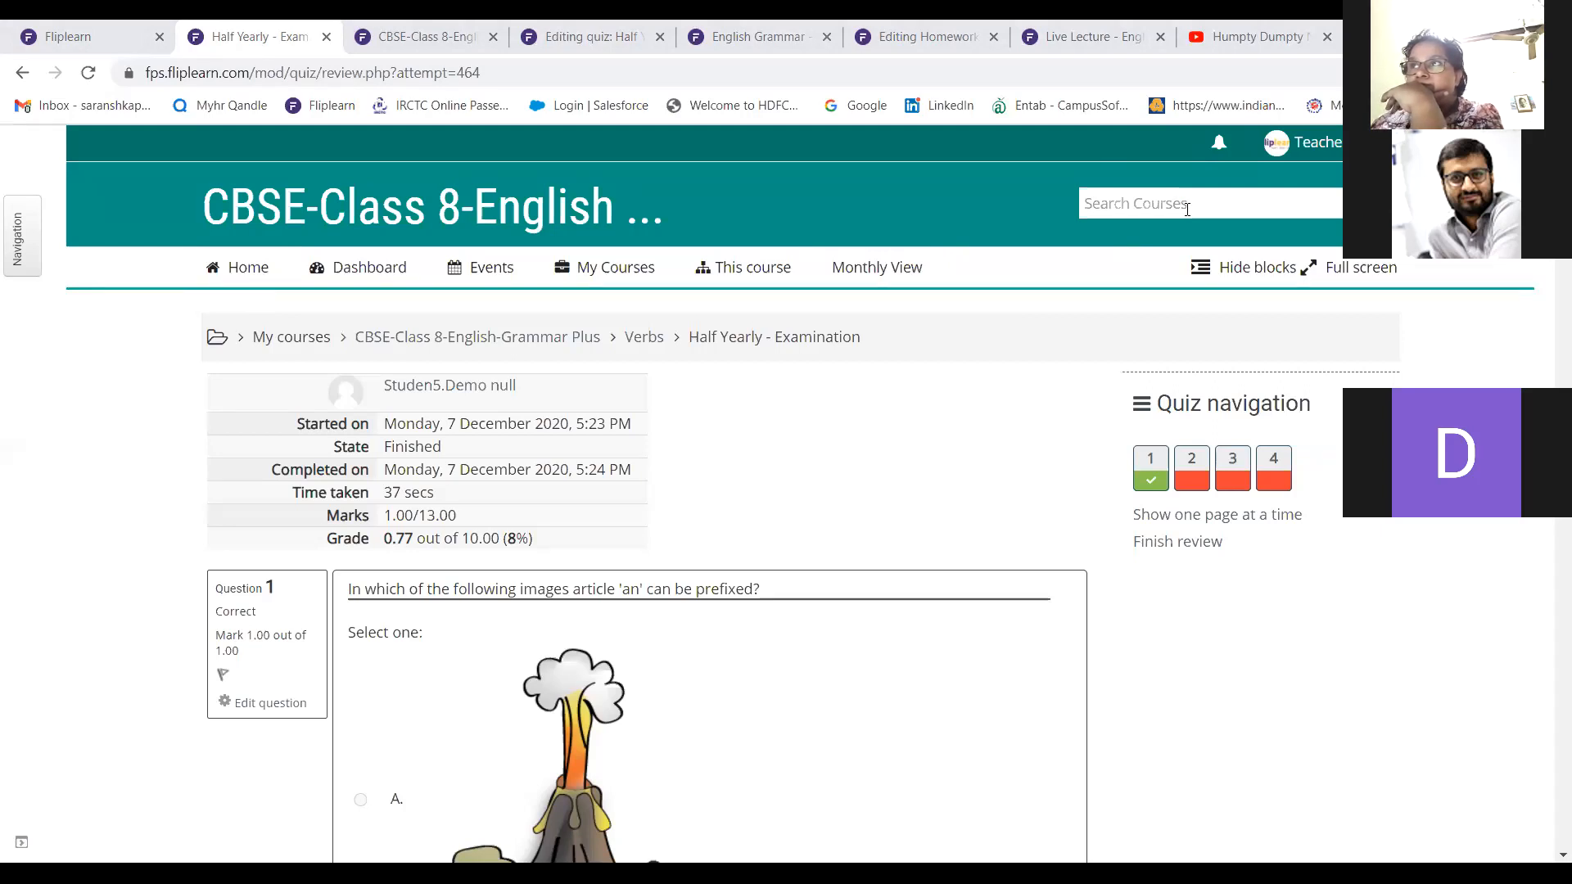
Switch to the Fliplearn Prime class list and open the Hindi subject for Class 10
left_click(73, 31)
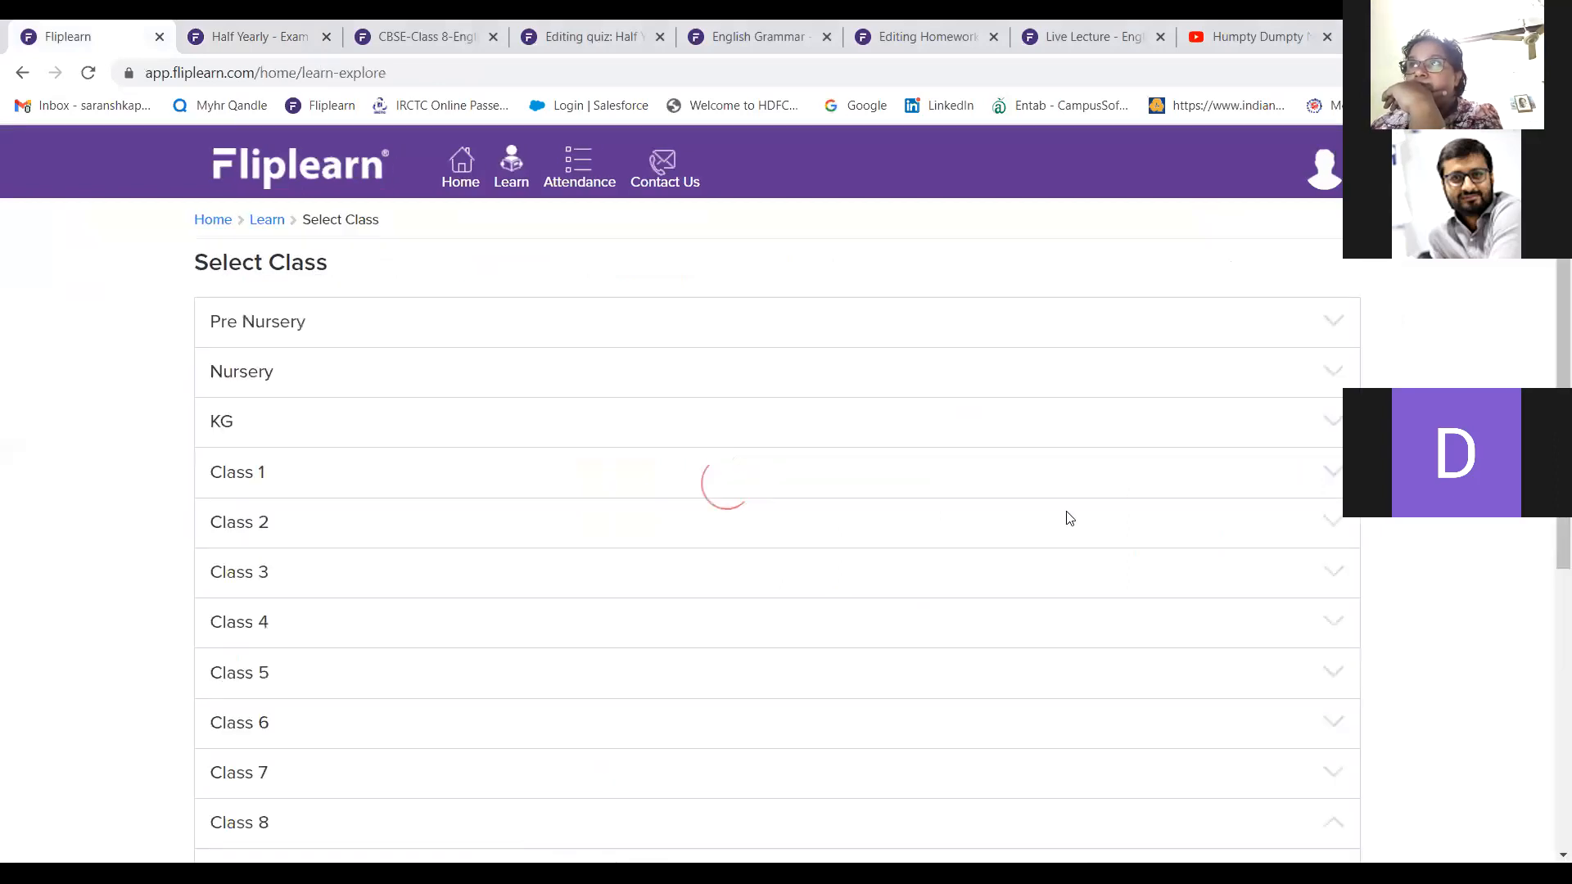
left_click_drag(1550, 323, 1549, 616)
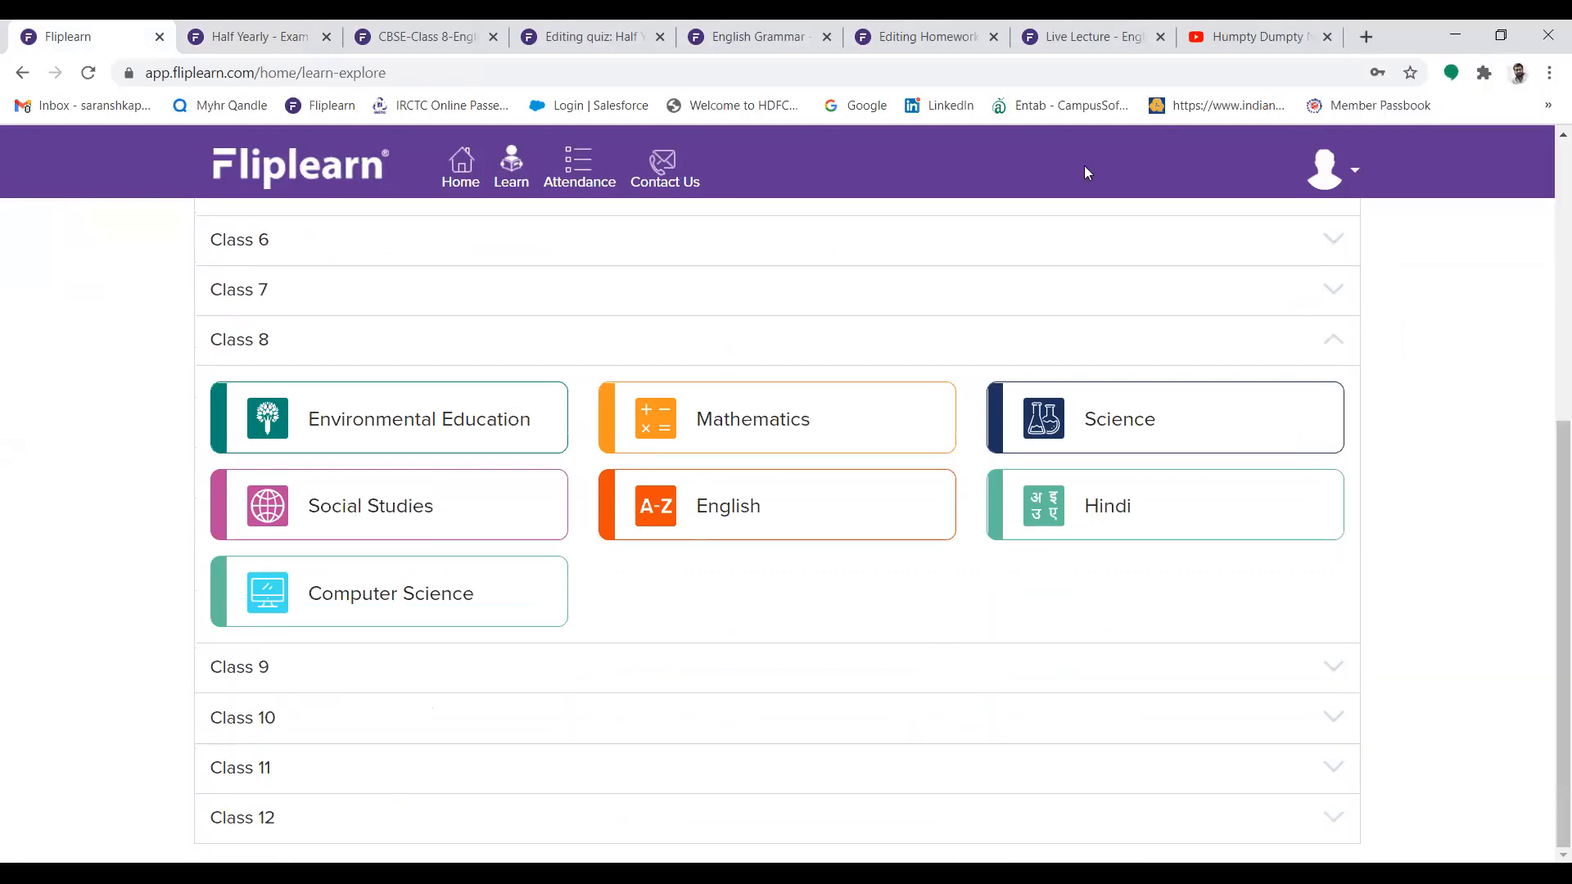
left_click(1157, 709)
scroll(1544, 512, "down", 1)
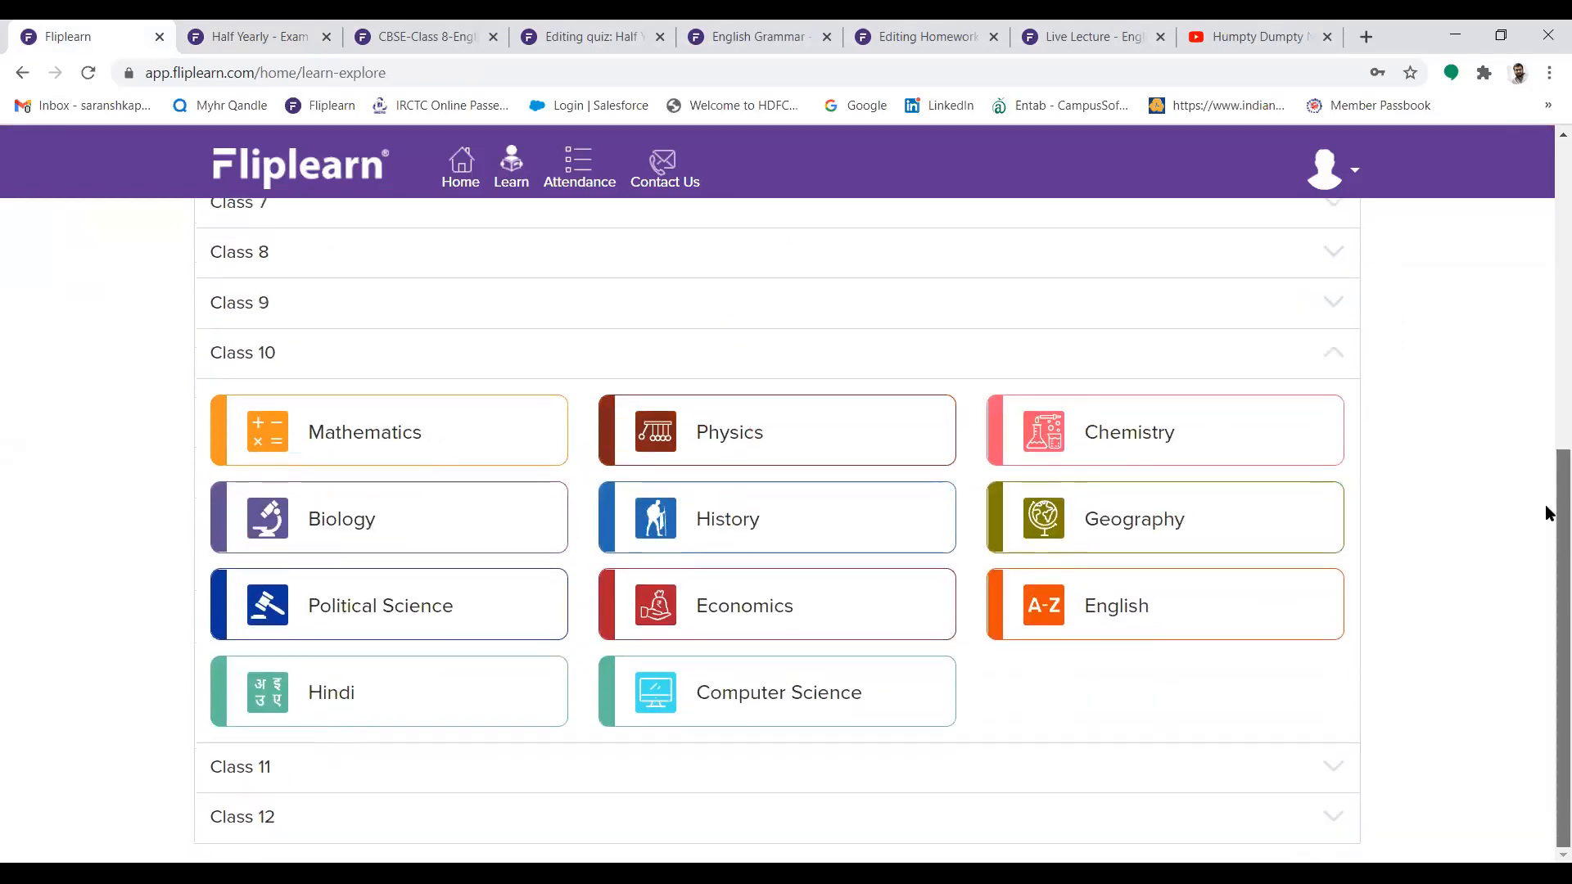
left_click(479, 705)
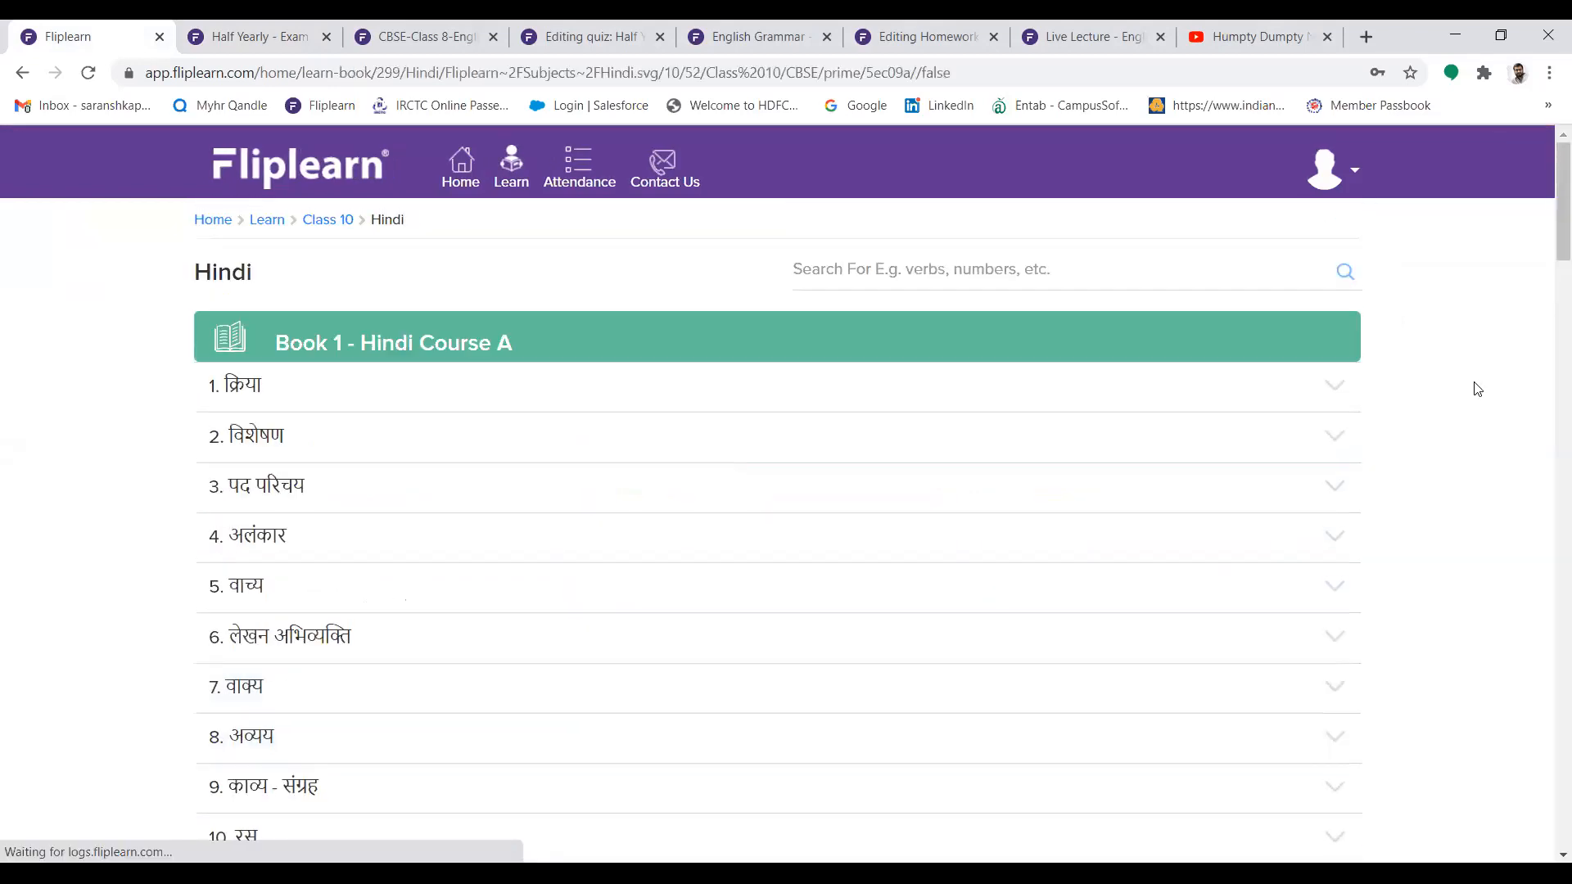
Open chapter 11, दोहे, in Book 3 - स्पर्श भाग 2 and play the animation बिहारी के दोहे- व्याख्या
left_click_drag(1550, 236, 1550, 516)
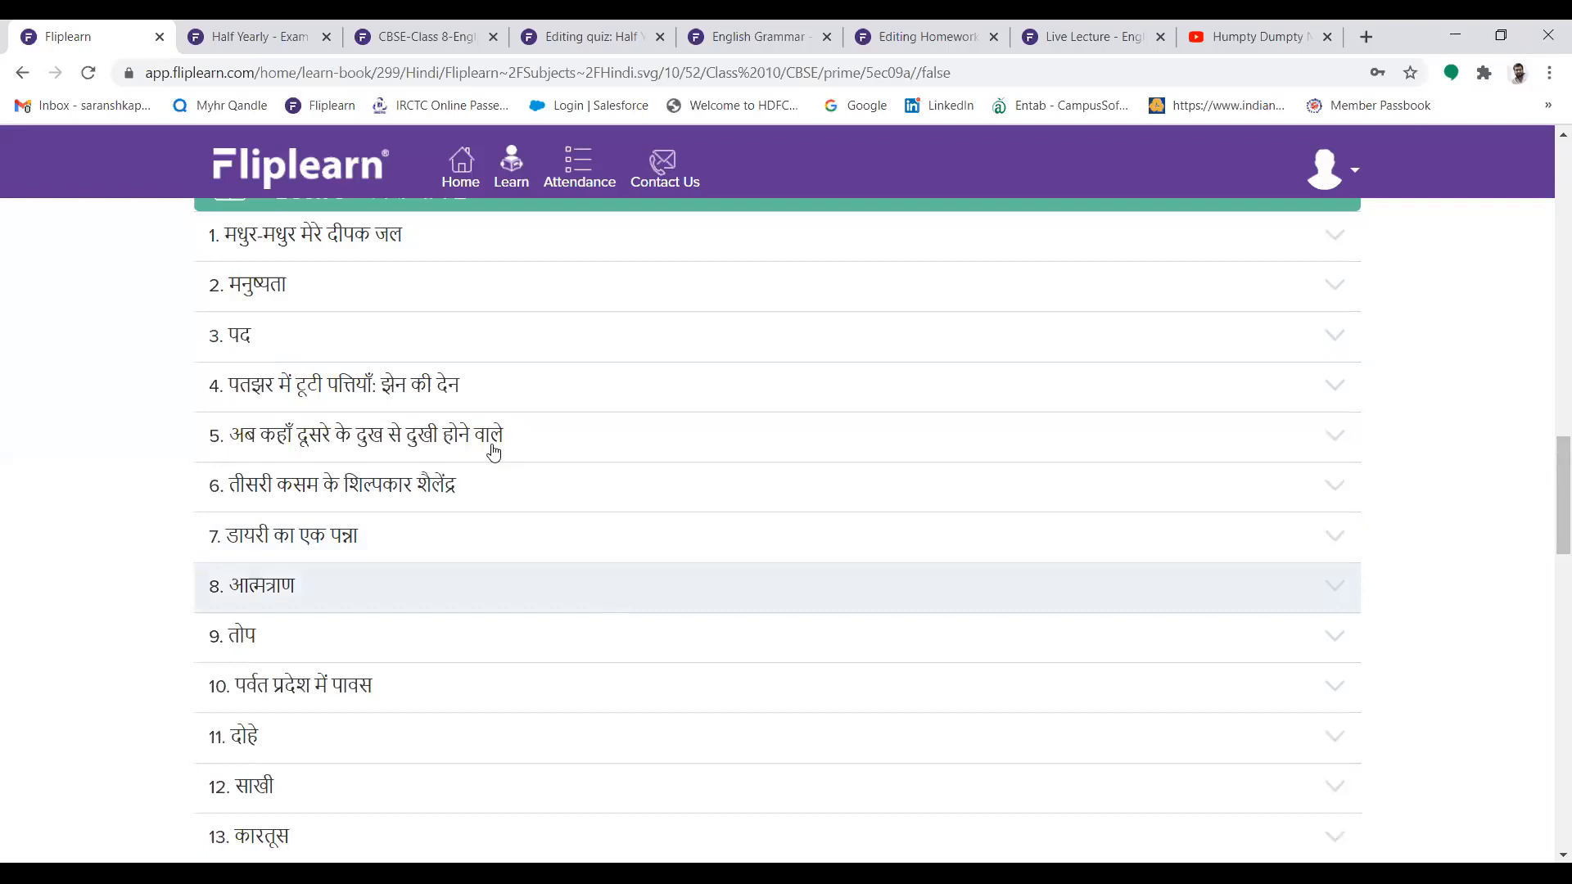
left_click(723, 758)
scroll(786, 561, "down", 5)
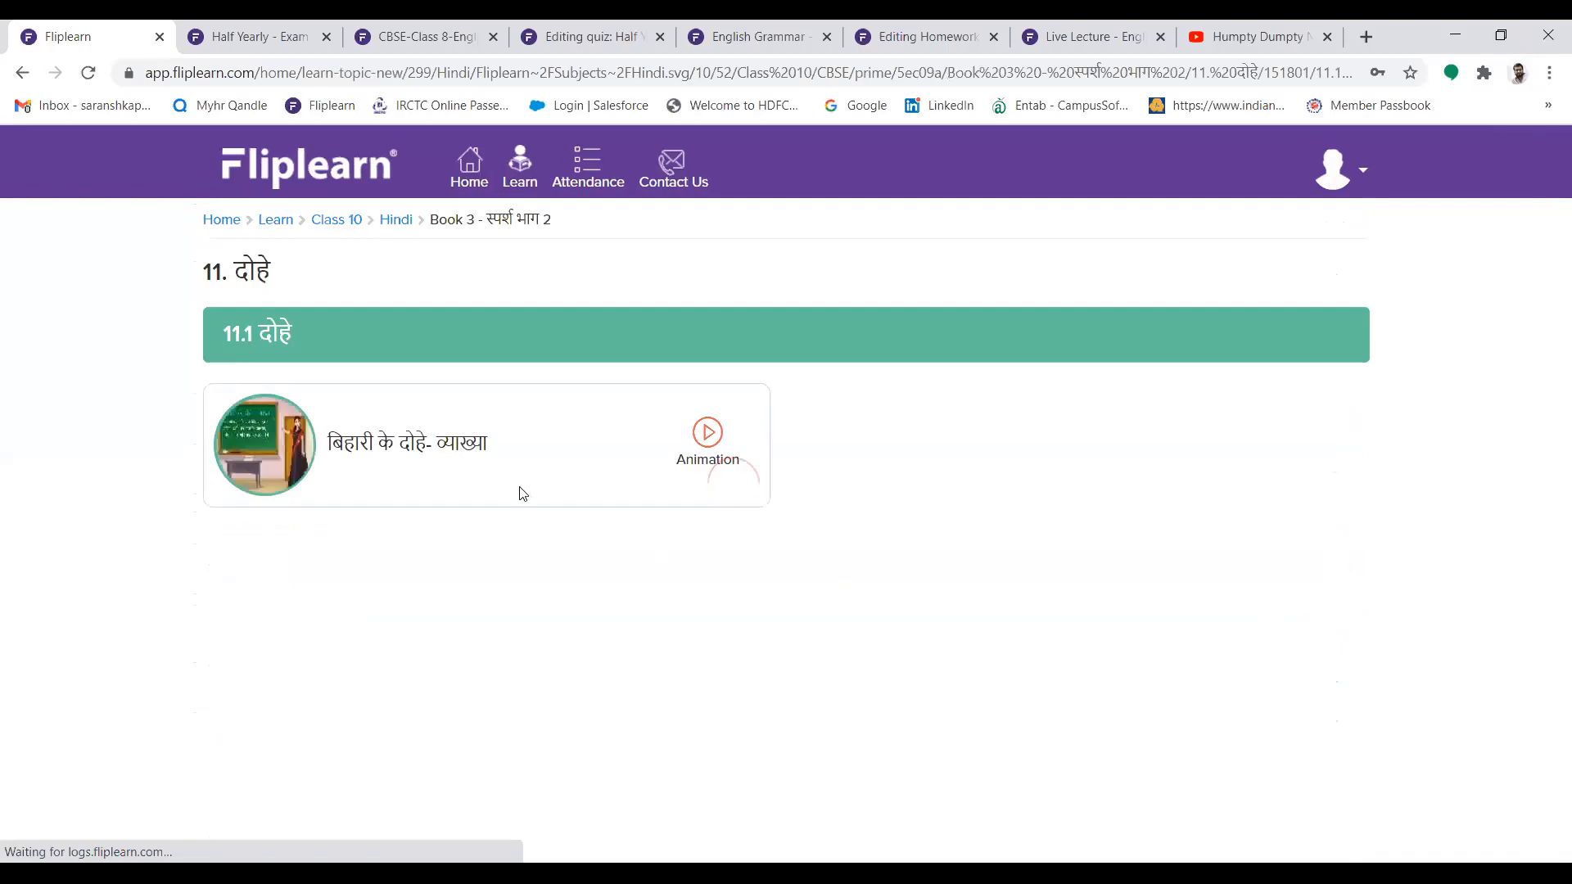
left_click(724, 438)
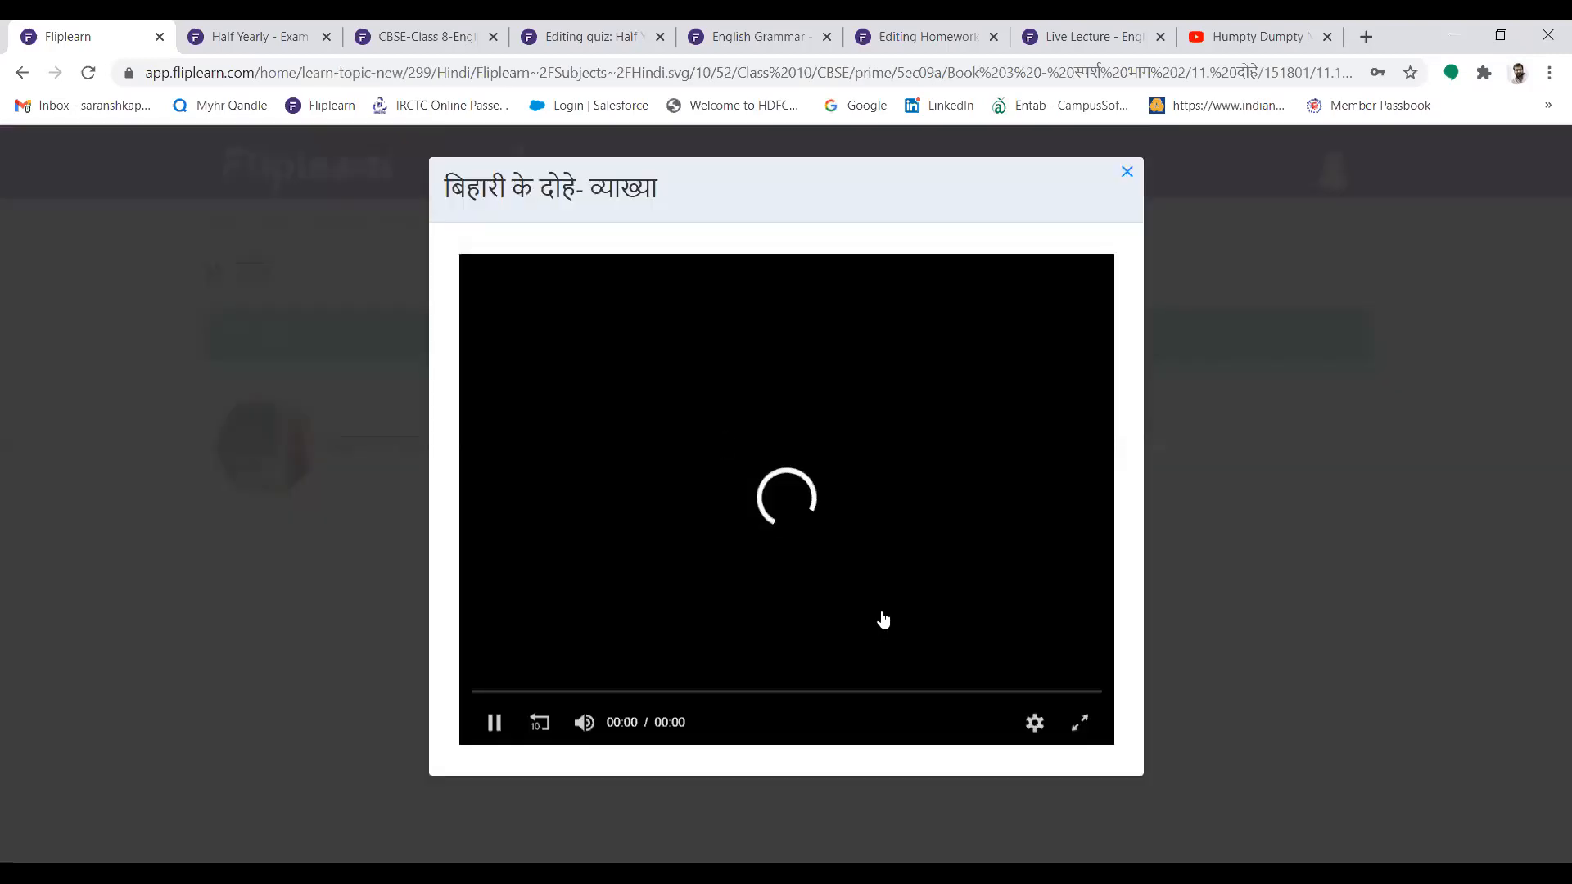
Show the animation in full screen, set its quality to 600 kbps and check the quality setting
left_click(1079, 722)
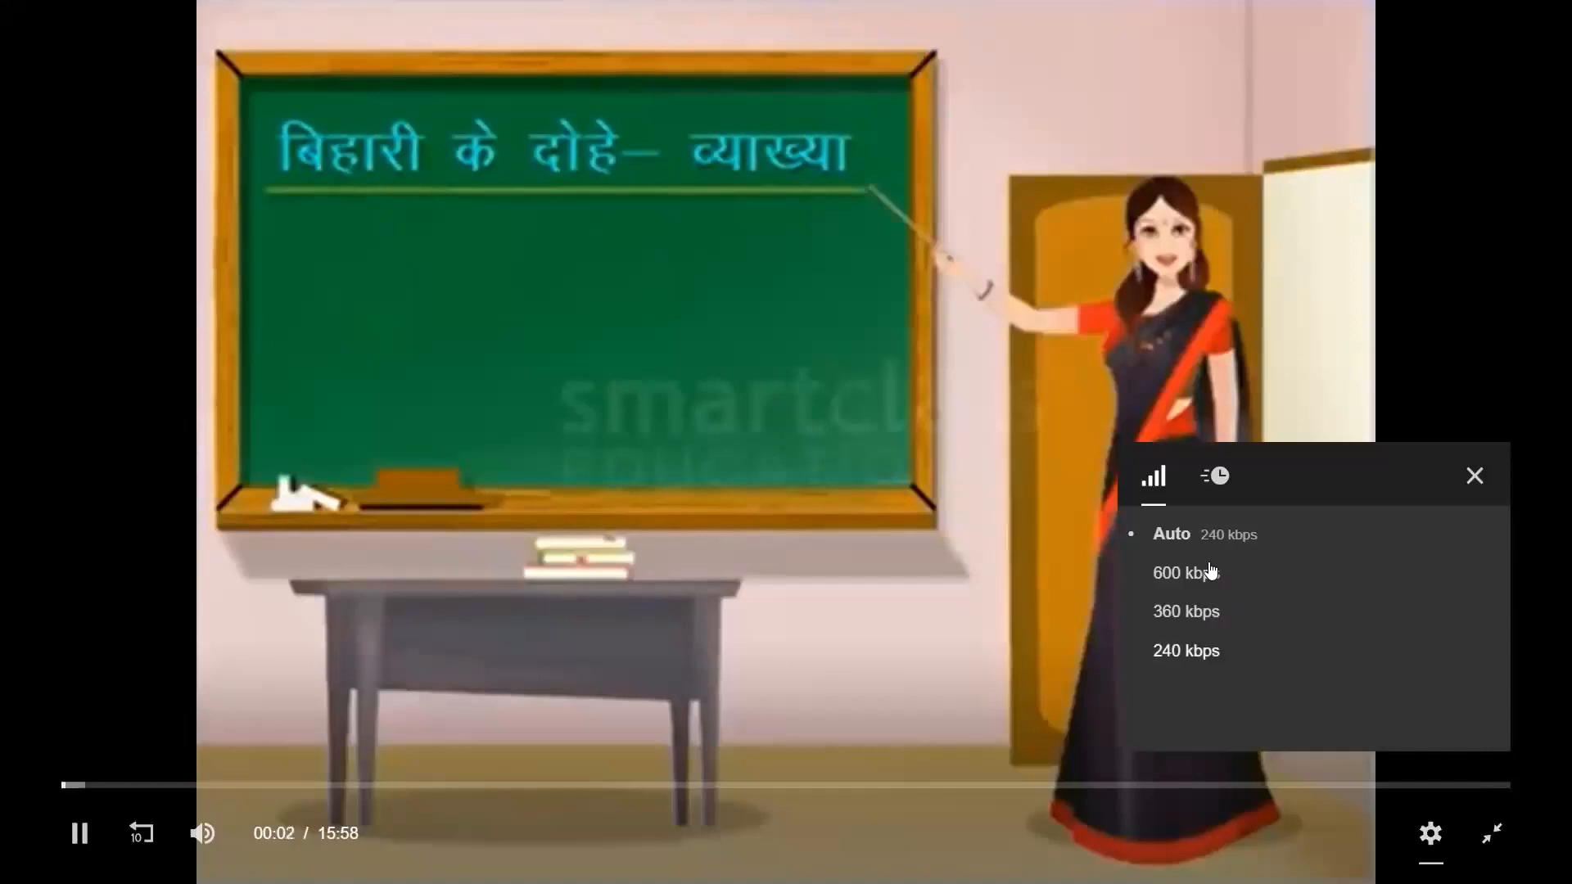
left_click(1211, 570)
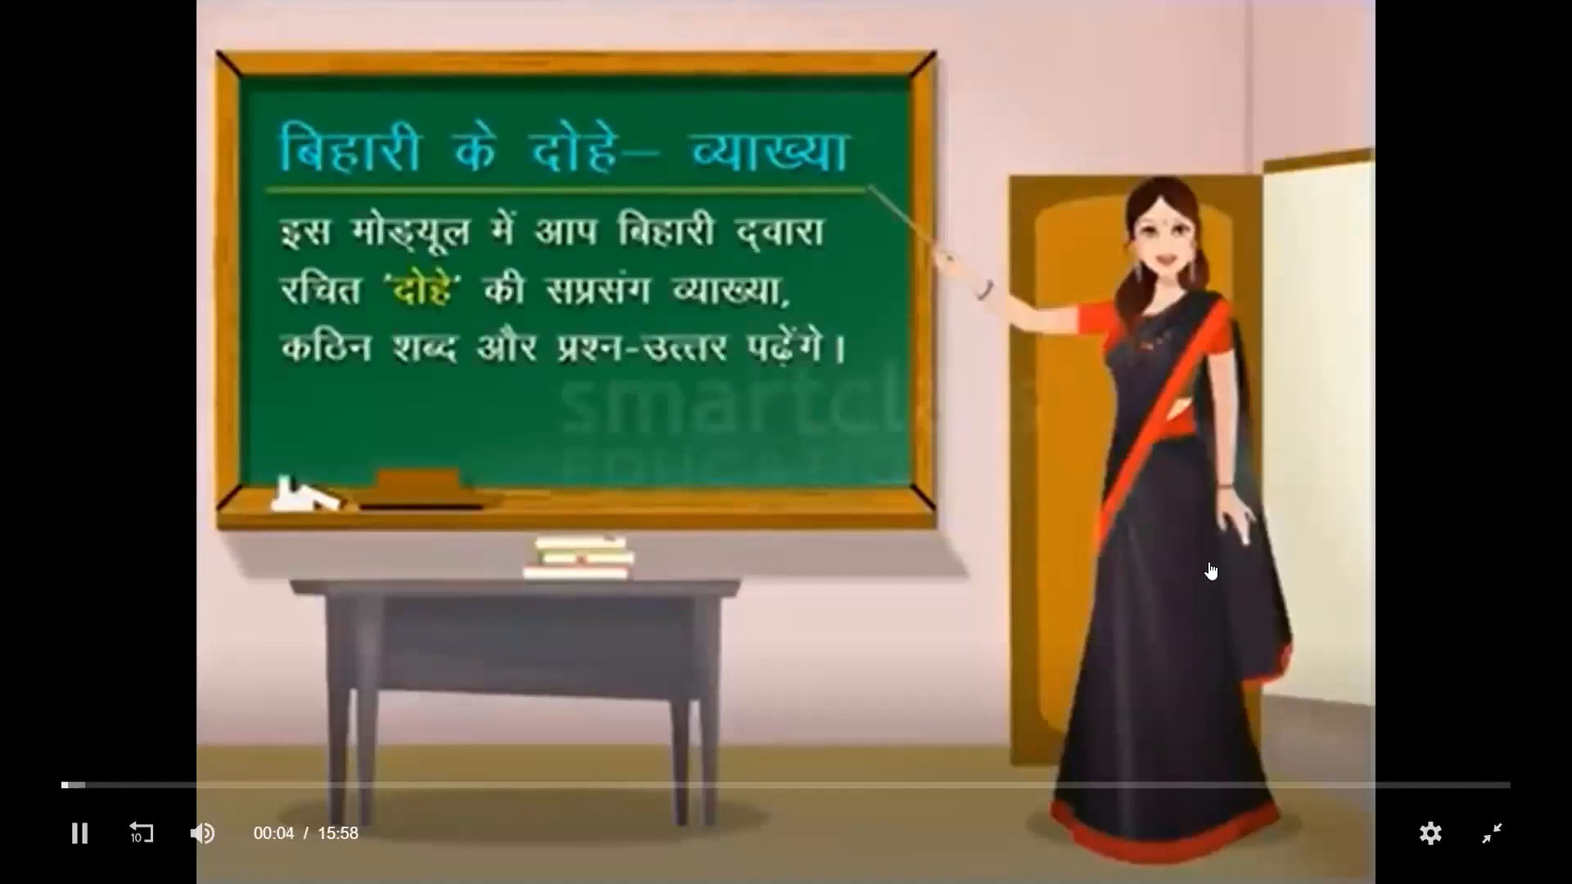
left_click(1430, 834)
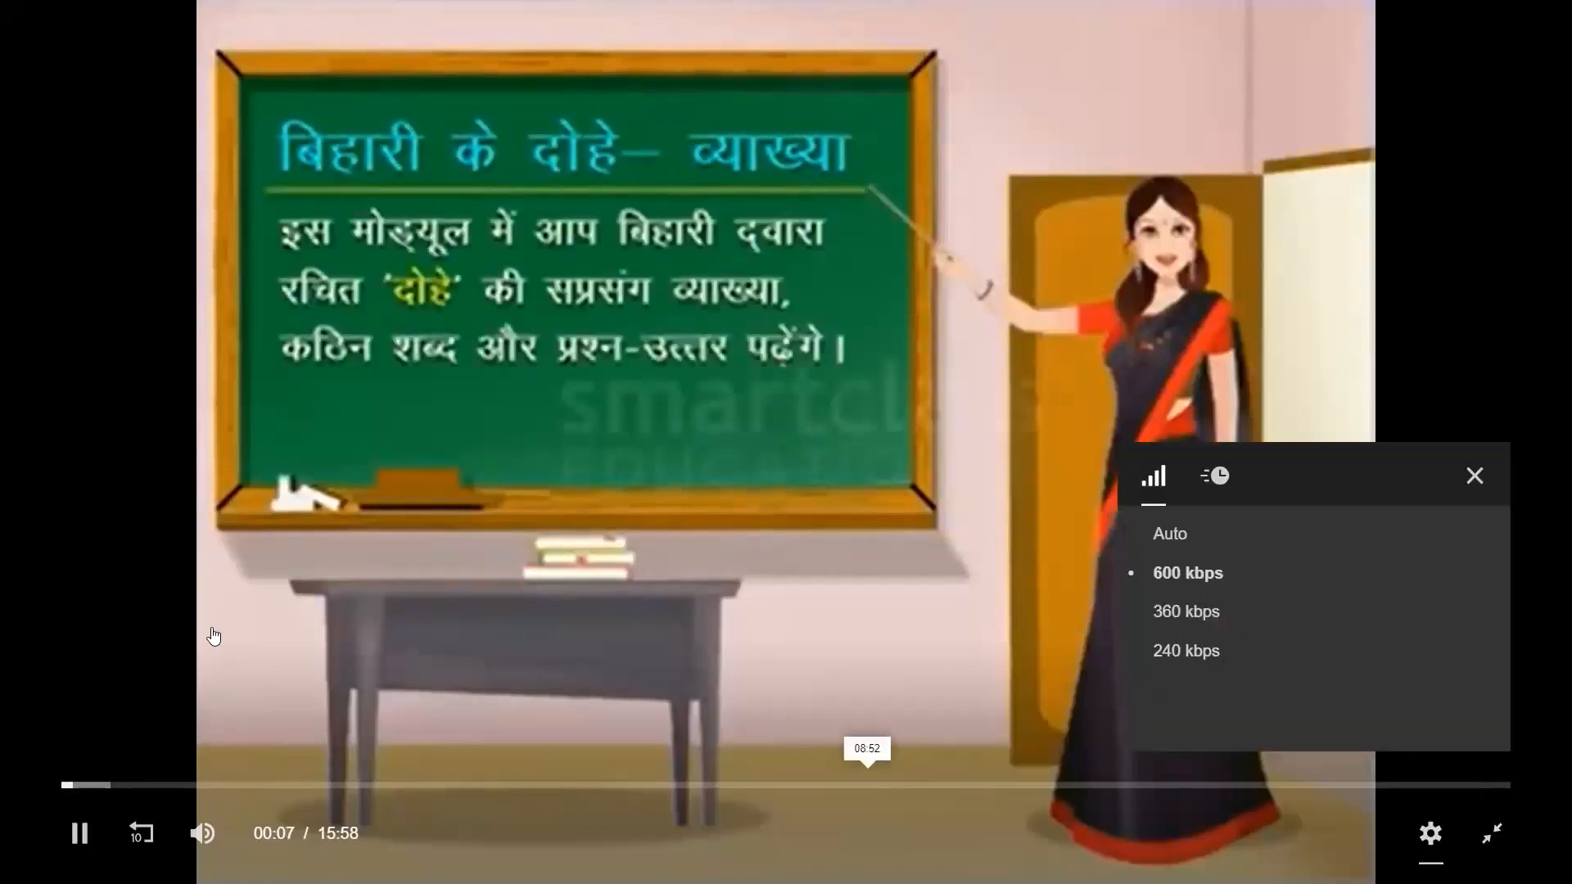
left_click(65, 581)
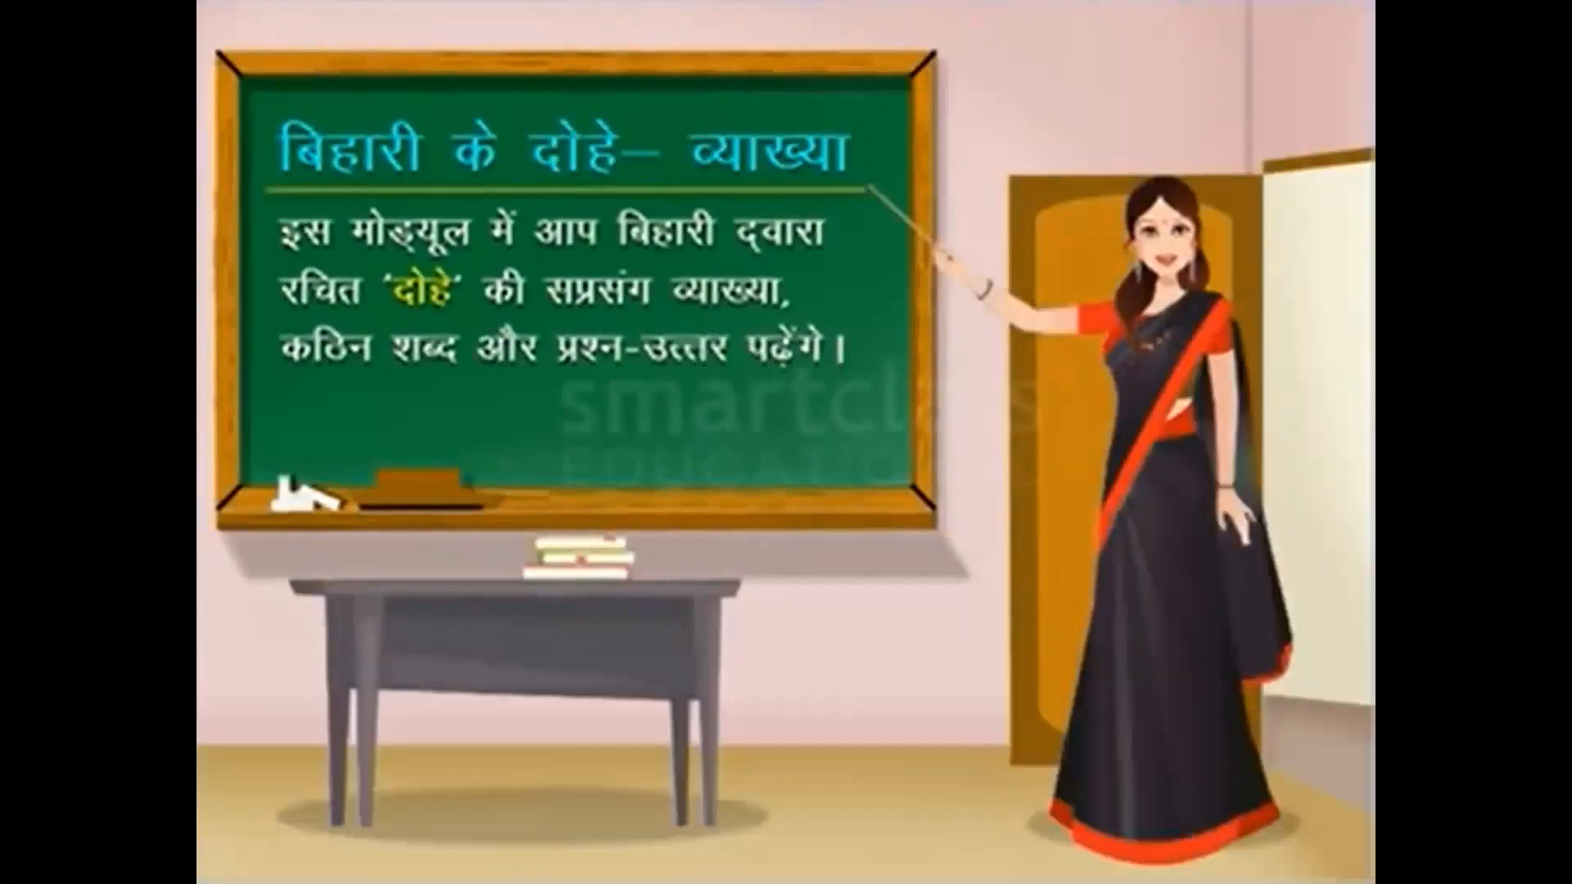
mouse_move(269, 662)
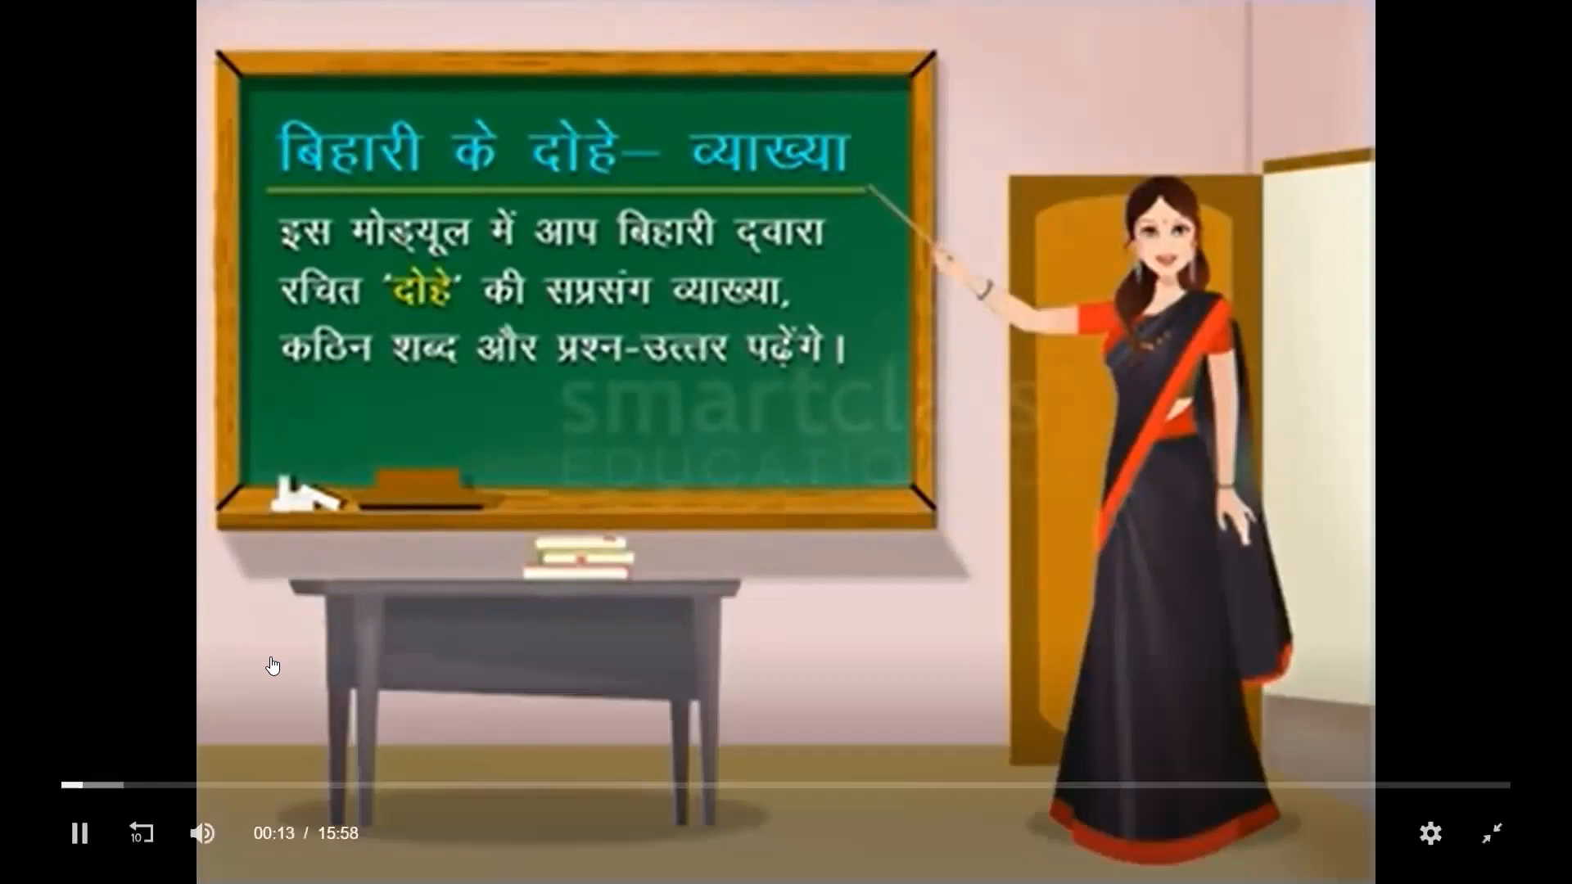